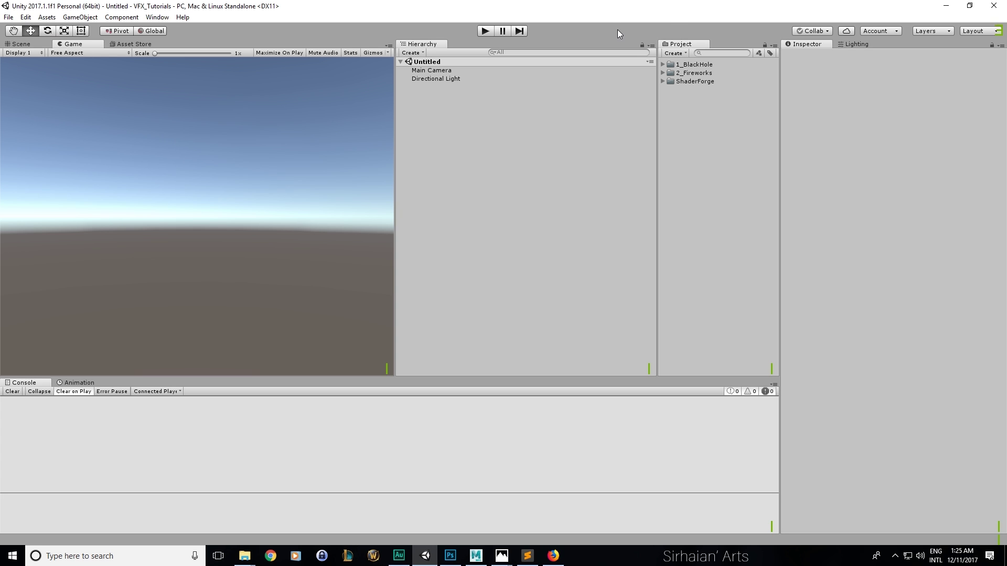
Switch to Firefox and search Google Images for "aurora borealis"
{"action": "left_click", "coordinate": [548, 554]}
{"action": "left_click", "coordinate": [380, 211]}
{"action": "type", "text": "aurora a"}
{"action": "key", "text": "BackSpace"}
{"action": "type", "text": "borealis"}
{"action": "key", "text": "Return"}
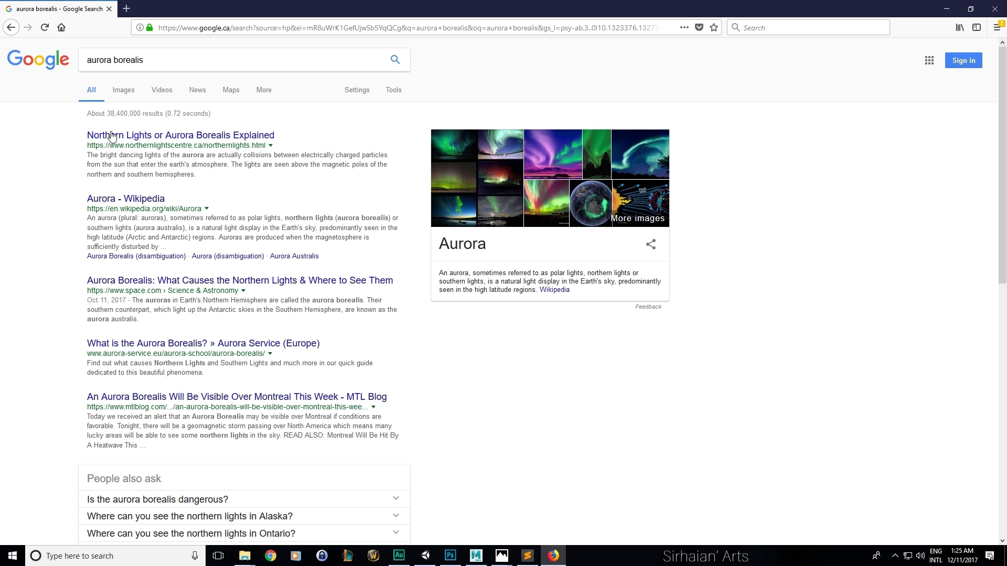
{"action": "left_click", "coordinate": [124, 91]}
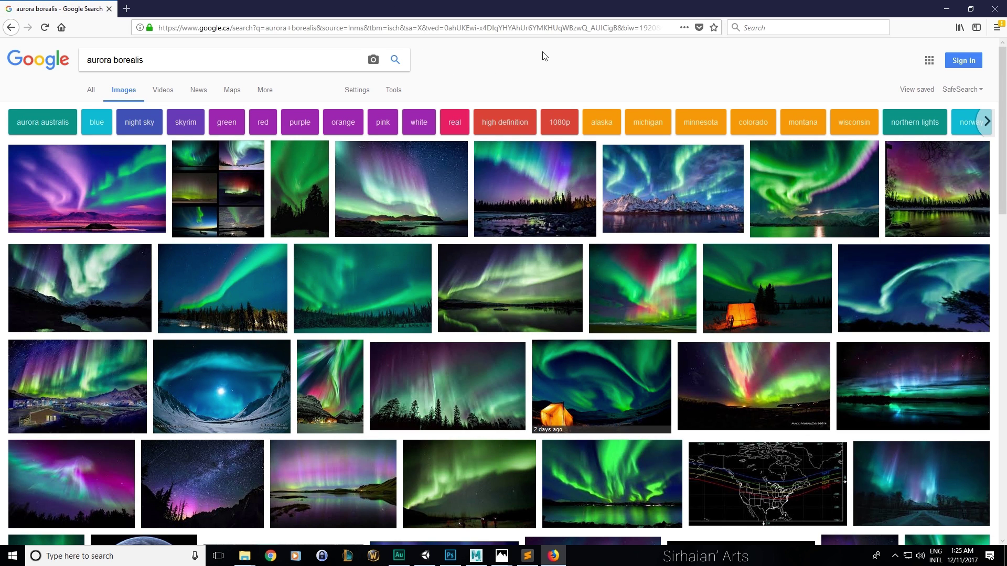
Open the full-size images of the aurora over snowy mountains and the purple-green aurora over a rocky shore in separate background tabs
{"action": "left_click", "coordinate": [668, 225]}
{"action": "middle_click", "coordinate": [719, 280]}
{"action": "scroll", "coordinate": [728, 252], "scroll_direction": "up", "scroll_amount": 3}
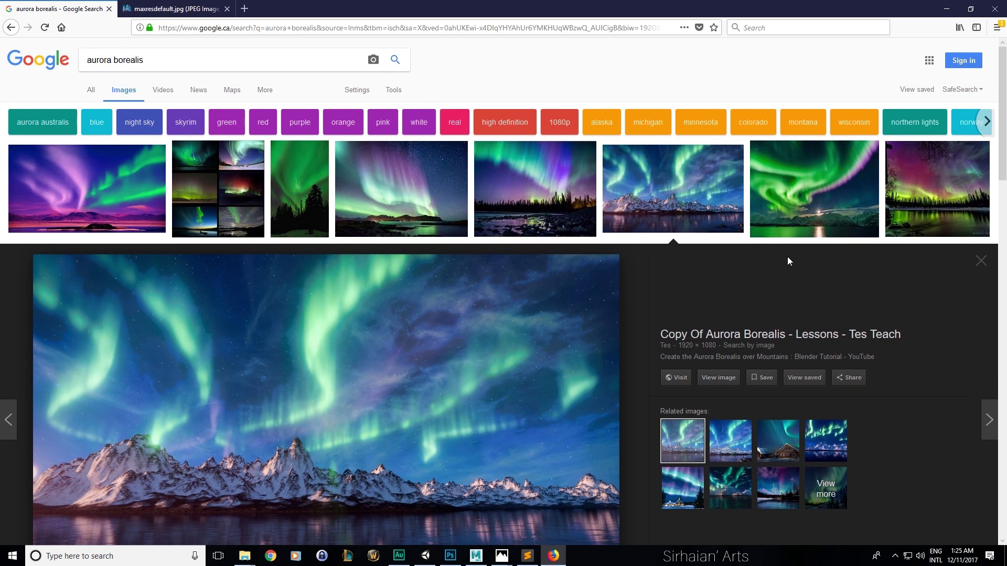
{"action": "left_click", "coordinate": [462, 230]}
{"action": "middle_click", "coordinate": [729, 286]}
Open the full-size images of the Yellowknife forest aurora and the aurora over the lit town in background tabs
{"action": "scroll", "coordinate": [629, 173], "scroll_direction": "down", "scroll_amount": 5}
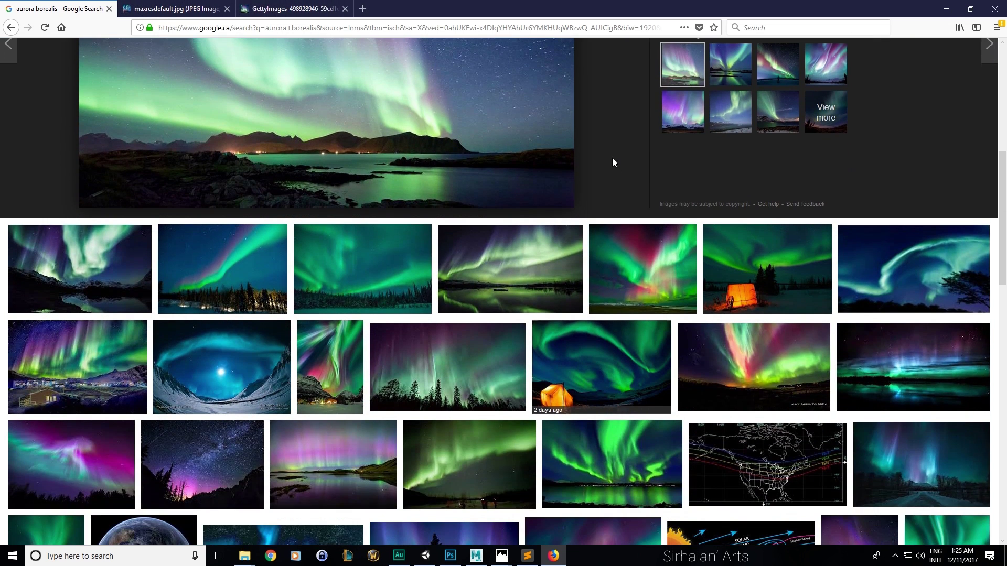
{"action": "scroll", "coordinate": [633, 163], "scroll_direction": "down", "scroll_amount": 1}
{"action": "scroll", "coordinate": [633, 136], "scroll_direction": "down", "scroll_amount": 1}
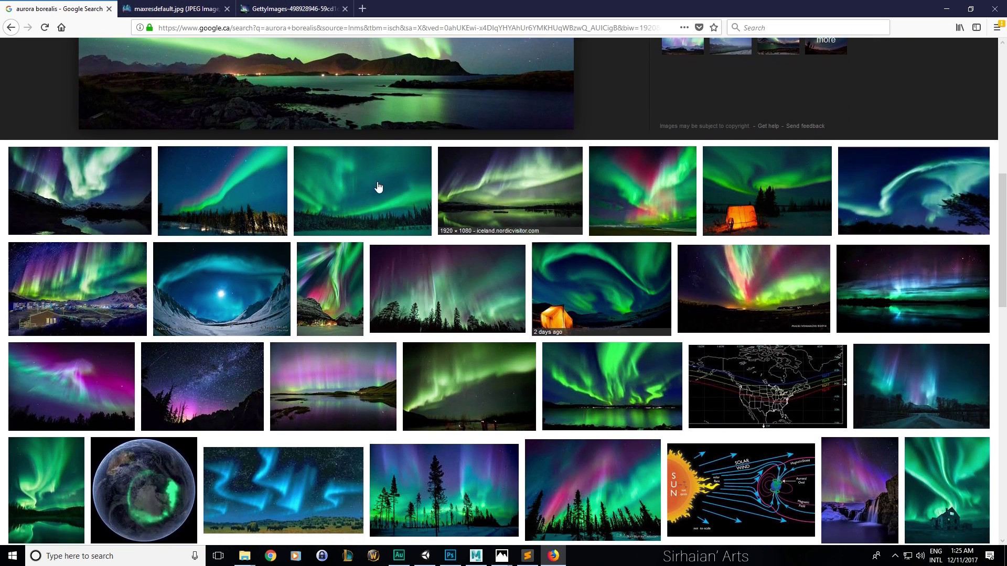
{"action": "left_click", "coordinate": [272, 180]}
{"action": "middle_click", "coordinate": [715, 284]}
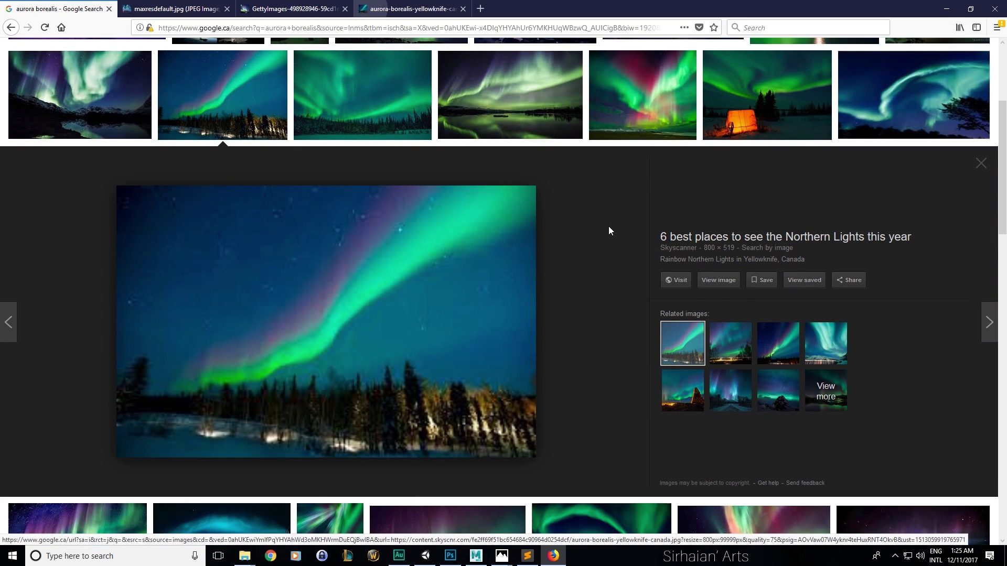
{"action": "scroll", "coordinate": [609, 157], "scroll_direction": "down", "scroll_amount": 5}
{"action": "scroll", "coordinate": [489, 199], "scroll_direction": "down", "scroll_amount": 3}
{"action": "left_click", "coordinate": [126, 276]}
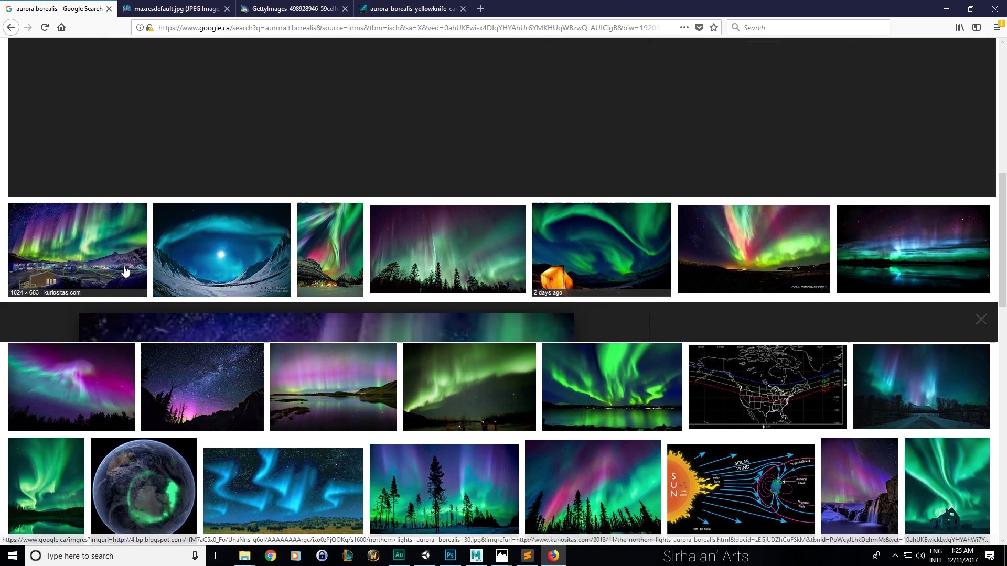
{"action": "middle_click", "coordinate": [713, 283]}
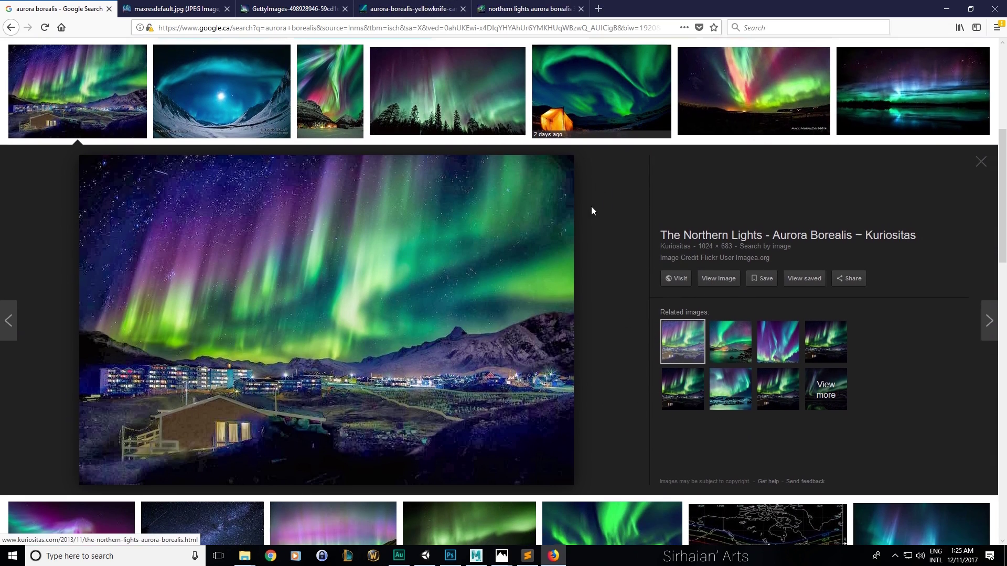
Open the full-size image of the blue and purple aurora above the snowy road in another background tab
{"action": "scroll", "coordinate": [603, 209], "scroll_direction": "down", "scroll_amount": 5}
{"action": "scroll", "coordinate": [625, 212], "scroll_direction": "down", "scroll_amount": 3}
{"action": "scroll", "coordinate": [760, 263], "scroll_direction": "up", "scroll_amount": 3}
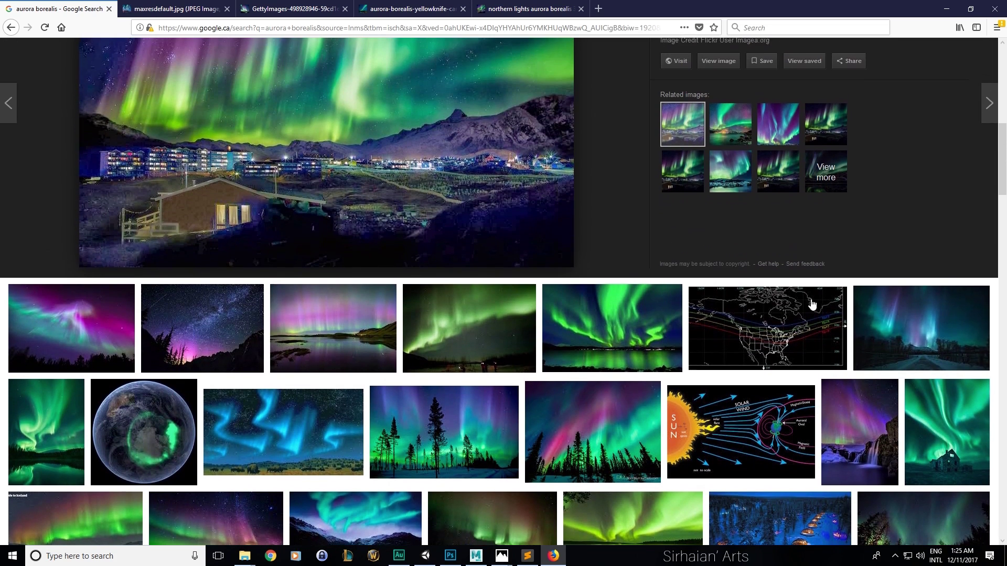
{"action": "left_click", "coordinate": [889, 313]}
{"action": "middle_click", "coordinate": [719, 279]}
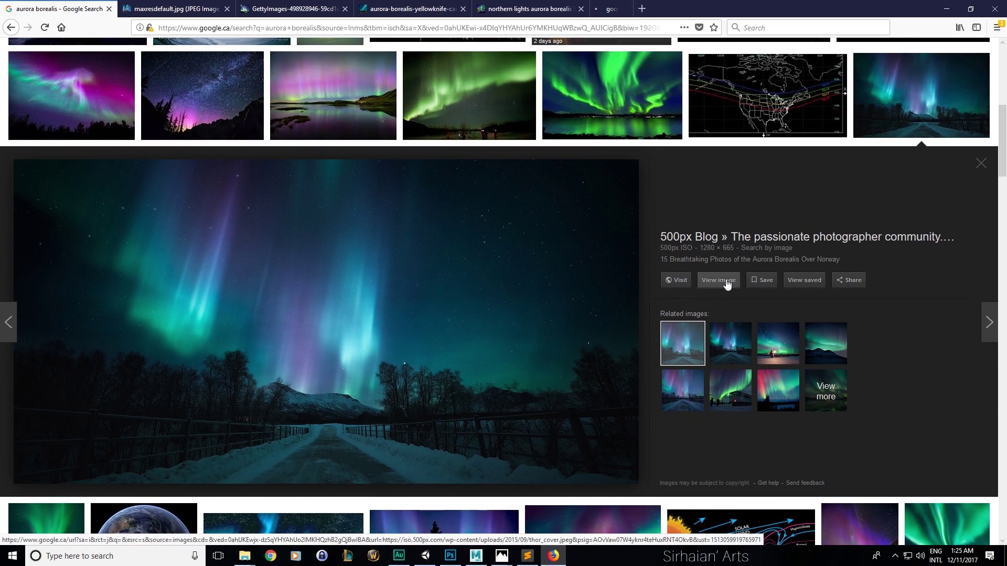
Examine the five opened aurora images one after another, comparing the shape, vertical streaks and colours of the lights
{"action": "key", "text": "ctrl+Tab"}
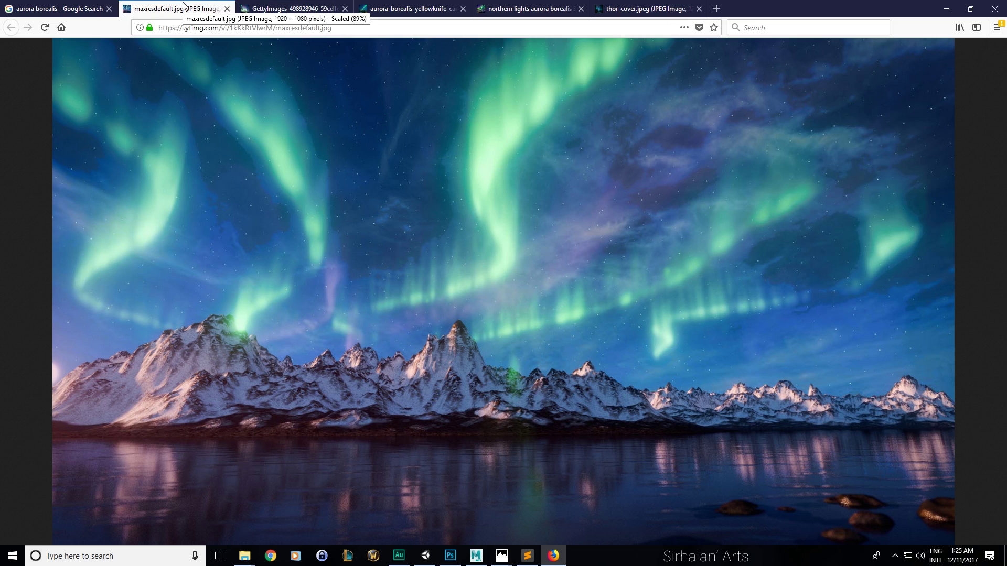
{"action": "left_click", "coordinate": [265, 4]}
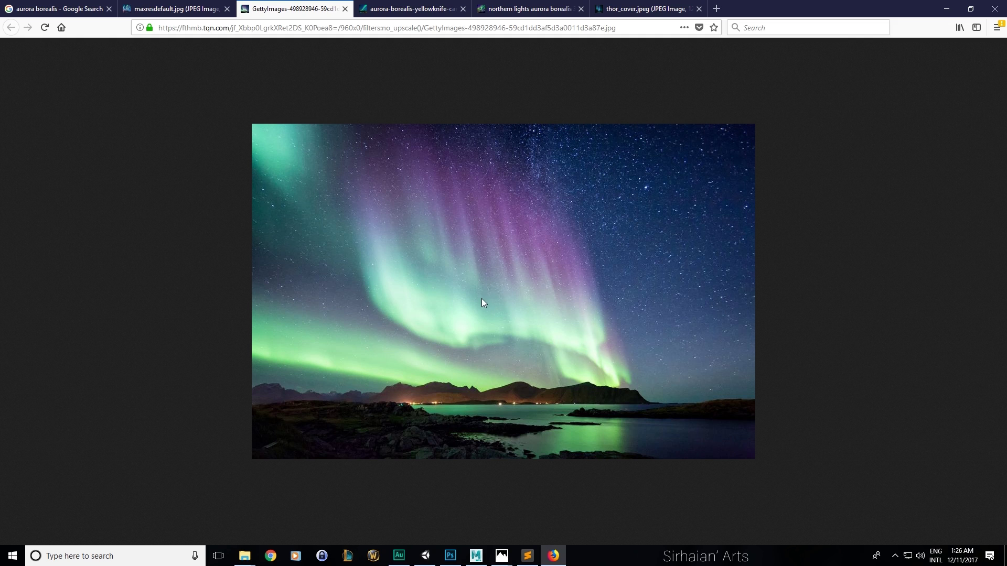
{"action": "key", "text": "ctrl+Tab"}
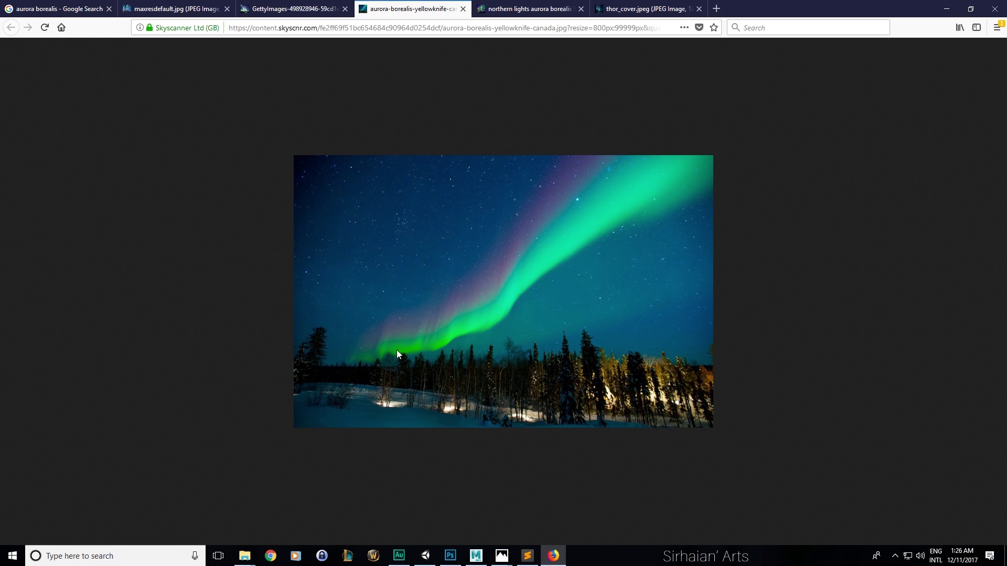
{"action": "key", "text": "ctrl+Tab"}
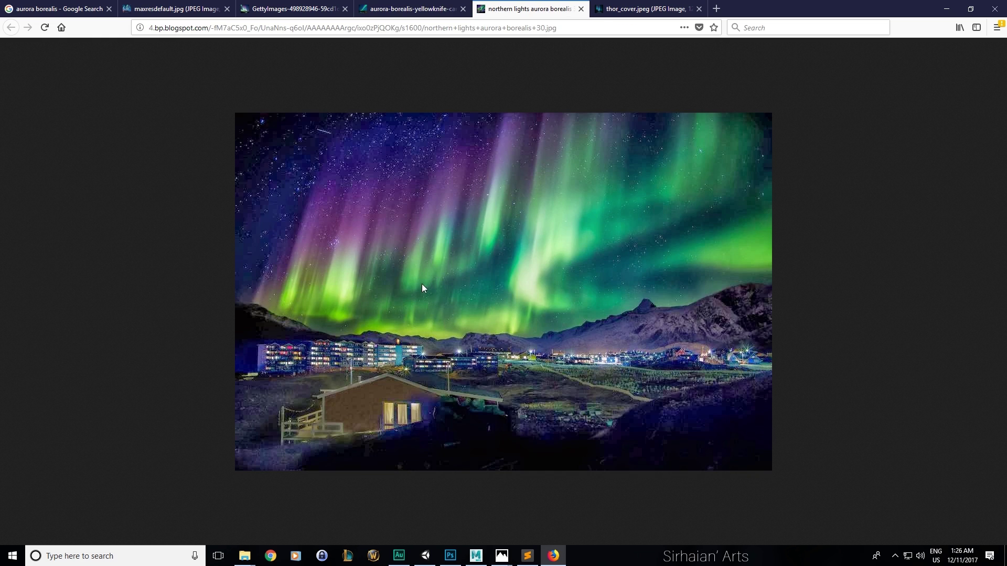
{"action": "key", "text": "ctrl+shift+Tab"}
{"action": "key", "text": "ctrl+Tab"}
{"action": "key", "text": "ctrl+Tab"}
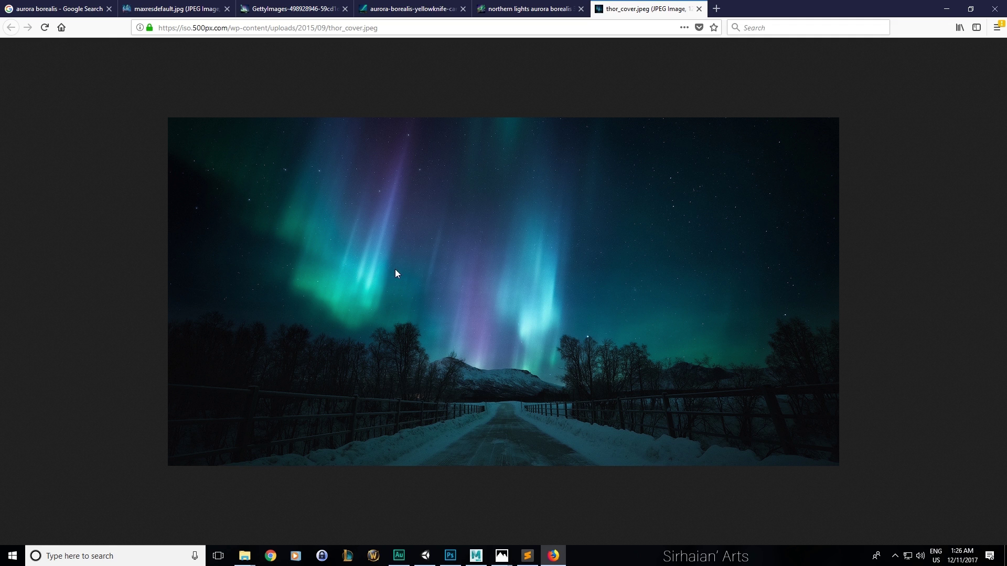
{"action": "key", "text": "ctrl+shift+Tab"}
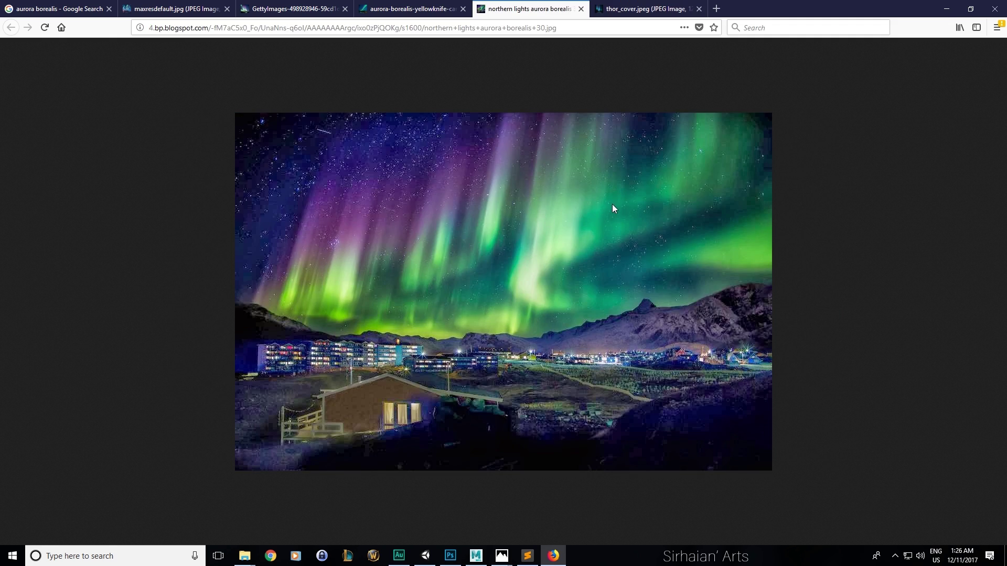
{"action": "key", "text": "ctrl+Tab"}
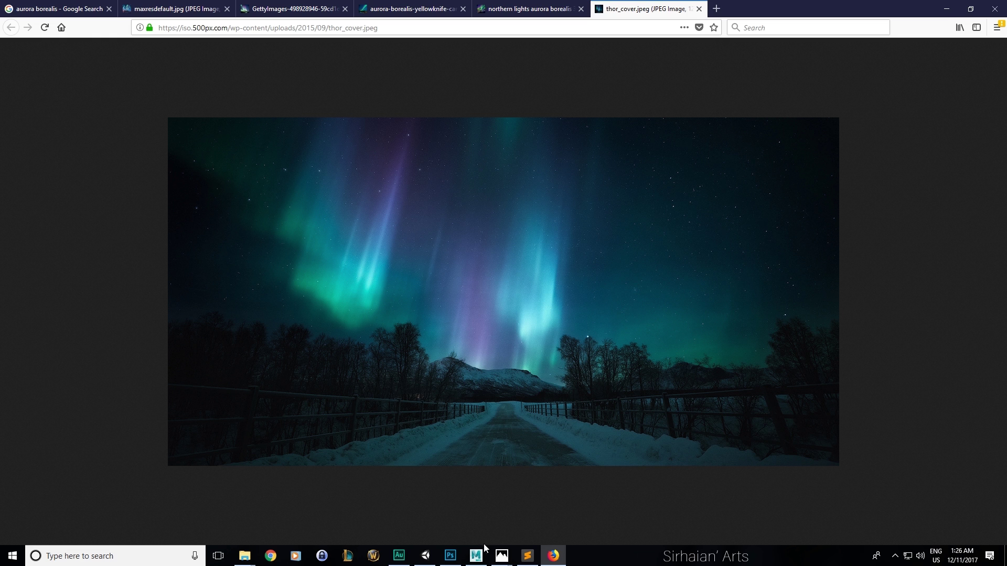
Switch to Maya, create a polygon plane at the origin and show its polyPlane1 attributes
{"action": "left_click", "coordinate": [476, 555]}
{"action": "left_click_drag", "start_coordinate": [474, 315], "coordinate": [513, 319], "text": "alt"}
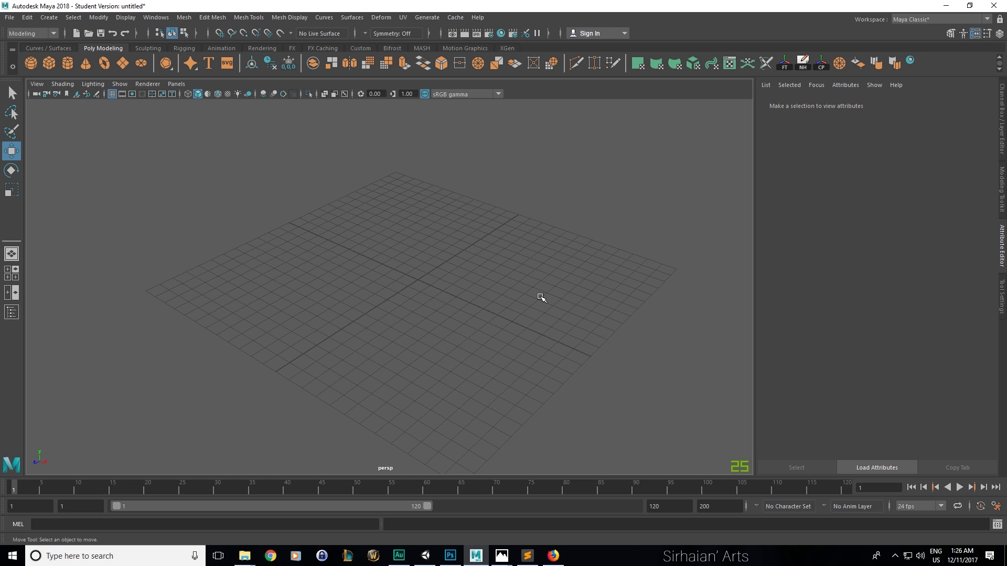
{"action": "left_click", "coordinate": [125, 64]}
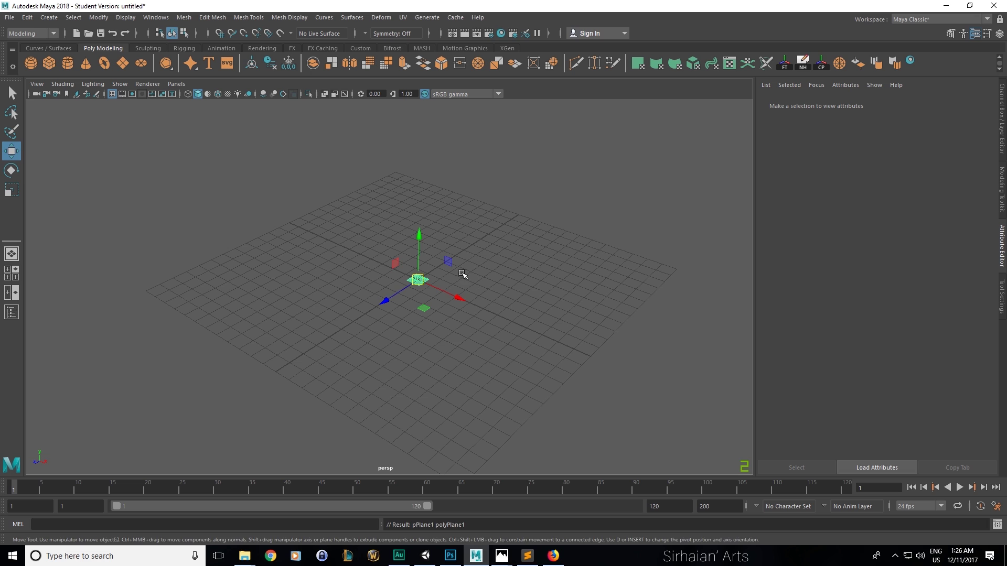
{"action": "left_click", "coordinate": [855, 104]}
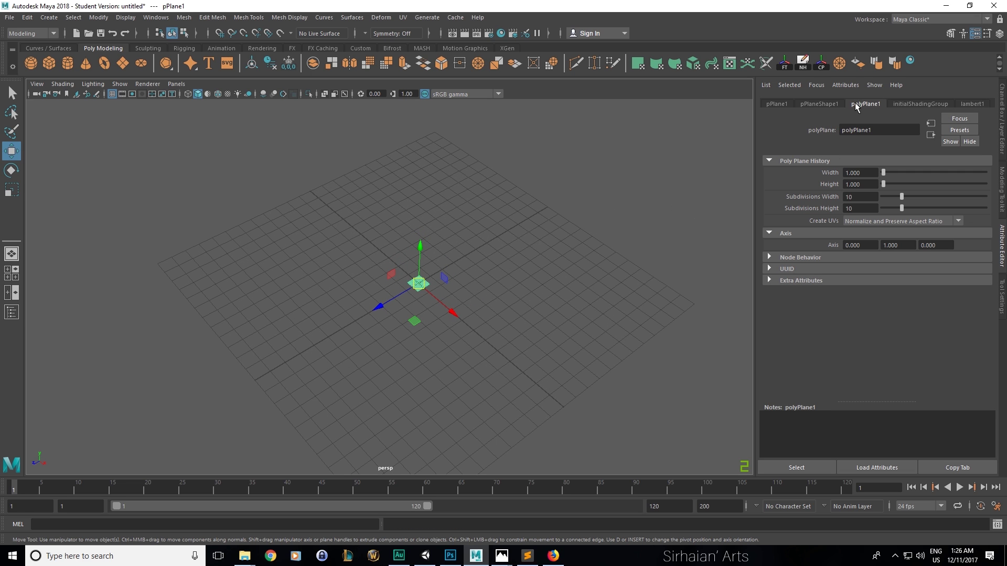
{"action": "left_click_drag", "start_coordinate": [466, 251], "coordinate": [492, 255], "text": "alt"}
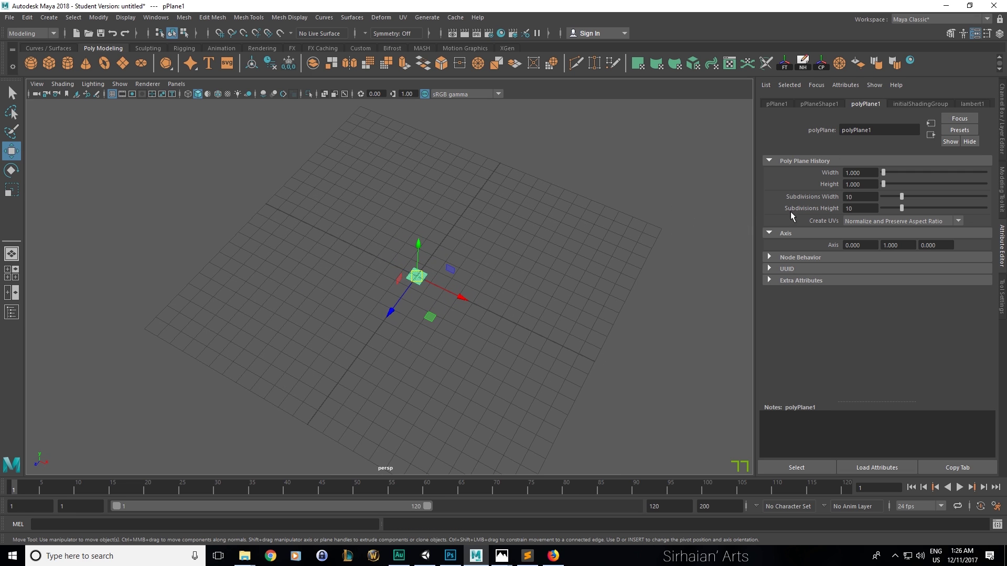
Set the plane's width to 20 and its height to 2
{"action": "left_click_drag", "start_coordinate": [884, 172], "coordinate": [903, 172]}
{"action": "type", "text": "25"}
{"action": "key", "text": "Return"}
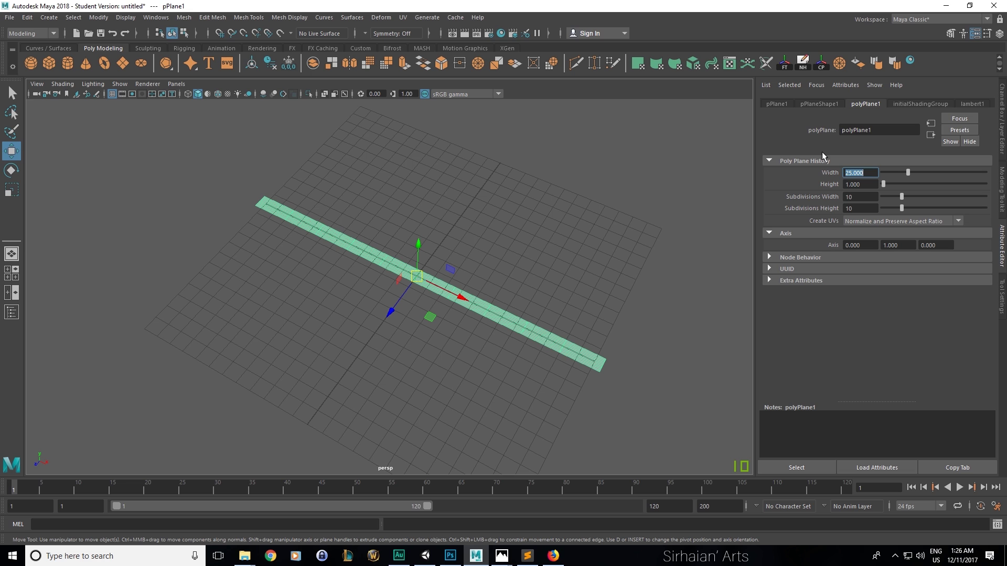
{"action": "type", "text": "20"}
{"action": "key", "text": "Return"}
{"action": "key", "text": "Tab"}
{"action": "type", "text": "2"}
{"action": "key", "text": "Return"}
Set the plane's height subdivisions to 1
{"action": "left_click_drag", "start_coordinate": [472, 241], "coordinate": [490, 265], "text": "alt"}
{"action": "right_click_drag", "start_coordinate": [489, 264], "coordinate": [477, 283], "text": "alt"}
{"action": "middle_click_drag", "start_coordinate": [478, 282], "coordinate": [481, 247], "text": "alt"}
{"action": "left_click_drag", "start_coordinate": [858, 209], "coordinate": [823, 207]}
{"action": "type", "text": "1"}
{"action": "key", "text": "Return"}
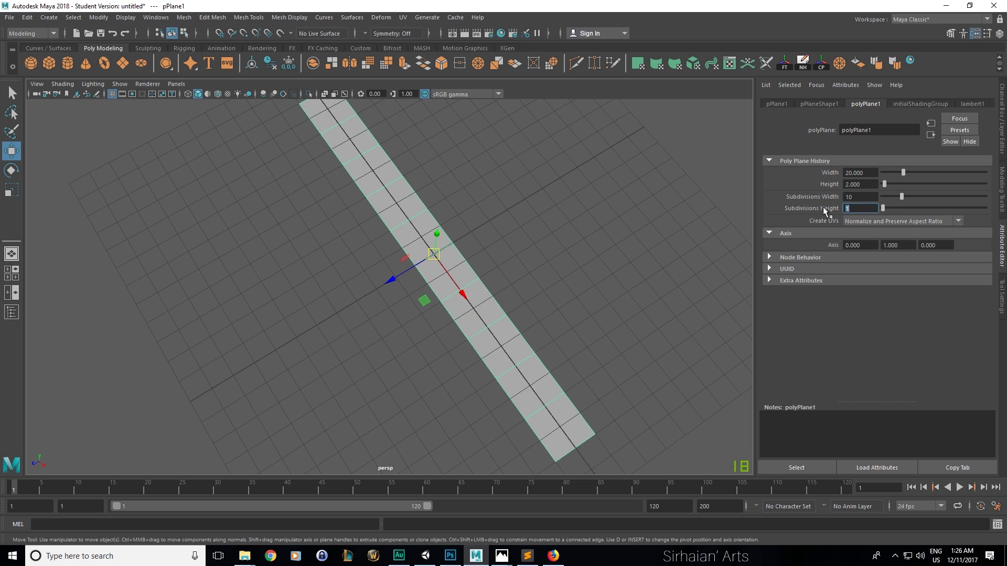
Set the plane's width subdivisions to 100
{"action": "left_click_drag", "start_coordinate": [637, 242], "coordinate": [695, 229], "text": "alt"}
{"action": "left_click_drag", "start_coordinate": [849, 197], "coordinate": [753, 208]}
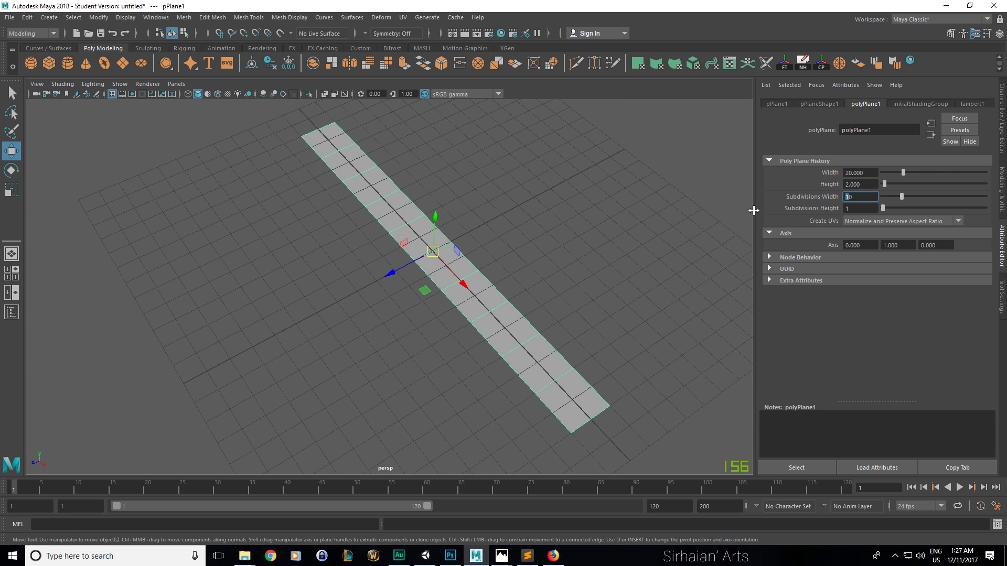
{"action": "type", "text": "60"}
{"action": "key", "text": "Return"}
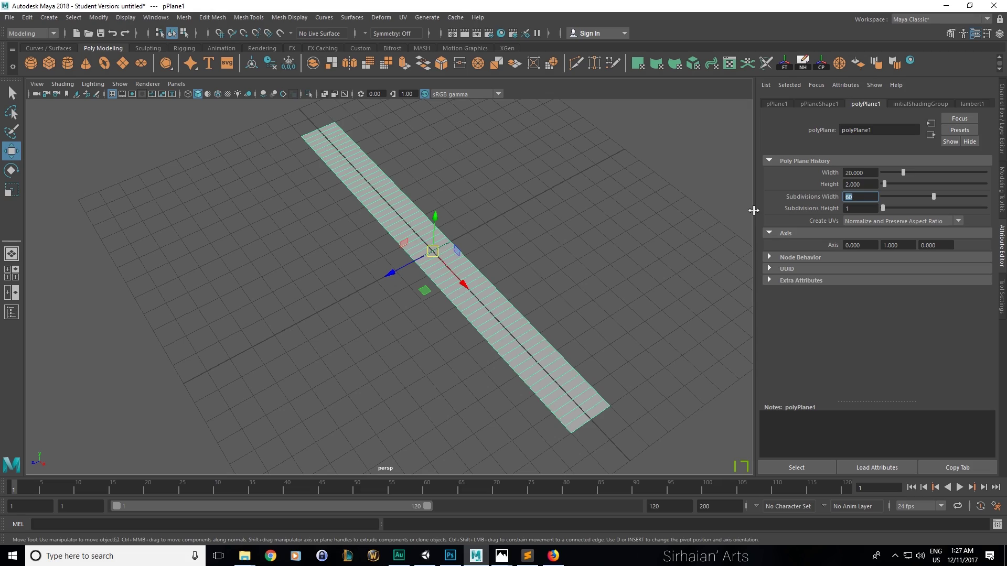
{"action": "type", "text": "100"}
{"action": "key", "text": "Return"}
{"action": "mouse_move", "coordinate": [604, 275]}
{"action": "left_mouse_down", "text": "alt"}
{"action": "mouse_move", "coordinate": [629, 294]}
{"action": "mouse_move", "coordinate": [502, 219]}
{"action": "mouse_move", "coordinate": [627, 281]}
{"action": "mouse_move", "coordinate": [613, 273]}
{"action": "left_mouse_up", "text": "alt"}
{"action": "left_click_drag", "start_coordinate": [610, 209], "coordinate": [634, 236], "text": "alt"}
{"action": "middle_click_drag", "start_coordinate": [634, 237], "coordinate": [634, 246], "text": "alt"}
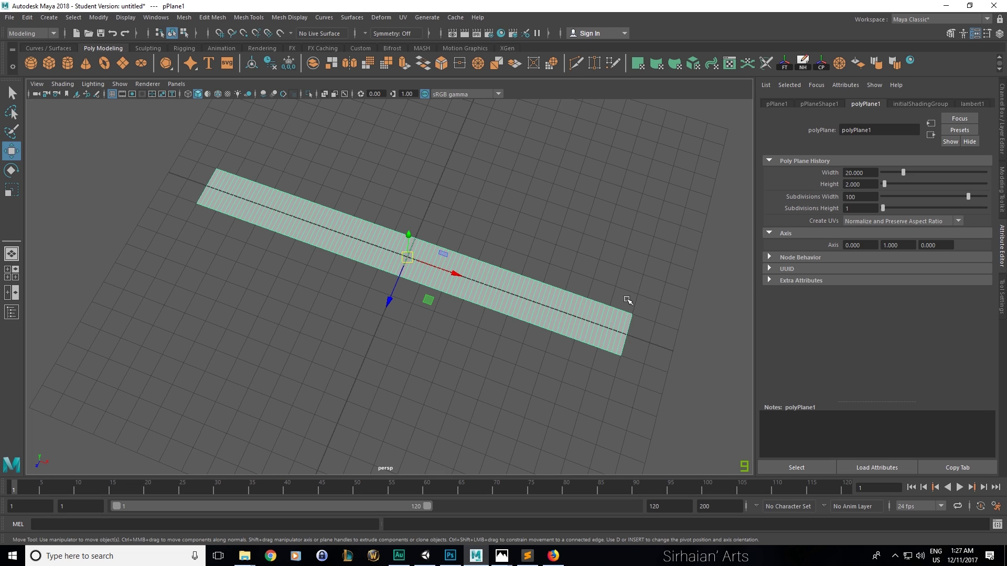
Try to rotate the plane upright freehand about its X axis and undo the rotation
{"action": "left_click_drag", "start_coordinate": [634, 315], "coordinate": [603, 276], "text": "alt"}
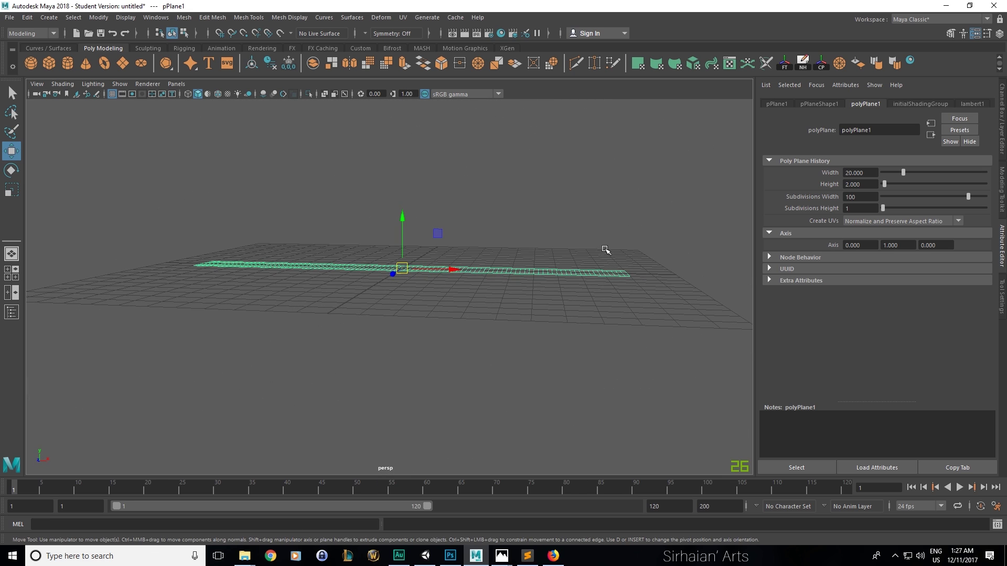
{"action": "left_click_drag", "start_coordinate": [589, 256], "coordinate": [526, 278], "text": "alt"}
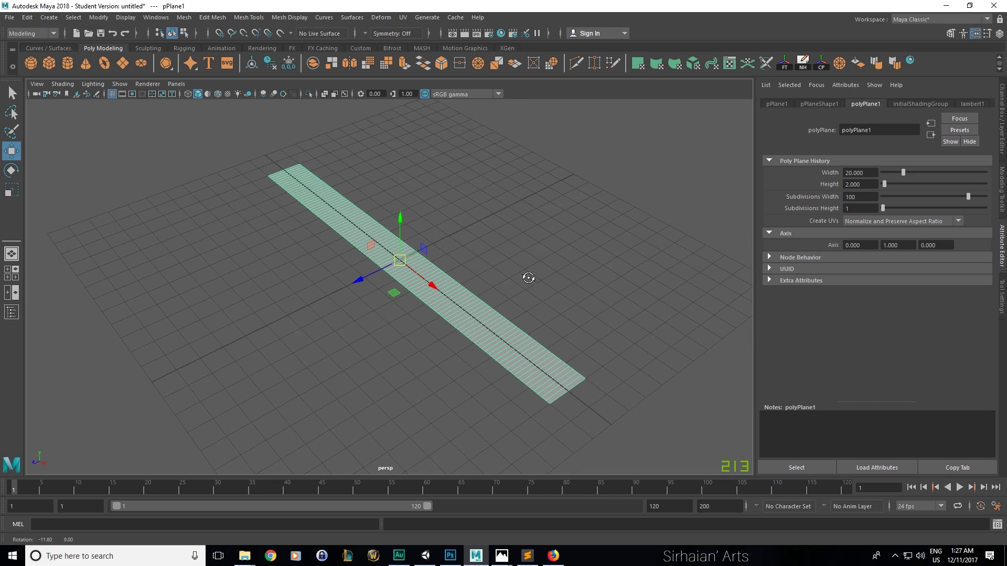
{"action": "key", "text": "e"}
{"action": "left_click_drag", "start_coordinate": [369, 265], "coordinate": [348, 299]}
{"action": "key", "text": "ctrl+z"}
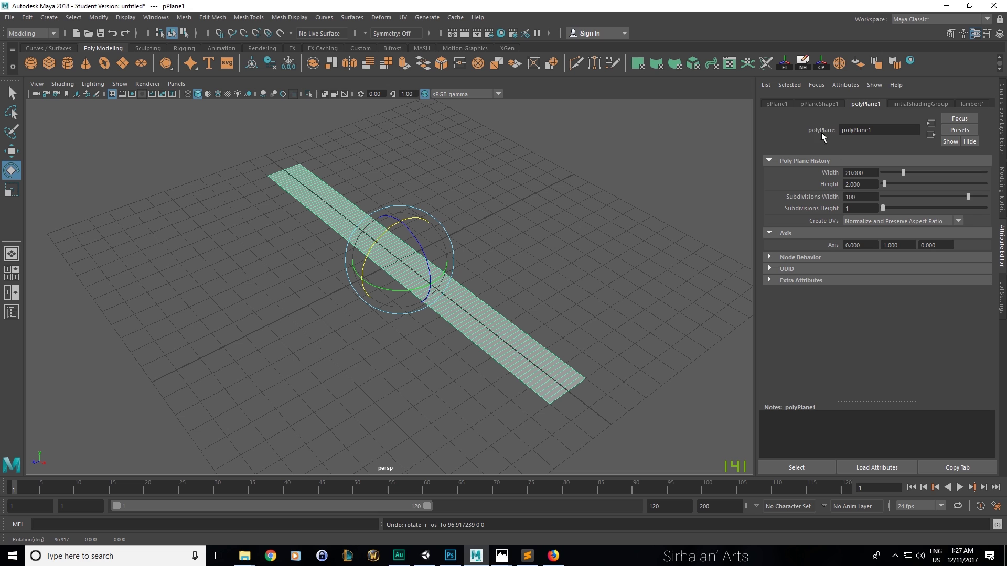
Stand the plane upright by setting its Rotate X value to 90
{"action": "left_click", "coordinate": [1003, 121]}
{"action": "left_click_drag", "start_coordinate": [530, 225], "coordinate": [498, 227], "text": "alt"}
{"action": "left_click_drag", "start_coordinate": [389, 229], "coordinate": [374, 243]}
{"action": "key", "text": "ctrl+z"}
{"action": "left_click", "coordinate": [969, 138]}
{"action": "type", "text": "90"}
{"action": "key", "text": "Return"}
{"action": "left_click_drag", "start_coordinate": [607, 149], "coordinate": [482, 347], "text": "alt"}
{"action": "key", "text": "w"}
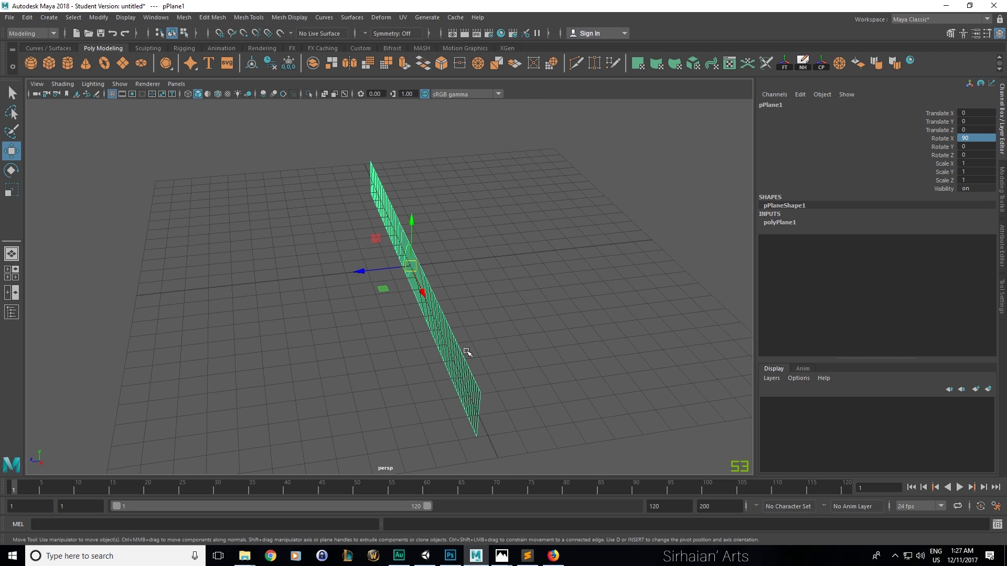
Start exporting only the selected upright plane from the scene
{"action": "left_click_drag", "start_coordinate": [322, 149], "coordinate": [487, 210], "text": "alt"}
{"action": "left_click_drag", "start_coordinate": [522, 164], "coordinate": [553, 164], "text": "alt"}
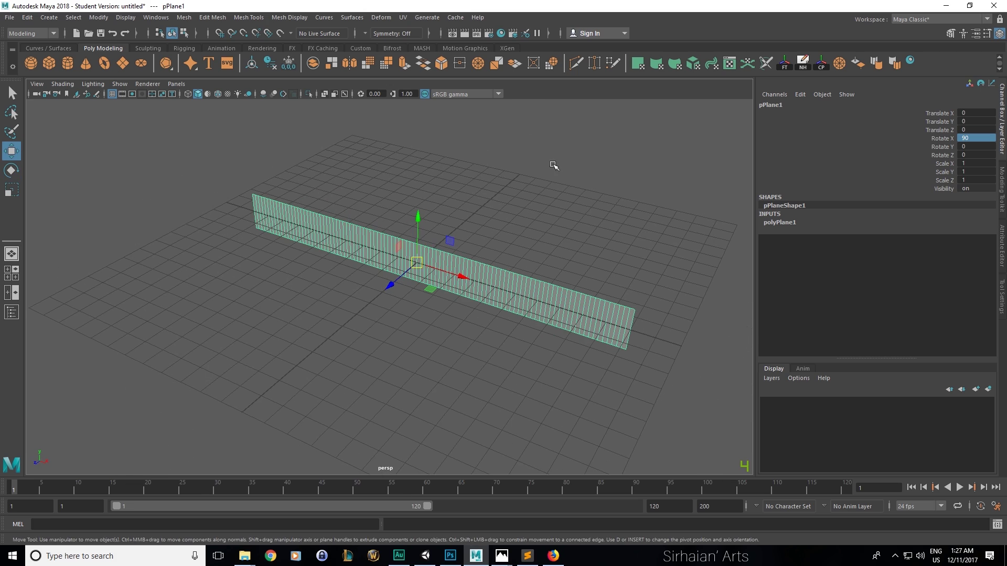
{"action": "middle_click_drag", "start_coordinate": [414, 137], "coordinate": [424, 133], "text": "alt"}
{"action": "left_click", "coordinate": [8, 18]}
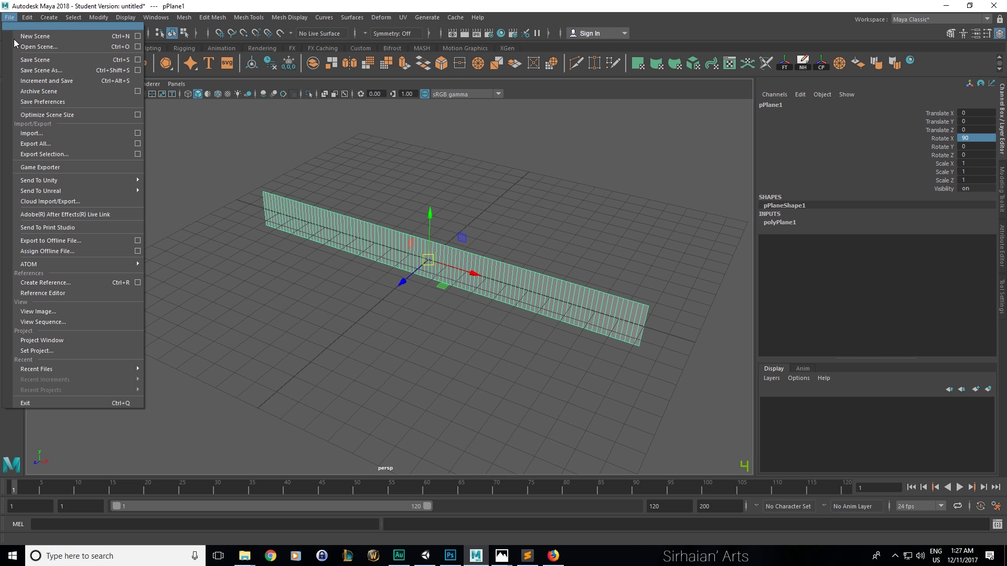
{"action": "left_click", "coordinate": [36, 154]}
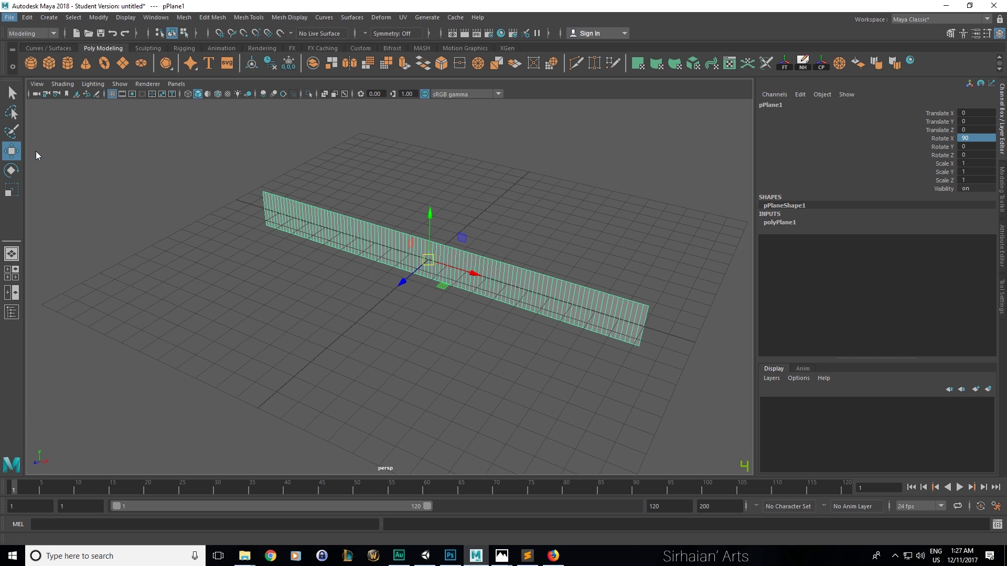
Copy the path of the VFX_Tutorials\Assets folder from File Explorer and set it as the export location
{"action": "left_click", "coordinate": [245, 556]}
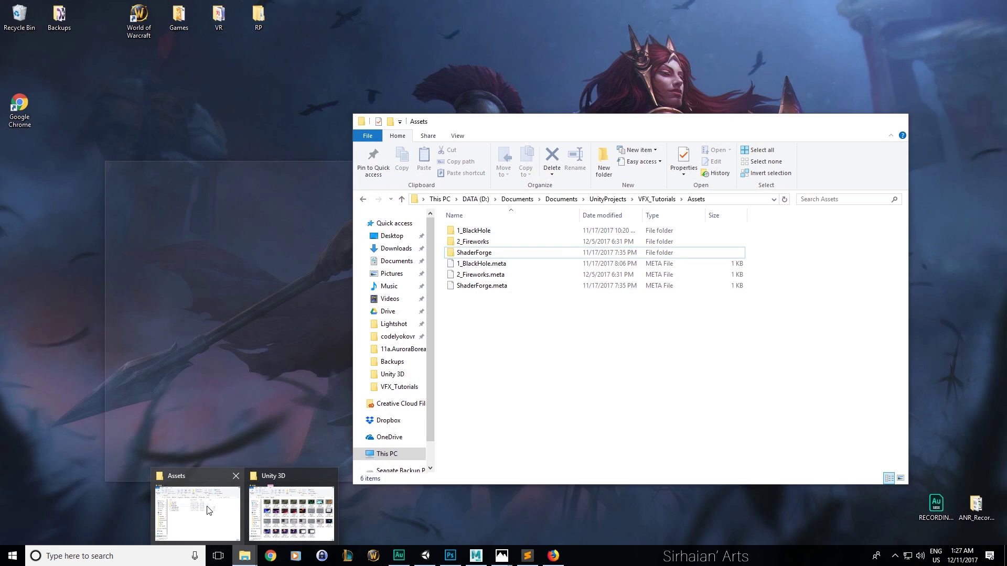
{"action": "left_click", "coordinate": [209, 510]}
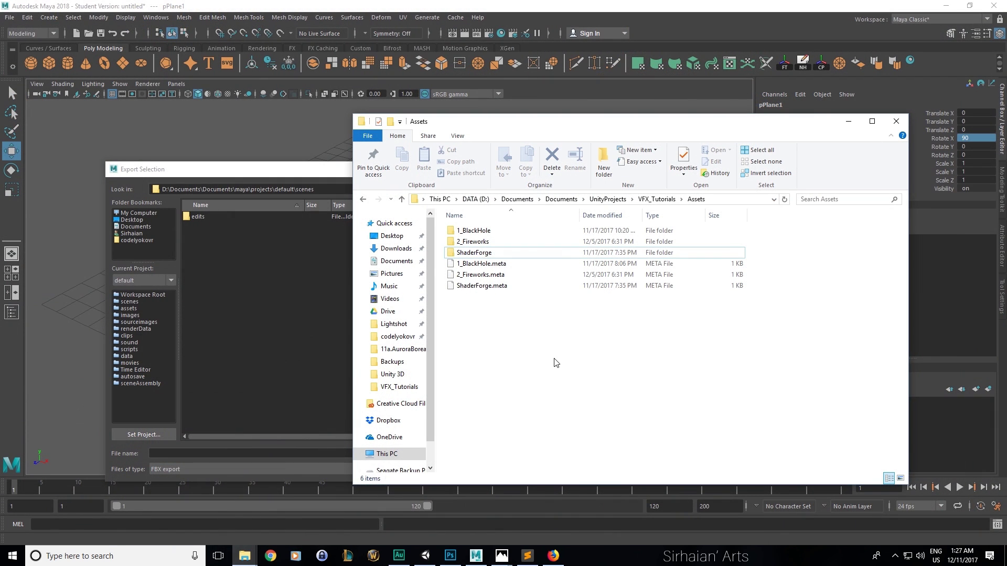
{"action": "left_click", "coordinate": [749, 202]}
{"action": "key", "text": "ctrl+c"}
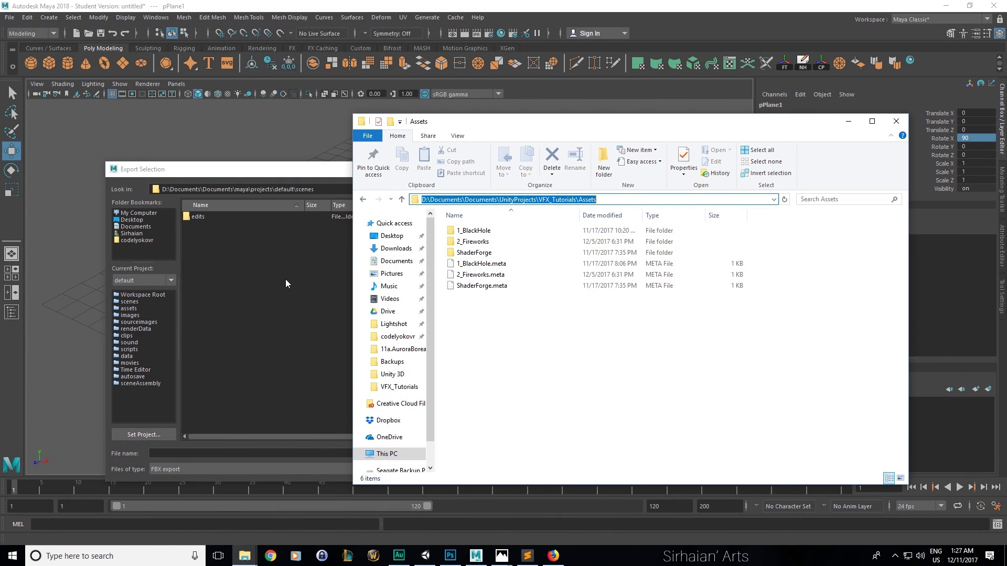
{"action": "left_click", "coordinate": [286, 281]}
{"action": "triple_click", "coordinate": [363, 189]}
{"action": "key", "text": "ctrl+v"}
{"action": "key", "text": "Return"}
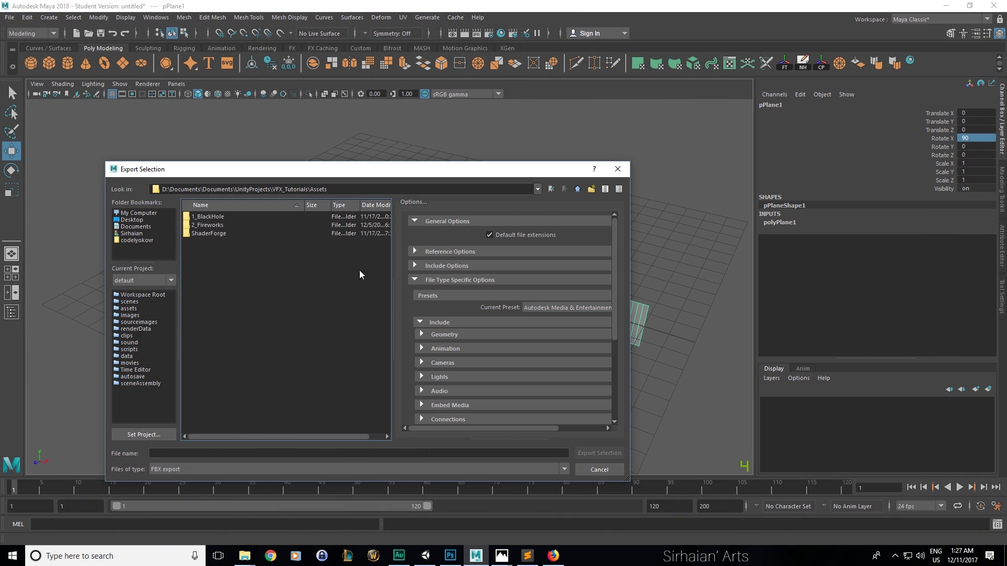
Create a folder named 3_Aurora in the Assets directory and open it
{"action": "left_click", "coordinate": [591, 188]}
{"action": "type", "text": "3"}
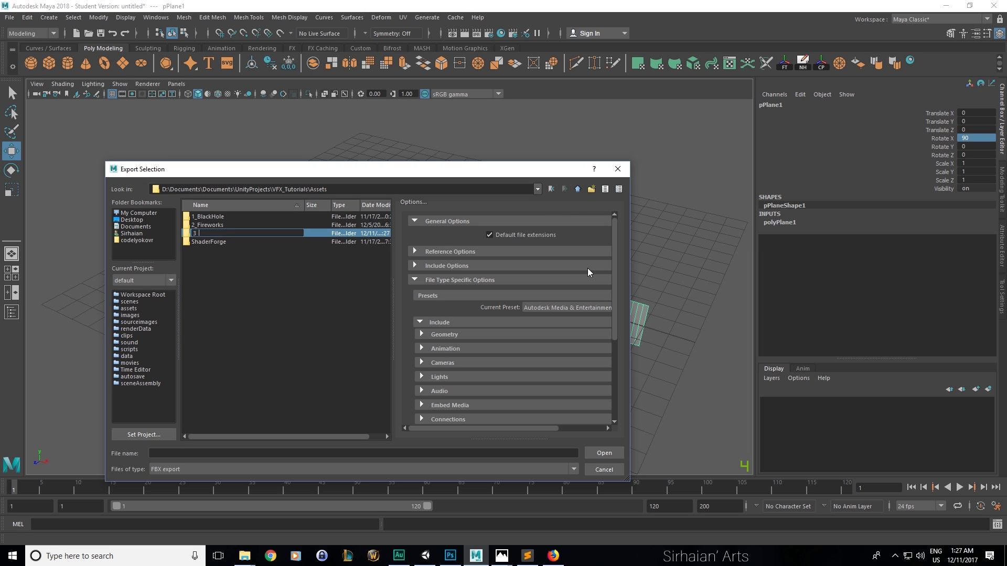
{"action": "type", "text": "_Aurora"}
{"action": "key", "text": "Return"}
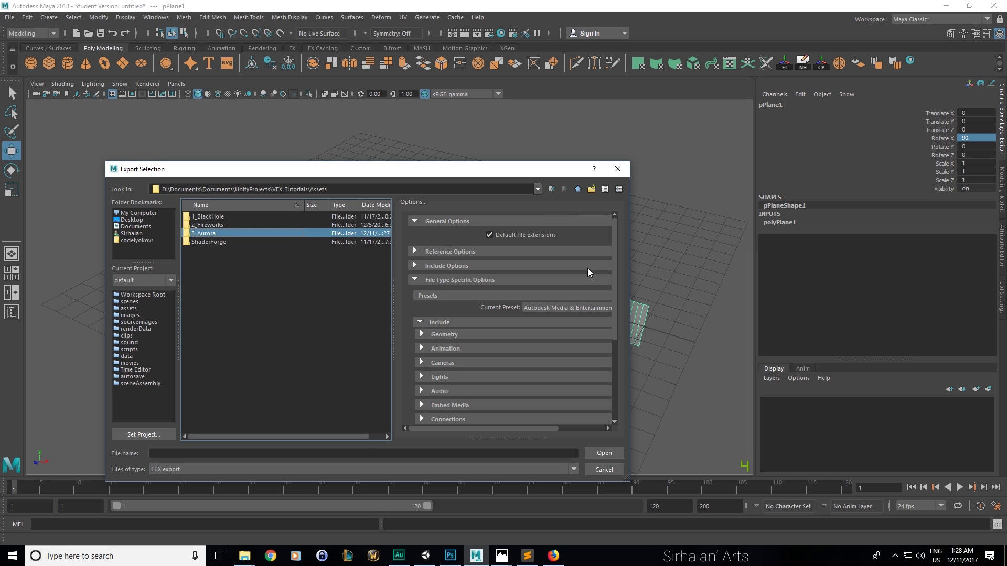
{"action": "key", "text": "Return"}
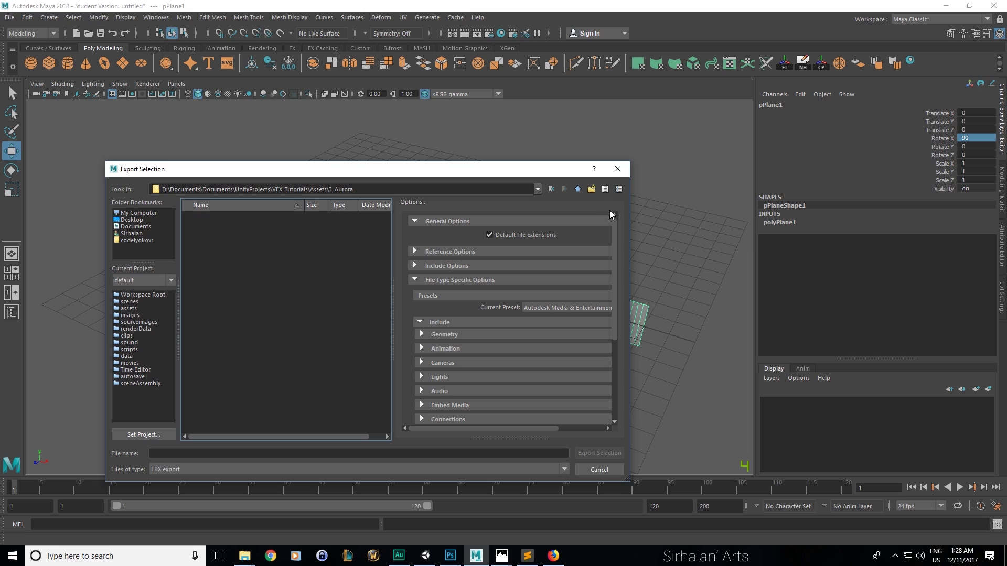
Create a Meshes folder inside 3_Aurora and open it as the export destination
{"action": "left_click", "coordinate": [591, 189]}
{"action": "type", "text": "me"}
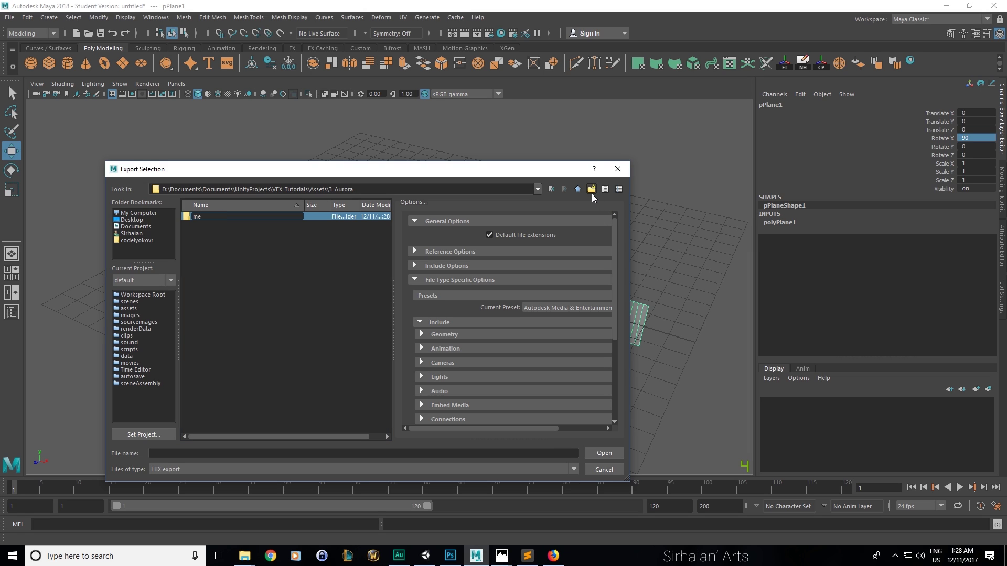
{"action": "type", "text": "shes"}
{"action": "key", "text": "Return"}
{"action": "key", "text": "Return"}
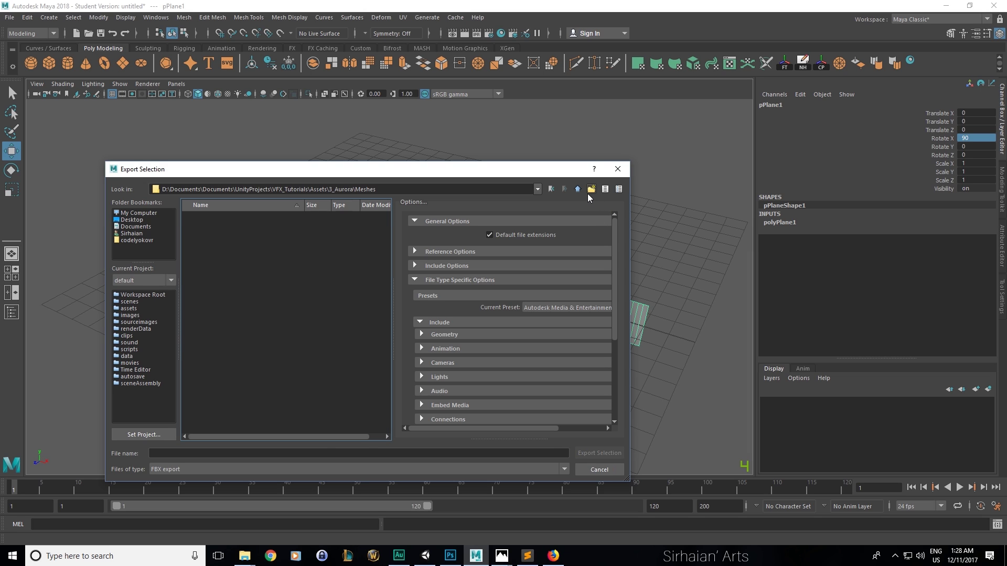
Name the FBX file AuroraPlane and export the selection into the Meshes folder
{"action": "left_click", "coordinate": [330, 454]}
{"action": "type", "text": "AuroraPlane"}
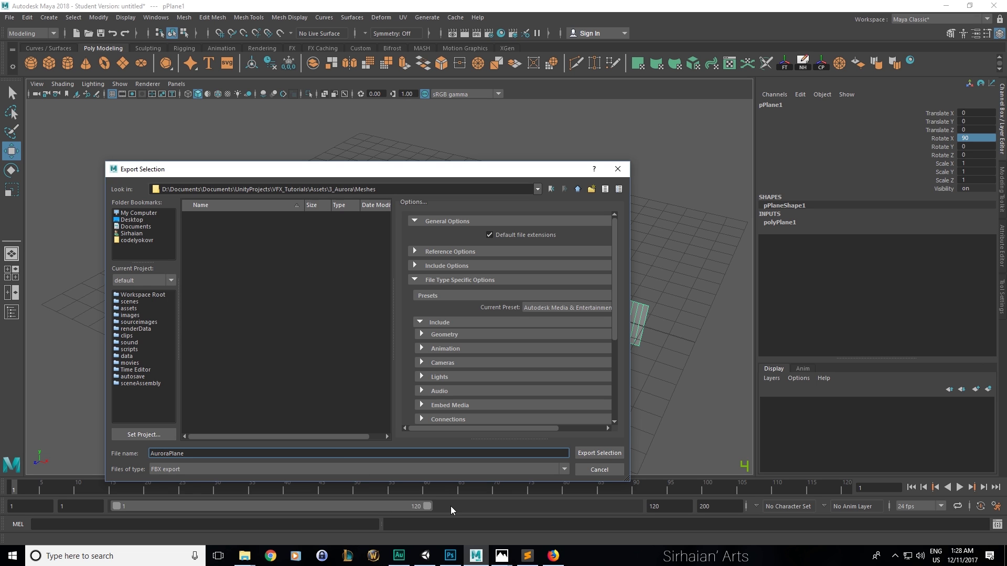
{"action": "key", "text": "Return"}
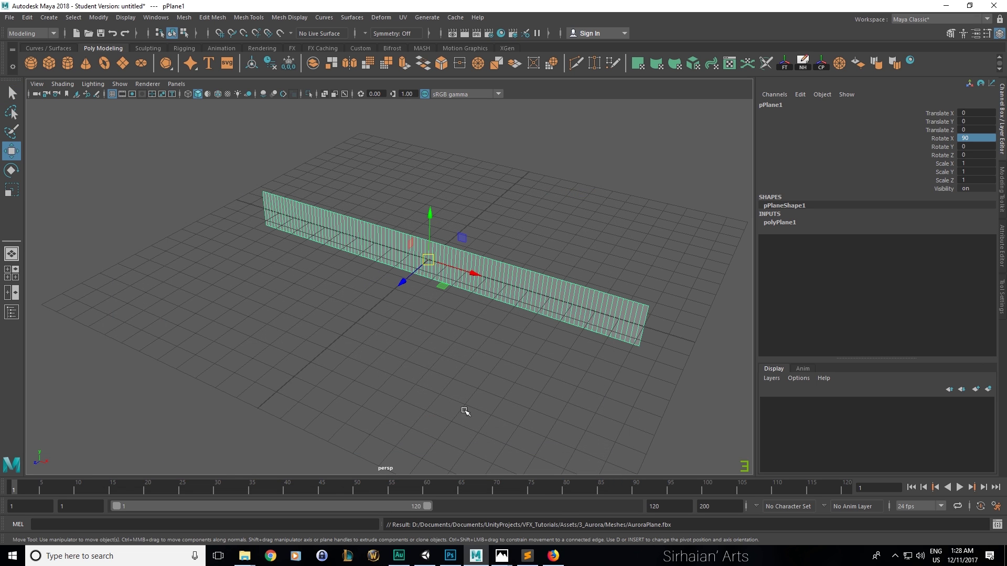
Switch to Unity, expand the 3_Aurora and Meshes folders in the project, and show the Scene view
{"action": "left_click", "coordinate": [434, 562]}
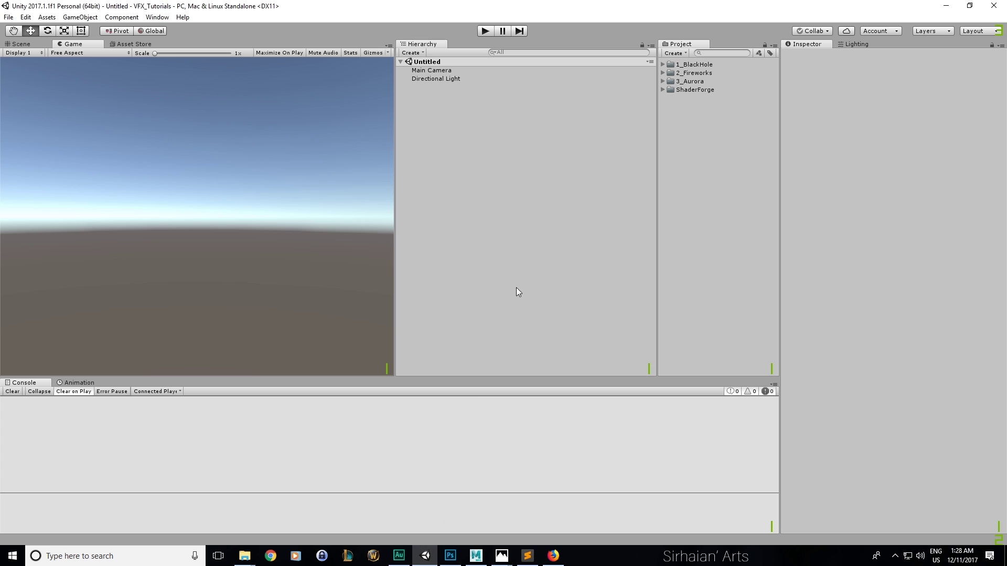
{"action": "left_click", "coordinate": [664, 81]}
{"action": "left_click", "coordinate": [677, 90]}
{"action": "left_click", "coordinate": [670, 89]}
{"action": "left_click_drag", "start_coordinate": [700, 107], "coordinate": [40, 48]}
{"action": "left_click", "coordinate": [40, 46]}
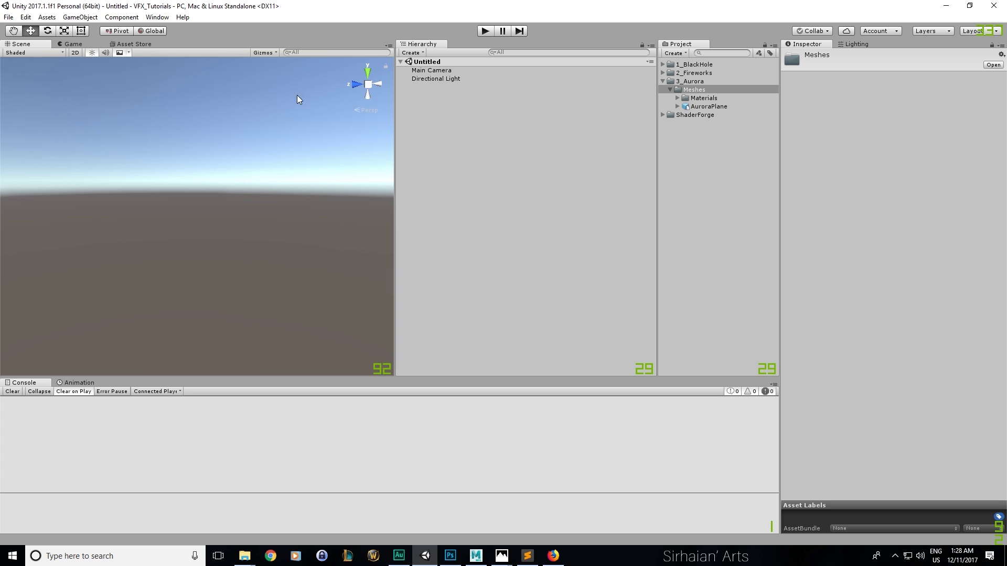
Place the AuroraPlane mesh in the scene and frame it in the view
{"action": "left_click_drag", "start_coordinate": [691, 106], "coordinate": [211, 246]}
{"action": "left_click_drag", "start_coordinate": [262, 278], "coordinate": [292, 279], "text": "alt"}
{"action": "key", "text": "f"}
{"action": "mouse_move", "coordinate": [320, 242]}
{"action": "left_mouse_down", "text": "alt"}
{"action": "mouse_move", "coordinate": [128, 245]}
{"action": "mouse_move", "coordinate": [306, 246]}
{"action": "left_mouse_up", "text": "alt"}
Set the AuroraPlane object's position to 0 on X, Y and Z
{"action": "left_click", "coordinate": [906, 98]}
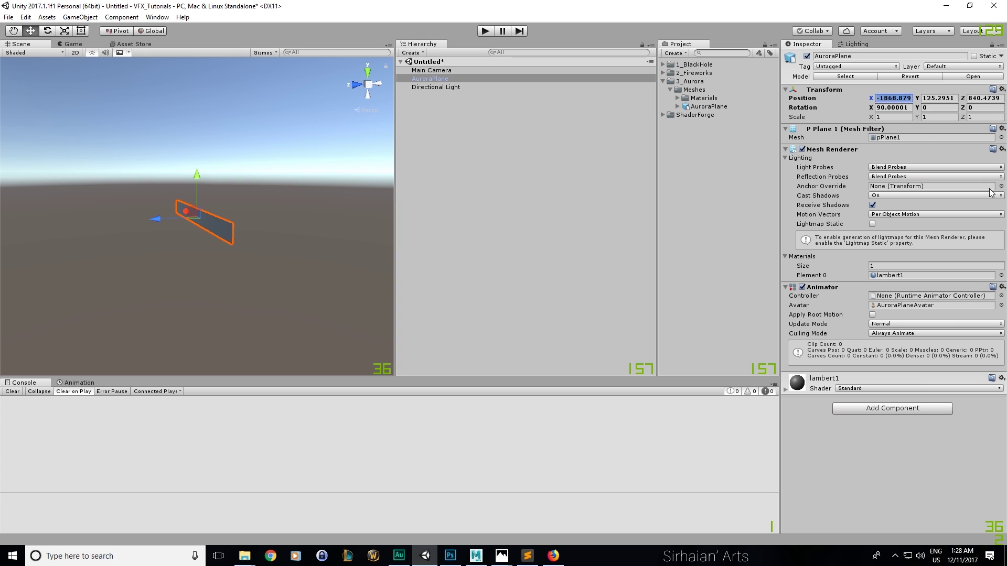
{"action": "type", "text": "0"}
{"action": "key", "text": "Tab"}
{"action": "type", "text": "0"}
{"action": "key", "text": "Tab"}
{"action": "type", "text": "0"}
{"action": "key", "text": "Return"}
Scale the AuroraPlane object to 1000 on X, Y and Z
{"action": "left_click_drag", "start_coordinate": [270, 188], "coordinate": [280, 240], "text": "alt"}
{"action": "scroll", "coordinate": [281, 240], "scroll_direction": "down", "scroll_amount": 8}
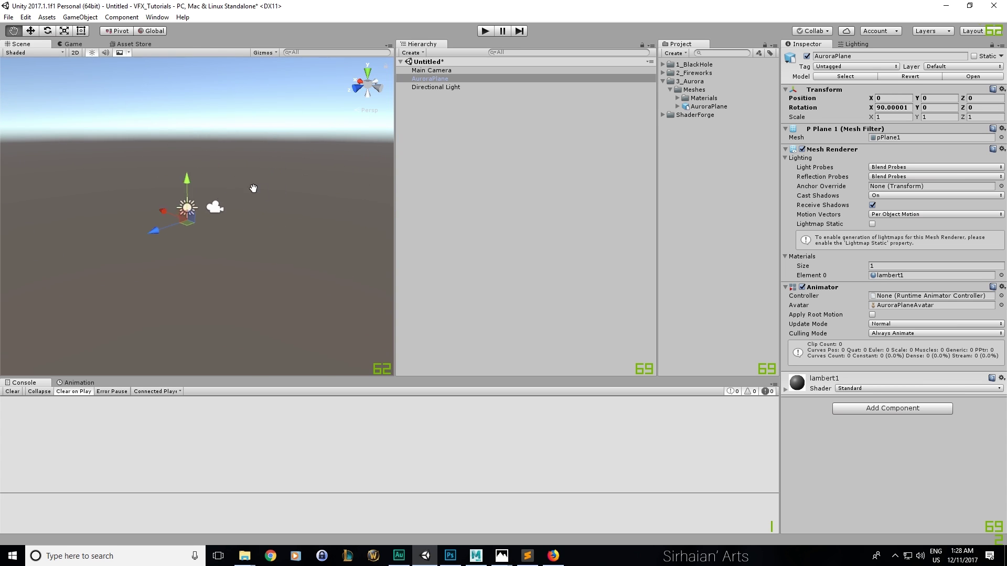
{"action": "left_click_drag", "start_coordinate": [243, 212], "coordinate": [240, 227], "text": "alt"}
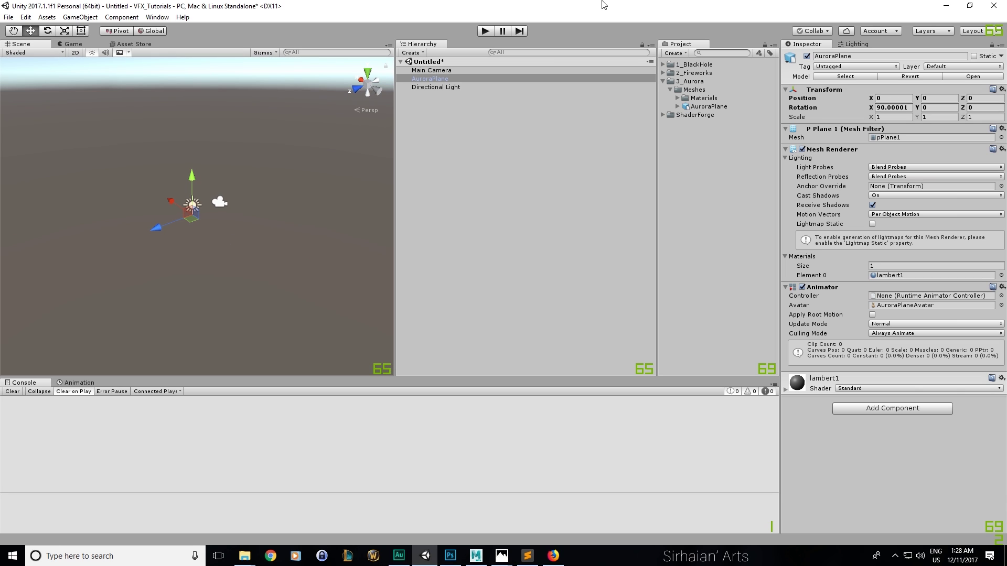
{"action": "left_click", "coordinate": [877, 117]}
{"action": "type", "text": "1000"}
{"action": "key", "text": "Tab"}
{"action": "type", "text": "1000"}
{"action": "key", "text": "Tab"}
{"action": "type", "text": "100"}
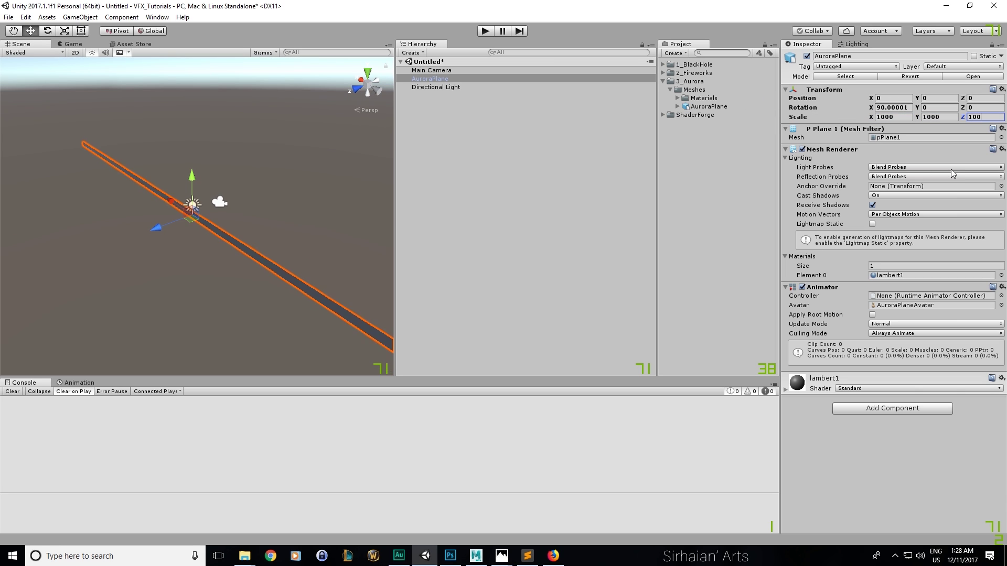
{"action": "type", "text": "0"}
Examine the scaled aurora plane in the Game view and from several angles in the Scene view
{"action": "left_click_drag", "start_coordinate": [280, 226], "coordinate": [231, 223], "text": "alt"}
{"action": "left_click", "coordinate": [90, 43]}
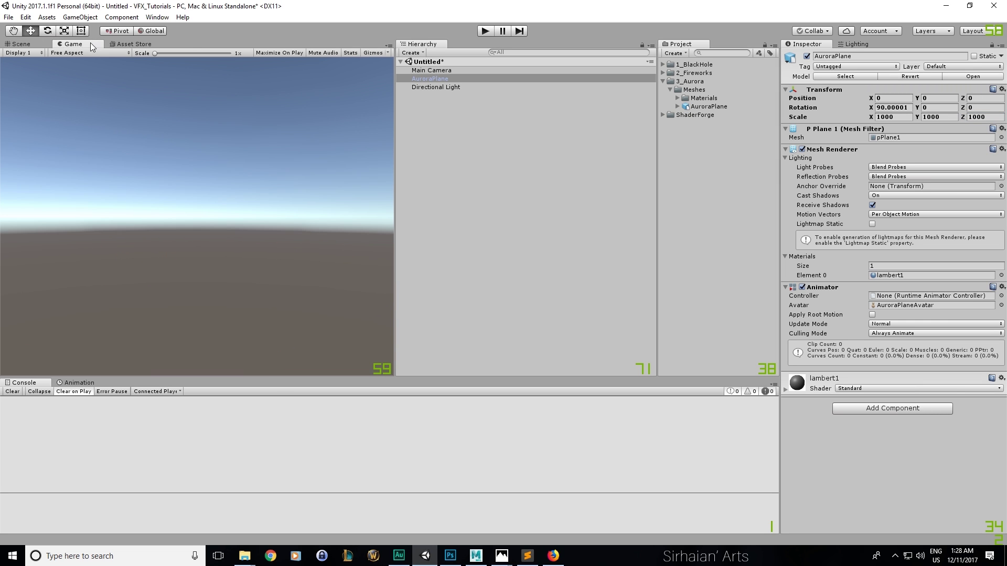
{"action": "left_click", "coordinate": [40, 45]}
{"action": "left_click_drag", "start_coordinate": [294, 149], "coordinate": [260, 150], "text": "alt"}
{"action": "left_click", "coordinate": [234, 236]}
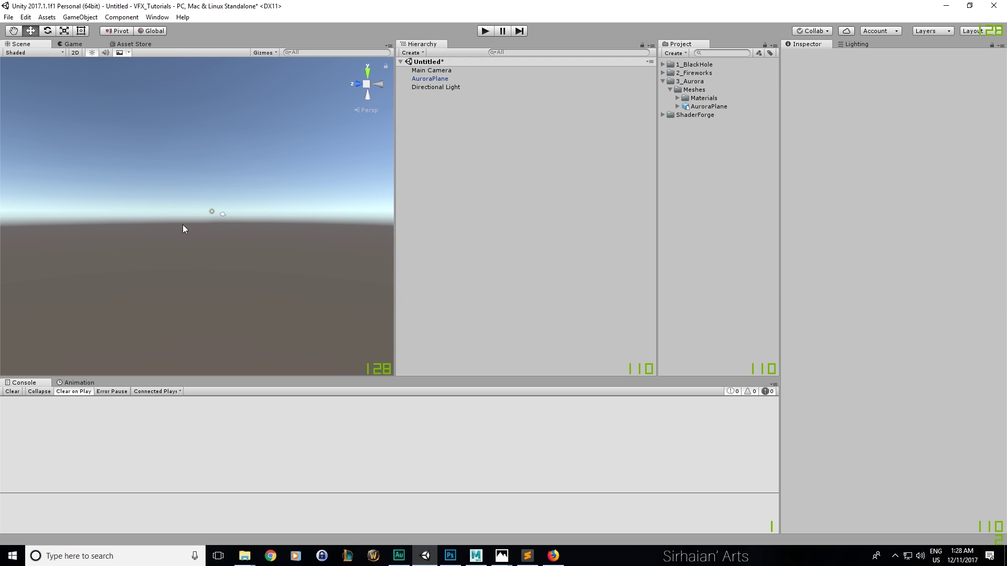
{"action": "left_click_drag", "start_coordinate": [183, 225], "coordinate": [263, 153], "text": "alt"}
{"action": "left_click", "coordinate": [253, 216]}
{"action": "left_click_drag", "start_coordinate": [235, 215], "coordinate": [243, 209], "text": "alt"}
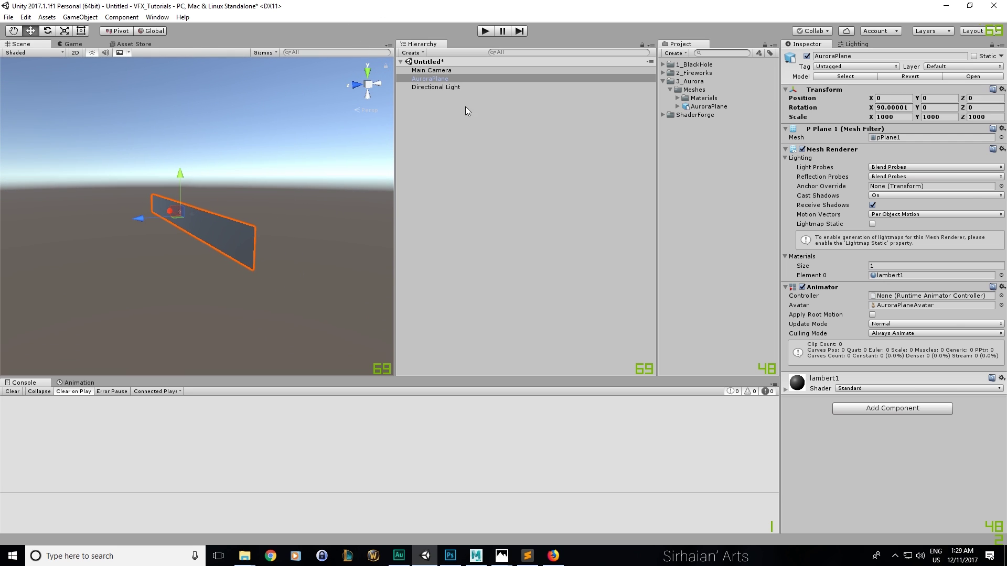
Create a folder named Shader inside the 3_Aurora project folder
{"action": "right_click", "coordinate": [688, 81]}
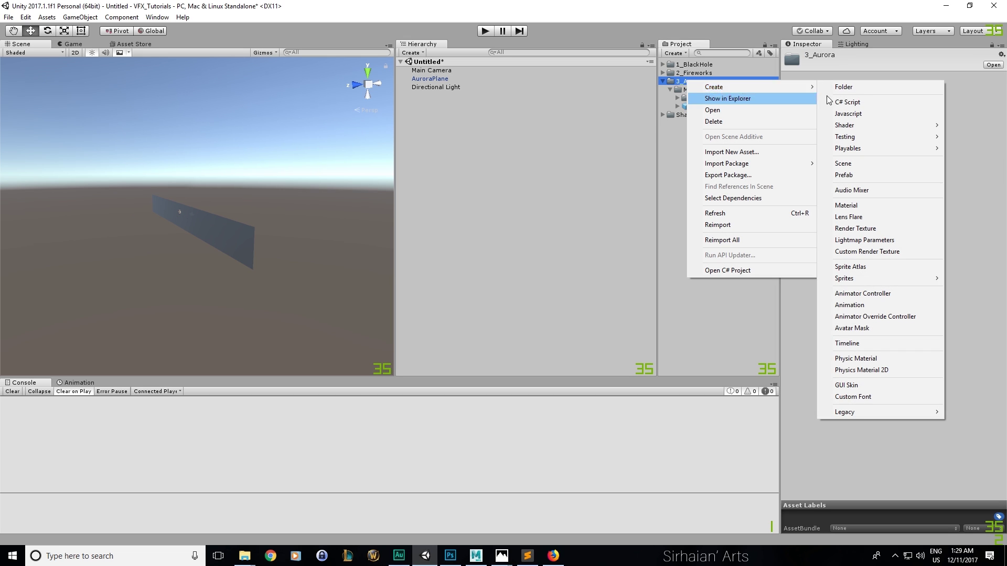
{"action": "left_click", "coordinate": [843, 85]}
{"action": "type", "text": "Shader"}
{"action": "key", "text": "Return"}
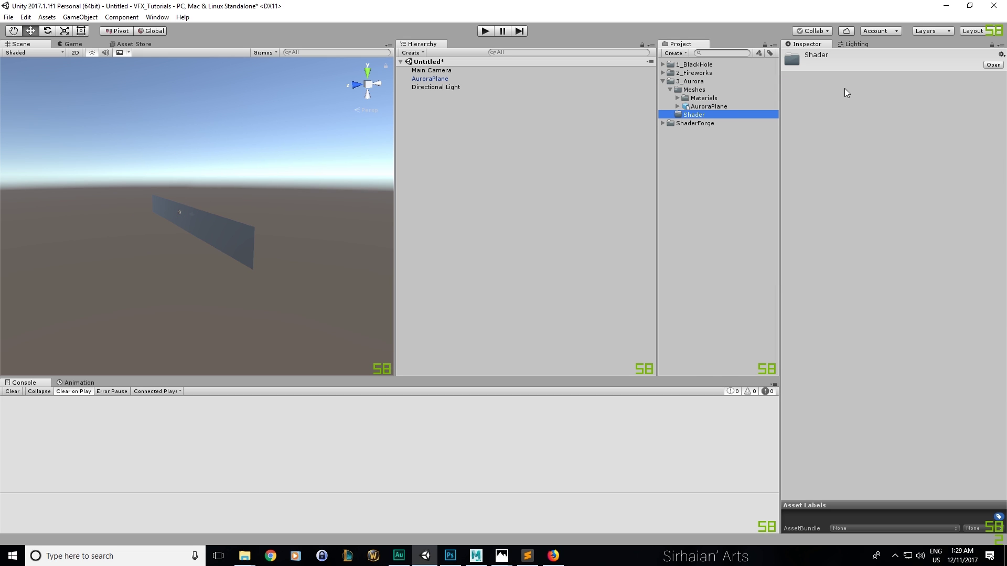
{"action": "right_click", "coordinate": [716, 115]}
{"action": "mouse_move", "coordinate": [733, 121]}
{"action": "left_click", "coordinate": [871, 121]}
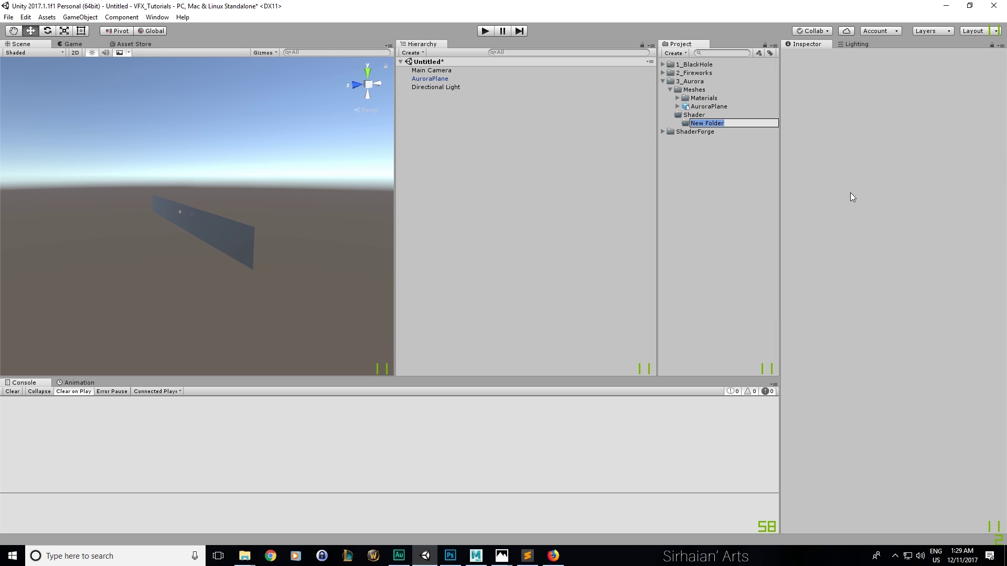
{"action": "key", "text": "Escape"}
Create a Standard Surface Shader named Aurora in the Shader folder
{"action": "right_click", "coordinate": [720, 116]}
{"action": "mouse_move", "coordinate": [795, 128]}
{"action": "mouse_move", "coordinate": [892, 162]}
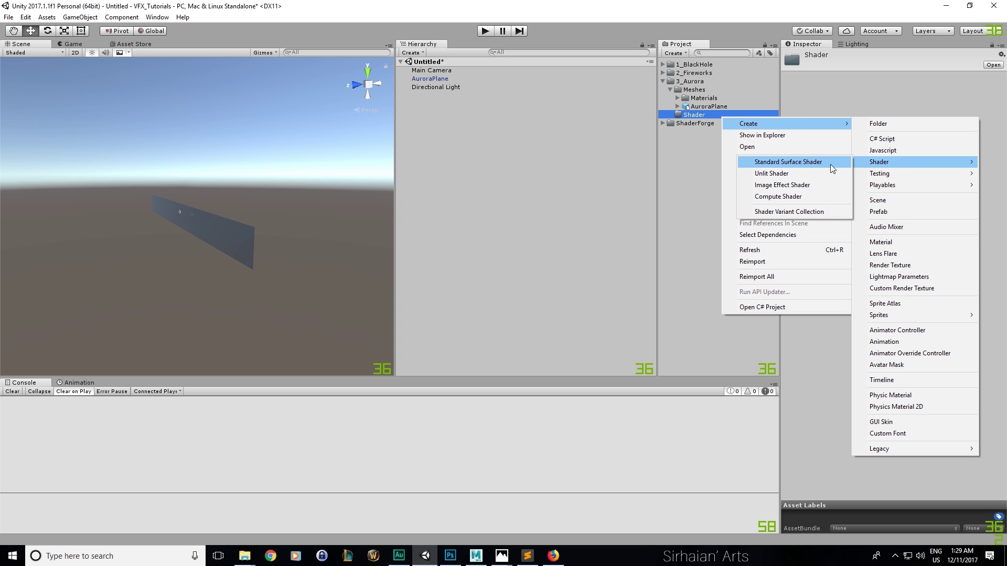
{"action": "left_click", "coordinate": [829, 162]}
{"action": "type", "text": "A"}
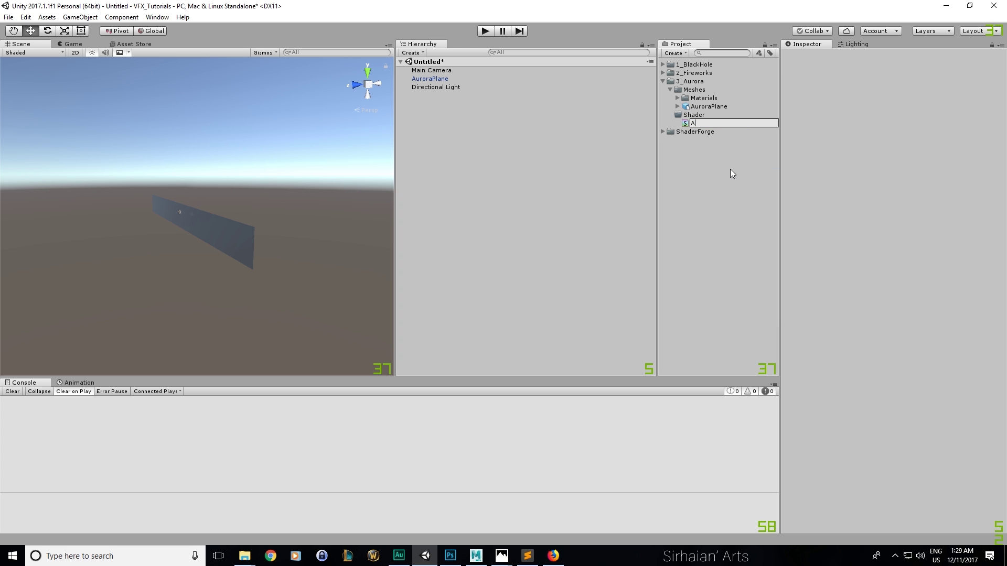
{"action": "type", "text": "urora"}
{"action": "key", "text": "Return"}
Replace the Aurora shader with a Shader Forge shader, agreeing to remove its existing data, and open it in the node editor
{"action": "left_click", "coordinate": [897, 169]}
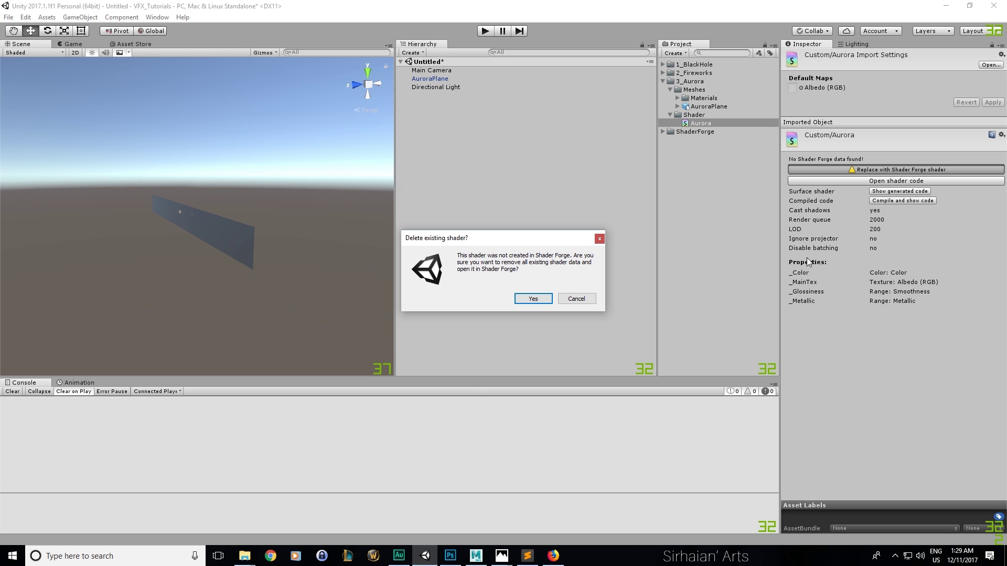
{"action": "left_click", "coordinate": [533, 299]}
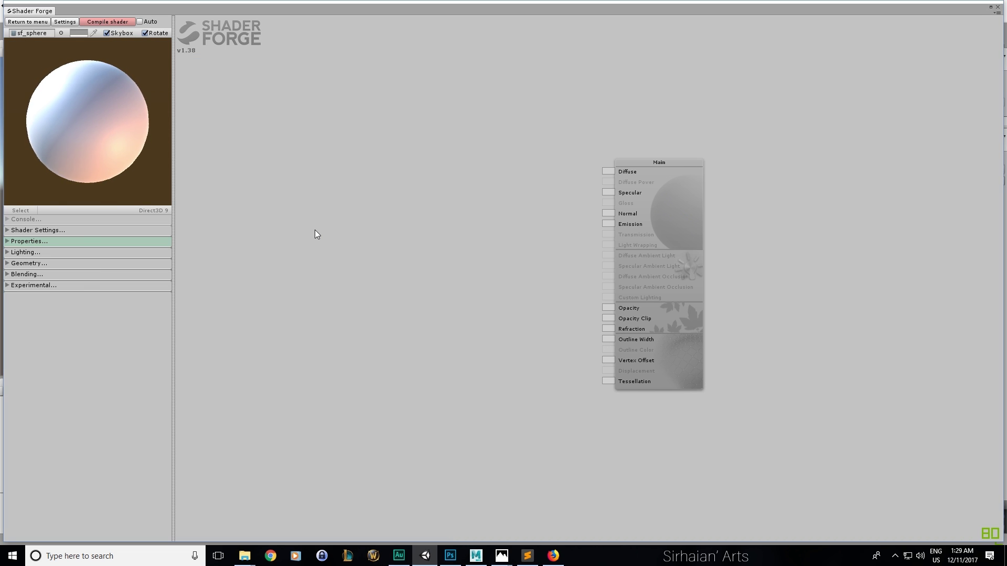
{"action": "right_click", "coordinate": [323, 224]}
{"action": "key", "text": "Escape"}
Add a Texture Asset node well to the left of the Main node and name it MIX
{"action": "key", "text": "t"}
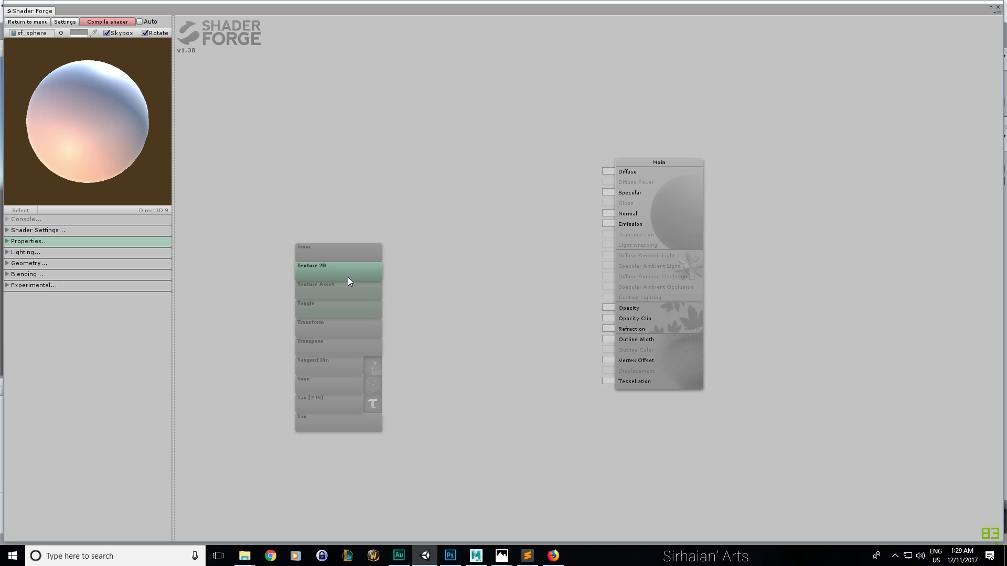
{"action": "left_click", "coordinate": [352, 286]}
{"action": "left_click_drag", "start_coordinate": [420, 273], "coordinate": [344, 256]}
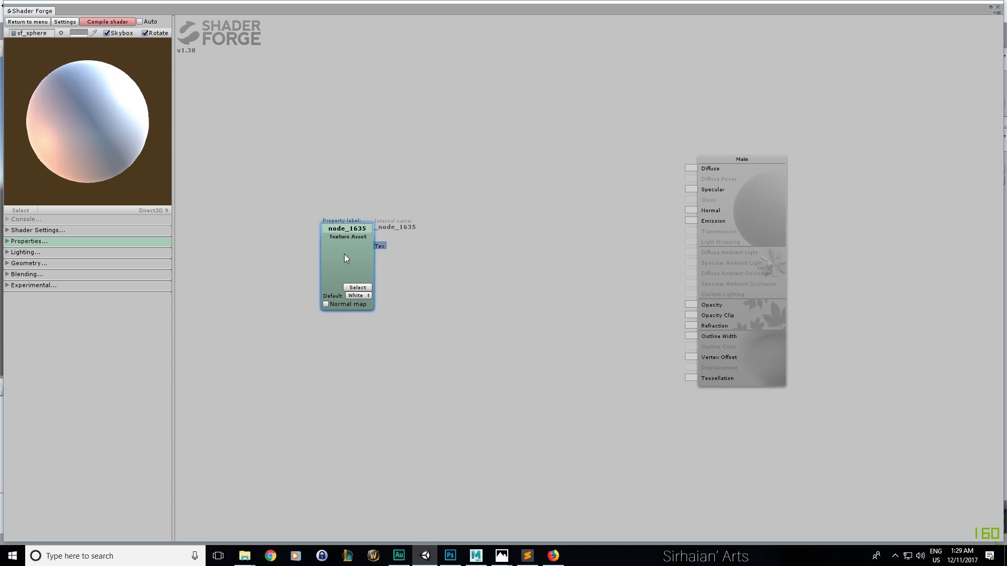
{"action": "middle_click_drag", "start_coordinate": [311, 212], "coordinate": [349, 215]}
{"action": "left_click", "coordinate": [383, 232]}
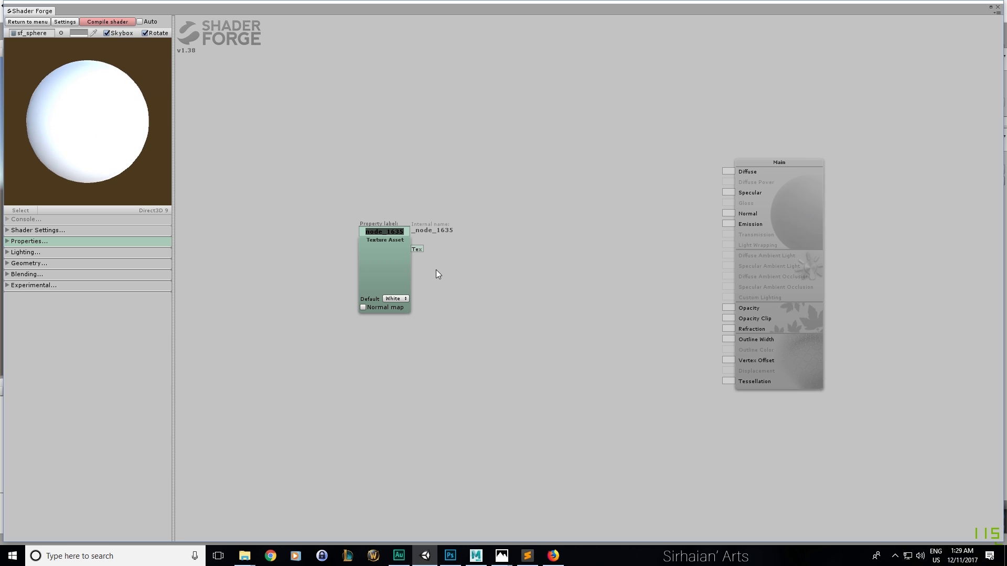
{"action": "type", "text": "MIX"}
{"action": "key", "text": "Return"}
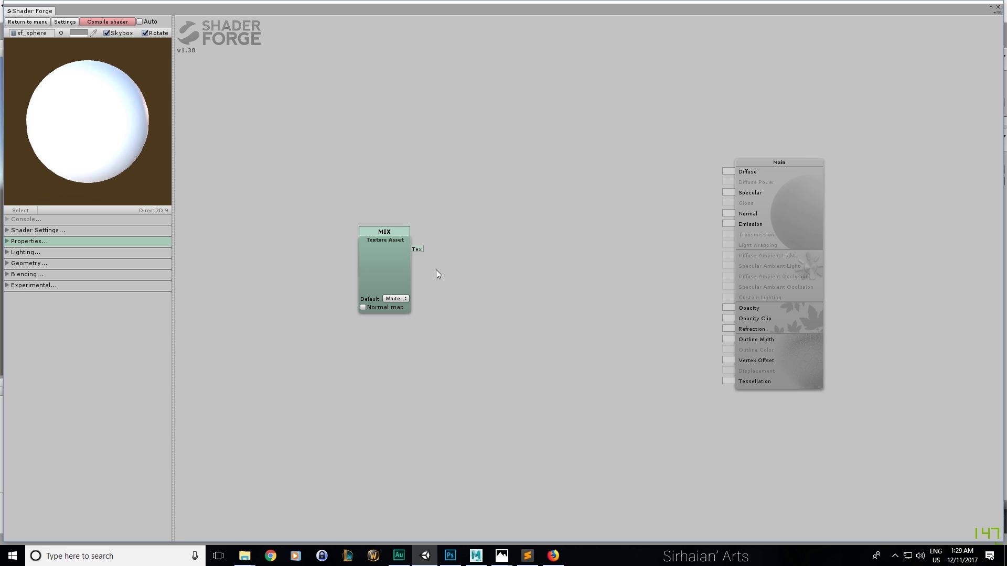
Add a Texture 2D node beside MIX and connect MIX's Tex output to its Tex input
{"action": "key", "text": "t"}
{"action": "left_click", "coordinate": [546, 273]}
{"action": "left_click_drag", "start_coordinate": [554, 275], "coordinate": [524, 272]}
{"action": "left_click_drag", "start_coordinate": [449, 252], "coordinate": [479, 271]}
{"action": "scroll", "coordinate": [529, 208], "scroll_direction": "down", "scroll_amount": 3}
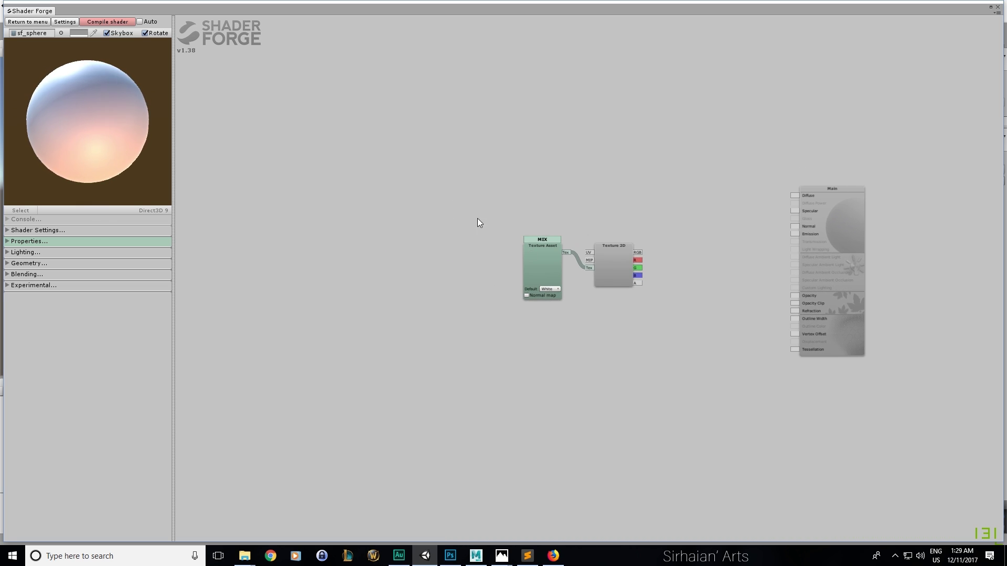
Move the connected MIX and Texture 2D nodes farther left, leaving more room before the Main node
{"action": "left_click_drag", "start_coordinate": [628, 275], "coordinate": [426, 235]}
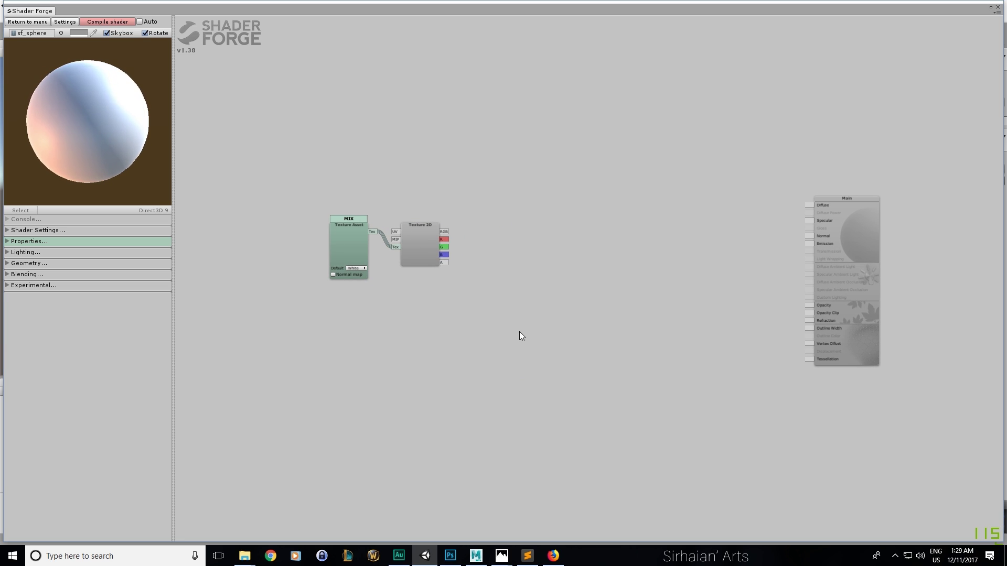
Switch to Photoshop and create a new document 512 pixels wide and 512 pixels high
{"action": "left_click", "coordinate": [454, 558]}
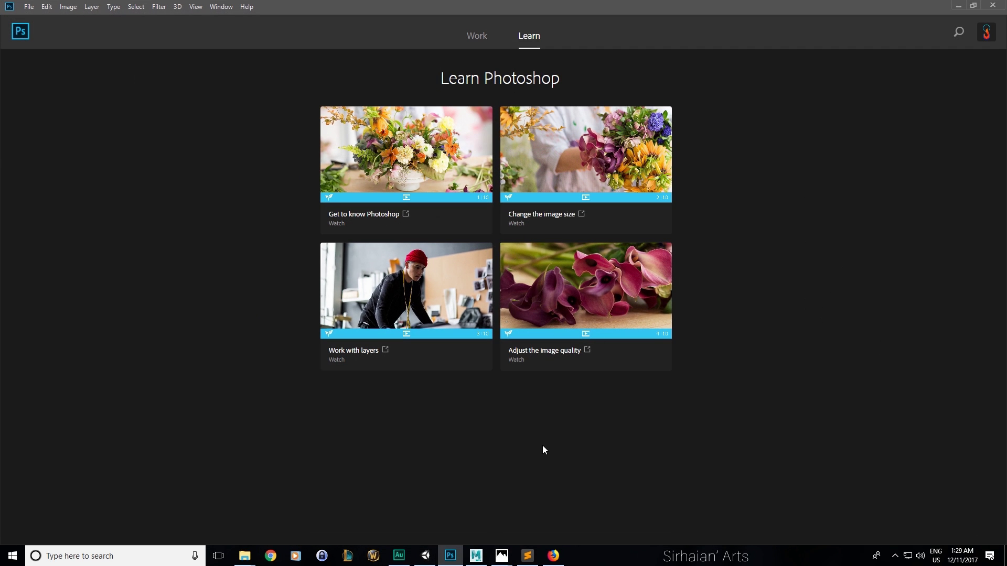
{"action": "key", "text": "ctrl+n"}
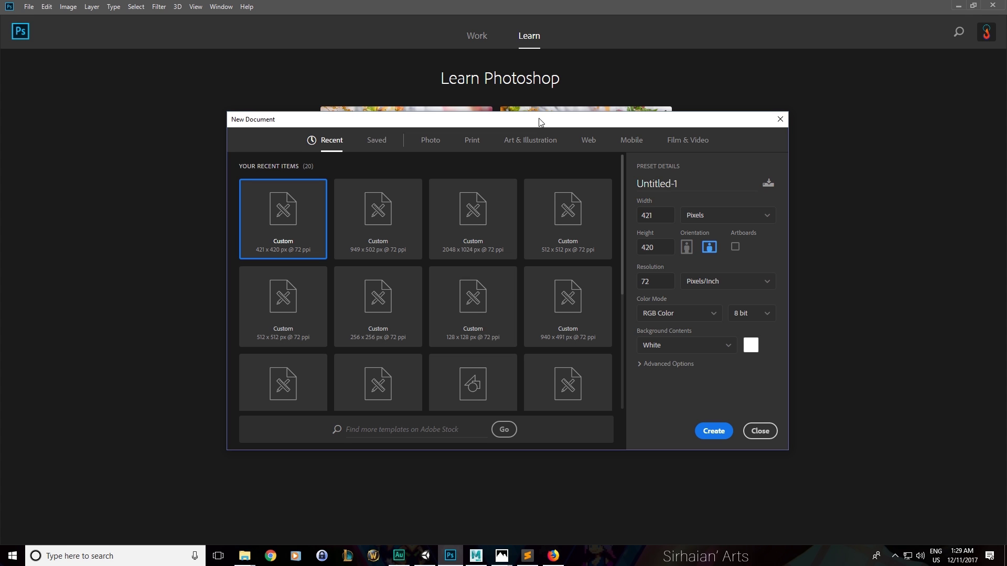
{"action": "left_click_drag", "start_coordinate": [655, 215], "coordinate": [562, 239]}
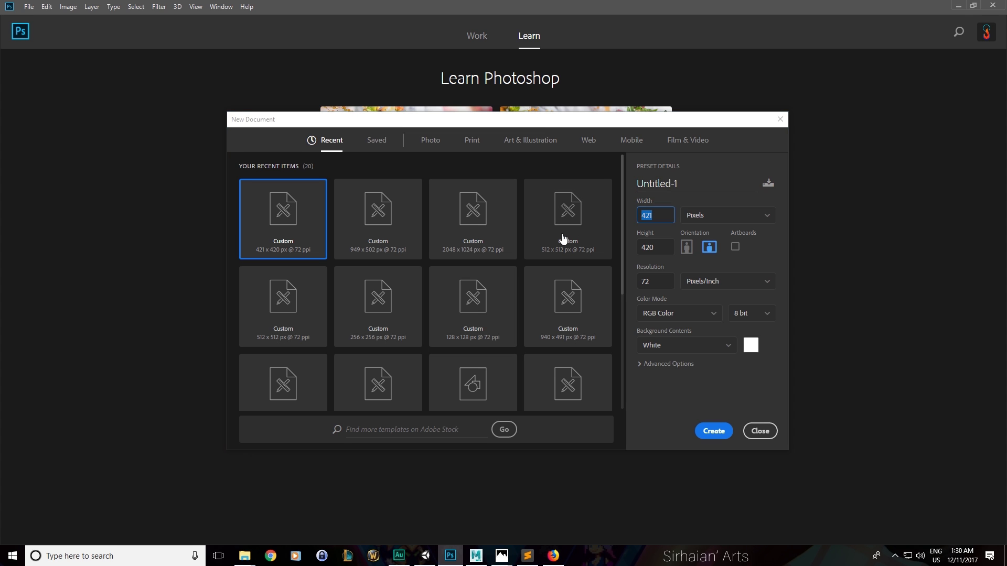
{"action": "type", "text": "512"}
{"action": "key", "text": "Tab"}
{"action": "type", "text": "512"}
{"action": "left_click", "coordinate": [584, 126]}
{"action": "left_click", "coordinate": [715, 434]}
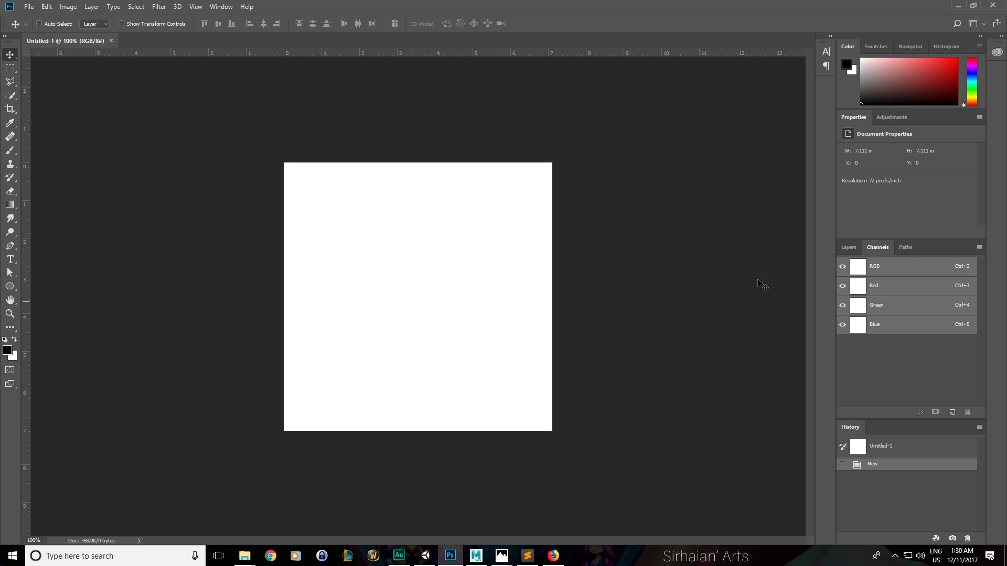
Show the document's layers and invert the white Background layer to black
{"action": "left_click", "coordinate": [846, 248]}
{"action": "left_click", "coordinate": [610, 310]}
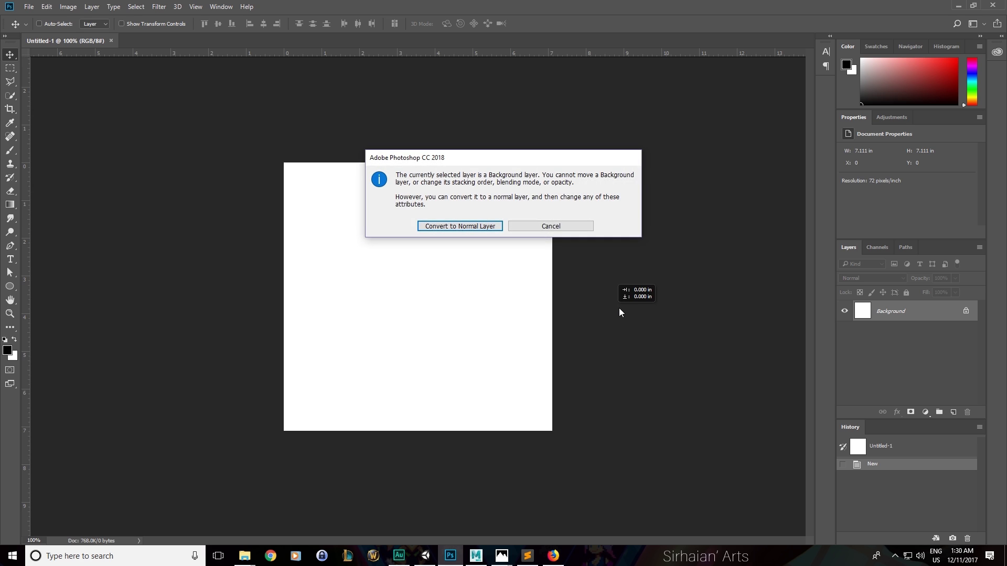
{"action": "key", "text": "Escape"}
{"action": "key", "text": "shift+ctrl+n"}
{"action": "key", "text": "Escape"}
{"action": "key", "text": "ctrl+i"}
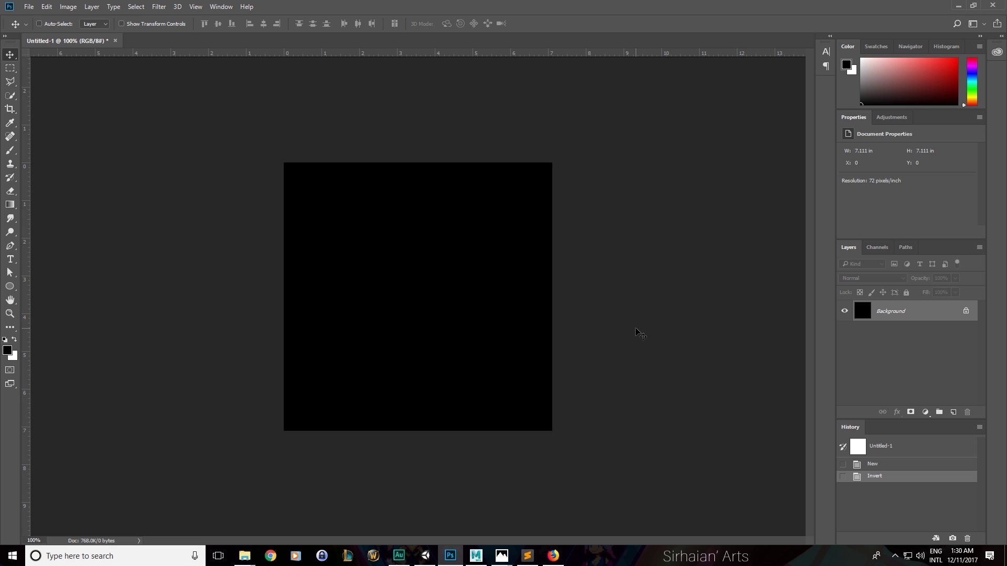
Switch to Maya and inspect the plane's near end edge, trying a small move of that edge and undoing it
{"action": "left_click", "coordinate": [477, 554]}
{"action": "left_click_drag", "start_coordinate": [473, 345], "coordinate": [443, 328], "text": "alt"}
{"action": "middle_click_drag", "start_coordinate": [511, 371], "coordinate": [498, 345], "text": "alt"}
{"action": "left_click_drag", "start_coordinate": [497, 345], "coordinate": [567, 399], "text": "alt"}
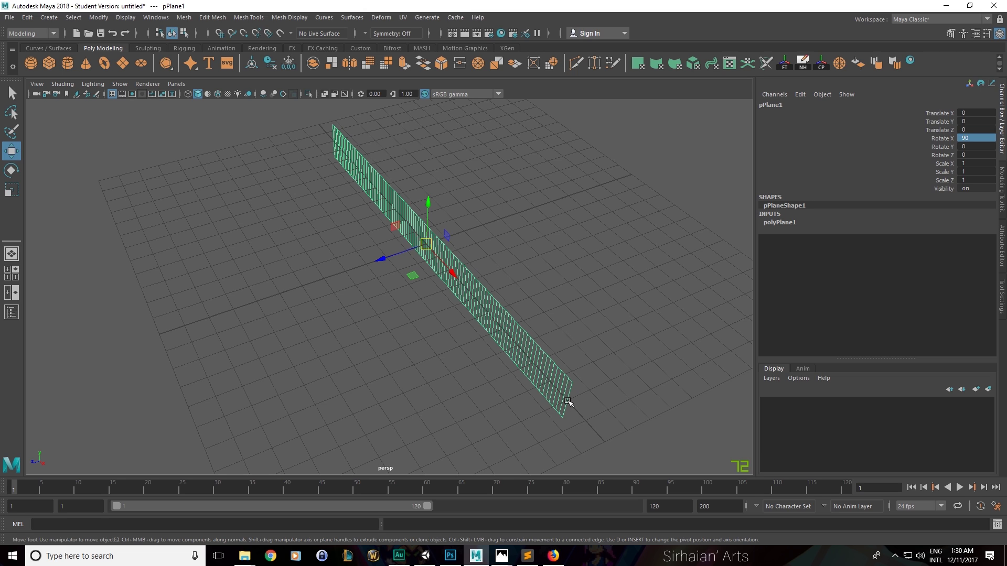
{"action": "right_click_drag", "start_coordinate": [564, 368], "coordinate": [546, 355]}
{"action": "left_click", "coordinate": [575, 395]}
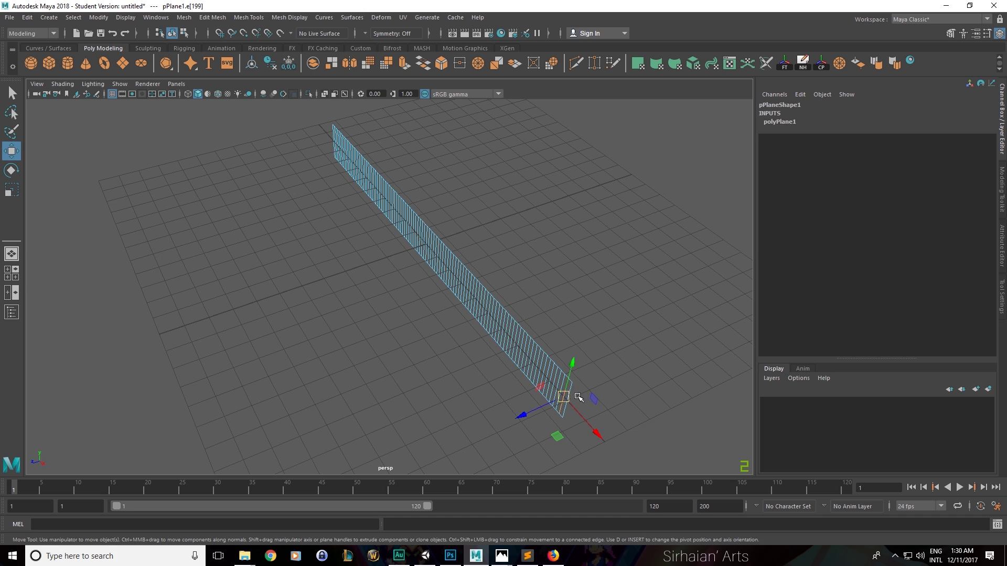
{"action": "left_click_drag", "start_coordinate": [539, 406], "coordinate": [533, 408]}
{"action": "key", "text": "ctrl+z"}
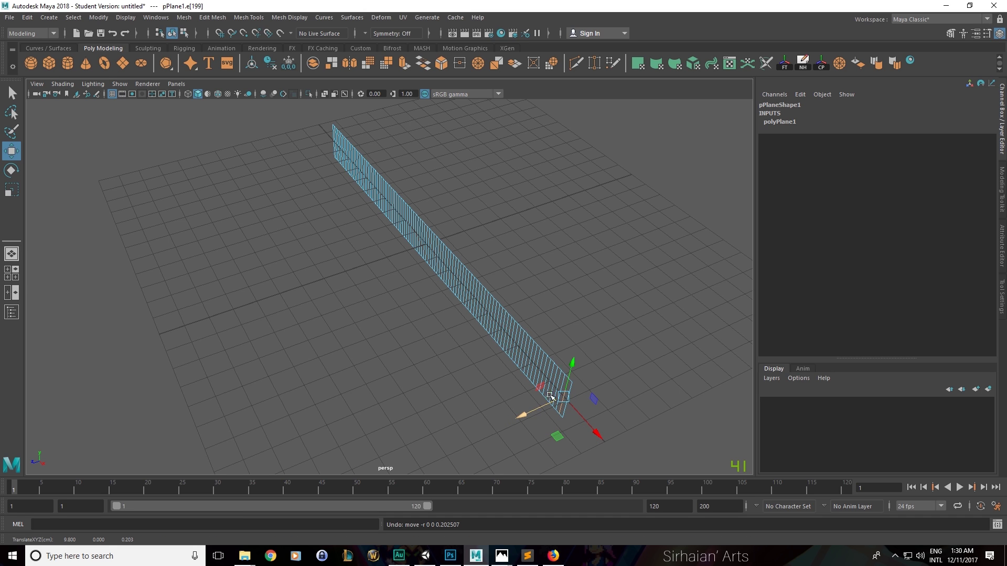
{"action": "left_click", "coordinate": [566, 385]}
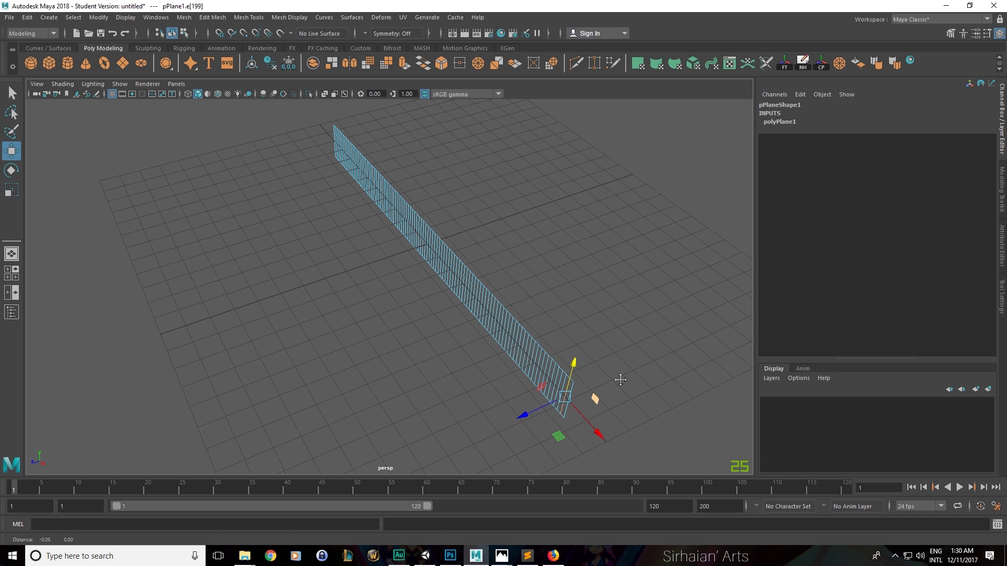
Return to Photoshop, add a new layer above the Background, and choose the Brush tool with white as foreground colour
{"action": "key", "text": "alt+Tab"}
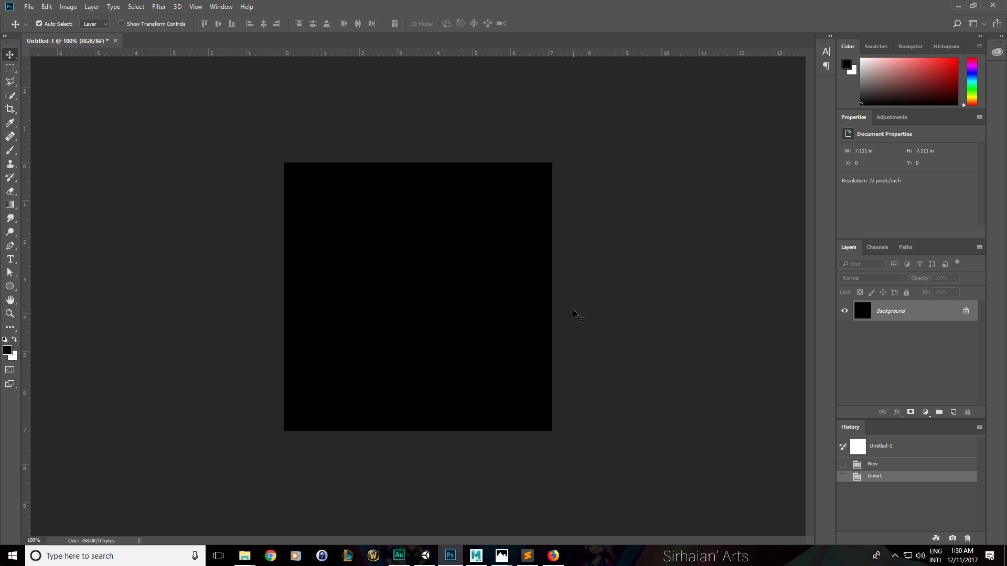
{"action": "key", "text": "ctrl+shift+n"}
{"action": "key", "text": "Return"}
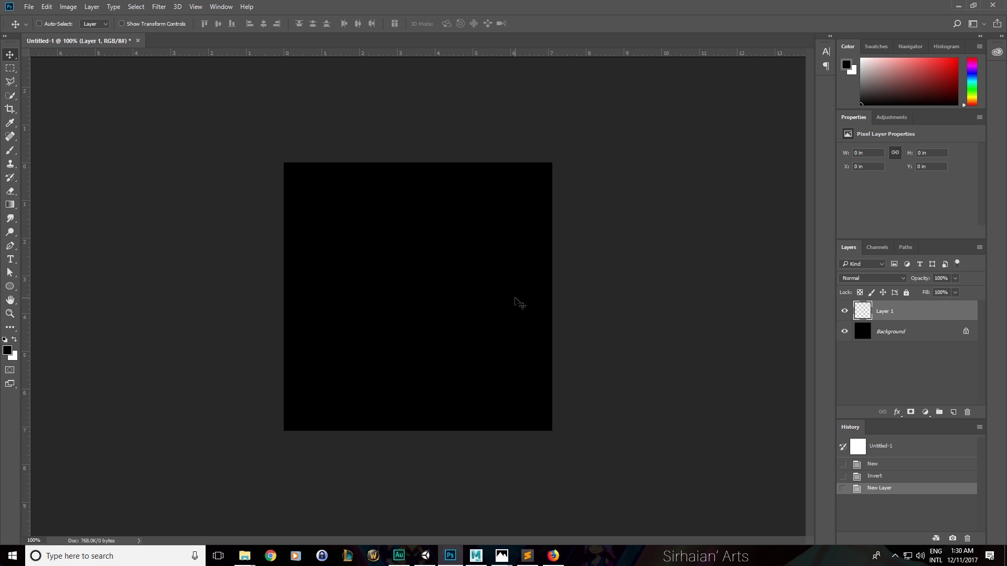
{"action": "key", "text": "b"}
{"action": "key", "text": "x"}
Try painting a straight vertical white stroke down the canvas with a soft 291 px brush, and undo it
{"action": "right_click", "coordinate": [375, 206]}
{"action": "left_click_drag", "start_coordinate": [493, 244], "coordinate": [499, 243]}
{"action": "left_click", "coordinate": [480, 50]}
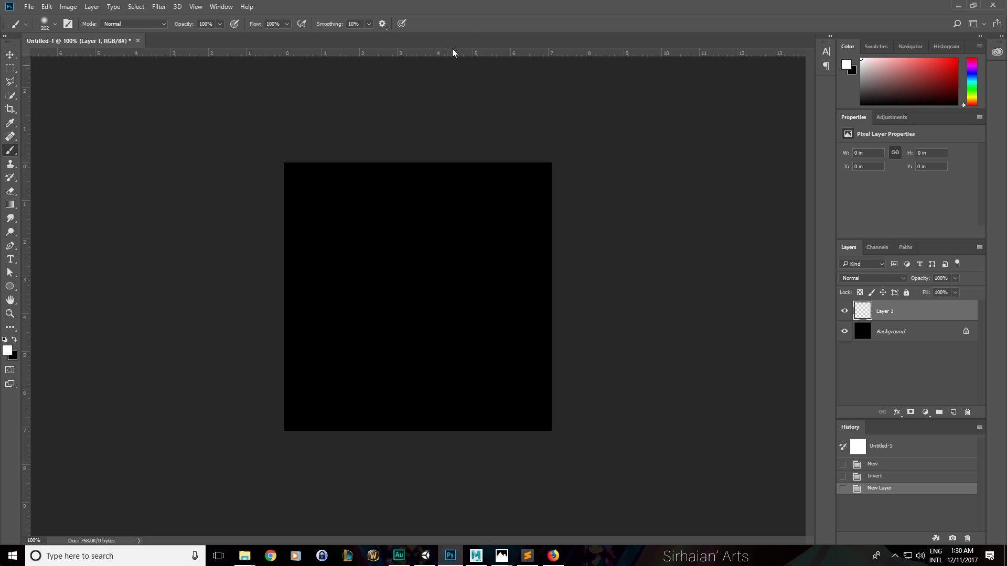
{"action": "right_click", "coordinate": [414, 157]}
{"action": "left_click", "coordinate": [565, 215]}
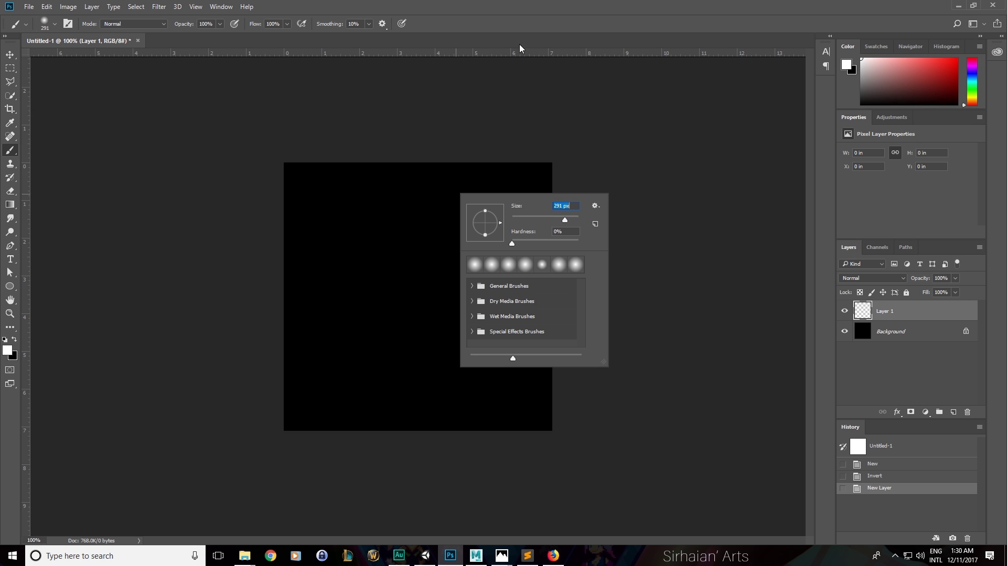
{"action": "left_click", "coordinate": [516, 84]}
{"action": "mouse_move", "coordinate": [404, 153]}
{"action": "left_mouse_down", "text": "shift"}
{"action": "mouse_move", "coordinate": [357, 236]}
{"action": "mouse_move", "coordinate": [417, 443]}
{"action": "left_mouse_up", "text": "shift"}
{"action": "key", "text": "ctrl+z"}
Reduce the soft brush to 187 px and paint a straight vertical white stroke down the middle of the canvas
{"action": "right_click", "coordinate": [394, 178]}
{"action": "left_click_drag", "start_coordinate": [499, 206], "coordinate": [495, 206]}
{"action": "left_click", "coordinate": [546, 5]}
{"action": "mouse_move", "coordinate": [412, 119]}
{"action": "left_mouse_down", "text": "shift"}
{"action": "mouse_move", "coordinate": [376, 185]}
{"action": "mouse_move", "coordinate": [409, 439]}
{"action": "left_mouse_up", "text": "shift"}
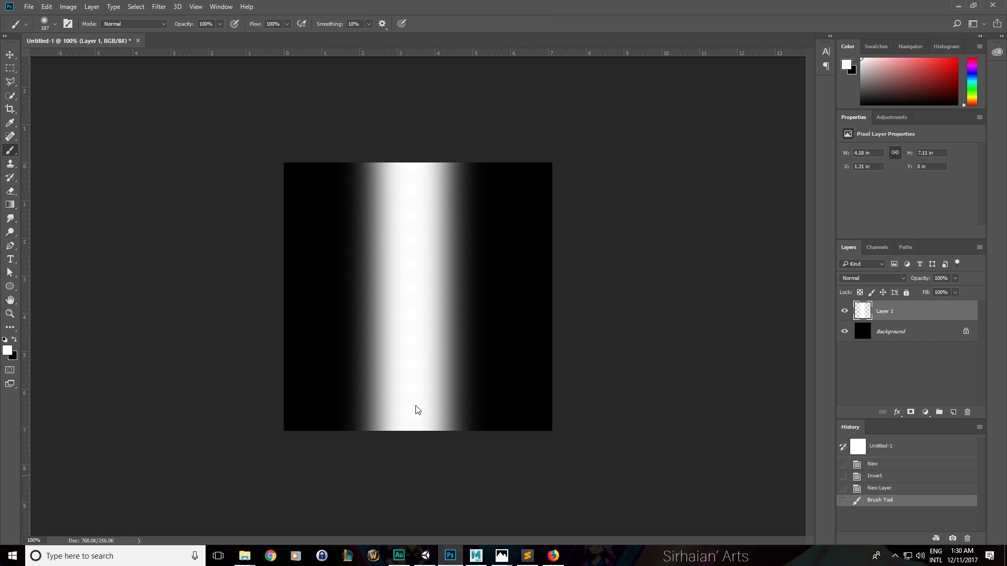
Align the stroke layer with the Background on both horizontal and vertical centers
{"action": "key", "text": "v"}
{"action": "key", "text": "ctrl+alt+a"}
{"action": "left_click", "coordinate": [263, 23]}
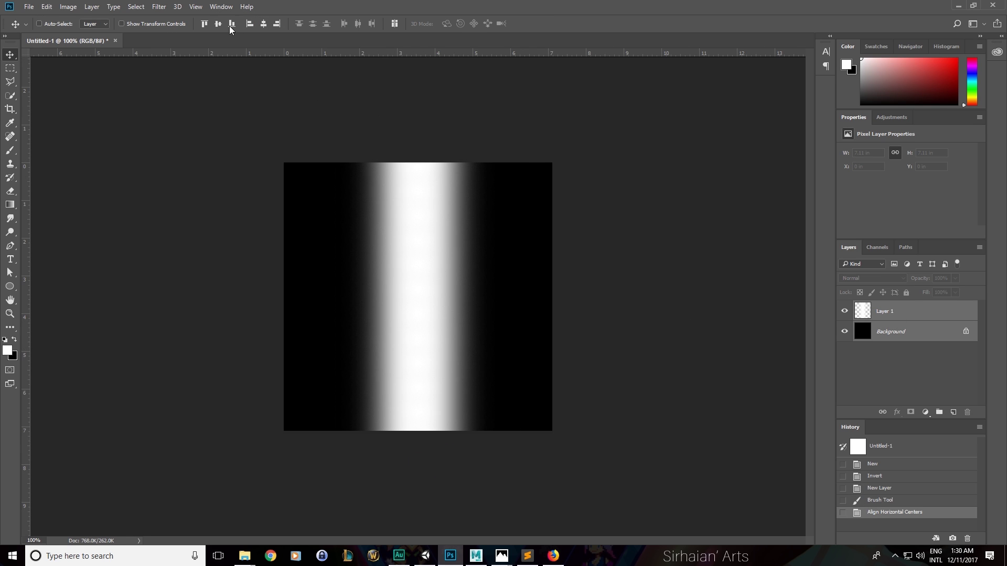
{"action": "left_click", "coordinate": [218, 24]}
Widen the white stroke on Layer 1 symmetrically about its centre to about 148% width
{"action": "left_click", "coordinate": [886, 311]}
{"action": "key", "text": "ctrl+t"}
{"action": "left_click_drag", "start_coordinate": [498, 297], "coordinate": [535, 298], "text": "alt"}
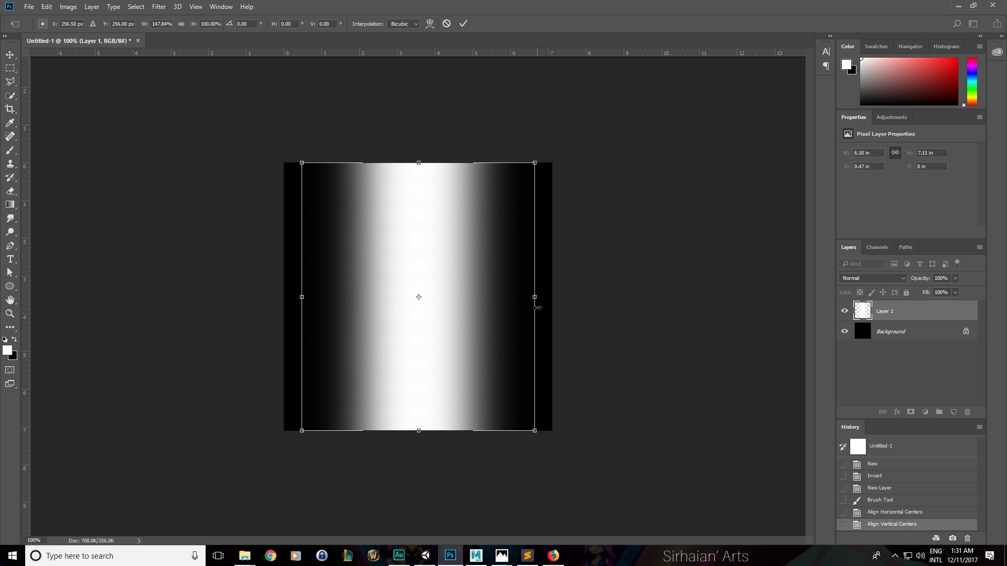
{"action": "key", "text": "Return"}
Soften the white stroke on Layer 1 with a Gaussian Blur
{"action": "left_click", "coordinate": [159, 7]}
{"action": "mouse_move", "coordinate": [199, 123]}
{"action": "left_click", "coordinate": [325, 162]}
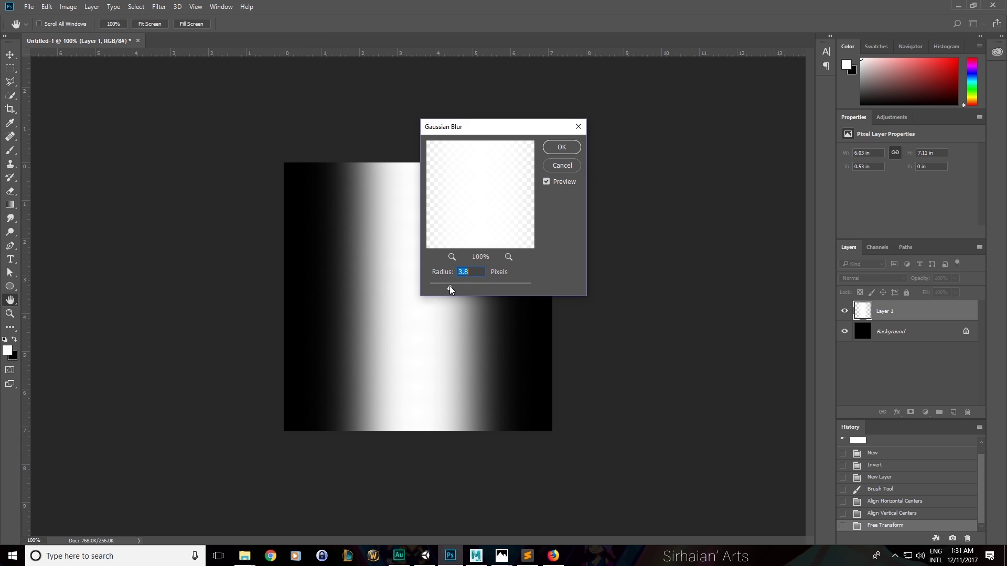
{"action": "left_click", "coordinate": [482, 283]}
{"action": "key", "text": "Return"}
Stretch the blurred stroke vertically about its centre to about 150% height, past both canvas edges
{"action": "key", "text": "ctrl+t"}
{"action": "key", "text": "Escape"}
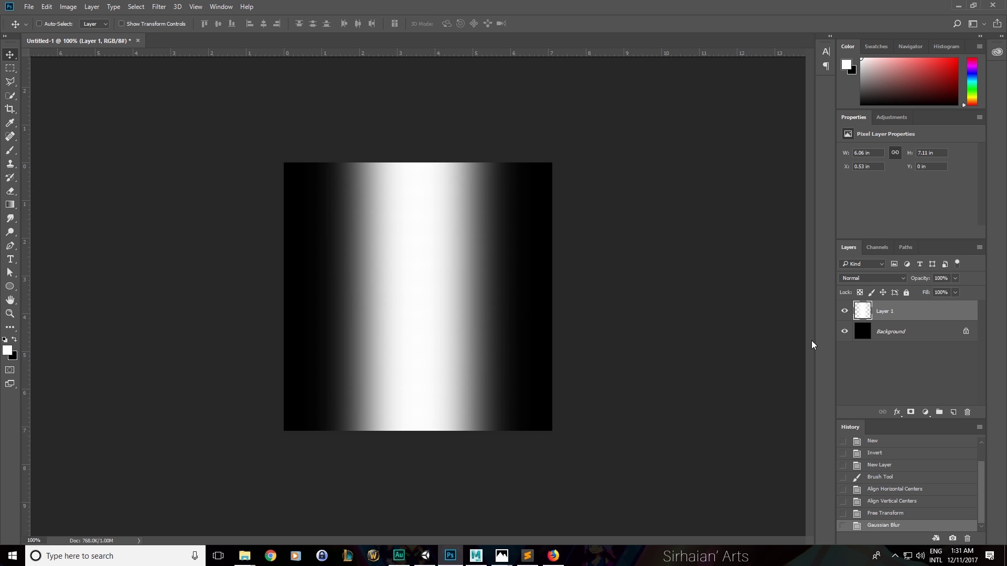
{"action": "key", "text": "ctrl+t"}
{"action": "left_click_drag", "start_coordinate": [418, 163], "coordinate": [418, 95], "text": "alt"}
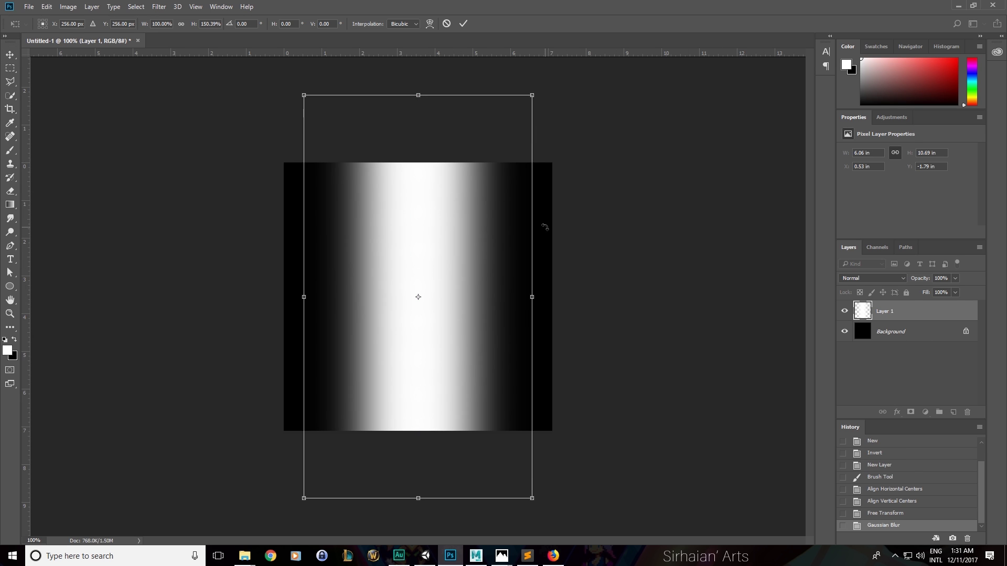
{"action": "key", "text": "Return"}
Select the whole canvas, crop the image to it to trim the overflowing stroke, and deselect
{"action": "key", "text": "ctrl+s"}
{"action": "key", "text": "Escape"}
{"action": "key", "text": "ctrl+a"}
{"action": "left_click", "coordinate": [68, 6]}
{"action": "left_click", "coordinate": [84, 112]}
{"action": "key", "text": "ctrl+d"}
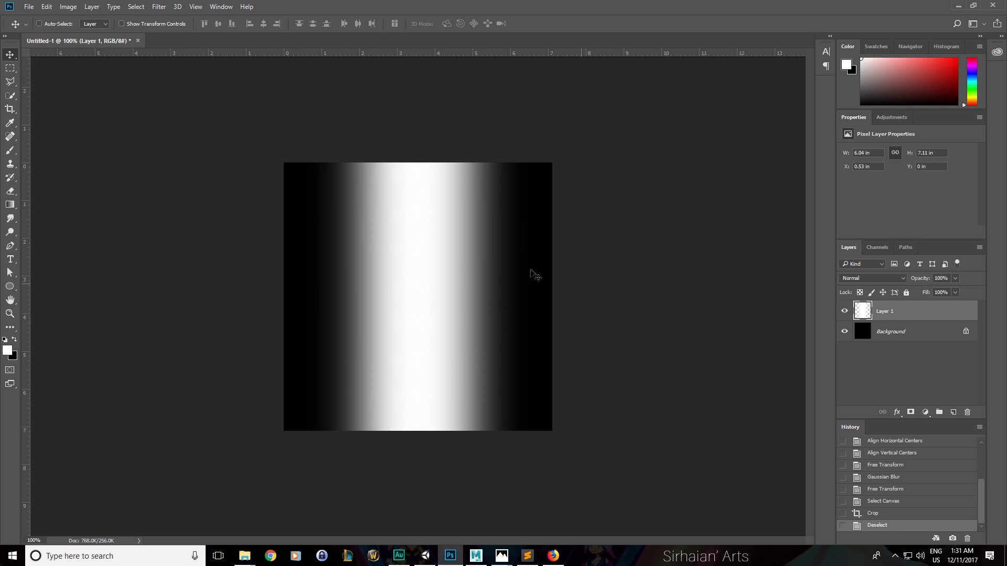
Start saving the image under a new file and choose the Targa format
{"action": "key", "text": "ctrl+s"}
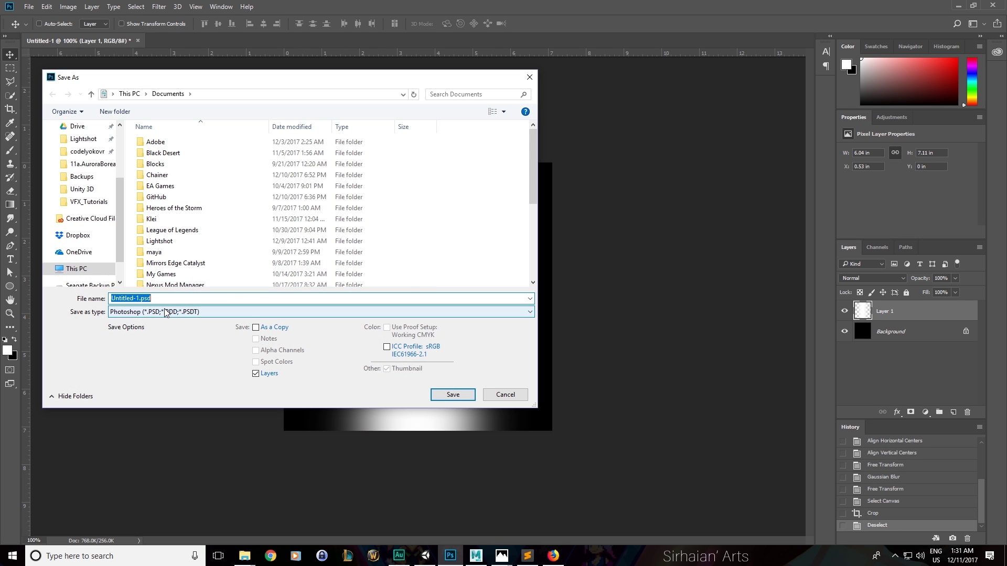
{"action": "left_click", "coordinate": [165, 313]}
{"action": "left_click", "coordinate": [173, 478]}
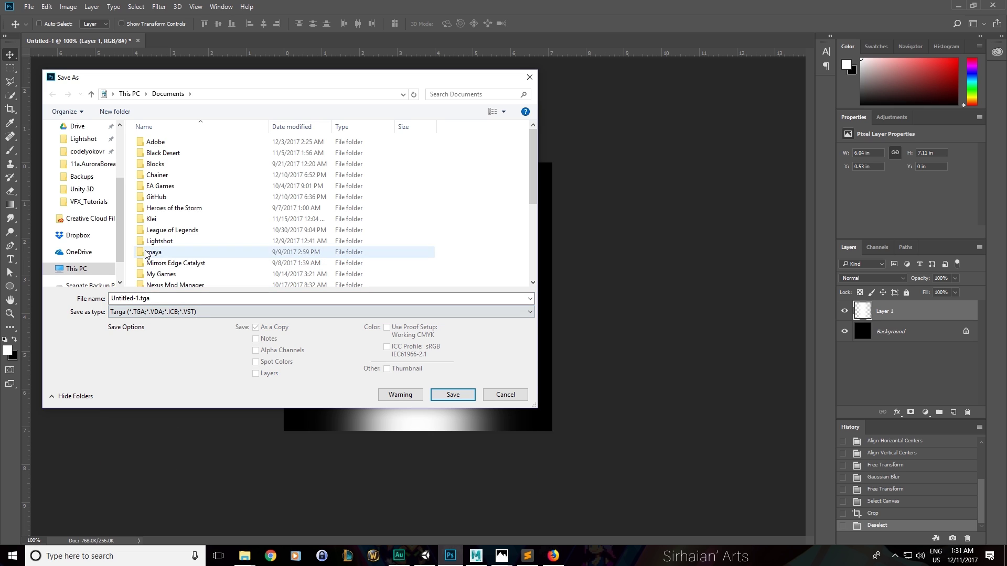
Set the save location to the project's Assets\3_Aurora folder, using its path copied from File Explorer
{"action": "mouse_move", "coordinate": [244, 555]}
{"action": "left_click", "coordinate": [199, 506]}
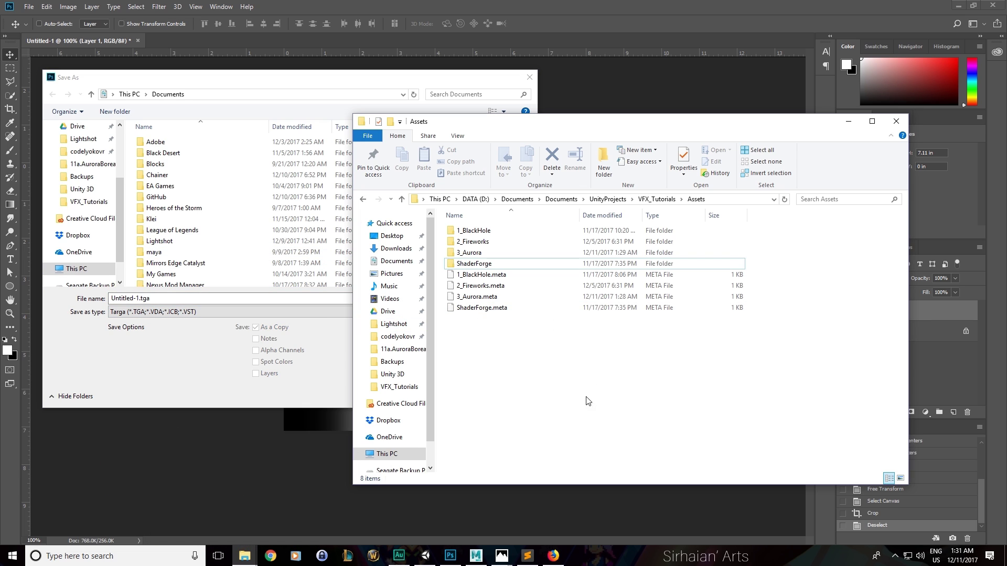
{"action": "double_click", "coordinate": [533, 253]}
{"action": "left_click", "coordinate": [750, 200]}
{"action": "key", "text": "ctrl+c"}
{"action": "left_click", "coordinate": [369, 94]}
{"action": "key", "text": "ctrl+v"}
{"action": "key", "text": "Return"}
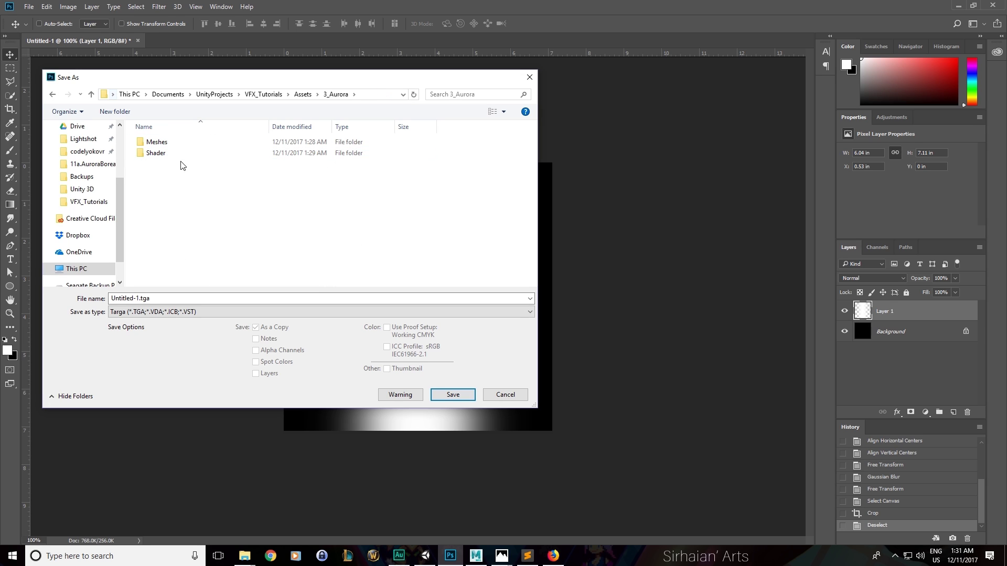
Create a folder named Textures inside the 3_Aurora folder
{"action": "left_click", "coordinate": [115, 112]}
{"action": "type", "text": "Text"}
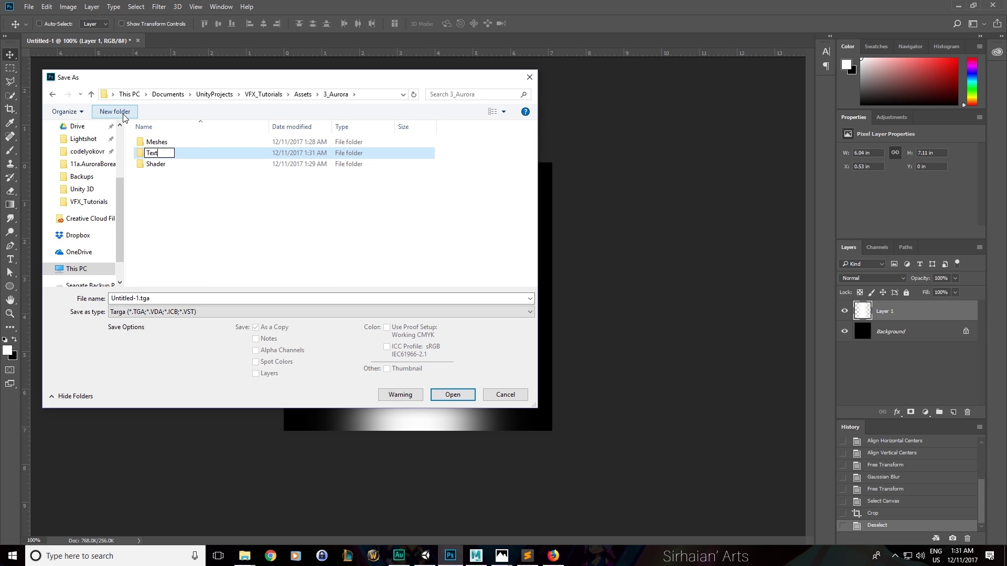
{"action": "type", "text": "ures"}
{"action": "key", "text": "Return"}
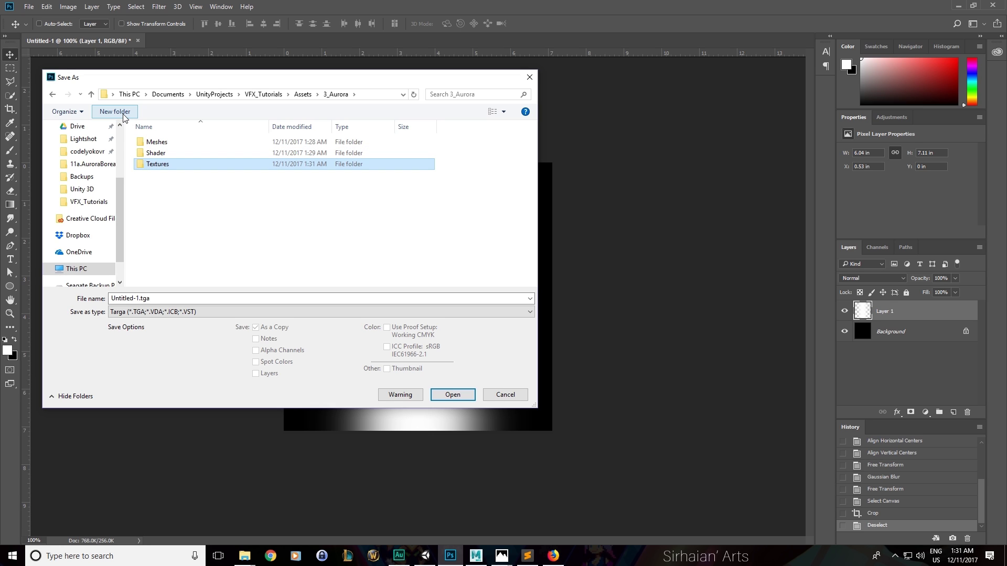
Save the image in the Textures folder as MIX, with a Targa resolution of 32 bits/pixel
{"action": "key", "text": "Return"}
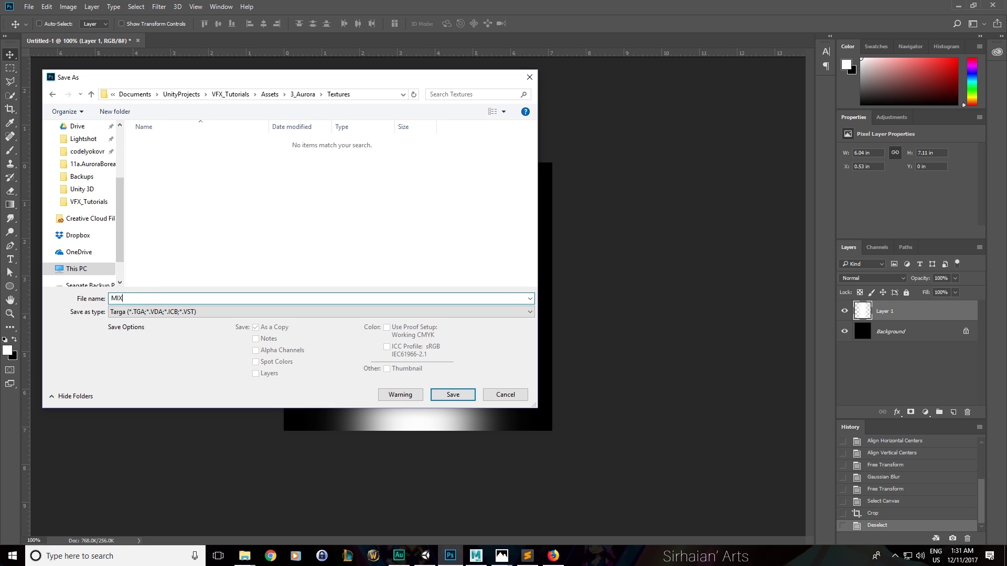
{"action": "key", "text": "Return"}
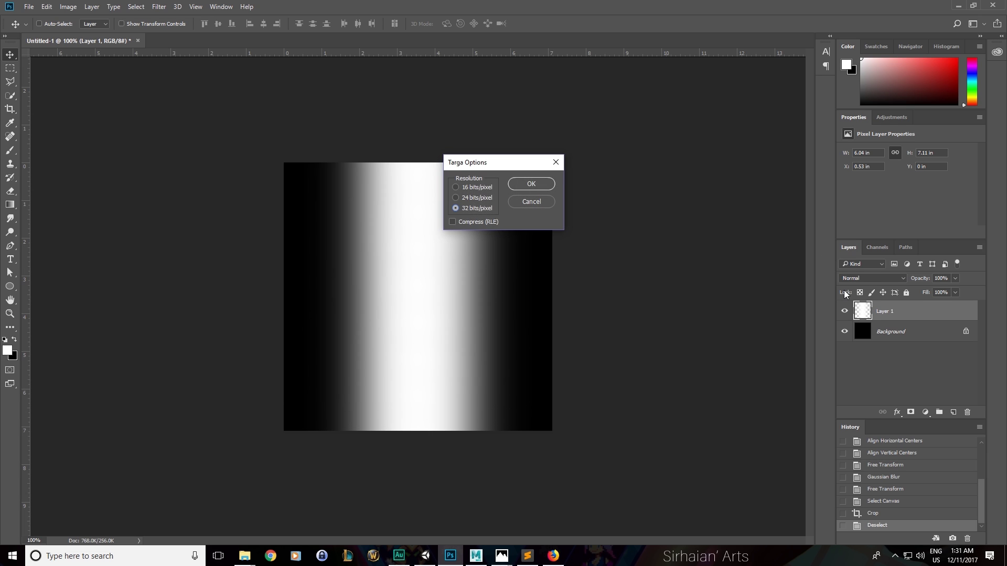
{"action": "key", "text": "Return"}
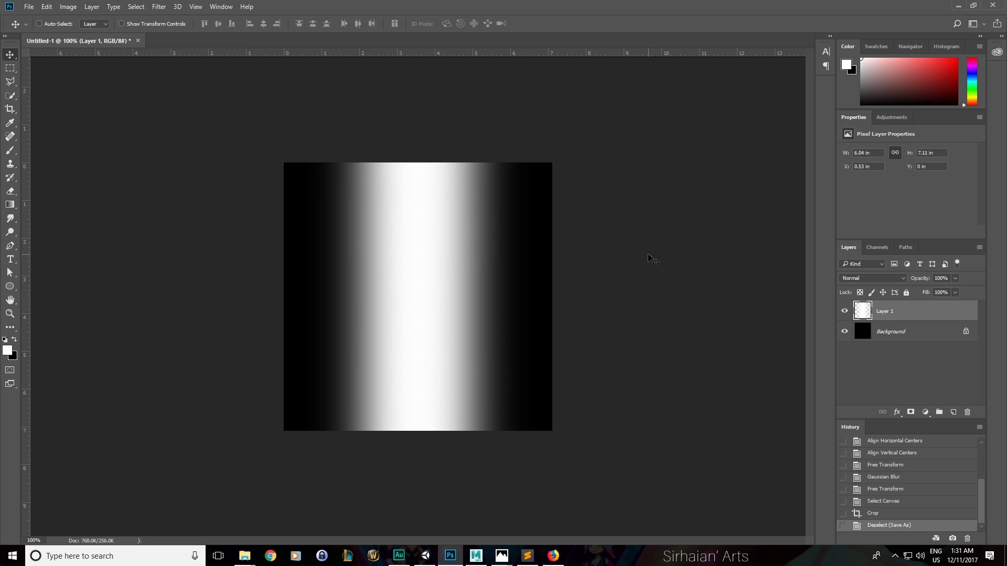
Switch to the Shader Forge graph in Unity and check the thor_cover.jpeg aurora reference photo in Firefox
{"action": "left_click", "coordinate": [425, 556]}
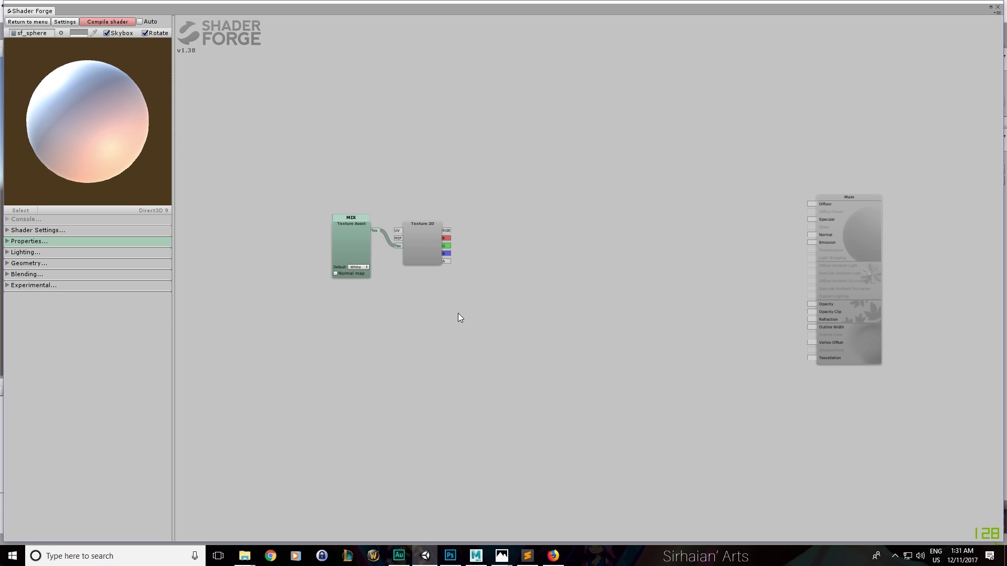
{"action": "middle_click_drag", "start_coordinate": [449, 292], "coordinate": [457, 291]}
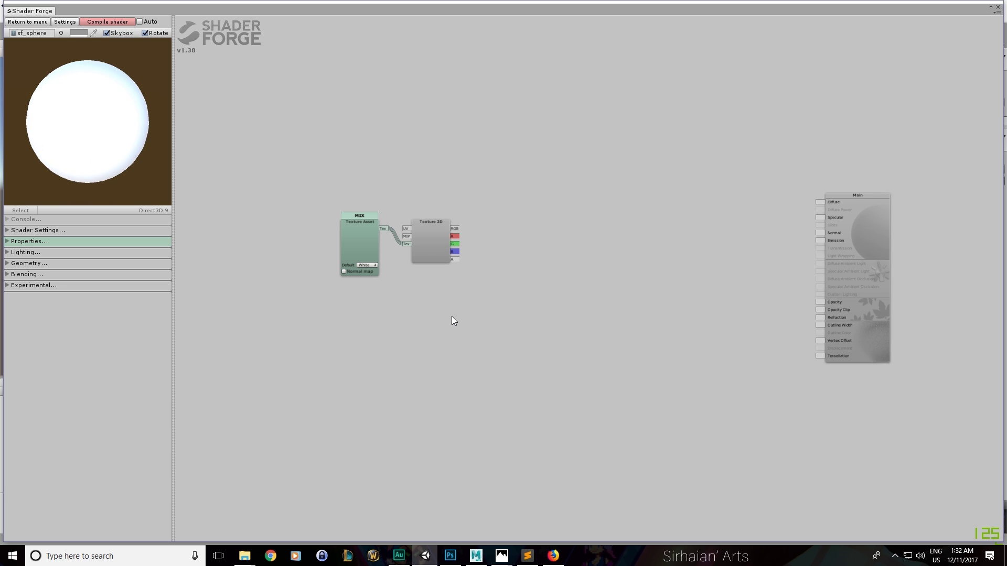
{"action": "left_click", "coordinate": [553, 556]}
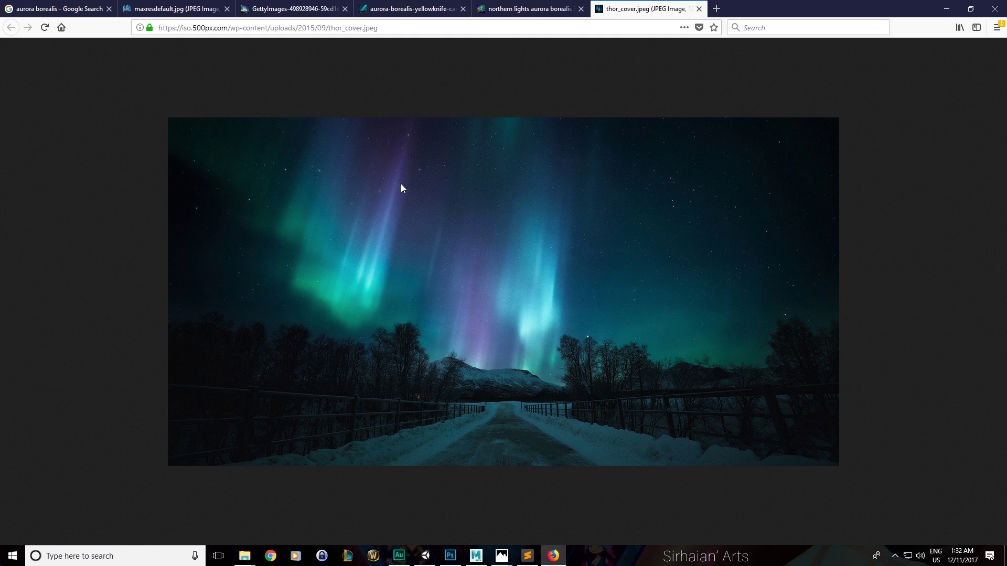
{"action": "key", "text": "alt+Tab"}
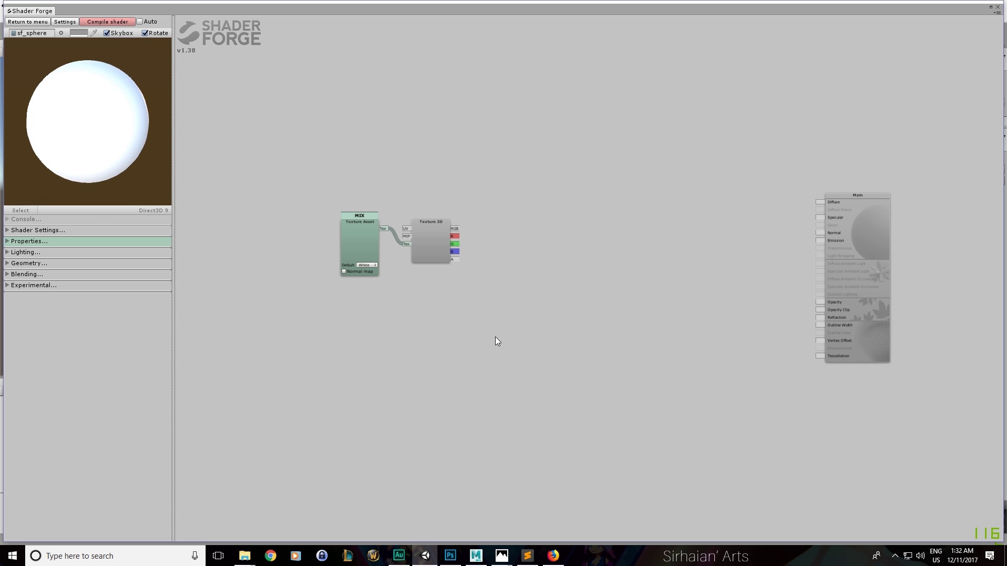
Switch to Photoshop and open the saved MIX.tga texture
{"action": "scroll", "coordinate": [497, 336], "scroll_direction": "up", "scroll_amount": 2}
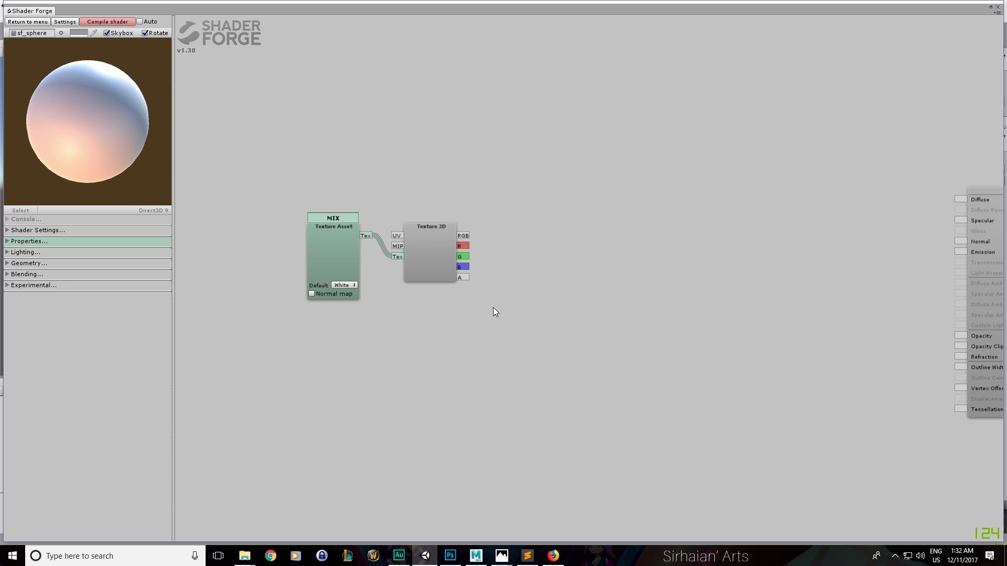
{"action": "left_click", "coordinate": [450, 556]}
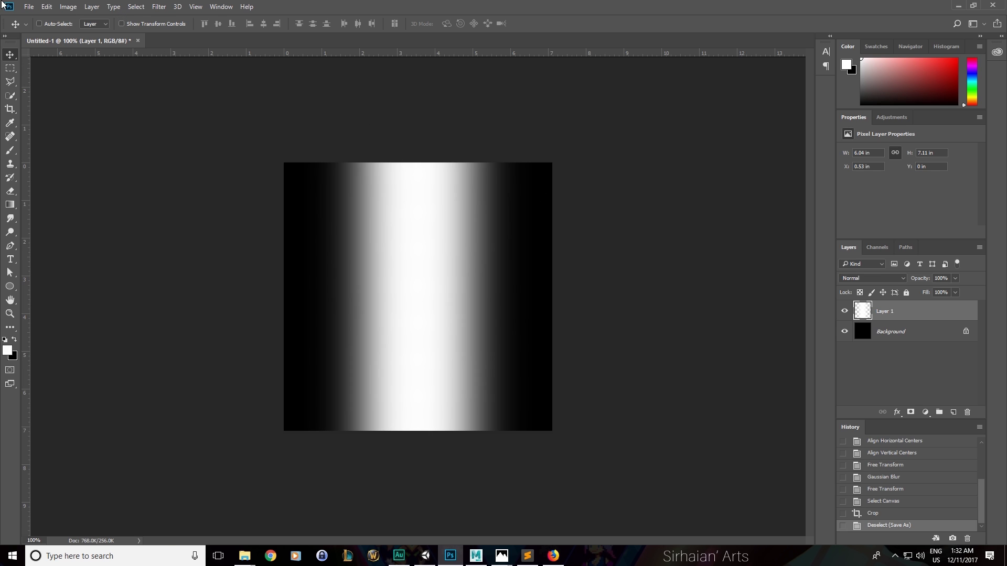
{"action": "left_click", "coordinate": [29, 6]}
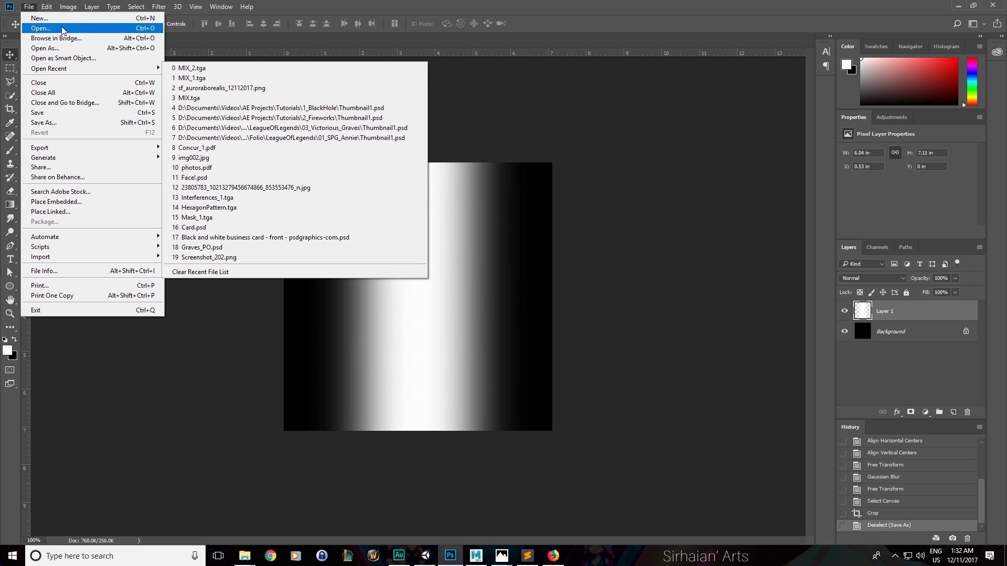
{"action": "left_click", "coordinate": [41, 28]}
{"action": "double_click", "coordinate": [171, 152]}
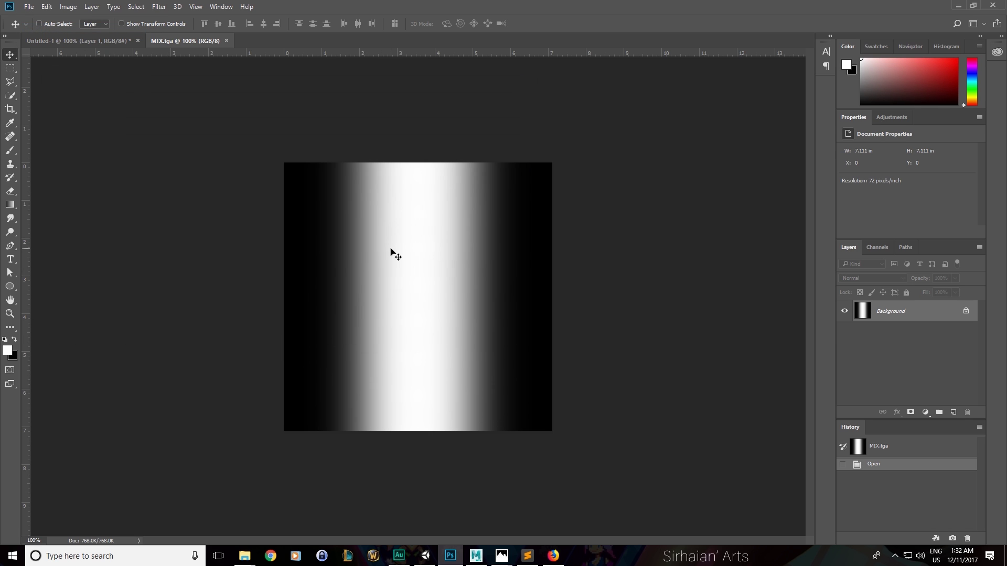
Examine the Alpha 1 and Red channels of MIX.tga individually
{"action": "left_click", "coordinate": [876, 248]}
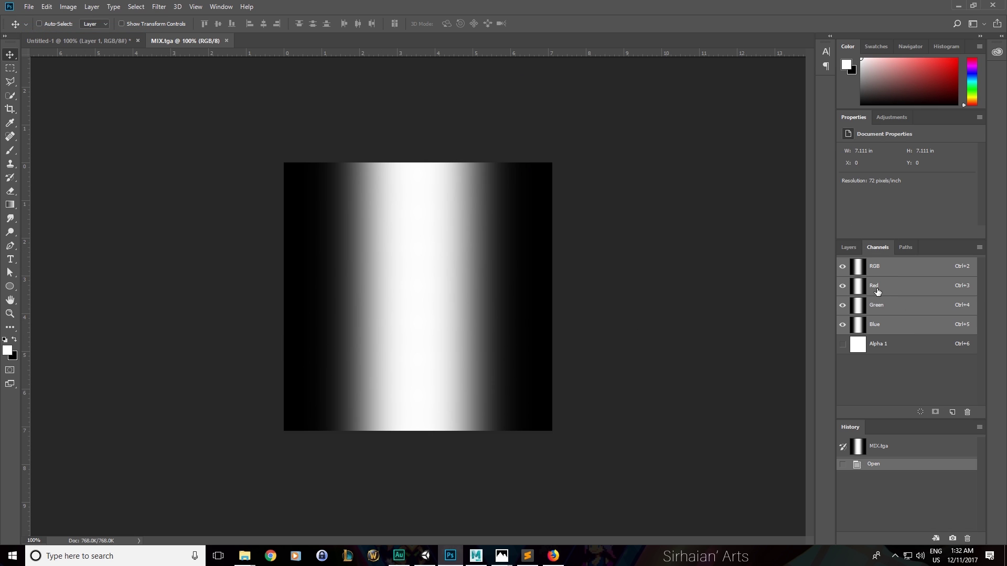
{"action": "left_click", "coordinate": [886, 344]}
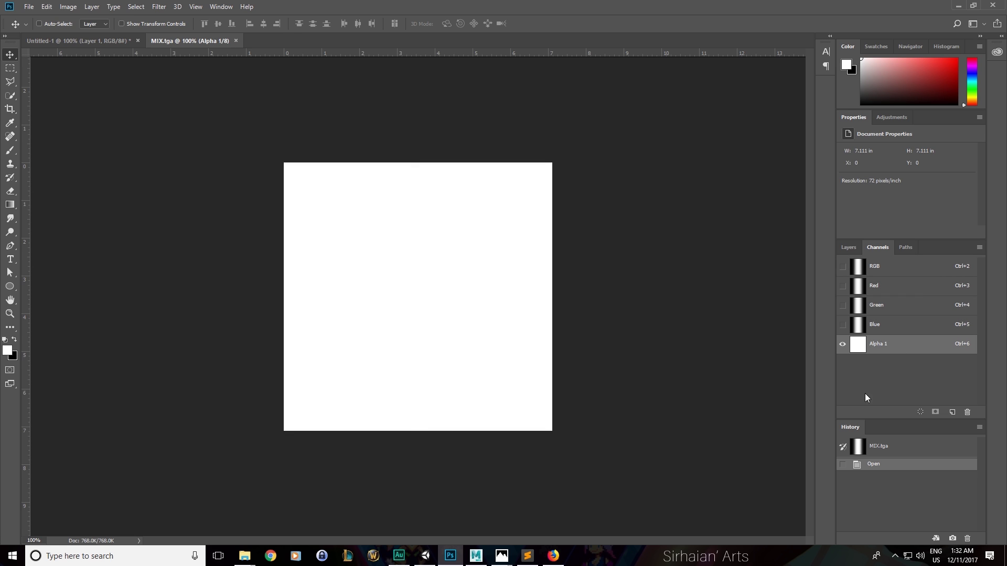
{"action": "left_click", "coordinate": [930, 289]}
{"action": "left_click", "coordinate": [865, 343]}
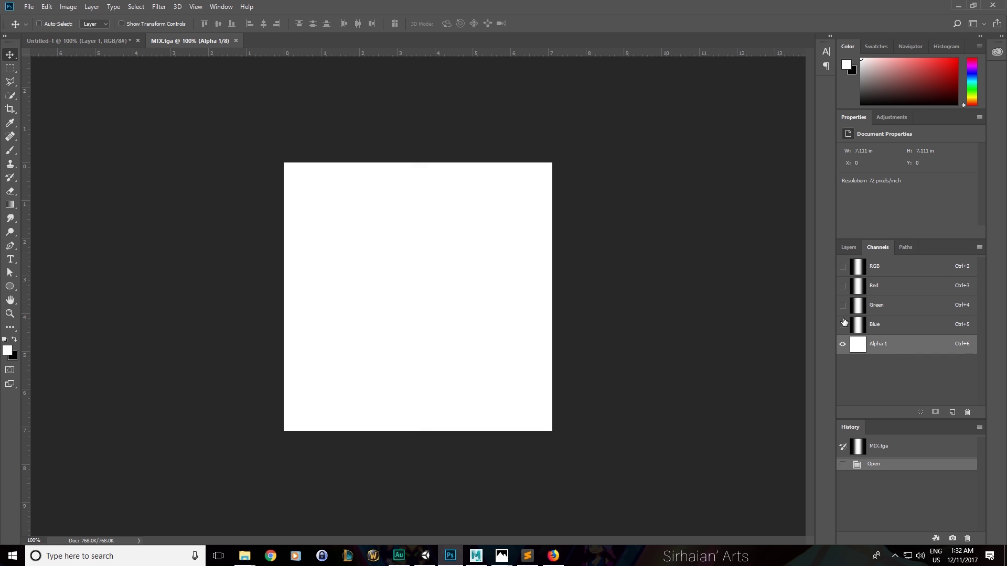
{"action": "left_click", "coordinate": [896, 289]}
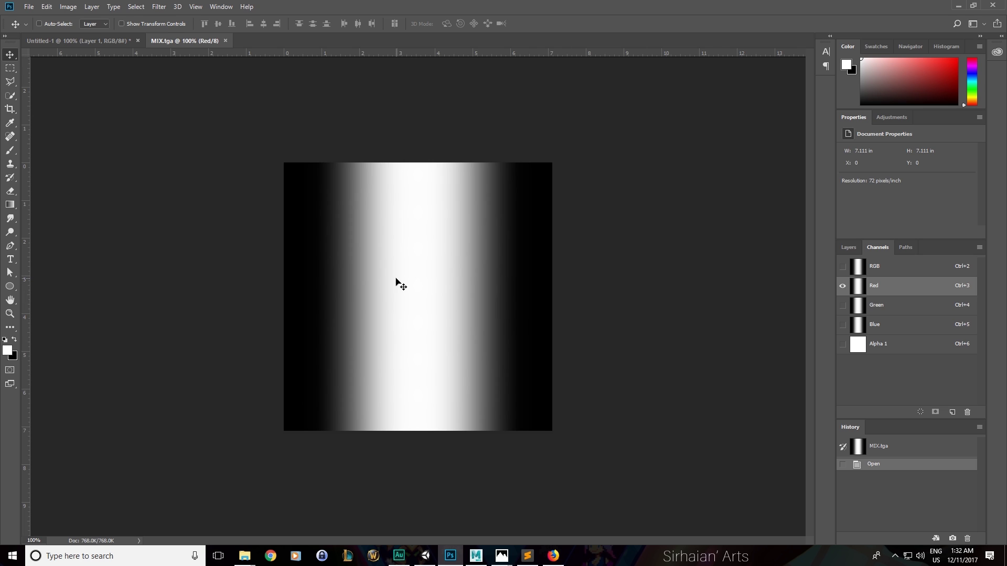
Switch back to Shader Forge and assign the MIX texture to the MIX Texture Asset node
{"action": "left_click", "coordinate": [426, 556]}
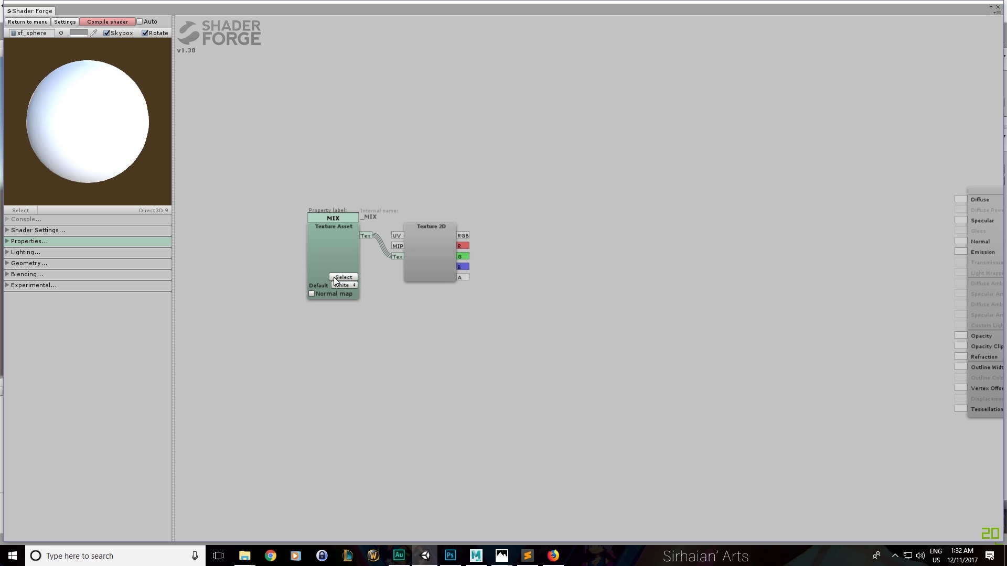
{"action": "left_click", "coordinate": [344, 281]}
{"action": "type", "text": "mix"}
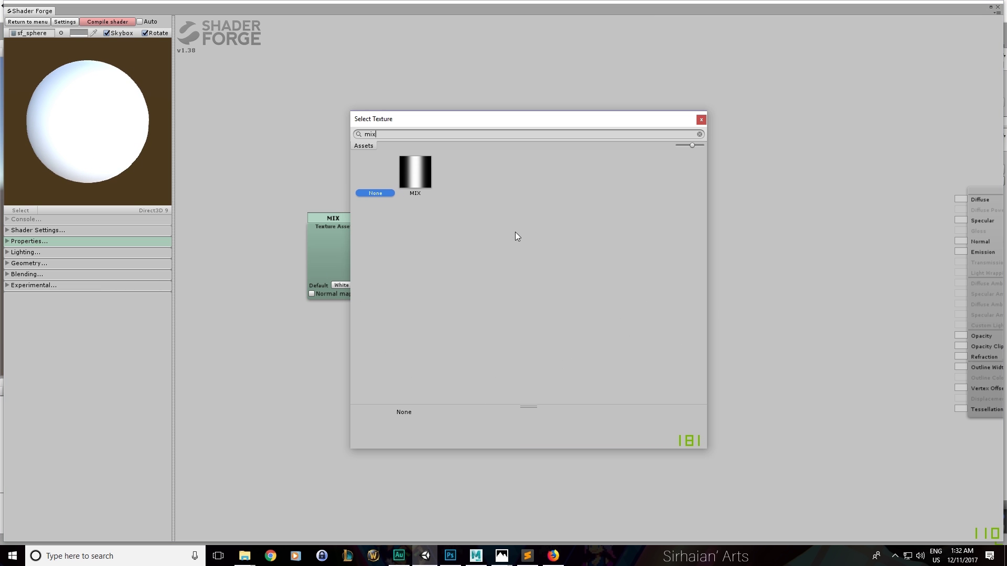
{"action": "double_click", "coordinate": [420, 177]}
Connect the Texture 2D node's R output to Vertex Offset on the Main node and compile the shader
{"action": "left_click_drag", "start_coordinate": [556, 329], "coordinate": [503, 271]}
{"action": "scroll", "coordinate": [503, 257], "scroll_direction": "down", "scroll_amount": 4}
{"action": "left_click_drag", "start_coordinate": [288, 162], "coordinate": [409, 241], "text": "alt"}
{"action": "left_click_drag", "start_coordinate": [406, 215], "coordinate": [382, 351]}
{"action": "left_click", "coordinate": [423, 363]}
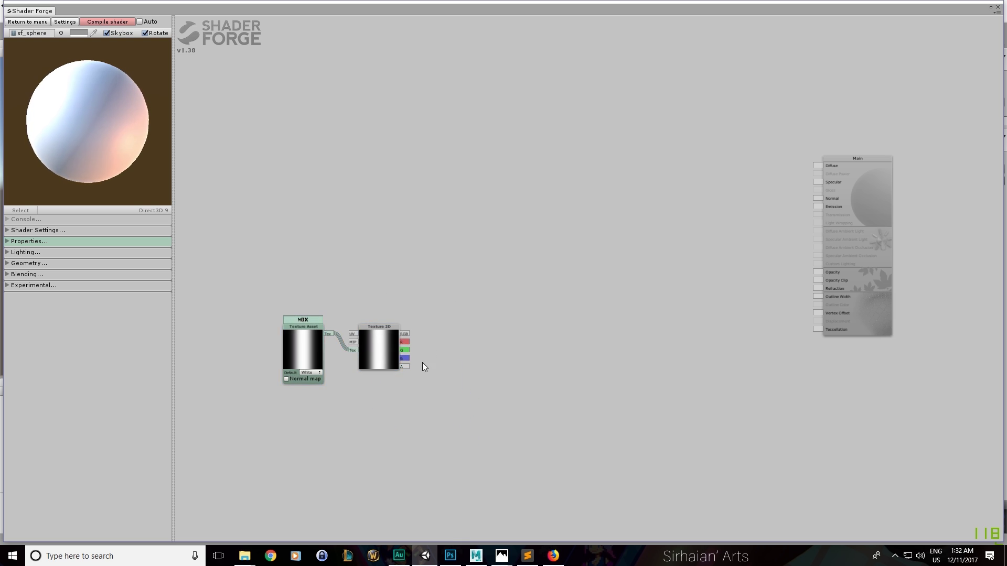
{"action": "left_click_drag", "start_coordinate": [458, 325], "coordinate": [543, 290]}
{"action": "left_click_drag", "start_coordinate": [444, 304], "coordinate": [861, 275]}
{"action": "left_click", "coordinate": [121, 22]}
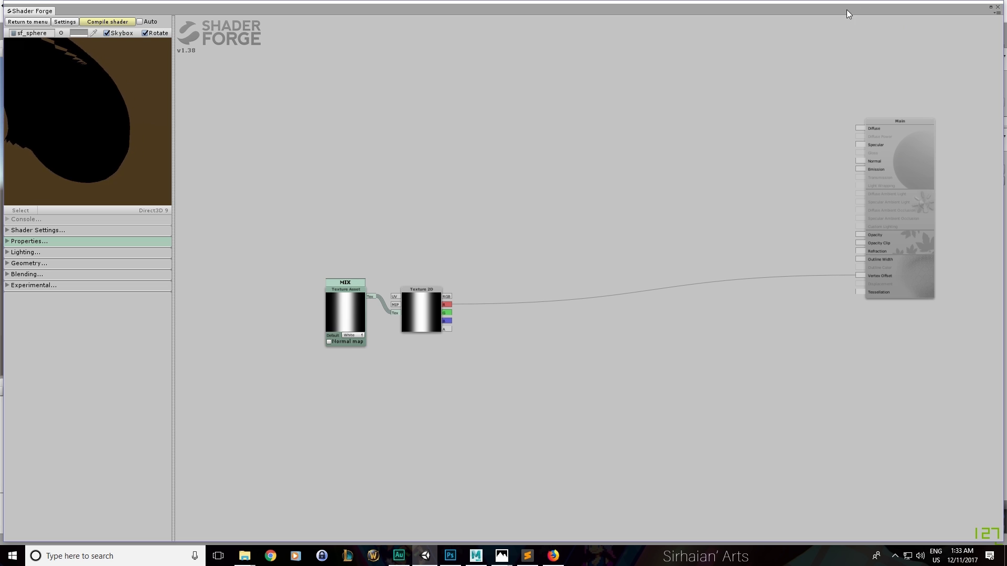
Uncover the Unity project window and create a material named Aurora from the Aurora shader
{"action": "left_click_drag", "start_coordinate": [847, 8], "coordinate": [826, 368]}
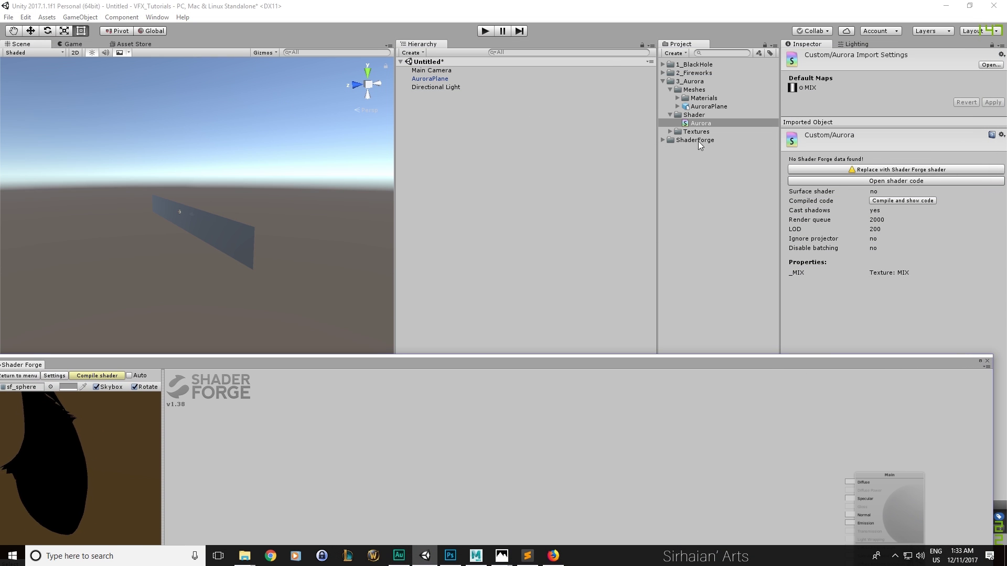
{"action": "right_click", "coordinate": [713, 125]}
{"action": "mouse_move", "coordinate": [728, 133]}
{"action": "left_click", "coordinate": [864, 239]}
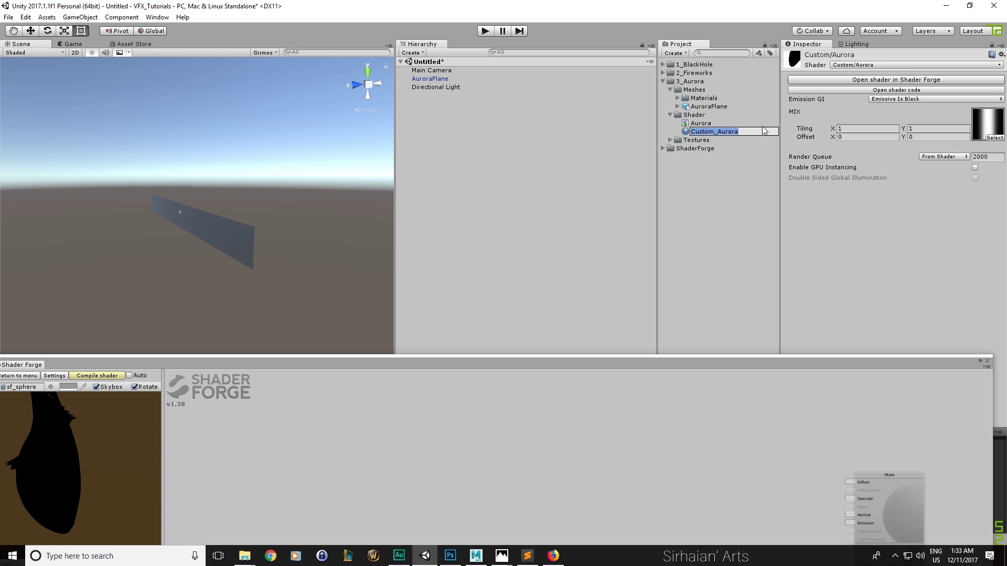
{"action": "type", "text": "Aurora"}
{"action": "key", "text": "Return"}
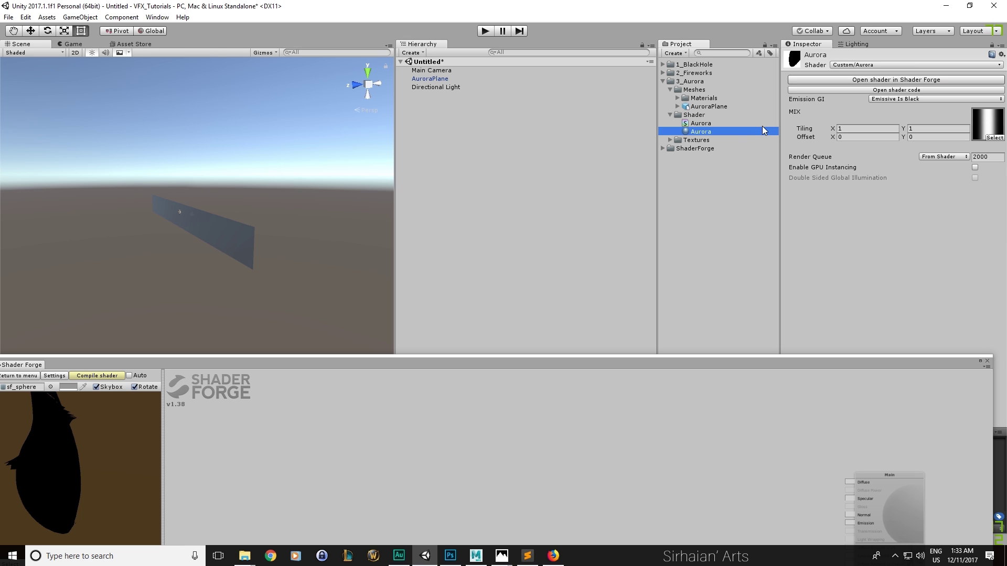
Create a folder named Materials inside the 3_Aurora folder
{"action": "right_click", "coordinate": [700, 81]}
{"action": "mouse_move", "coordinate": [728, 86]}
{"action": "left_click", "coordinate": [857, 86]}
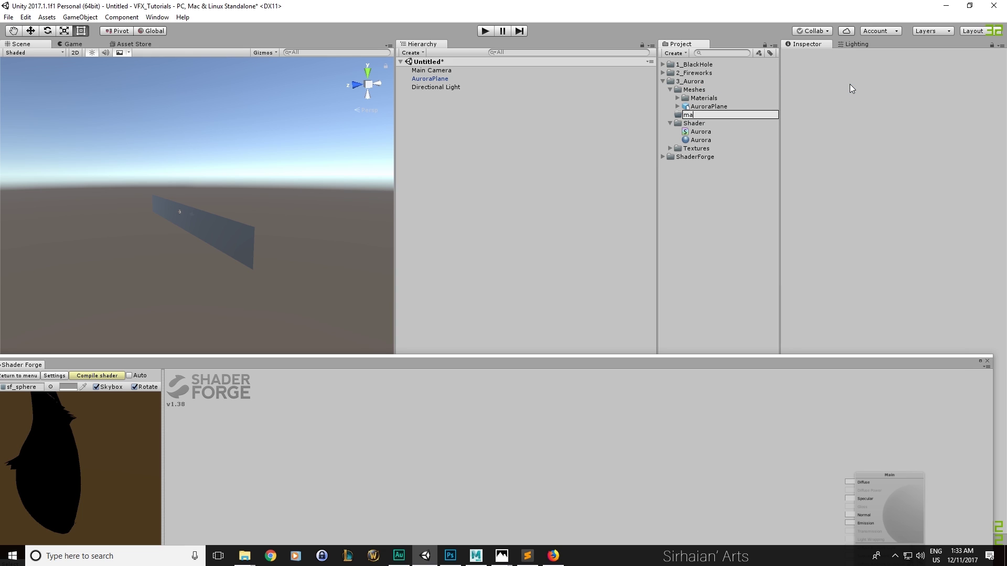
{"action": "type", "text": "Materials"}
{"action": "key", "text": "Return"}
Move the Aurora material into the new Materials folder and apply it to the aurora plane in the scene
{"action": "left_click_drag", "start_coordinate": [701, 140], "coordinate": [245, 234]}
{"action": "middle_click_drag", "start_coordinate": [245, 234], "coordinate": [339, 207], "text": "alt"}
{"action": "left_click_drag", "start_coordinate": [340, 210], "coordinate": [316, 338], "text": "alt"}
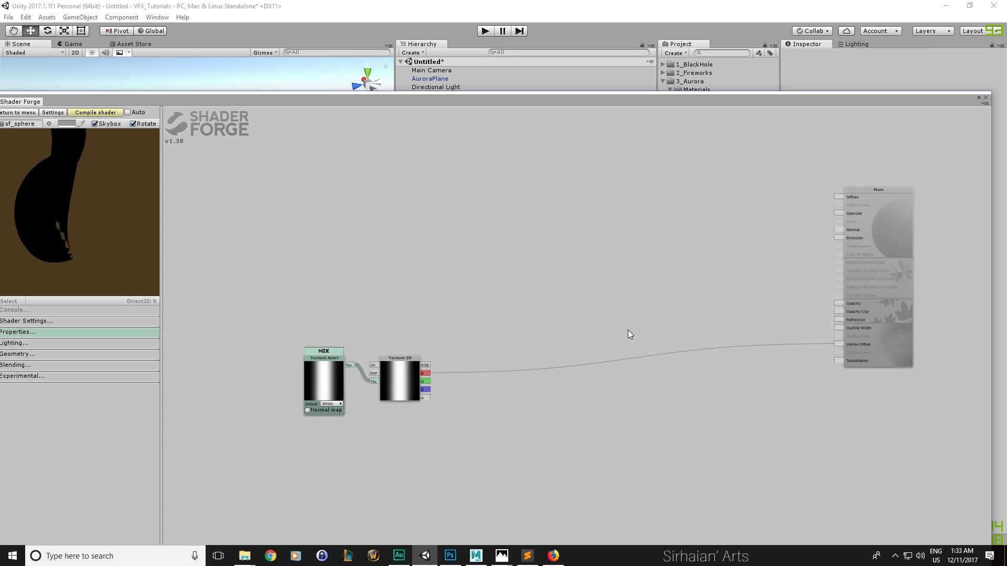
Add a Multiply node to the shader graph between the Texture 2D node and the Main node
{"action": "key", "text": "m"}
{"action": "left_click", "coordinate": [621, 329]}
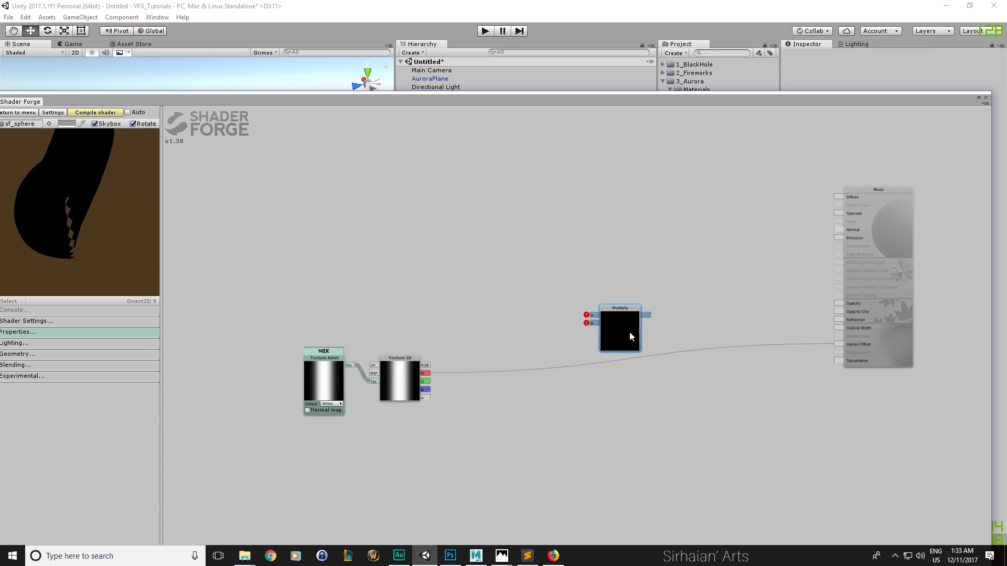
{"action": "left_click_drag", "start_coordinate": [631, 333], "coordinate": [682, 365]}
Add a Value property node named VO_Strength and set its default to 0.1
{"action": "key", "text": "v"}
{"action": "left_click", "coordinate": [550, 403]}
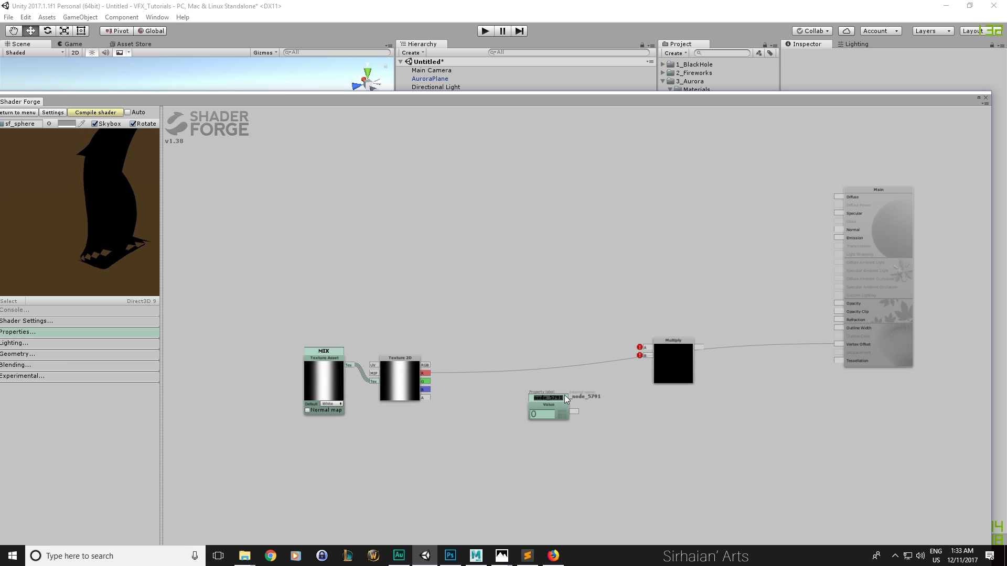
{"action": "type", "text": "DIS"}
{"action": "key", "text": "BackSpace"}
{"action": "key", "text": "BackSpace"}
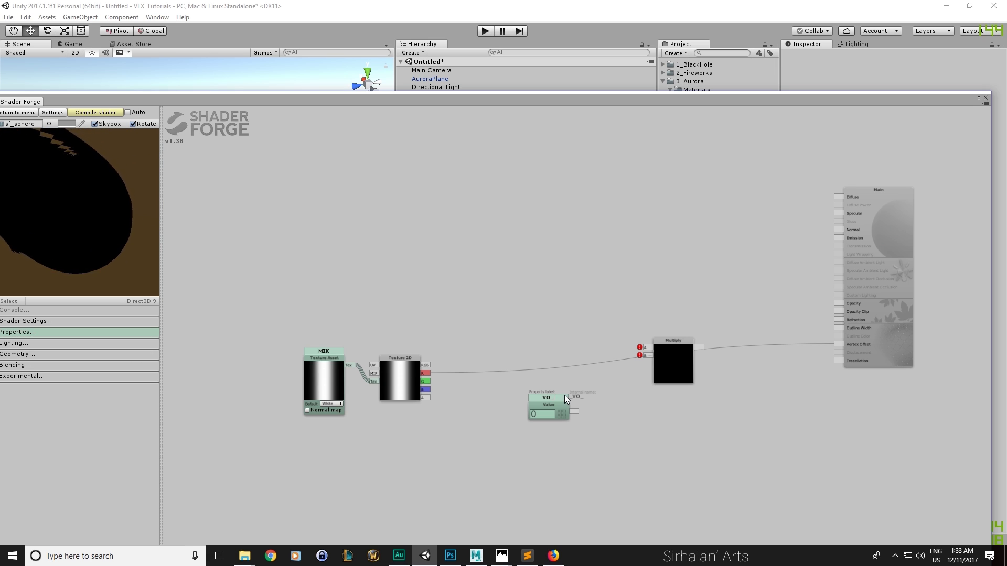
{"action": "type", "text": "_"}
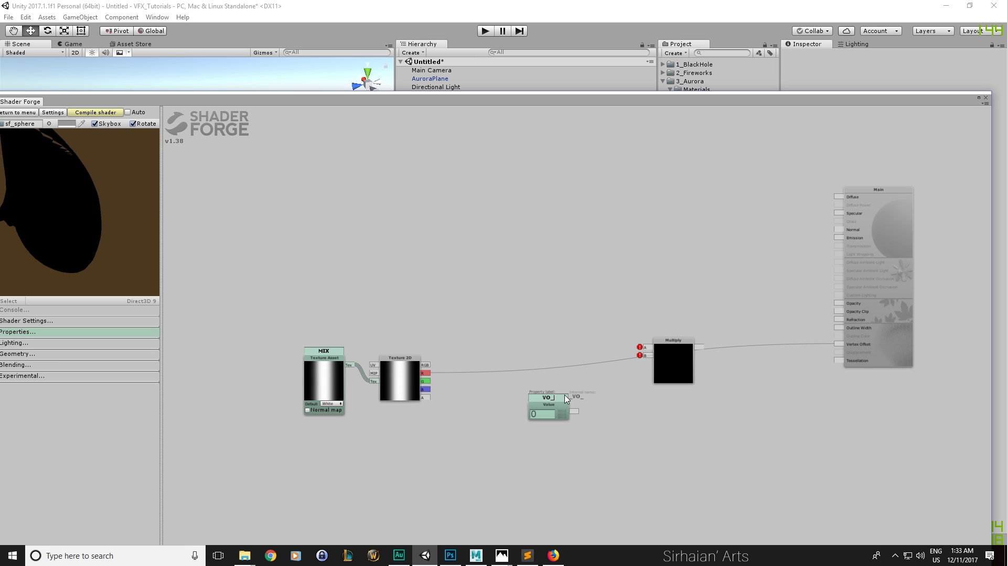
{"action": "type", "text": "Stren"}
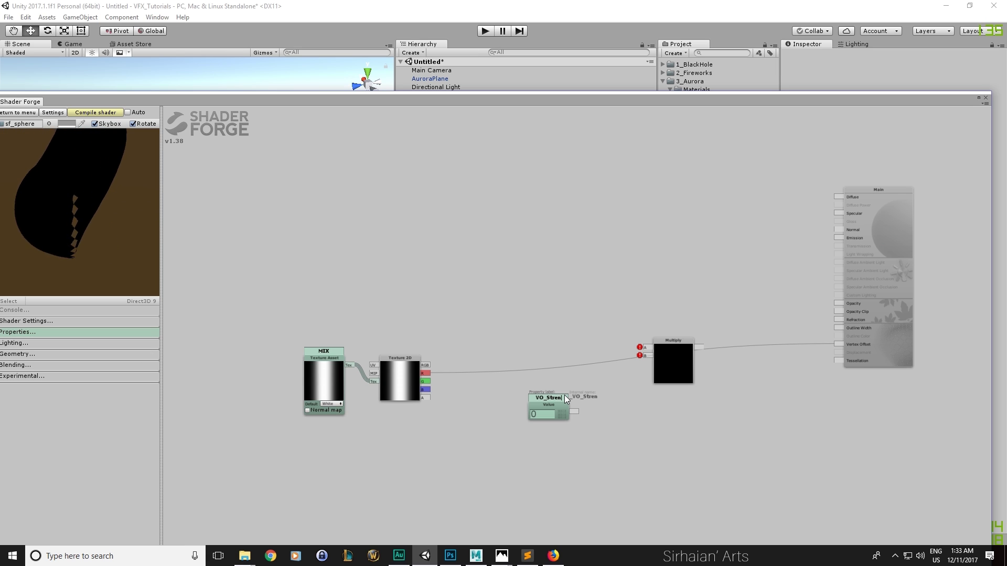
{"action": "type", "text": "gth"}
{"action": "left_click", "coordinate": [548, 416]}
{"action": "type", "text": "0.1"}
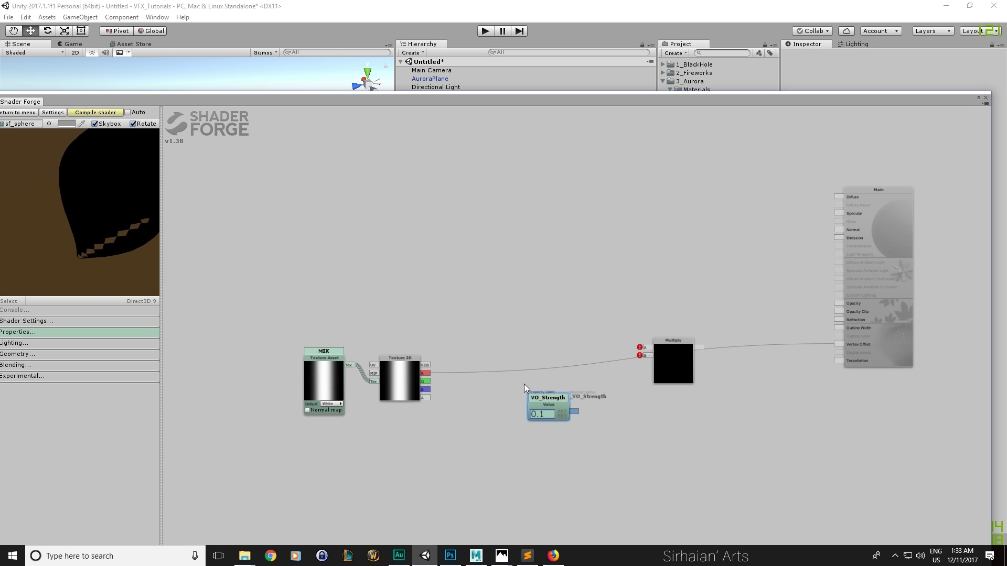
Multiply the texture's R output by VO_Strength, feed the result into Vertex Offset, and compile the shader
{"action": "left_click_drag", "start_coordinate": [575, 411], "coordinate": [647, 356]}
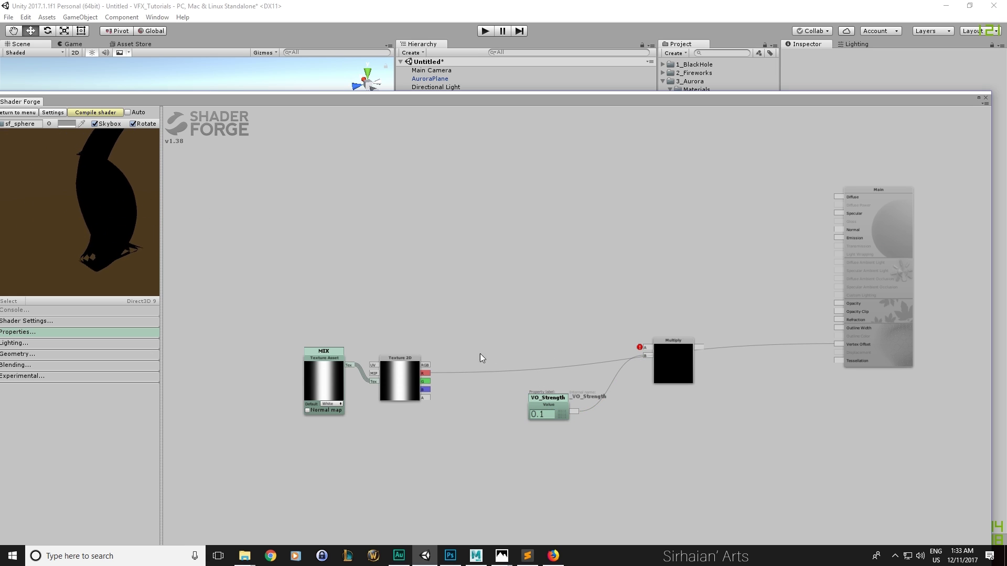
{"action": "left_click_drag", "start_coordinate": [426, 373], "coordinate": [836, 344]}
{"action": "left_click", "coordinate": [94, 114]}
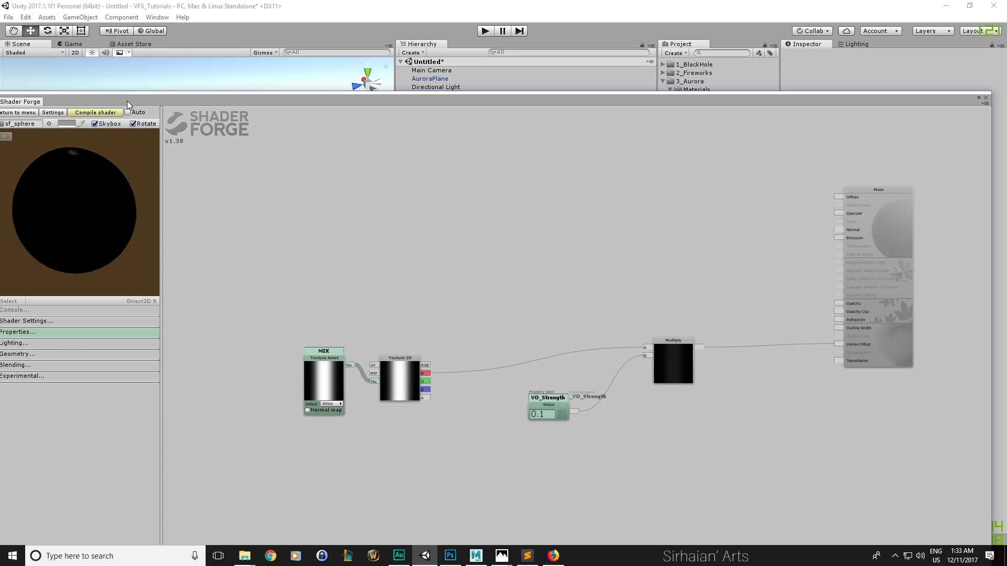
Select AuroraPlane and set VO_Strength on its Aurora material to 0.005
{"action": "left_click_drag", "start_coordinate": [127, 100], "coordinate": [174, 350]}
{"action": "left_click_drag", "start_coordinate": [243, 243], "coordinate": [379, 353], "text": "alt"}
{"action": "left_click", "coordinate": [429, 80]}
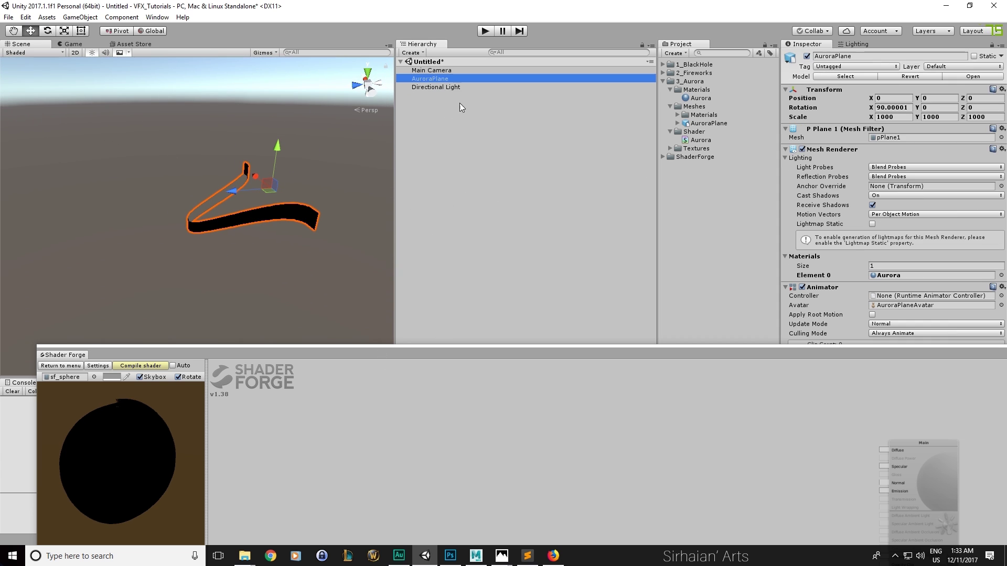
{"action": "left_click_drag", "start_coordinate": [798, 344], "coordinate": [672, 449]}
{"action": "scroll", "coordinate": [808, 374], "scroll_direction": "down", "scroll_amount": 1}
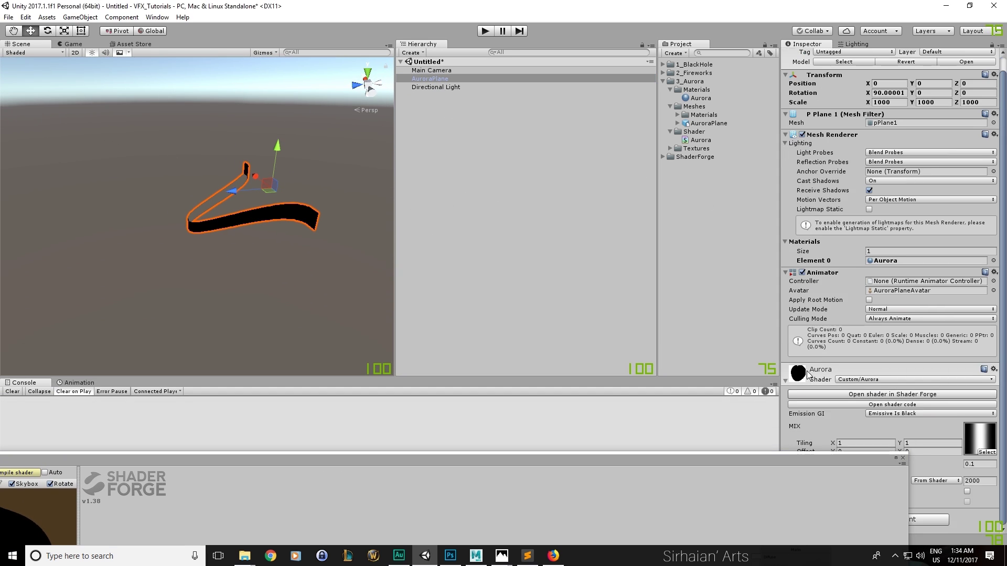
{"action": "type", "text": ".00"}
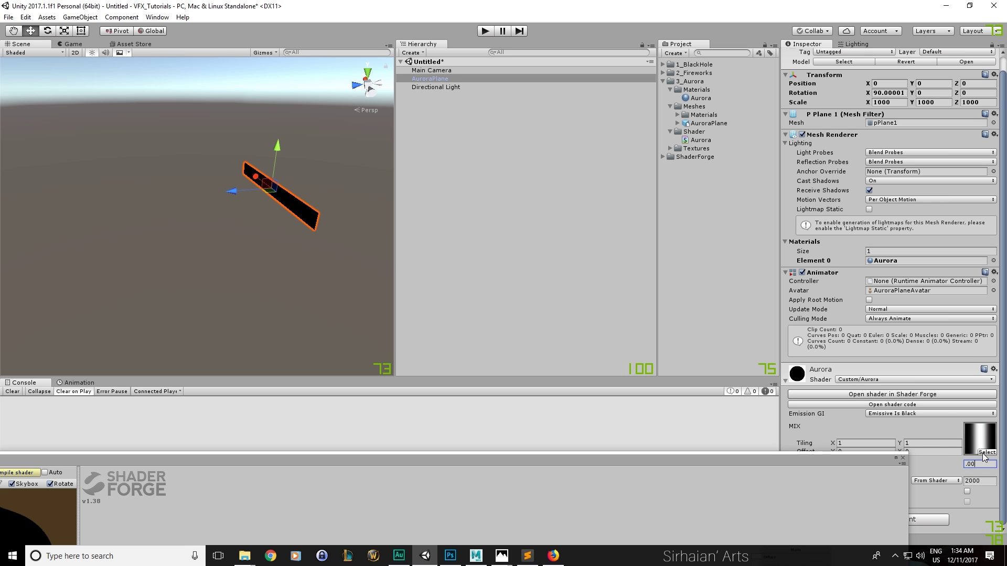
{"action": "type", "text": "5"}
{"action": "key", "text": "Return"}
Try VO_Strength values of 0.01 and 0.02 on the Aurora material, then set it to 0.015
{"action": "left_click_drag", "start_coordinate": [360, 286], "coordinate": [292, 325], "text": "alt"}
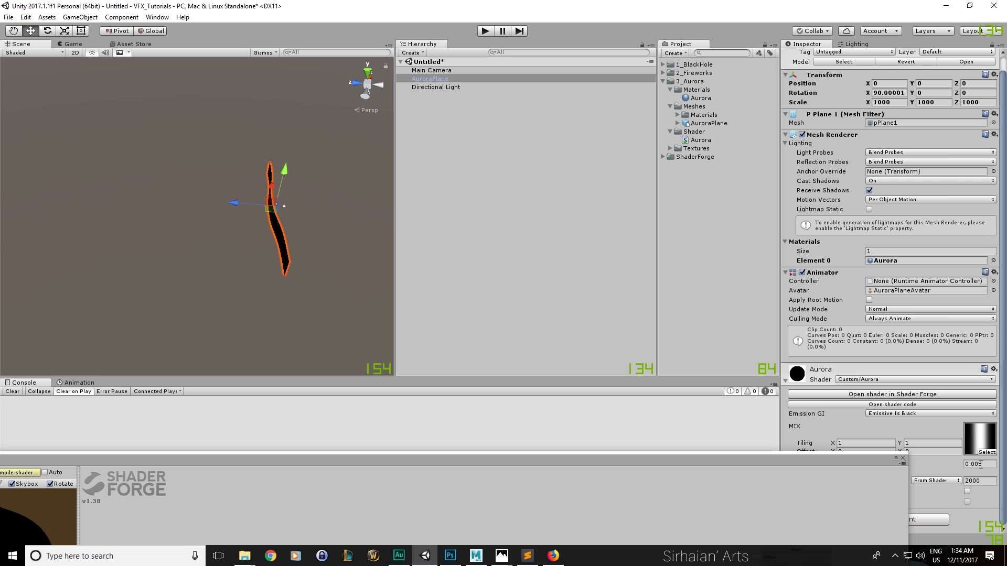
{"action": "type", "text": "0.01"}
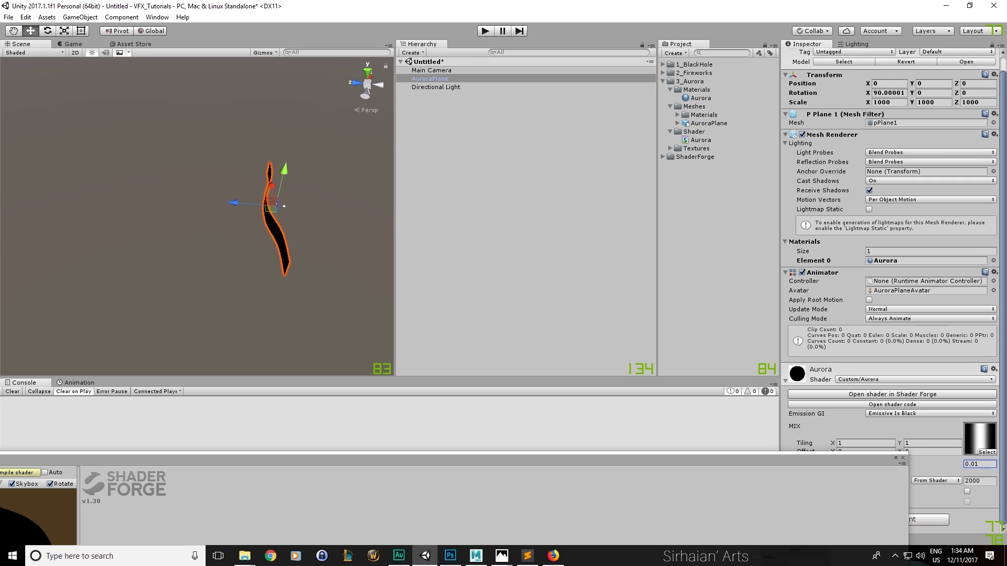
{"action": "key", "text": "BackSpace"}
{"action": "type", "text": "2"}
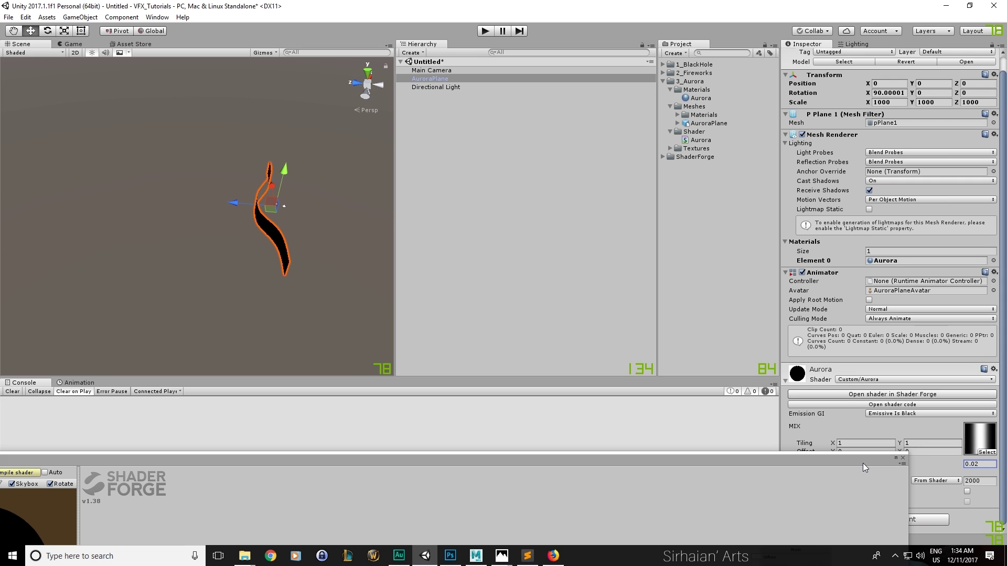
{"action": "key", "text": "BackSpace"}
{"action": "type", "text": "15"}
{"action": "left_click_drag", "start_coordinate": [288, 210], "coordinate": [215, 236], "text": "alt"}
{"action": "left_click_drag", "start_coordinate": [296, 460], "coordinate": [370, 321]}
{"action": "left_click_drag", "start_coordinate": [344, 246], "coordinate": [311, 203], "text": "alt"}
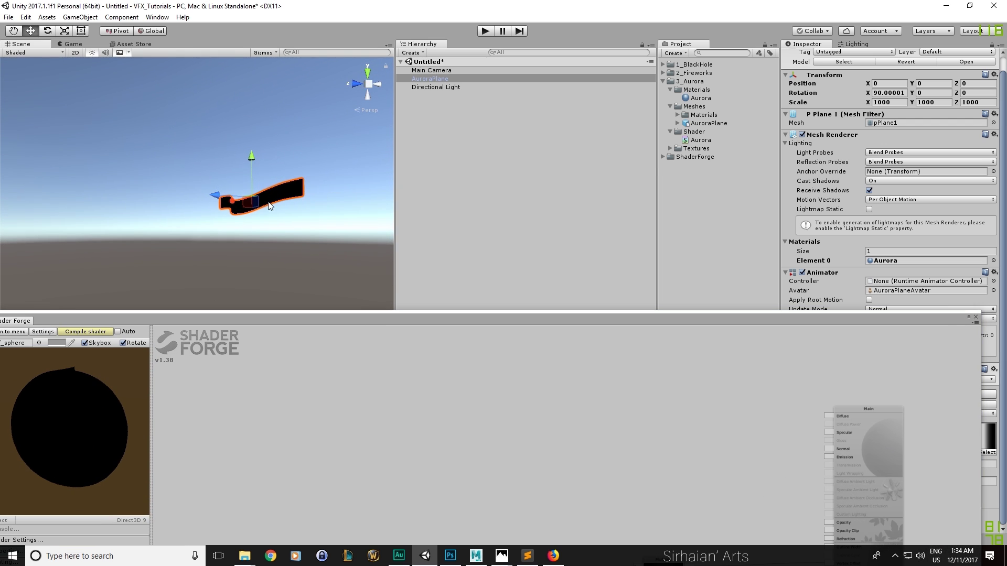
{"action": "left_click_drag", "start_coordinate": [220, 212], "coordinate": [283, 238], "text": "alt"}
Switch to Firefox and look over the open aurora reference photos
{"action": "left_click", "coordinate": [554, 556]}
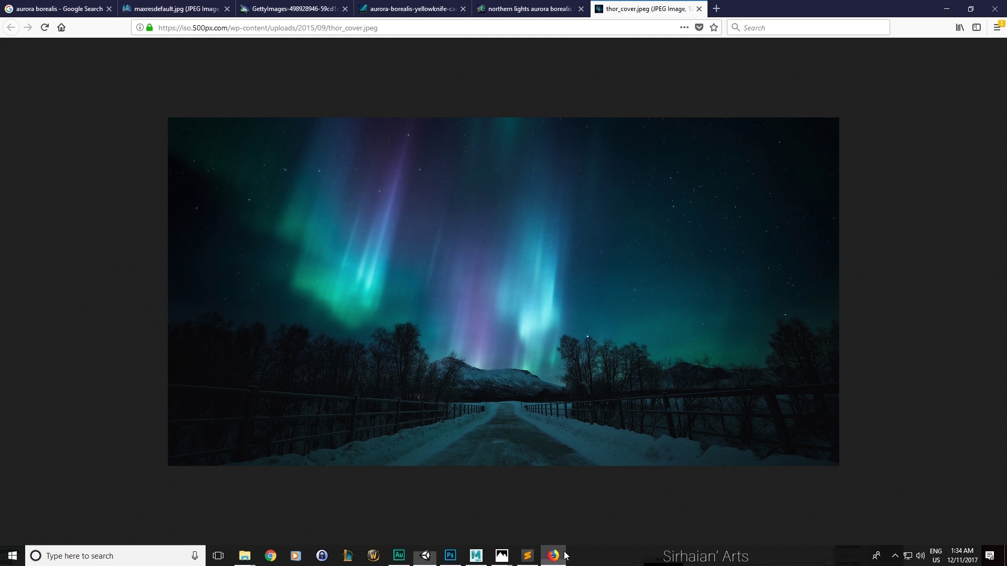
{"action": "left_click", "coordinate": [527, 8]}
{"action": "left_click", "coordinate": [441, 8]}
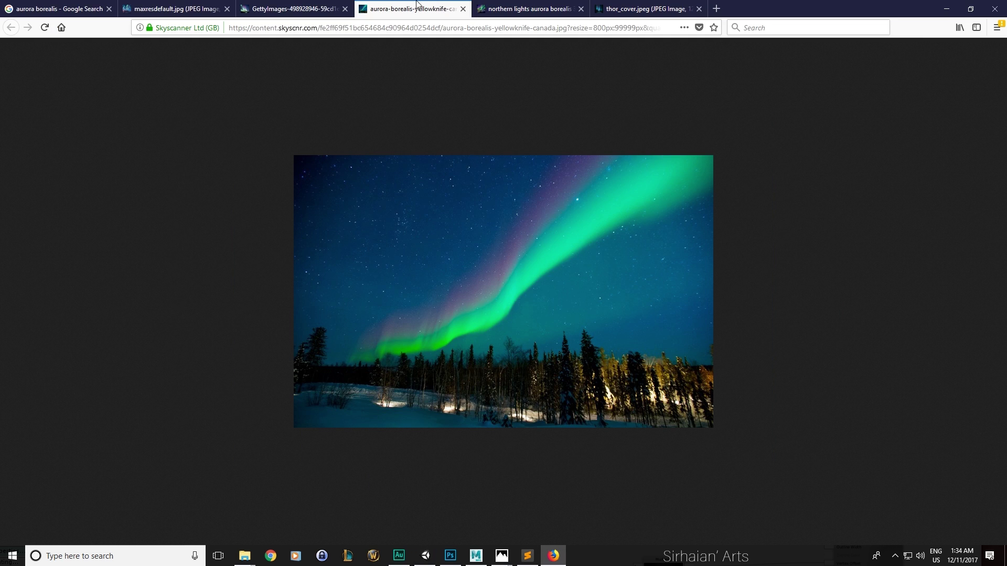
Search Google Images for "aurora borealis atmosphere" in a new browser tab
{"action": "key", "text": "ctrl+t"}
{"action": "type", "text": "aurora "}
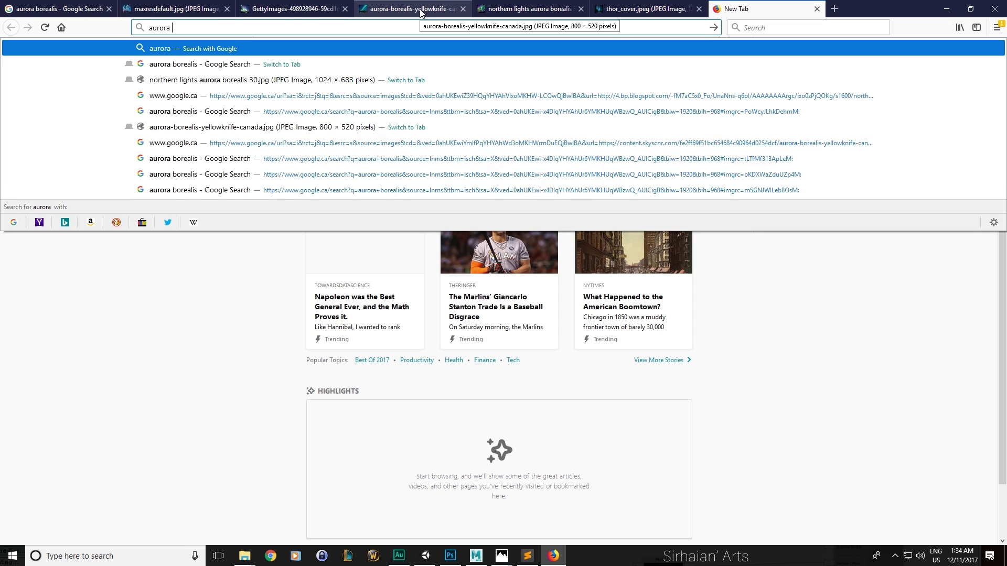
{"action": "type", "text": "borealis"}
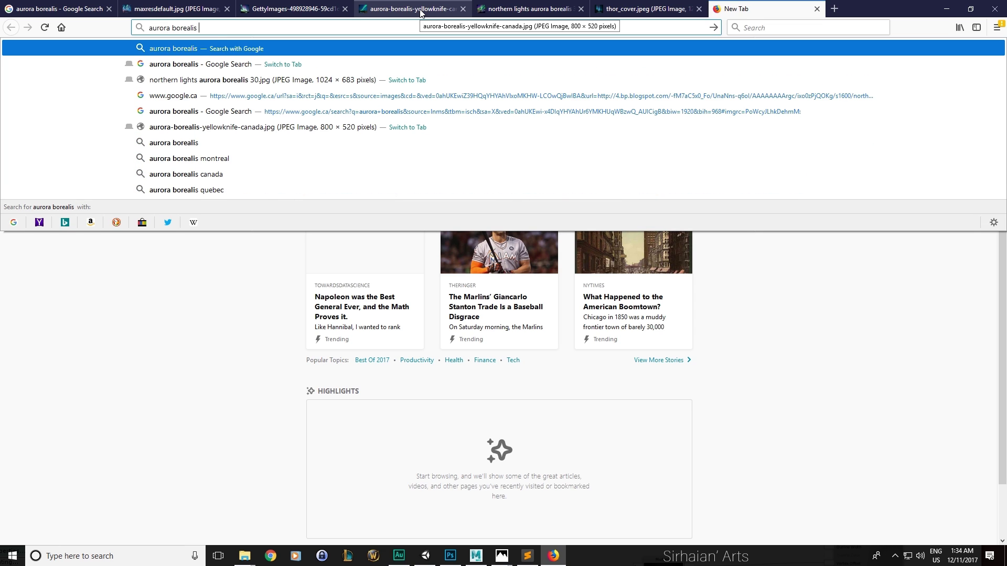
{"action": "type", "text": " atmosp"}
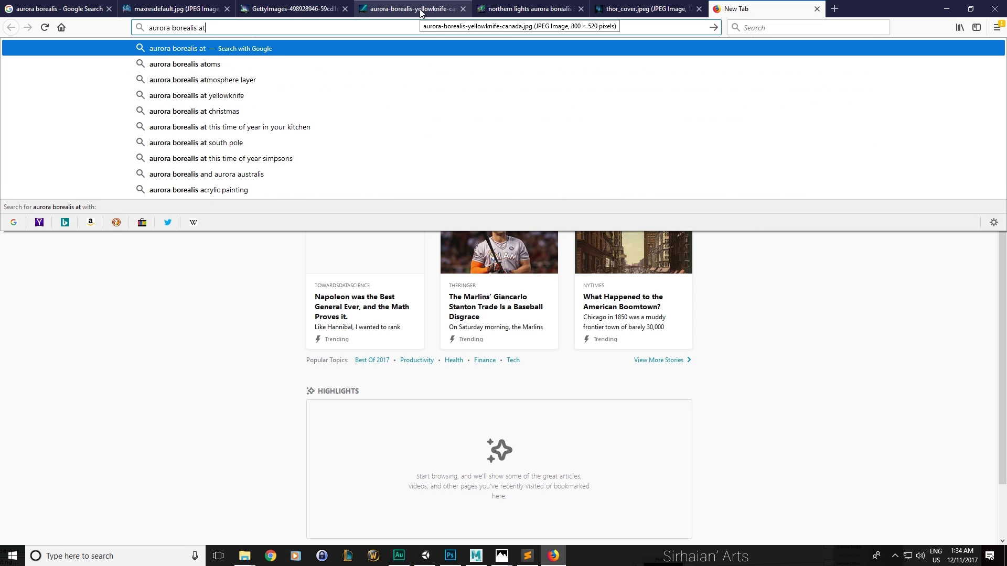
{"action": "type", "text": "here"}
{"action": "key", "text": "Return"}
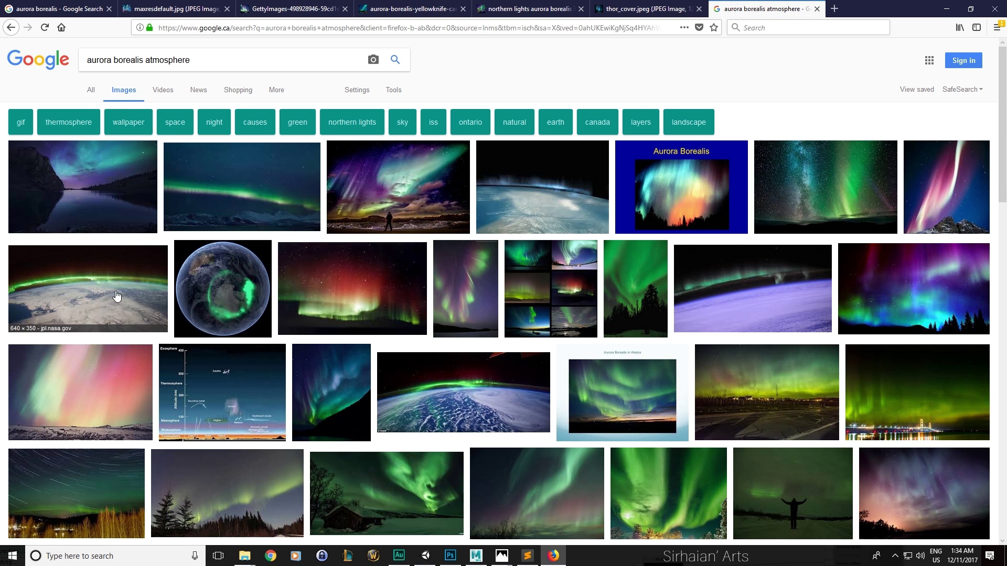
Preview the NASA orbital aurora photo and the Wikipedia aurora collage from the image results
{"action": "left_click", "coordinate": [146, 291]}
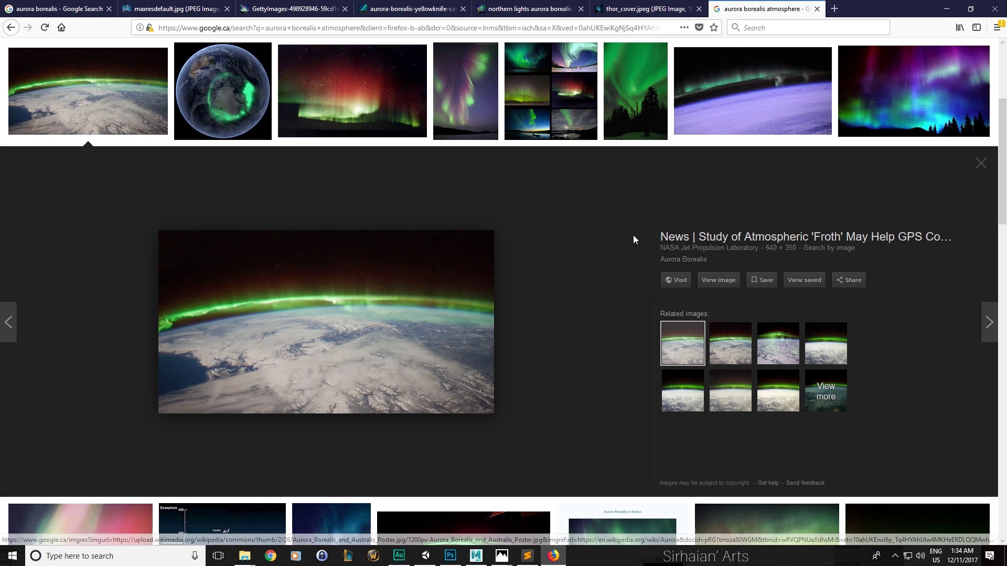
{"action": "left_click", "coordinate": [560, 120]}
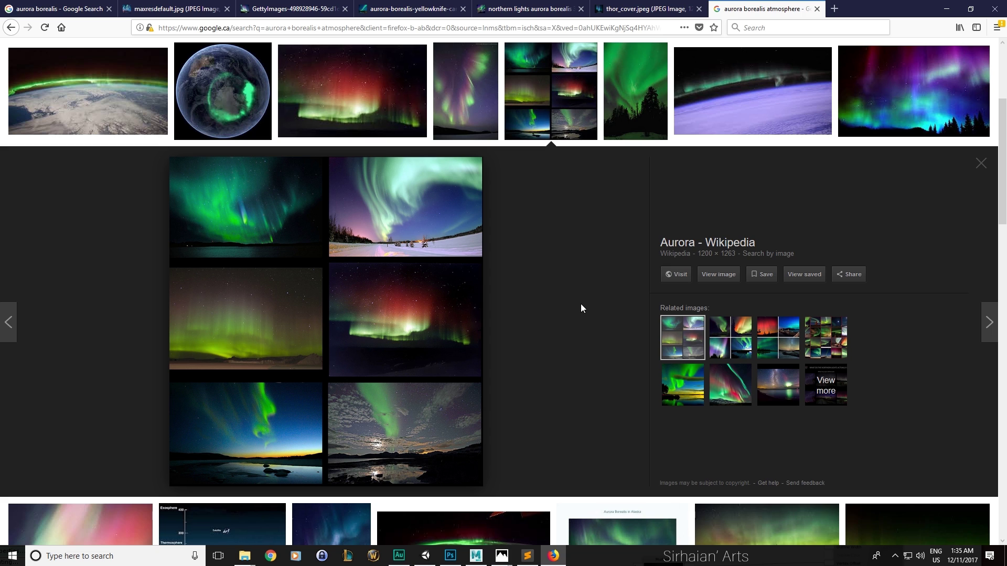
{"action": "scroll", "coordinate": [603, 295], "scroll_direction": "up", "scroll_amount": 1}
Return to Unity and compare the displaced AuroraPlane's orientation with the original plane in Maya from several angles
{"action": "key", "text": "alt+Tab"}
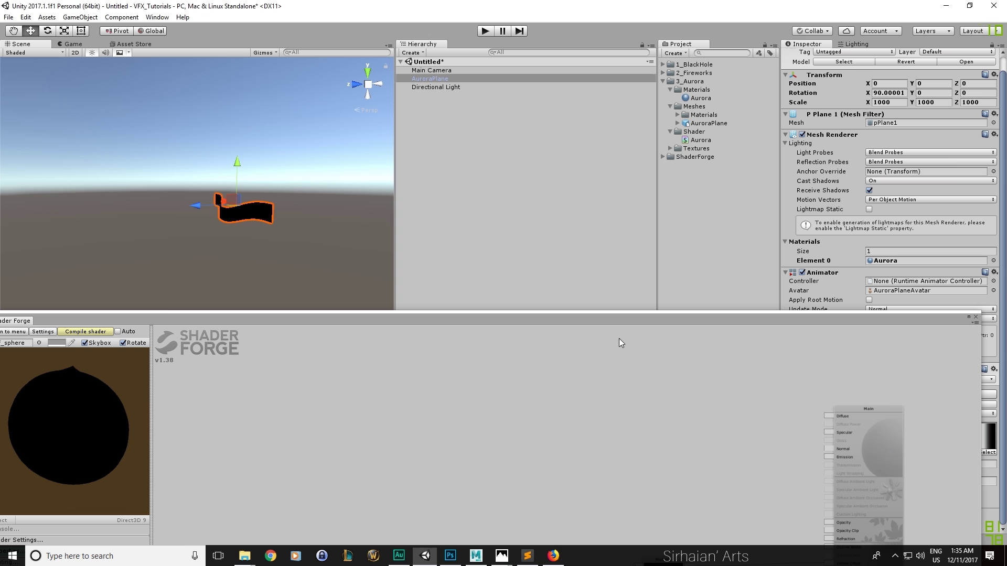
{"action": "left_click_drag", "start_coordinate": [440, 323], "coordinate": [422, 267]}
{"action": "left_click_drag", "start_coordinate": [333, 222], "coordinate": [277, 193], "text": "alt"}
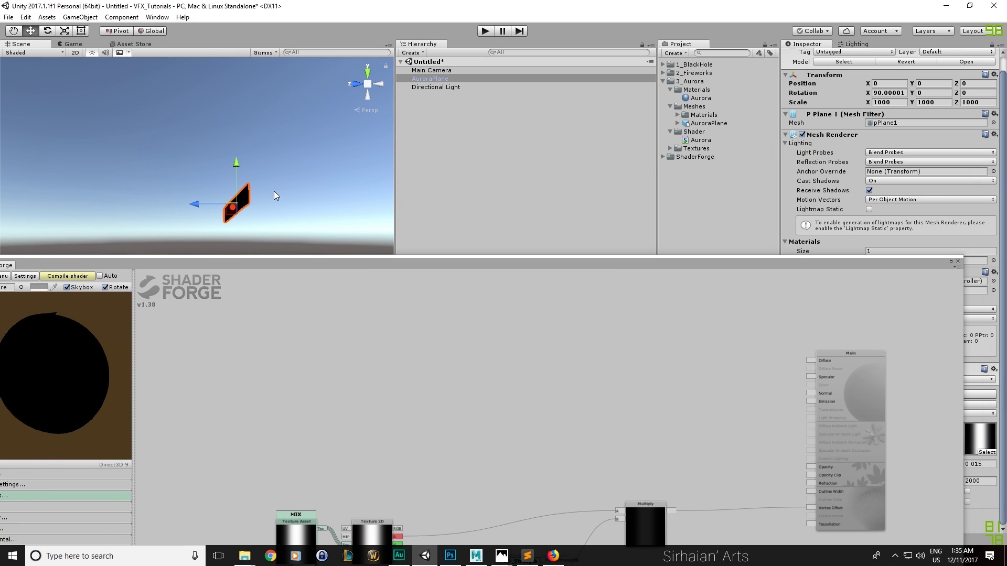
{"action": "left_click_drag", "start_coordinate": [547, 260], "coordinate": [547, 224]}
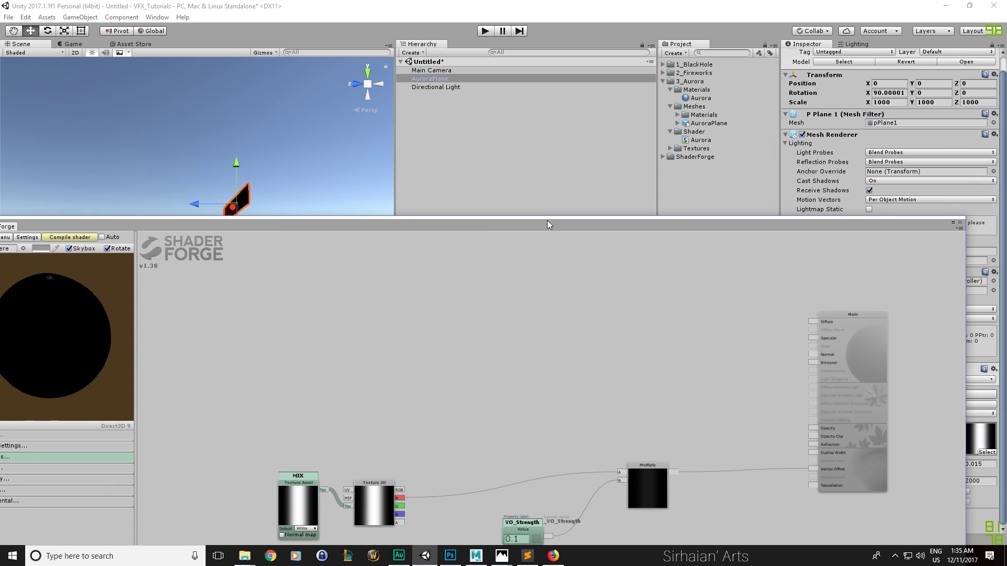
{"action": "left_click", "coordinate": [477, 555]}
{"action": "left_click_drag", "start_coordinate": [561, 353], "coordinate": [527, 344], "text": "alt"}
{"action": "left_click_drag", "start_coordinate": [472, 361], "coordinate": [426, 406], "text": "alt"}
{"action": "left_click_drag", "start_coordinate": [429, 440], "coordinate": [443, 419], "text": "alt"}
{"action": "left_click_drag", "start_coordinate": [468, 222], "coordinate": [522, 317]}
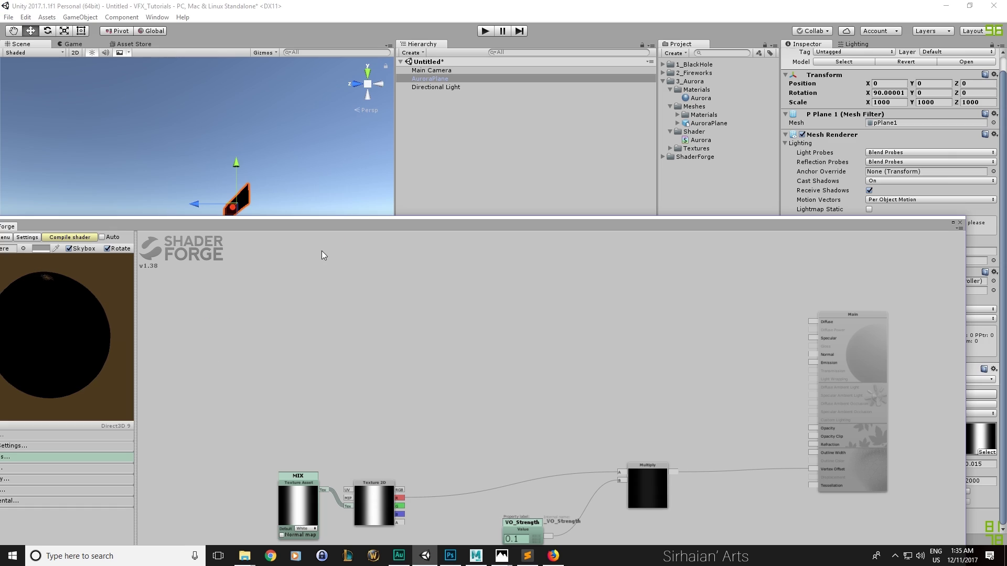
{"action": "left_click_drag", "start_coordinate": [296, 197], "coordinate": [178, 157], "text": "alt"}
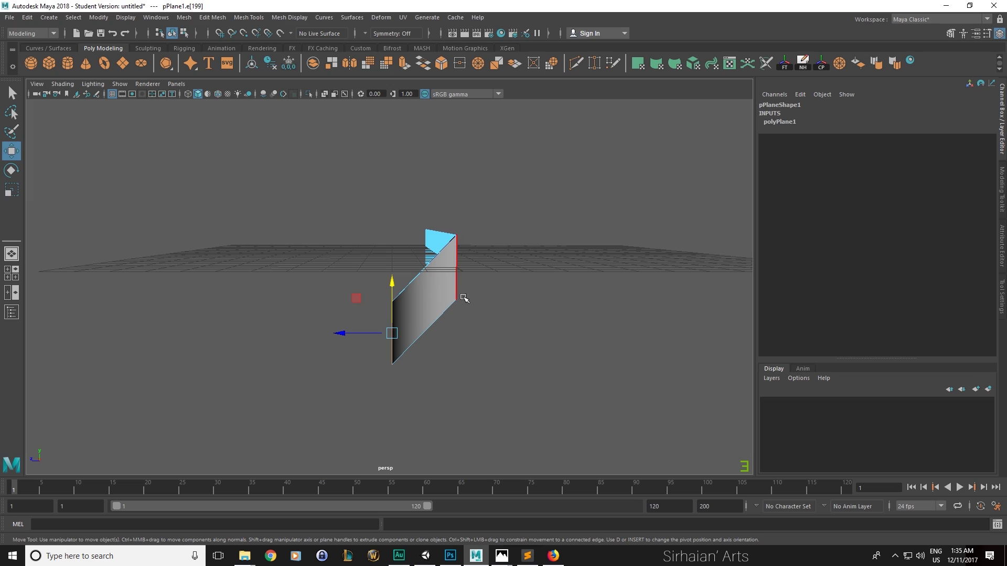
{"action": "left_click_drag", "start_coordinate": [462, 330], "coordinate": [410, 300], "text": "alt"}
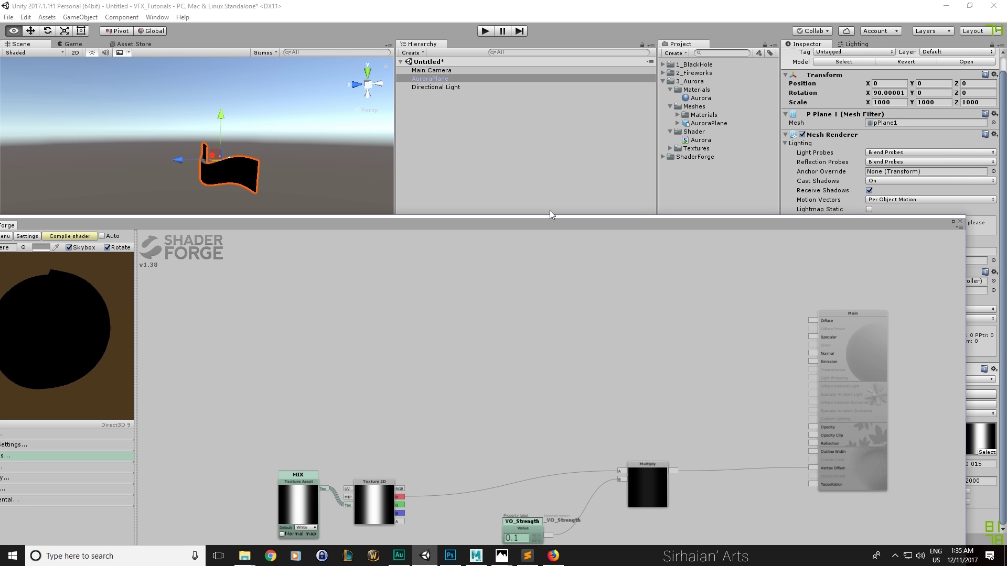
Insert an Append node between the Multiply node and Vertex Offset in the Shader Forge graph
{"action": "left_click_drag", "start_coordinate": [550, 213], "coordinate": [551, 90]}
{"action": "key", "text": "q"}
{"action": "left_click", "coordinate": [672, 344]}
{"action": "left_click_drag", "start_coordinate": [669, 346], "coordinate": [667, 339]}
{"action": "left_click", "coordinate": [618, 382]}
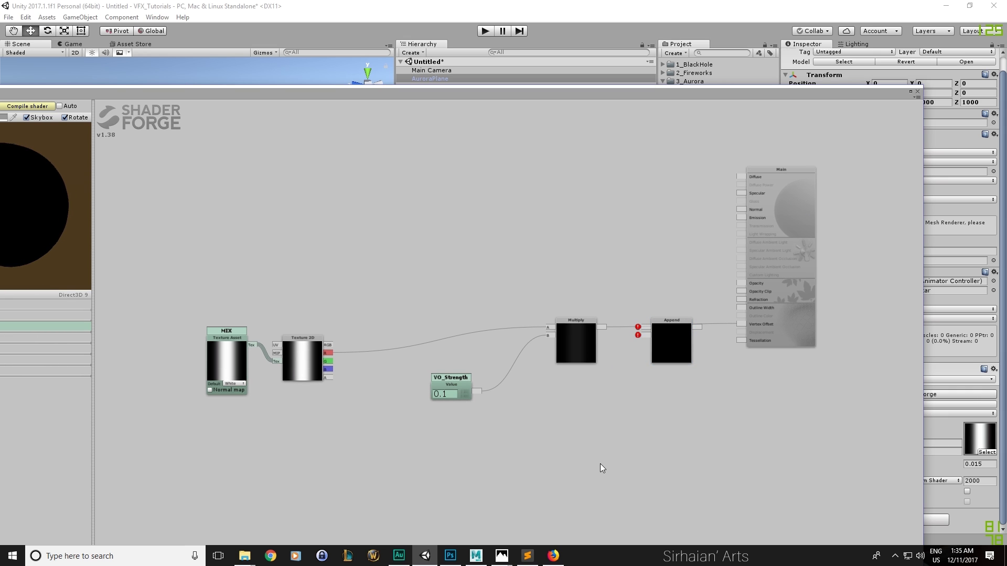
Add a Value node of 0 and place it just above the Multiply node
{"action": "key", "text": "v"}
{"action": "key", "text": "v"}
{"action": "left_click_drag", "start_coordinate": [613, 257], "coordinate": [617, 279]}
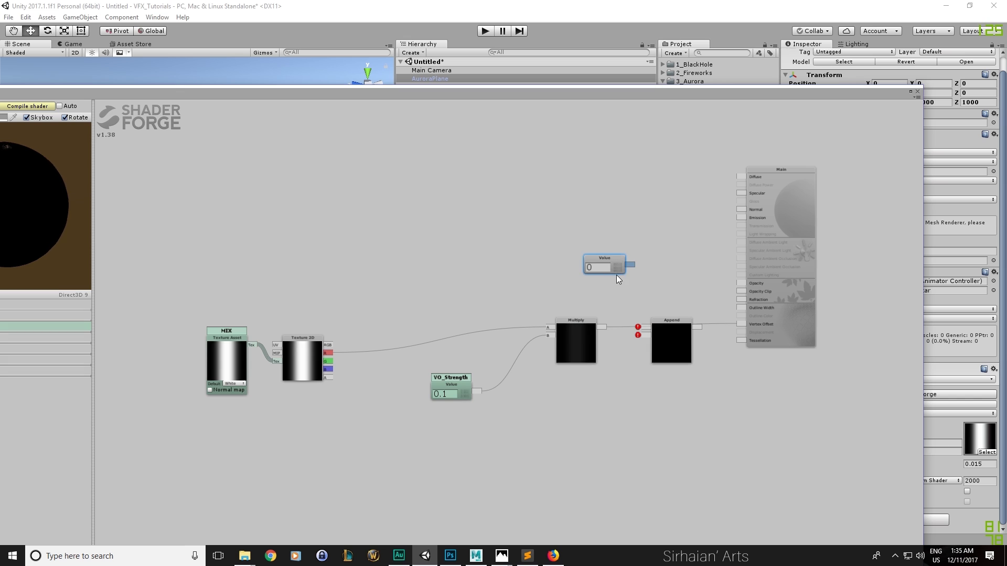
{"action": "left_click", "coordinate": [626, 313]}
{"action": "left_click", "coordinate": [662, 343]}
{"action": "left_click", "coordinate": [702, 278]}
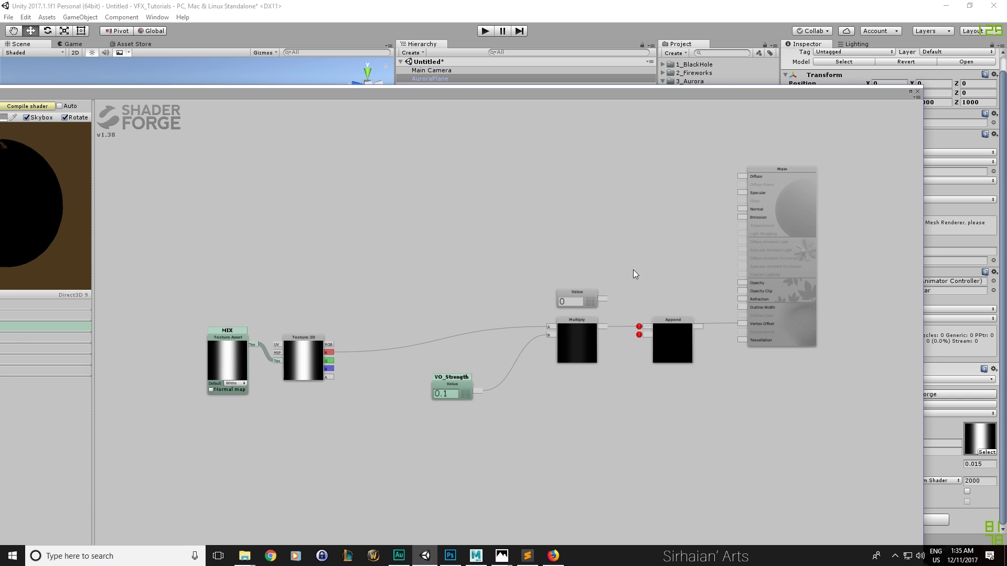
Connect the 0 Value to the Append node's first input and the Multiply output to its second input
{"action": "left_click_drag", "start_coordinate": [607, 327], "coordinate": [646, 327]}
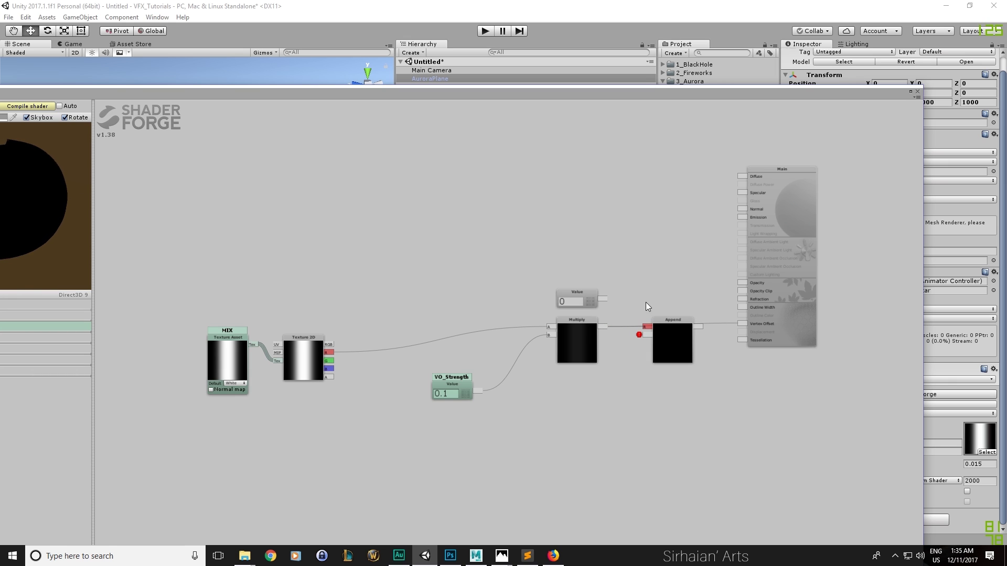
{"action": "left_click_drag", "start_coordinate": [605, 325], "coordinate": [632, 335]}
{"action": "right_click_drag", "start_coordinate": [629, 315], "coordinate": [624, 336], "text": "alt"}
{"action": "left_click_drag", "start_coordinate": [604, 326], "coordinate": [645, 335]}
{"action": "left_click_drag", "start_coordinate": [605, 299], "coordinate": [646, 327]}
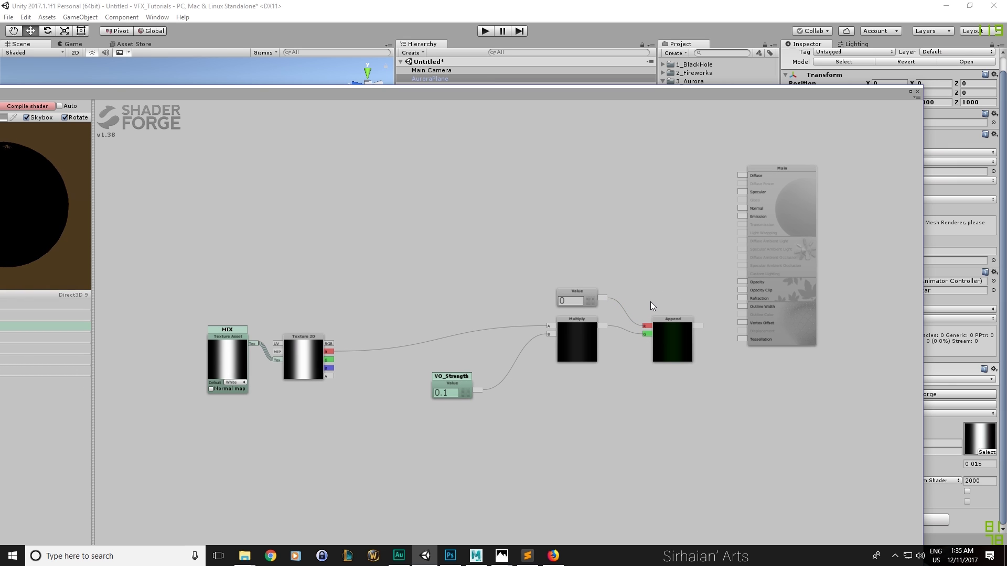
Feed the Append output into Vertex Offset and compile the shader
{"action": "left_click_drag", "start_coordinate": [700, 325], "coordinate": [694, 323]}
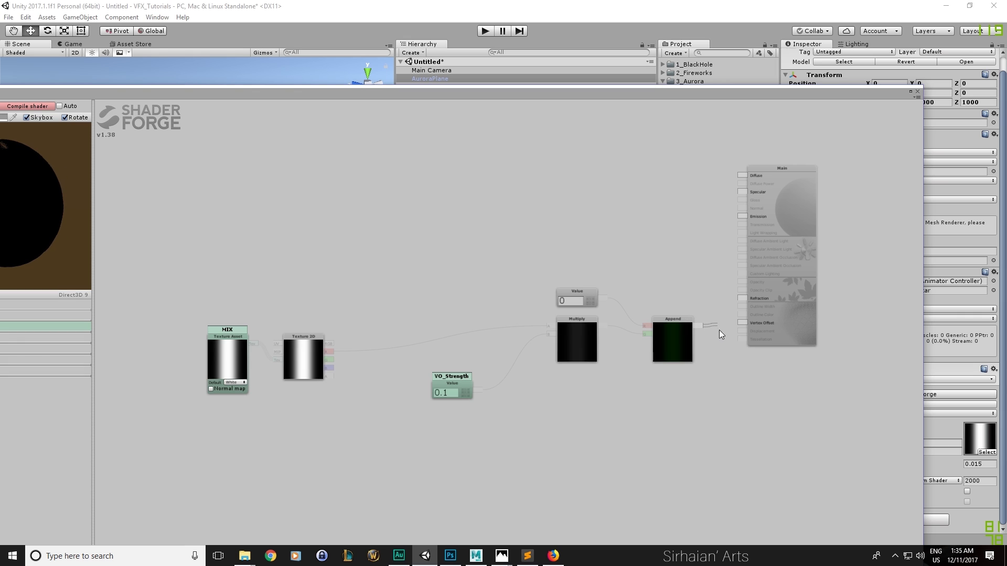
{"action": "left_click_drag", "start_coordinate": [713, 328], "coordinate": [741, 322]}
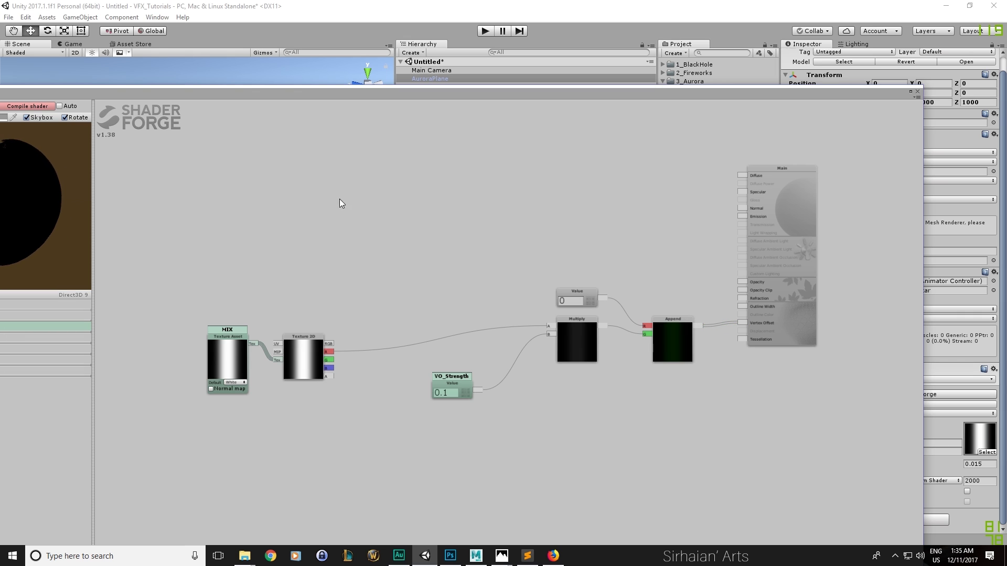
{"action": "left_click_drag", "start_coordinate": [164, 95], "coordinate": [304, 297]}
{"action": "left_click", "coordinate": [180, 309]}
Examine the direction of AuroraPlane's vertex offset in the scene from several angles and compare it with the shader graph
{"action": "left_click_drag", "start_coordinate": [265, 220], "coordinate": [231, 220], "text": "alt"}
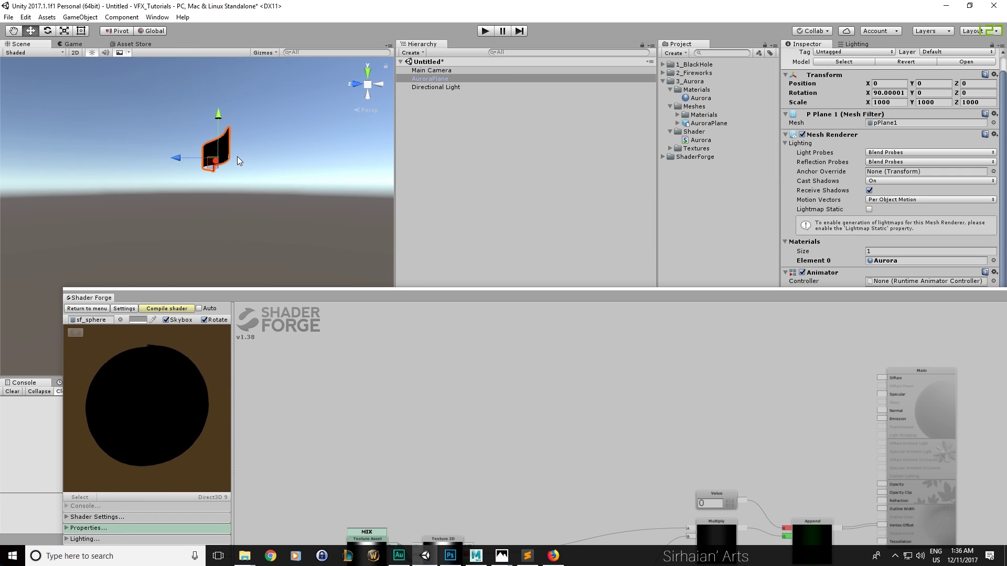
{"action": "left_click_drag", "start_coordinate": [285, 213], "coordinate": [264, 220], "text": "alt"}
{"action": "left_click", "coordinate": [127, 232]}
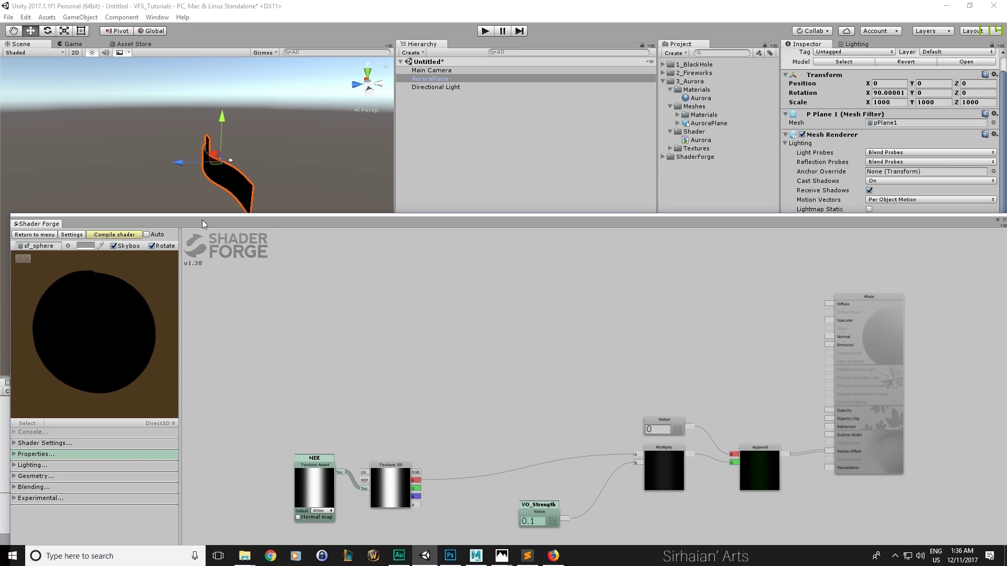
{"action": "left_click_drag", "start_coordinate": [203, 220], "coordinate": [164, 151]}
{"action": "scroll", "coordinate": [442, 272], "scroll_direction": "down", "scroll_amount": 3}
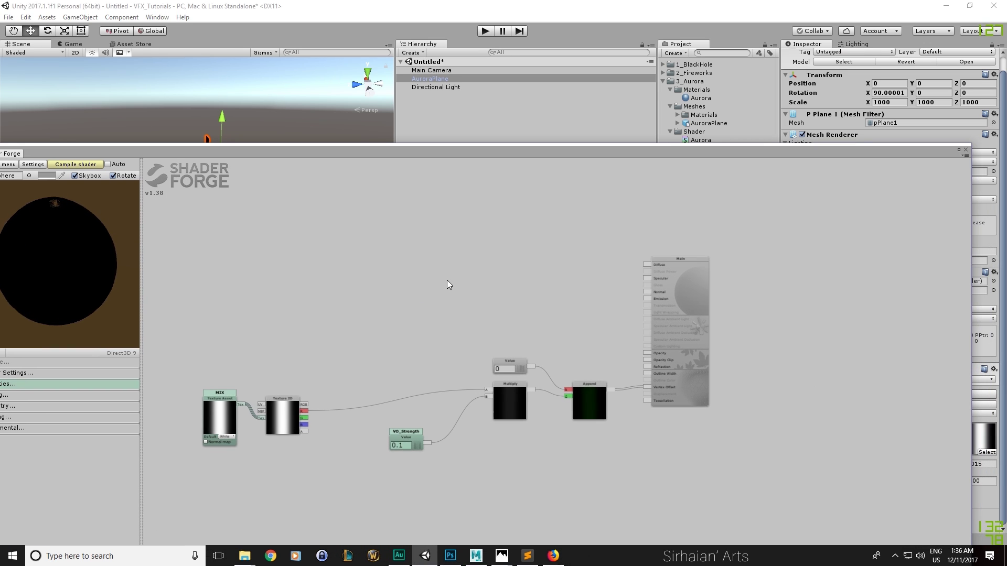
{"action": "left_click_drag", "start_coordinate": [416, 281], "coordinate": [470, 317], "text": "alt"}
{"action": "left_click_drag", "start_coordinate": [306, 124], "coordinate": [308, 101], "text": "alt"}
{"action": "left_click_drag", "start_coordinate": [302, 151], "coordinate": [341, 269]}
{"action": "mouse_move", "coordinate": [331, 220]}
{"action": "left_mouse_down", "text": "alt"}
{"action": "mouse_move", "coordinate": [185, 196]}
{"action": "mouse_move", "coordinate": [178, 158]}
{"action": "mouse_move", "coordinate": [330, 204]}
{"action": "left_mouse_up", "text": "alt"}
{"action": "left_click_drag", "start_coordinate": [314, 266], "coordinate": [318, 269]}
{"action": "left_click_drag", "start_coordinate": [326, 233], "coordinate": [341, 187], "text": "alt"}
{"action": "left_click_drag", "start_coordinate": [335, 269], "coordinate": [308, 110]}
{"action": "left_click_drag", "start_coordinate": [392, 306], "coordinate": [424, 342], "text": "alt"}
{"action": "left_click_drag", "start_coordinate": [318, 112], "coordinate": [299, 216]}
{"action": "left_click_drag", "start_coordinate": [244, 198], "coordinate": [257, 188], "text": "alt"}
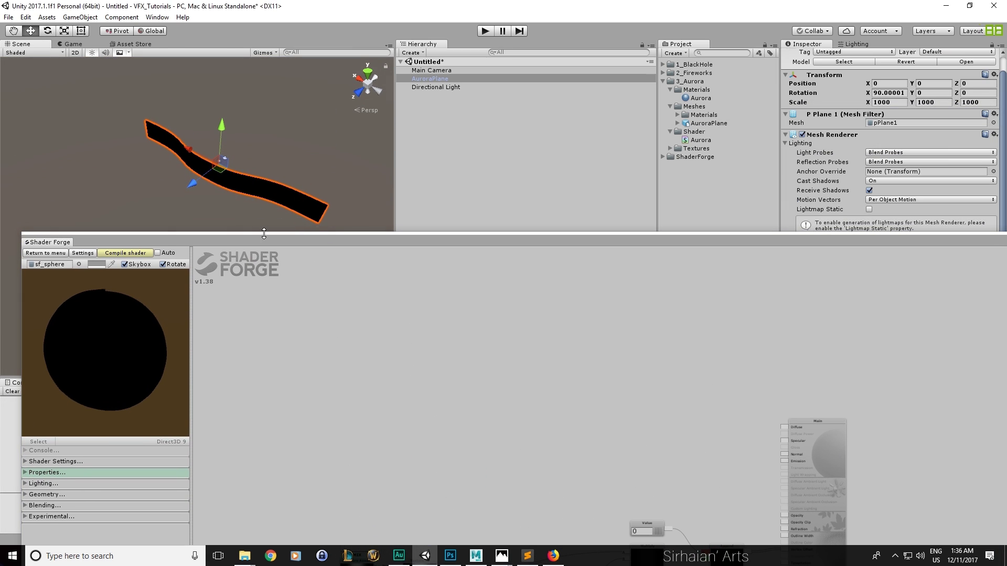
{"action": "left_click_drag", "start_coordinate": [261, 242], "coordinate": [211, 64]}
{"action": "left_click_drag", "start_coordinate": [259, 284], "coordinate": [327, 245], "text": "alt"}
{"action": "left_click_drag", "start_coordinate": [223, 55], "coordinate": [288, 76]}
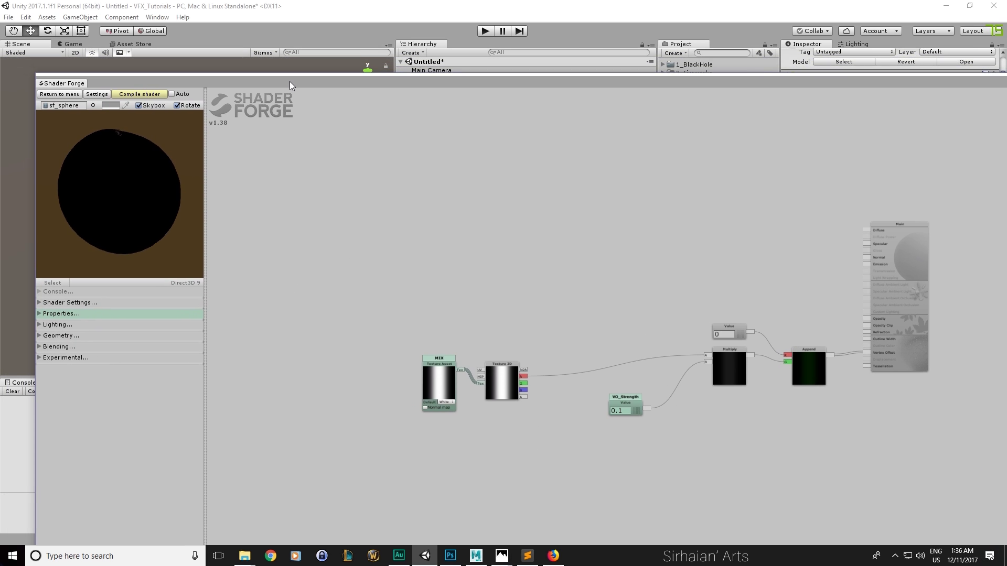
Set the shader's Face Culling to Double Sided in the Geometry settings, compile it, and check the plane's back side
{"action": "left_click", "coordinate": [79, 333]}
{"action": "left_click_drag", "start_coordinate": [209, 84], "coordinate": [201, 210]}
{"action": "left_click_drag", "start_coordinate": [240, 144], "coordinate": [265, 144], "text": "alt"}
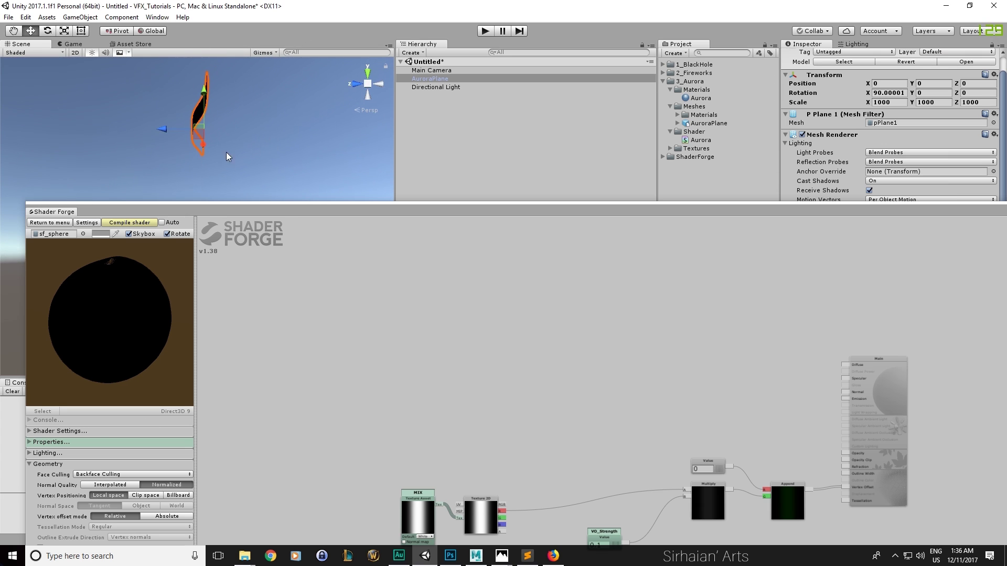
{"action": "left_click", "coordinate": [196, 131]}
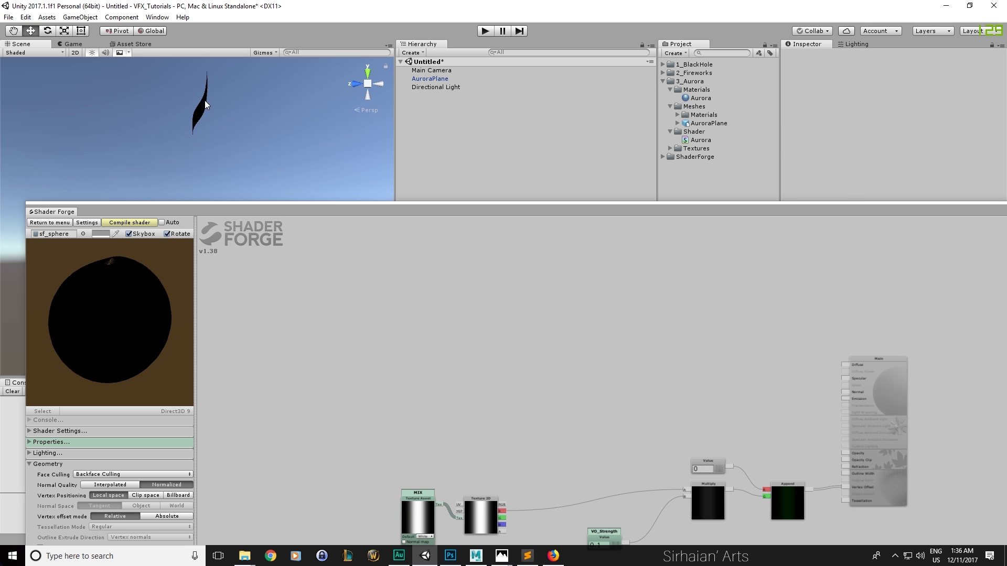
{"action": "left_click", "coordinate": [109, 475]}
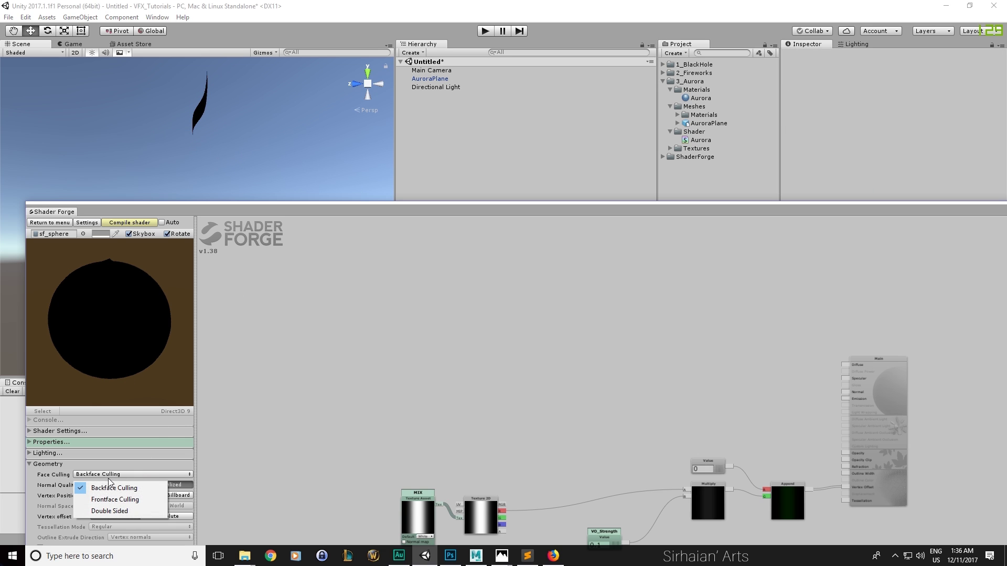
{"action": "left_click", "coordinate": [110, 514]}
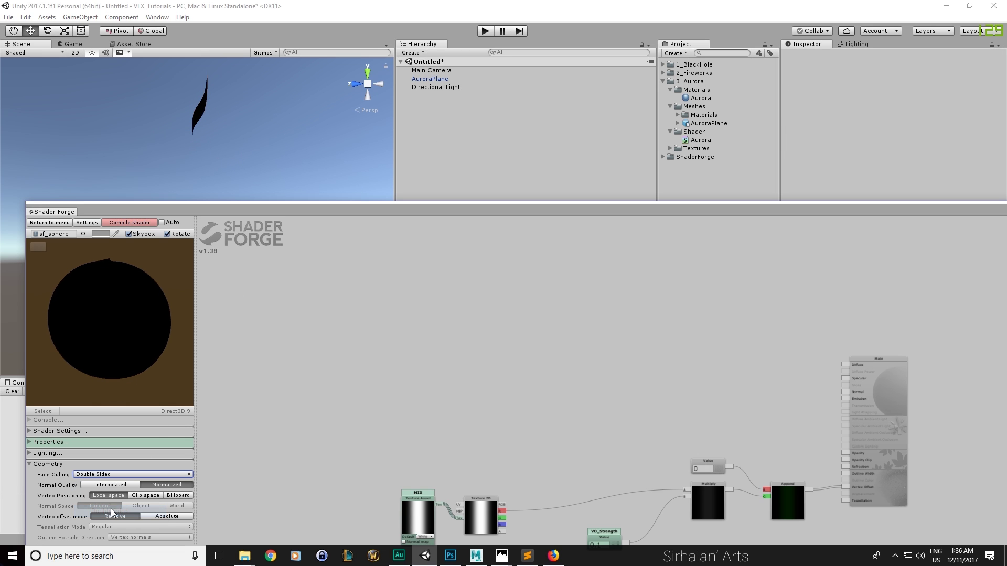
{"action": "left_click", "coordinate": [129, 233]}
{"action": "left_click", "coordinate": [130, 224]}
{"action": "left_click_drag", "start_coordinate": [231, 150], "coordinate": [297, 197], "text": "alt"}
Move the Texture 2D node beside Multiply and the MIX texture asset farther away to free space between them
{"action": "left_click_drag", "start_coordinate": [554, 210], "coordinate": [473, 106]}
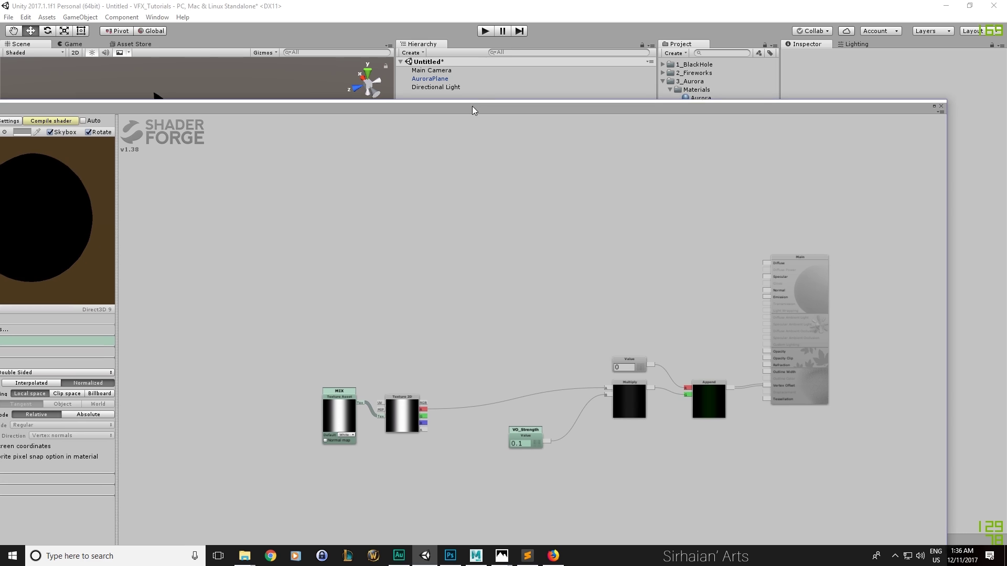
{"action": "left_click_drag", "start_coordinate": [291, 347], "coordinate": [554, 407], "text": "alt"}
{"action": "left_click", "coordinate": [370, 423]}
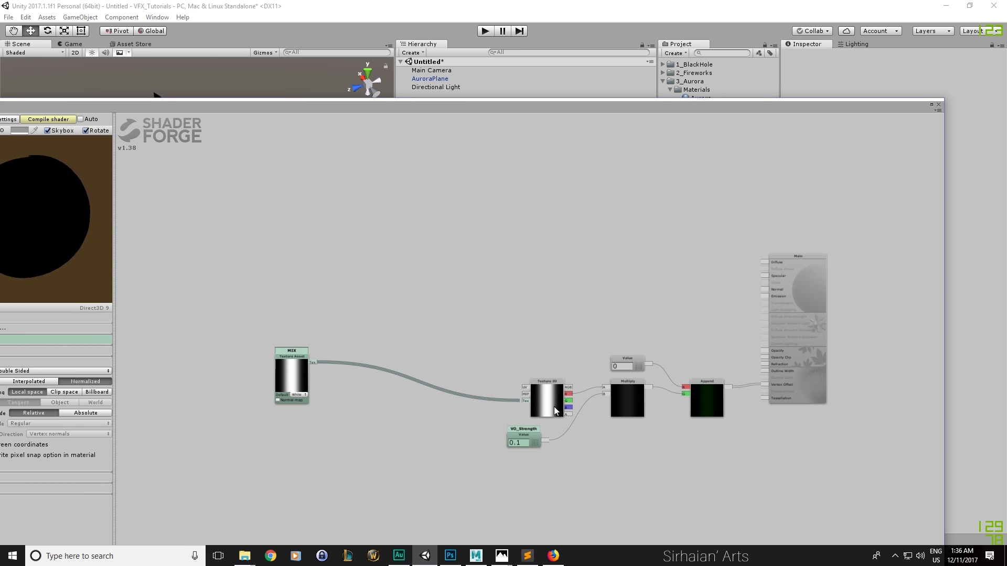
{"action": "left_click_drag", "start_coordinate": [298, 368], "coordinate": [180, 298]}
{"action": "middle_click_drag", "start_coordinate": [258, 291], "coordinate": [278, 285]}
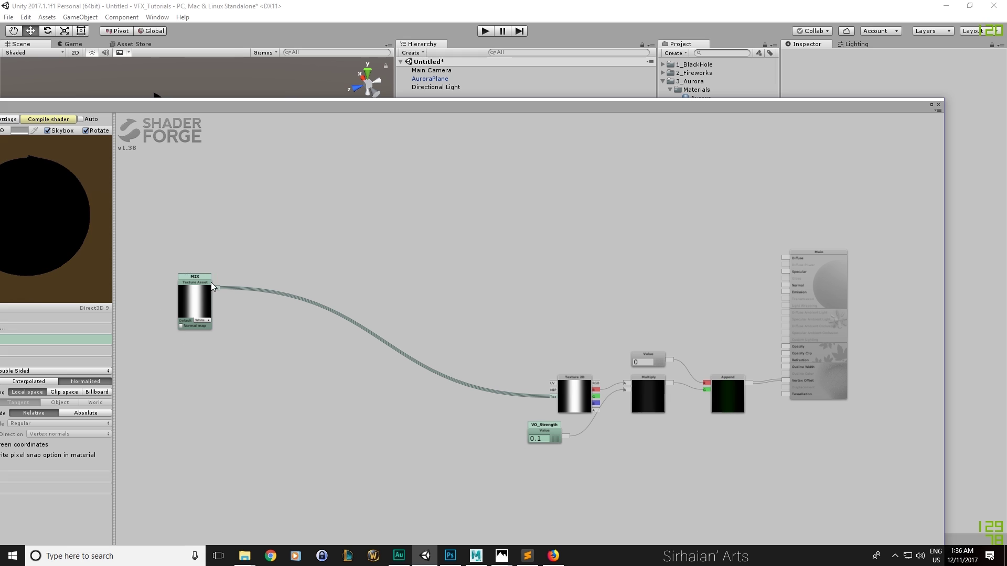
{"action": "middle_click_drag", "start_coordinate": [441, 342], "coordinate": [443, 342]}
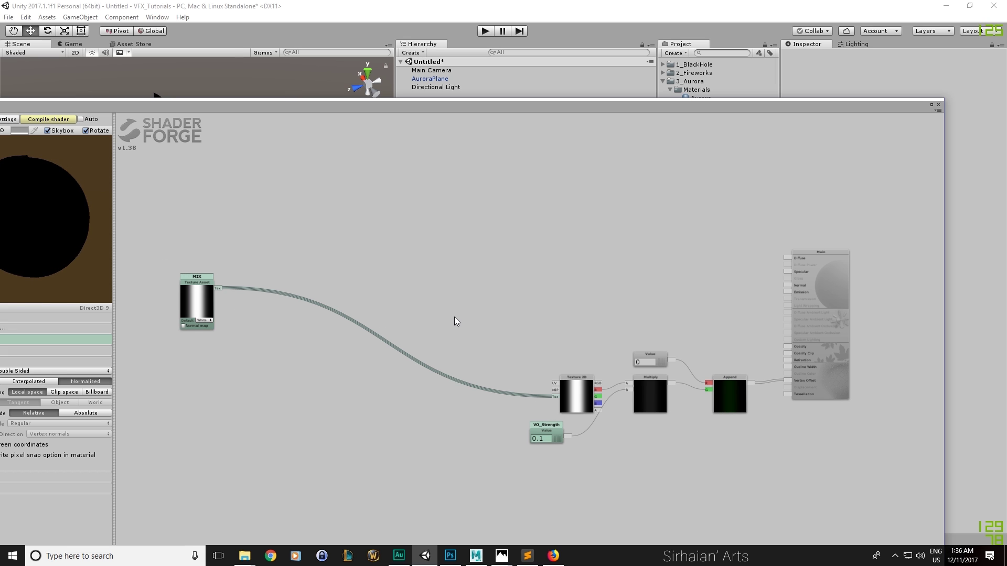
{"action": "key", "text": "p"}
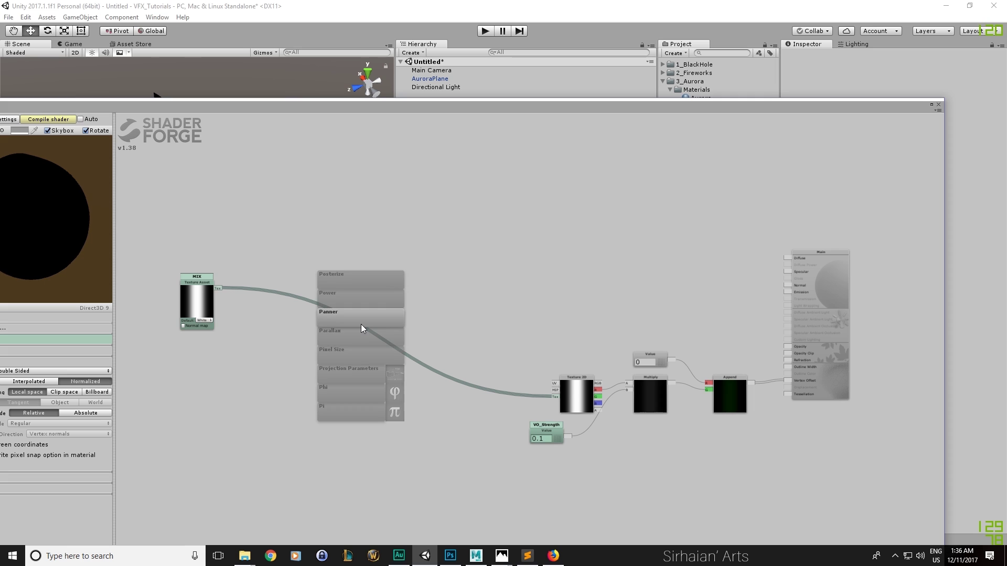
{"action": "left_click", "coordinate": [361, 325]}
{"action": "left_click", "coordinate": [444, 351]}
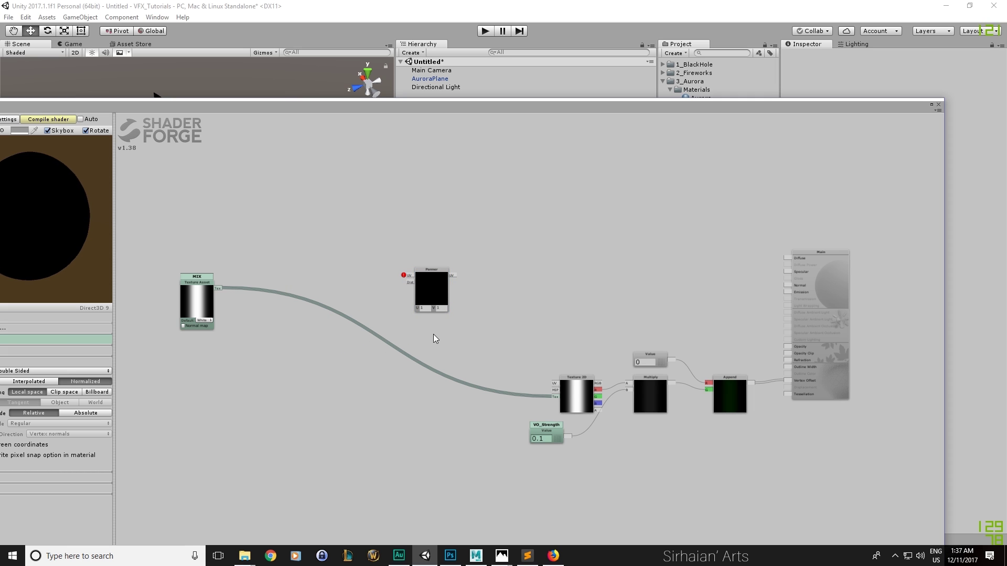
{"action": "middle_click_drag", "start_coordinate": [436, 326], "coordinate": [438, 326]}
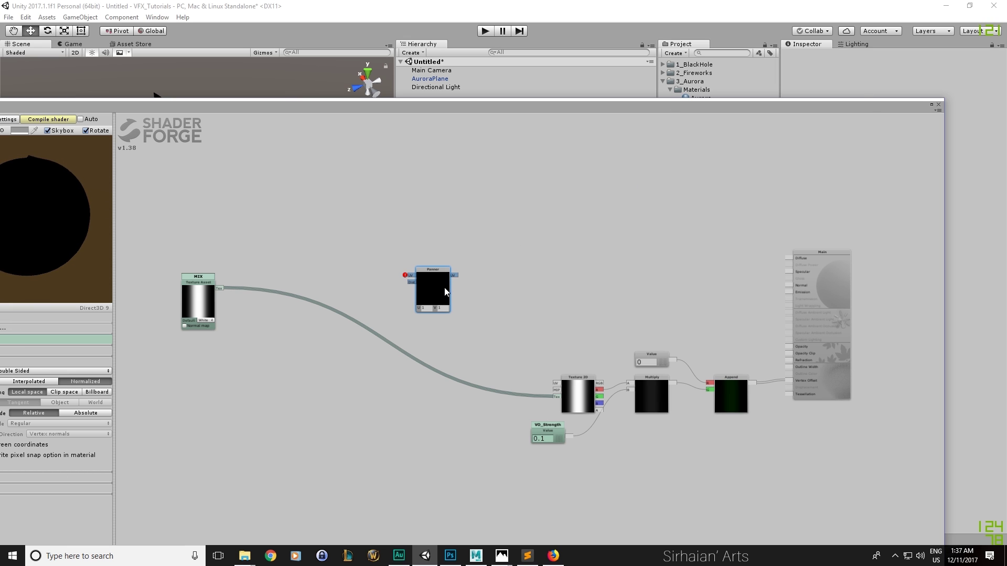
{"action": "key", "text": "Delete"}
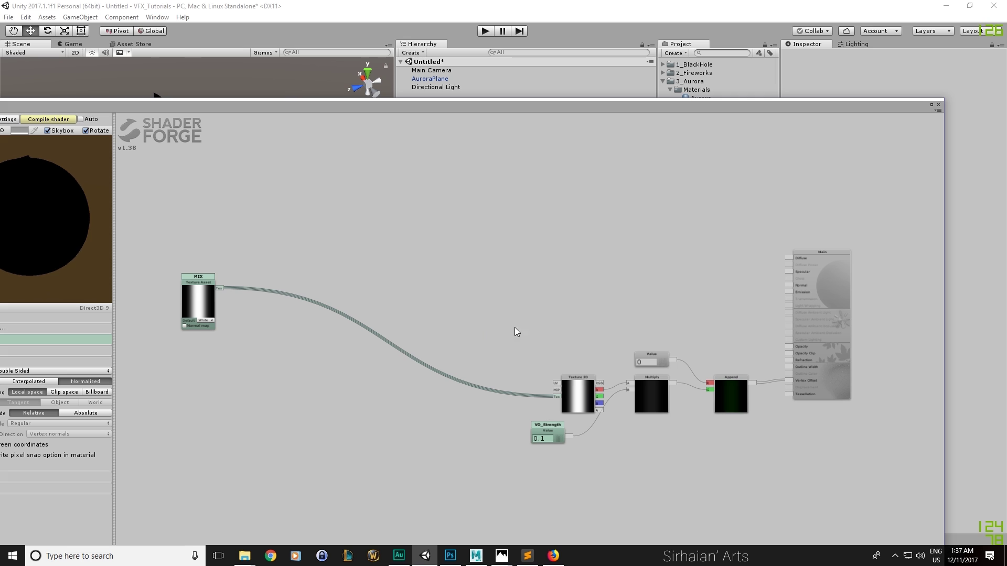
Add a UV Coord node and place it directly above the MIX texture asset
{"action": "key", "text": "u"}
{"action": "left_click", "coordinate": [444, 282]}
{"action": "left_click_drag", "start_coordinate": [444, 282], "coordinate": [362, 243]}
{"action": "middle_click_drag", "start_coordinate": [505, 325], "coordinate": [508, 327]}
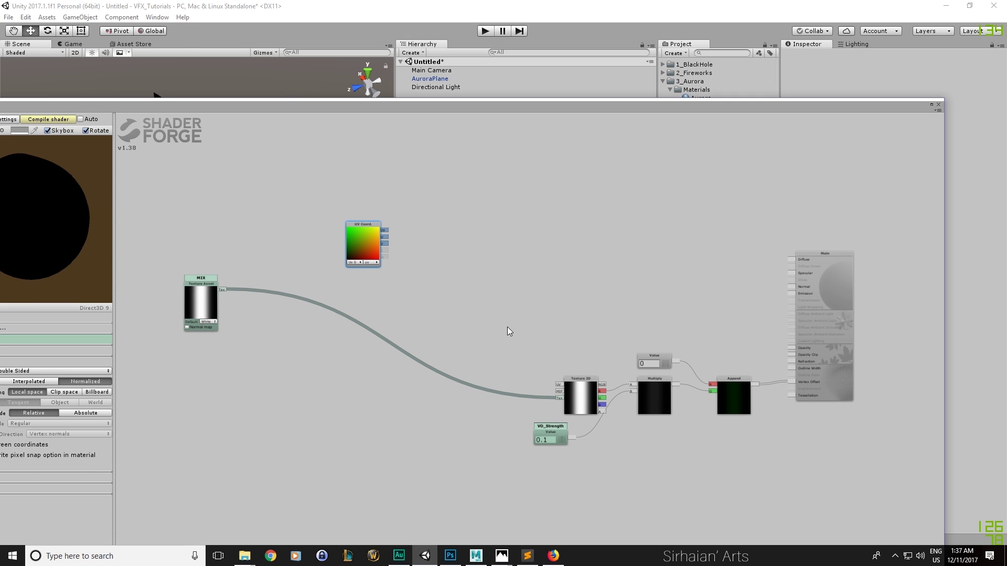
{"action": "key", "text": "u"}
{"action": "middle_click_drag", "start_coordinate": [372, 242], "coordinate": [379, 244]}
{"action": "left_click_drag", "start_coordinate": [380, 245], "coordinate": [206, 234]}
{"action": "middle_click_drag", "start_coordinate": [312, 223], "coordinate": [363, 227]}
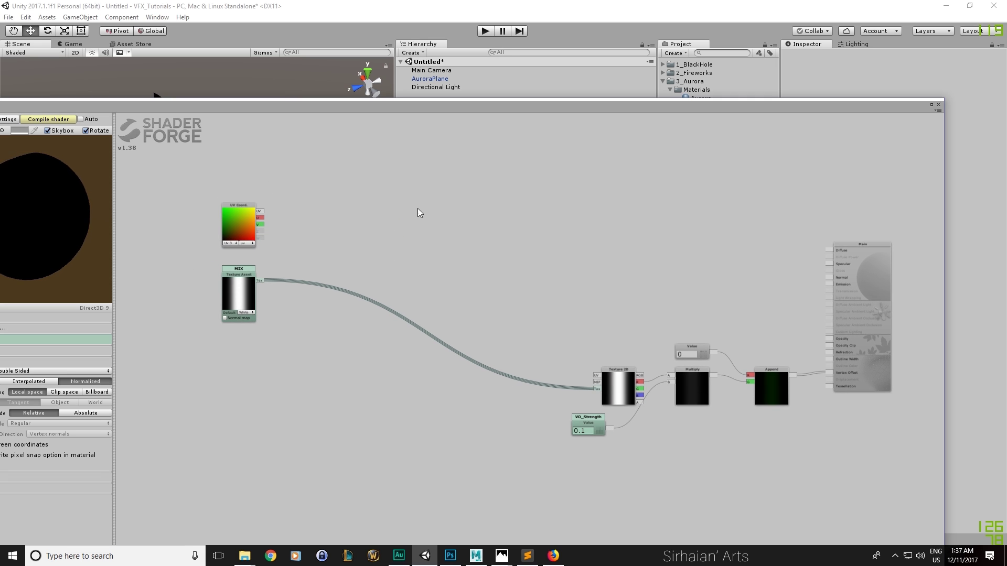
Add two Value property nodes named VO_SPD_U and VO_SPD_V, one above the other
{"action": "key", "text": "v"}
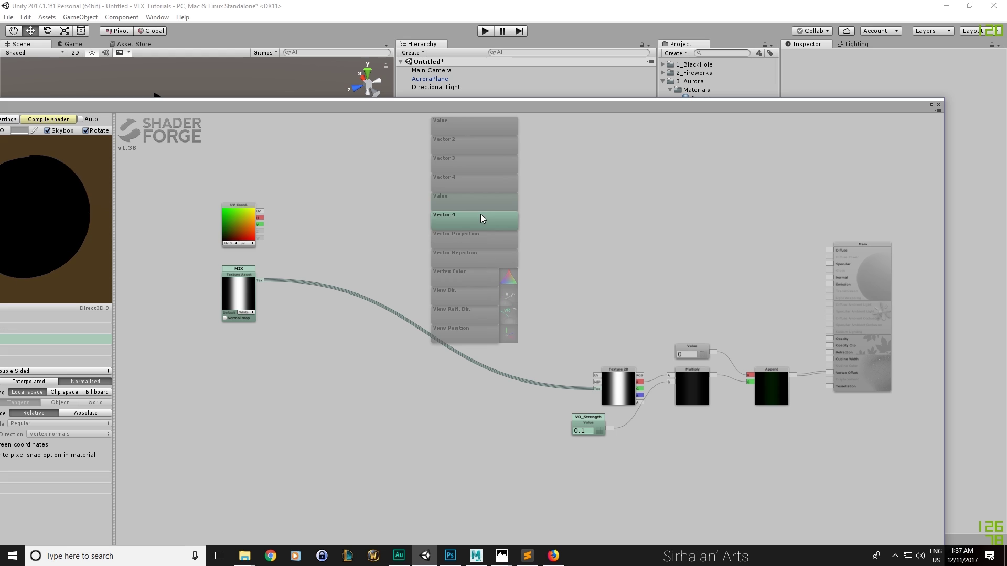
{"action": "left_click", "coordinate": [483, 206]}
{"action": "left_click", "coordinate": [493, 201]}
{"action": "type", "text": "v"}
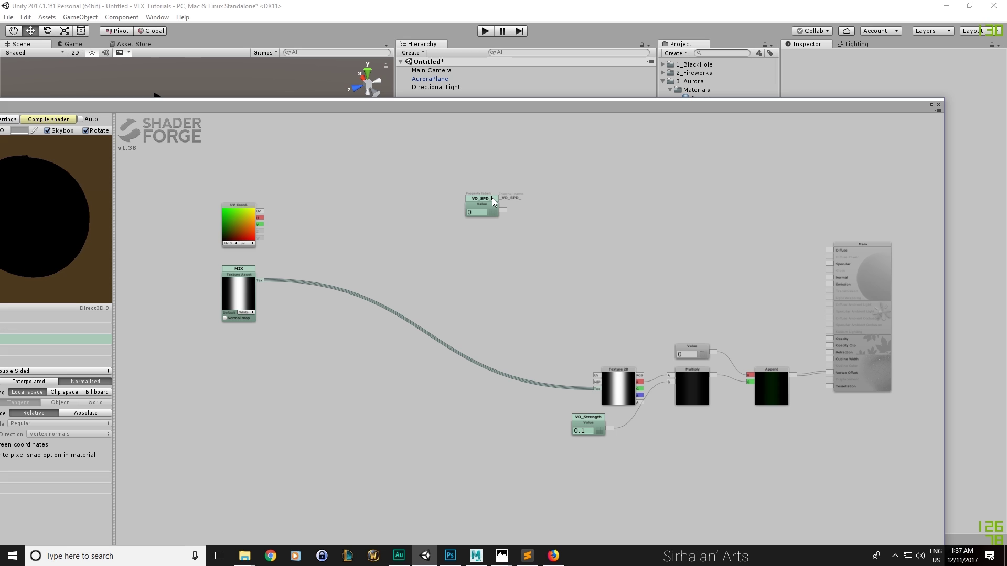
{"action": "key", "text": "space"}
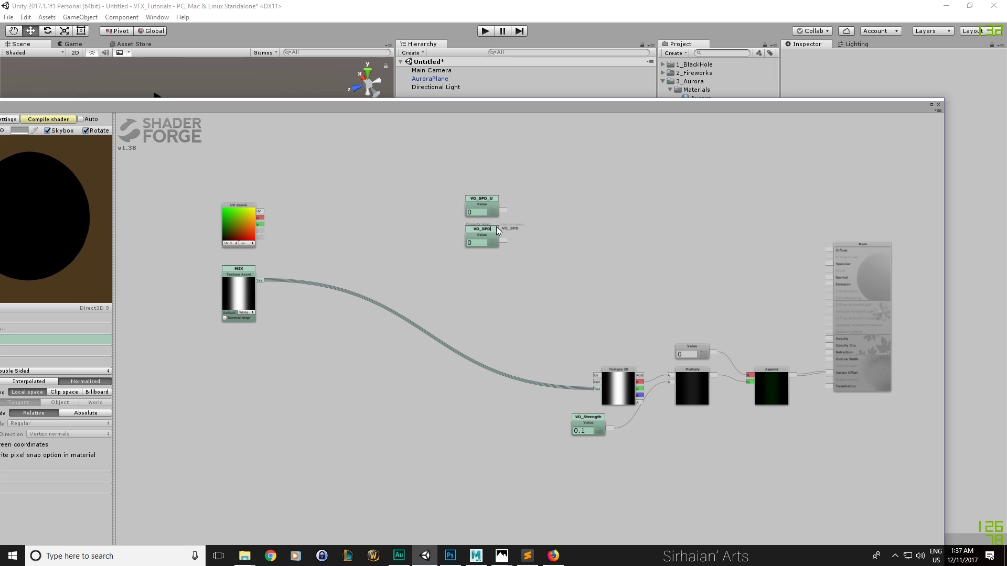
Set VO_SPD_U to 0.1 and move both speed nodes closer to the UV Coord node
{"action": "left_click", "coordinate": [476, 212]}
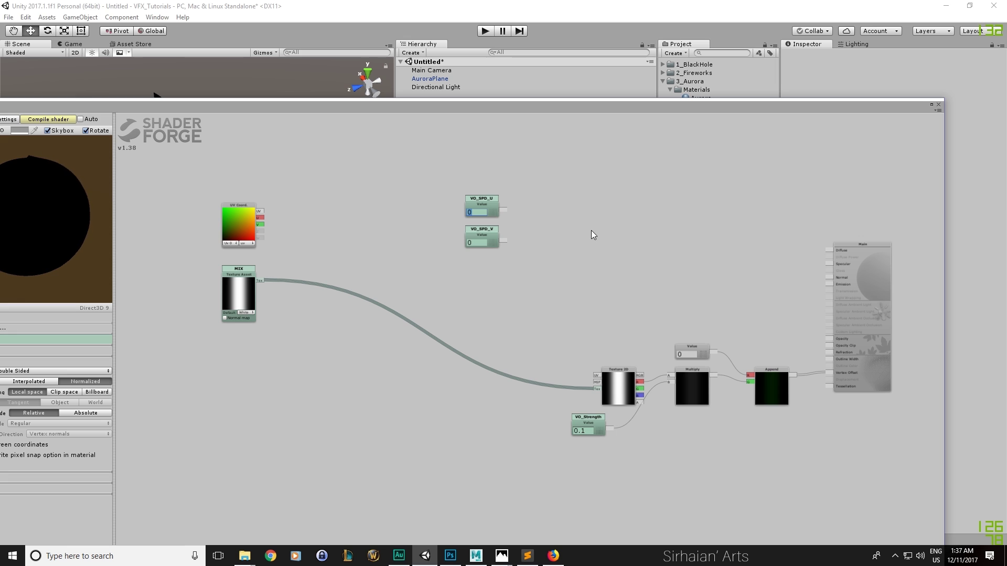
{"action": "type", "text": "0.1"}
{"action": "left_click_drag", "start_coordinate": [422, 180], "coordinate": [392, 243]}
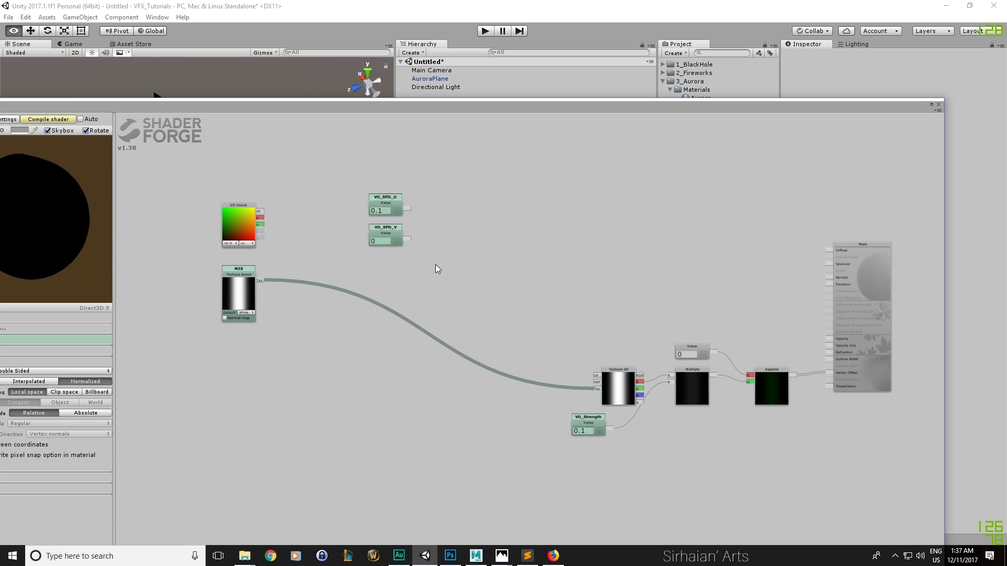
Add an Append node beside the speed values and feed VO_SPD_U and VO_SPD_V into its two inputs
{"action": "middle_click_drag", "start_coordinate": [435, 269], "coordinate": [451, 267]}
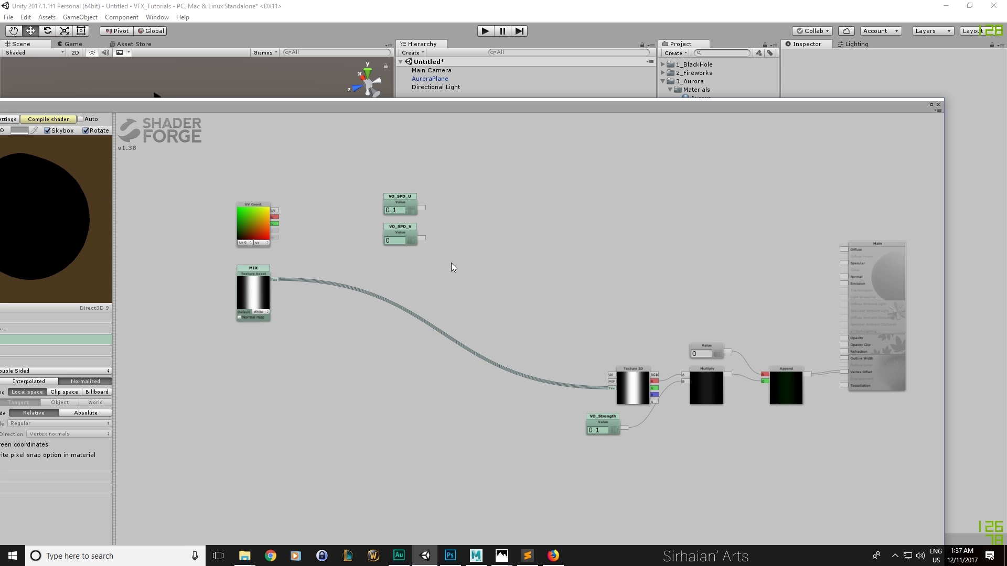
{"action": "key", "text": "a"}
{"action": "left_click", "coordinate": [519, 269]}
{"action": "key", "text": "Delete"}
{"action": "right_click", "coordinate": [519, 269]}
{"action": "left_click", "coordinate": [518, 281]}
{"action": "left_click_drag", "start_coordinate": [483, 232], "coordinate": [480, 228]}
{"action": "left_click", "coordinate": [479, 246]}
{"action": "left_click_drag", "start_coordinate": [423, 209], "coordinate": [455, 213]}
{"action": "left_click_drag", "start_coordinate": [423, 239], "coordinate": [457, 220]}
{"action": "left_click_drag", "start_coordinate": [479, 225], "coordinate": [458, 222]}
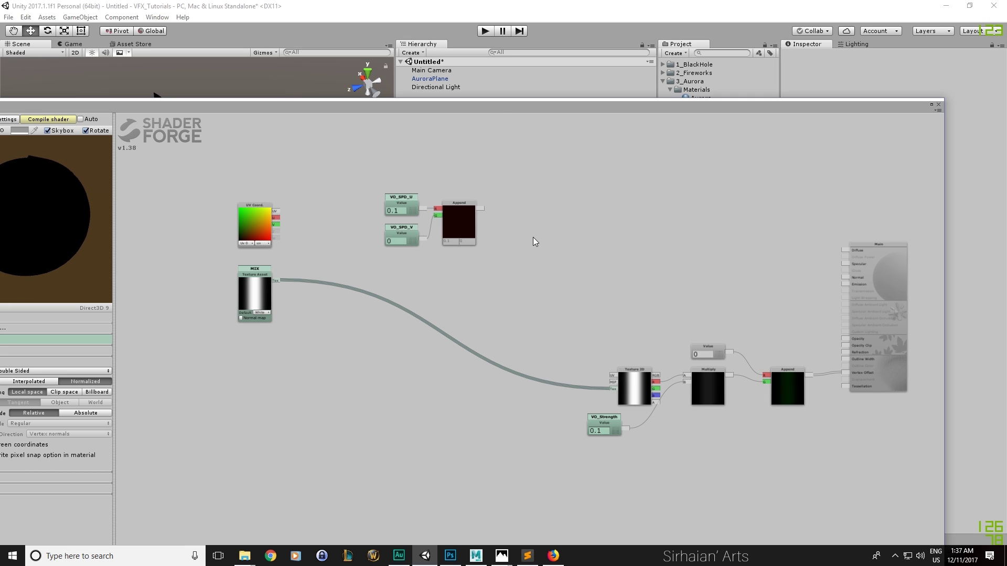
Add a Time node and place it below VO_SPD_V
{"action": "right_click", "coordinate": [537, 258]}
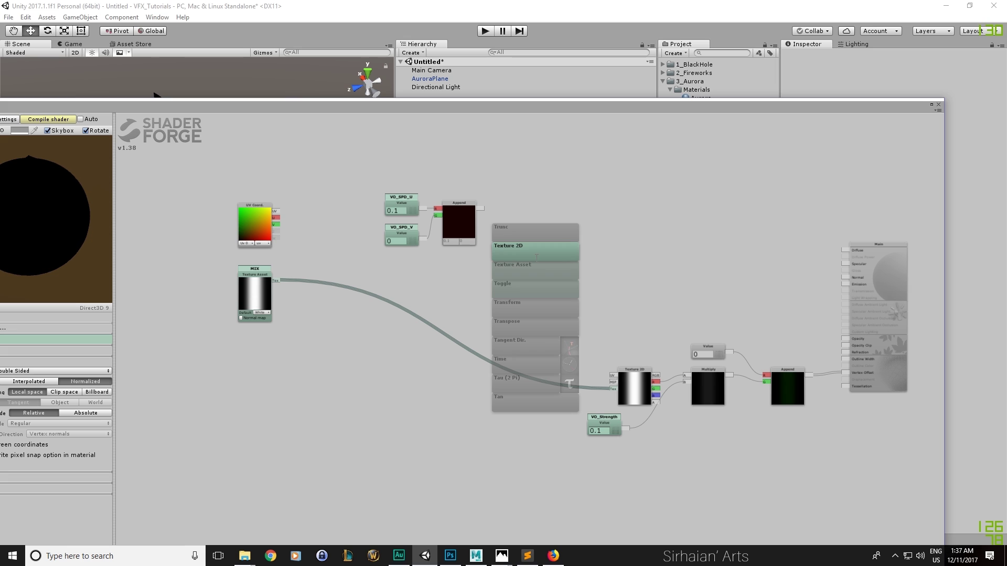
{"action": "left_click", "coordinate": [523, 335]}
{"action": "left_click_drag", "start_coordinate": [519, 360], "coordinate": [415, 268]}
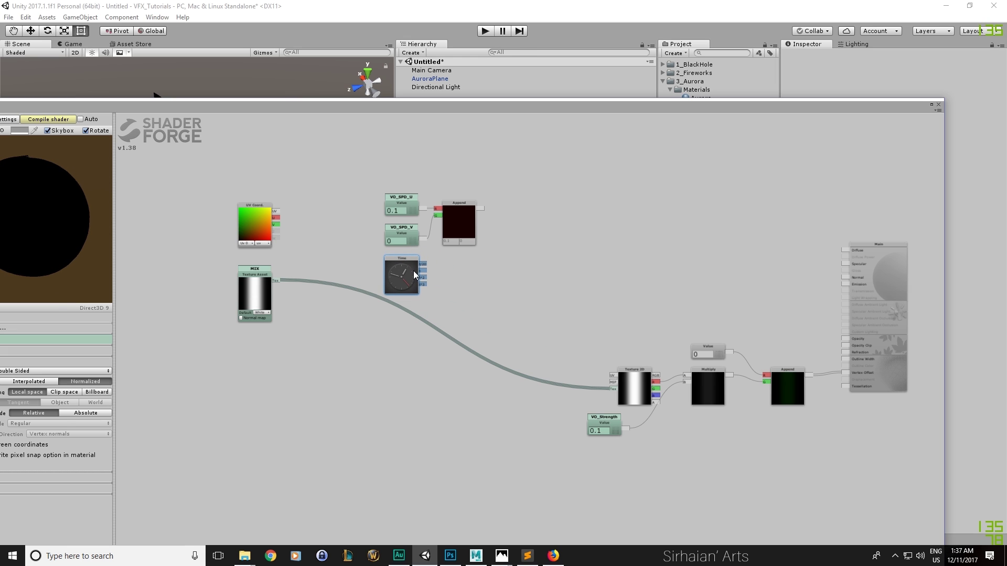
Add a Multiply node after the speed Append, multiplying the Append output by the Time node's t output
{"action": "right_click", "coordinate": [537, 271]}
{"action": "left_click", "coordinate": [537, 270]}
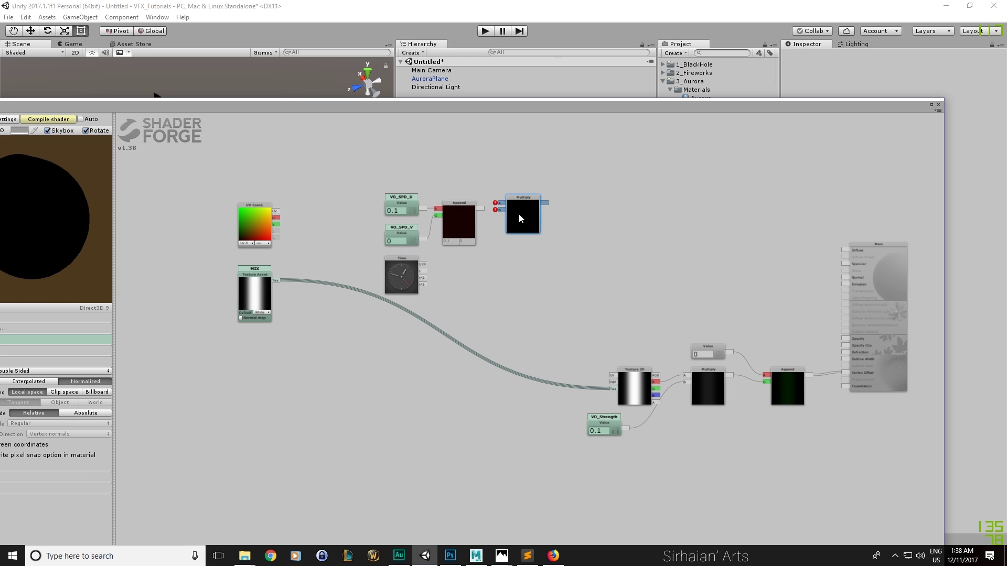
{"action": "left_click", "coordinate": [502, 285]}
{"action": "left_click_drag", "start_coordinate": [424, 271], "coordinate": [470, 270]}
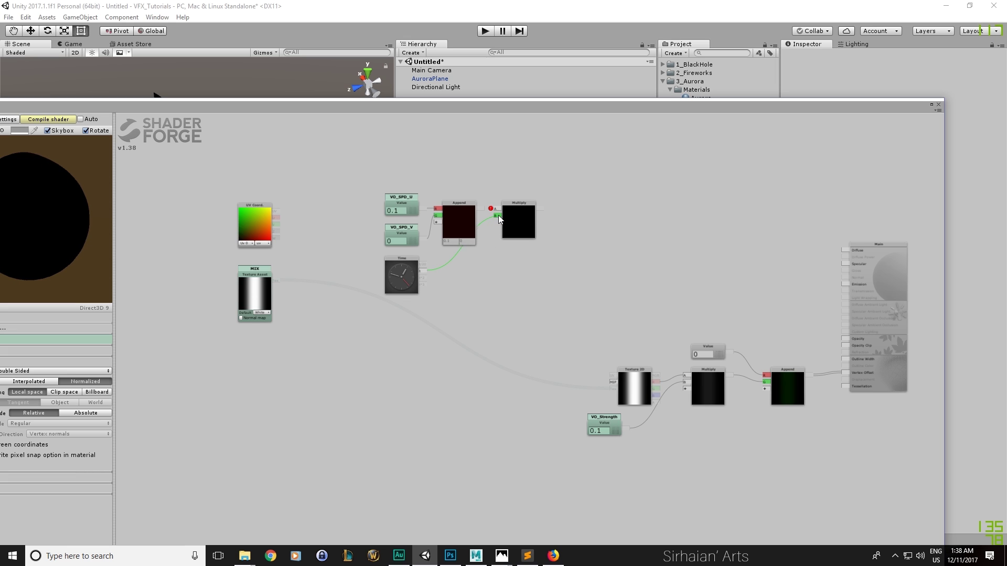
{"action": "left_click_drag", "start_coordinate": [498, 215], "coordinate": [498, 215]}
{"action": "left_click_drag", "start_coordinate": [480, 209], "coordinate": [495, 209]}
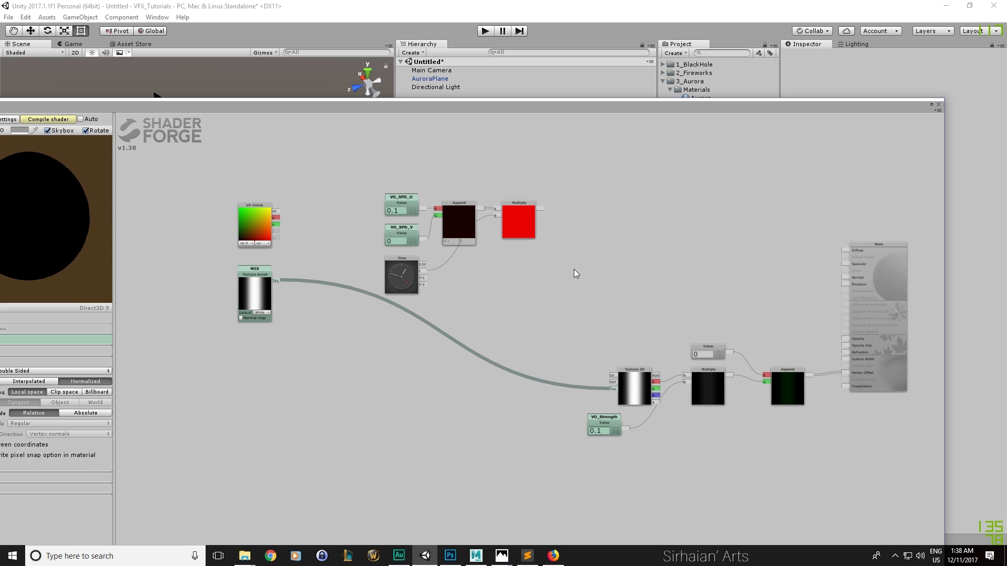
Add an Add node that sums UV Coord and the time Multiply, and feed it into Texture 2D's UV input
{"action": "key", "text": "a"}
{"action": "left_click", "coordinate": [589, 263]}
{"action": "left_click_drag", "start_coordinate": [584, 276], "coordinate": [575, 232]}
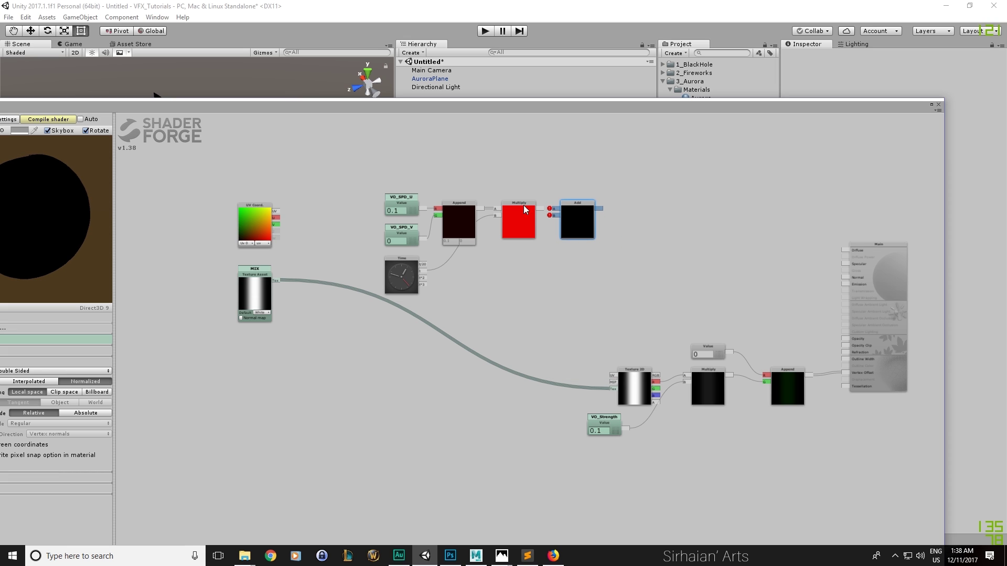
{"action": "left_click_drag", "start_coordinate": [275, 212], "coordinate": [555, 210]}
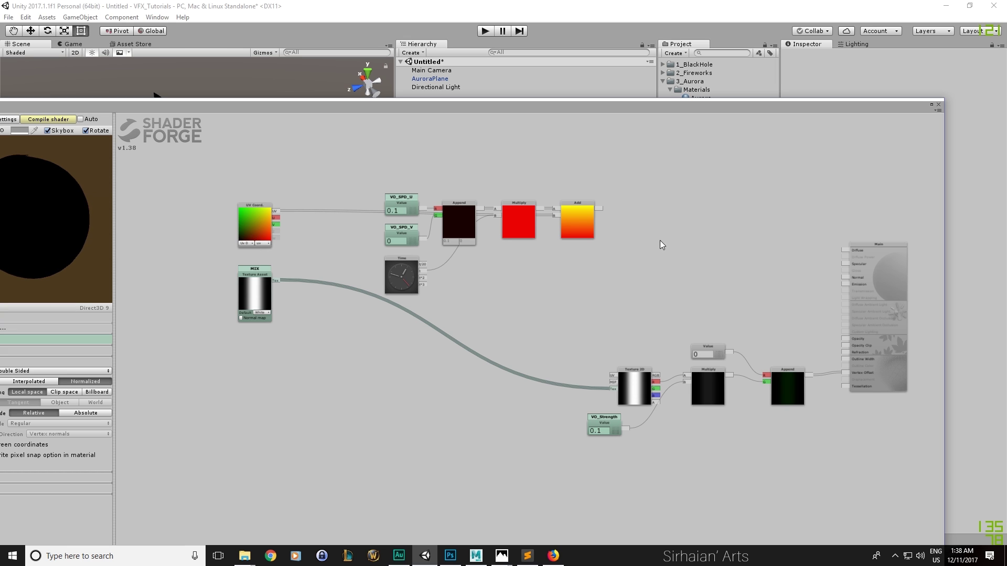
{"action": "left_click_drag", "start_coordinate": [604, 207], "coordinate": [612, 375]}
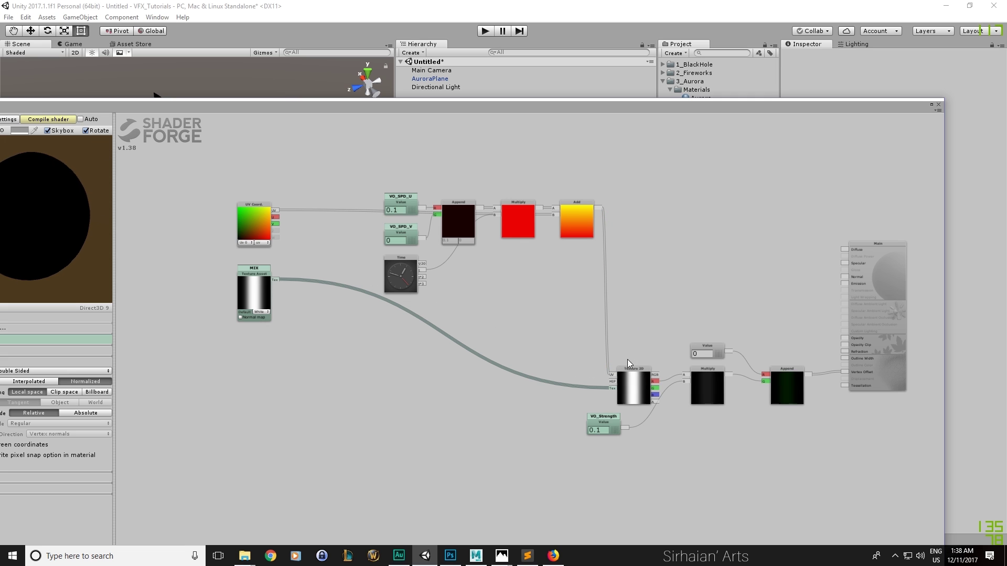
Compile the shader and check the panning vertex offset on AuroraPlane in the scene from several angles
{"action": "left_click_drag", "start_coordinate": [93, 108], "coordinate": [171, 114]}
{"action": "left_click", "coordinate": [82, 126]}
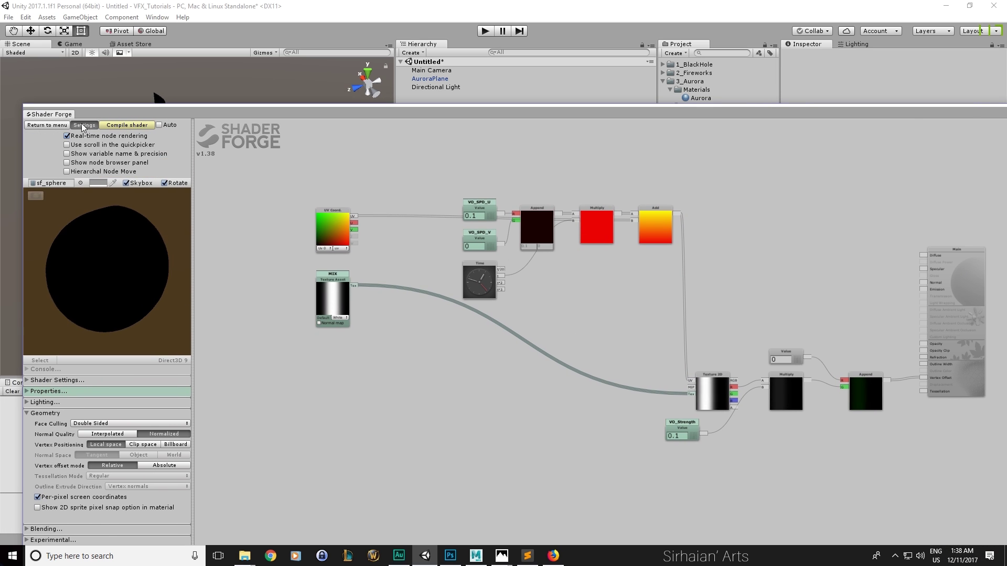
{"action": "left_click", "coordinate": [84, 125]}
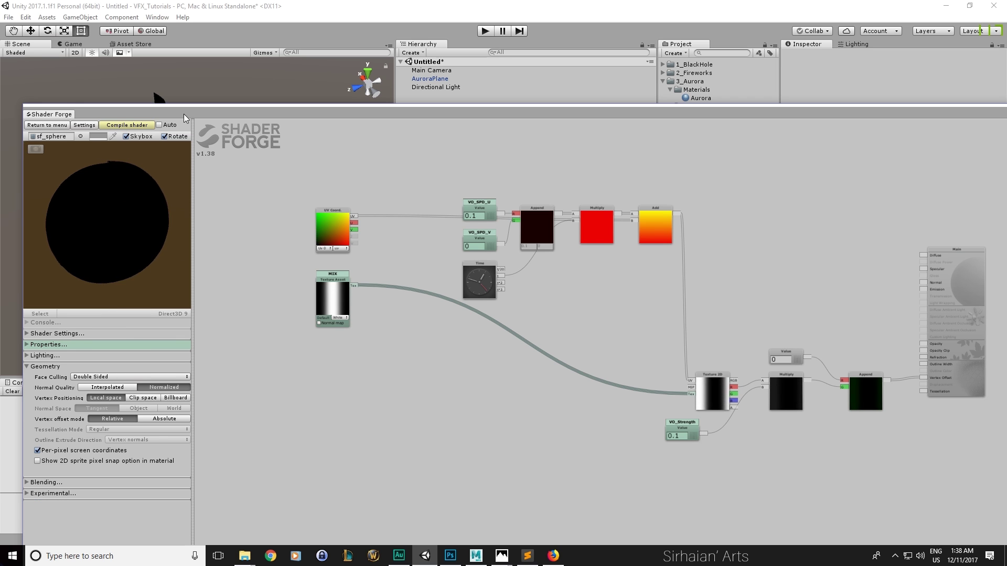
{"action": "left_click_drag", "start_coordinate": [183, 118], "coordinate": [143, 102]}
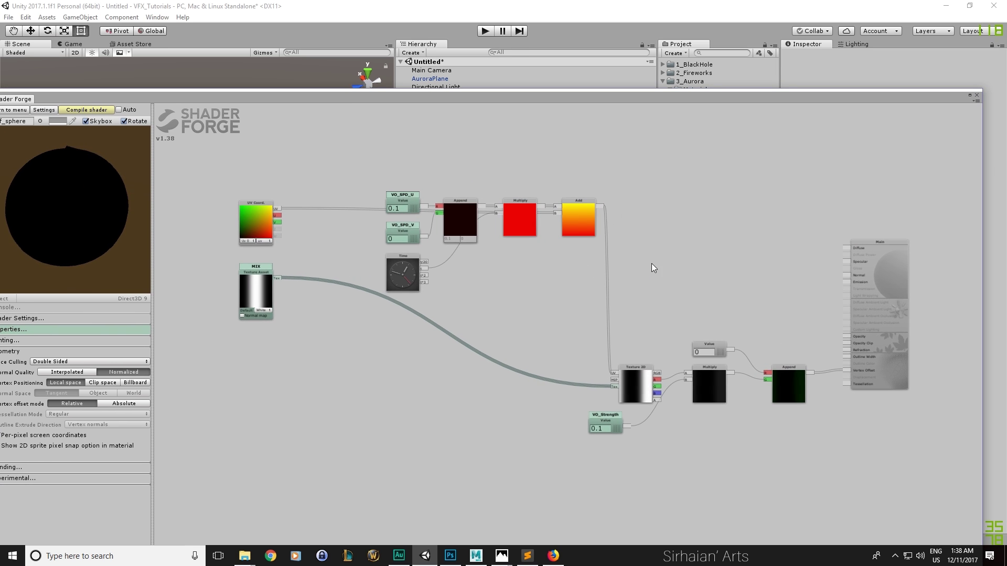
{"action": "left_click_drag", "start_coordinate": [652, 263], "coordinate": [647, 270]}
{"action": "left_click", "coordinate": [97, 109]}
{"action": "left_click_drag", "start_coordinate": [126, 97], "coordinate": [151, 343]}
{"action": "left_click_drag", "start_coordinate": [245, 227], "coordinate": [230, 228], "text": "alt"}
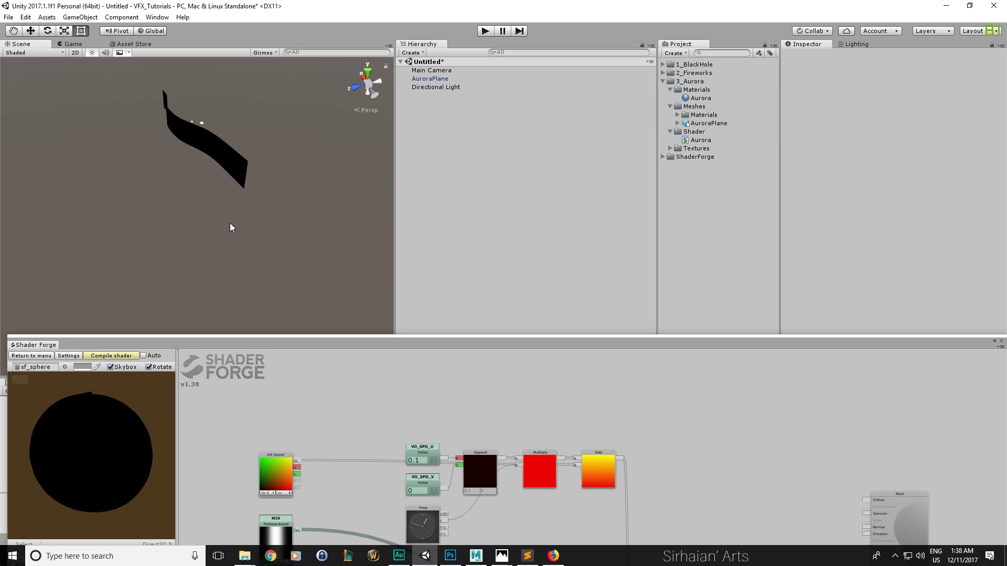
{"action": "right_click_drag", "start_coordinate": [231, 227], "coordinate": [252, 254]}
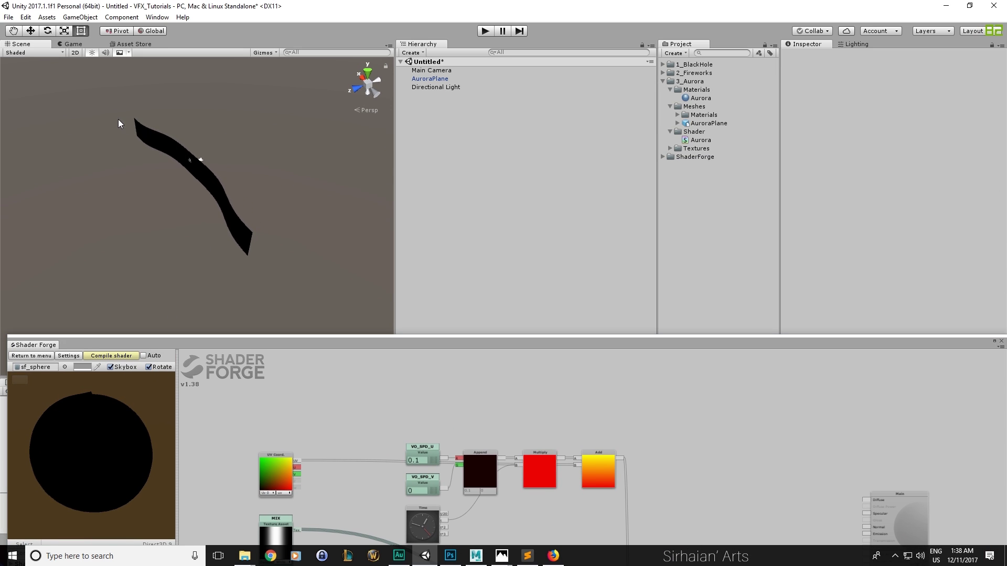
{"action": "right_click_drag", "start_coordinate": [248, 262], "coordinate": [278, 267]}
Move the speed, Time, Append, Multiply, Add and Texture 2D nodes together to below the MIX texture asset
{"action": "left_click_drag", "start_coordinate": [314, 343], "coordinate": [316, 163]}
{"action": "middle_click_drag", "start_coordinate": [626, 311], "coordinate": [606, 284]}
{"action": "left_click_drag", "start_coordinate": [367, 208], "coordinate": [601, 364], "text": "alt"}
{"action": "middle_click_drag", "start_coordinate": [601, 364], "coordinate": [597, 323]}
{"action": "left_click_drag", "start_coordinate": [576, 234], "coordinate": [574, 398]}
{"action": "left_click", "coordinate": [633, 391], "text": "shift"}
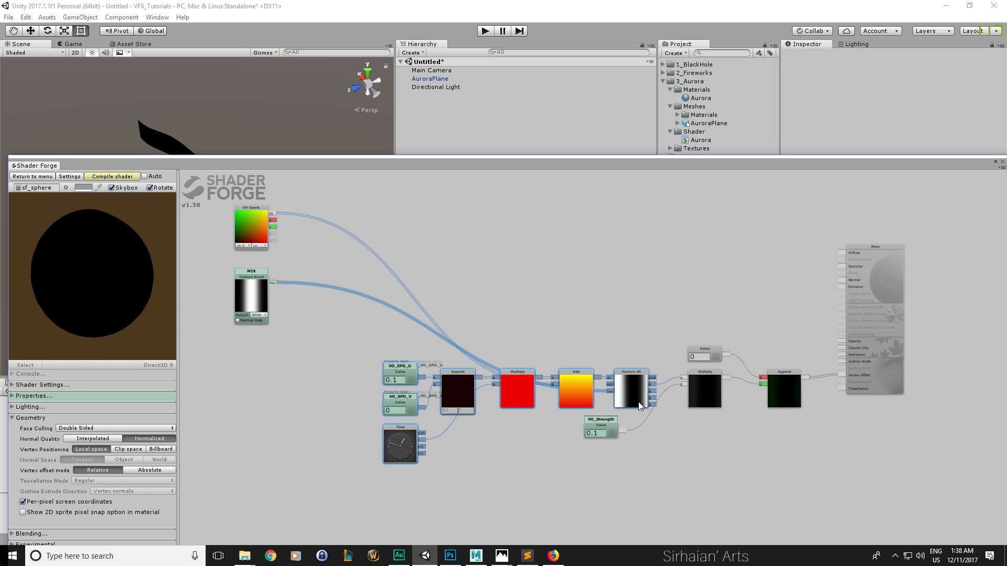
{"action": "left_click_drag", "start_coordinate": [638, 402], "coordinate": [464, 474]}
{"action": "left_click_drag", "start_coordinate": [505, 402], "coordinate": [540, 361]}
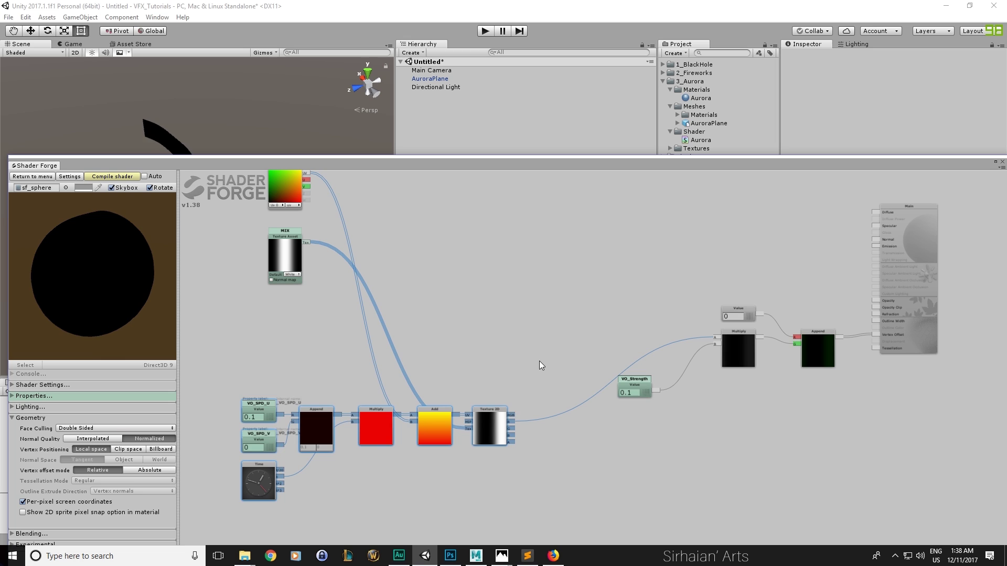
{"action": "left_click_drag", "start_coordinate": [472, 360], "coordinate": [502, 338]}
{"action": "left_click_drag", "start_coordinate": [247, 341], "coordinate": [528, 494], "text": "alt"}
{"action": "left_click_drag", "start_coordinate": [512, 409], "coordinate": [518, 427]}
{"action": "left_click", "coordinate": [524, 372]}
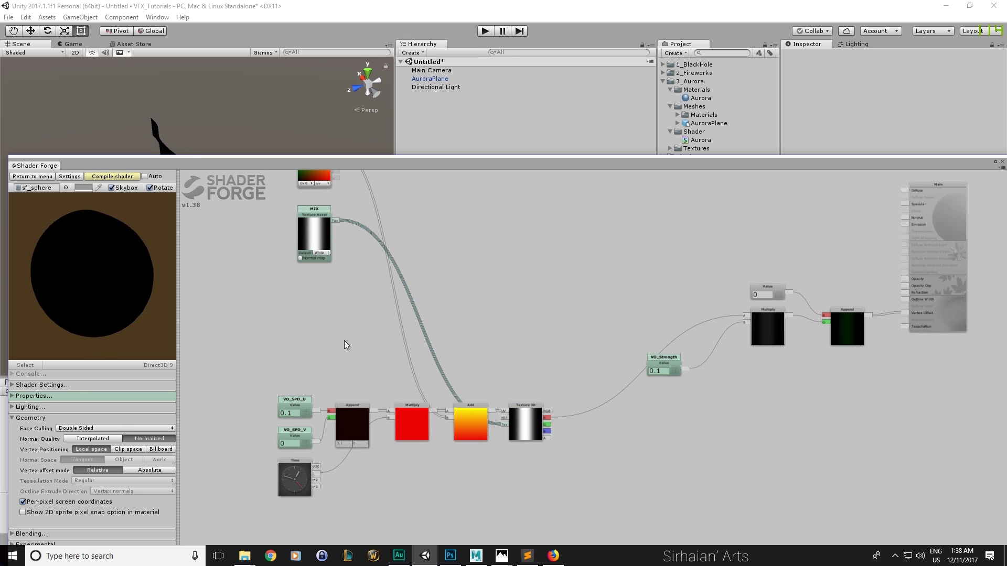
Move the final Multiply and Append closer to Main, placing VO_Strength under Multiply and the 0 Value node under Append
{"action": "left_click_drag", "start_coordinate": [272, 371], "coordinate": [263, 376]}
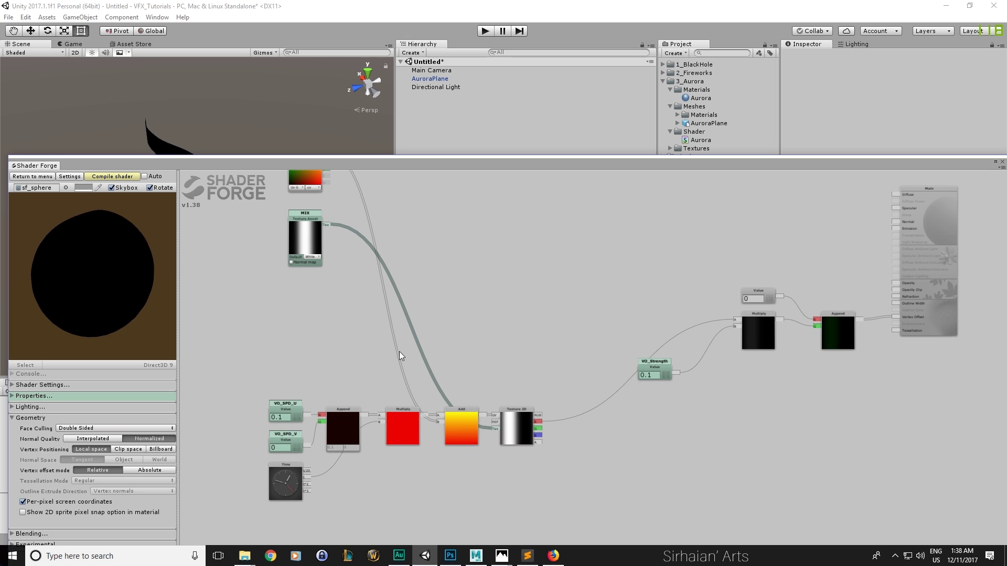
{"action": "left_click_drag", "start_coordinate": [533, 274], "coordinate": [464, 297]}
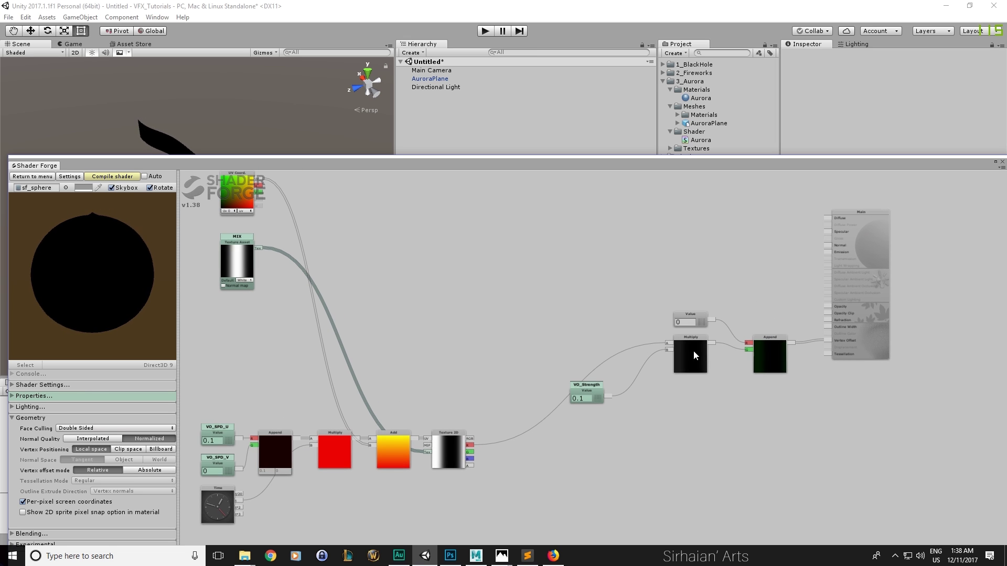
{"action": "left_click_drag", "start_coordinate": [543, 289], "coordinate": [777, 406]}
{"action": "left_click_drag", "start_coordinate": [771, 362], "coordinate": [726, 398]}
{"action": "left_click", "coordinate": [739, 351]}
{"action": "left_click_drag", "start_coordinate": [611, 438], "coordinate": [718, 440]}
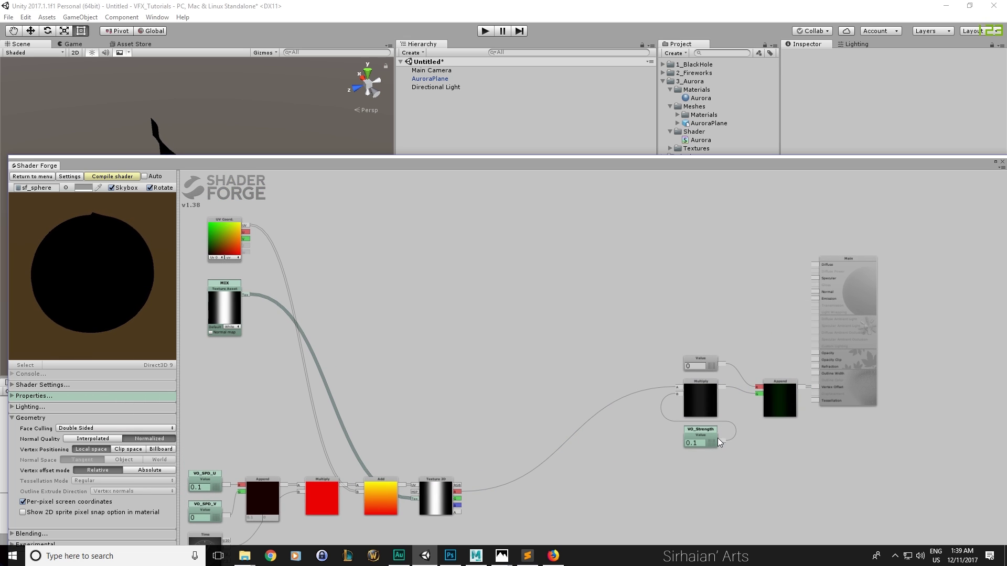
{"action": "left_click_drag", "start_coordinate": [713, 363], "coordinate": [791, 435]}
{"action": "middle_click_drag", "start_coordinate": [541, 307], "coordinate": [562, 307]}
Move the Shader Forge window down to uncover the scene and check the waving AuroraPlane from another angle
{"action": "left_click_drag", "start_coordinate": [118, 171], "coordinate": [119, 172]}
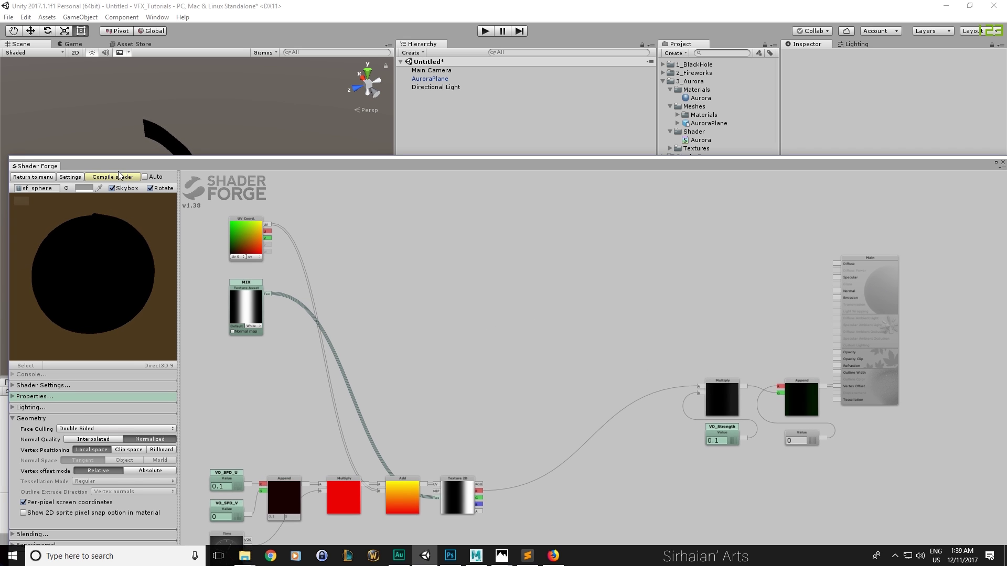
{"action": "left_click_drag", "start_coordinate": [479, 273], "coordinate": [494, 268]}
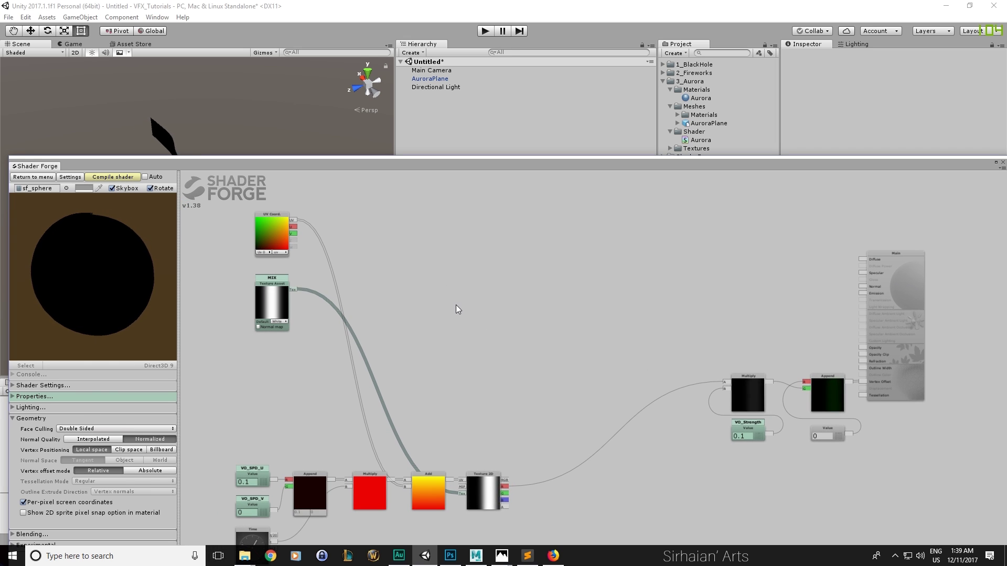
{"action": "left_click_drag", "start_coordinate": [348, 165], "coordinate": [433, 308]}
{"action": "left_click_drag", "start_coordinate": [342, 279], "coordinate": [347, 206], "text": "alt"}
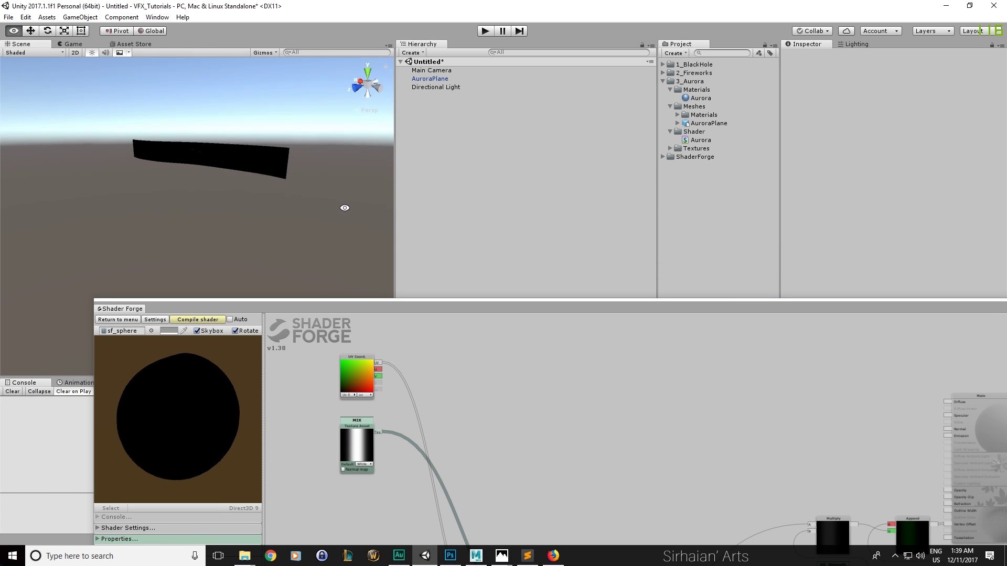
Switch to Firefox and look through the open aurora borealis reference images for the shape and brightness of the light bands
{"action": "left_click", "coordinate": [553, 556]}
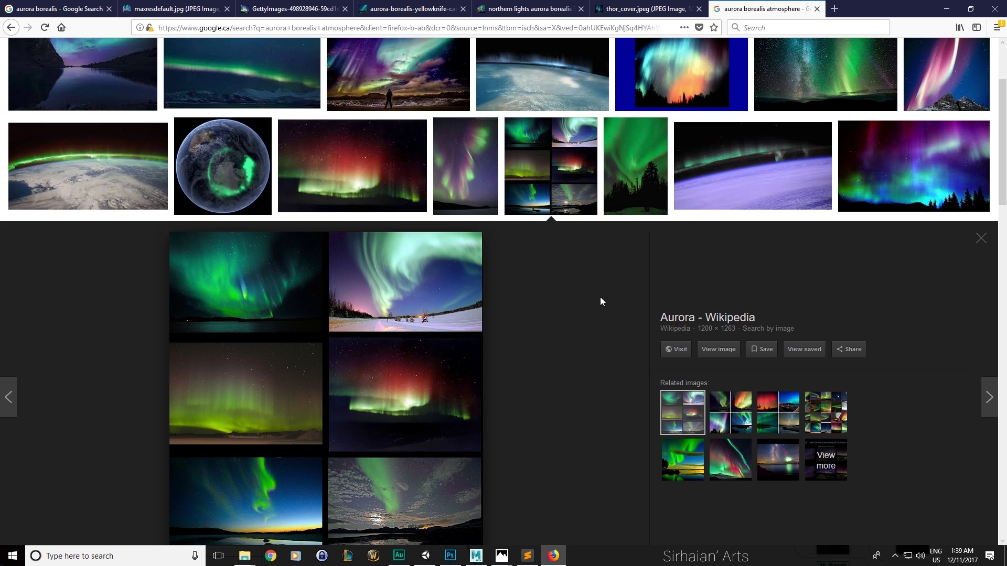
{"action": "scroll", "coordinate": [600, 299], "scroll_direction": "up", "scroll_amount": 4}
{"action": "left_click", "coordinate": [614, 9]}
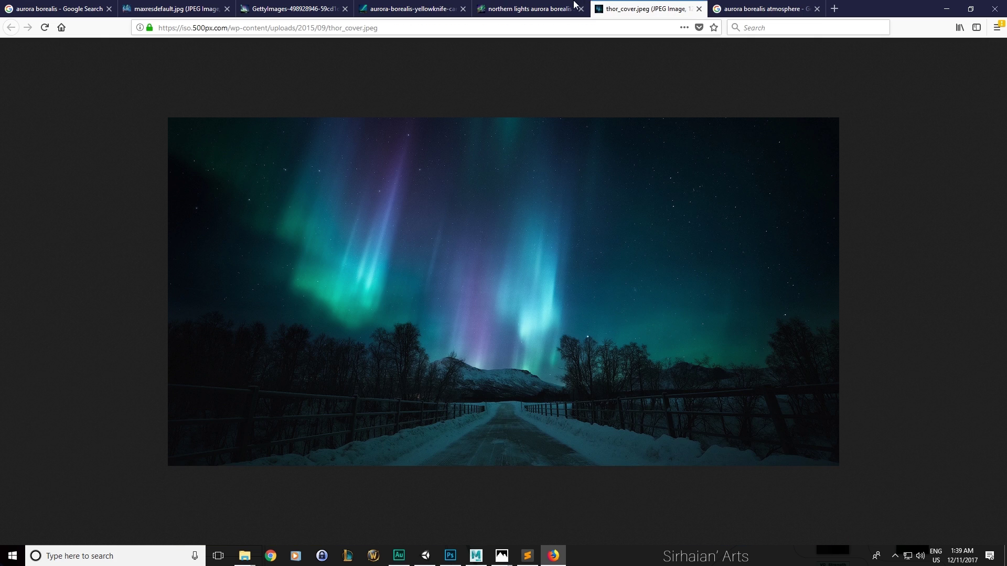
{"action": "left_click", "coordinate": [539, 4]}
{"action": "left_click", "coordinate": [404, 5]}
{"action": "left_click", "coordinate": [297, 4]}
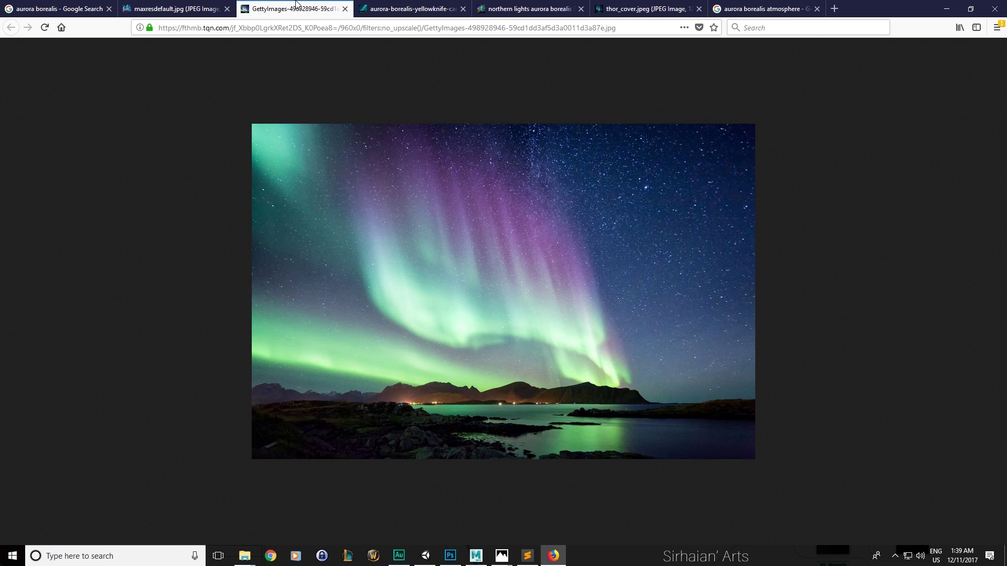
{"action": "left_click", "coordinate": [201, 5]}
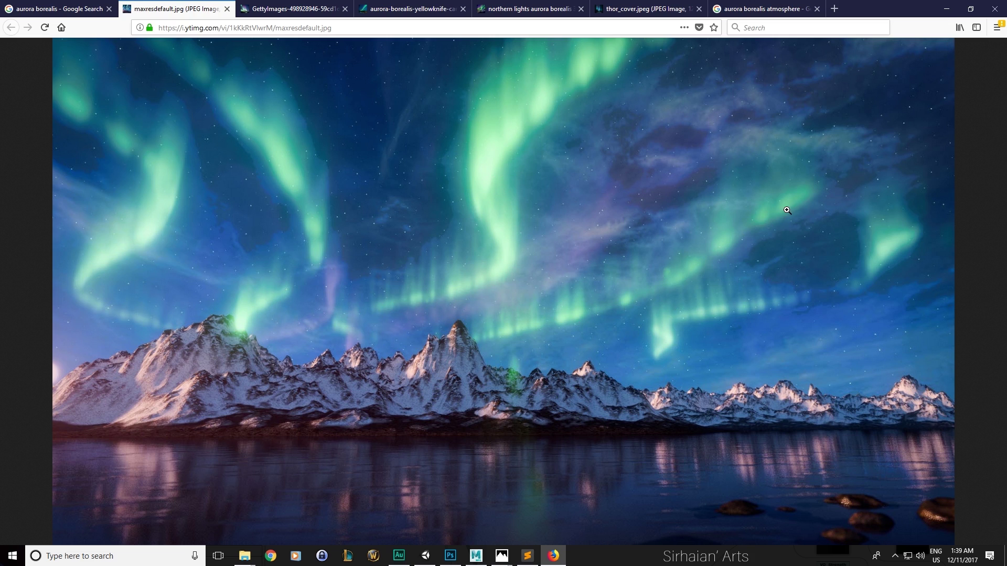
Switch to Photoshop and create a new white document of 7.111 × 7.111 in at 72 pixels/inch
{"action": "key", "text": "alt+Tab"}
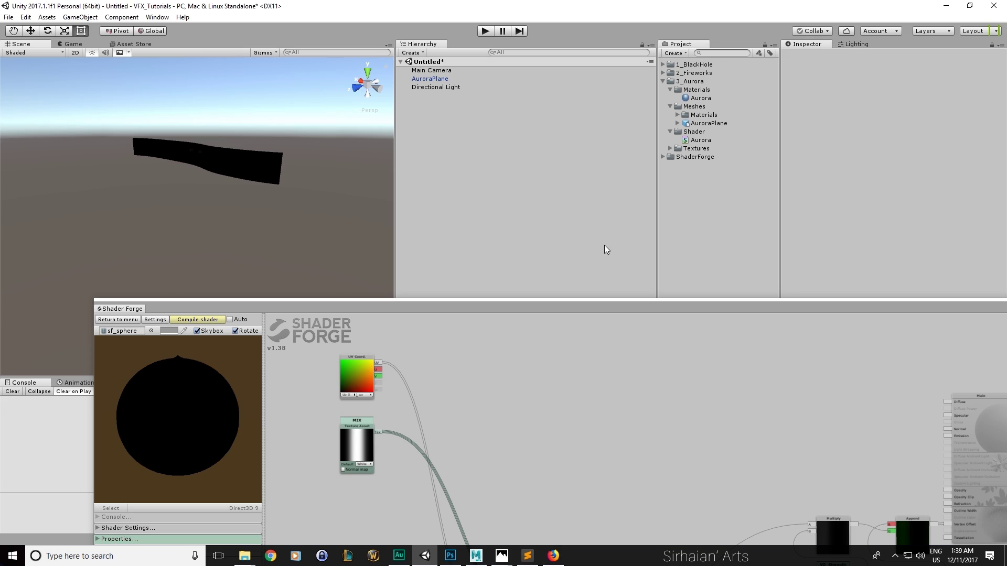
{"action": "left_click_drag", "start_coordinate": [568, 309], "coordinate": [508, 187]}
{"action": "left_click", "coordinate": [450, 555]}
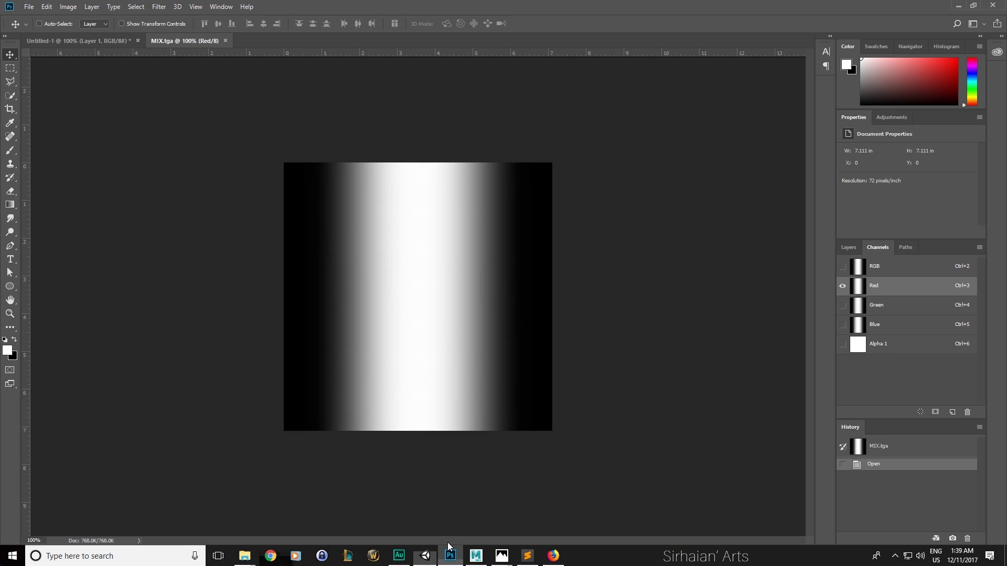
{"action": "left_click", "coordinate": [84, 40]}
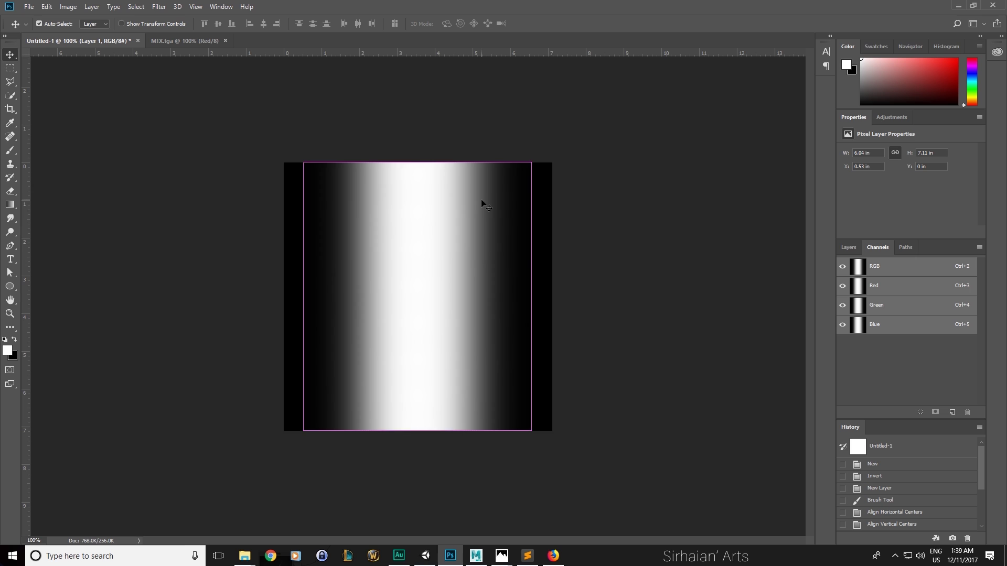
{"action": "key", "text": "ctrl+n"}
{"action": "double_click", "coordinate": [280, 215]}
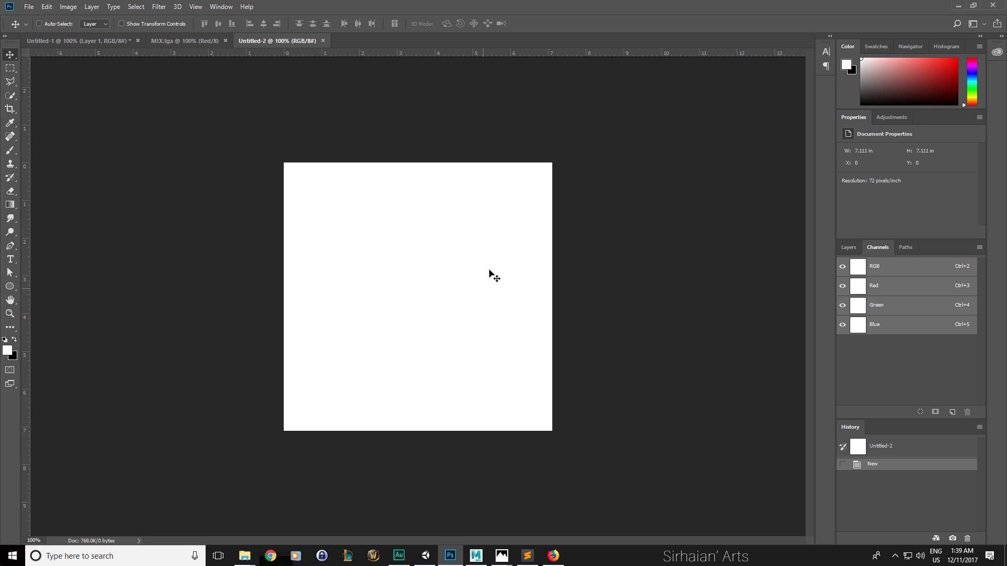
Invert the background to black and add a new empty layer named Layer 1
{"action": "key", "text": "ctrl+i"}
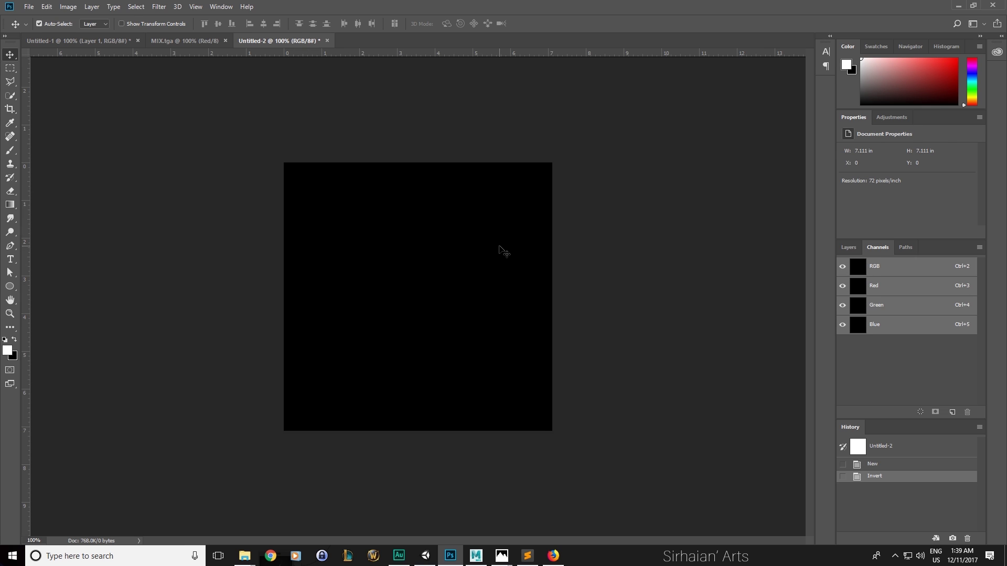
{"action": "key", "text": "ctrl+shift+n"}
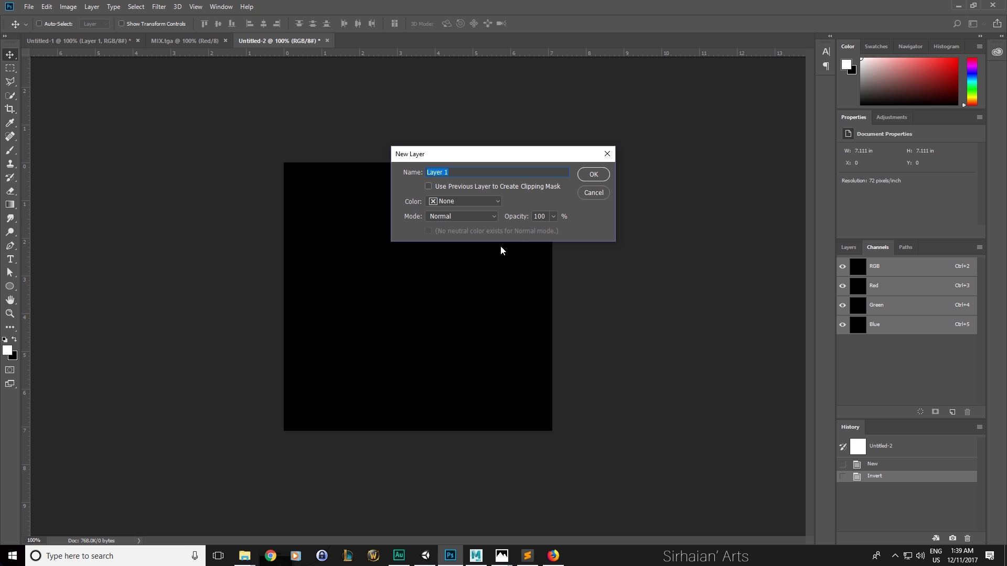
{"action": "key", "text": "Return"}
{"action": "left_click", "coordinate": [845, 248]}
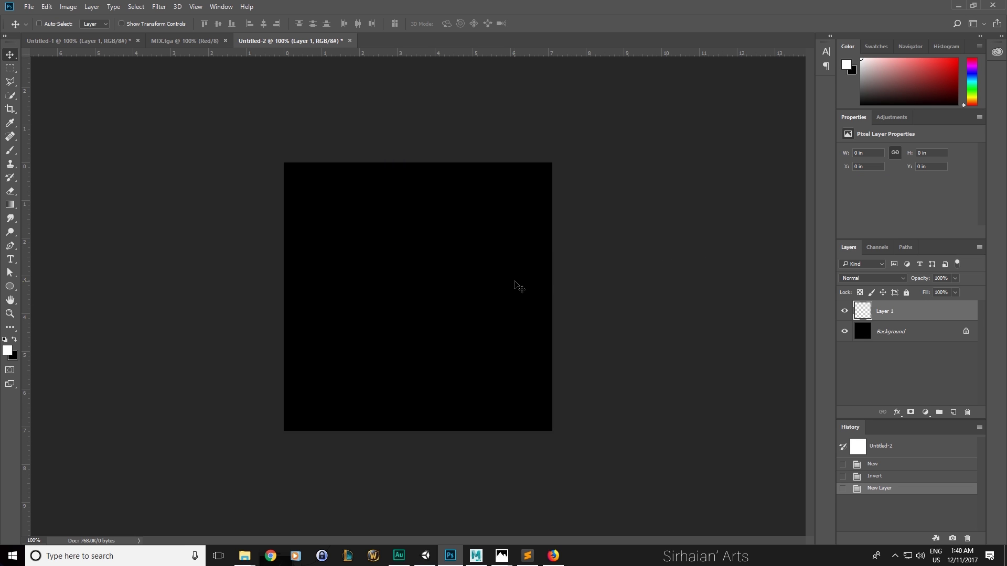
{"action": "key", "text": "b"}
{"action": "right_click", "coordinate": [382, 253]}
{"action": "left_click_drag", "start_coordinate": [481, 313], "coordinate": [481, 313]}
{"action": "left_click", "coordinate": [522, 3]}
{"action": "right_click", "coordinate": [412, 277]}
{"action": "double_click", "coordinate": [522, 8]}
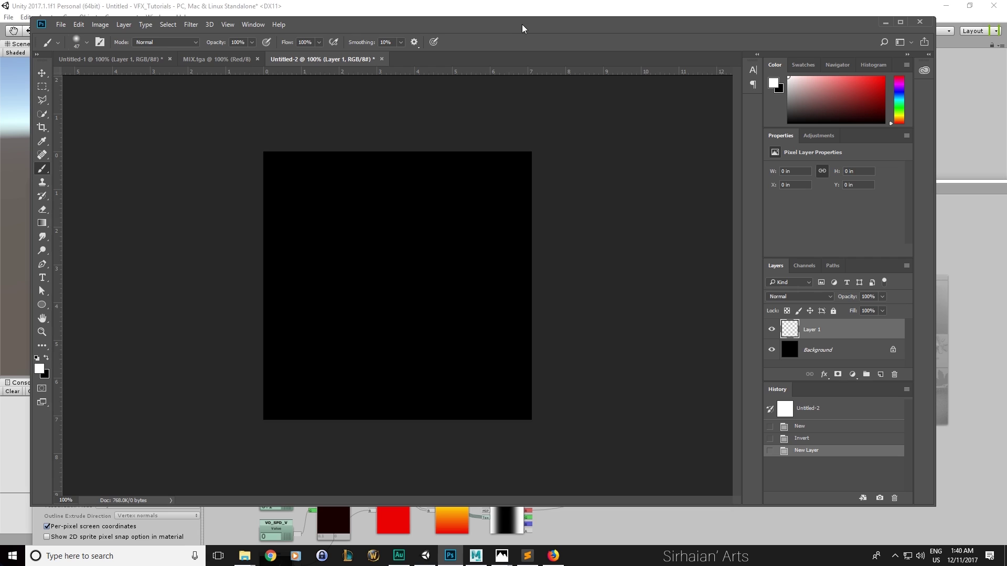
{"action": "double_click", "coordinate": [523, 26]}
Draw a four-sided polygonal lasso selection with a tall left side, a slanting upper edge and a flat base, and nudge it down slightly
{"action": "left_click", "coordinate": [10, 83]}
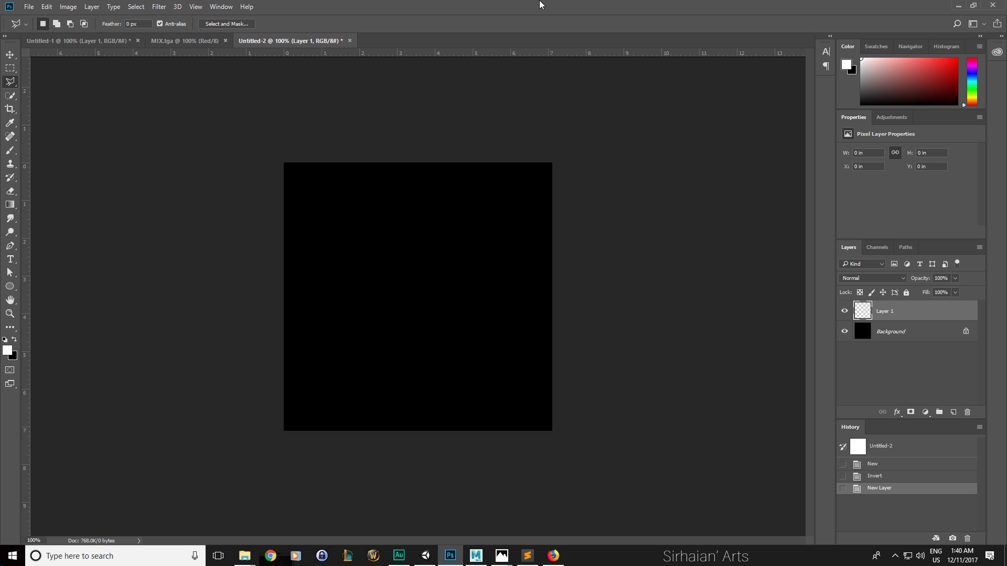
{"action": "left_click", "coordinate": [307, 193]}
{"action": "left_click", "coordinate": [307, 387]}
{"action": "left_click", "coordinate": [332, 196]}
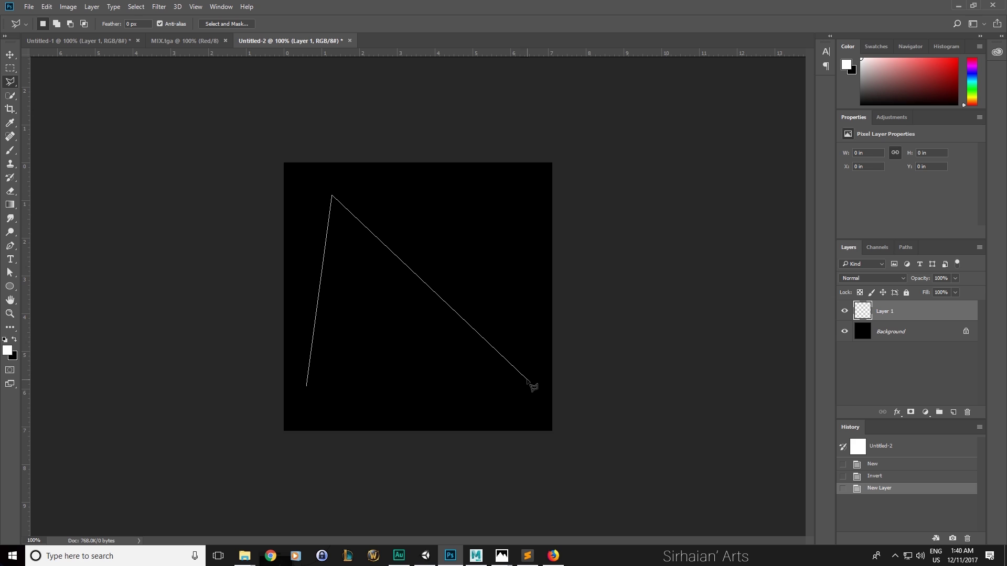
{"action": "left_click", "coordinate": [436, 260]}
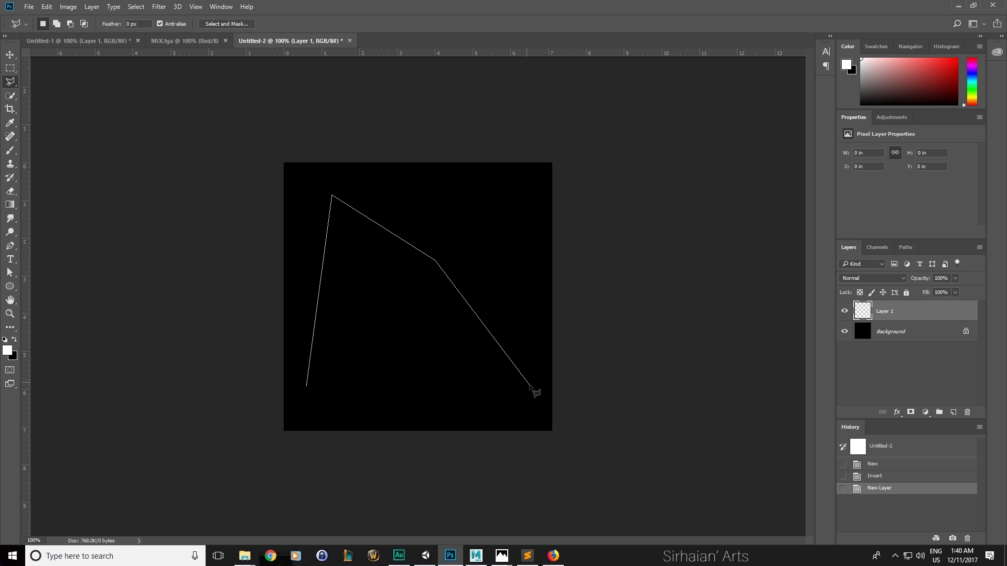
{"action": "left_click", "coordinate": [307, 390]}
{"action": "left_click_drag", "start_coordinate": [422, 338], "coordinate": [425, 342]}
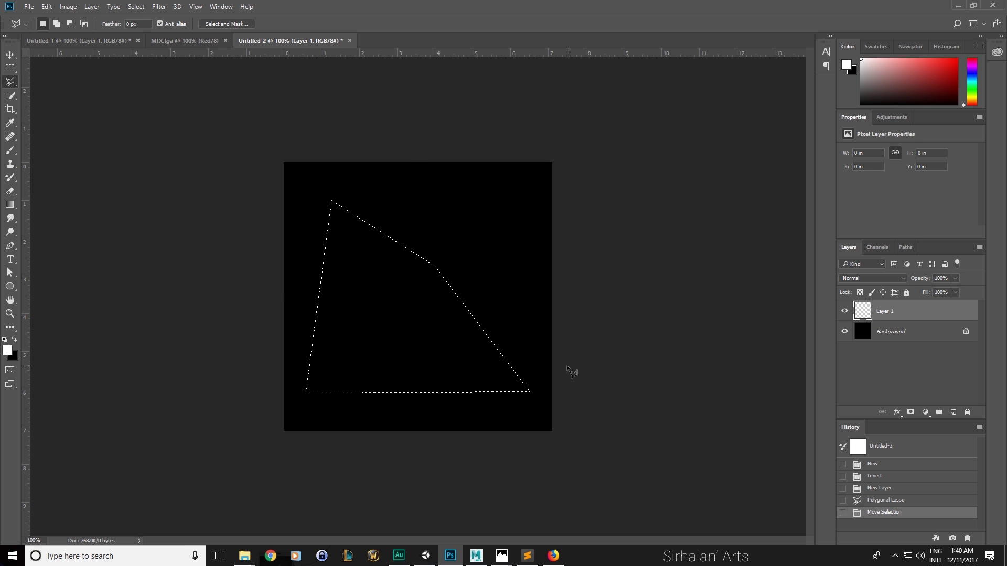
Fill the lasso selection with white on Layer 1 and deselect it
{"action": "key", "text": "x"}
{"action": "key", "text": "ctrl+BackSpace"}
{"action": "key", "text": "ctrl+d"}
Scale the white shape down proportionally about its centre to about 5.13 × 4.42 in
{"action": "key", "text": "v"}
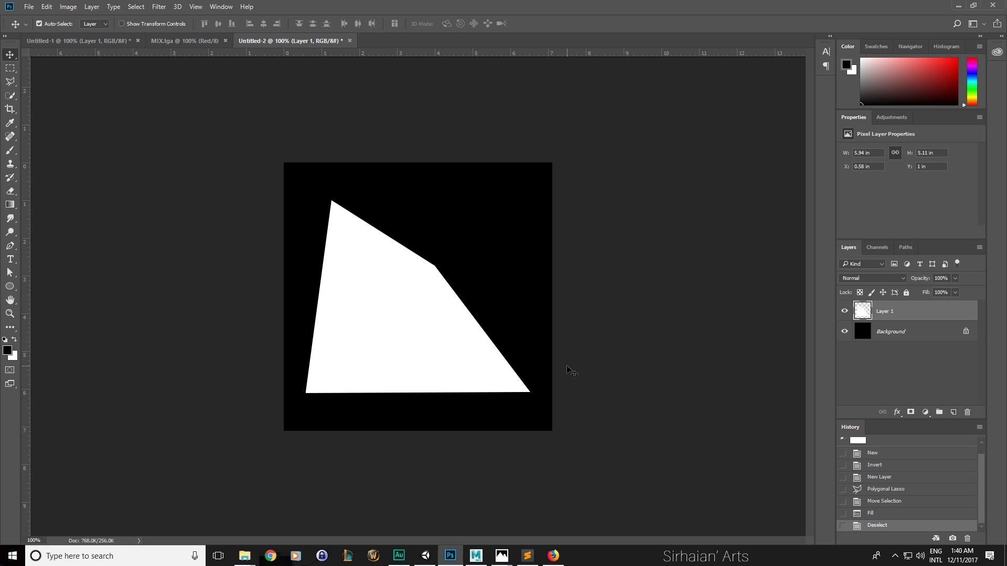
{"action": "key", "text": "ctrl+t"}
{"action": "left_click_drag", "start_coordinate": [530, 201], "coordinate": [514, 215], "text": "alt+shift"}
{"action": "key", "text": "Return"}
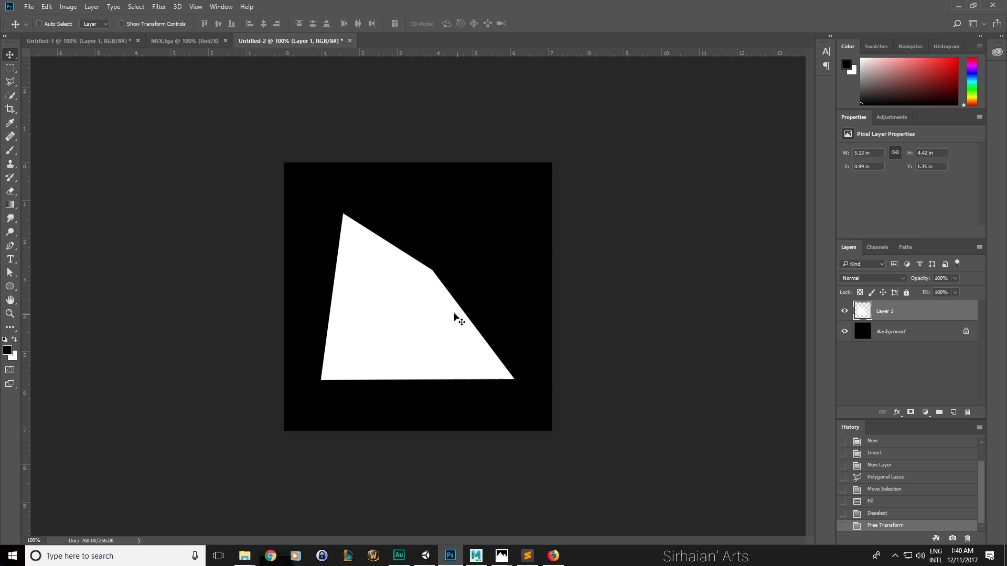
Apply a Gaussian Blur with a radius of 20.8 pixels to the white shape
{"action": "left_click", "coordinate": [159, 6]}
{"action": "mouse_move", "coordinate": [210, 124]}
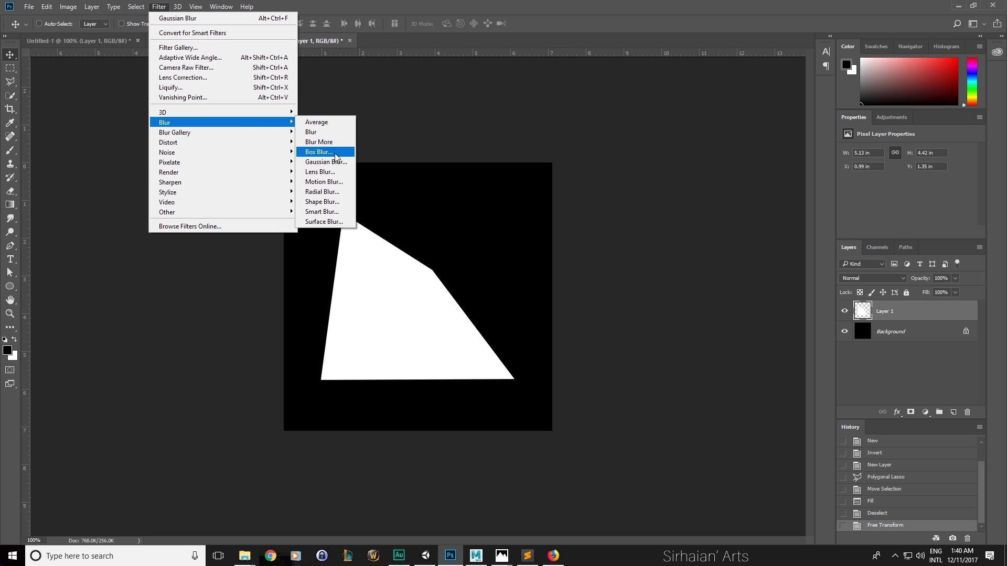
{"action": "left_click", "coordinate": [334, 161]}
{"action": "left_click_drag", "start_coordinate": [466, 288], "coordinate": [474, 285]}
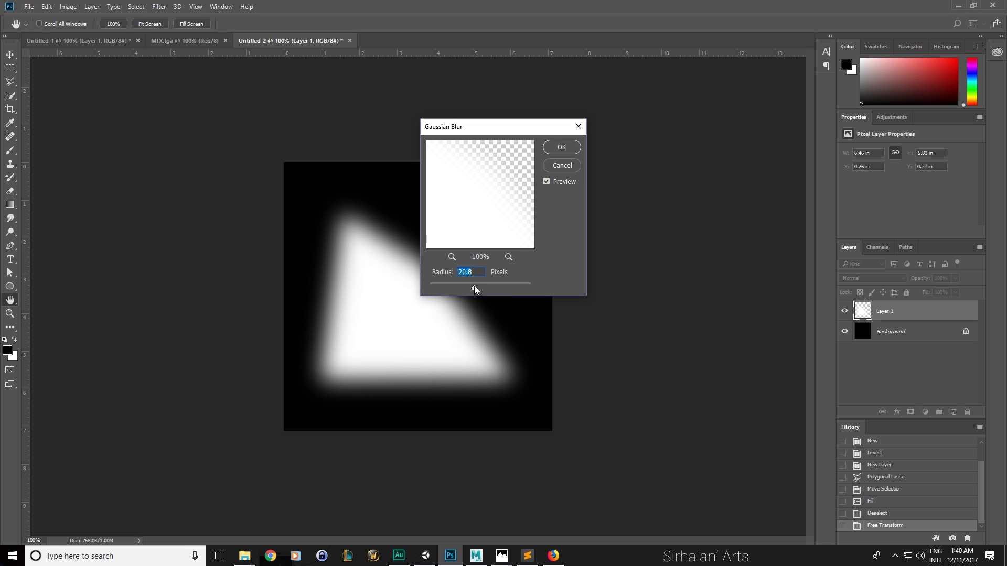
{"action": "left_click", "coordinate": [576, 151]}
{"action": "key", "text": "ctrl+t"}
{"action": "key", "text": "Escape"}
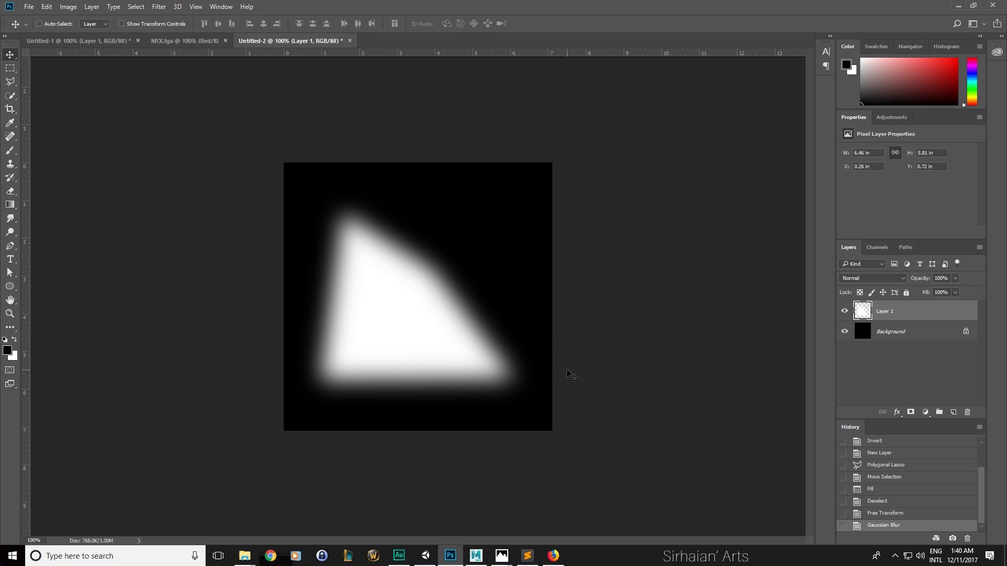
Fade the shape's slanted upper-right side with a soft 369 px eraser at 0% hardness, raising its opacity from 14% to 30%
{"action": "key", "text": "e"}
{"action": "right_click", "coordinate": [476, 336]}
{"action": "left_click", "coordinate": [589, 360]}
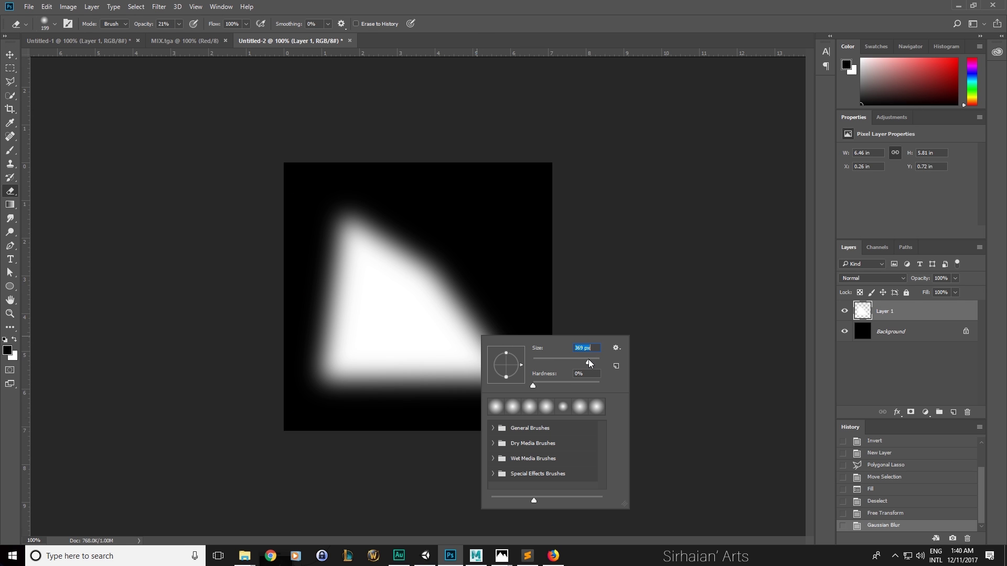
{"action": "left_click", "coordinate": [519, 30]}
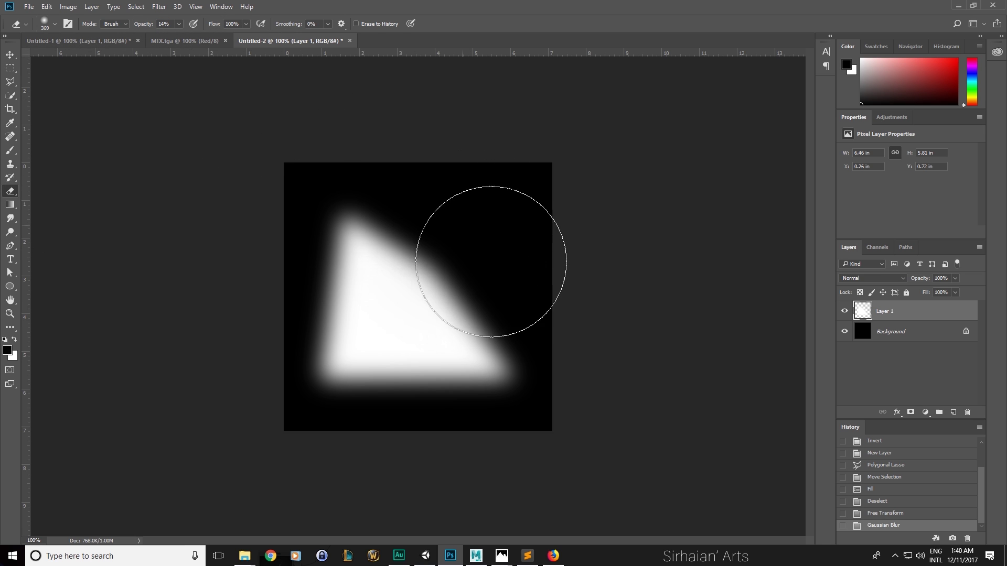
{"action": "left_click_drag", "start_coordinate": [491, 263], "coordinate": [429, 199]}
{"action": "left_click_drag", "start_coordinate": [140, 24], "coordinate": [149, 24]}
{"action": "left_click", "coordinate": [437, 250]}
{"action": "left_click", "coordinate": [516, 293]}
{"action": "left_click", "coordinate": [466, 244]}
{"action": "left_click", "coordinate": [463, 243]}
{"action": "left_click", "coordinate": [447, 291]}
{"action": "left_click", "coordinate": [471, 230]}
{"action": "left_click", "coordinate": [444, 286]}
{"action": "left_click", "coordinate": [475, 247]}
{"action": "left_click", "coordinate": [456, 294]}
{"action": "left_click", "coordinate": [561, 351]}
{"action": "mouse_move", "coordinate": [498, 255]}
{"action": "left_mouse_down"}
{"action": "mouse_move", "coordinate": [479, 164]}
{"action": "mouse_move", "coordinate": [416, 202]}
{"action": "mouse_move", "coordinate": [551, 301]}
{"action": "mouse_move", "coordinate": [594, 236]}
{"action": "left_mouse_up"}
Stretch the blurred shape on Layer 1 in height and width to about 6.72 × 6.64 in
{"action": "key", "text": "v"}
{"action": "key", "text": "ctrl+t"}
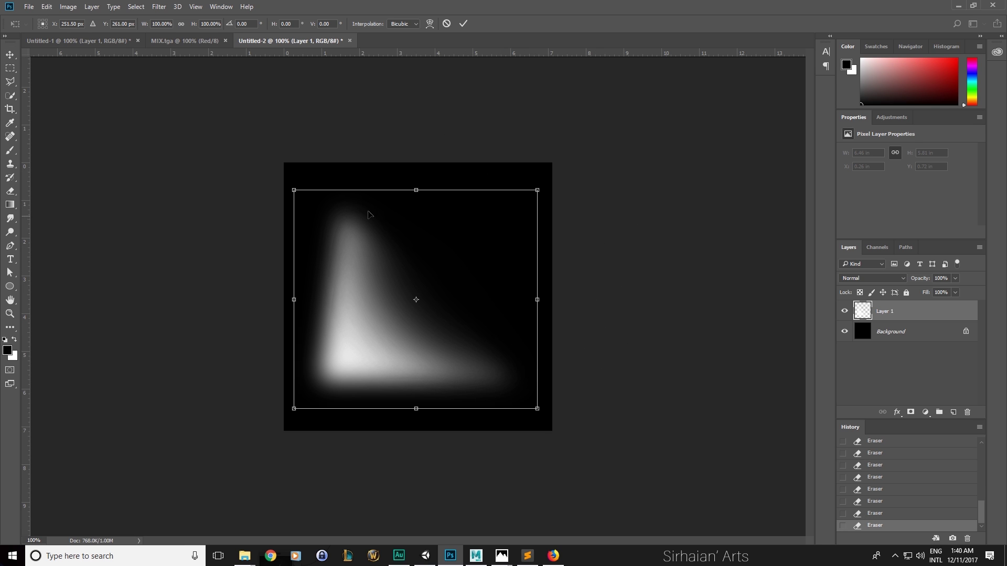
{"action": "left_click_drag", "start_coordinate": [416, 183], "coordinate": [416, 165]}
{"action": "left_click_drag", "start_coordinate": [417, 408], "coordinate": [417, 421]}
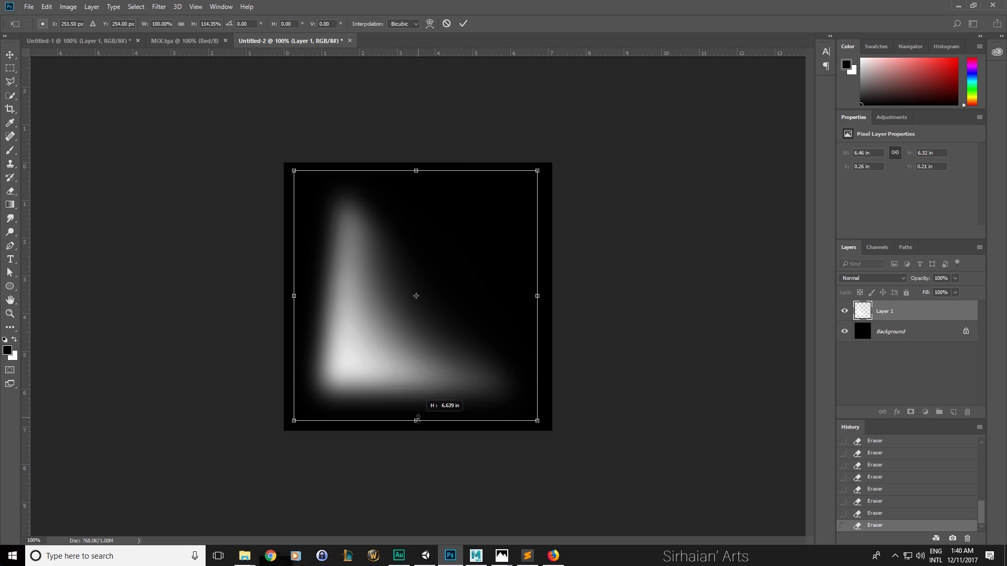
{"action": "left_click_drag", "start_coordinate": [544, 293], "coordinate": [544, 297]}
{"action": "left_click_drag", "start_coordinate": [296, 297], "coordinate": [293, 294]}
{"action": "key", "text": "Return"}
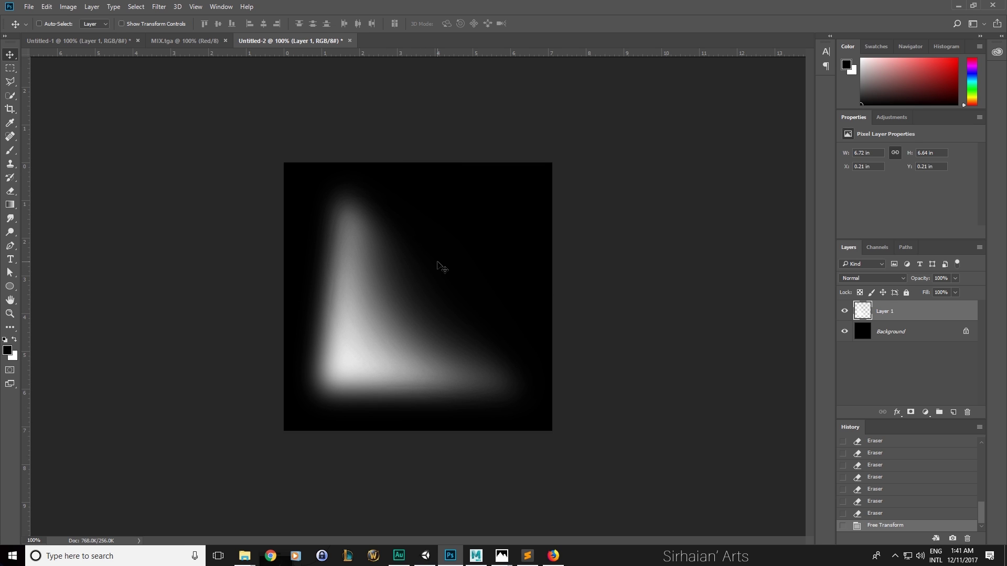
Dim the whole blurred shape with two broad eraser passes at 30% opacity
{"action": "key", "text": "e"}
{"action": "mouse_move", "coordinate": [303, 370]}
{"action": "left_mouse_down"}
{"action": "mouse_move", "coordinate": [333, 243]}
{"action": "mouse_move", "coordinate": [498, 294]}
{"action": "left_mouse_up"}
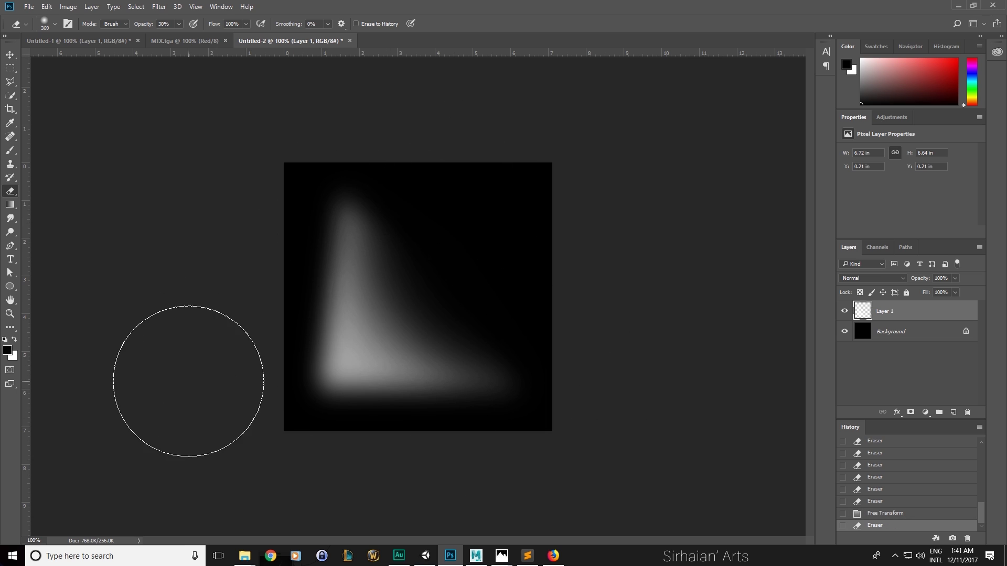
{"action": "left_click_drag", "start_coordinate": [189, 381], "coordinate": [659, 234]}
Add a new layer named Layer 2 and set up a soft white 36 px brush at 47% opacity
{"action": "key", "text": "v"}
{"action": "key", "text": "ctrl+shift+n"}
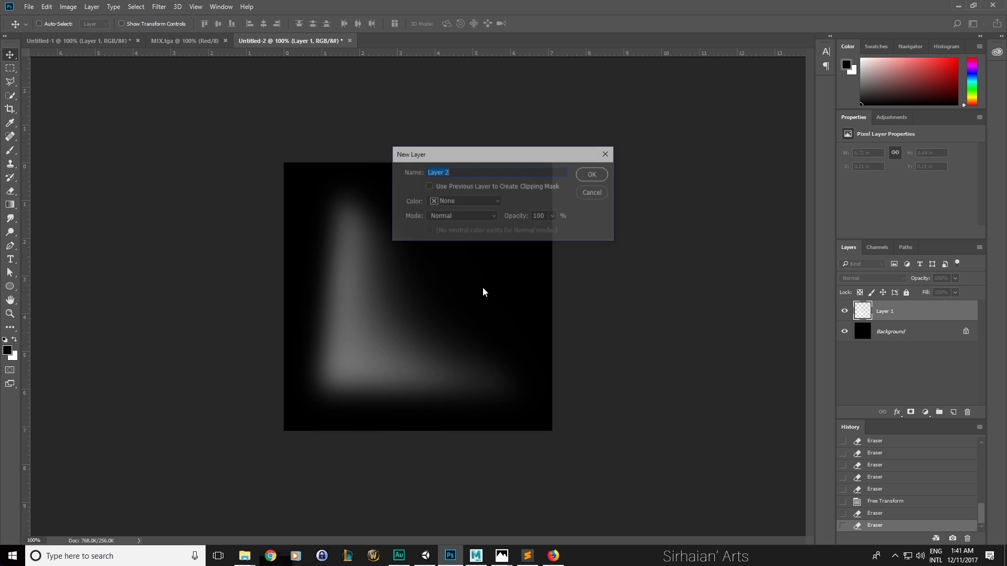
{"action": "key", "text": "Return"}
{"action": "key", "text": "b"}
{"action": "right_click", "coordinate": [400, 328]}
{"action": "left_click_drag", "start_coordinate": [464, 360], "coordinate": [459, 359]}
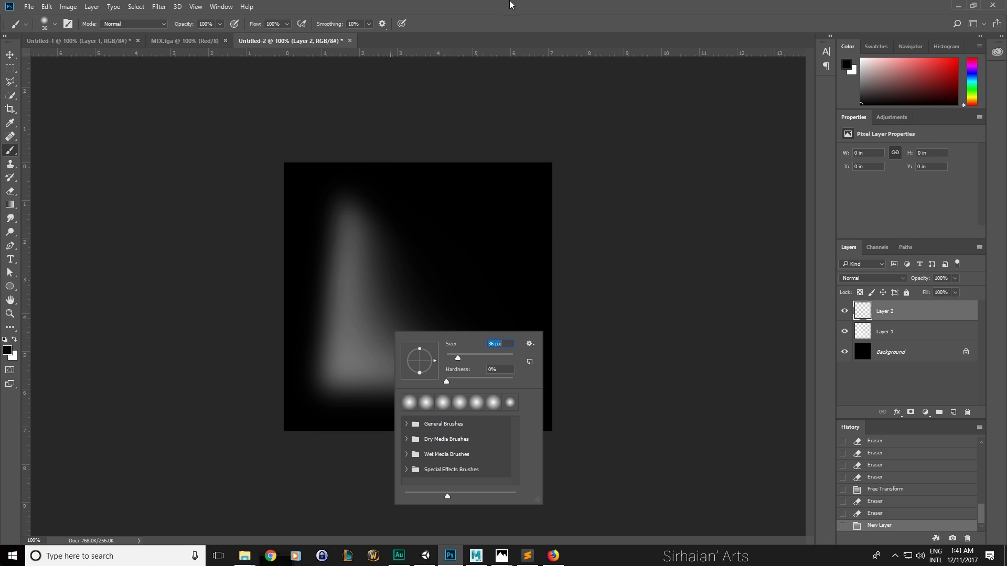
{"action": "key", "text": "Return"}
{"action": "key", "text": "x"}
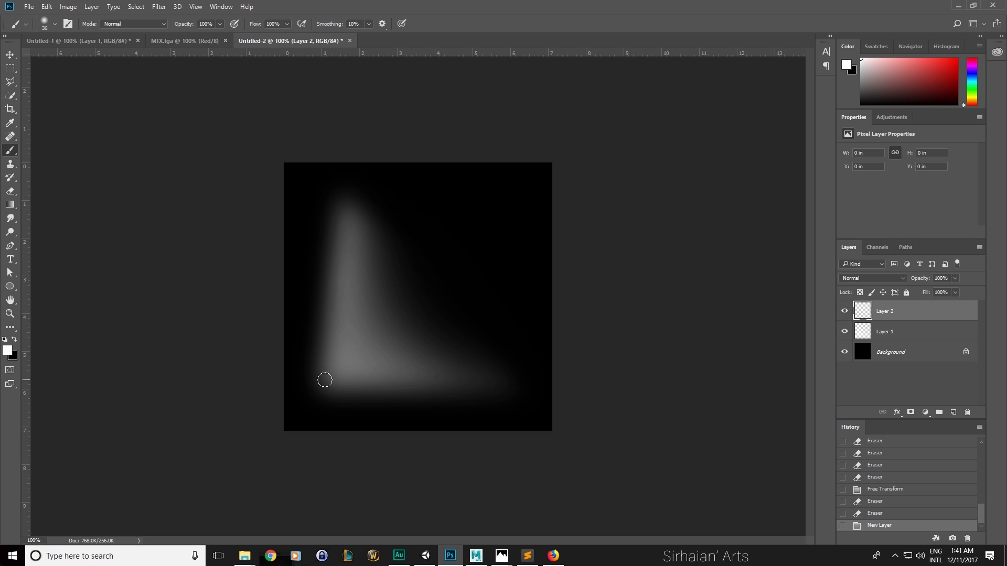
{"action": "left_click_drag", "start_coordinate": [190, 25], "coordinate": [163, 28]}
Paint two overlapping horizontal white strokes along the shape's base, forming a bar about 5.64 in wide, and position it on the lower edge
{"action": "left_click_drag", "start_coordinate": [330, 381], "coordinate": [510, 381]}
{"action": "mouse_move", "coordinate": [328, 382]}
{"action": "left_mouse_down"}
{"action": "mouse_move", "coordinate": [513, 383]}
{"action": "mouse_move", "coordinate": [482, 388]}
{"action": "left_mouse_up"}
{"action": "key", "text": "v"}
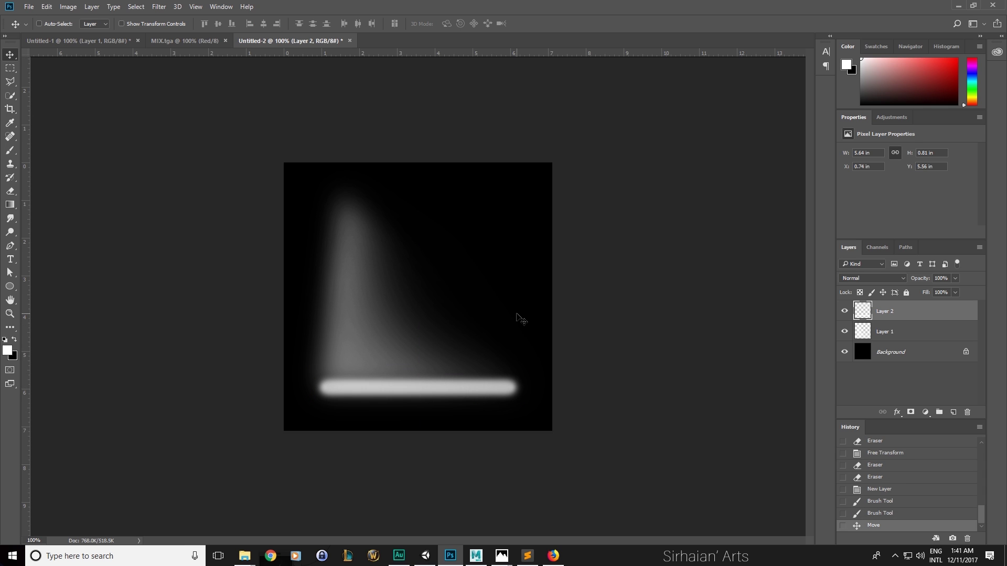
{"action": "key", "text": "b"}
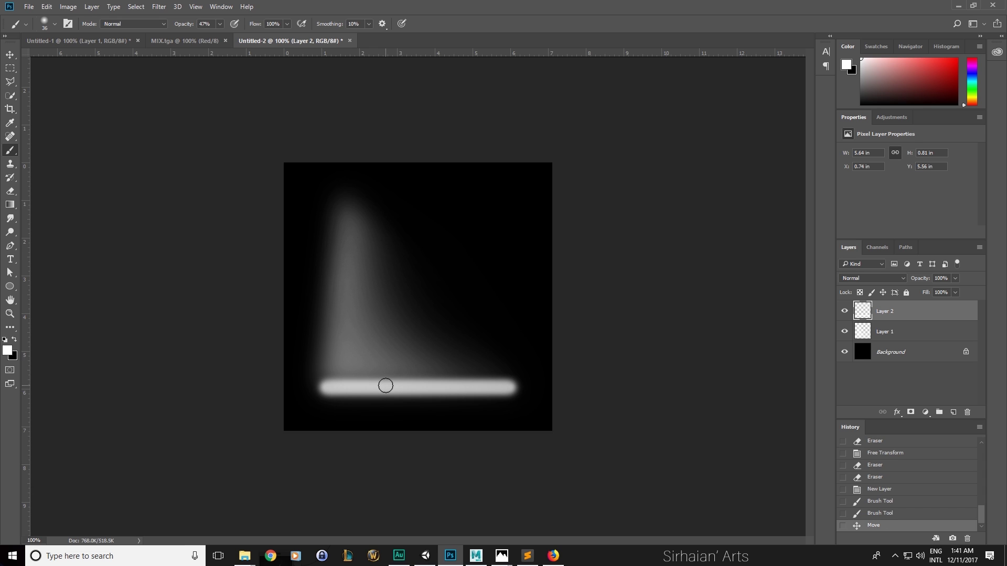
Paint more white strokes over the horizontal bar, building up a thicker bright corner at its left end, about 5.75 × 1.82 in overall
{"action": "right_click", "coordinate": [391, 362]}
{"action": "left_click_drag", "start_coordinate": [449, 387], "coordinate": [451, 388]}
{"action": "mouse_move", "coordinate": [327, 385]}
{"action": "left_mouse_down"}
{"action": "mouse_move", "coordinate": [485, 387]}
{"action": "mouse_move", "coordinate": [345, 383]}
{"action": "mouse_move", "coordinate": [371, 386]}
{"action": "left_mouse_up"}
{"action": "mouse_move", "coordinate": [324, 381]}
{"action": "left_mouse_down"}
{"action": "mouse_move", "coordinate": [330, 366]}
{"action": "mouse_move", "coordinate": [338, 380]}
{"action": "mouse_move", "coordinate": [331, 360]}
{"action": "mouse_move", "coordinate": [355, 383]}
{"action": "mouse_move", "coordinate": [429, 394]}
{"action": "mouse_move", "coordinate": [358, 383]}
{"action": "left_mouse_up"}
{"action": "key", "text": "v"}
{"action": "key", "text": "ctrl"}
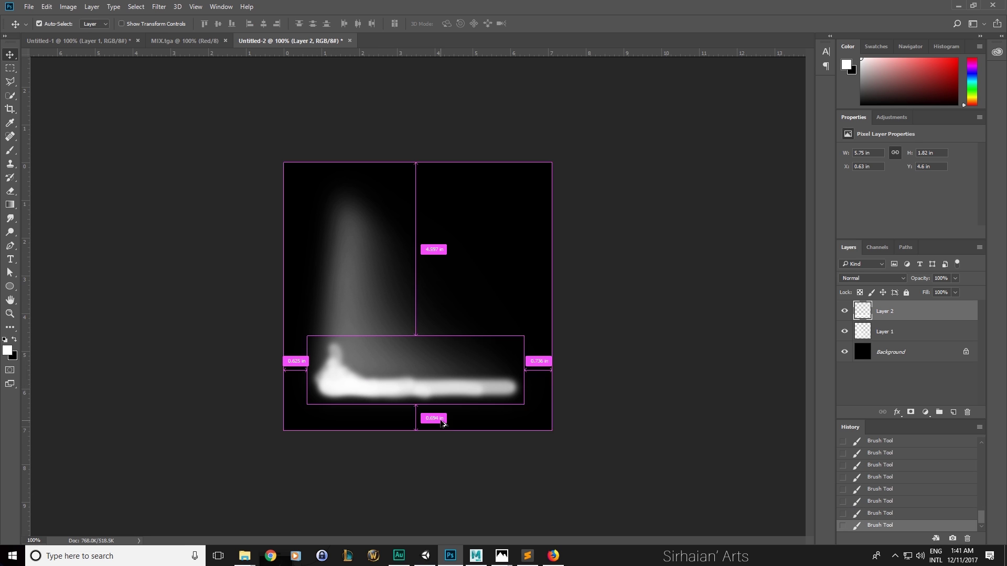
Try the previously used Gaussian Blur on the painted bar several times and undo it
{"action": "key", "text": "ctrl+f"}
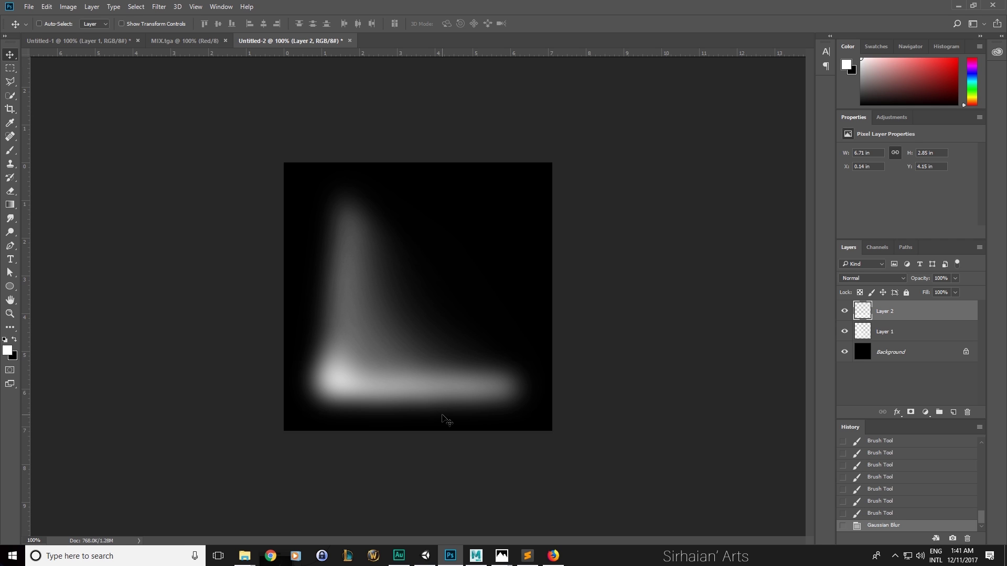
{"action": "key", "text": "ctrl+z"}
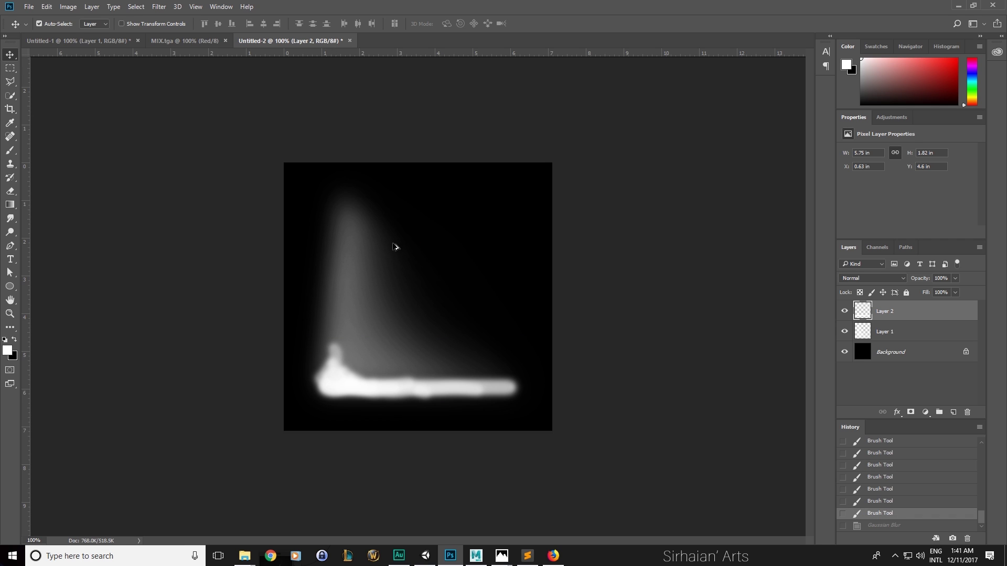
{"action": "key", "text": "ctrl+f"}
{"action": "key", "text": "ctrl+z"}
{"action": "key", "text": "ctrl+f"}
{"action": "key", "text": "ctrl+z"}
Apply a Gaussian Blur with a radius of 8.2 pixels to Layer 2
{"action": "left_click", "coordinate": [159, 6]}
{"action": "mouse_move", "coordinate": [190, 123]}
{"action": "left_click", "coordinate": [335, 157]}
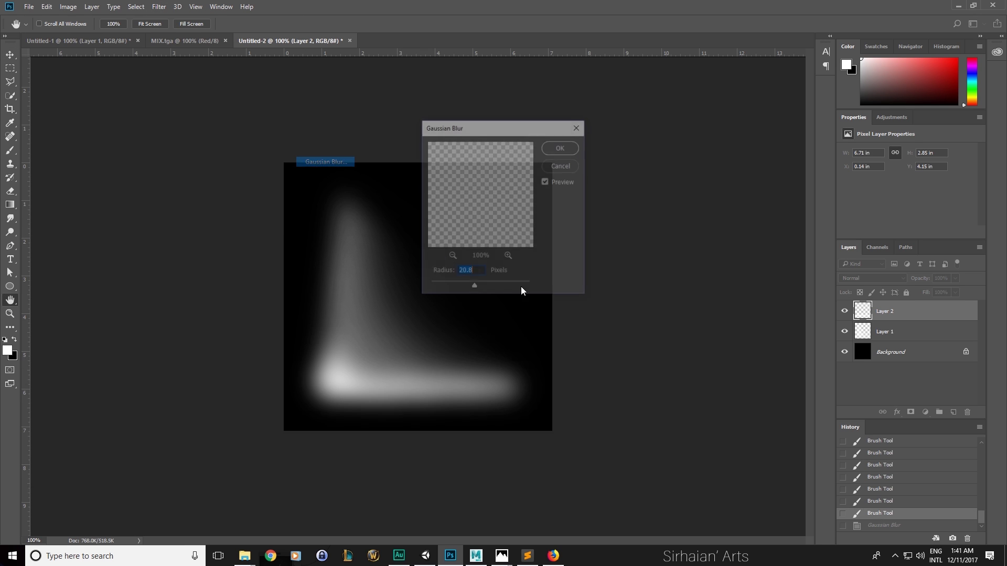
{"action": "mouse_move", "coordinate": [452, 282]}
{"action": "left_mouse_down"}
{"action": "mouse_move", "coordinate": [443, 283]}
{"action": "mouse_move", "coordinate": [466, 284]}
{"action": "left_mouse_up"}
{"action": "left_click", "coordinate": [561, 146]}
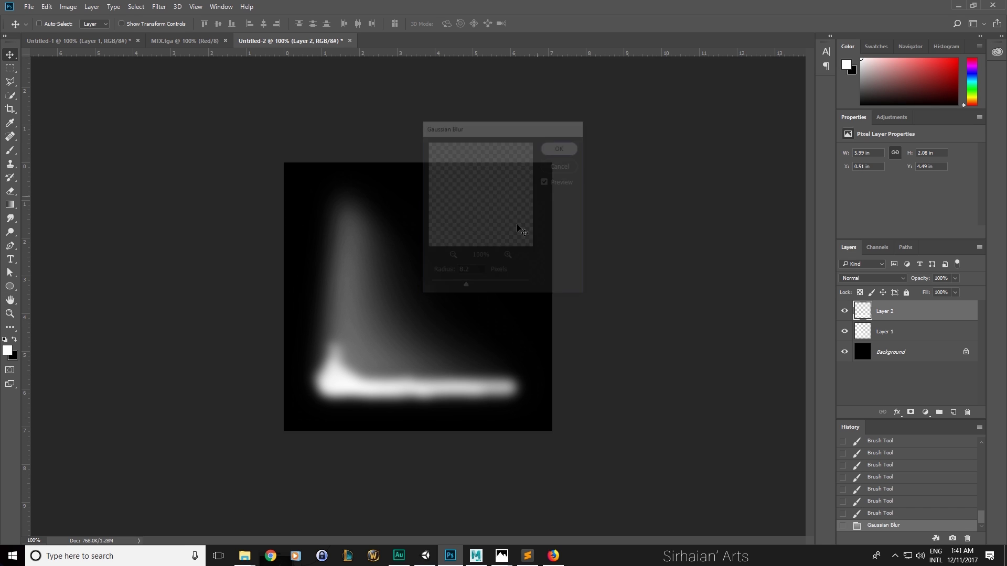
{"action": "key", "text": "ctrl"}
Add a new layer named Layer 3 and set the brush size to 12 px
{"action": "key", "text": "ctrl+shift+n"}
{"action": "key", "text": "Return"}
{"action": "key", "text": "b"}
{"action": "right_click", "coordinate": [417, 312]}
{"action": "key", "text": "Return"}
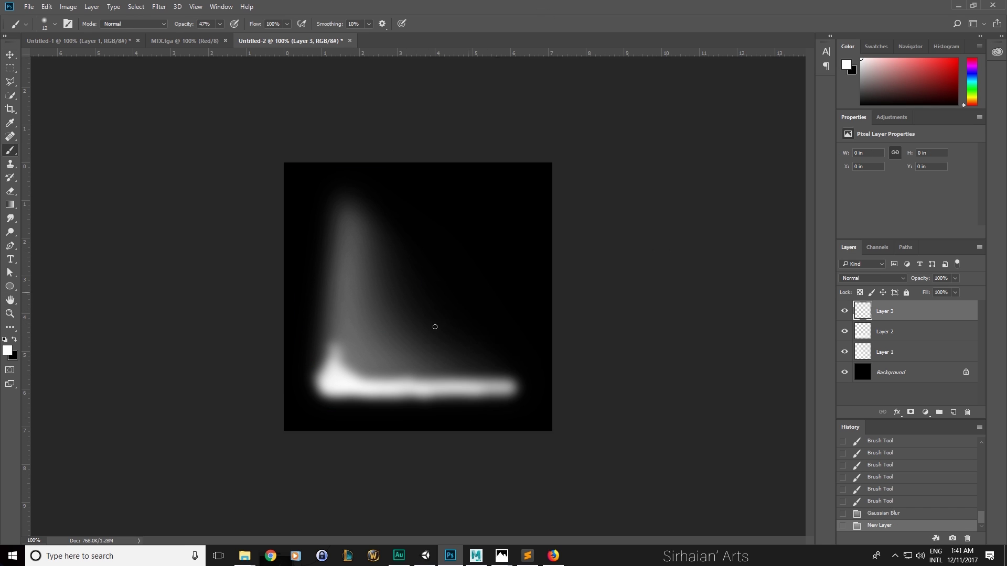
Paint a thin horizontal white line about 5.07 in wide along the bar and soften it with the last Gaussian Blur
{"action": "left_click_drag", "start_coordinate": [364, 385], "coordinate": [457, 387]}
{"action": "key", "text": "ctrl+z"}
{"action": "left_click_drag", "start_coordinate": [325, 387], "coordinate": [540, 386]}
{"action": "key", "text": "ctrl+z"}
{"action": "mouse_move", "coordinate": [336, 387]}
{"action": "left_mouse_down"}
{"action": "mouse_move", "coordinate": [519, 387]}
{"action": "mouse_move", "coordinate": [325, 389]}
{"action": "left_mouse_up"}
{"action": "key", "text": "ctrl+z"}
{"action": "key", "text": "ctrl+f"}
{"action": "key", "text": "v"}
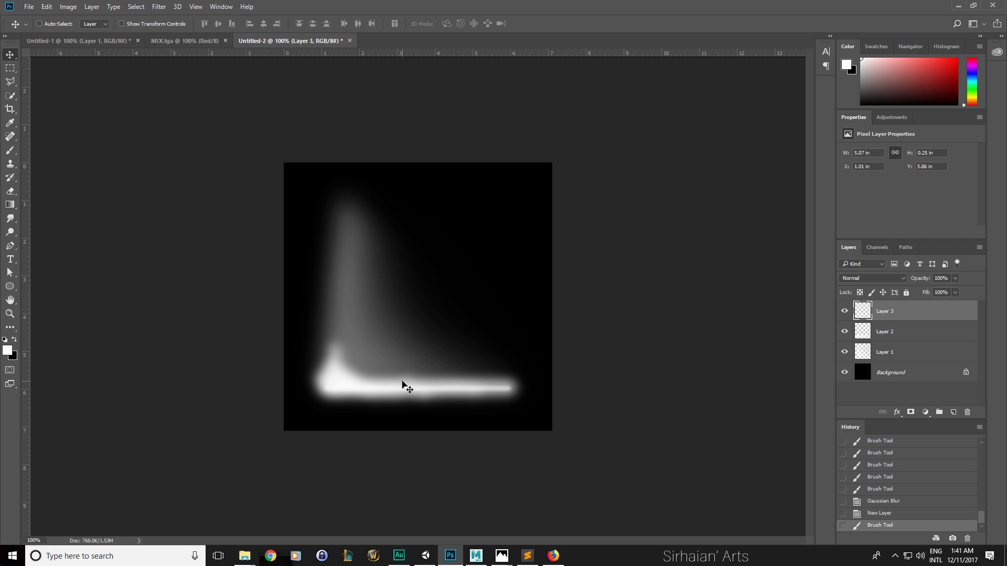
{"action": "key", "text": "ctrl"}
Strengthen the thin line by duplicating Layer 3 and merging the copy down, twice in a row
{"action": "left_click_drag", "start_coordinate": [896, 312], "coordinate": [883, 306], "text": "alt"}
{"action": "key", "text": "ctrl+e"}
{"action": "key", "text": "ctrl+e"}
Flatten the thin line to about 5.4 × 0.35 in with Free Transform and nudge it up onto the bar's lower edge
{"action": "key", "text": "ctrl+t"}
{"action": "left_click_drag", "start_coordinate": [421, 374], "coordinate": [420, 388]}
{"action": "key", "text": "Return"}
{"action": "key", "text": "Up"}
{"action": "key", "text": "Up"}
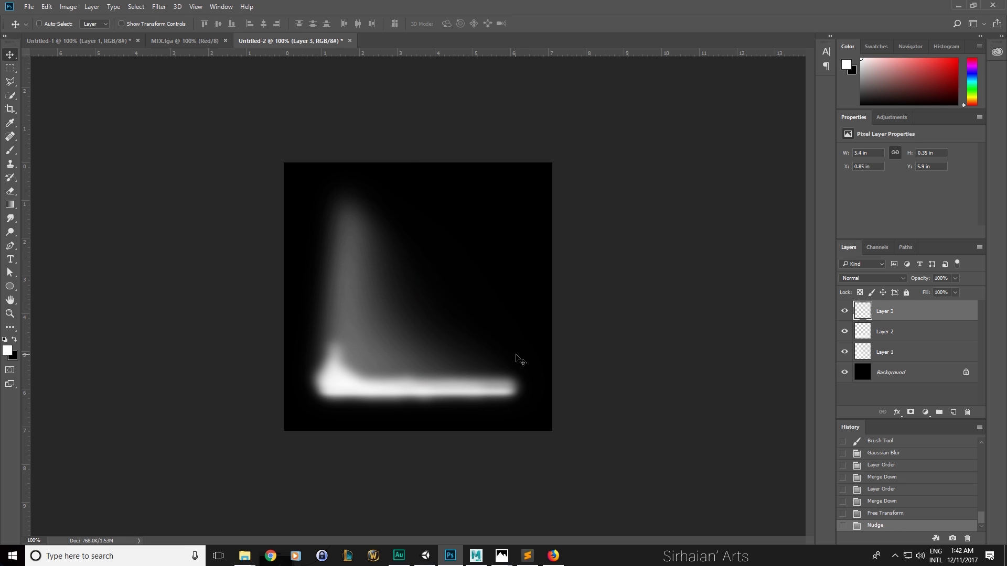
Merge Layer 1, Layer 2 and Layer 3 into a single layer above the background
{"action": "key", "text": "ctrl"}
{"action": "left_click", "coordinate": [890, 360], "text": "shift"}
{"action": "key", "text": "ctrl+e"}
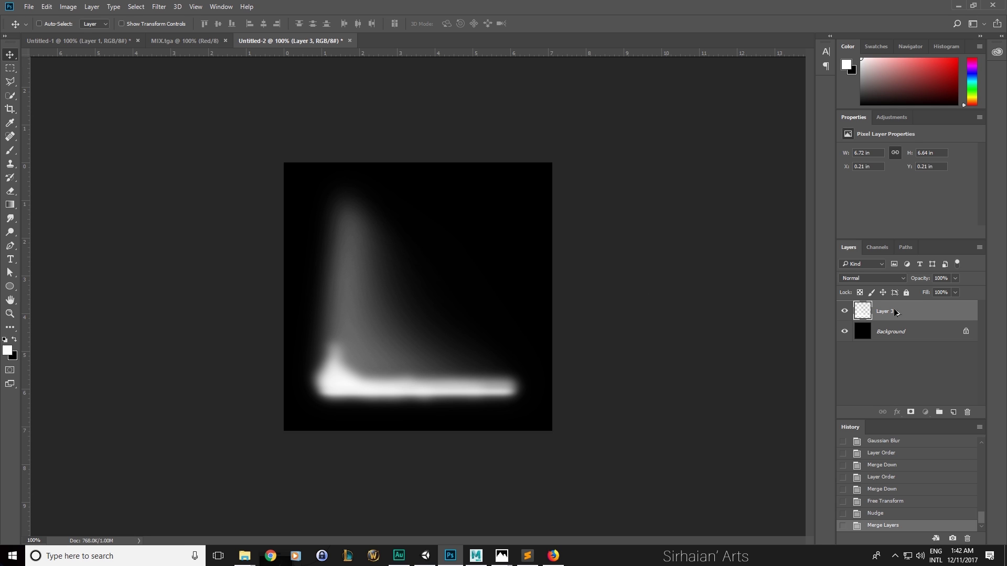
Duplicate the merged layer with the original hidden, and blur the copy twice with the last Gaussian Blur
{"action": "key", "text": "ctrl+j"}
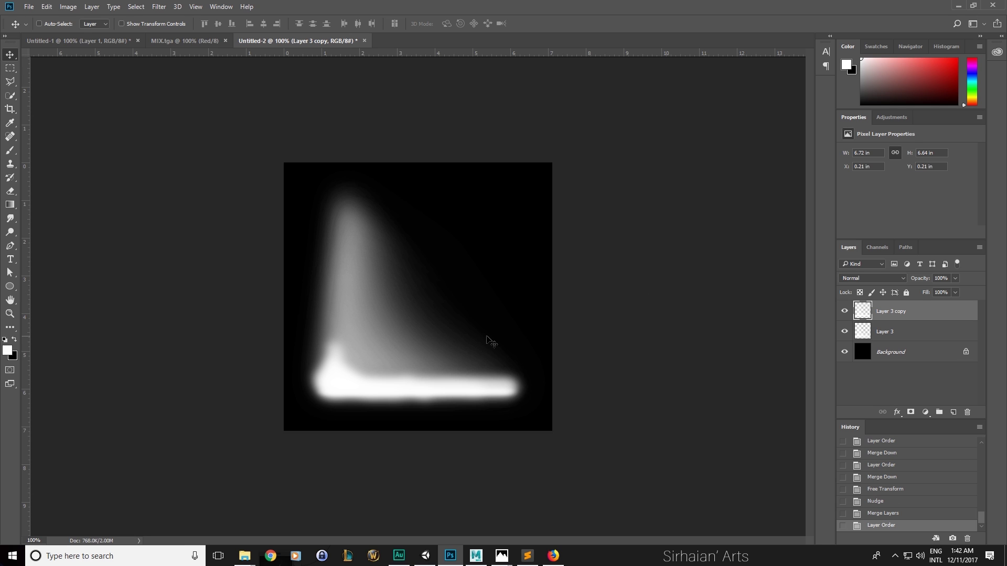
{"action": "left_click", "coordinate": [844, 333]}
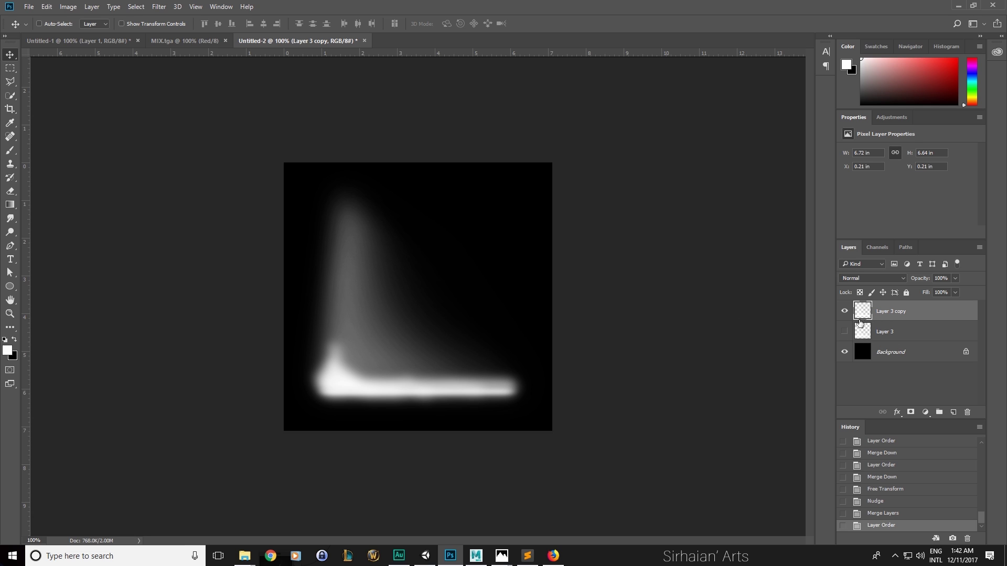
{"action": "key", "text": "ctrl+f"}
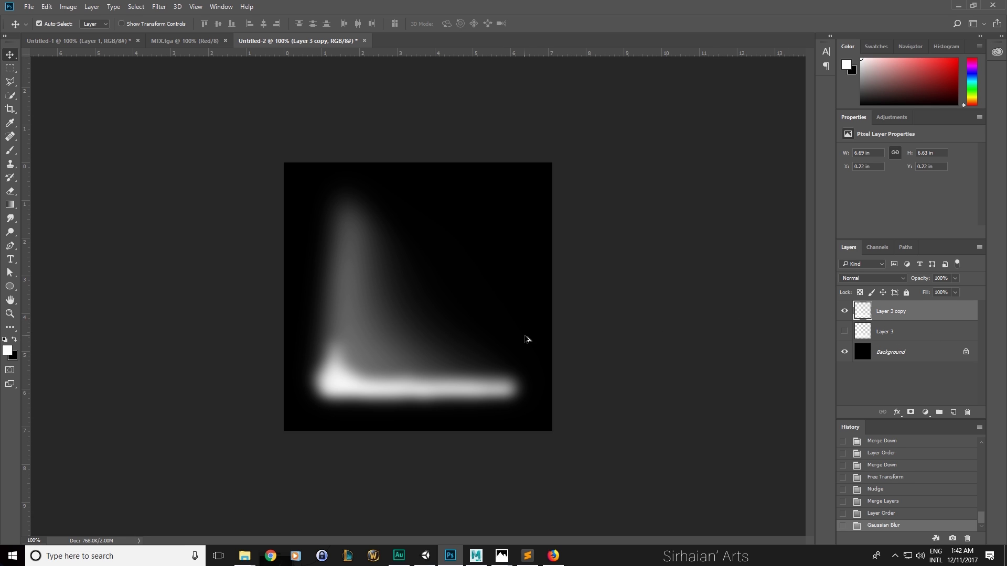
{"action": "key", "text": "ctrl+f"}
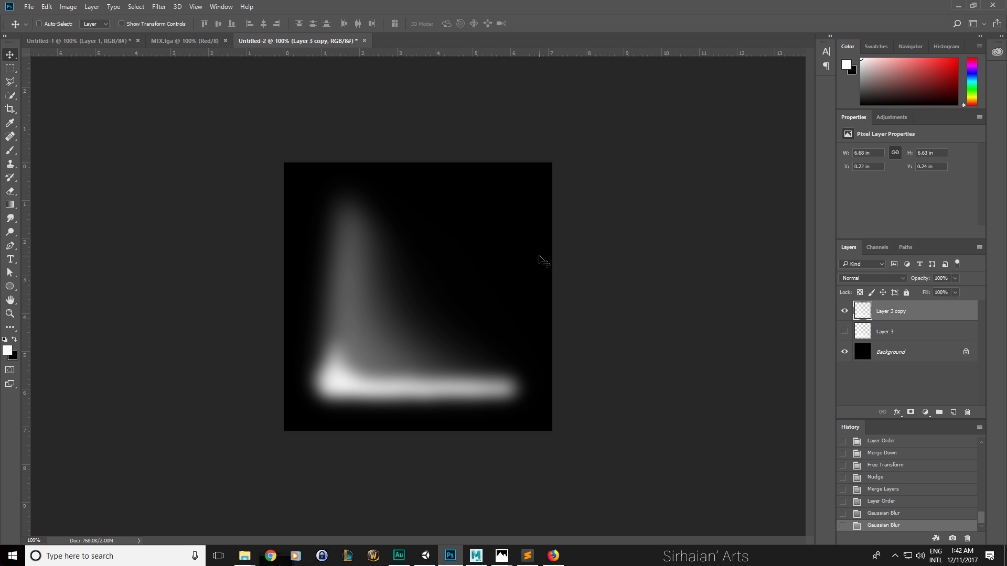
Set up a soft white 155 px brush with 0% hardness and 2% opacity
{"action": "key", "text": "b"}
{"action": "right_click", "coordinate": [450, 268]}
{"action": "left_click", "coordinate": [477, 44]}
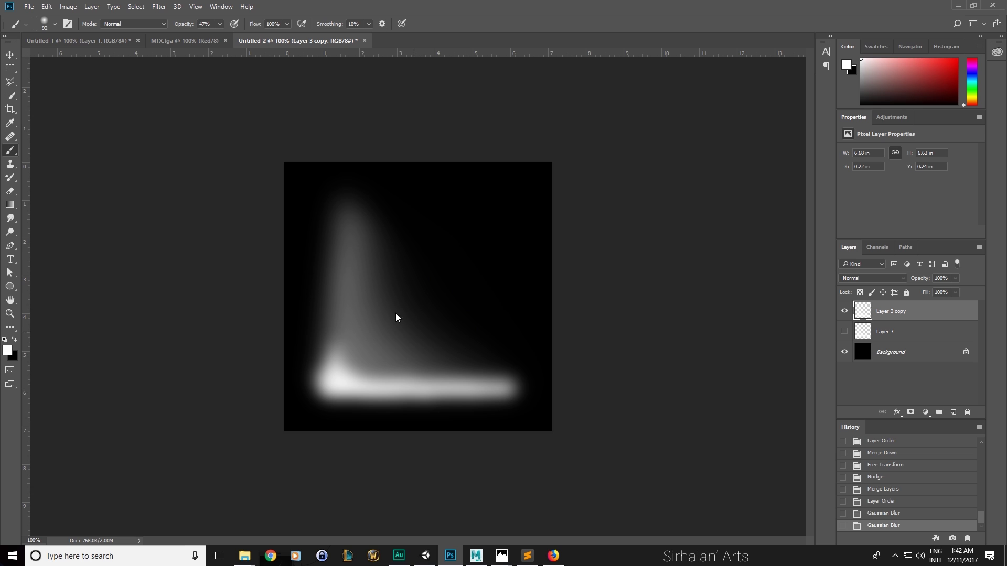
{"action": "right_click", "coordinate": [426, 261]}
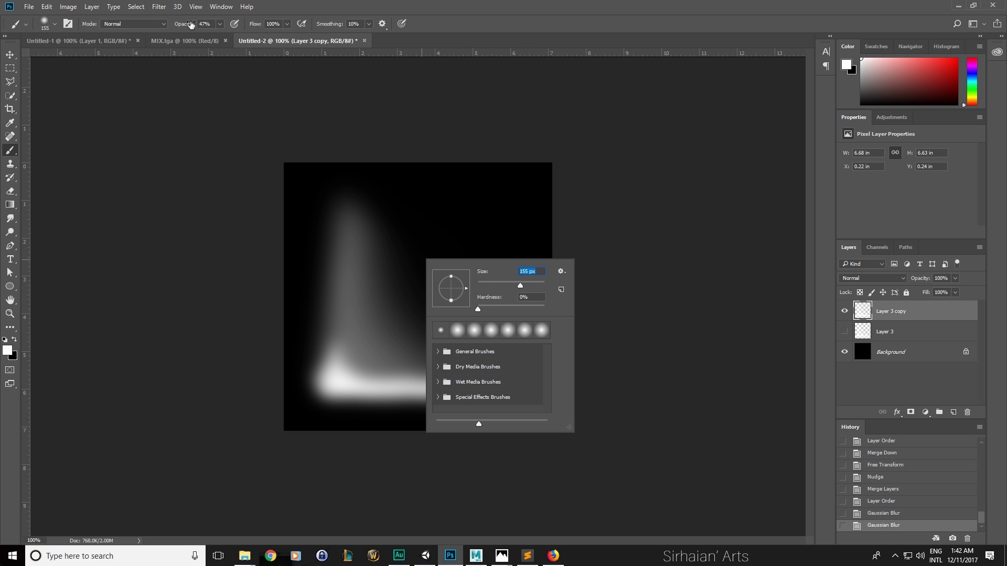
{"action": "left_click_drag", "start_coordinate": [191, 24], "coordinate": [172, 24]}
Paint a faint white haze over the dark area between the vertical beam and the horizontal bar
{"action": "left_click_drag", "start_coordinate": [386, 258], "coordinate": [448, 318]}
{"action": "key", "text": "ctrl+z"}
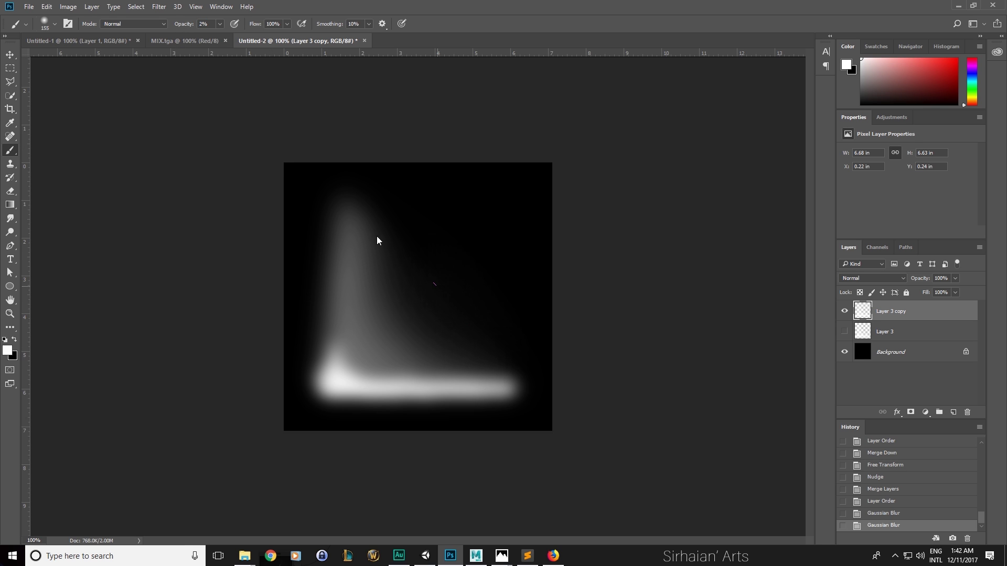
{"action": "left_click_drag", "start_coordinate": [443, 284], "coordinate": [329, 223]}
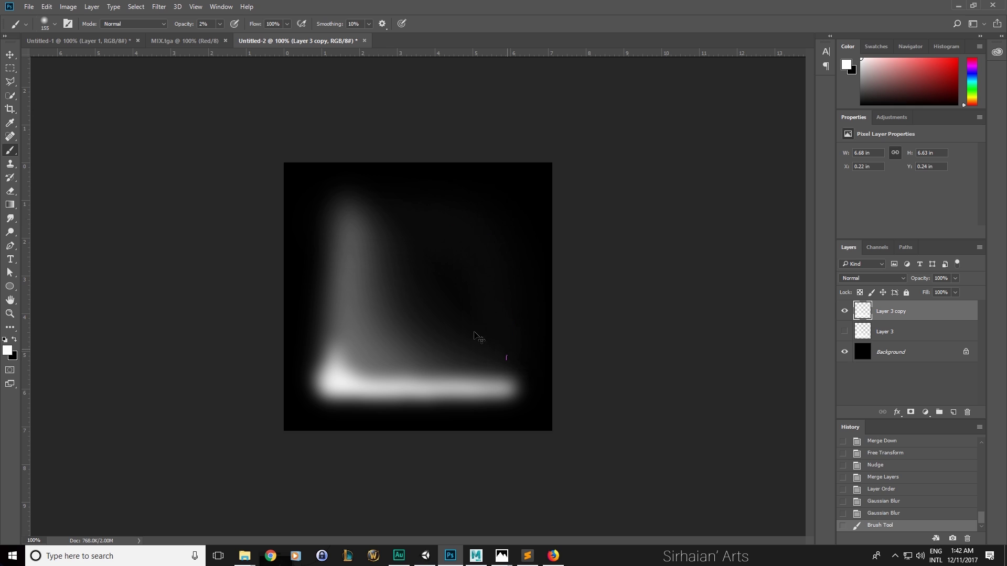
{"action": "left_click_drag", "start_coordinate": [386, 237], "coordinate": [407, 244]}
{"action": "left_click_drag", "start_coordinate": [462, 345], "coordinate": [471, 346]}
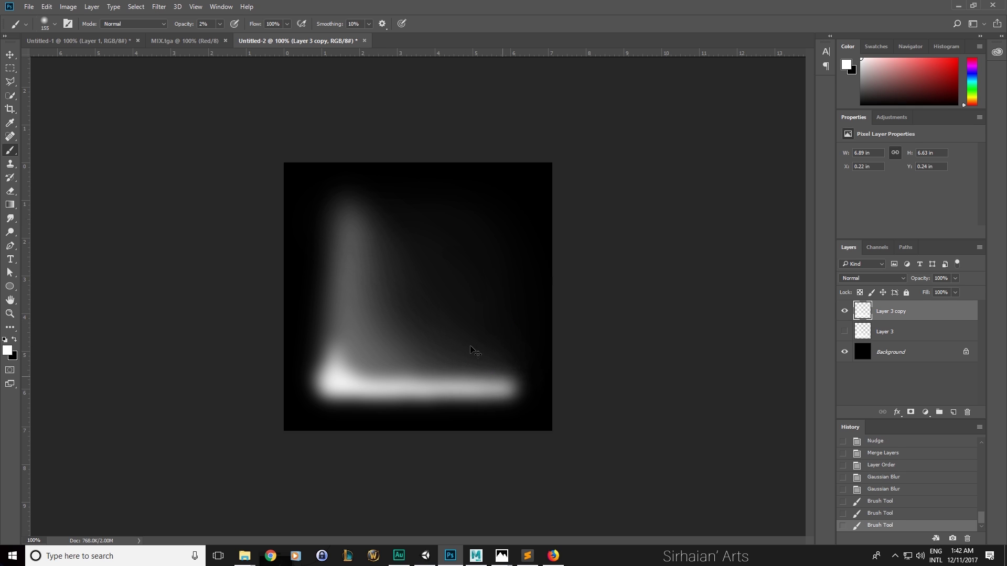
{"action": "left_click_drag", "start_coordinate": [347, 205], "coordinate": [344, 202]}
{"action": "left_click_drag", "start_coordinate": [414, 283], "coordinate": [434, 297]}
Fade the haze along the upper right side with broad eraser strokes
{"action": "key", "text": "e"}
{"action": "mouse_move", "coordinate": [481, 227]}
{"action": "left_mouse_down"}
{"action": "mouse_move", "coordinate": [526, 194]}
{"action": "mouse_move", "coordinate": [475, 166]}
{"action": "mouse_move", "coordinate": [593, 276]}
{"action": "left_mouse_up"}
{"action": "key", "text": "v"}
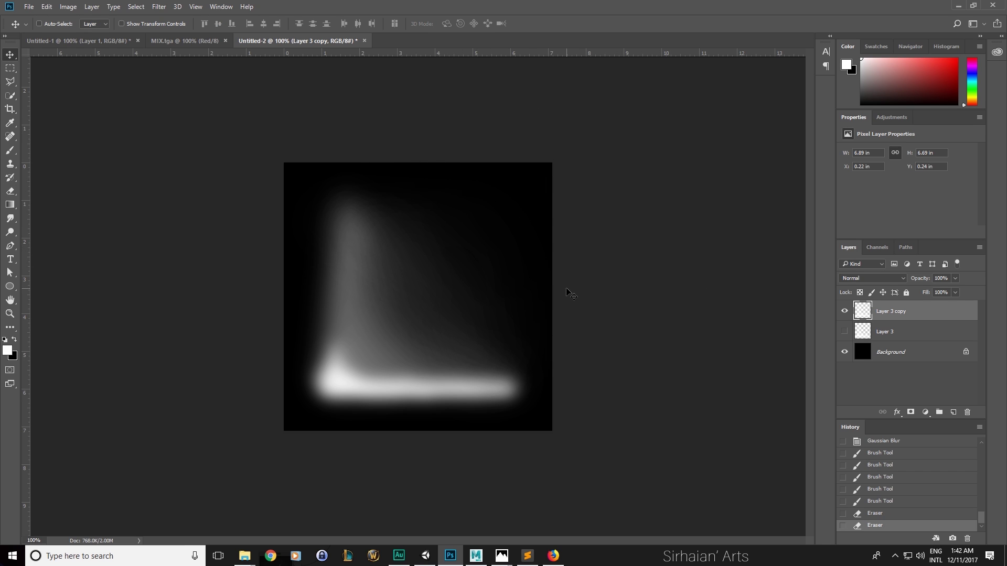
Soften the layer copy with a Gaussian Blur of 1 pixel radius applied five times
{"action": "key", "text": "ctrl+shift+alt+e"}
{"action": "key", "text": "ctrl+z"}
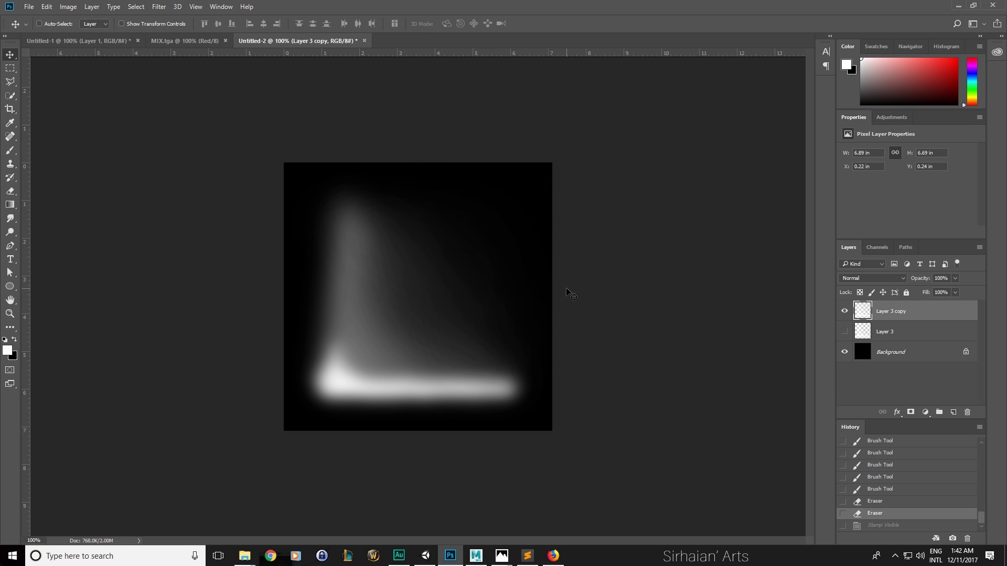
{"action": "left_click", "coordinate": [136, 6]}
{"action": "mouse_move", "coordinate": [159, 7]}
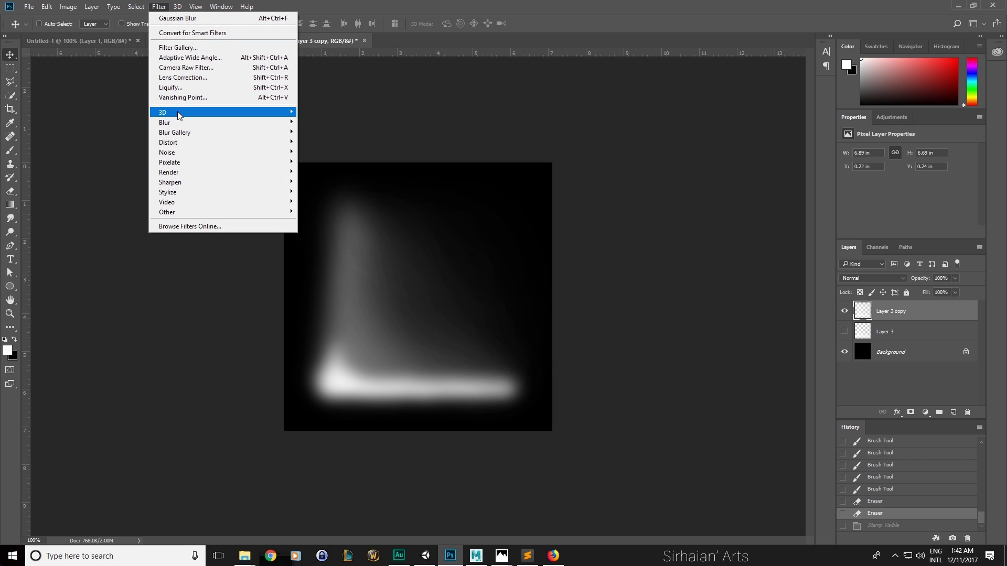
{"action": "mouse_move", "coordinate": [174, 123]}
{"action": "left_click", "coordinate": [339, 167]}
{"action": "type", "text": "1"}
{"action": "key", "text": "Return"}
{"action": "key", "text": "ctrl+f"}
{"action": "key", "text": "ctrl+f"}
{"action": "key", "text": "ctrl+f"}
{"action": "key", "text": "ctrl+f"}
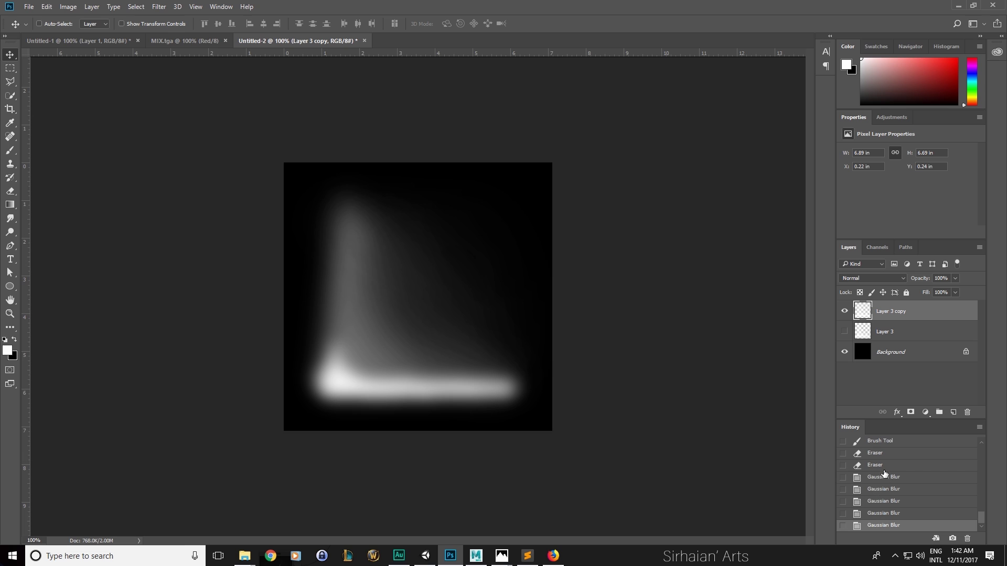
Return to the last eraser state in the history and apply the 1-pixel Gaussian Blur eight times
{"action": "left_click", "coordinate": [884, 466]}
{"action": "key", "text": "ctrl+f"}
{"action": "key", "text": "ctrl+f"}
{"action": "key", "text": "ctrl+f"}
{"action": "key", "text": "ctrl+f"}
{"action": "key", "text": "ctrl+f"}
{"action": "key", "text": "ctrl+f"}
{"action": "key", "text": "ctrl+f"}
{"action": "key", "text": "ctrl+f"}
{"action": "key", "text": "ctrl"}
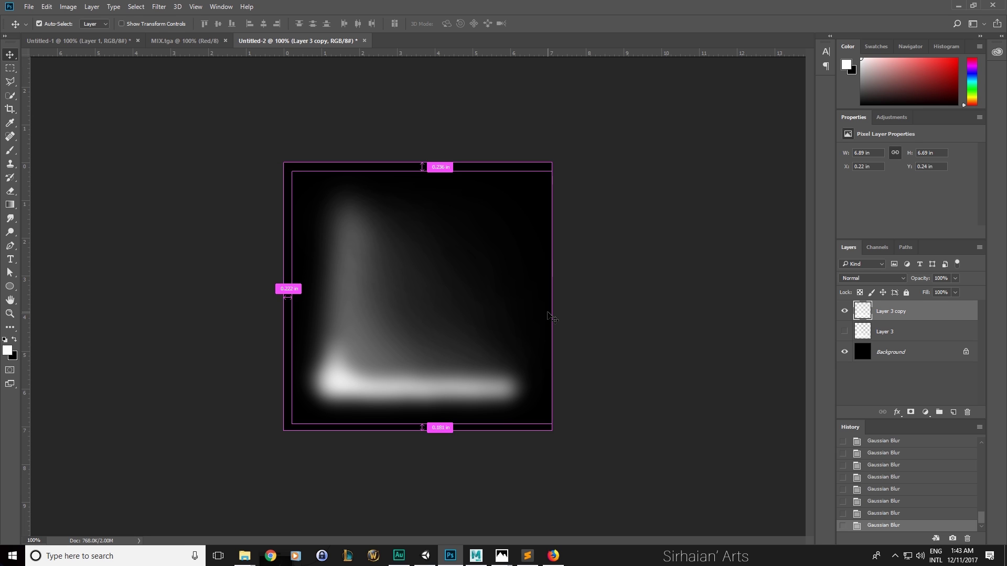
Copy the whole visible canvas of Untitled-2, paste it into the Green channel of MIX.tga and deselect it
{"action": "key", "text": "ctrl"}
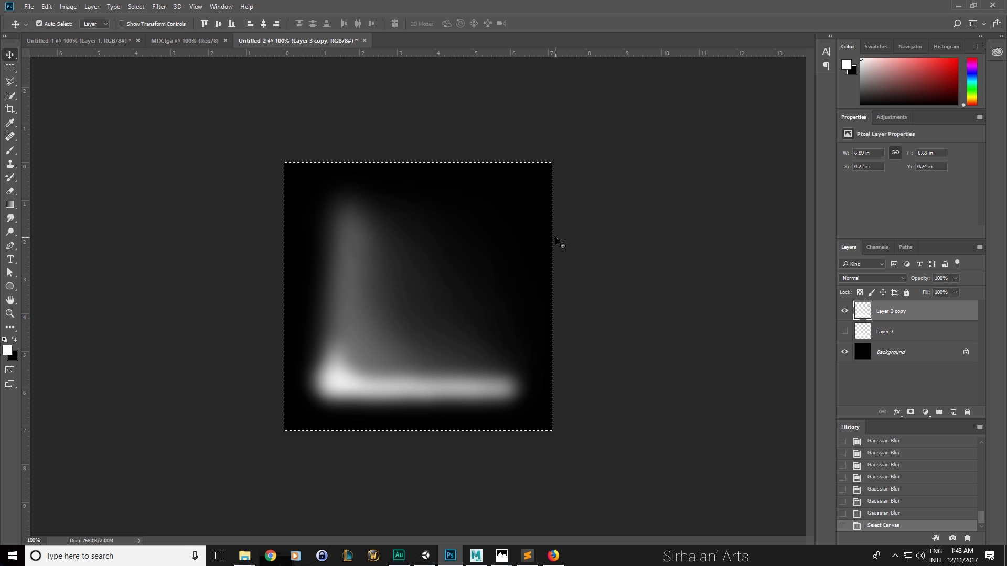
{"action": "key", "text": "ctrl+d"}
{"action": "left_click", "coordinate": [166, 41]}
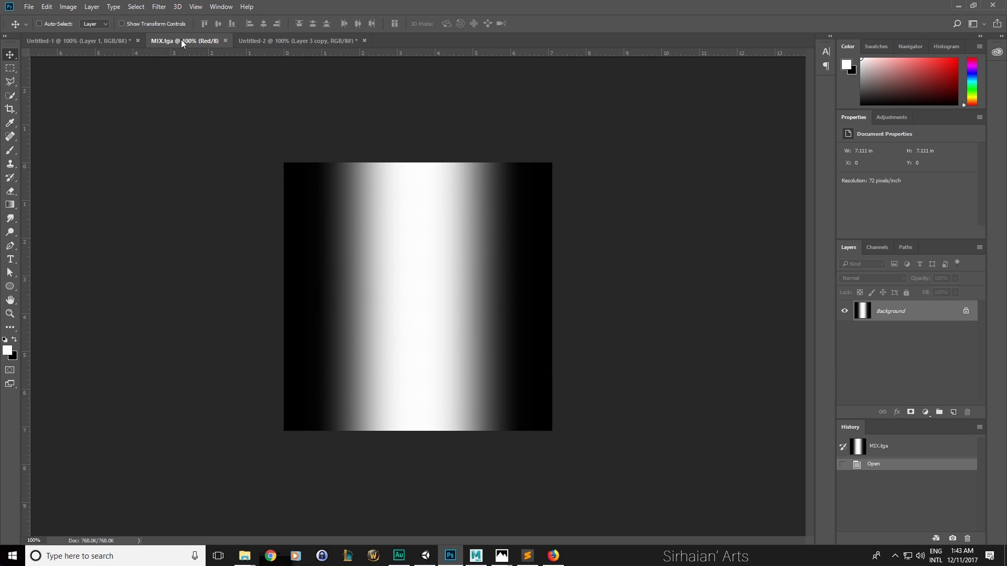
{"action": "left_click", "coordinate": [877, 246]}
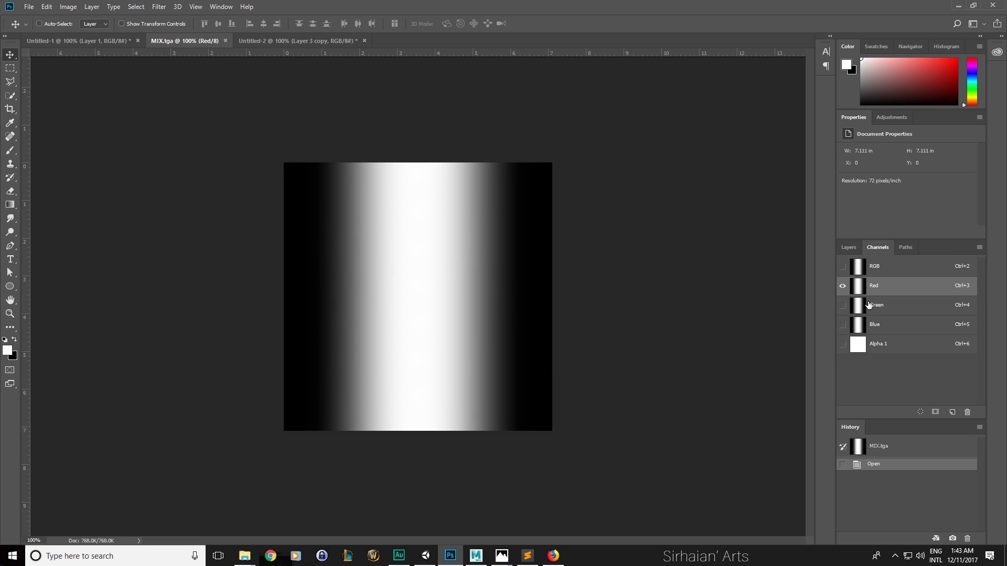
{"action": "left_click", "coordinate": [876, 306]}
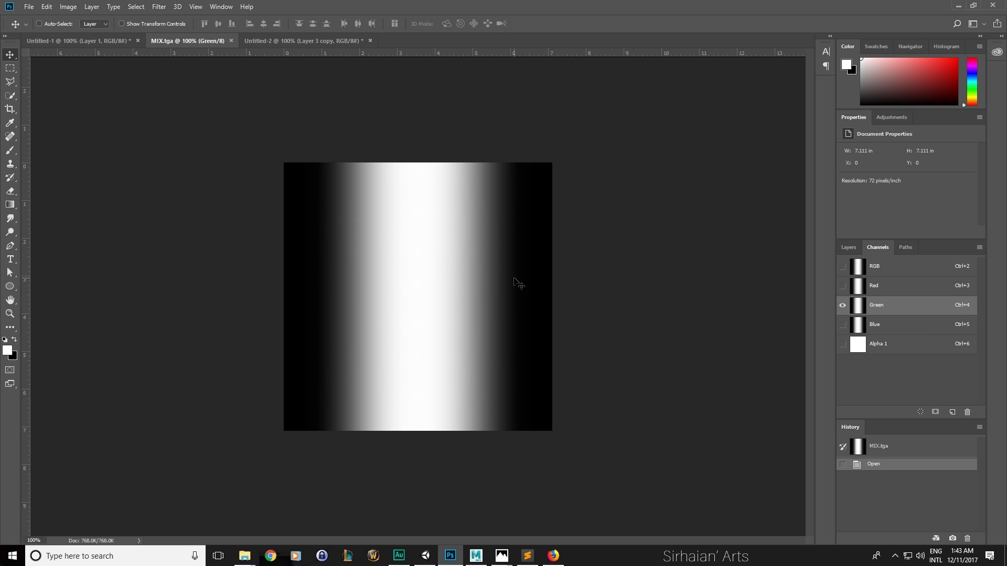
{"action": "key", "text": "ctrl+v"}
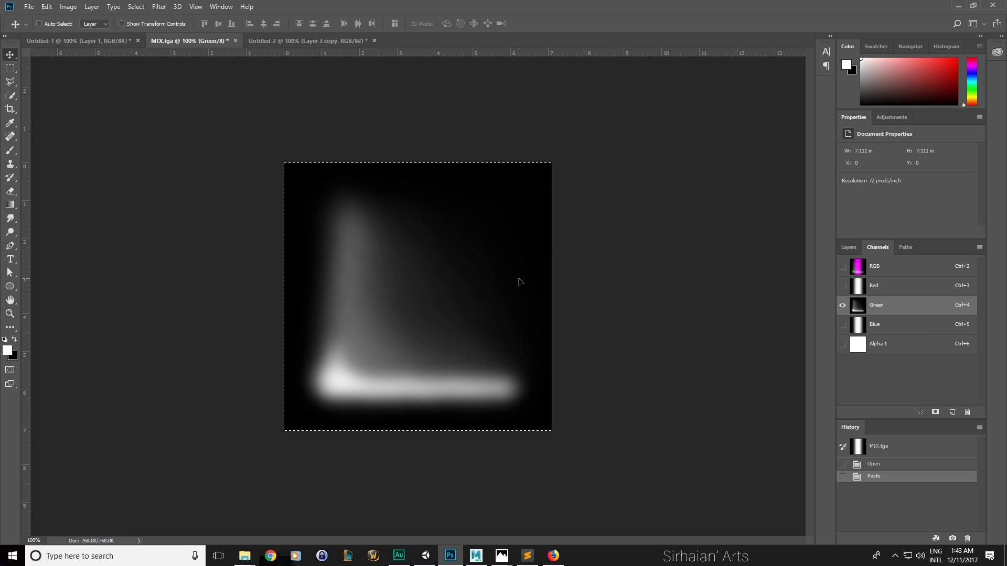
{"action": "key", "text": "ctrl+d"}
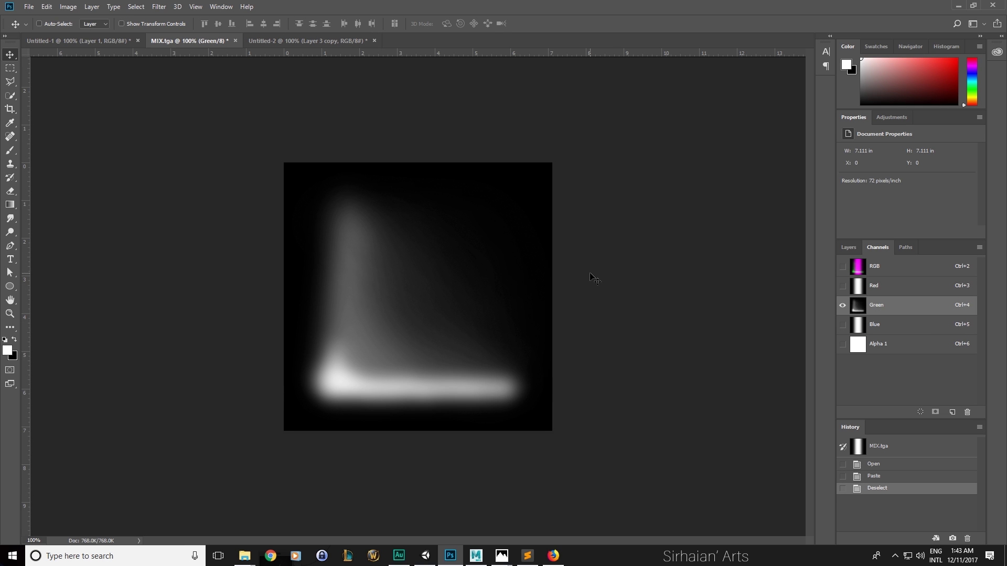
Compare the Red and Green channels of MIX.tga
{"action": "left_click", "coordinate": [875, 294]}
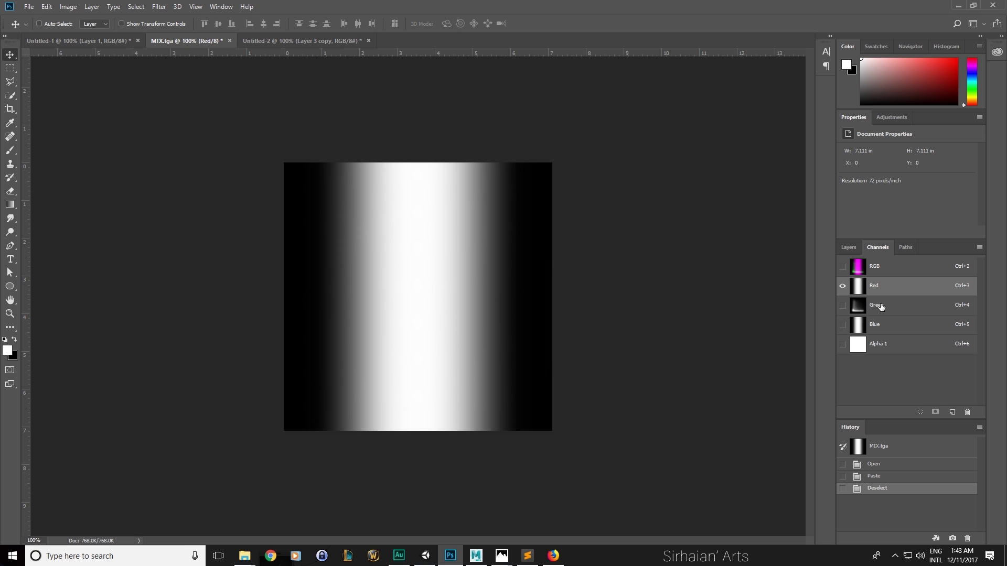
{"action": "left_click", "coordinate": [882, 308]}
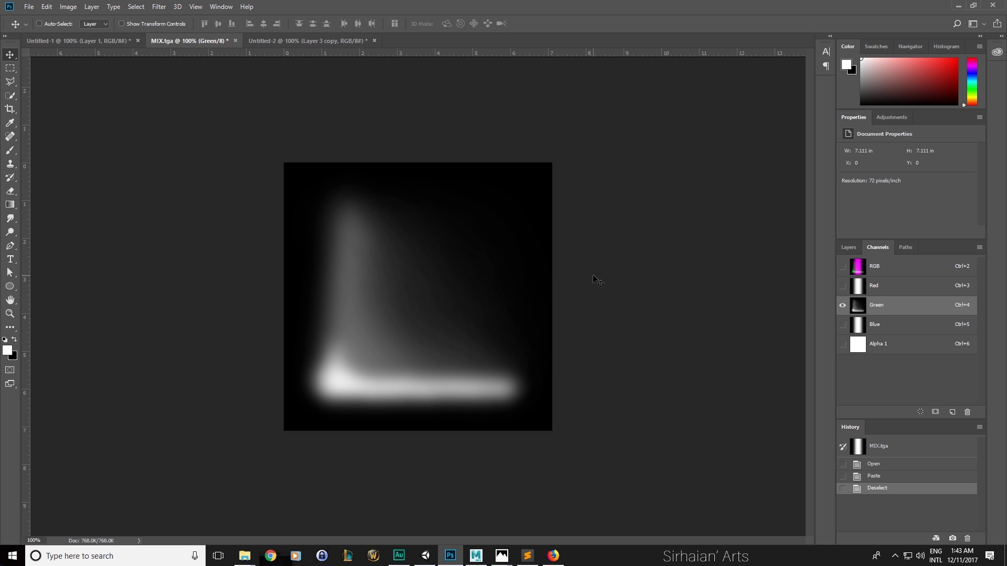
{"action": "left_click", "coordinate": [918, 282]}
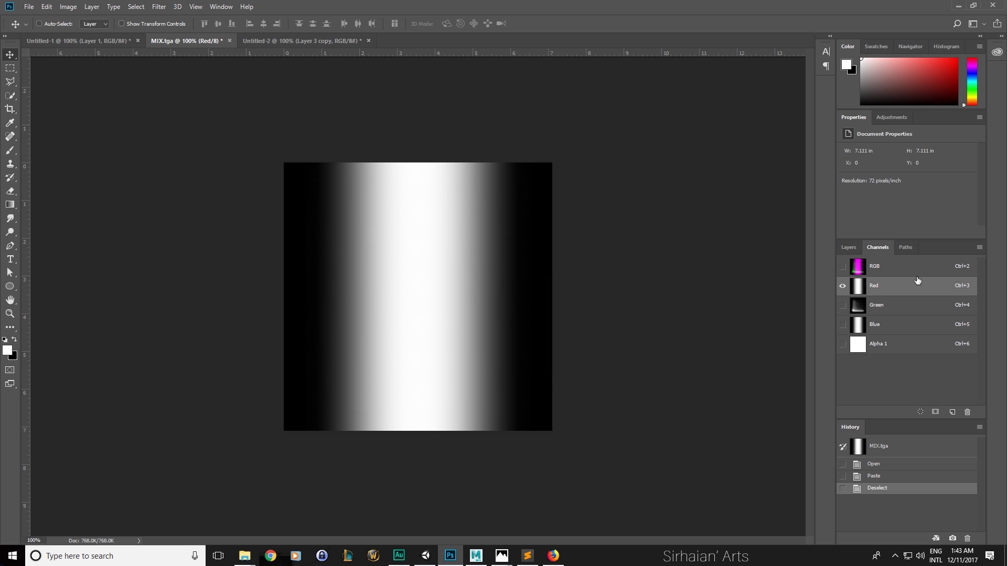
Save MIX.tga with the full RGB composite shown and switch back to the Shader Forge graph in Unity
{"action": "left_click", "coordinate": [917, 271]}
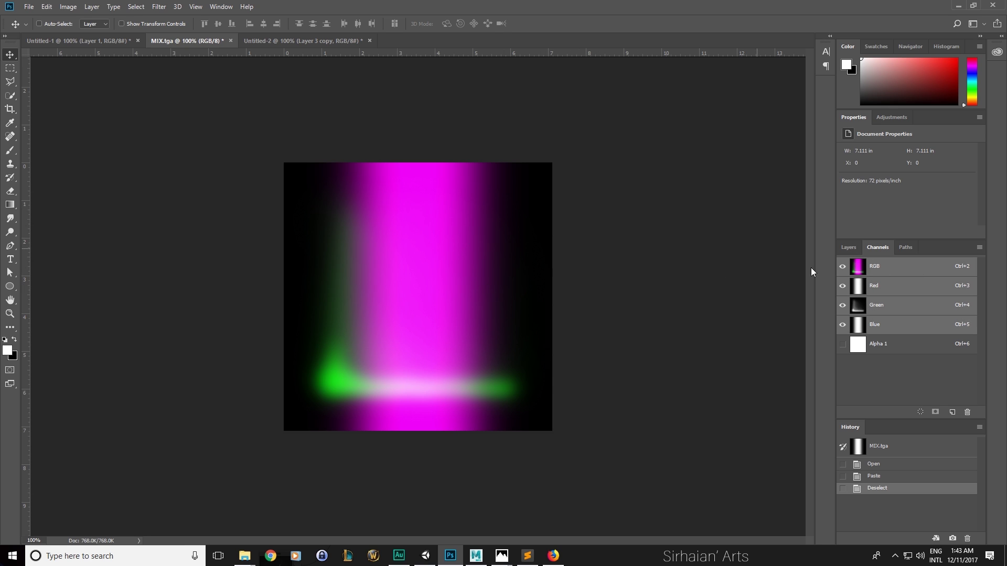
{"action": "key", "text": "ctrl+shift+s"}
{"action": "key", "text": "Escape"}
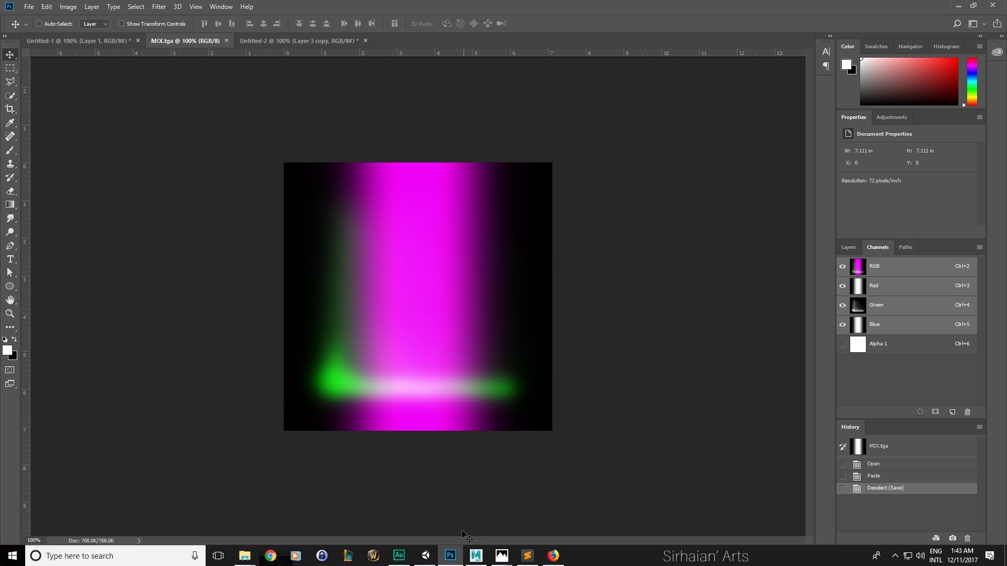
{"action": "left_click", "coordinate": [425, 555]}
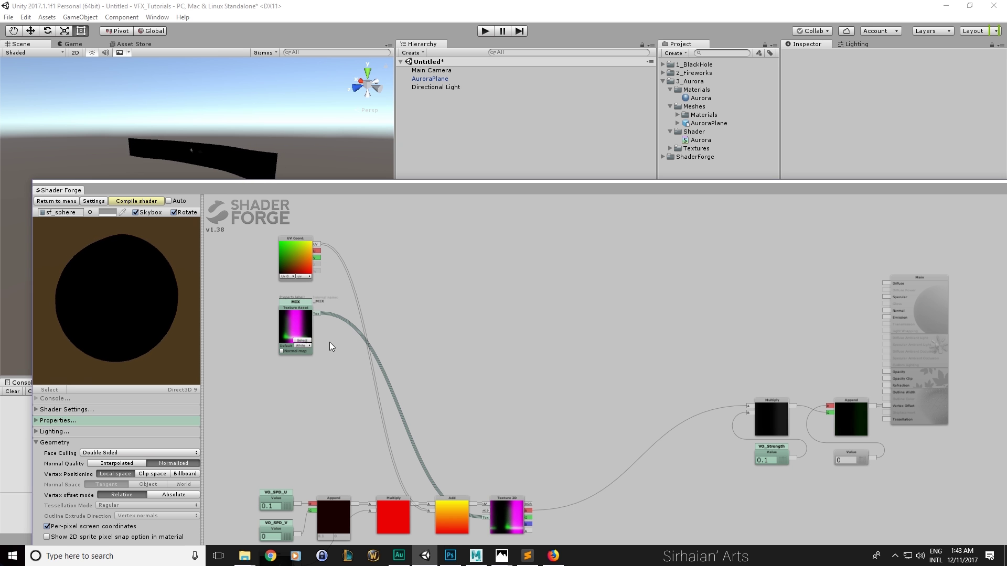
Add a second Texture 2D node above the vertex-offset chain and feed it from the MIX texture asset
{"action": "middle_click_drag", "start_coordinate": [460, 320], "coordinate": [465, 310]}
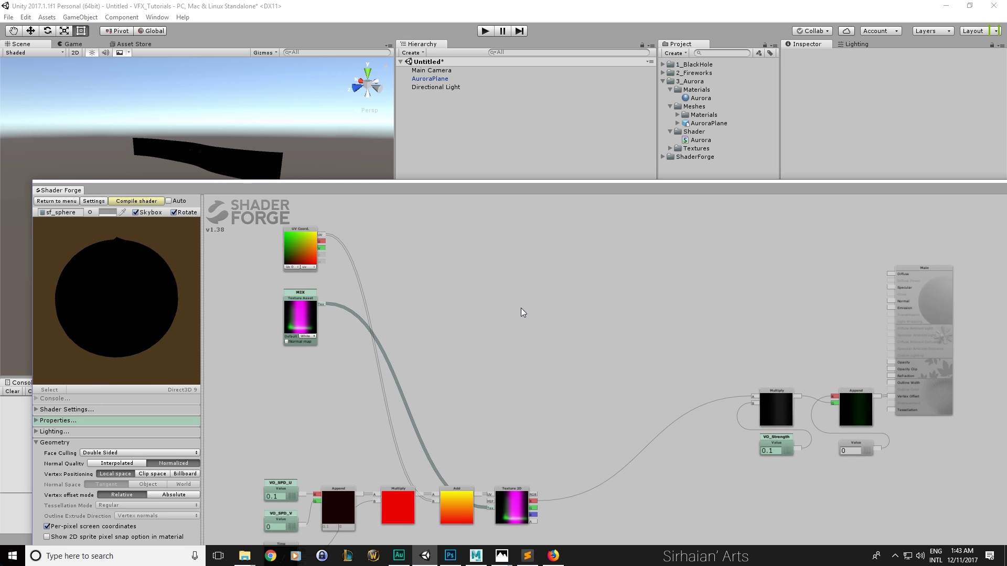
{"action": "right_click", "coordinate": [532, 316]}
{"action": "left_click", "coordinate": [533, 316]}
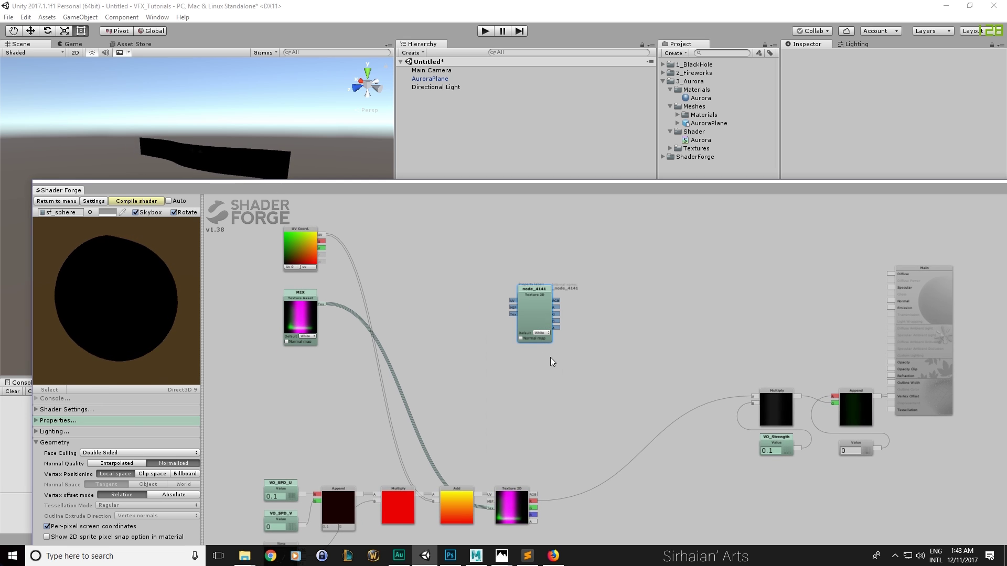
{"action": "left_click_drag", "start_coordinate": [537, 313], "coordinate": [514, 324]}
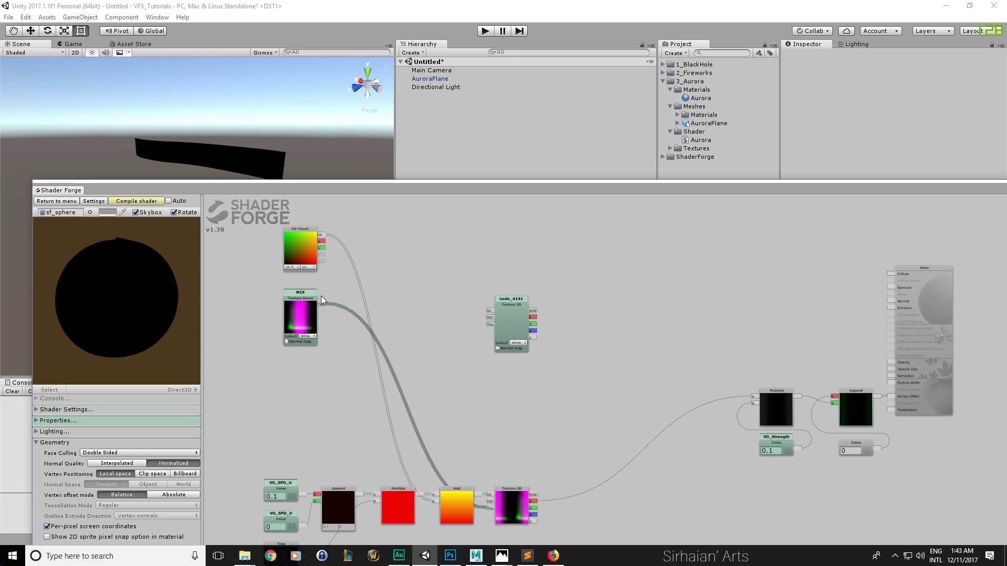
{"action": "left_click_drag", "start_coordinate": [320, 303], "coordinate": [500, 318]}
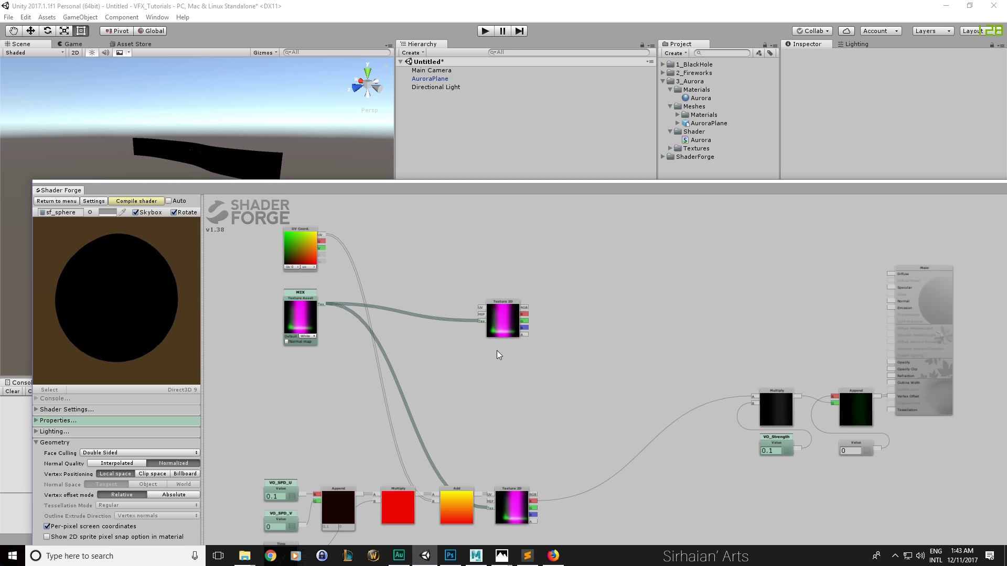
Connect the new Texture 2D's Green output to the Main node's Emission input and compile the shader
{"action": "middle_click_drag", "start_coordinate": [623, 321], "coordinate": [602, 317]}
{"action": "left_click_drag", "start_coordinate": [507, 316], "coordinate": [865, 302]}
{"action": "left_click", "coordinate": [133, 201]}
{"action": "left_click_drag", "start_coordinate": [233, 142], "coordinate": [89, 156], "text": "alt"}
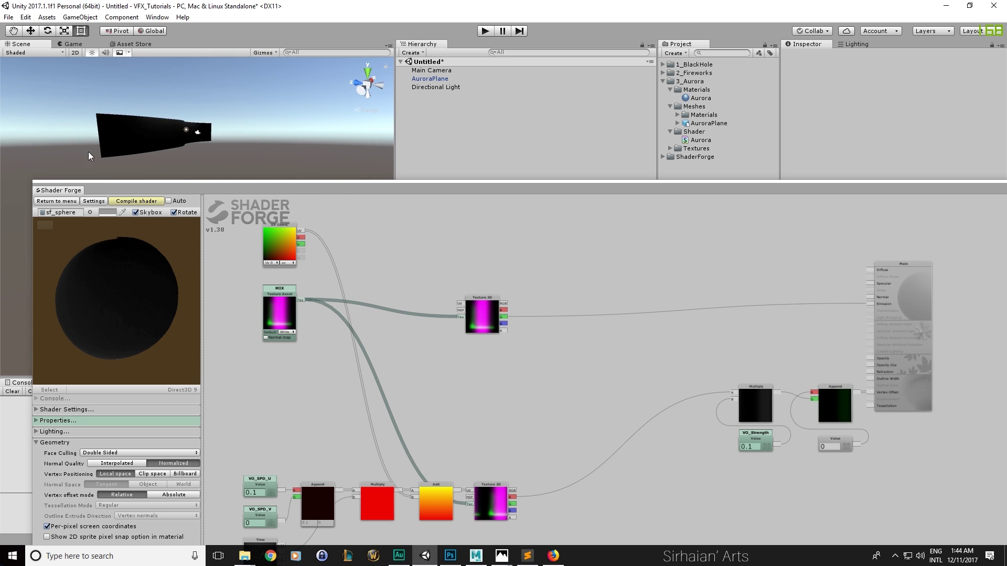
Set the shader's blend mode to Additive and recompile it
{"action": "left_click", "coordinate": [58, 444]}
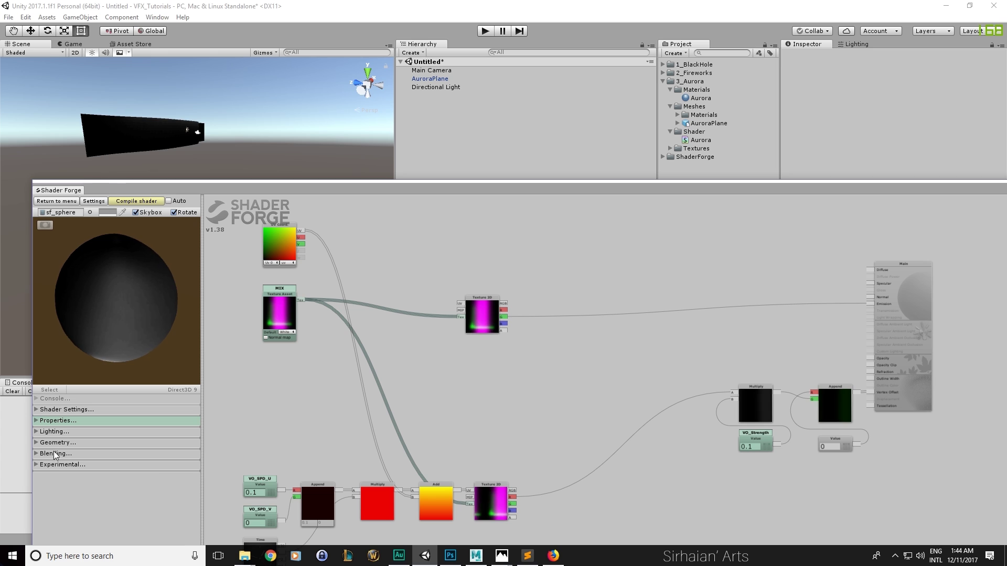
{"action": "left_click", "coordinate": [54, 454]}
{"action": "left_click", "coordinate": [113, 464]}
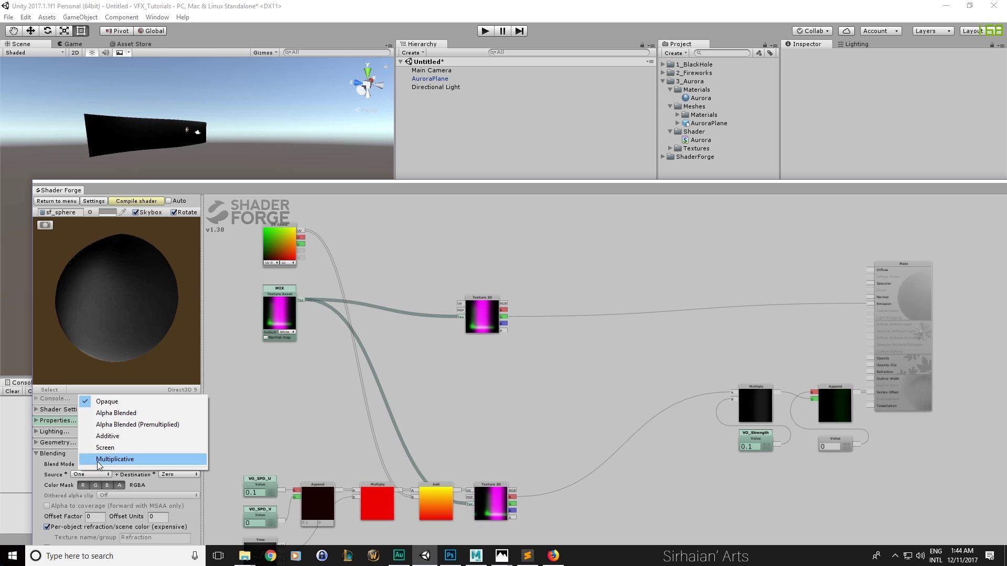
{"action": "left_click", "coordinate": [108, 436]}
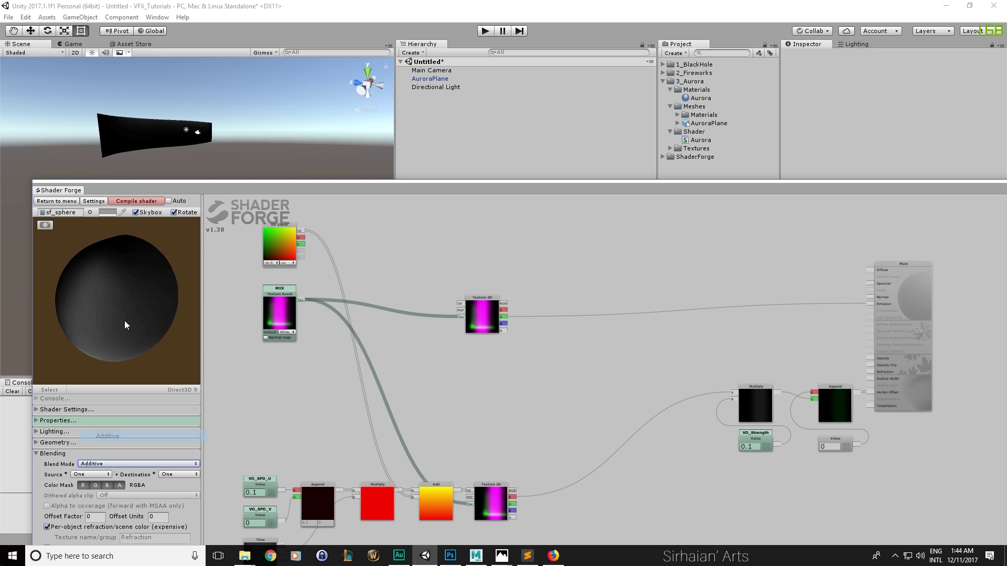
{"action": "left_click", "coordinate": [137, 201]}
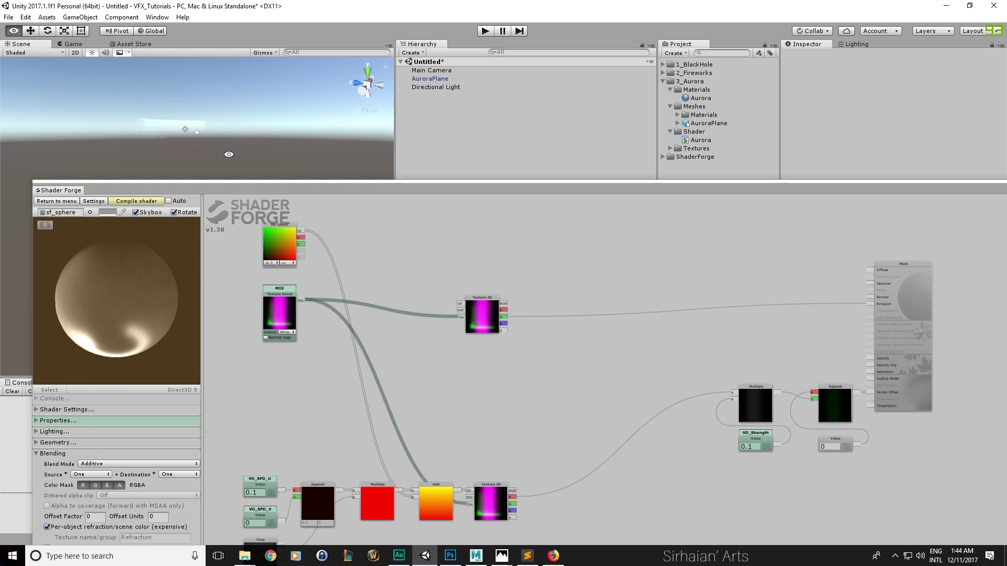
{"action": "left_click", "coordinate": [171, 124]}
{"action": "key", "text": "e"}
{"action": "mouse_move", "coordinate": [210, 96]}
{"action": "left_mouse_down"}
{"action": "mouse_move", "coordinate": [231, 111]}
{"action": "mouse_move", "coordinate": [209, 114]}
{"action": "left_mouse_up"}
{"action": "key", "text": "ctrl+z"}
Examine the glow on the aurora plane from several angles in the scene
{"action": "left_click_drag", "start_coordinate": [244, 146], "coordinate": [400, 366], "text": "ctrl"}
{"action": "left_click_drag", "start_coordinate": [273, 168], "coordinate": [314, 87], "text": "alt"}
{"action": "left_click_drag", "start_coordinate": [225, 157], "coordinate": [274, 139], "text": "alt"}
{"action": "key", "text": "ctrl+z"}
{"action": "left_click", "coordinate": [361, 146]}
{"action": "left_click", "coordinate": [279, 156]}
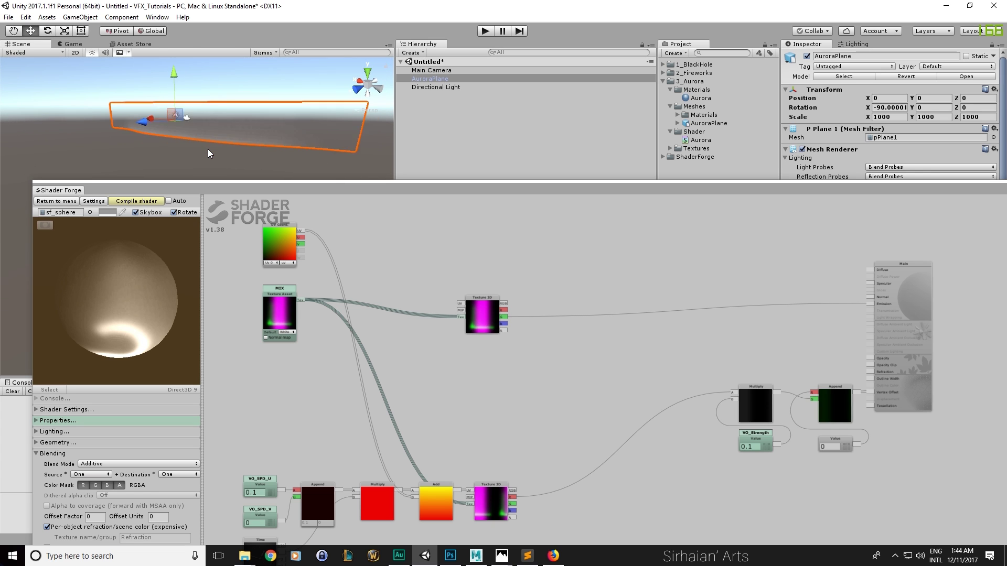
{"action": "left_click_drag", "start_coordinate": [209, 153], "coordinate": [200, 177], "text": "alt"}
{"action": "left_click", "coordinate": [234, 153]}
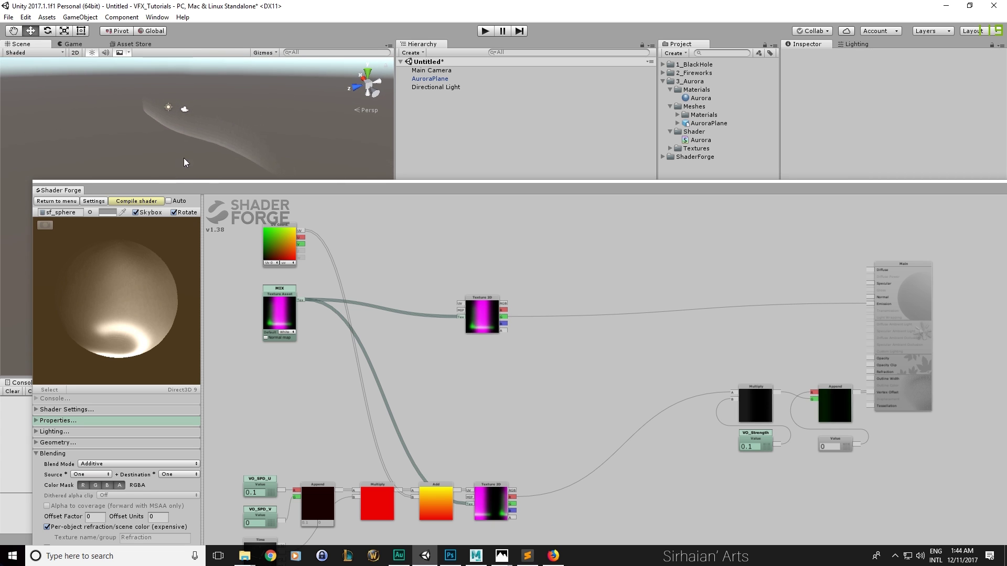
{"action": "left_click", "coordinate": [226, 140]}
{"action": "left_click_drag", "start_coordinate": [692, 192], "coordinate": [670, 81]}
{"action": "left_click_drag", "start_coordinate": [161, 86], "coordinate": [172, 138]}
Switch to Maya, return pPlane1 to object mode and open its layout in the UV Editor with UV selection active
{"action": "left_click", "coordinate": [478, 559]}
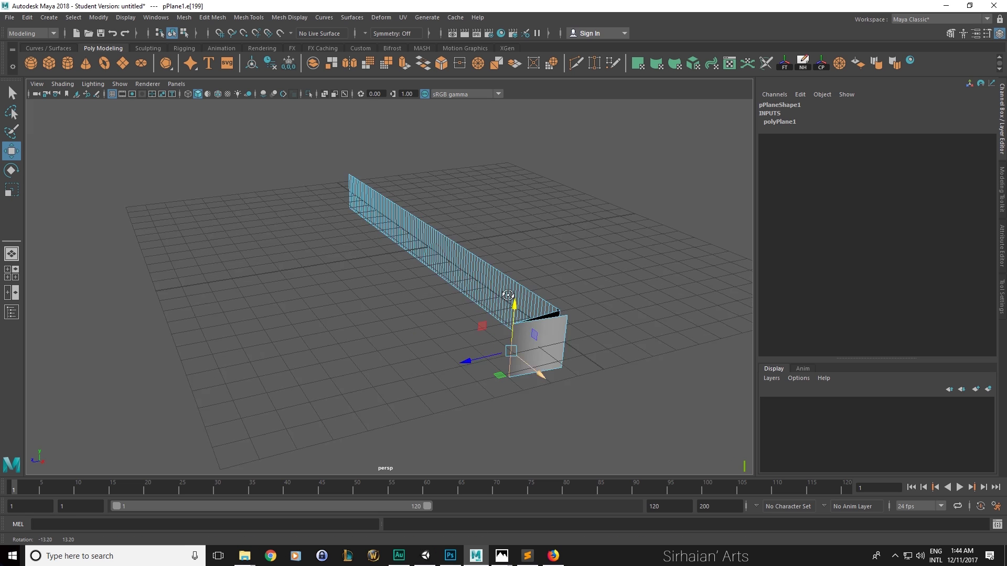
{"action": "right_click_drag", "start_coordinate": [433, 303], "coordinate": [484, 239]}
{"action": "left_click", "coordinate": [729, 63]}
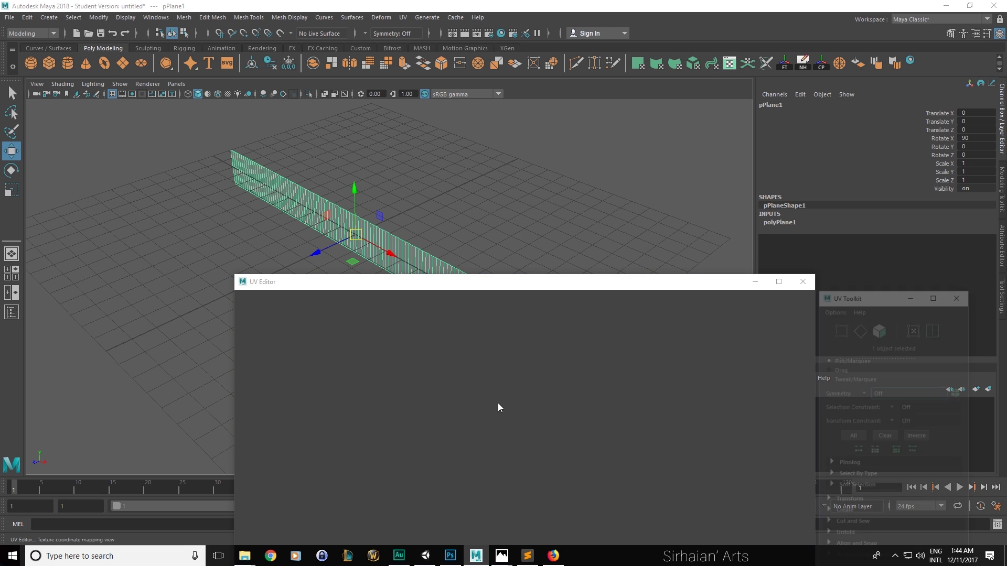
{"action": "scroll", "coordinate": [481, 391], "scroll_direction": "down", "scroll_amount": 3}
{"action": "middle_click_drag", "start_coordinate": [479, 392], "coordinate": [467, 433], "text": "alt"}
{"action": "left_click_drag", "start_coordinate": [476, 286], "coordinate": [440, 173]}
{"action": "right_click_drag", "start_coordinate": [425, 355], "coordinate": [465, 355]}
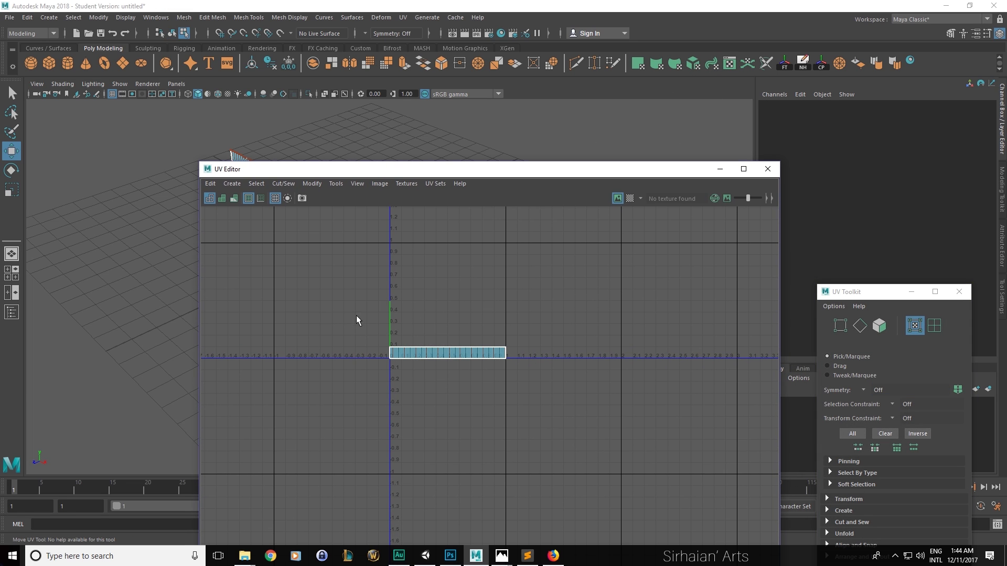
Select the upper row of the plane's UVs and snap it up to the V = 1 grid line
{"action": "left_click_drag", "start_coordinate": [527, 350], "coordinate": [527, 349]}
{"action": "scroll", "coordinate": [439, 346], "scroll_direction": "up", "scroll_amount": 4}
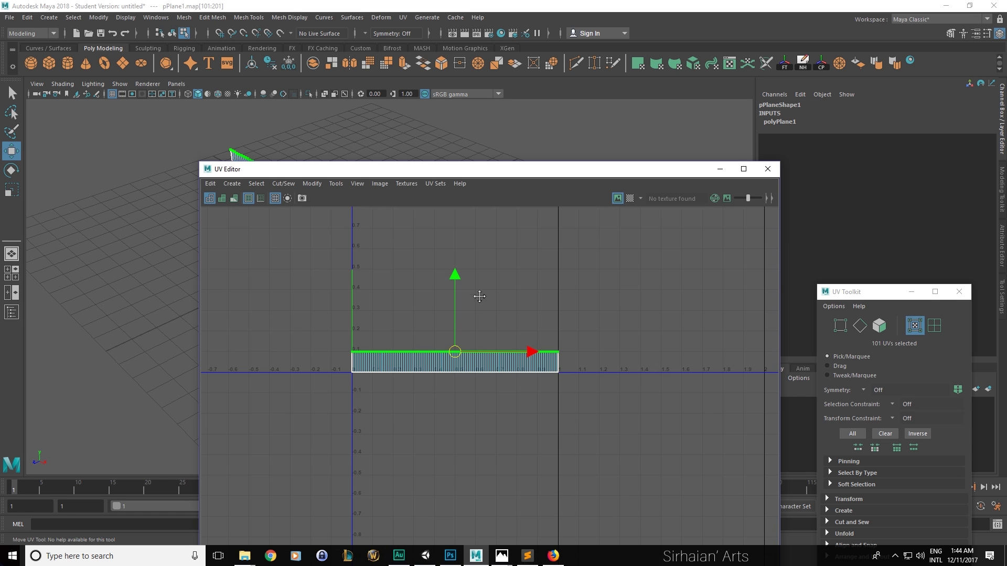
{"action": "middle_click_drag", "start_coordinate": [479, 290], "coordinate": [471, 368], "text": "alt"}
{"action": "left_click_drag", "start_coordinate": [456, 430], "coordinate": [456, 245]}
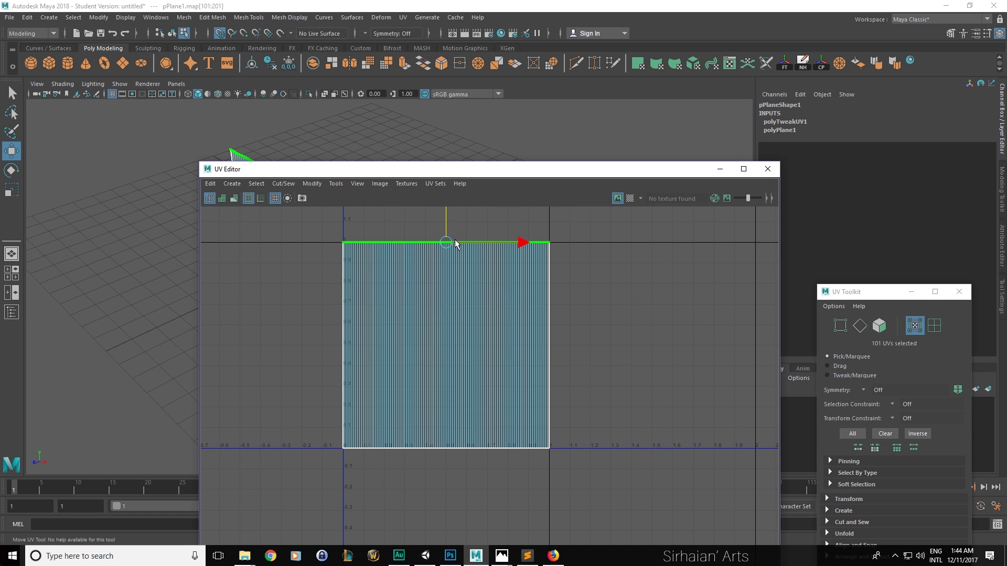
Close the UV Editor and UV Toolkit and put the plane back in object mode
{"action": "left_click_drag", "start_coordinate": [482, 170], "coordinate": [493, 257]}
{"action": "left_click", "coordinate": [778, 255]}
{"action": "mouse_move", "coordinate": [541, 210]}
{"action": "left_mouse_down", "text": "alt"}
{"action": "mouse_move", "coordinate": [548, 196]}
{"action": "mouse_move", "coordinate": [591, 216]}
{"action": "mouse_move", "coordinate": [546, 194]}
{"action": "left_mouse_up", "text": "alt"}
{"action": "right_click_drag", "start_coordinate": [391, 251], "coordinate": [442, 231]}
{"action": "left_click_drag", "start_coordinate": [497, 205], "coordinate": [455, 222], "text": "alt"}
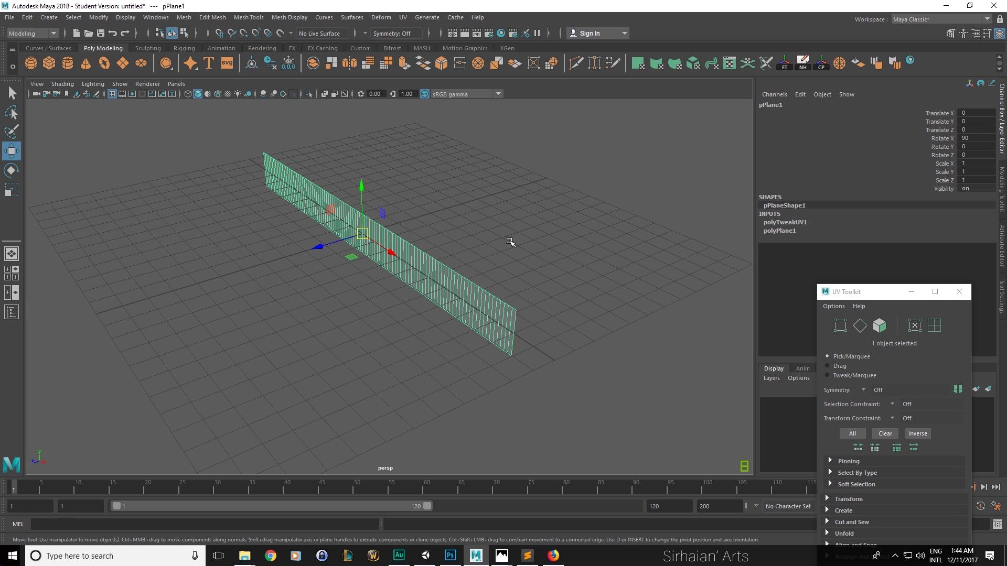
{"action": "left_click", "coordinate": [911, 292]}
{"action": "left_click_drag", "start_coordinate": [739, 152], "coordinate": [700, 99], "text": "alt"}
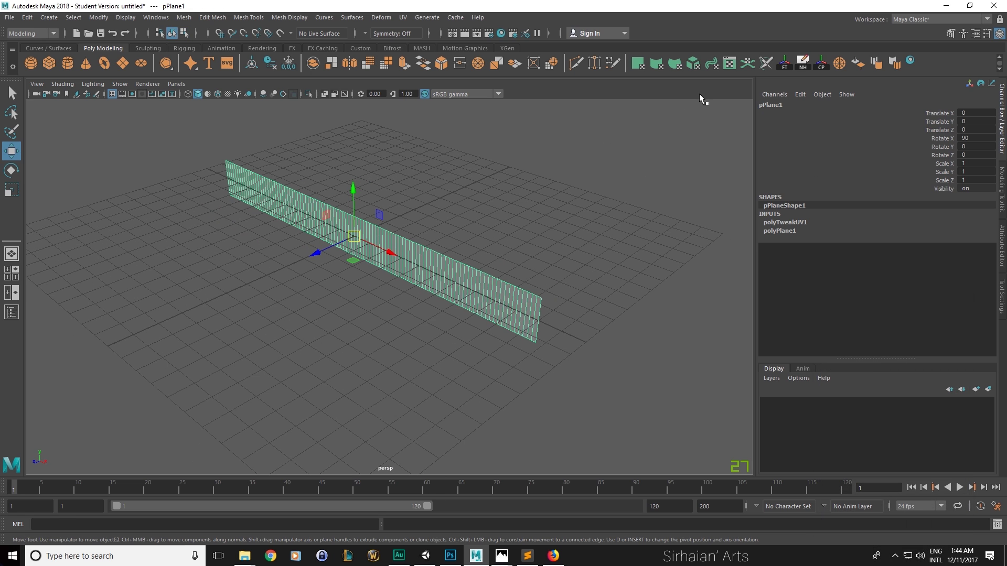
Reopen the UV Editor and undo back to before the upper UV row's move
{"action": "left_click", "coordinate": [730, 64]}
{"action": "left_click_drag", "start_coordinate": [436, 250], "coordinate": [408, 244]}
{"action": "key", "text": "ctrl+z"}
{"action": "key", "text": "ctrl+z"}
{"action": "key", "text": "ctrl+z"}
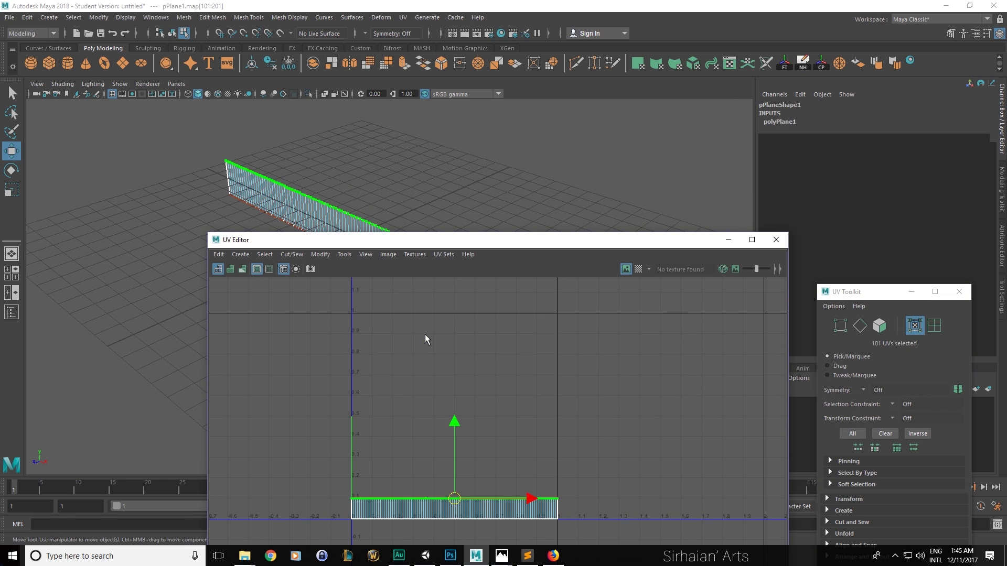
Reselect the upper UV row and grid-snap it up to 1 so the shell fills the 0–1 UV square
{"action": "left_click", "coordinate": [630, 328]}
{"action": "middle_click_drag", "start_coordinate": [539, 371], "coordinate": [499, 414], "text": "alt"}
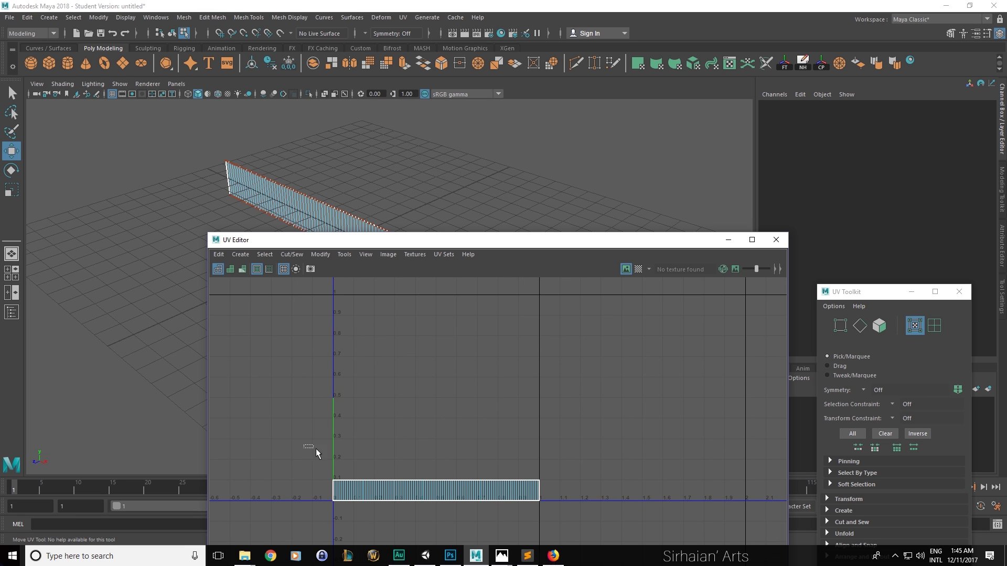
{"action": "left_click_drag", "start_coordinate": [477, 467], "coordinate": [564, 484]}
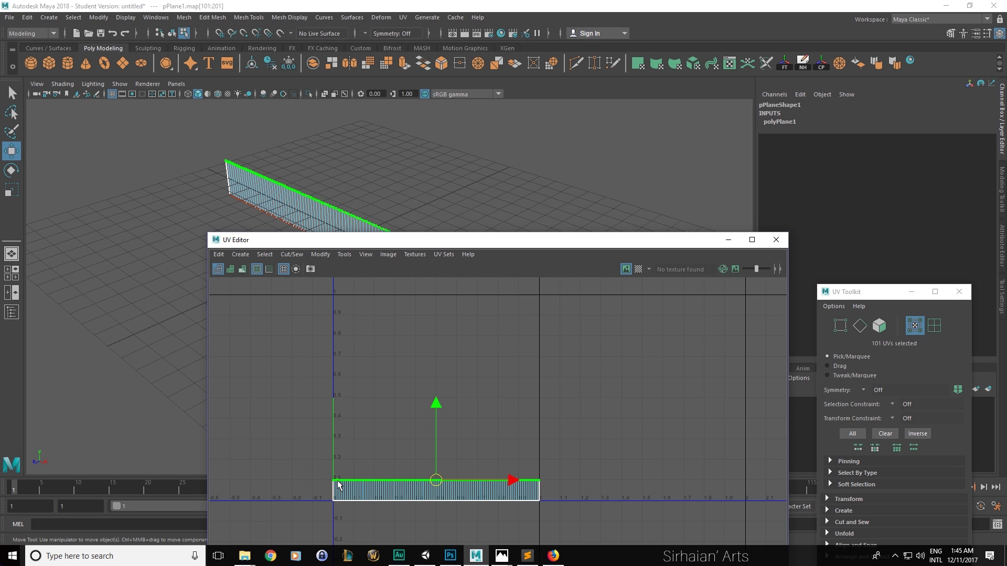
{"action": "middle_click_drag", "start_coordinate": [341, 413], "coordinate": [359, 448], "text": "alt"}
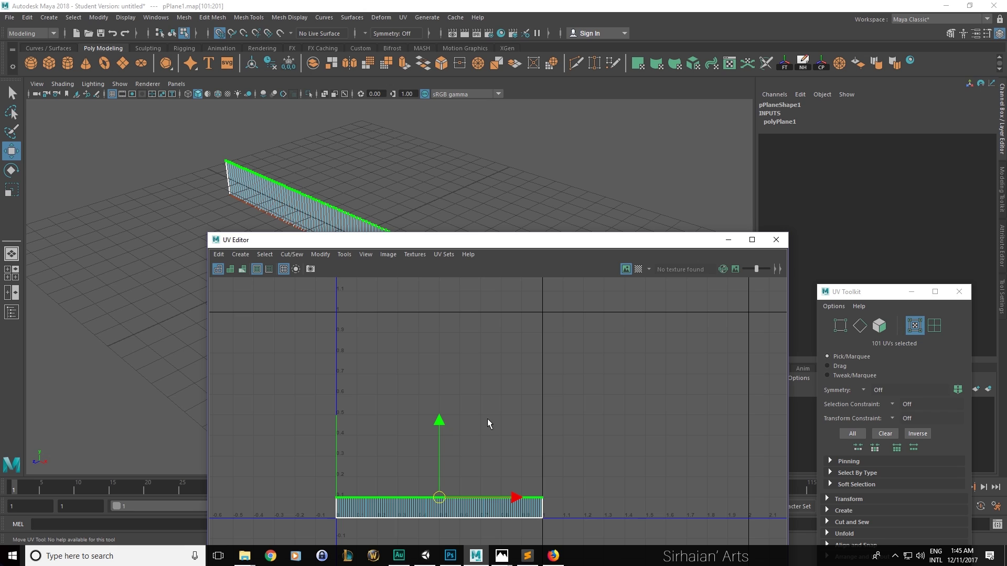
{"action": "left_click_drag", "start_coordinate": [445, 496], "coordinate": [446, 313]}
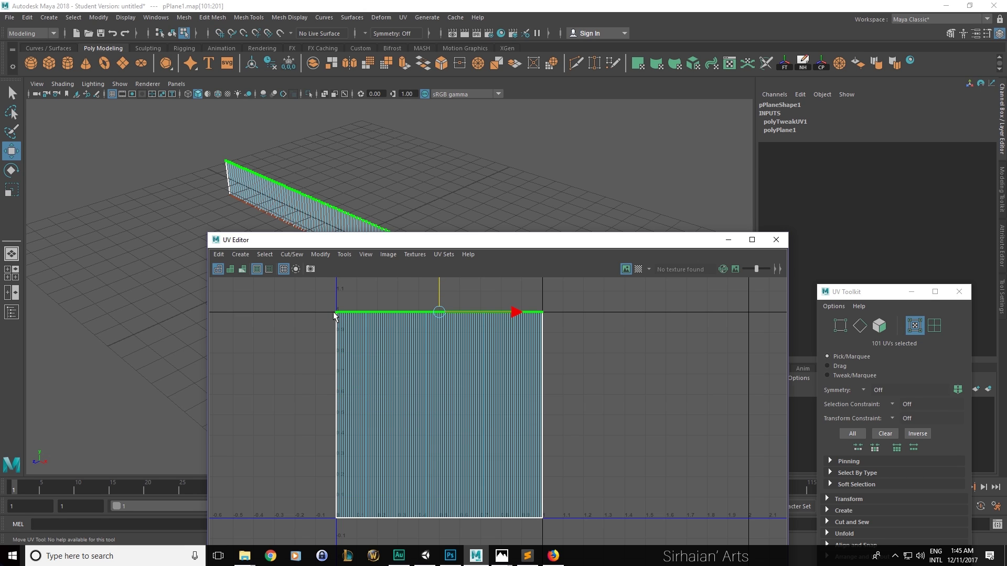
Try to move the upper UV row slightly above the 0–1 square and undo that move
{"action": "middle_click_drag", "start_coordinate": [276, 333], "coordinate": [282, 337], "text": "alt"}
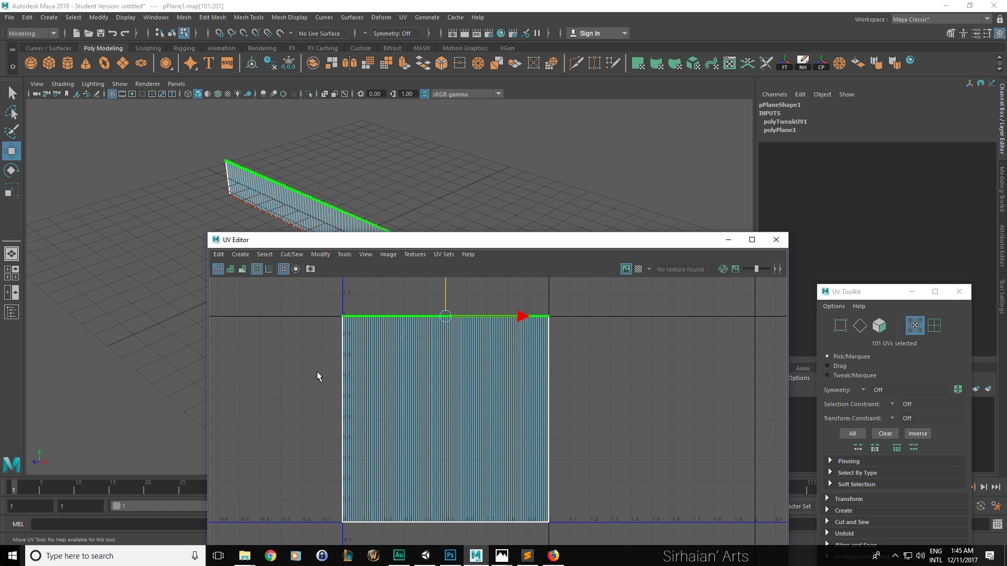
{"action": "left_click_drag", "start_coordinate": [445, 293], "coordinate": [445, 285]}
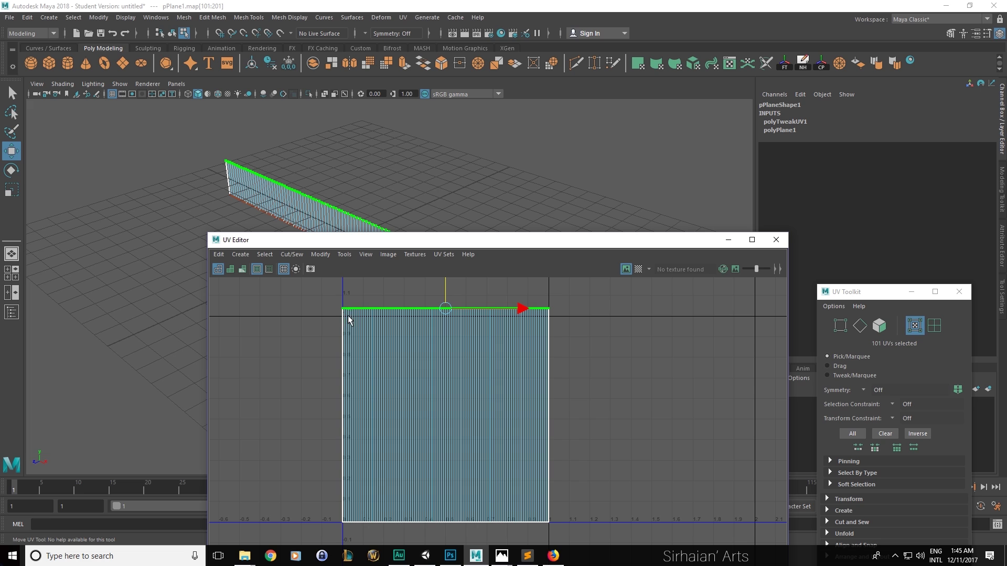
{"action": "key", "text": "ctrl+z"}
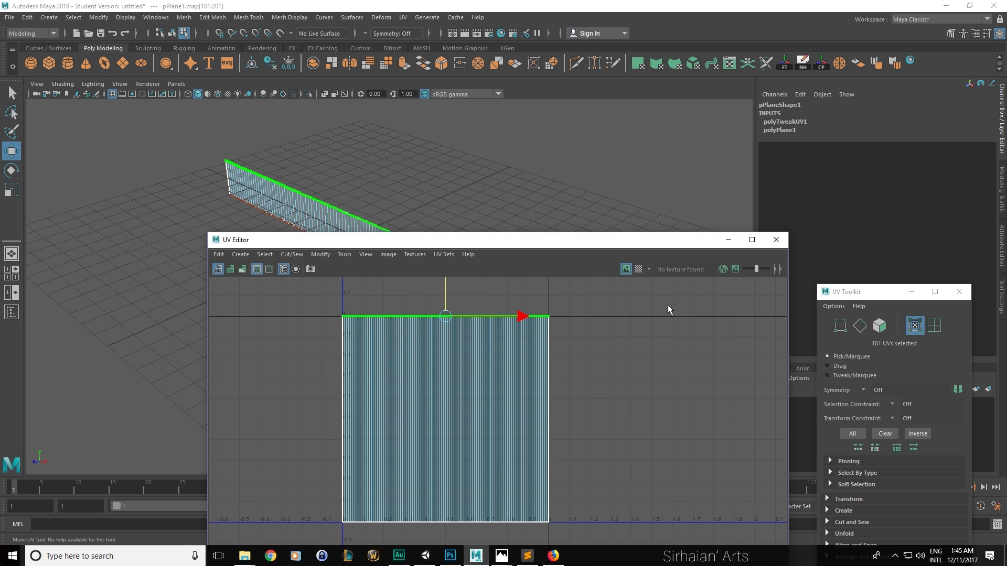
Close the UV Editor, frame the plane and select pPlane1 in object mode
{"action": "left_click", "coordinate": [777, 240]}
{"action": "key", "text": "f"}
{"action": "right_click_drag", "start_coordinate": [461, 247], "coordinate": [506, 228]}
{"action": "left_click_drag", "start_coordinate": [464, 273], "coordinate": [499, 225], "text": "alt"}
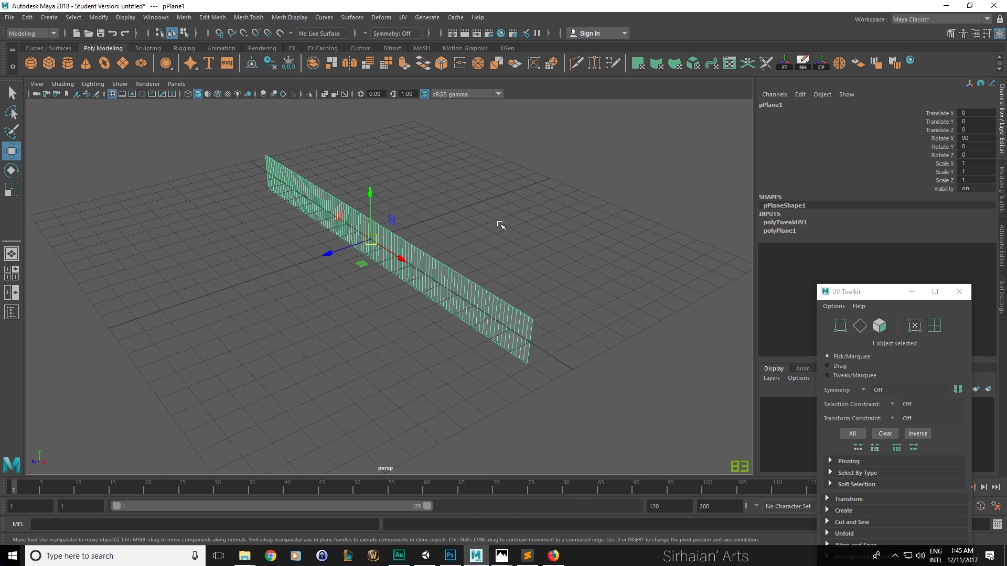
Export the selected plane as FBX, overwriting AuroraPlane.fbx in the 3_Aurora Meshes folder
{"action": "left_click", "coordinate": [8, 19]}
{"action": "left_click", "coordinate": [45, 154]}
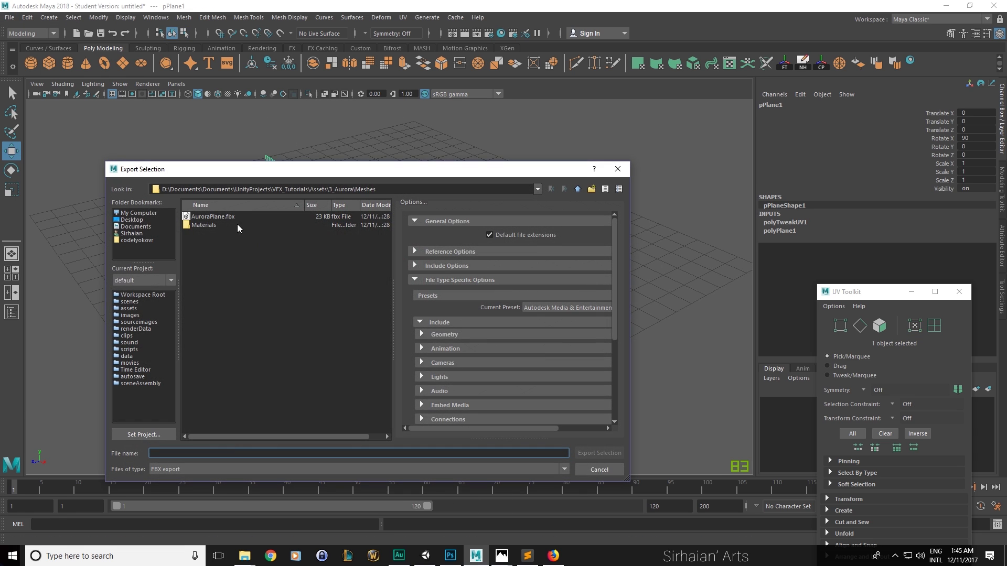
{"action": "double_click", "coordinate": [227, 219]}
{"action": "left_click", "coordinate": [348, 342]}
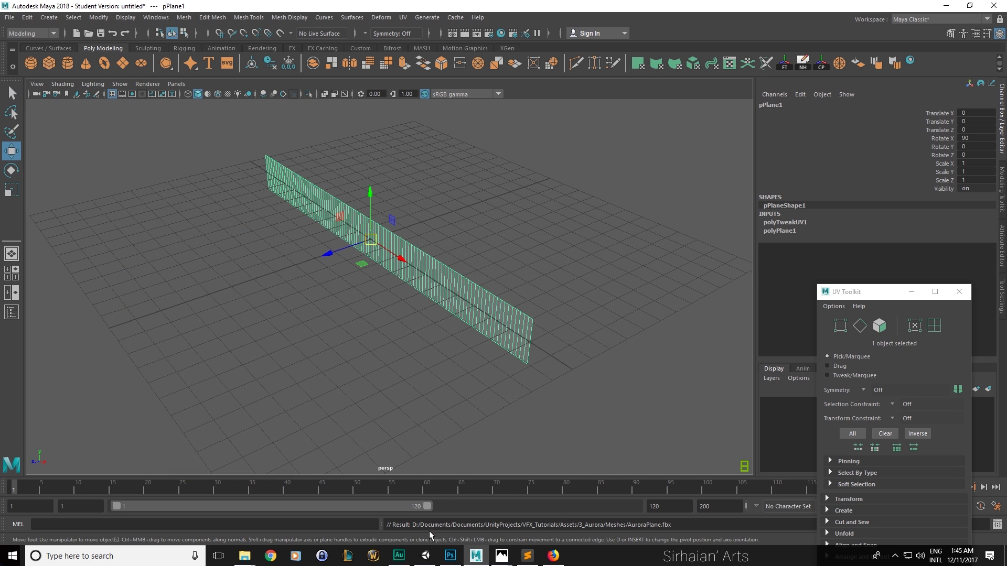
Switch back to Unity and set the AuroraPlane's X rotation to 90
{"action": "left_click", "coordinate": [426, 556]}
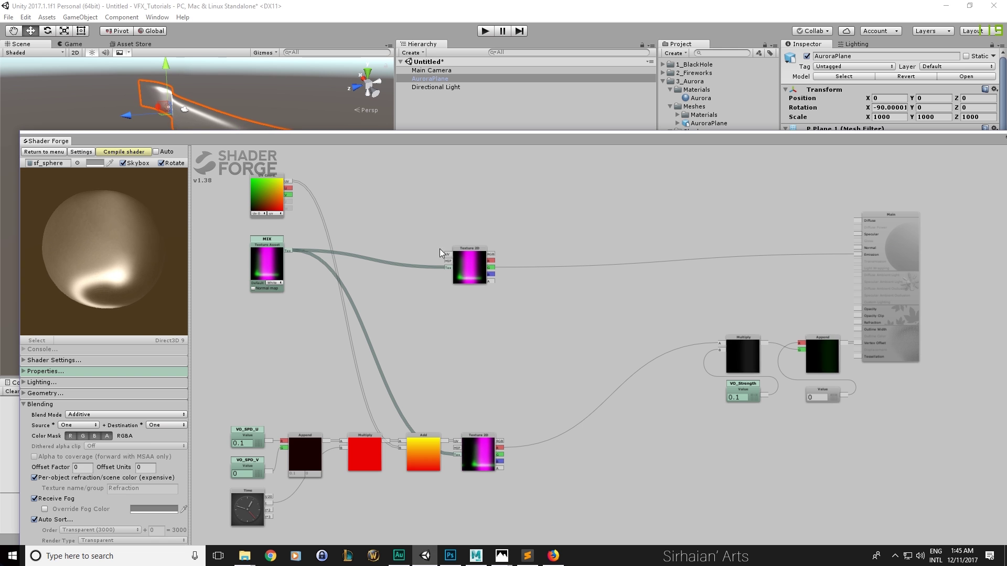
{"action": "mouse_move", "coordinate": [326, 141]}
{"action": "left_mouse_down"}
{"action": "mouse_move", "coordinate": [338, 170]}
{"action": "mouse_move", "coordinate": [323, 132]}
{"action": "left_mouse_up"}
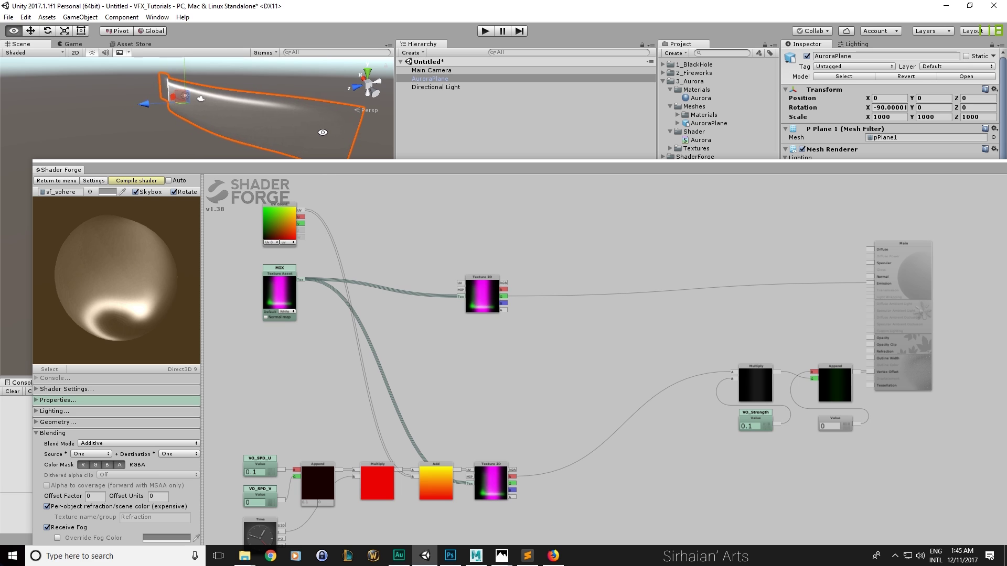
{"action": "double_click", "coordinate": [892, 108]}
{"action": "type", "text": "90"}
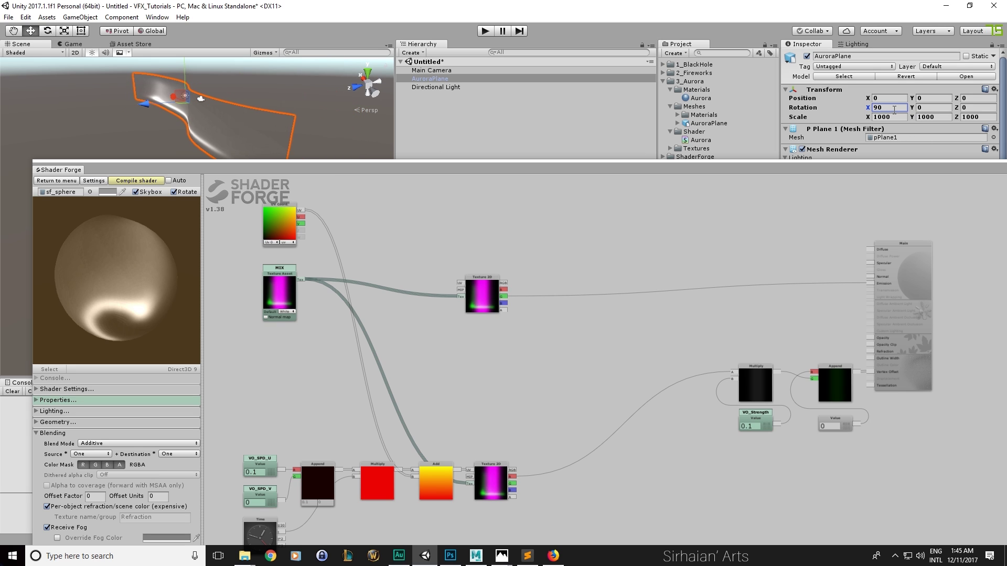
{"action": "left_click_drag", "start_coordinate": [367, 131], "coordinate": [219, 125], "text": "alt"}
{"action": "key", "text": "ctrl+z"}
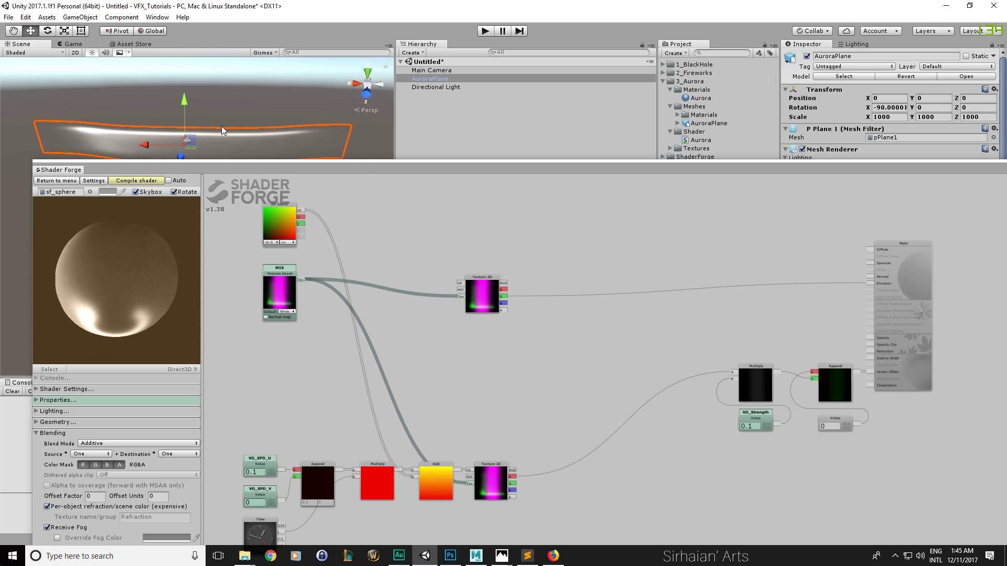
{"action": "key", "text": "ctrl+y"}
Set the AuroraPlane's Z rotation to 1
{"action": "middle_click_drag", "start_coordinate": [181, 119], "coordinate": [216, 88]}
{"action": "left_click_drag", "start_coordinate": [216, 88], "coordinate": [461, 122], "text": "alt"}
{"action": "key", "text": "e"}
{"action": "key", "text": "w"}
{"action": "middle_click_drag", "start_coordinate": [321, 121], "coordinate": [284, 75]}
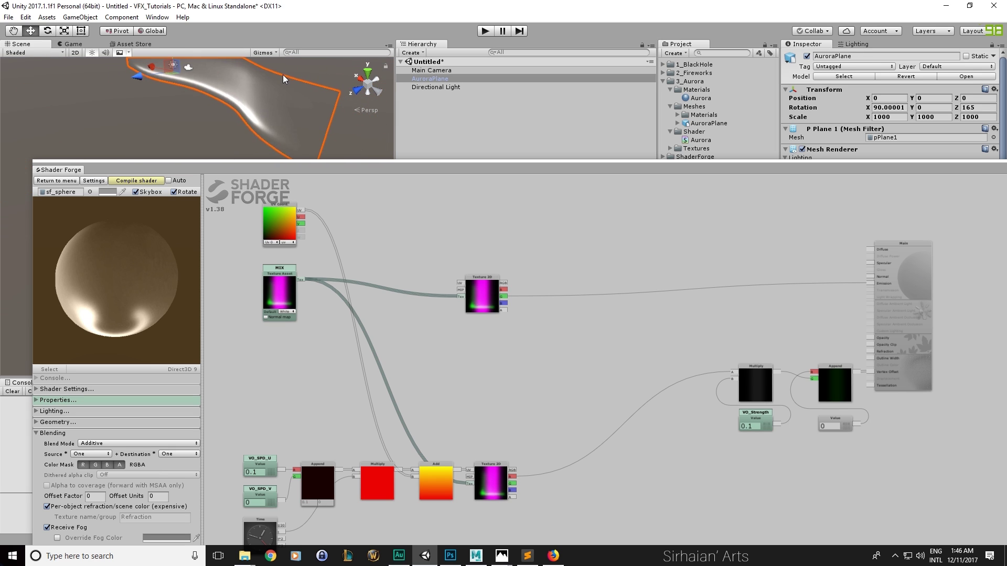
{"action": "left_click", "coordinate": [977, 107]}
{"action": "type", "text": "1"}
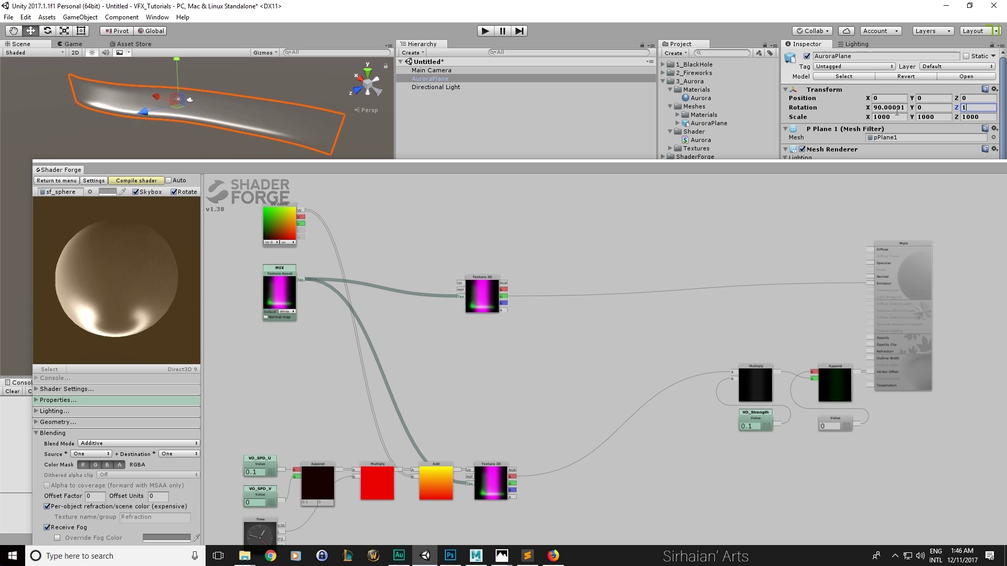
Try a Z rotation of 180 on the AuroraPlane, and set its Z rotation back to 0
{"action": "type", "text": "80"}
{"action": "left_click_drag", "start_coordinate": [760, 168], "coordinate": [663, 515]}
{"action": "scroll", "coordinate": [976, 456], "scroll_direction": "down", "scroll_amount": 3}
{"action": "left_click", "coordinate": [977, 454]}
{"action": "left_click", "coordinate": [975, 75]}
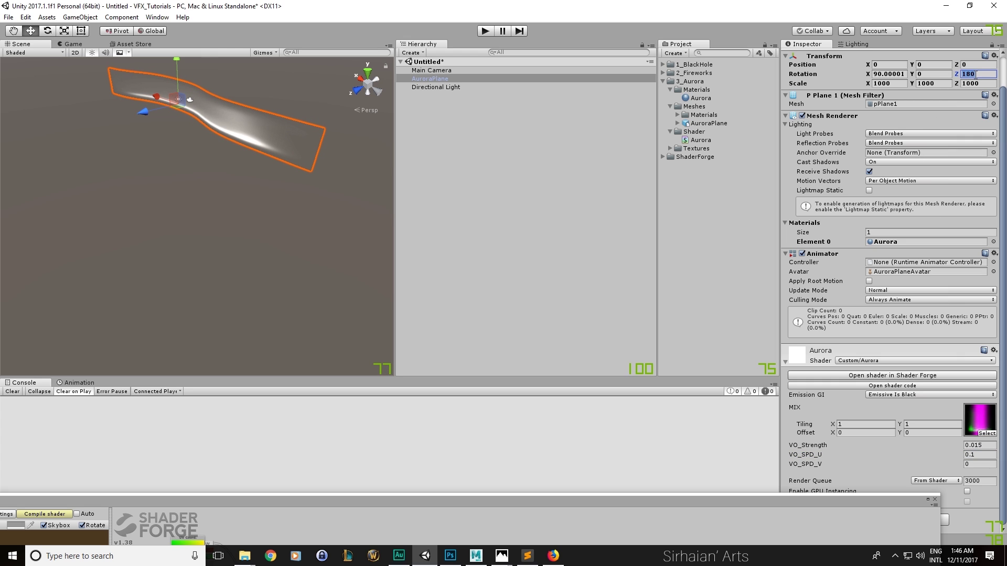
{"action": "type", "text": "0"}
Set the Aurora material's VO_SPD_U to -0.1
{"action": "left_click_drag", "start_coordinate": [244, 158], "coordinate": [688, 262], "text": "alt"}
{"action": "left_click_drag", "start_coordinate": [348, 278], "coordinate": [333, 194], "text": "alt"}
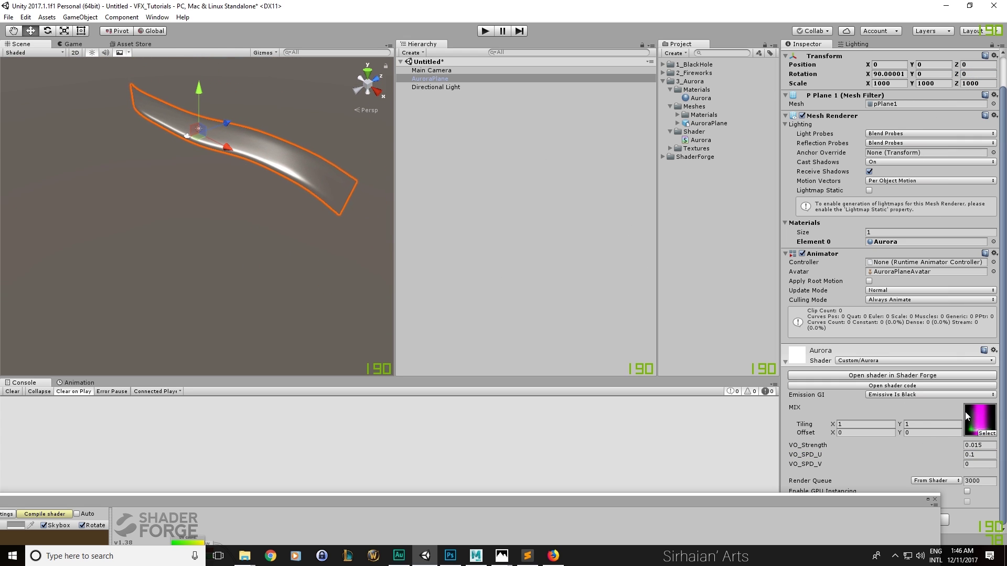
{"action": "left_click", "coordinate": [979, 456]}
{"action": "type", "text": "-0.1"}
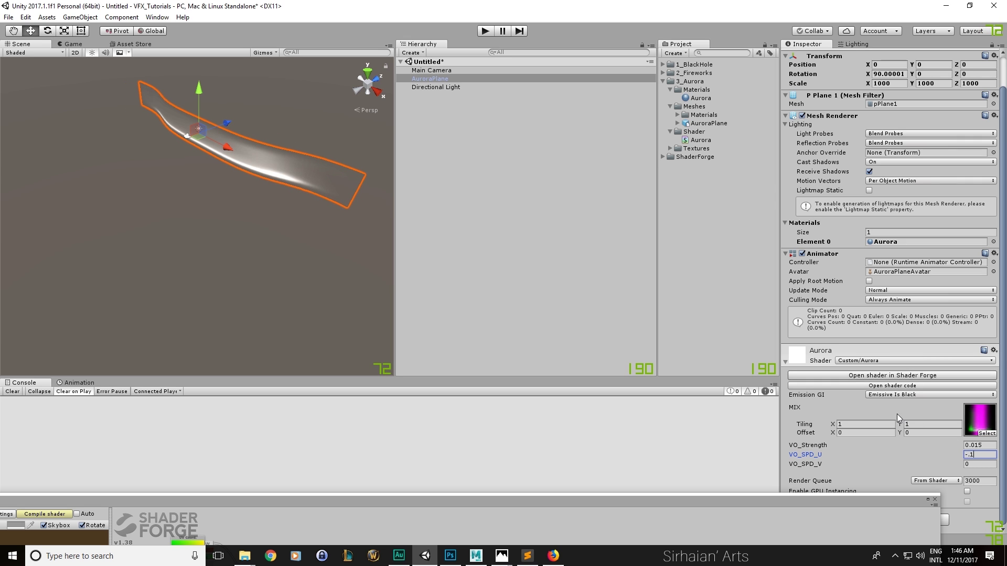
{"action": "left_click_drag", "start_coordinate": [226, 220], "coordinate": [151, 224], "text": "alt"}
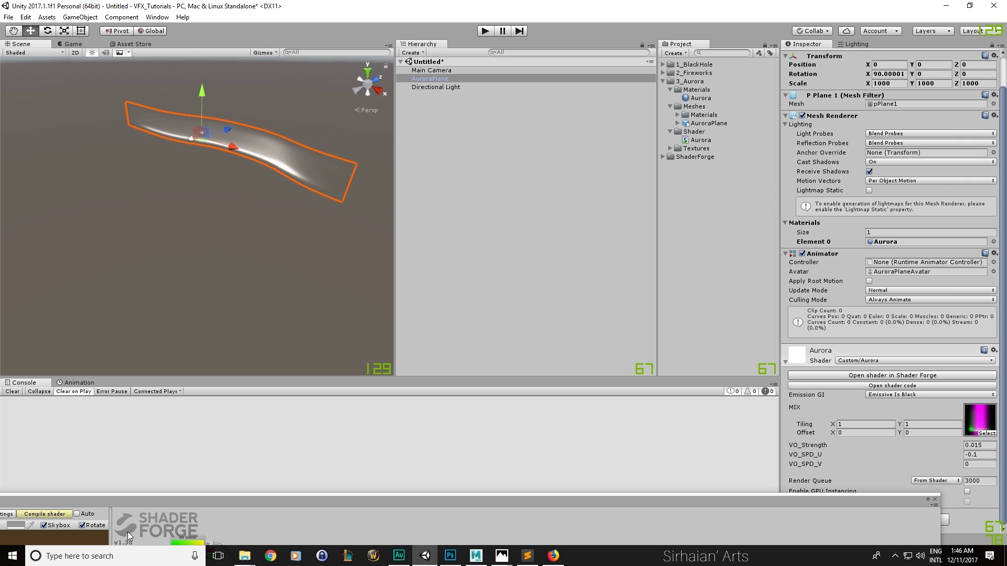
Raise the Shader Forge window just beneath the aurora plane and compile the Aurora shader
{"action": "left_click_drag", "start_coordinate": [127, 503], "coordinate": [208, 307]}
{"action": "left_click_drag", "start_coordinate": [251, 247], "coordinate": [292, 227], "text": "alt"}
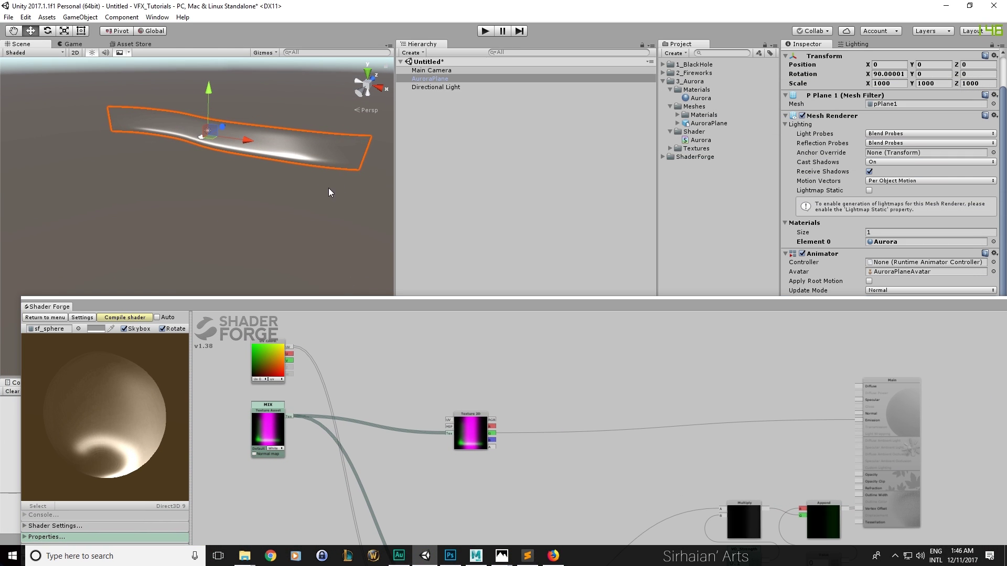
{"action": "left_click_drag", "start_coordinate": [317, 139], "coordinate": [250, 201], "text": "alt"}
{"action": "left_click_drag", "start_coordinate": [304, 237], "coordinate": [304, 210], "text": "alt"}
{"action": "left_click_drag", "start_coordinate": [345, 307], "coordinate": [361, 209]}
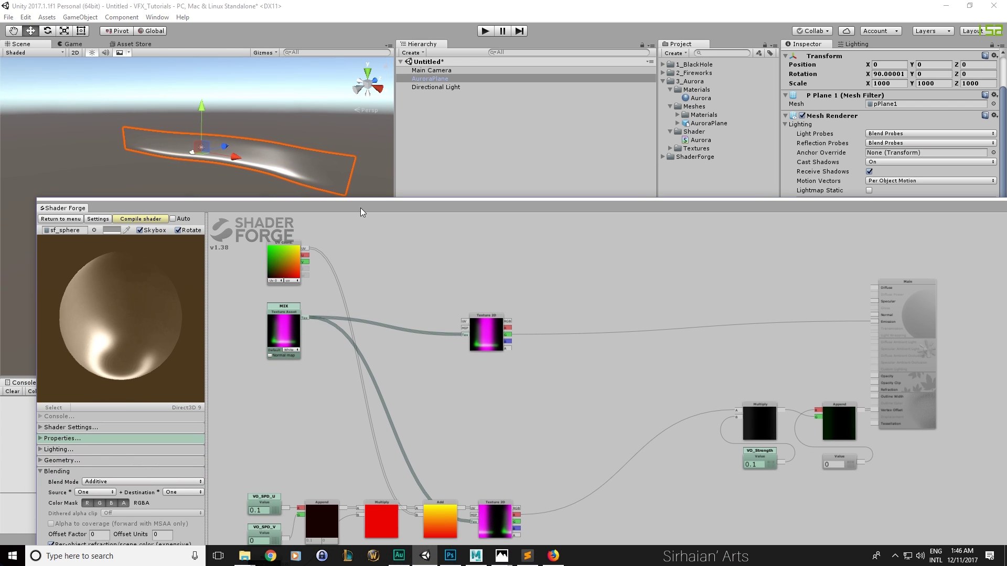
{"action": "left_click", "coordinate": [156, 219]}
{"action": "middle_click_drag", "start_coordinate": [430, 279], "coordinate": [515, 280]}
{"action": "left_click_drag", "start_coordinate": [613, 361], "coordinate": [634, 349]}
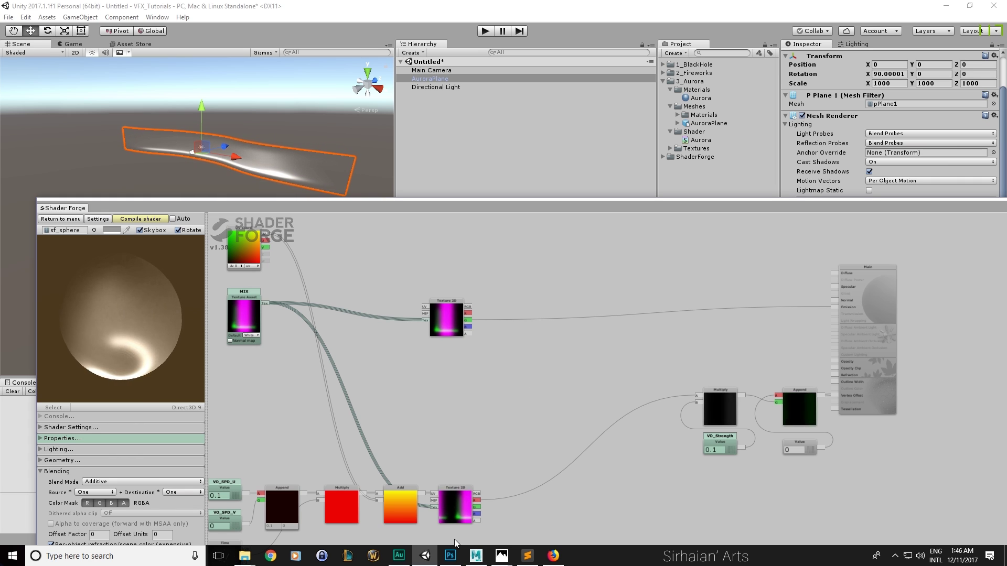
Switch to Photoshop, create a 512 x 512 px document, invert its background to black and add a new layer
{"action": "left_click", "coordinate": [450, 555]}
{"action": "key", "text": "ctrl+n"}
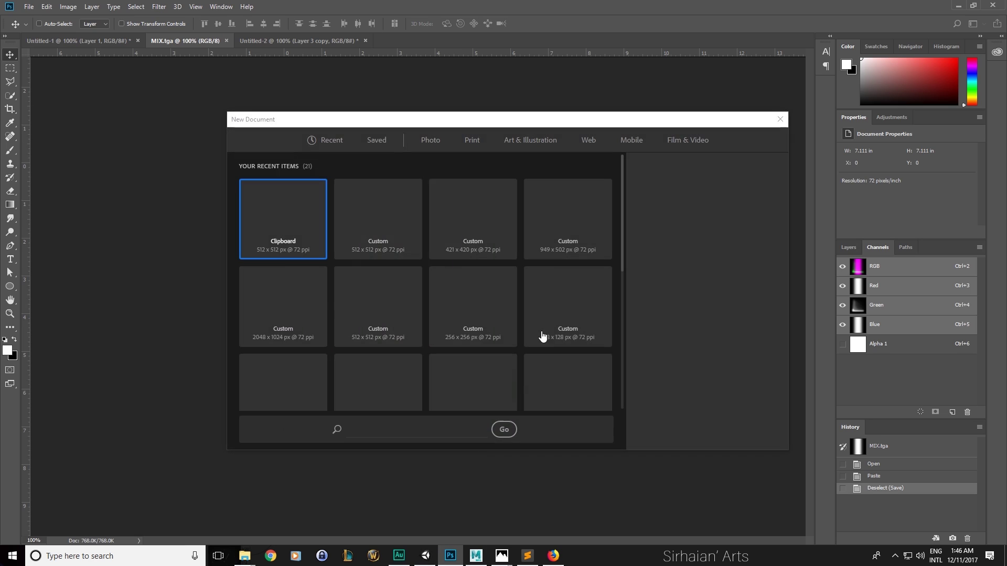
{"action": "double_click", "coordinate": [293, 239]}
{"action": "key", "text": "ctrl+i"}
{"action": "key", "text": "shift+ctrl+n"}
{"action": "key", "text": "Return"}
{"action": "left_click", "coordinate": [848, 247]}
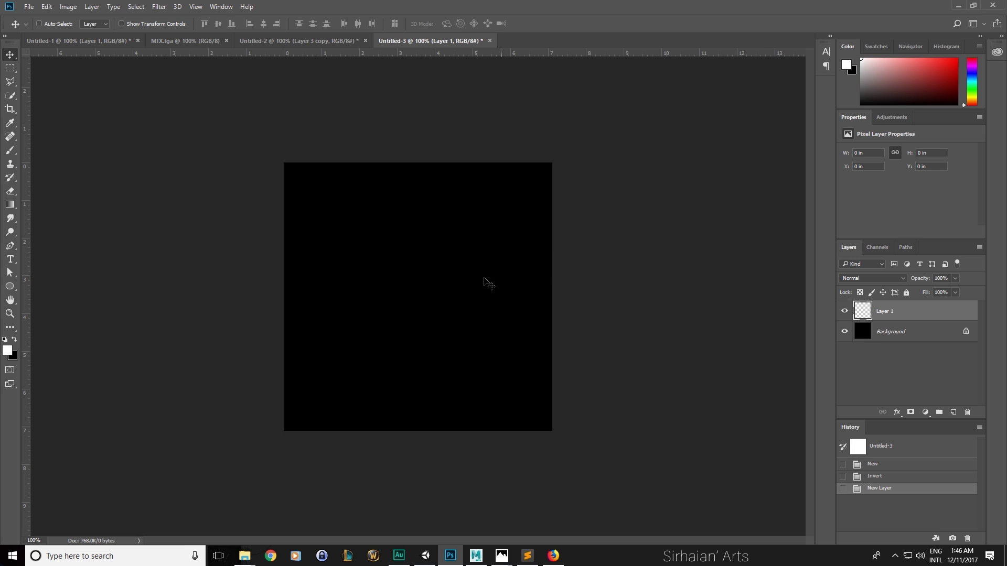
Set the Brush tool to 12 px, try a vertical stroke at 2% opacity and undo it
{"action": "key", "text": "b"}
{"action": "right_click", "coordinate": [441, 302]}
{"action": "type", "text": "12"}
{"action": "key", "text": "Return"}
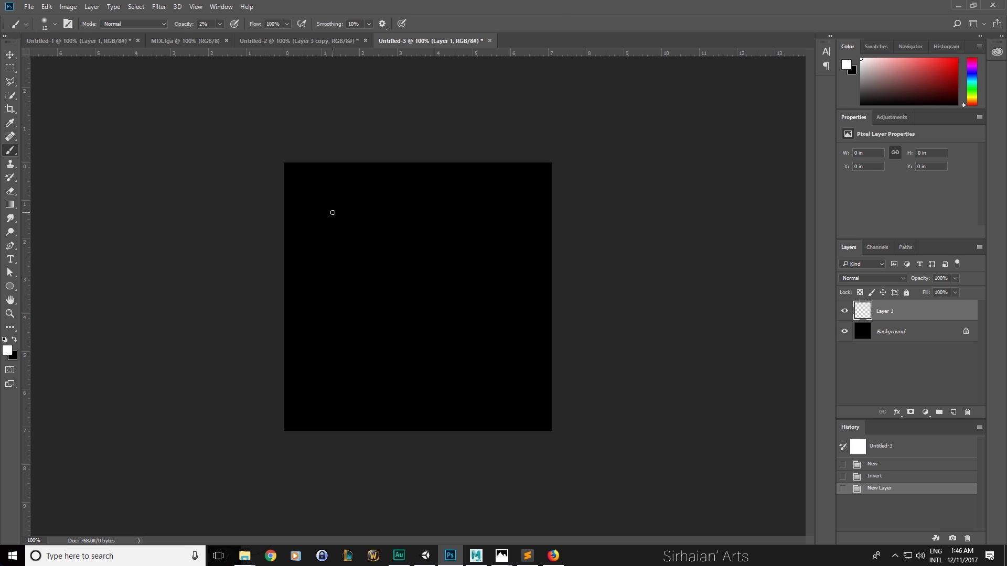
{"action": "left_click_drag", "start_coordinate": [320, 333], "coordinate": [321, 333]}
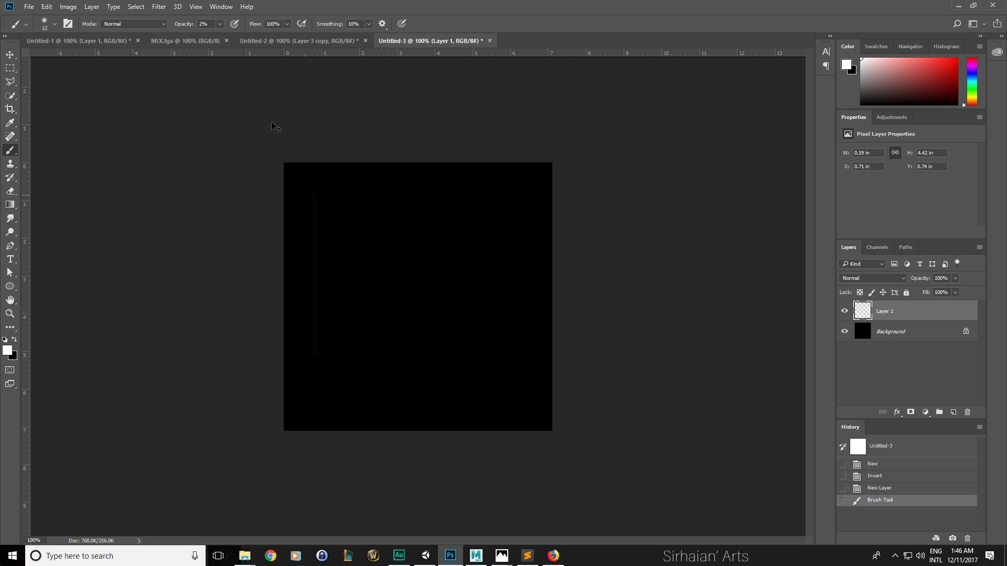
{"action": "key", "text": "ctrl+z"}
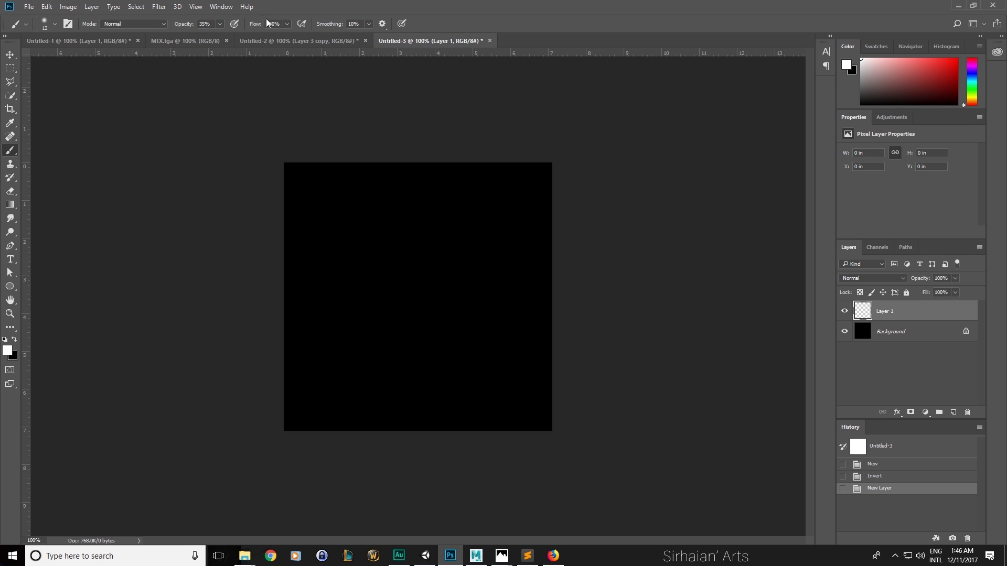
Paint straight vertical streaks of varied heights across the black canvas with the 12 px brush at 66% opacity
{"action": "left_click_drag", "start_coordinate": [331, 209], "coordinate": [331, 405]}
{"action": "left_click_drag", "start_coordinate": [359, 318], "coordinate": [365, 411]}
{"action": "mouse_move", "coordinate": [382, 181]}
{"action": "left_mouse_down"}
{"action": "mouse_move", "coordinate": [366, 399]}
{"action": "mouse_move", "coordinate": [383, 405]}
{"action": "left_mouse_up"}
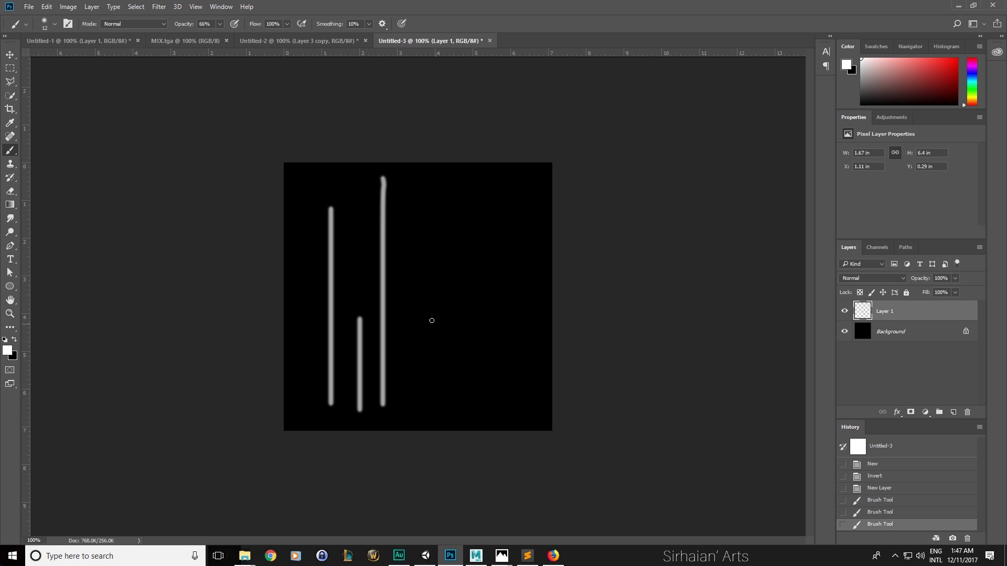
{"action": "left_click_drag", "start_coordinate": [410, 271], "coordinate": [401, 377]}
{"action": "left_click_drag", "start_coordinate": [397, 412], "coordinate": [398, 412]}
{"action": "left_click_drag", "start_coordinate": [430, 225], "coordinate": [430, 412]}
{"action": "left_click_drag", "start_coordinate": [477, 182], "coordinate": [461, 403]}
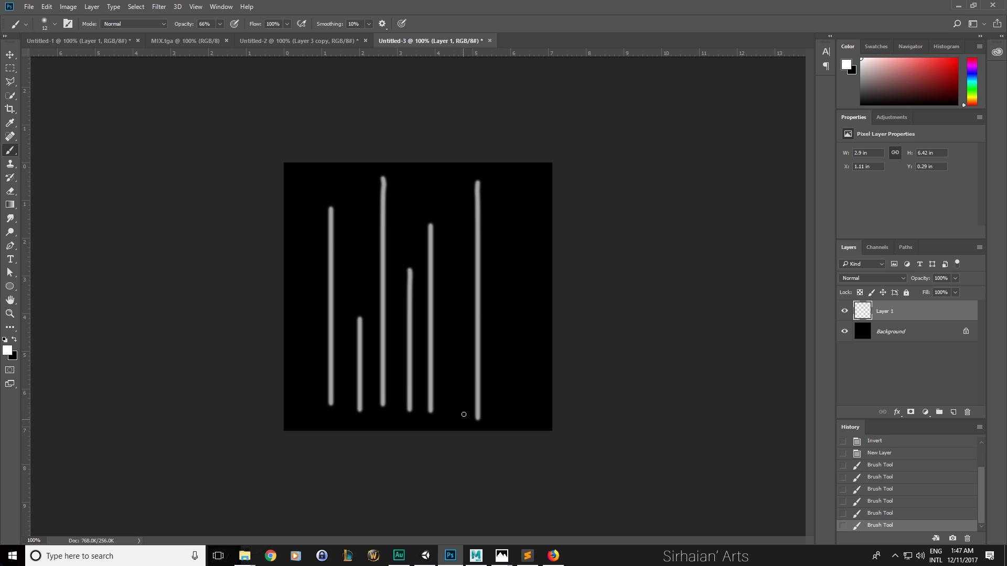
{"action": "left_click_drag", "start_coordinate": [521, 355], "coordinate": [518, 412]}
{"action": "left_click_drag", "start_coordinate": [452, 285], "coordinate": [439, 414]}
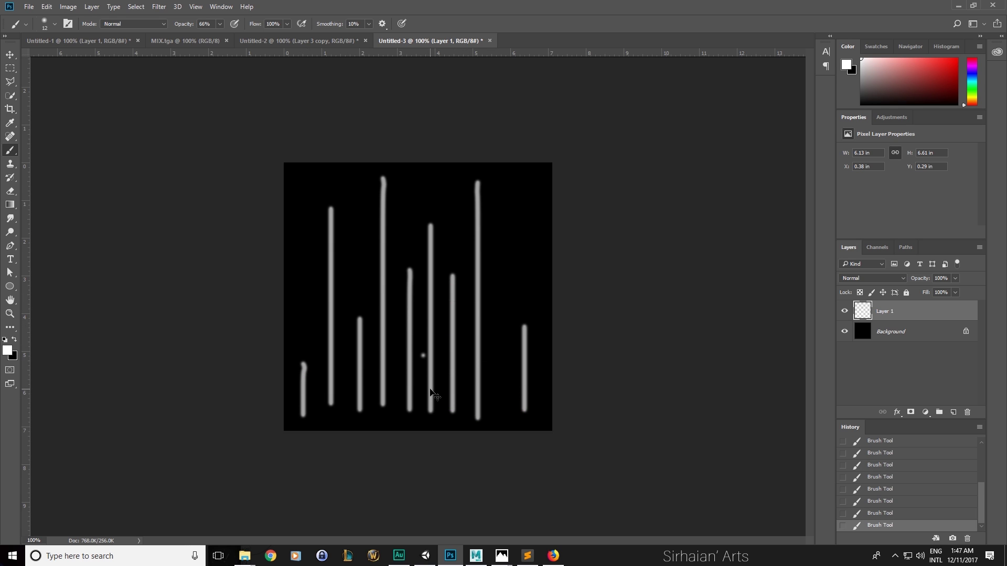
Paint a few thinner, bright vertical streaks between the gray ones with a smaller brush at 100% opacity
{"action": "right_click", "coordinate": [446, 254]}
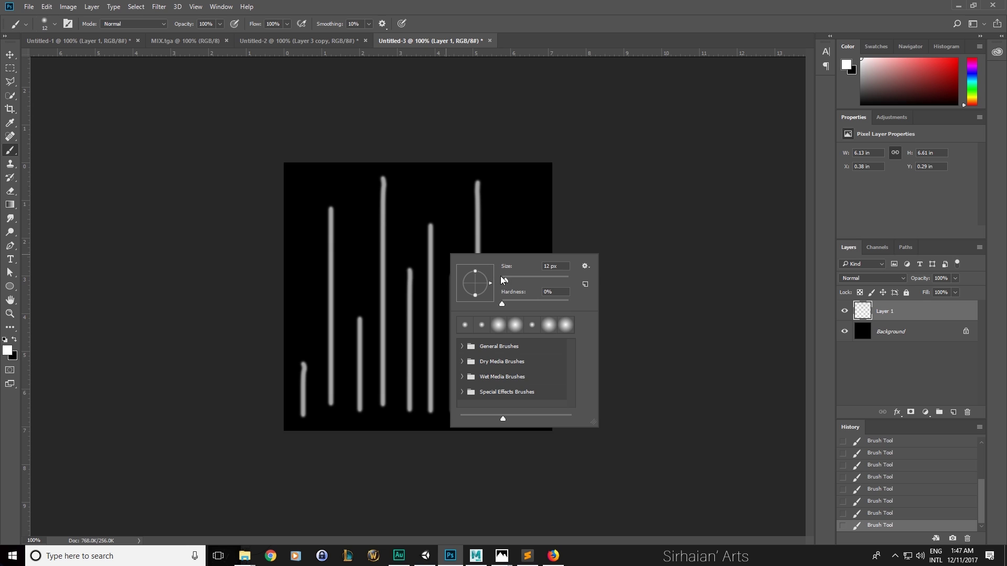
{"action": "key", "text": "Return"}
{"action": "left_click_drag", "start_coordinate": [351, 257], "coordinate": [348, 399]}
{"action": "left_click_drag", "start_coordinate": [499, 210], "coordinate": [500, 403]}
Paint faint, thin vertical streaks in the gaps between the existing ones with a 7 px brush at 22% opacity
{"action": "right_click", "coordinate": [527, 335]}
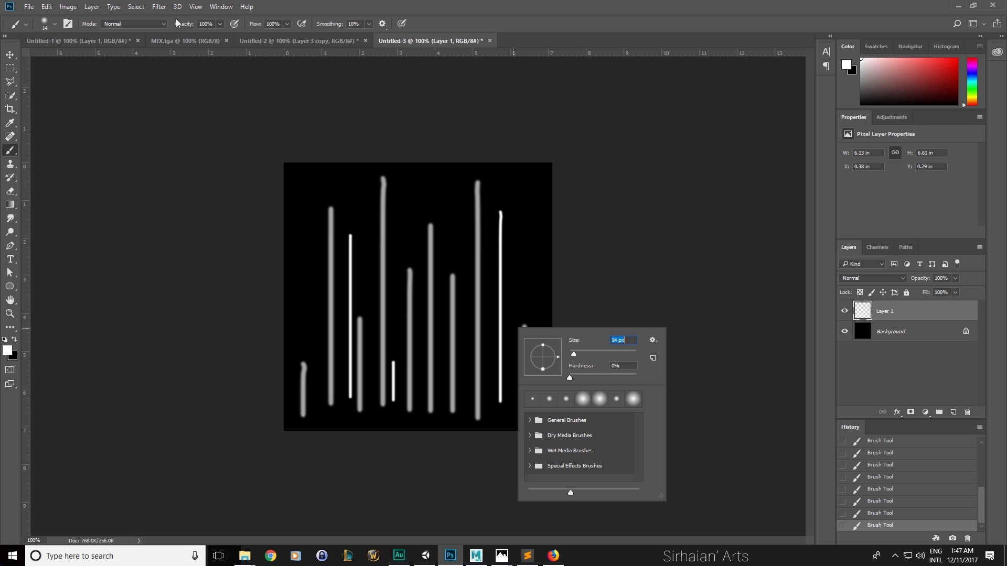
{"action": "key", "text": "Return"}
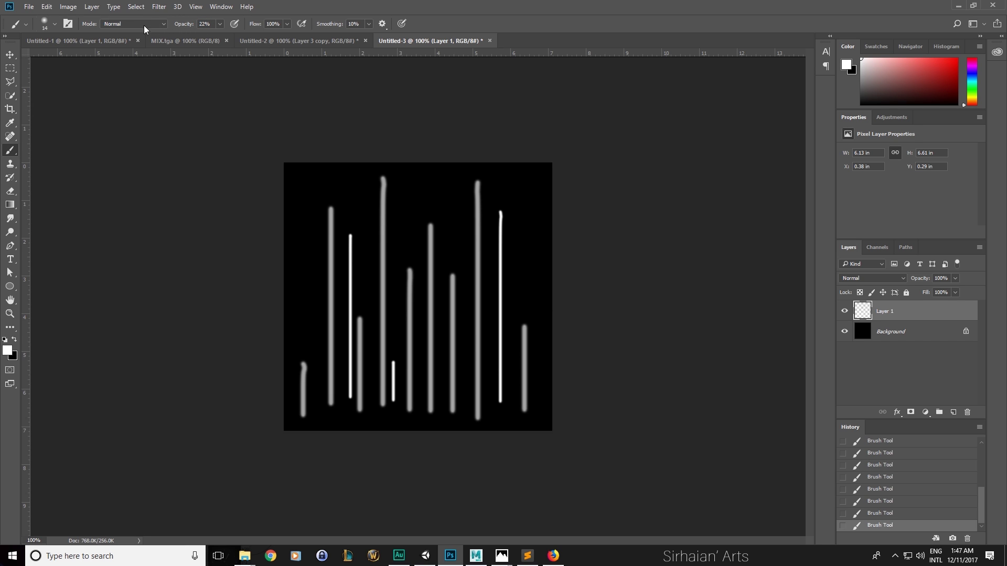
{"action": "left_click_drag", "start_coordinate": [370, 353], "coordinate": [371, 403]}
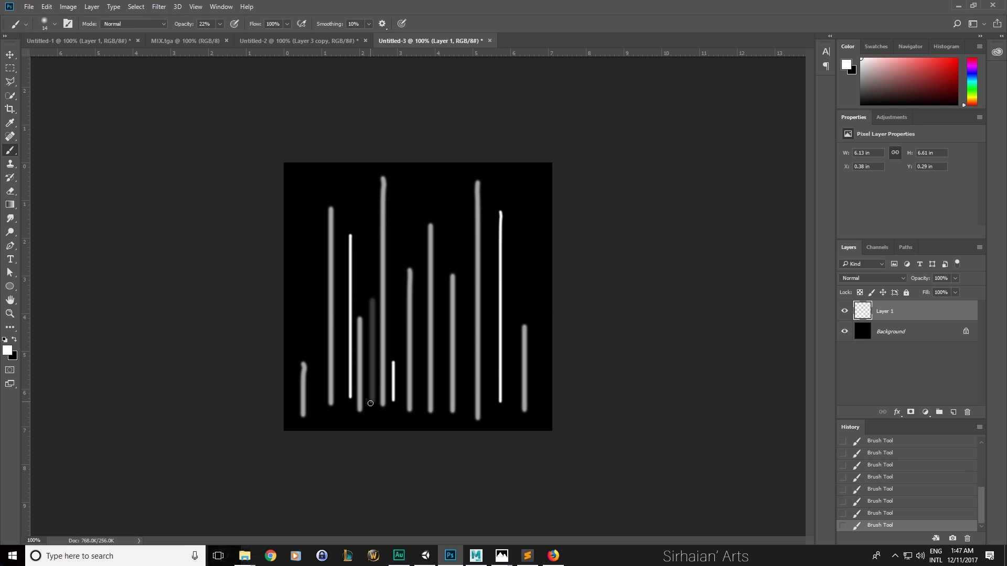
{"action": "key", "text": "ctrl+z"}
{"action": "right_click", "coordinate": [397, 314]}
{"action": "key", "text": "Return"}
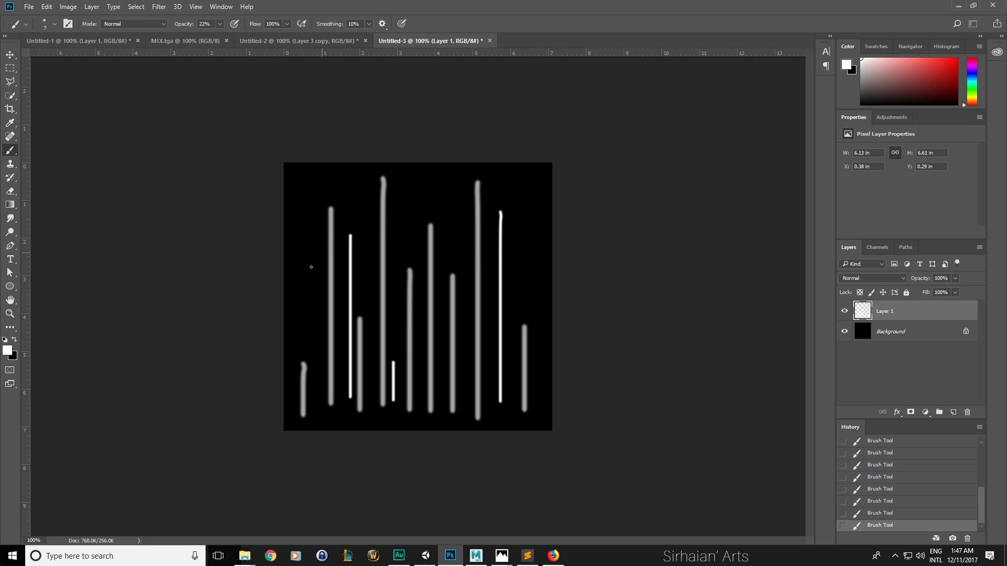
{"action": "left_click", "coordinate": [319, 422], "text": "shift"}
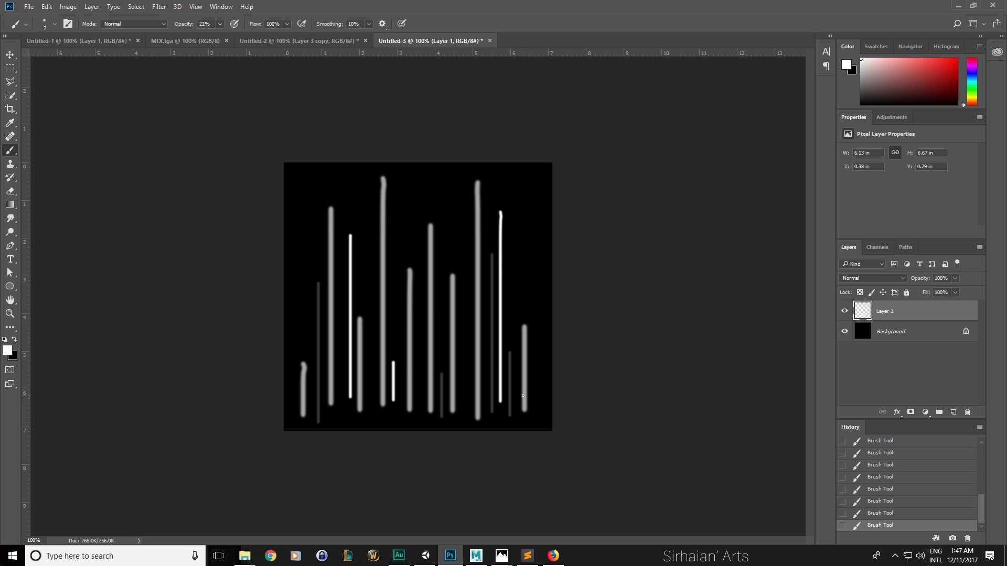
Squash the streak layer vertically from its upper edge with Free Transform and nudge it slightly upward
{"action": "key", "text": "v"}
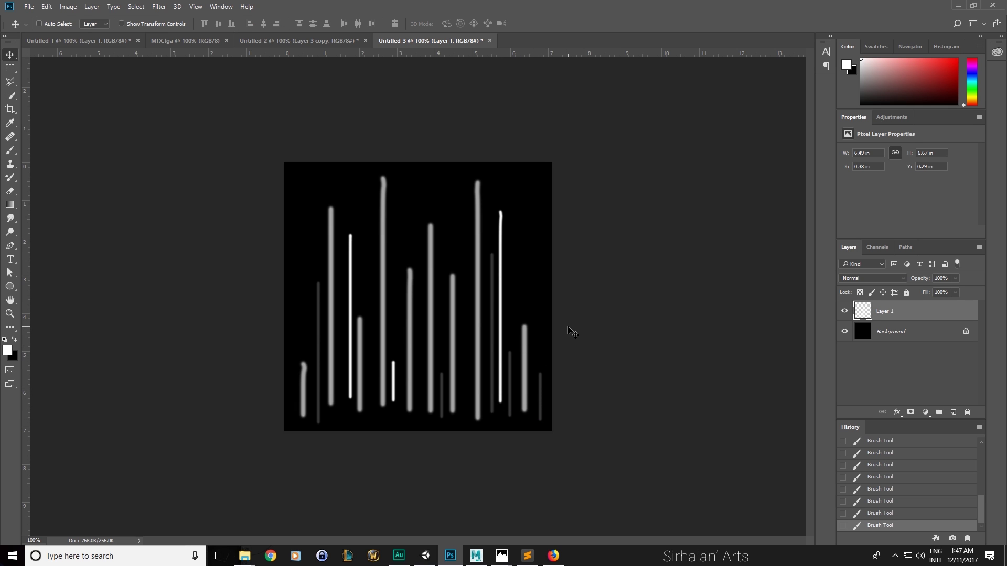
{"action": "key", "text": "ctrl+t"}
{"action": "left_click_drag", "start_coordinate": [419, 168], "coordinate": [419, 249]}
{"action": "key", "text": "Return"}
{"action": "left_click_drag", "start_coordinate": [395, 305], "coordinate": [395, 297]}
Apply a Motion Blur of 90° and 64 pixels to the streaks, move them upward and apply the same blur again
{"action": "left_click", "coordinate": [159, 7]}
{"action": "left_click", "coordinate": [158, 6]}
{"action": "left_click", "coordinate": [159, 7]}
{"action": "mouse_move", "coordinate": [203, 126]}
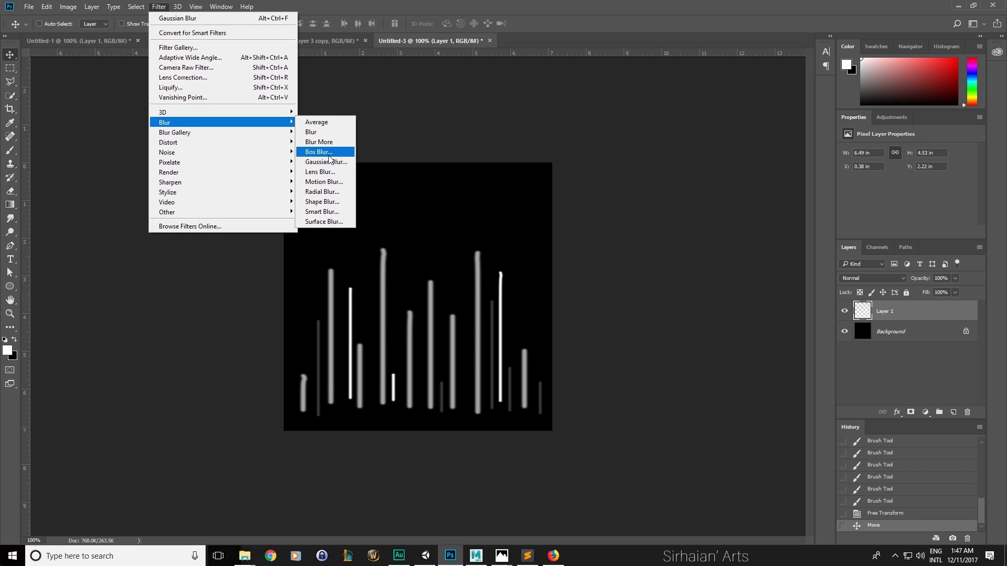
{"action": "left_click", "coordinate": [328, 185]}
{"action": "left_click_drag", "start_coordinate": [479, 122], "coordinate": [611, 152]}
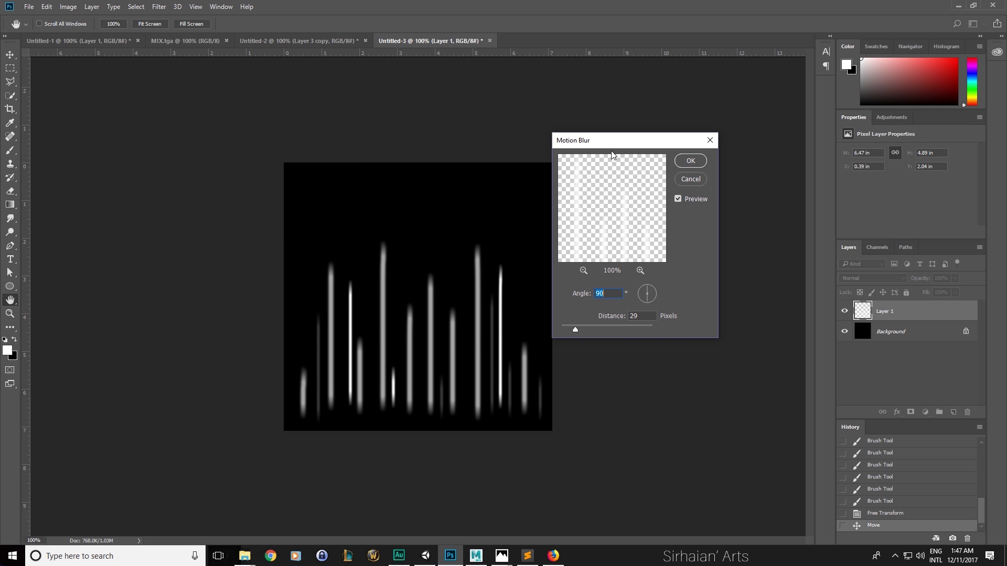
{"action": "left_click_drag", "start_coordinate": [575, 329], "coordinate": [583, 327]}
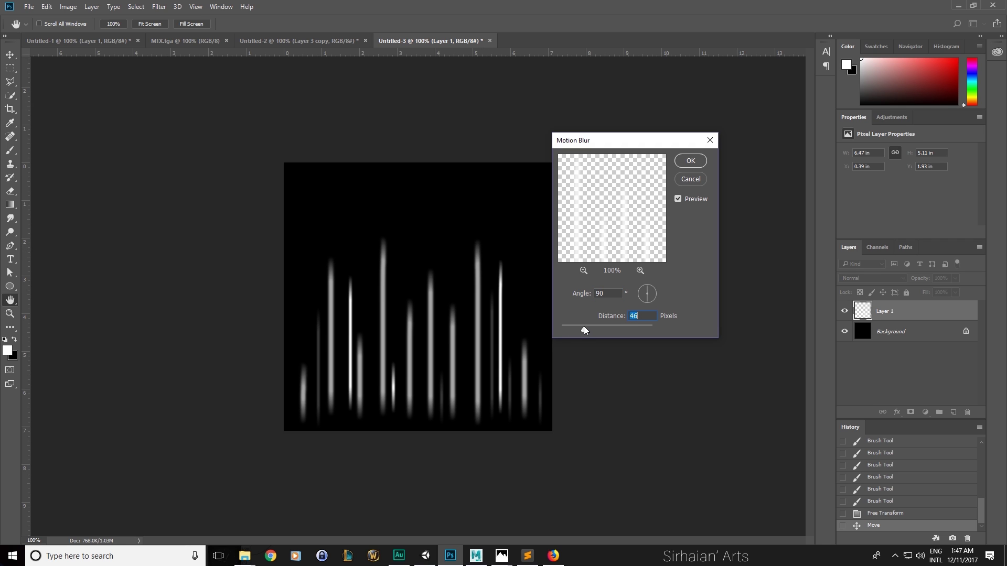
{"action": "left_click_drag", "start_coordinate": [584, 326], "coordinate": [588, 326]}
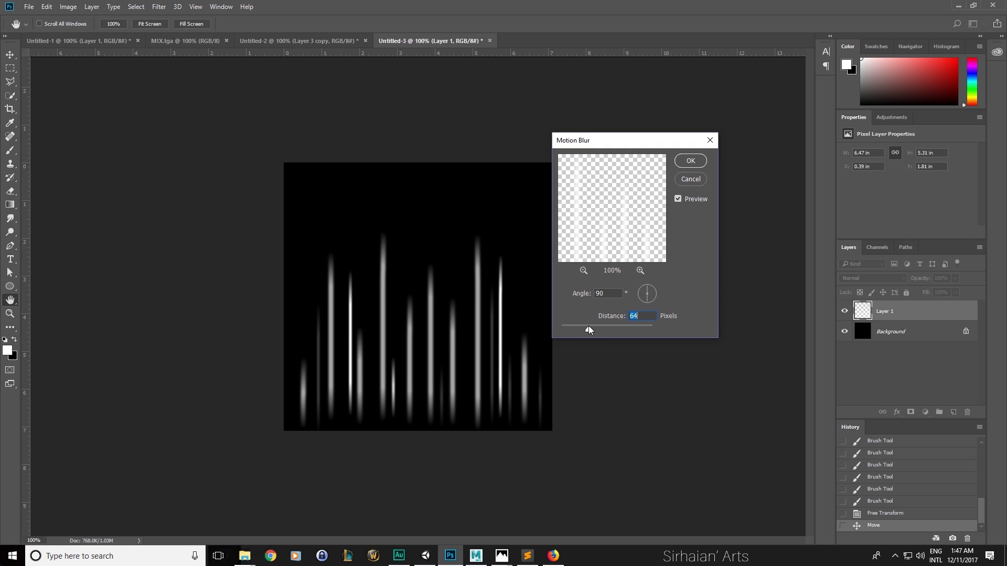
{"action": "left_click", "coordinate": [690, 161]}
{"action": "mouse_move", "coordinate": [466, 326]}
{"action": "left_mouse_down"}
{"action": "mouse_move", "coordinate": [467, 300]}
{"action": "mouse_move", "coordinate": [502, 311]}
{"action": "left_mouse_up"}
{"action": "key", "text": "ctrl+alt+f"}
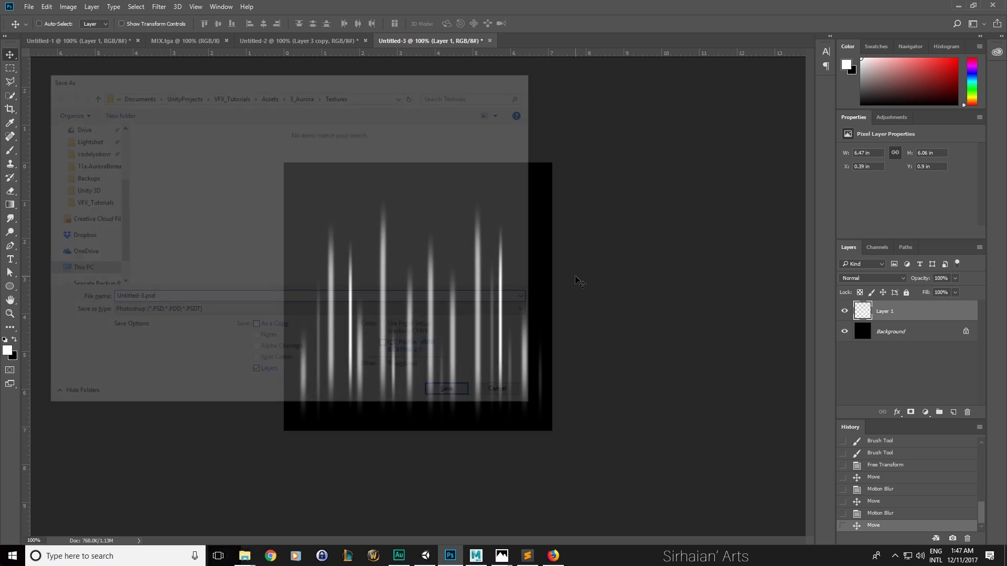
Copy the whole streak canvas and paste it into the Blue channel of MIX.tga
{"action": "key", "text": "ctrl+a"}
{"action": "key", "text": "ctrl+d"}
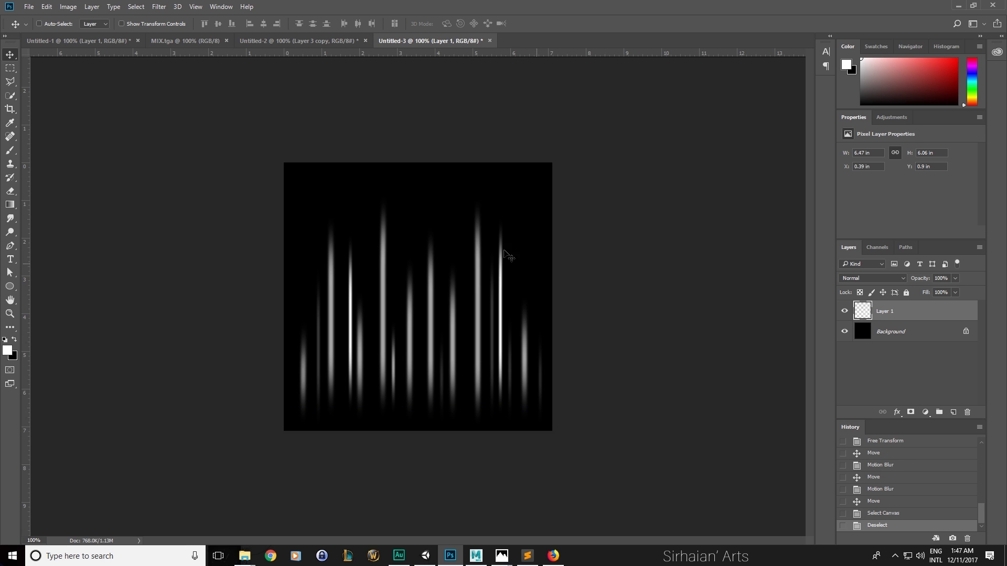
{"action": "left_click", "coordinate": [185, 40]}
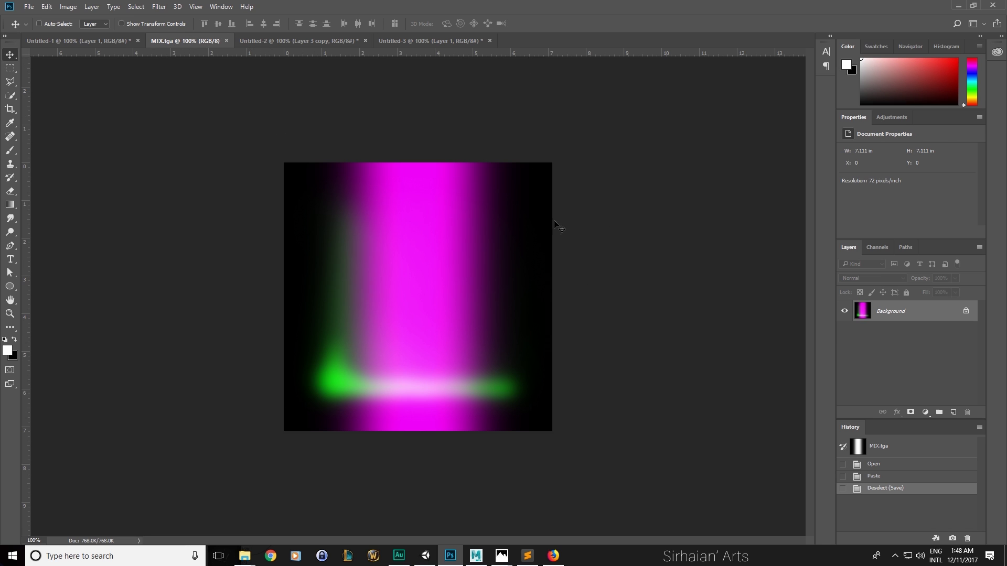
{"action": "left_click", "coordinate": [877, 247]}
{"action": "left_click", "coordinate": [874, 324]}
{"action": "key", "text": "ctrl+v"}
{"action": "key", "text": "ctrl+d"}
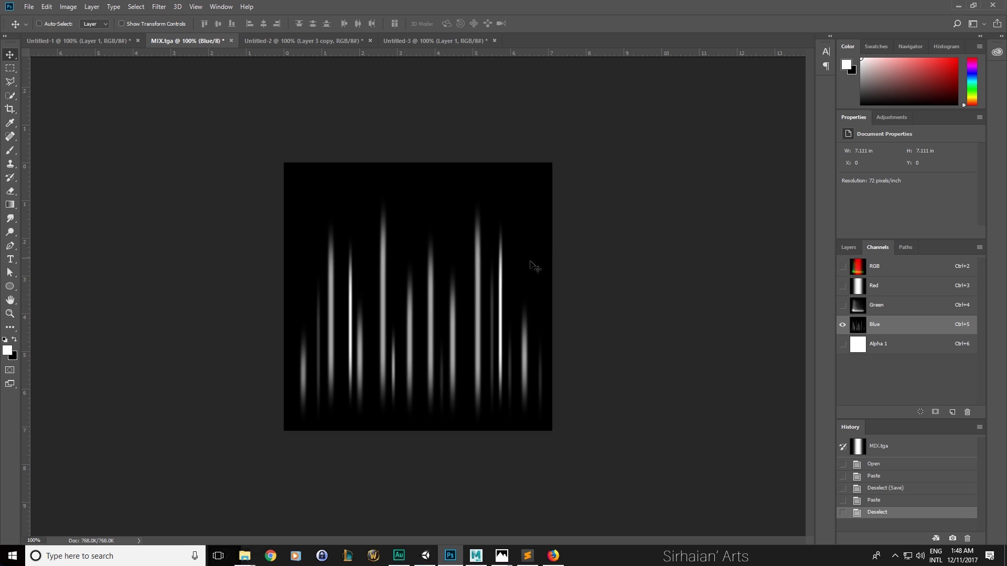
Show MIX.tga's RGB composite and save the texture
{"action": "left_click", "coordinate": [901, 268]}
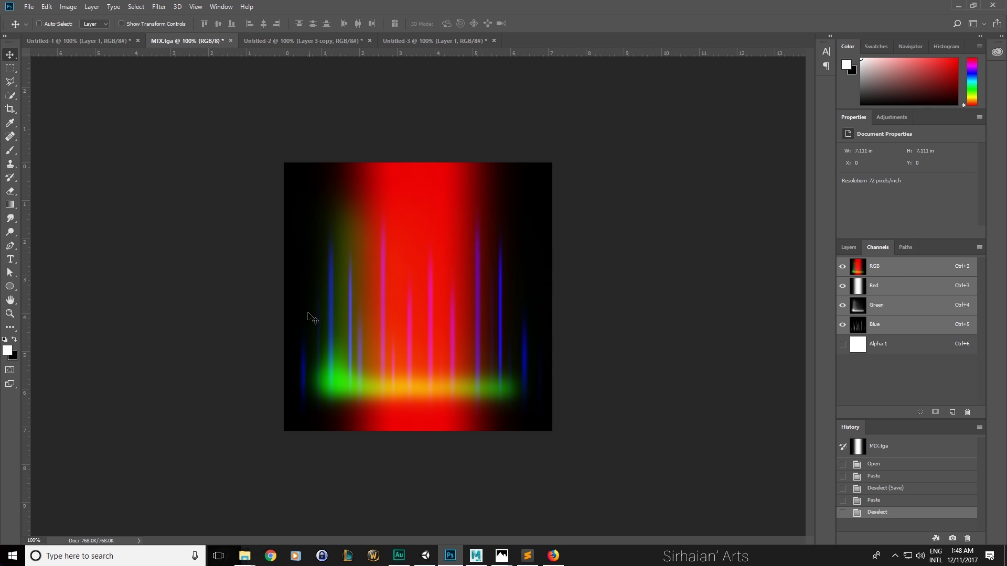
{"action": "key", "text": "ctrl+s"}
{"action": "key", "text": "Return"}
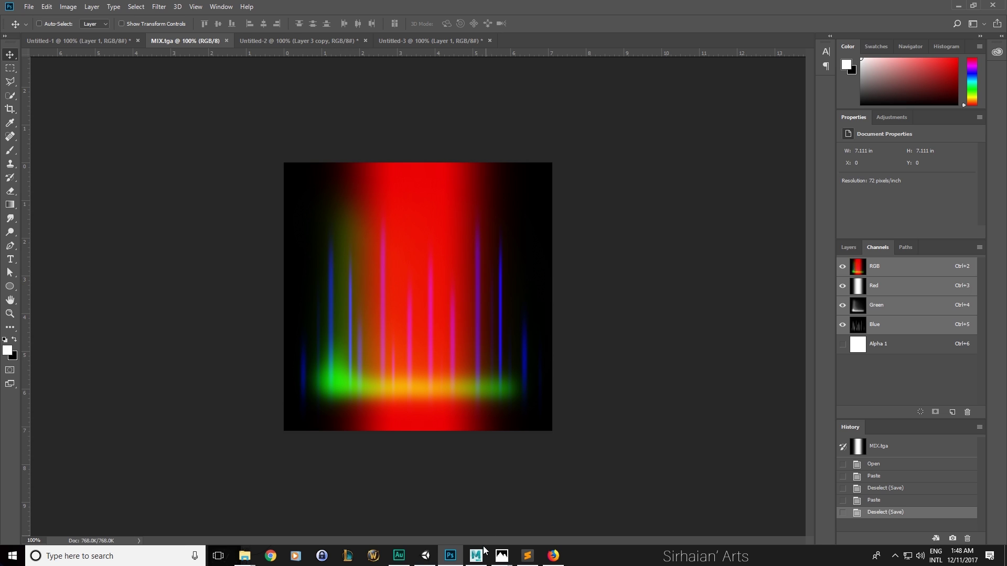
Switch back to Unity and move the Time node above the VO_SPD_U node in the shader graph
{"action": "left_click", "coordinate": [425, 555]}
{"action": "mouse_move", "coordinate": [406, 297]}
{"action": "left_mouse_down"}
{"action": "mouse_move", "coordinate": [431, 283]}
{"action": "mouse_move", "coordinate": [399, 316]}
{"action": "left_mouse_up"}
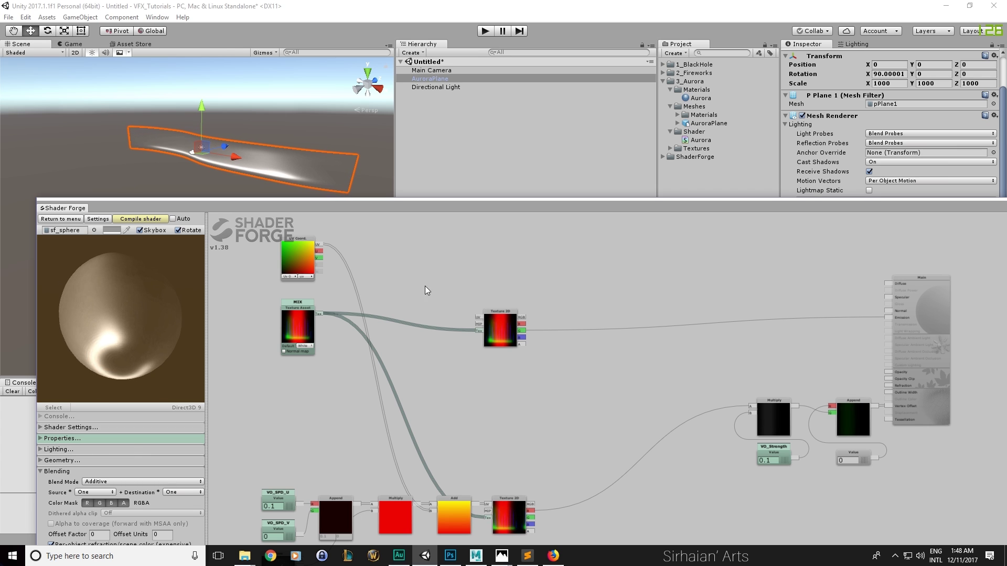
{"action": "middle_click_drag", "start_coordinate": [395, 397], "coordinate": [410, 298], "text": "alt"}
{"action": "left_click_drag", "start_coordinate": [238, 364], "coordinate": [412, 466], "text": "alt"}
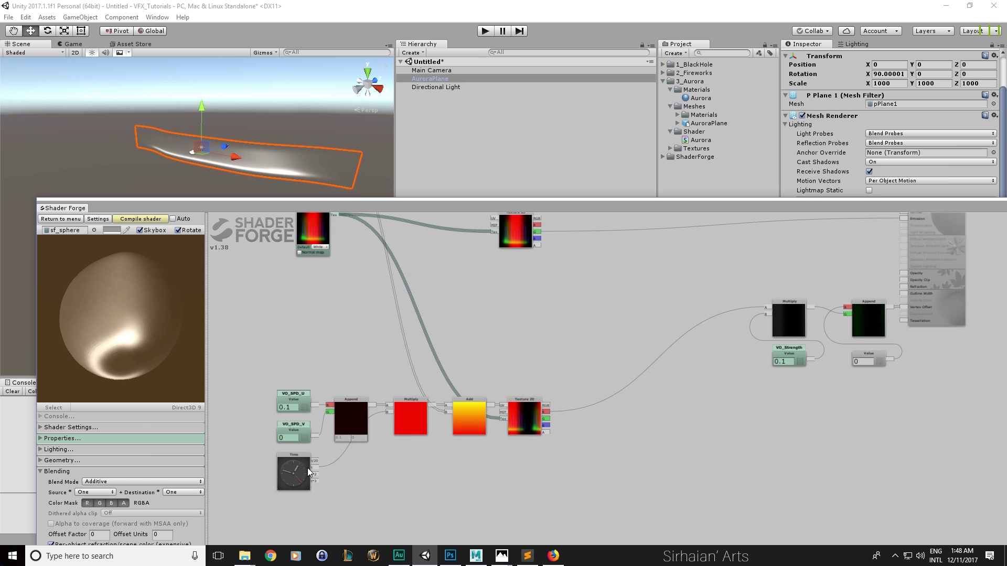
{"action": "middle_click_drag", "start_coordinate": [317, 334], "coordinate": [372, 366], "text": "alt"}
{"action": "left_click_drag", "start_coordinate": [348, 448], "coordinate": [326, 339]}
{"action": "middle_click_drag", "start_coordinate": [297, 310], "coordinate": [317, 381], "text": "alt"}
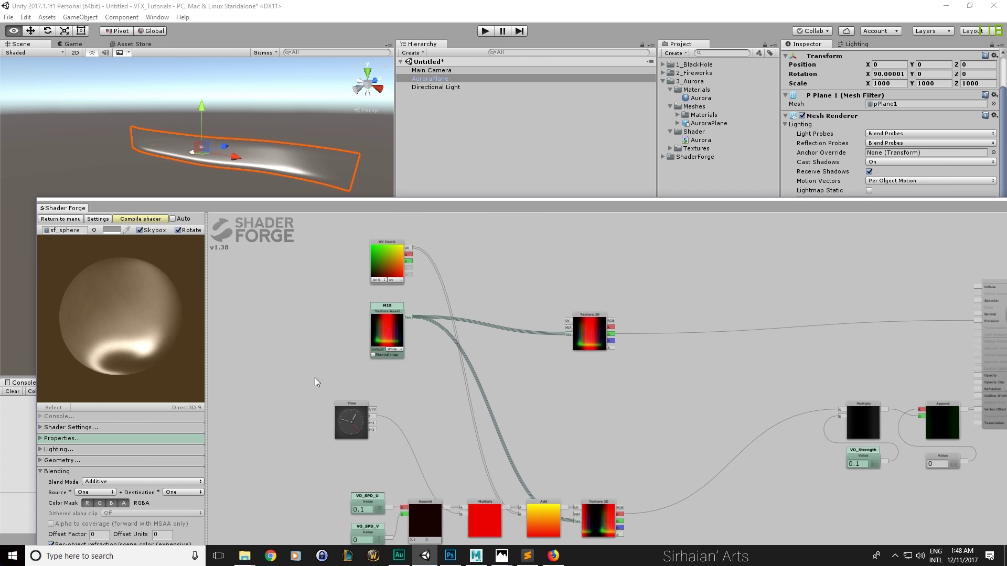
Place the Time node between the UV Coord. node and the MIX texture asset in the shader graph
{"action": "left_click_drag", "start_coordinate": [385, 344], "coordinate": [381, 311]}
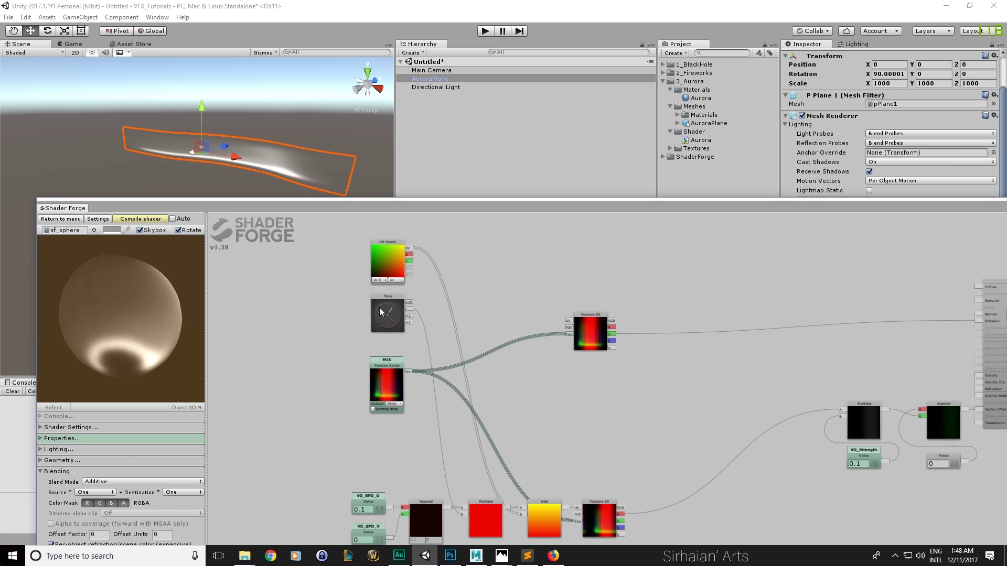
{"action": "left_click_drag", "start_coordinate": [477, 326], "coordinate": [459, 302], "text": "alt"}
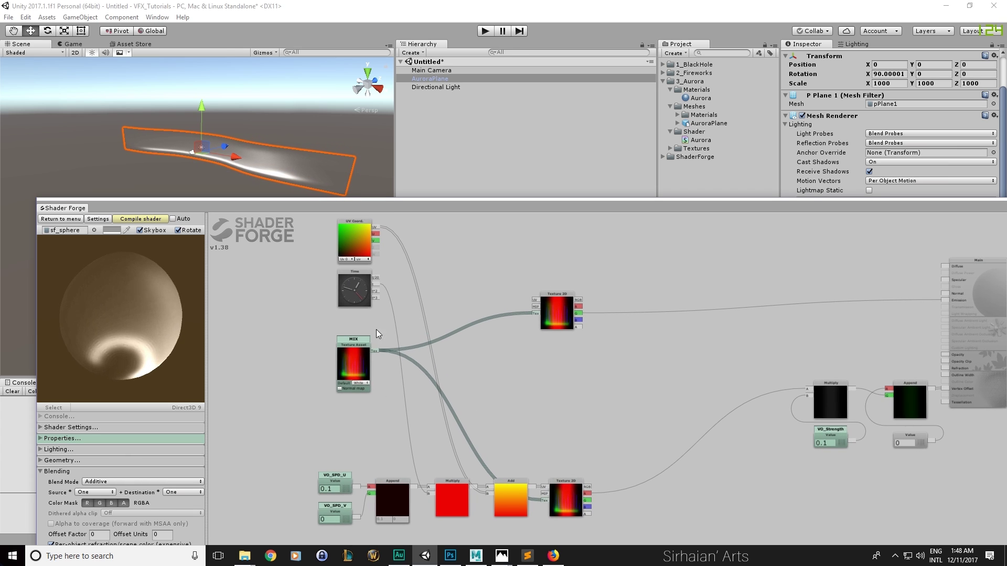
{"action": "left_click_drag", "start_coordinate": [359, 358], "coordinate": [361, 360]}
{"action": "left_click_drag", "start_coordinate": [445, 318], "coordinate": [404, 298], "text": "alt"}
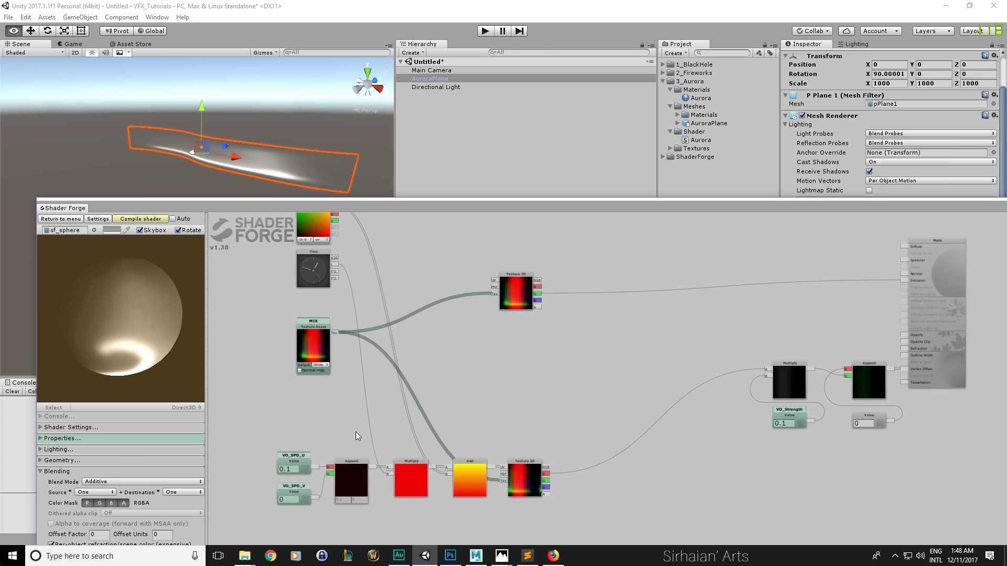
Duplicate the VO_SPD_U, VO_SPD_V, Append, Multiply and Add nodes and place the copies above the UV Coord. node
{"action": "left_click_drag", "start_coordinate": [476, 513], "coordinate": [477, 513]}
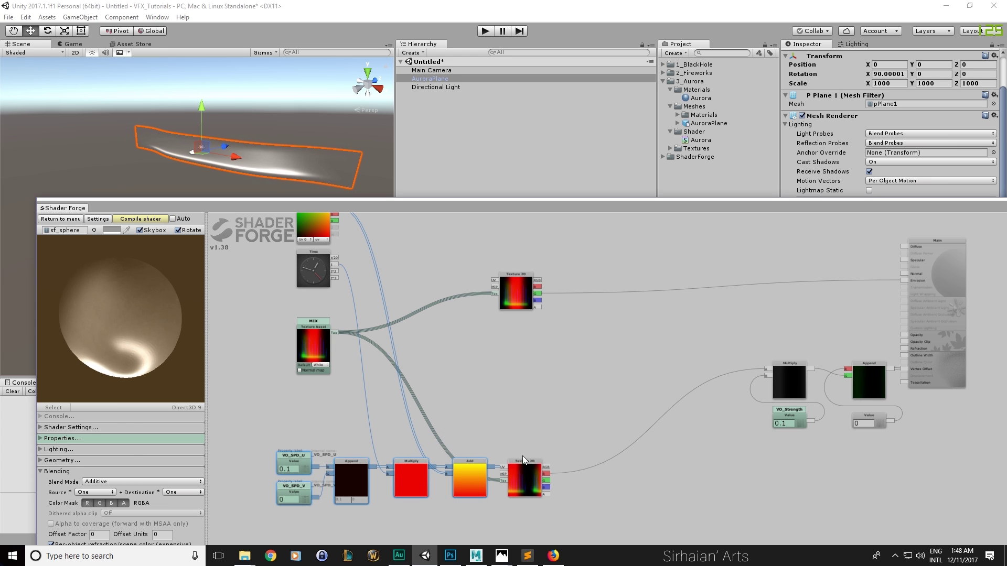
{"action": "key", "text": "ctrl+d"}
{"action": "left_click_drag", "start_coordinate": [498, 502], "coordinate": [552, 377]}
{"action": "left_click_drag", "start_coordinate": [490, 319], "coordinate": [516, 403], "text": "alt"}
{"action": "left_click_drag", "start_coordinate": [569, 465], "coordinate": [499, 247]}
{"action": "left_click_drag", "start_coordinate": [524, 291], "coordinate": [511, 304], "text": "alt"}
{"action": "mouse_move", "coordinate": [499, 363]}
{"action": "left_mouse_down", "text": "alt"}
{"action": "mouse_move", "coordinate": [491, 264]}
{"action": "mouse_move", "coordinate": [492, 377]}
{"action": "left_mouse_up", "text": "alt"}
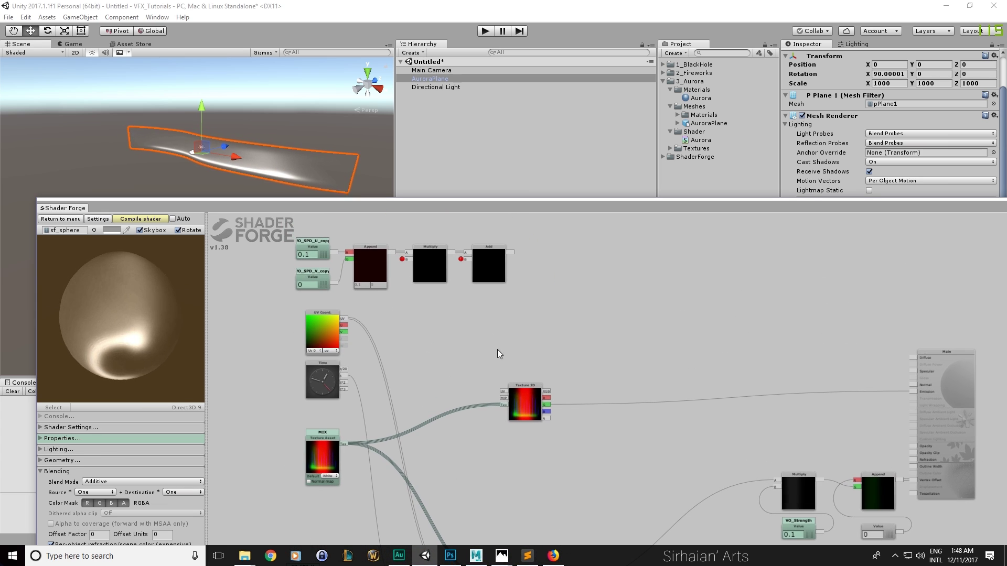
Create another Texture 2D sampler above the emission sampler and link the MIX texture asset to it
{"action": "left_click_drag", "start_coordinate": [499, 333], "coordinate": [496, 339], "text": "alt"}
{"action": "right_click", "coordinate": [586, 354]}
{"action": "left_click", "coordinate": [588, 350]}
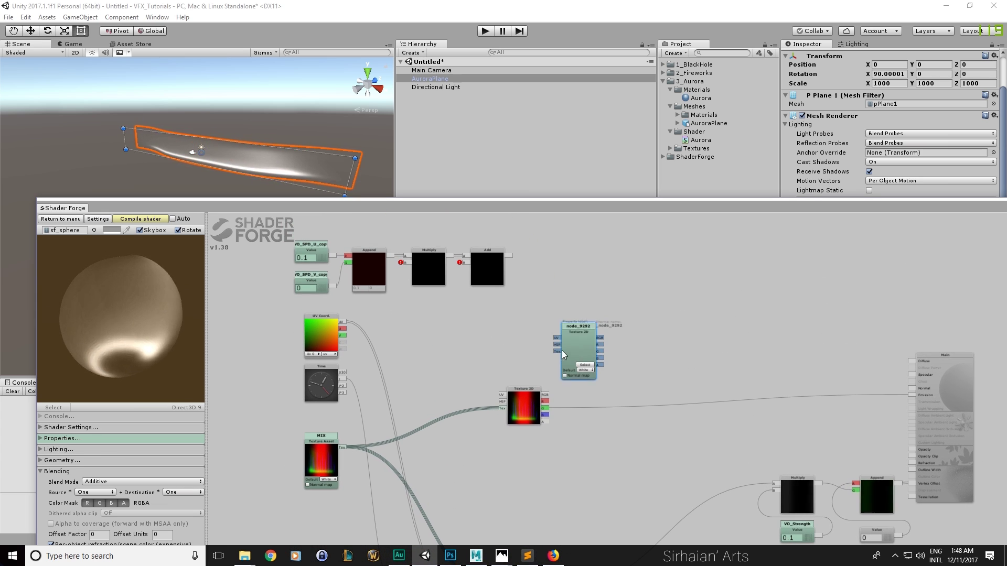
{"action": "left_click_drag", "start_coordinate": [361, 449], "coordinate": [504, 346]}
{"action": "left_click_drag", "start_coordinate": [579, 314], "coordinate": [585, 323], "text": "alt"}
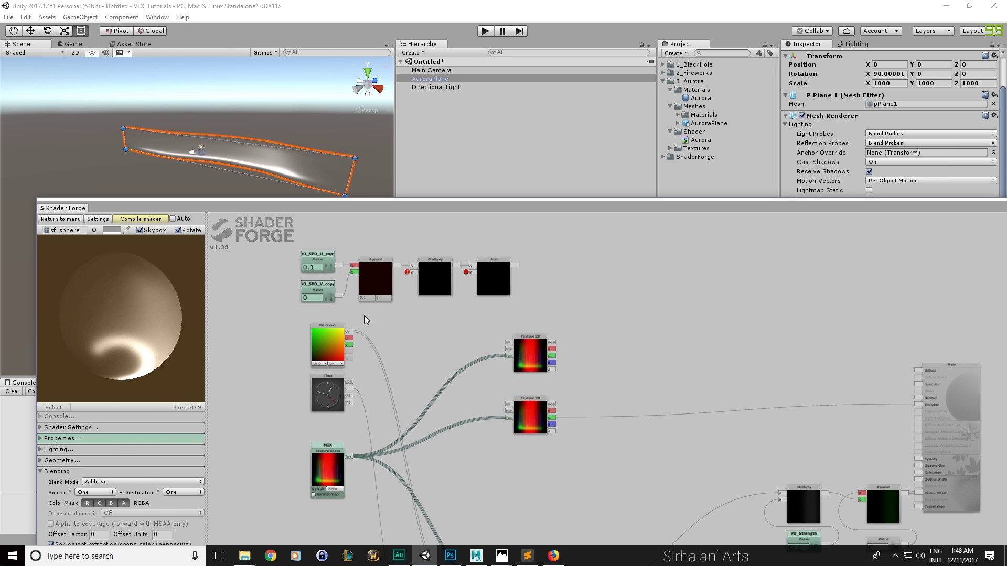
Connect UV Coord. and Time to the duplicated Add and Multiply nodes, and feed the Add output into the new sampler's UV input
{"action": "mouse_move", "coordinate": [395, 391]}
{"action": "left_mouse_down", "text": "alt"}
{"action": "mouse_move", "coordinate": [412, 281]}
{"action": "mouse_move", "coordinate": [391, 388]}
{"action": "left_mouse_up", "text": "alt"}
{"action": "left_click_drag", "start_coordinate": [351, 362], "coordinate": [414, 245]}
{"action": "left_click_drag", "start_coordinate": [478, 251], "coordinate": [497, 317]}
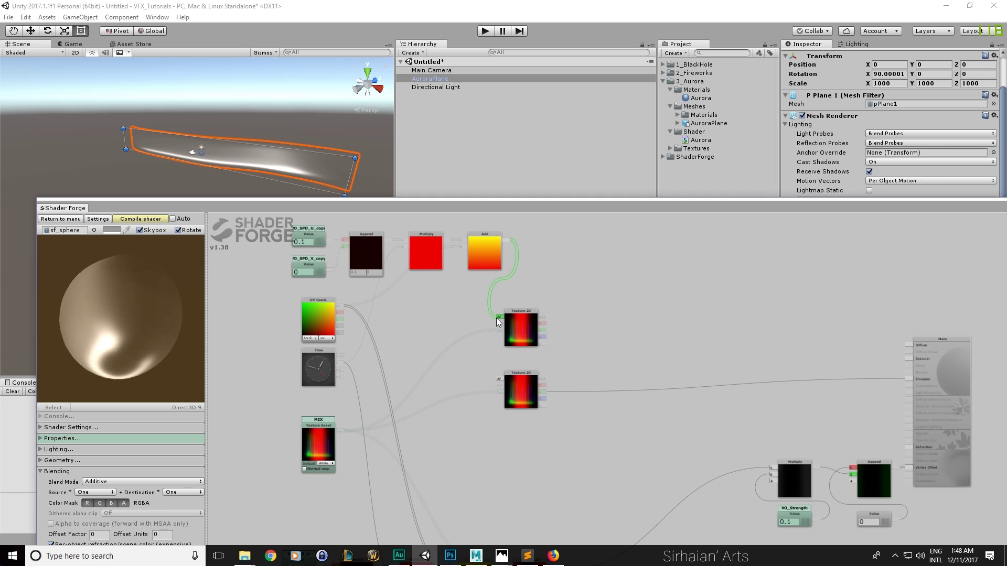
Combine the new sampler's blue channel with the other sampler's green channel through an Add node into Emission, and compile the shader
{"action": "left_click_drag", "start_coordinate": [659, 353], "coordinate": [603, 331]}
{"action": "key", "text": "a"}
{"action": "left_click", "coordinate": [733, 339]}
{"action": "left_click_drag", "start_coordinate": [473, 366], "coordinate": [475, 371]}
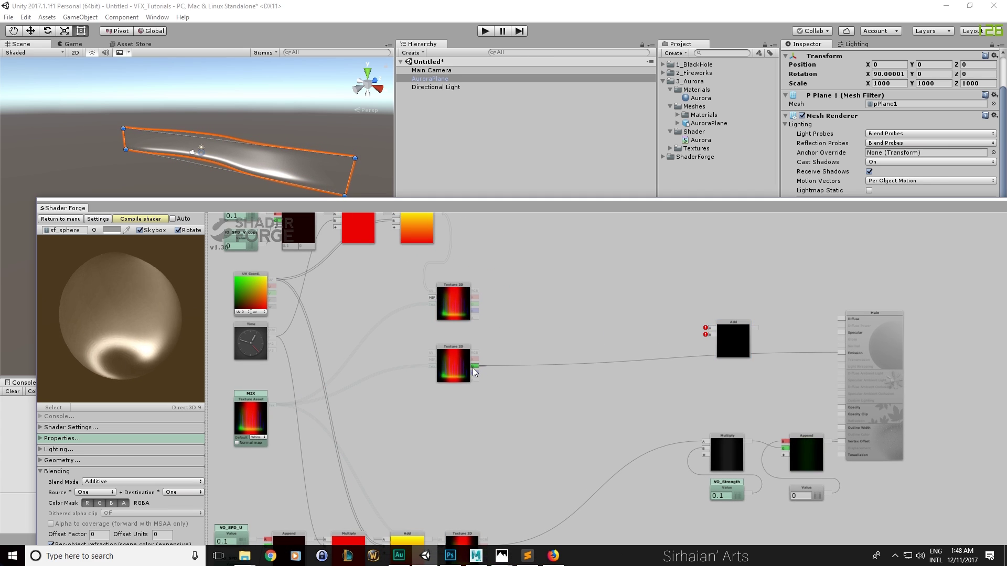
{"action": "left_click_drag", "start_coordinate": [714, 335], "coordinate": [712, 335]}
{"action": "mouse_move", "coordinate": [475, 310]}
{"action": "left_mouse_down"}
{"action": "mouse_move", "coordinate": [709, 328]}
{"action": "mouse_move", "coordinate": [839, 353]}
{"action": "left_mouse_up"}
{"action": "left_click", "coordinate": [155, 219]}
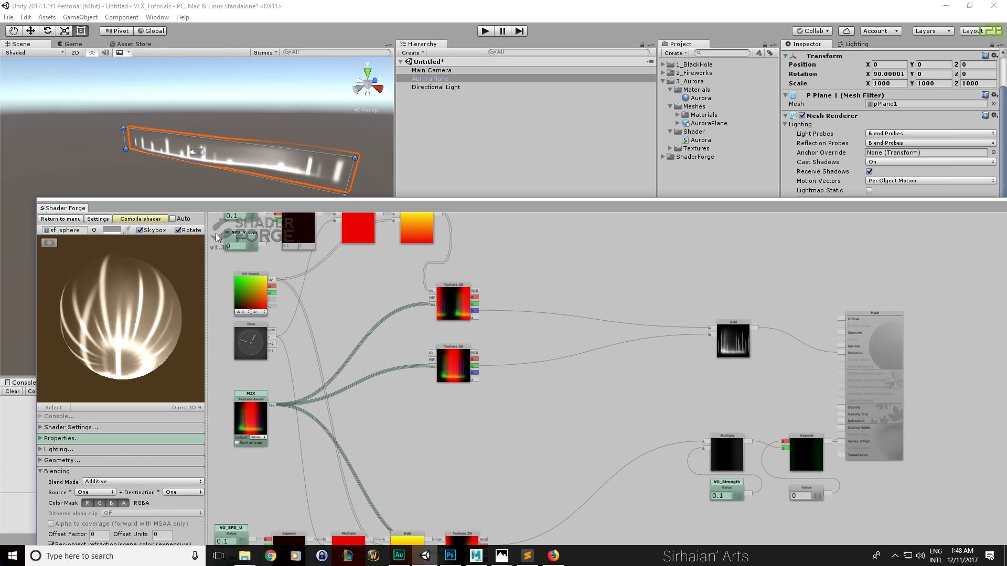
Rename the copied VO_SPD_U property as Indentations_SPD_U
{"action": "left_click_drag", "start_coordinate": [389, 211], "coordinate": [393, 265]}
{"action": "key", "text": "w"}
{"action": "middle_click_drag", "start_coordinate": [333, 223], "coordinate": [371, 224]}
{"action": "middle_click_drag", "start_coordinate": [363, 348], "coordinate": [429, 416]}
{"action": "left_click", "coordinate": [307, 327]}
{"action": "type", "text": "Indent"}
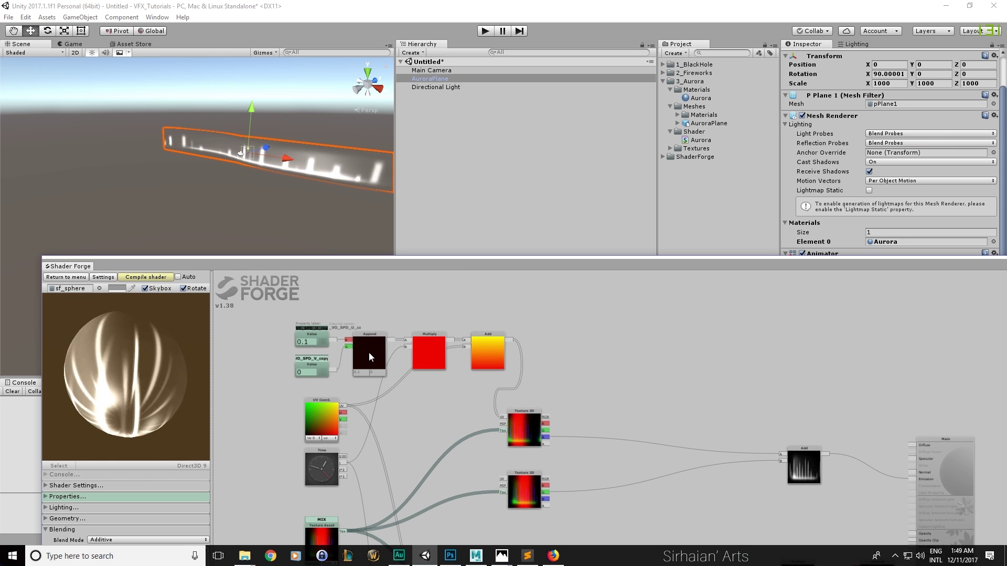
{"action": "type", "text": "ations"}
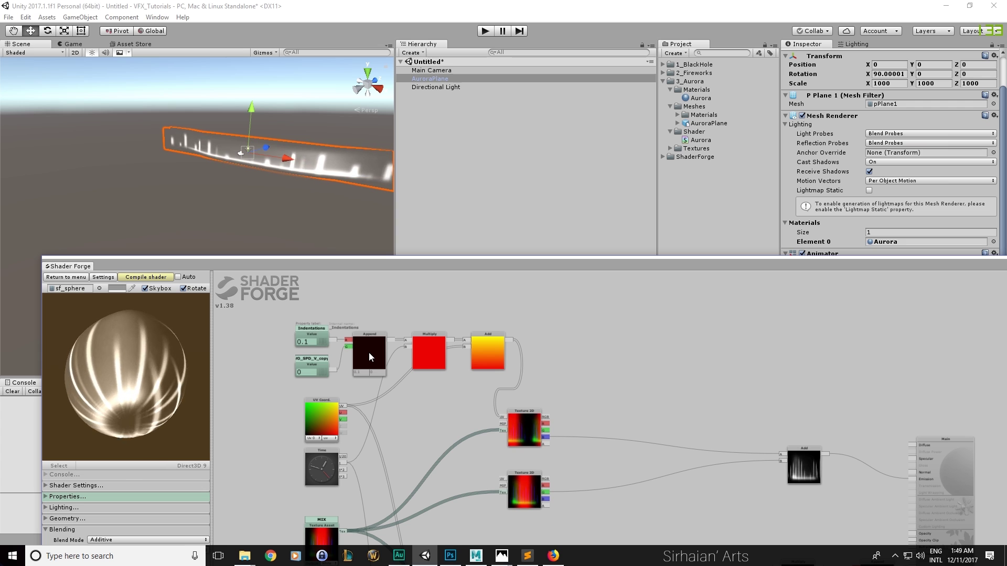
{"action": "type", "text": "_SPD"}
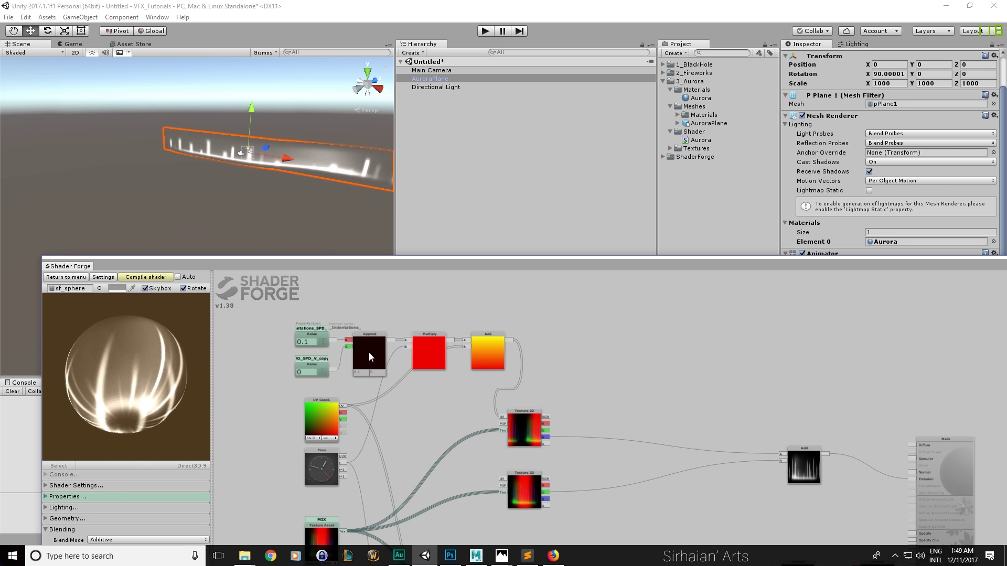
Rename the copied VO_SPD_V property as Indentations_SPD_V and compile the shader
{"action": "left_click", "coordinate": [323, 367]}
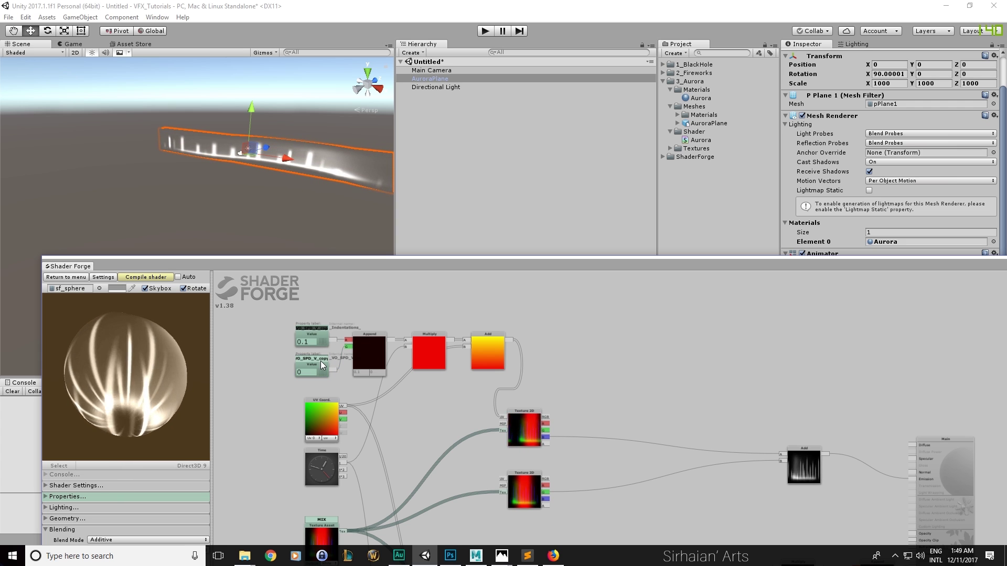
{"action": "double_click", "coordinate": [320, 360]}
{"action": "type", "text": "Ind"}
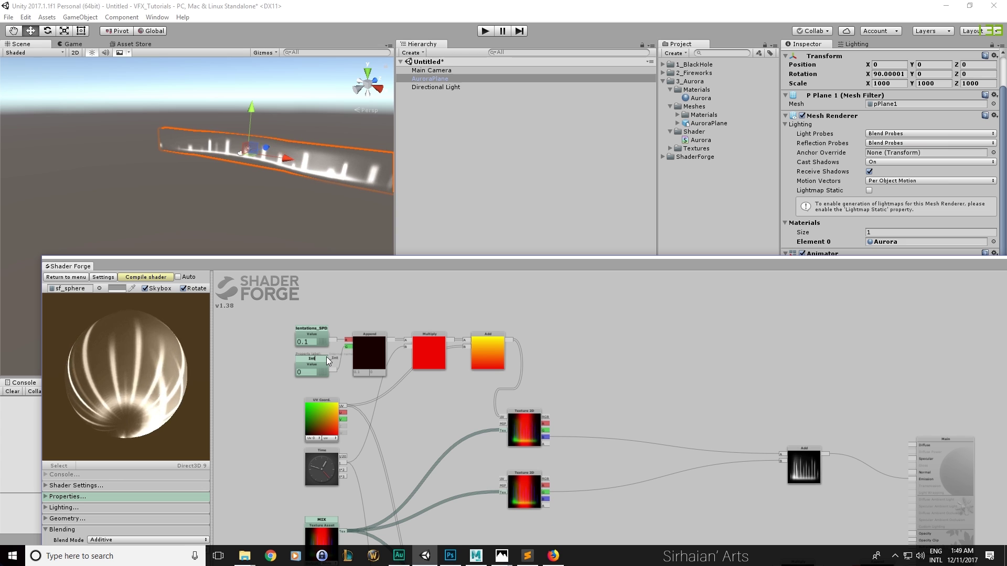
{"action": "type", "text": "entations_SPD_V"}
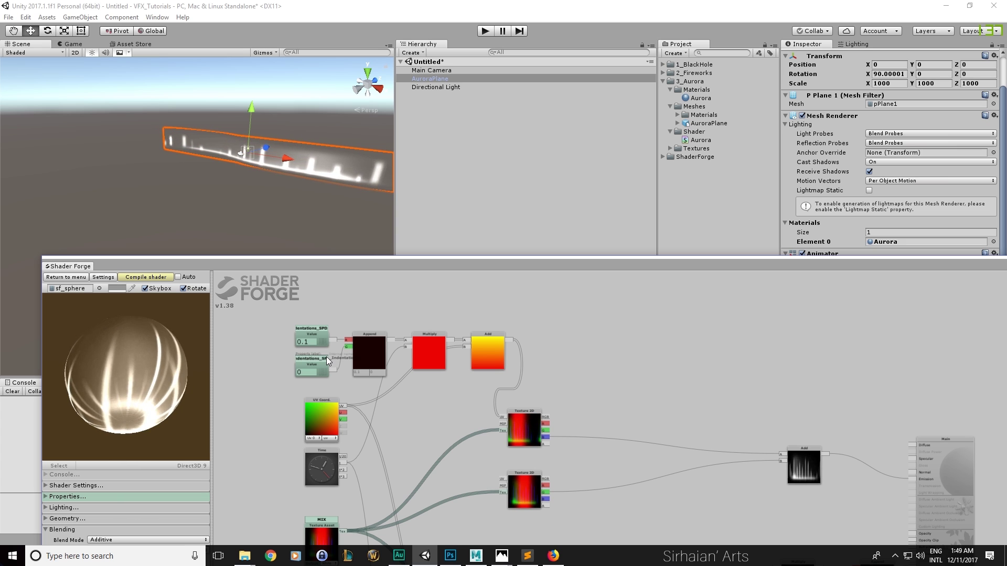
{"action": "key", "text": "Return"}
{"action": "left_click", "coordinate": [156, 278]}
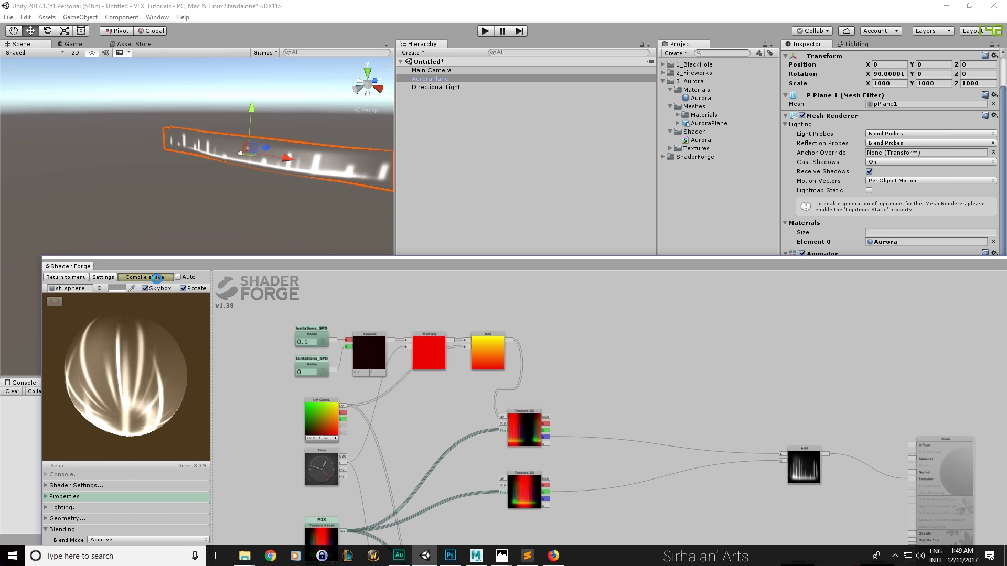
Uncover the Aurora material's properties and set Indentations_SPD_U to -0.03
{"action": "left_click_drag", "start_coordinate": [189, 265], "coordinate": [20, 419]}
{"action": "left_click_drag", "start_coordinate": [672, 423], "coordinate": [631, 495]}
{"action": "left_click_drag", "start_coordinate": [301, 324], "coordinate": [349, 312], "text": "alt"}
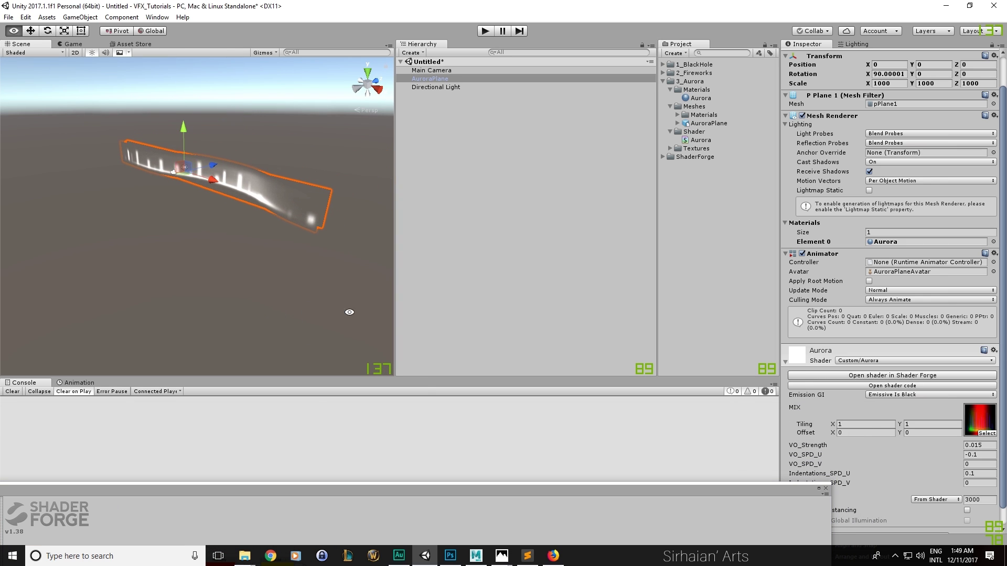
{"action": "left_click_drag", "start_coordinate": [713, 487], "coordinate": [675, 492]}
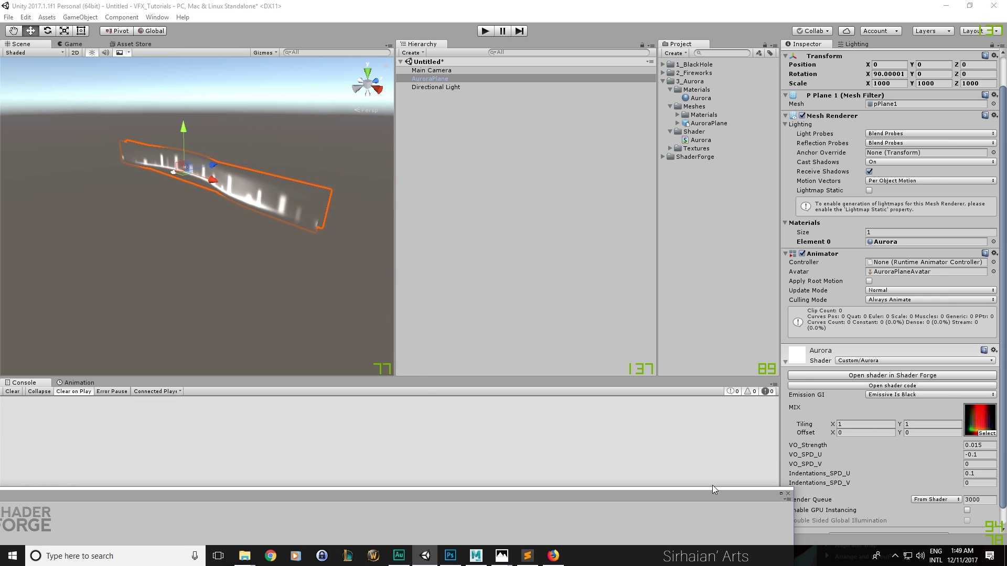
{"action": "left_click", "coordinate": [978, 475]}
{"action": "type", "text": "-0"}
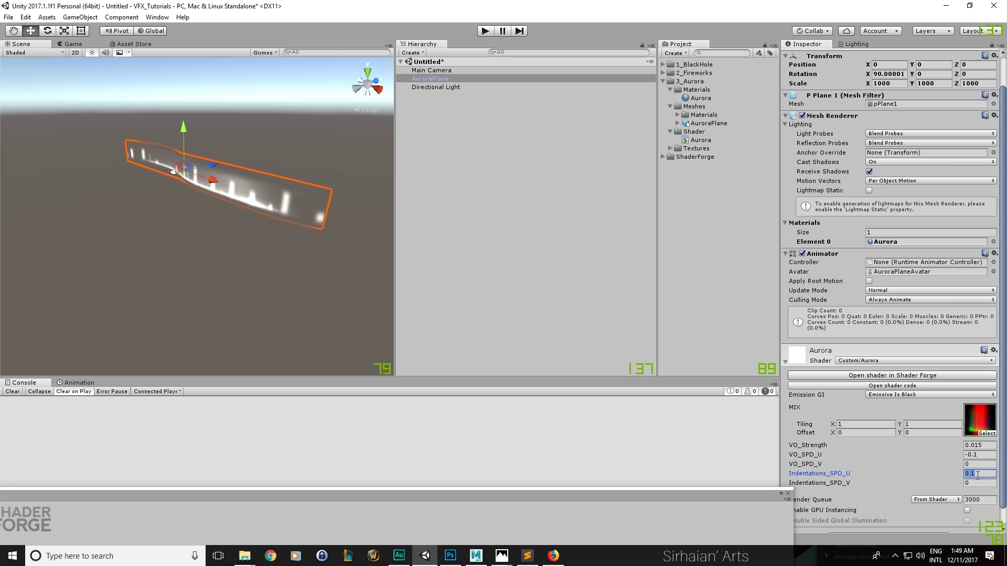
{"action": "type", "text": ".0"}
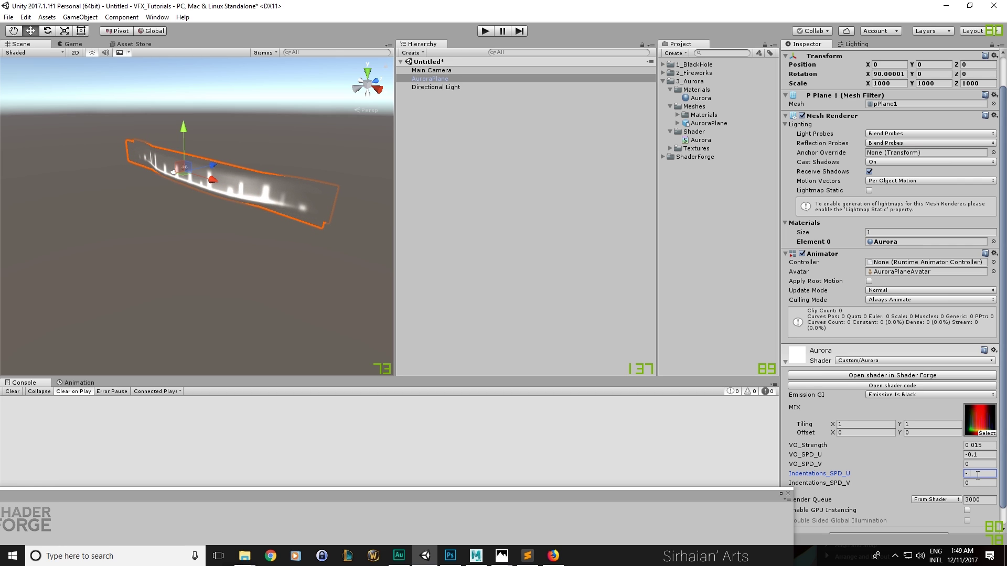
{"action": "type", "text": "3"}
{"action": "key", "text": "Return"}
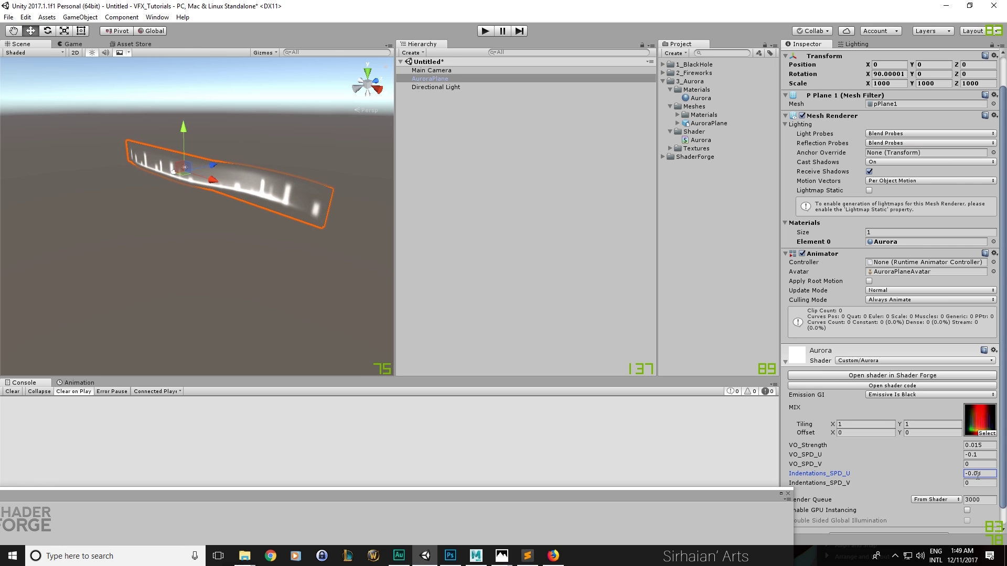
Examine the moving streaks on the aurora plane from different angles and compare them with the maxresdefault.jpg aurora reference in Firefox
{"action": "left_click_drag", "start_coordinate": [328, 270], "coordinate": [245, 255], "text": "alt"}
{"action": "middle_click_drag", "start_coordinate": [251, 266], "coordinate": [244, 277]}
{"action": "left_click_drag", "start_coordinate": [244, 277], "coordinate": [244, 282], "text": "alt"}
{"action": "left_click_drag", "start_coordinate": [344, 496], "coordinate": [315, 330]}
{"action": "left_click_drag", "start_coordinate": [291, 263], "coordinate": [266, 217], "text": "alt"}
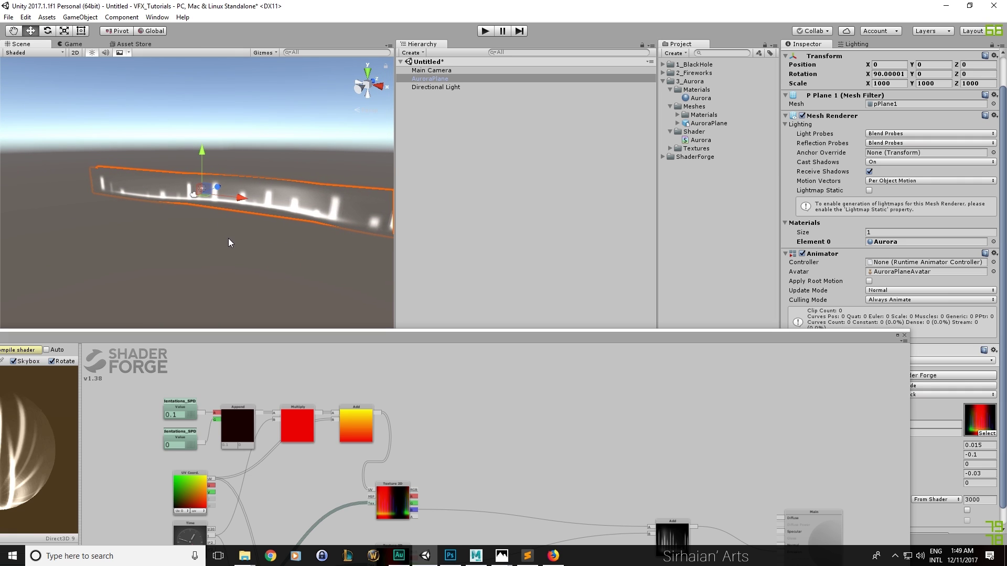
{"action": "key", "text": "alt+Tab"}
{"action": "left_click", "coordinate": [644, 216]}
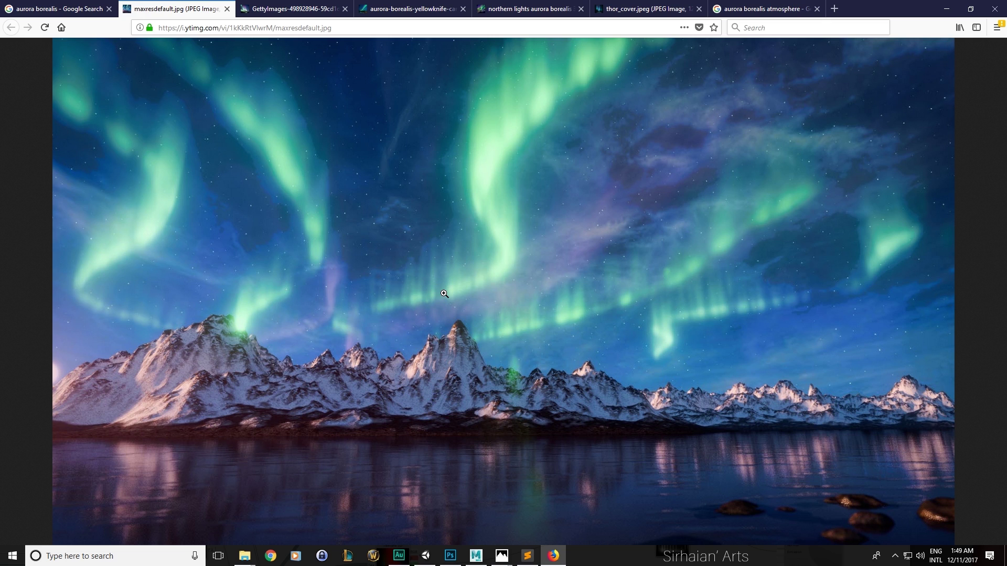
{"action": "key", "text": "alt"}
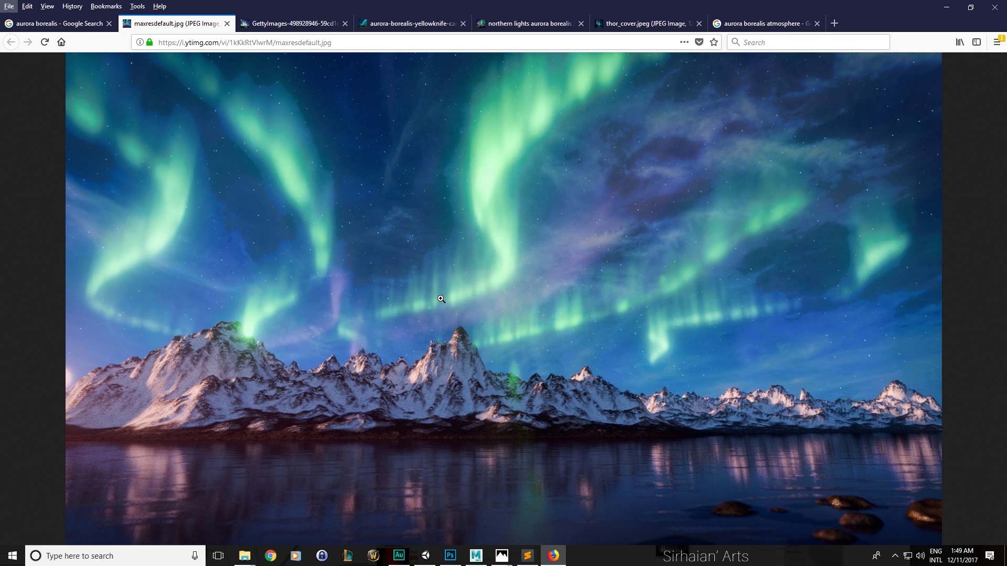
{"action": "key", "text": "alt"}
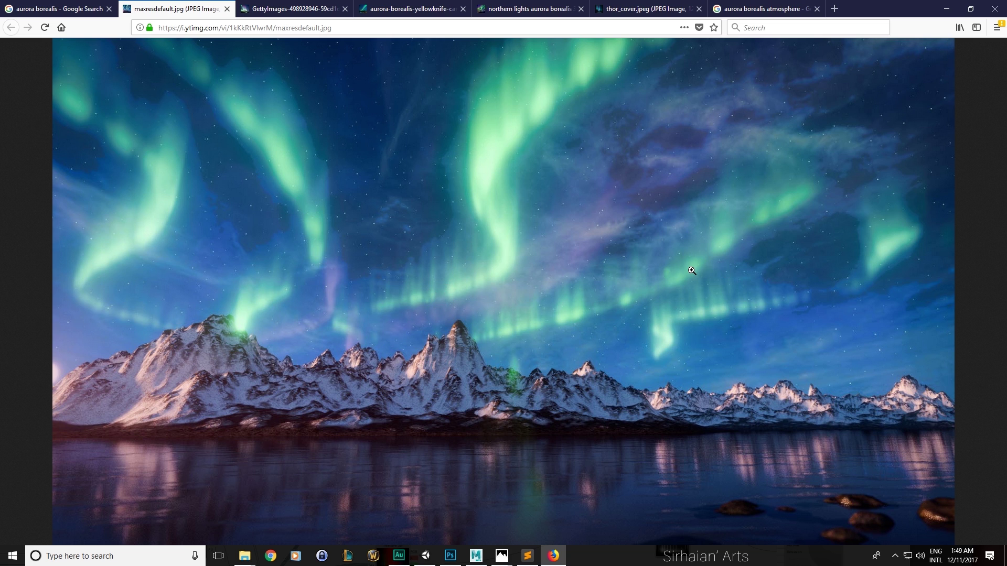
Back in Unity, replace the emission Add node with a Multiply of the samplers' blue and green channels, compile, and inspect the plane
{"action": "key", "text": "alt+Tab"}
{"action": "left_click_drag", "start_coordinate": [426, 339], "coordinate": [457, 192]}
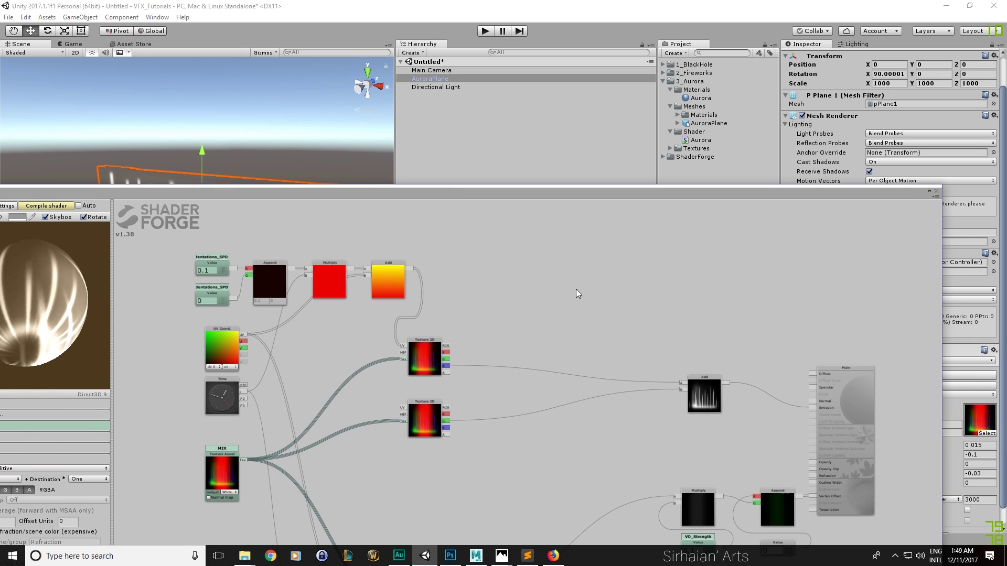
{"action": "key", "text": "m"}
{"action": "left_click", "coordinate": [636, 345]}
{"action": "left_click_drag", "start_coordinate": [447, 423], "coordinate": [614, 352]}
{"action": "left_click_drag", "start_coordinate": [447, 366], "coordinate": [812, 406]}
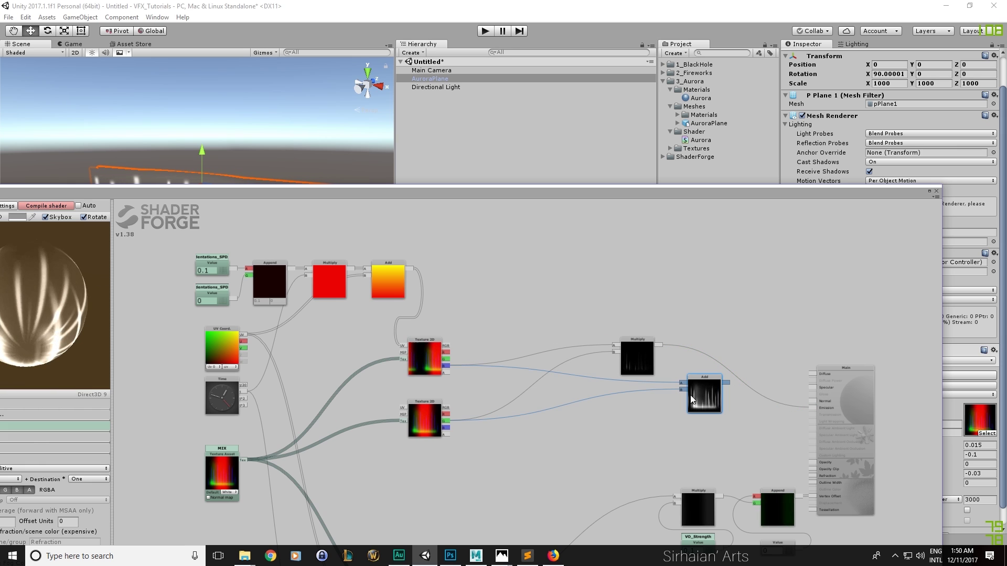
{"action": "key", "text": "Delete"}
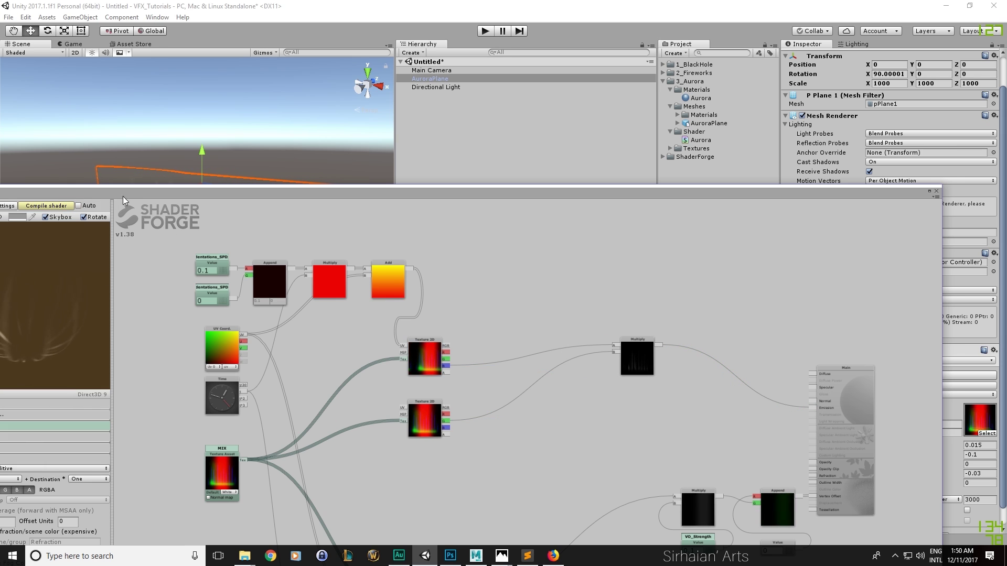
{"action": "left_click_drag", "start_coordinate": [121, 196], "coordinate": [133, 304]}
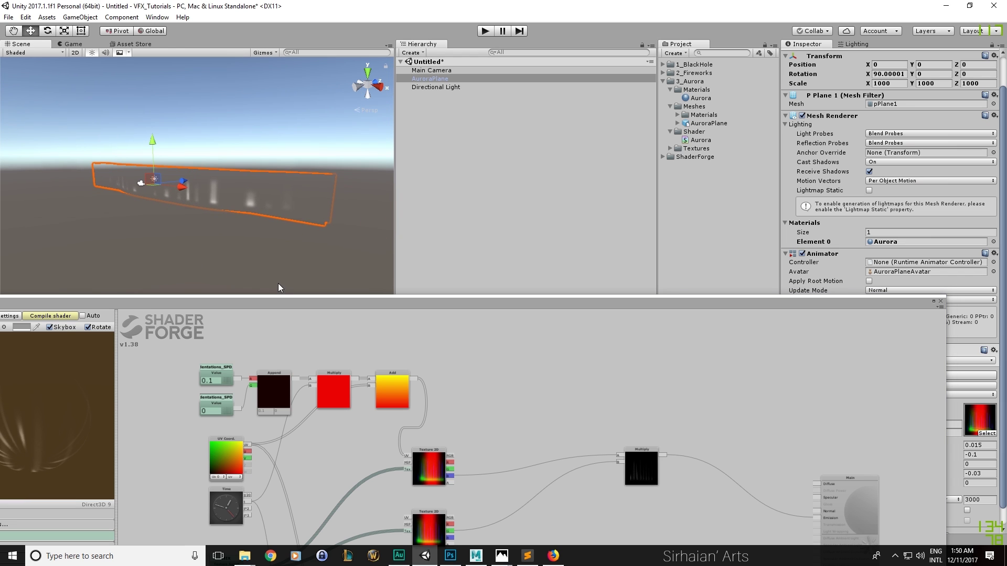
{"action": "left_click_drag", "start_coordinate": [279, 301], "coordinate": [254, 181]}
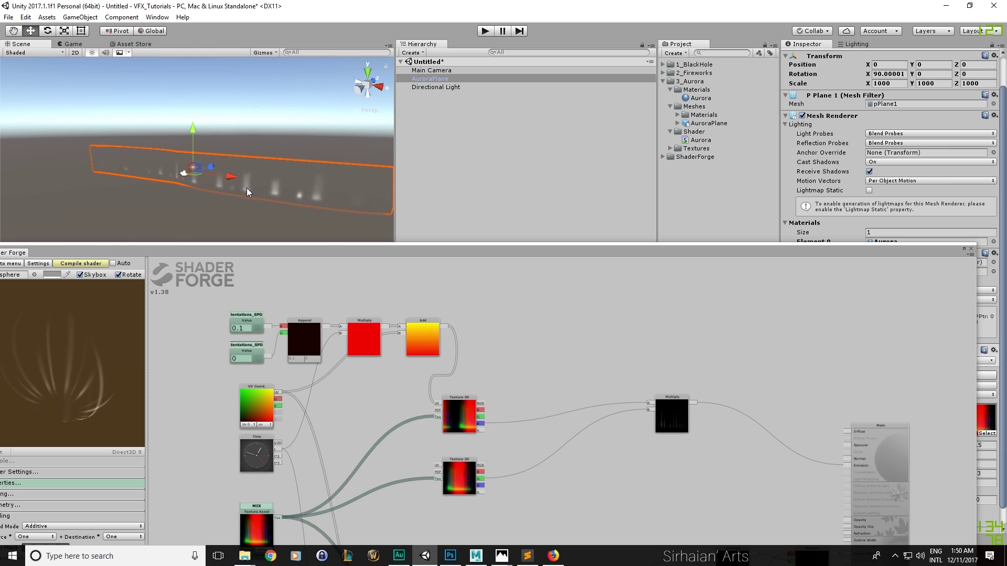
{"action": "left_click_drag", "start_coordinate": [332, 207], "coordinate": [297, 201], "text": "alt"}
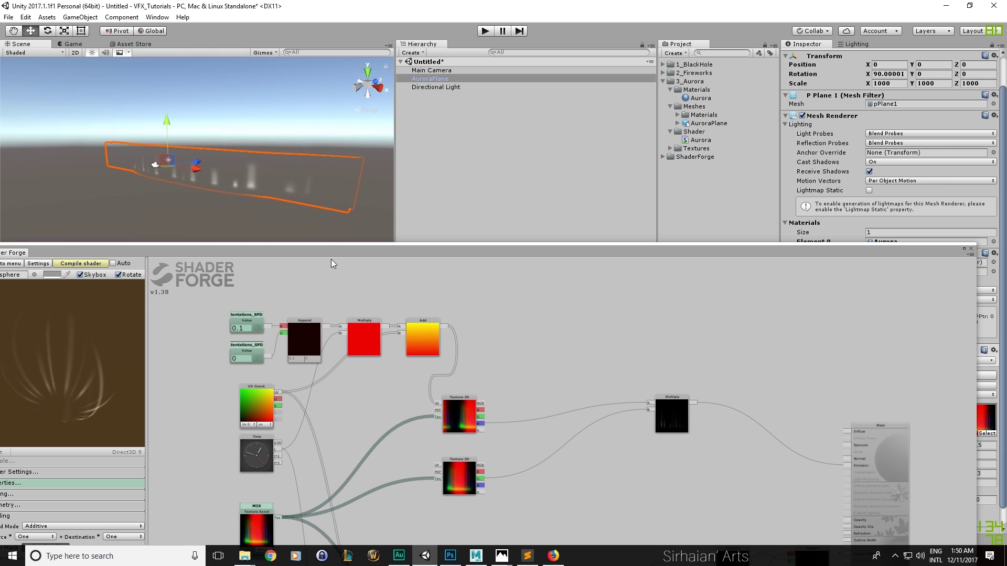
Insert an unconnected Add node between the indentation sampler and the emission Multiply, slightly above them
{"action": "left_click_drag", "start_coordinate": [523, 344], "coordinate": [532, 341]}
{"action": "key", "text": "a"}
{"action": "left_click", "coordinate": [586, 370]}
{"action": "key", "text": "Delete"}
{"action": "key", "text": "a"}
{"action": "scroll", "coordinate": [603, 375], "scroll_direction": "down", "scroll_amount": 1}
{"action": "left_click", "coordinate": [604, 376]}
{"action": "left_click_drag", "start_coordinate": [610, 376], "coordinate": [619, 367]}
Create a Value property node named Indentation_Add and place it just above the indentation sampler
{"action": "left_click", "coordinate": [560, 433]}
{"action": "right_click", "coordinate": [559, 432]}
{"action": "left_click", "coordinate": [568, 382]}
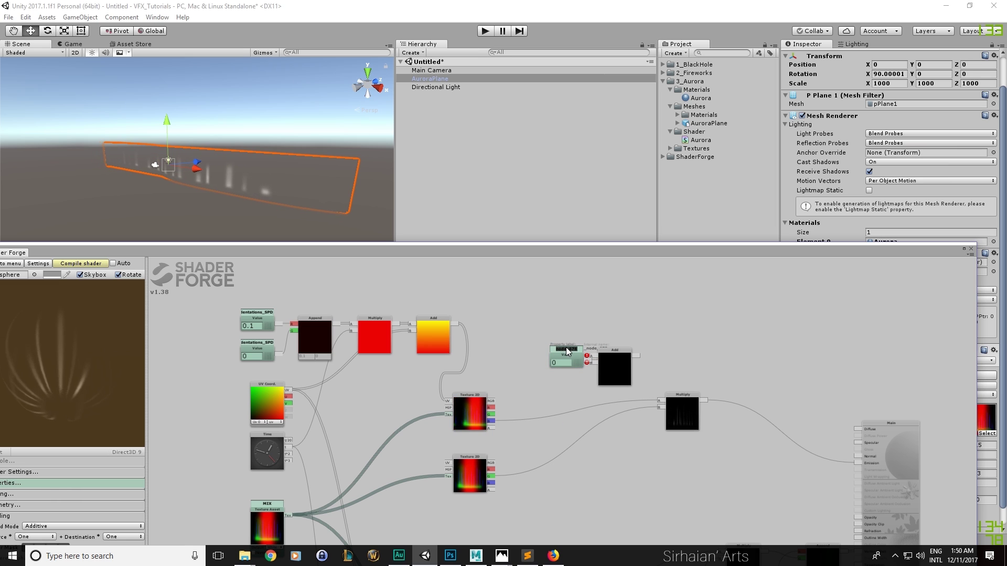
{"action": "type", "text": "Inde"}
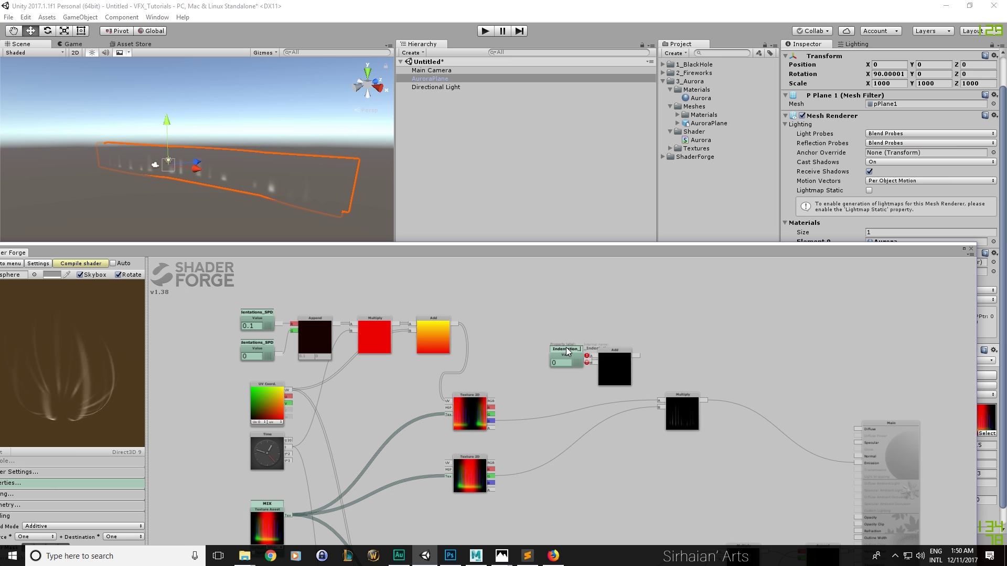
{"action": "left_click_drag", "start_coordinate": [509, 383], "coordinate": [505, 382]}
Add Indentation_Add, set to 0.5, to the indentation sampler's blue channel, route the sum into the emission Multiply, and compile
{"action": "left_click_drag", "start_coordinate": [492, 421], "coordinate": [505, 422]}
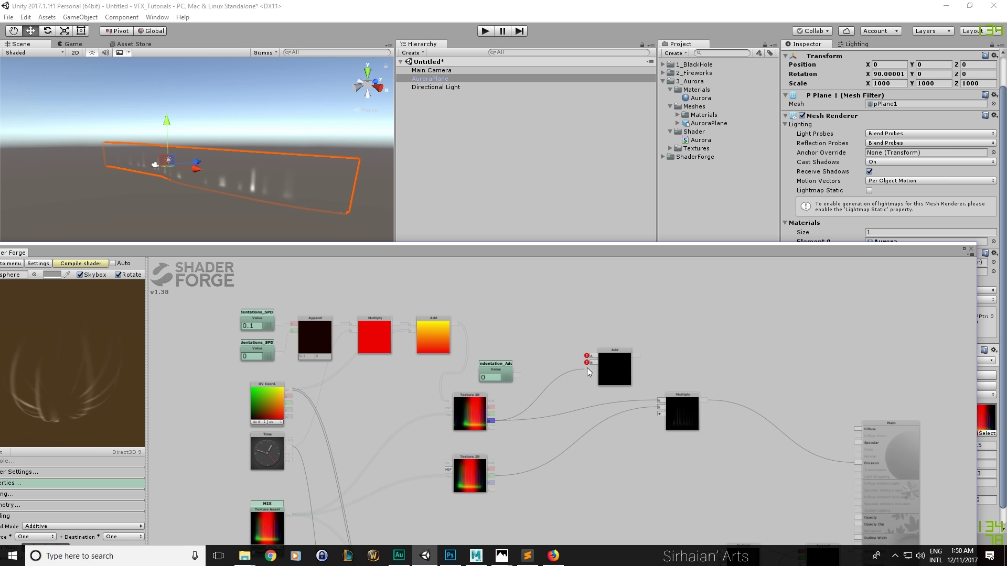
{"action": "left_click_drag", "start_coordinate": [586, 369], "coordinate": [590, 364]}
{"action": "type", "text": ".5"}
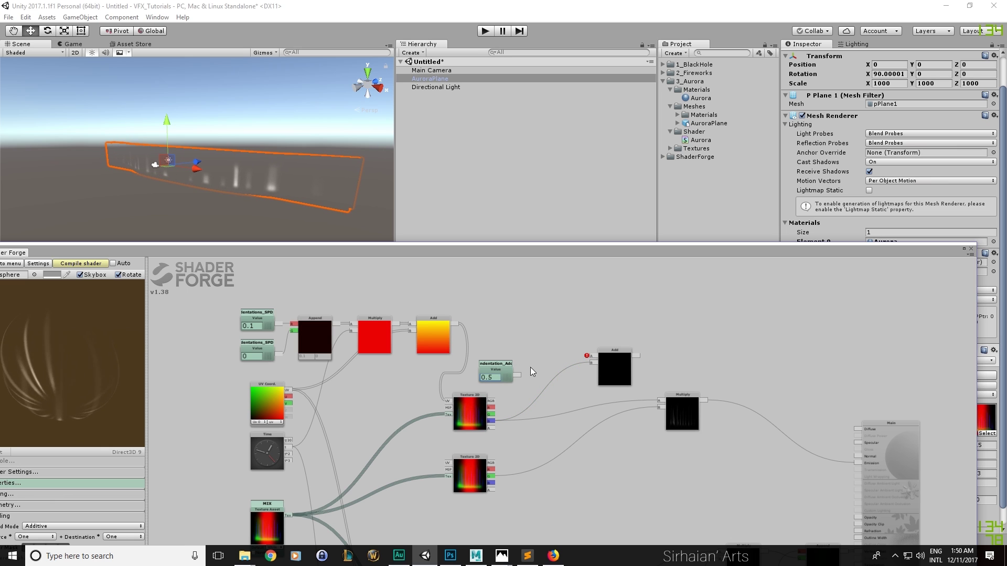
{"action": "left_click_drag", "start_coordinate": [517, 375], "coordinate": [658, 401]}
{"action": "left_click", "coordinate": [91, 265]}
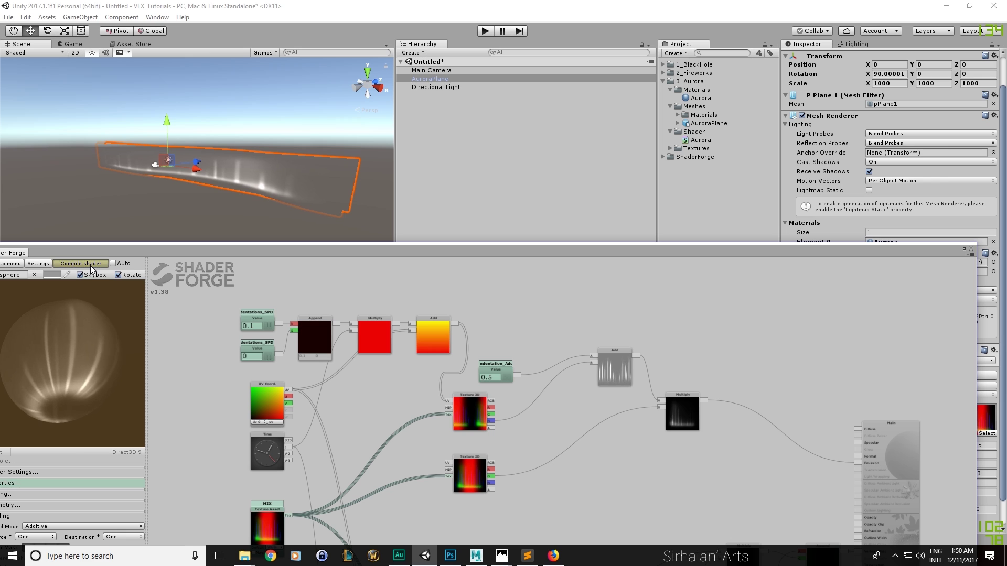
Uncover the Aurora material's properties, test negative and high Indentation_Add values on the plane, and set it to 0.15
{"action": "left_click_drag", "start_coordinate": [573, 257], "coordinate": [400, 511]}
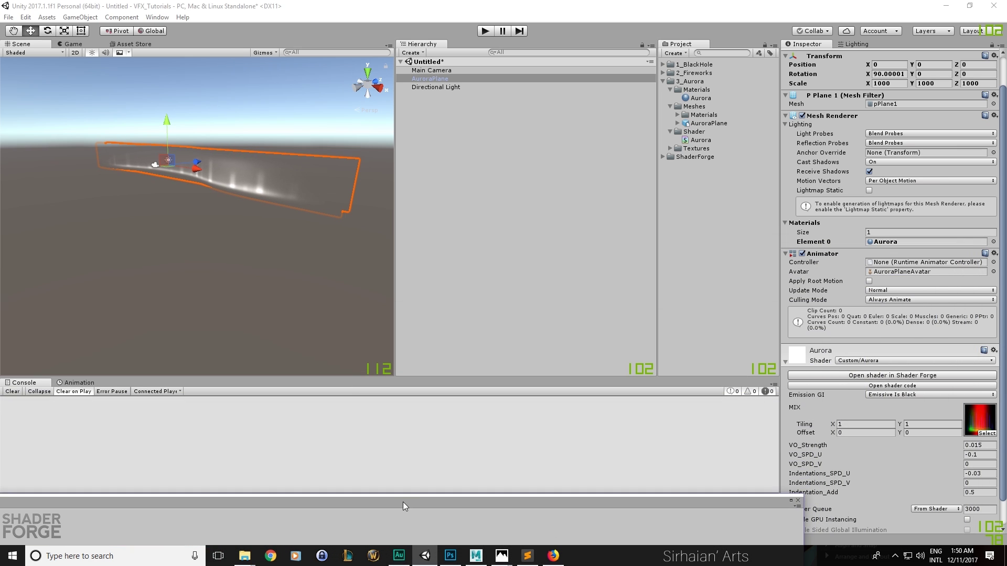
{"action": "left_click", "coordinate": [810, 496]}
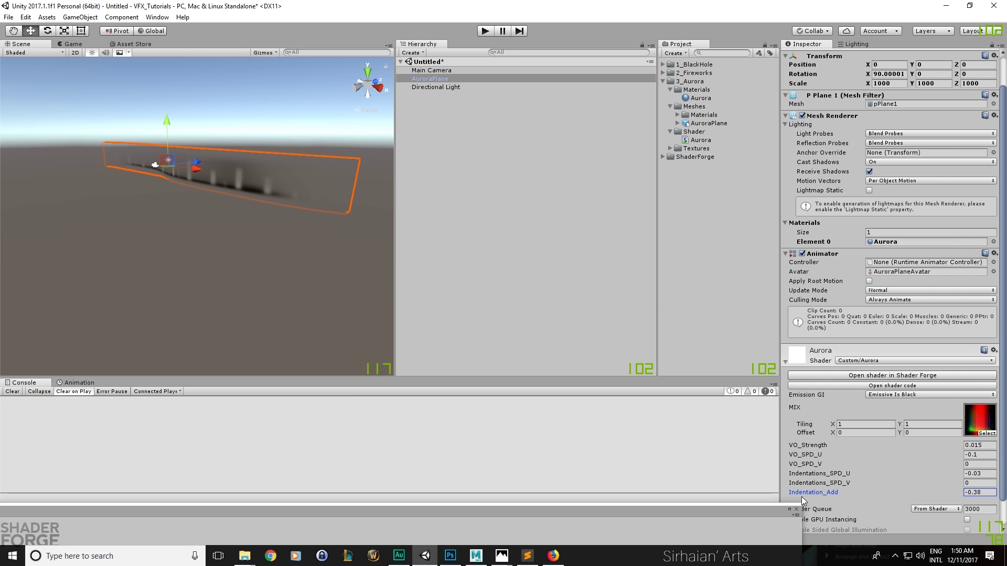
{"action": "left_click_drag", "start_coordinate": [803, 496], "coordinate": [920, 492]}
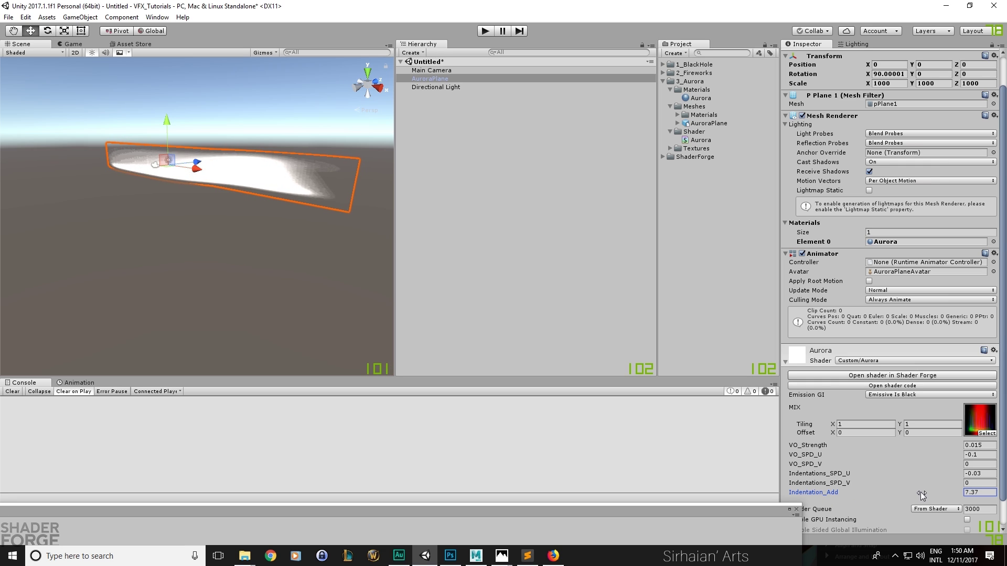
{"action": "key", "text": "ctrl+z"}
{"action": "left_click_drag", "start_coordinate": [832, 491], "coordinate": [825, 493]}
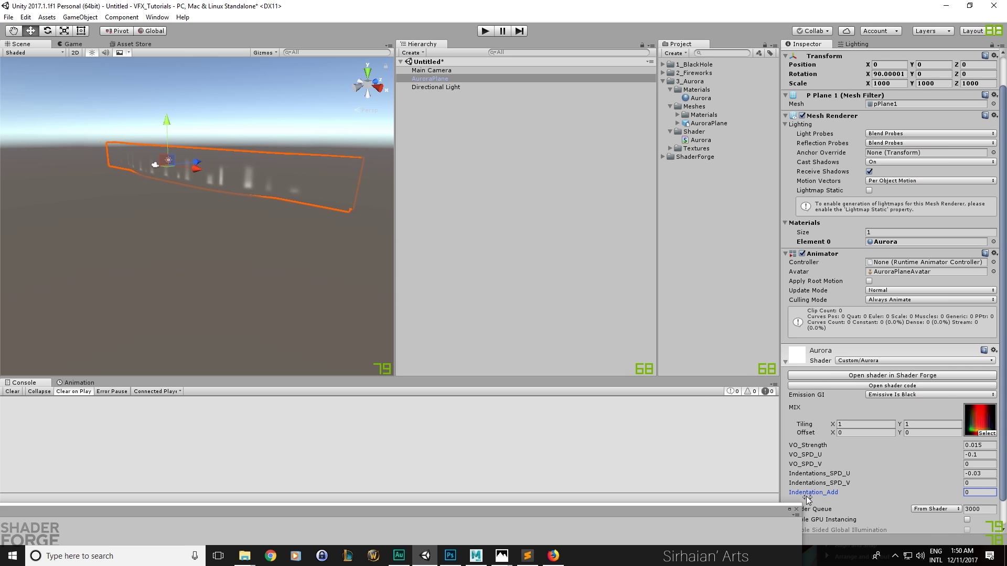
{"action": "left_click_drag", "start_coordinate": [811, 493], "coordinate": [814, 492]}
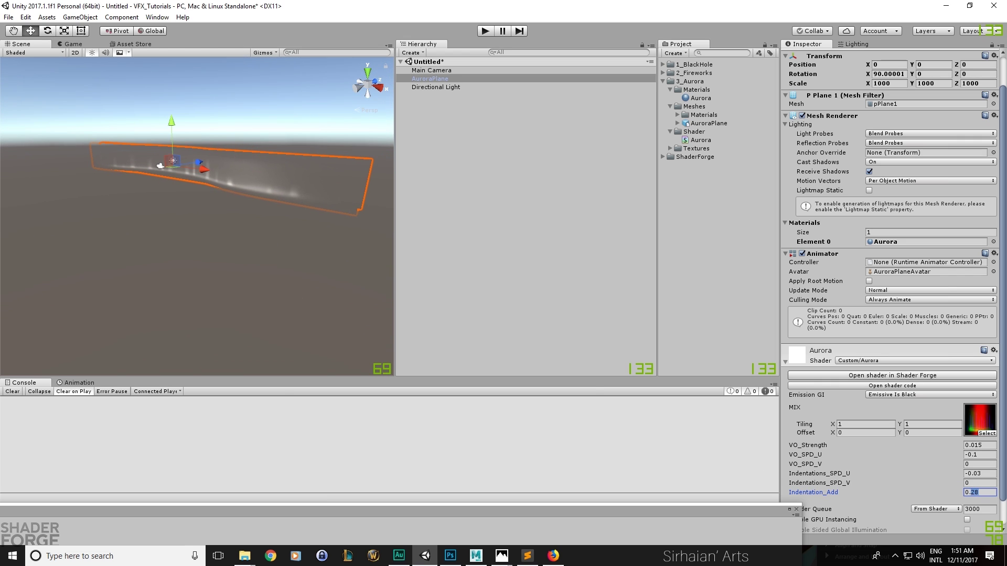
{"action": "type", "text": "0.15"}
{"action": "left_click_drag", "start_coordinate": [346, 261], "coordinate": [262, 241], "text": "alt"}
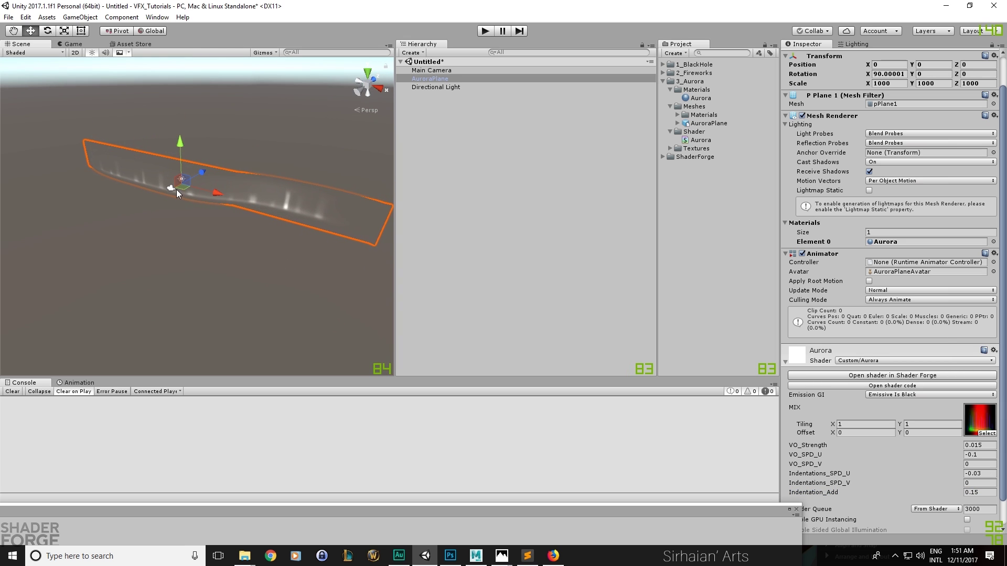
Bring the Shader Forge graph back over the scene and place the Indentation_Add node directly above its Add node
{"action": "left_click_drag", "start_coordinate": [293, 511], "coordinate": [448, 145]}
{"action": "middle_click_drag", "start_coordinate": [381, 305], "coordinate": [397, 344]}
{"action": "left_click_drag", "start_coordinate": [493, 307], "coordinate": [592, 268]}
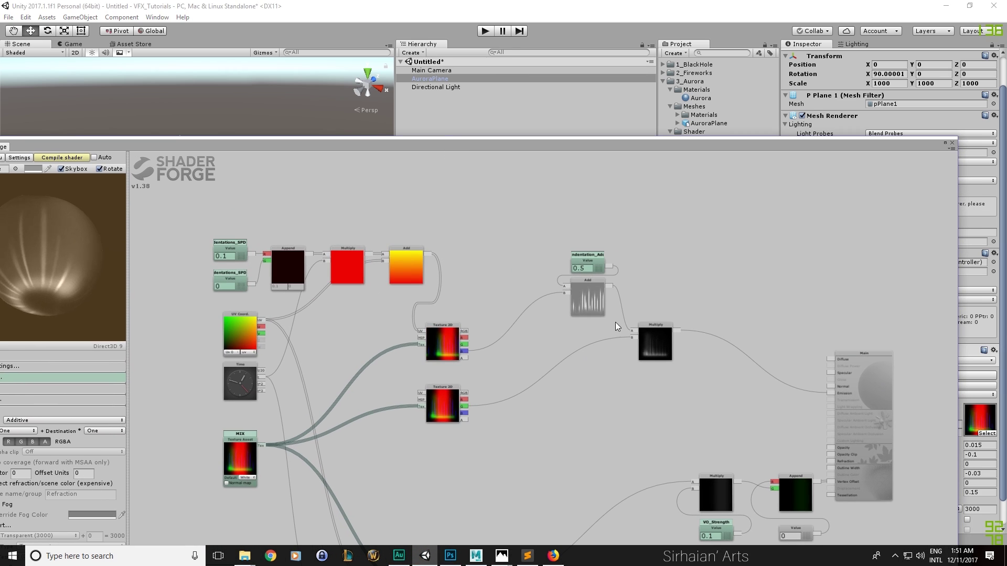
Lower the Multiply node that feeds Emission in the shader graph and shift the Shader Forge window down to uncover the scene
{"action": "left_click_drag", "start_coordinate": [658, 326], "coordinate": [663, 392]}
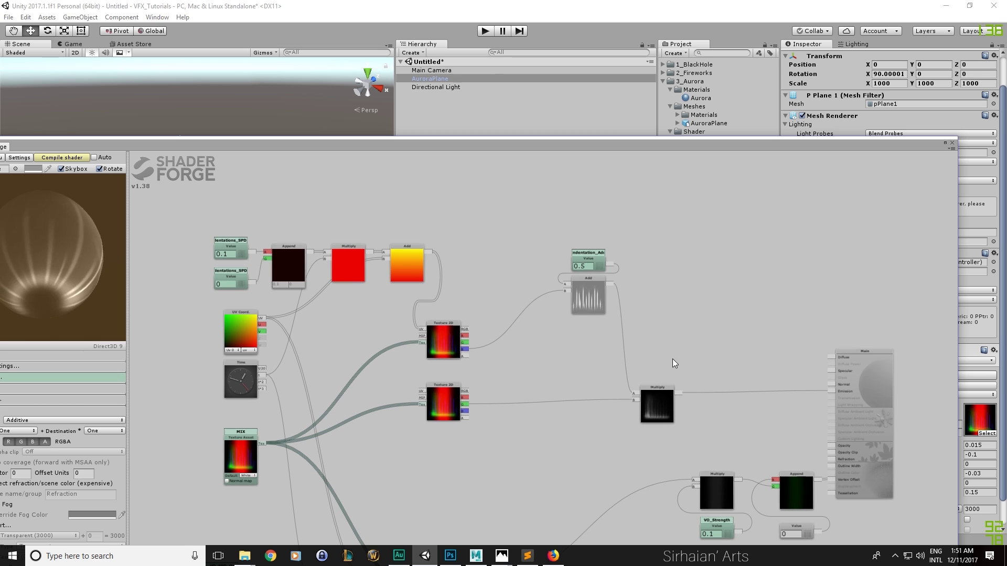
{"action": "left_click_drag", "start_coordinate": [660, 347], "coordinate": [622, 301]}
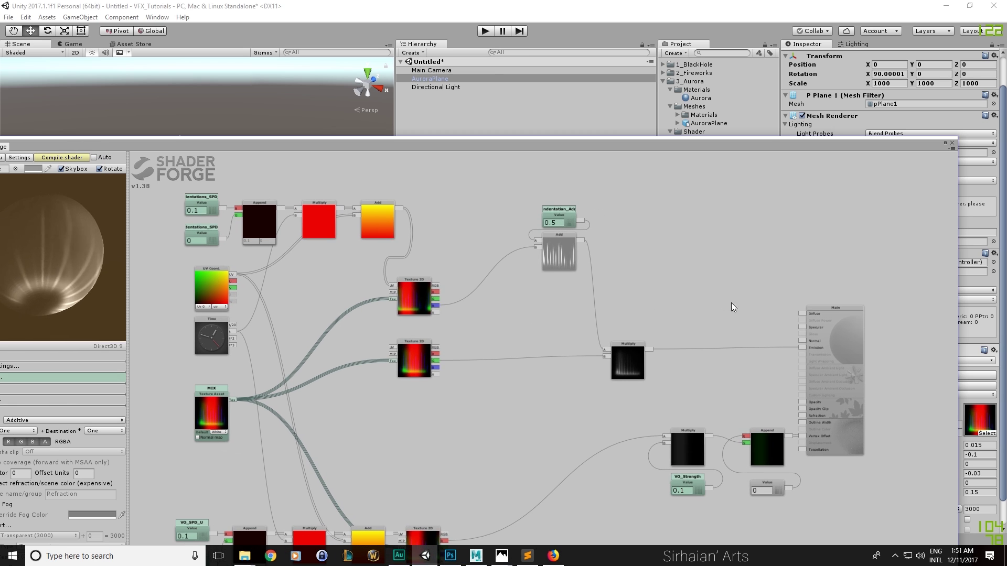
{"action": "left_click_drag", "start_coordinate": [501, 356], "coordinate": [567, 313]}
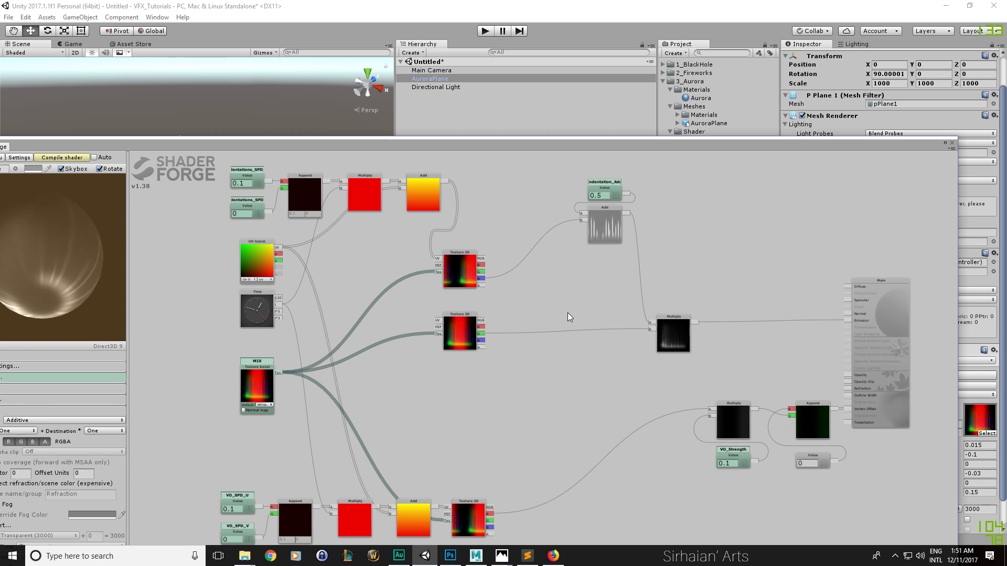
{"action": "left_click_drag", "start_coordinate": [454, 144], "coordinate": [461, 220]}
{"action": "left_click_drag", "start_coordinate": [306, 173], "coordinate": [304, 168], "text": "alt"}
Switch to Photoshop and squash the streaks layer of Untitled-3 downward to about 4.56 in high
{"action": "key", "text": "alt+Tab"}
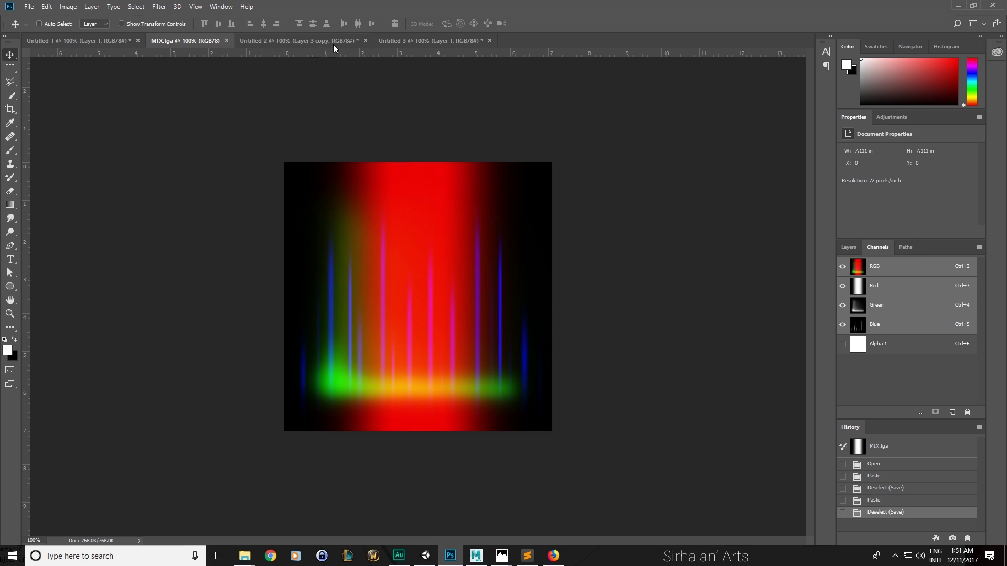
{"action": "left_click", "coordinate": [419, 41]}
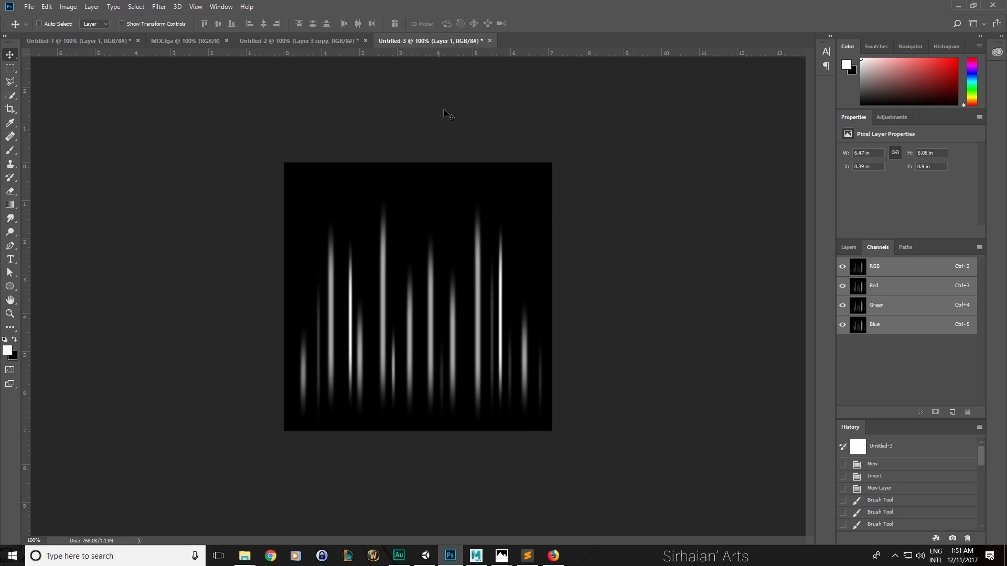
{"action": "left_click", "coordinate": [849, 247]}
{"action": "key", "text": "ctrl+t"}
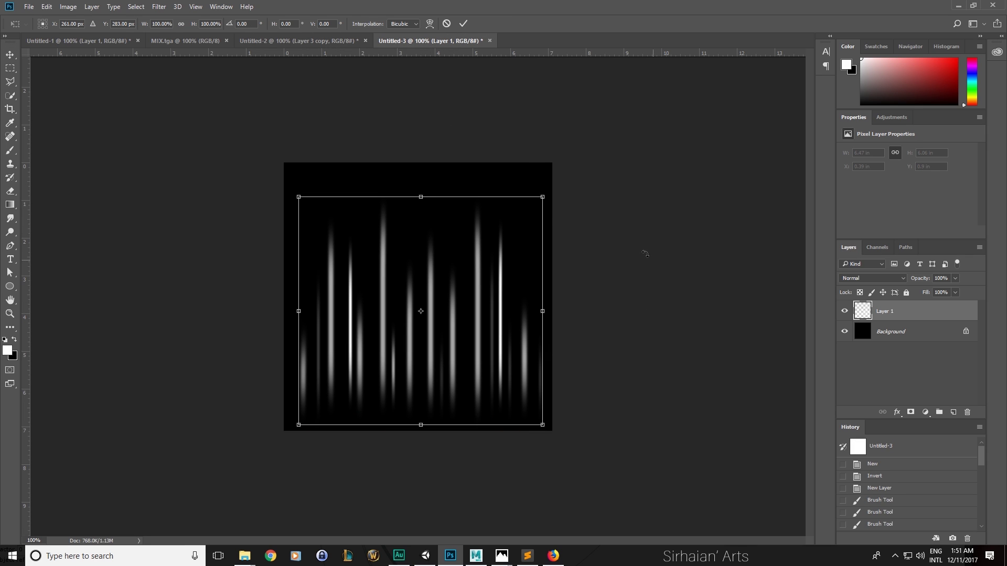
{"action": "left_click_drag", "start_coordinate": [421, 311], "coordinate": [420, 392]}
{"action": "left_click_drag", "start_coordinate": [421, 198], "coordinate": [423, 254]}
{"action": "key", "text": "Return"}
Copy the entire streak layer from Untitled-3 into the Blue channel of MIX.tga and save the file
{"action": "key", "text": "ctrl+a"}
{"action": "key", "text": "ctrl+d"}
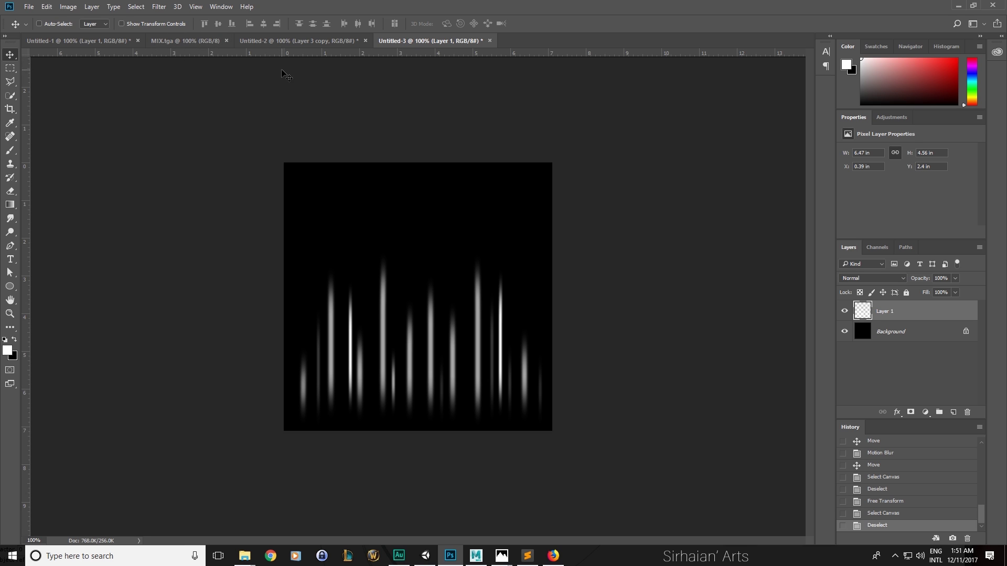
{"action": "left_click", "coordinate": [204, 41]}
{"action": "left_click", "coordinate": [877, 247]}
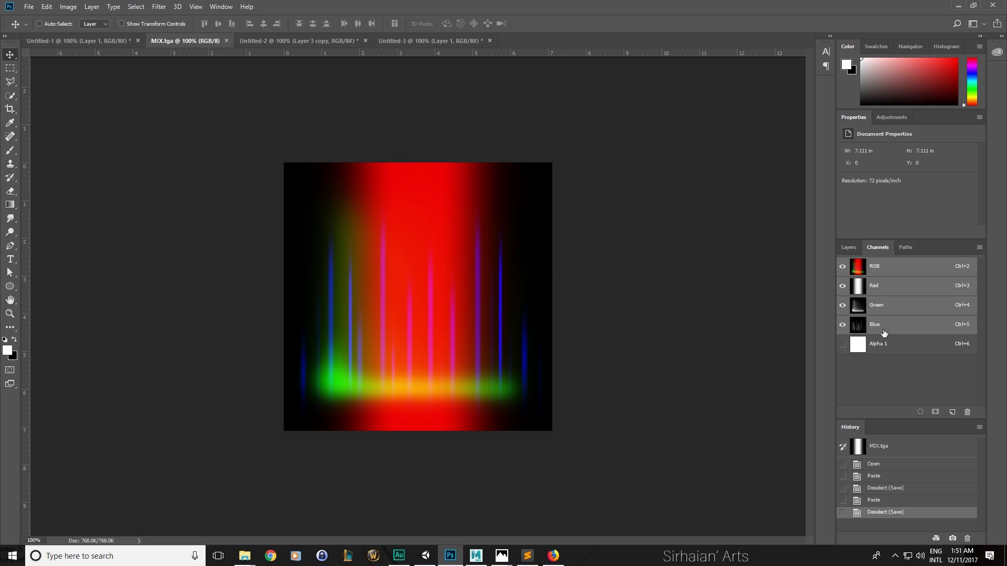
{"action": "left_click", "coordinate": [881, 325]}
{"action": "key", "text": "ctrl+v"}
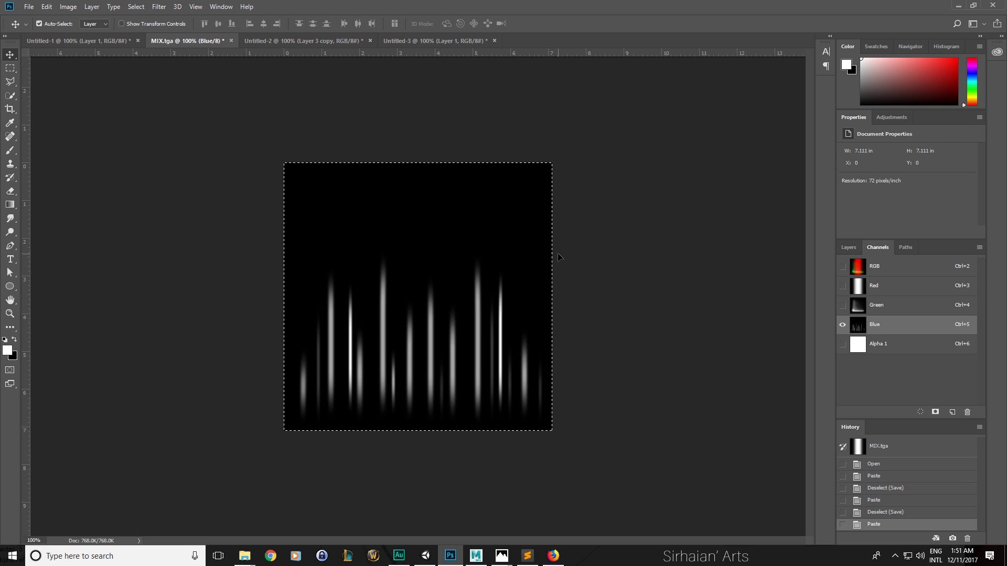
{"action": "key", "text": "ctrl+d"}
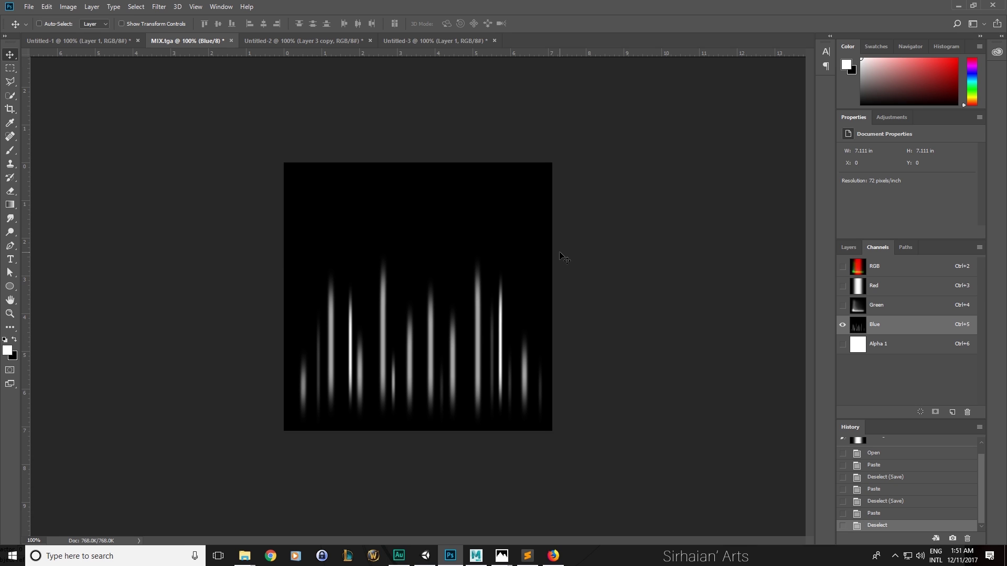
{"action": "key", "text": "ctrl+s"}
Switch to Unity and stretch AuroraPlane along Z to a scale of about 2281
{"action": "key", "text": "alt+Tab"}
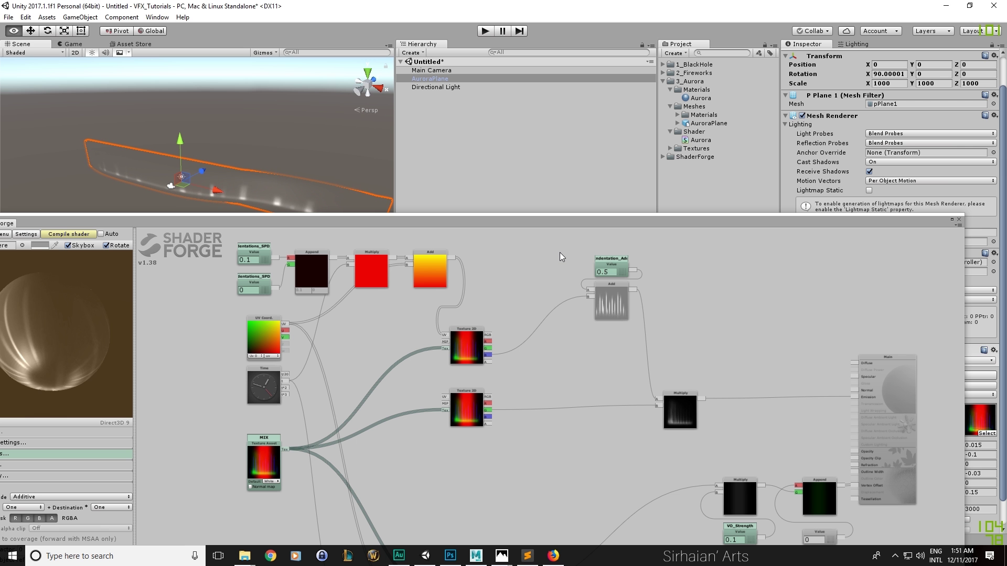
{"action": "left_click_drag", "start_coordinate": [346, 148], "coordinate": [242, 184], "text": "alt"}
Save the scene as 3_Aurora in a new folder named Scene inside the 3_Aurora assets folder
{"action": "key", "text": "ctrl+s"}
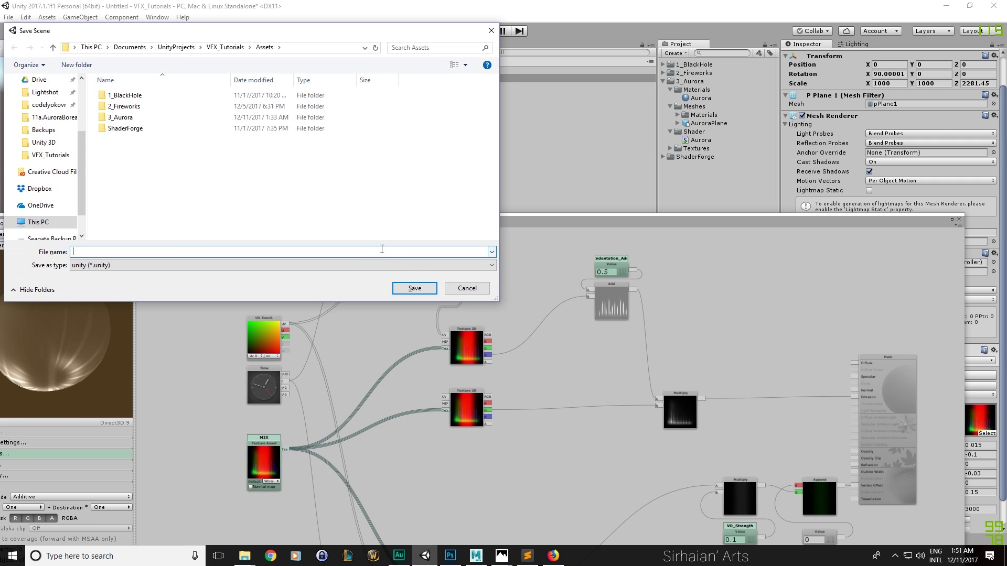
{"action": "double_click", "coordinate": [120, 117]}
{"action": "left_click", "coordinate": [116, 252]}
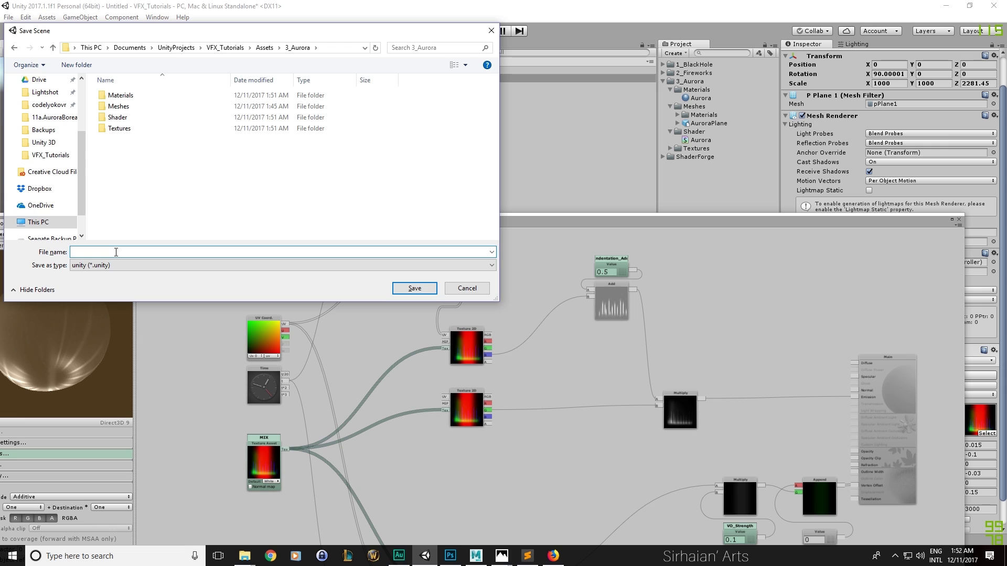
{"action": "left_click", "coordinate": [84, 68]}
{"action": "type", "text": "Scene"}
{"action": "key", "text": "Return"}
{"action": "key", "text": "Return"}
{"action": "left_click", "coordinate": [132, 253]}
{"action": "type", "text": "3_Aurora"}
{"action": "key", "text": "Return"}
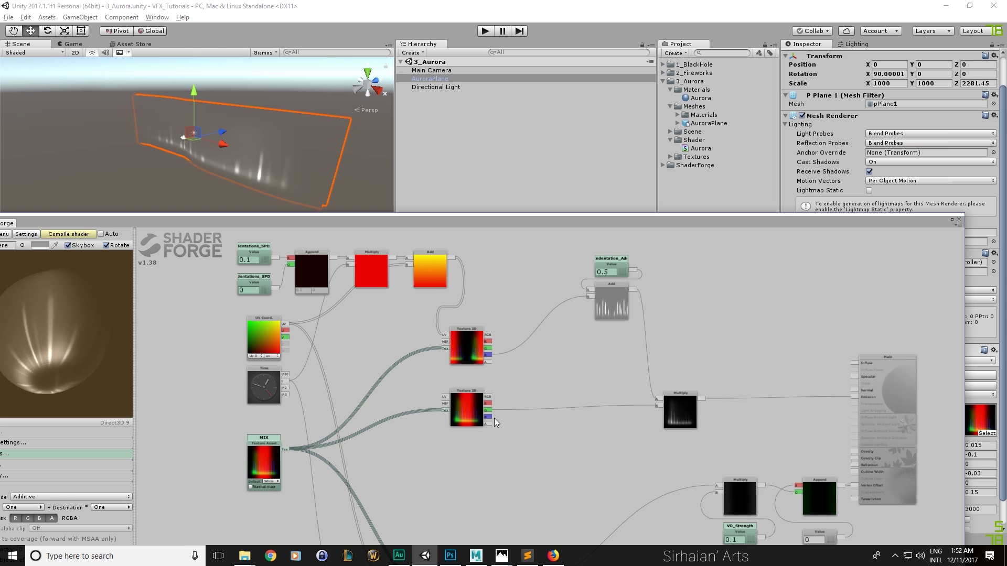
Switch to Photoshop and create a new 7.111 in square document with its background inverted to black and an empty layer
{"action": "left_click", "coordinate": [447, 555]}
{"action": "left_click", "coordinate": [471, 42]}
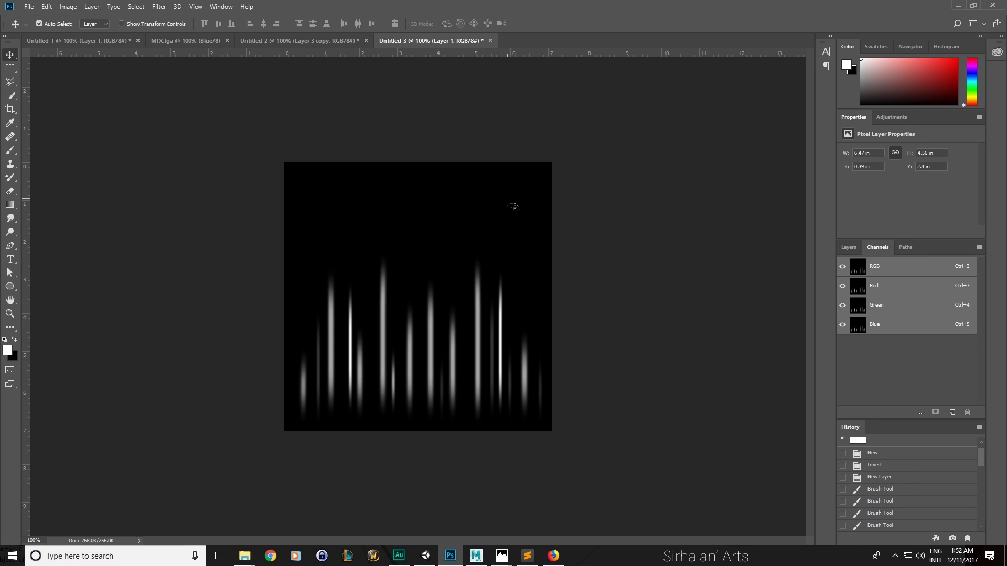
{"action": "key", "text": "ctrl+n"}
{"action": "double_click", "coordinate": [288, 247]}
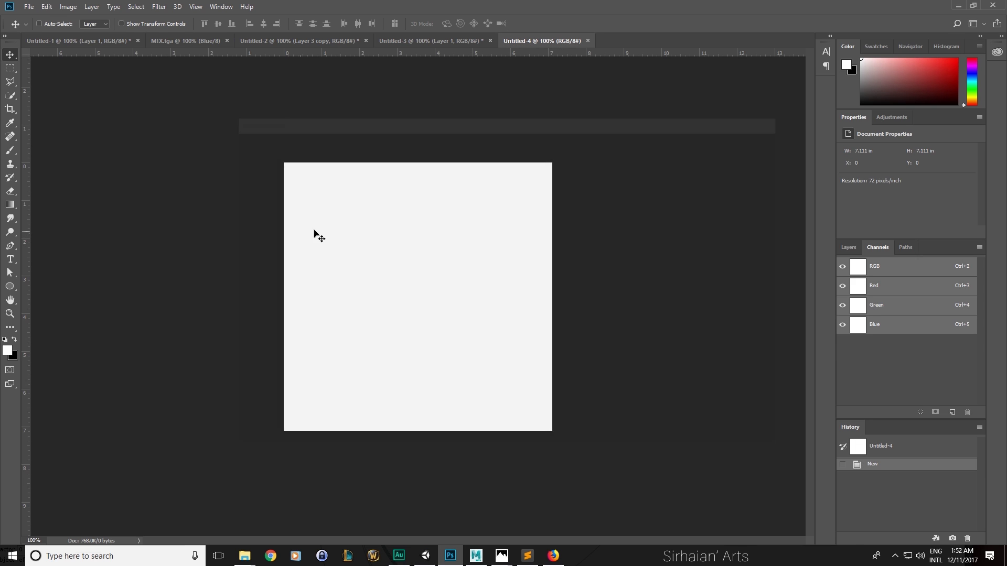
{"action": "key", "text": "ctrl+i"}
{"action": "key", "text": "ctrl+shift+alt+n"}
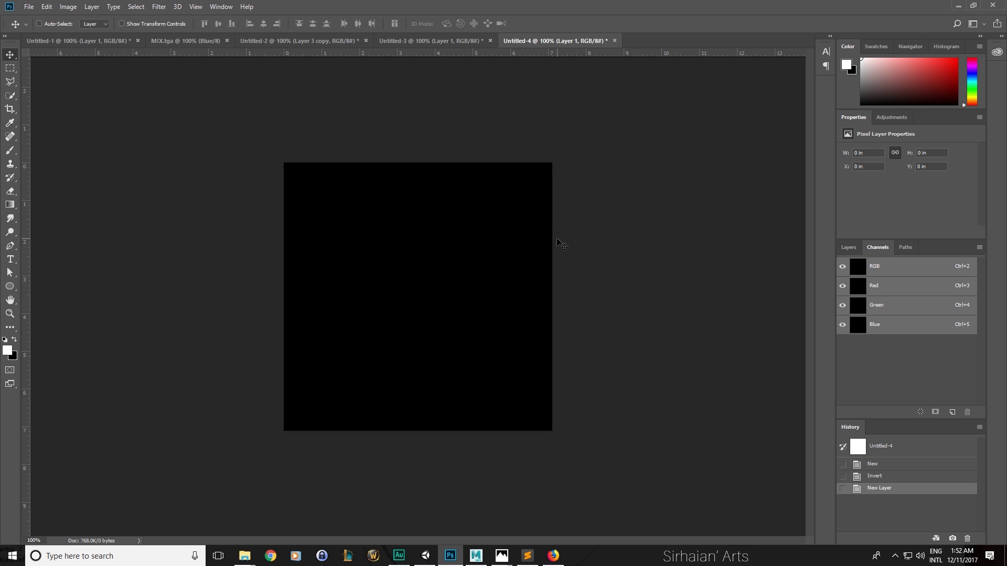
Outline a tall kite-shaped blade about 5.4 in high with the Polygonal Lasso on Layer 1 and fill it with white
{"action": "key", "text": "l"}
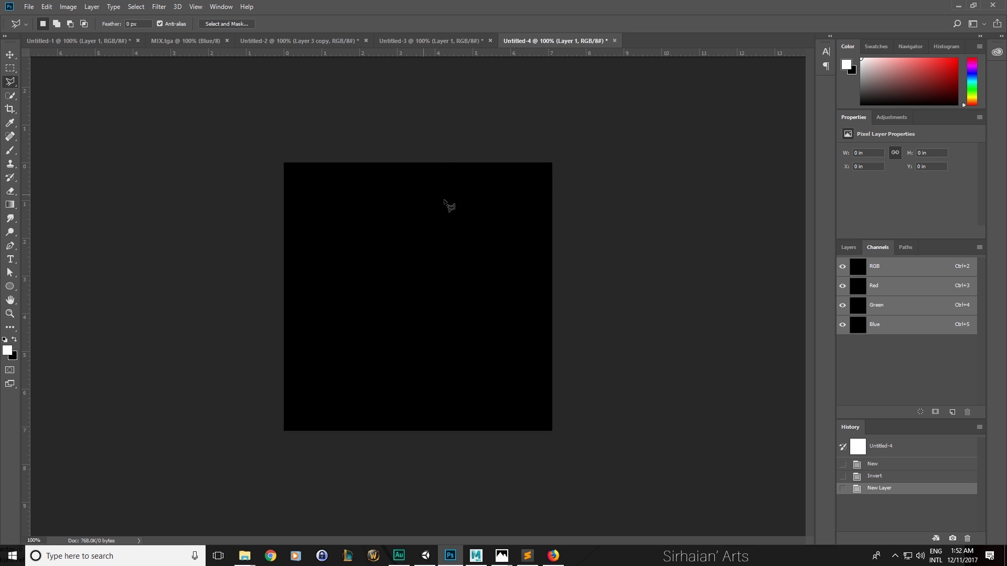
{"action": "left_click", "coordinate": [845, 247]}
{"action": "left_click", "coordinate": [407, 241]}
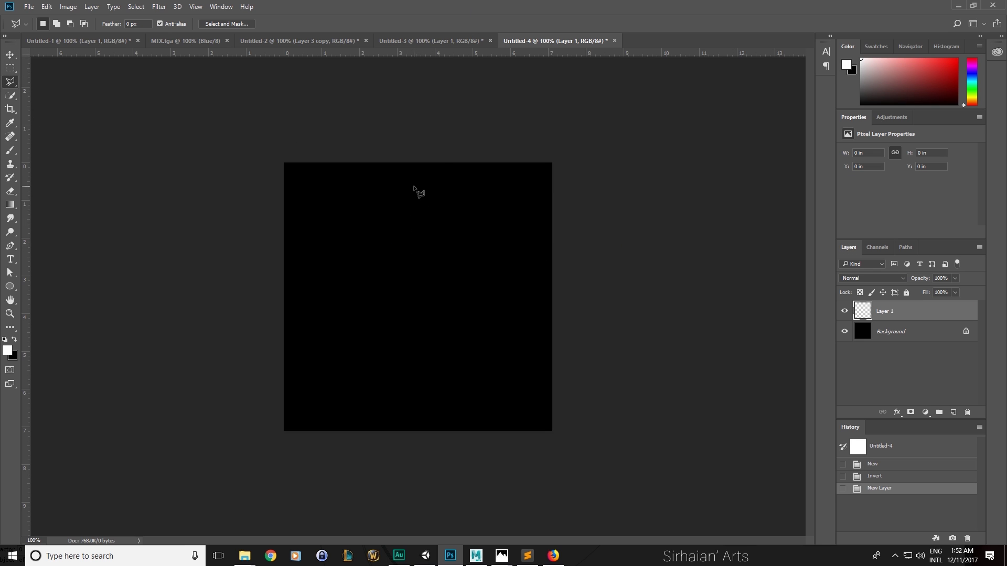
{"action": "left_click", "coordinate": [397, 376]}
{"action": "left_click", "coordinate": [435, 376]}
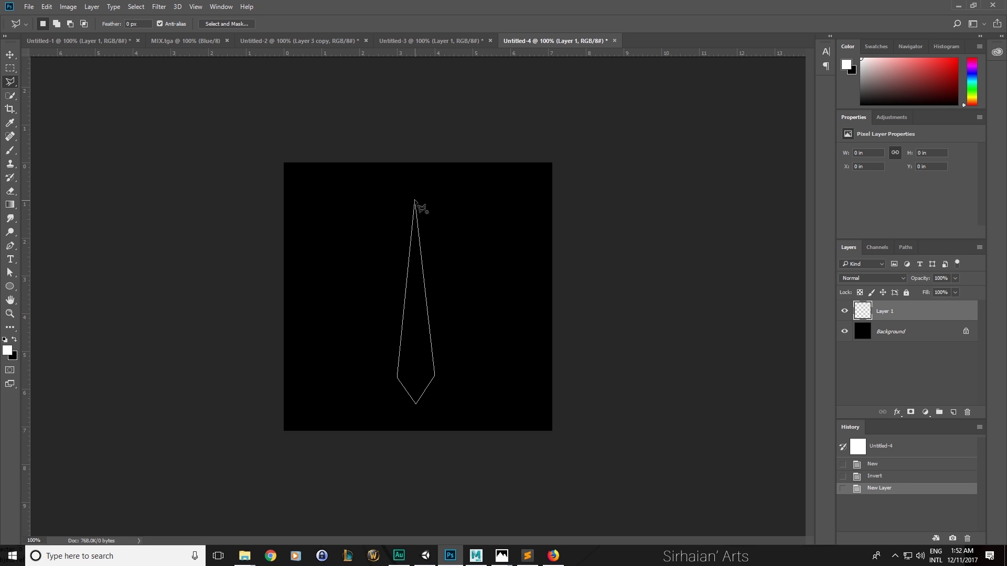
{"action": "left_click", "coordinate": [414, 200]}
{"action": "key", "text": "x"}
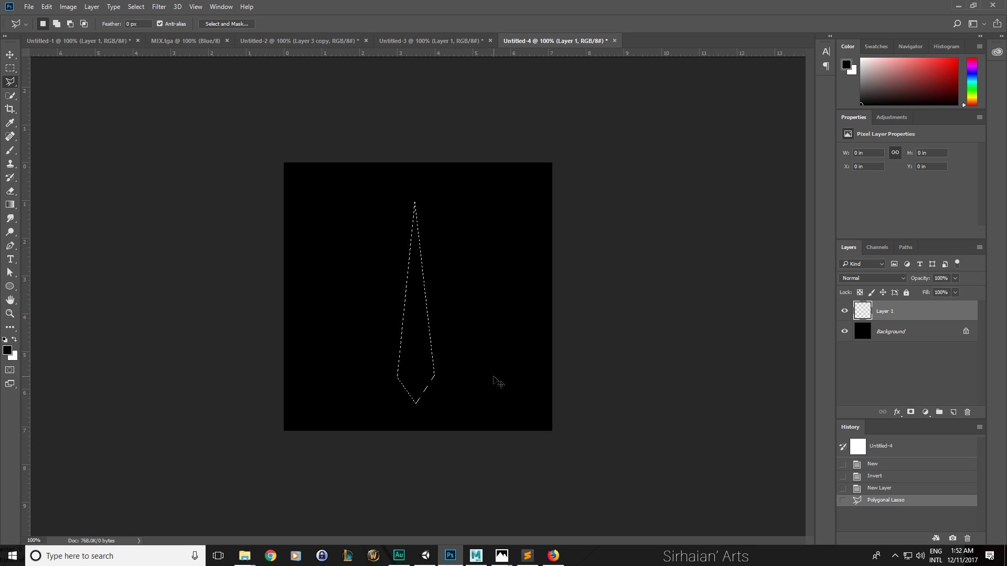
{"action": "key", "text": "ctrl+BackSpace"}
{"action": "key", "text": "ctrl+d"}
Narrow the white blade symmetrically about its centre to about 0.67 in wide
{"action": "key", "text": "v"}
{"action": "key", "text": "ctrl+t"}
{"action": "left_click_drag", "start_coordinate": [431, 303], "coordinate": [425, 303], "text": "alt"}
{"action": "key", "text": "Return"}
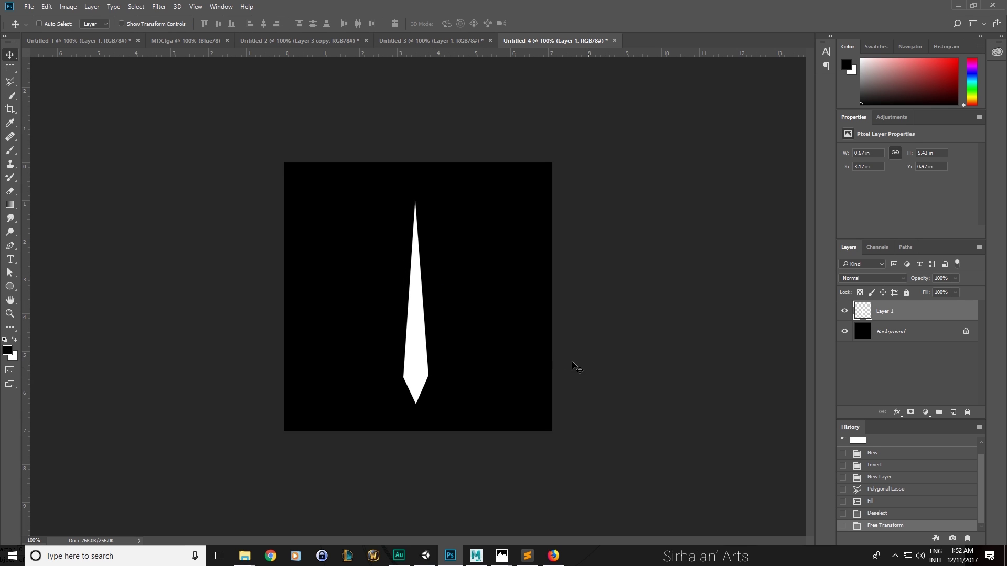
Duplicate the blade layer and apply a Gaussian Blur with a radius of 7.8 pixels to the copy
{"action": "left_click_drag", "start_coordinate": [898, 311], "coordinate": [895, 312], "text": "alt"}
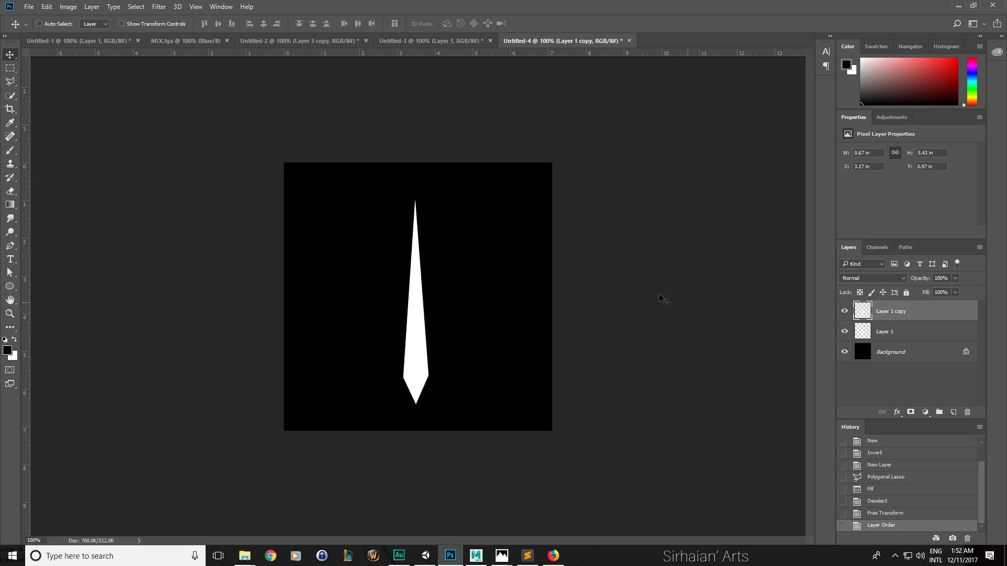
{"action": "left_click", "coordinate": [159, 7]}
{"action": "mouse_move", "coordinate": [174, 122]}
{"action": "left_click", "coordinate": [321, 162]}
{"action": "left_click_drag", "start_coordinate": [495, 283], "coordinate": [464, 285]}
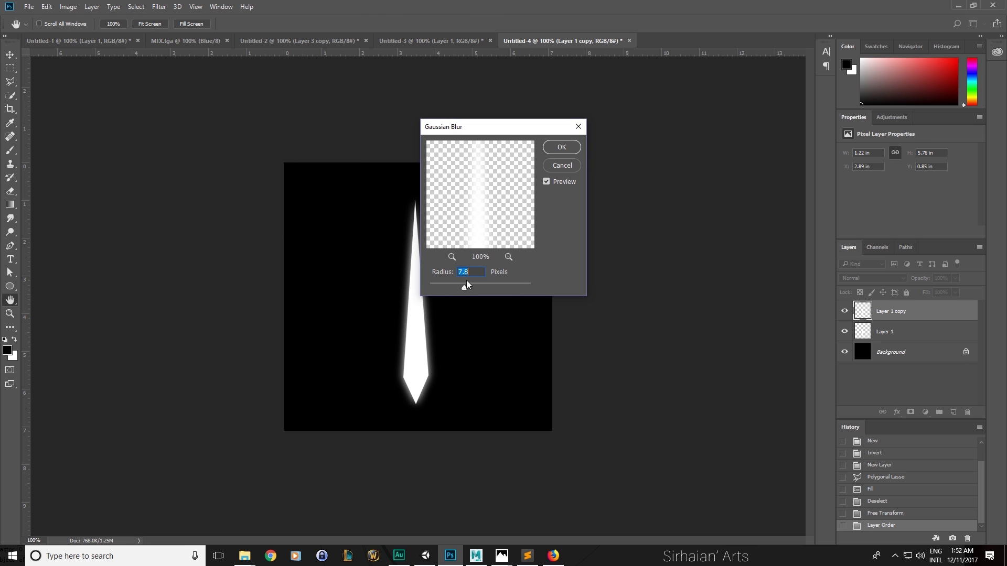
{"action": "left_click", "coordinate": [571, 147]}
Narrow the original sharp blade on Layer 1 to about 0.42 in wide
{"action": "left_click", "coordinate": [912, 332]}
{"action": "key", "text": "ctrl+t"}
{"action": "left_click_drag", "start_coordinate": [434, 298], "coordinate": [426, 296]}
{"action": "key", "text": "Return"}
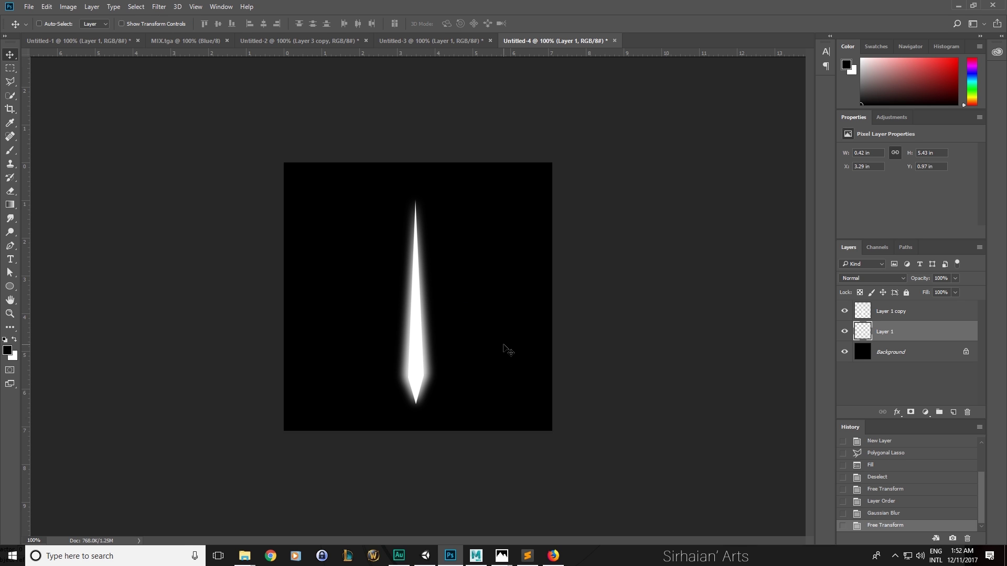
Apply a Gaussian Blur with a radius of 2 pixels to Layer 1
{"action": "left_click", "coordinate": [159, 6]}
{"action": "mouse_move", "coordinate": [220, 122]}
{"action": "left_click", "coordinate": [342, 163]}
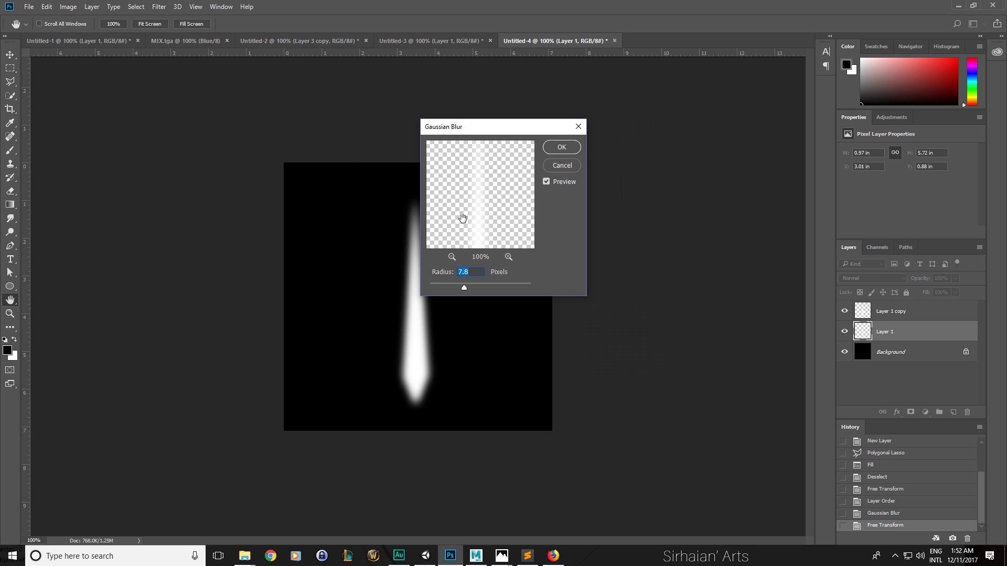
{"action": "type", "text": "2"}
{"action": "key", "text": "Return"}
Narrow the softened blade core on Layer 1 to about 0.33 in wide
{"action": "key", "text": "ctrl+t"}
{"action": "left_click_drag", "start_coordinate": [427, 303], "coordinate": [420, 306]}
{"action": "key", "text": "Return"}
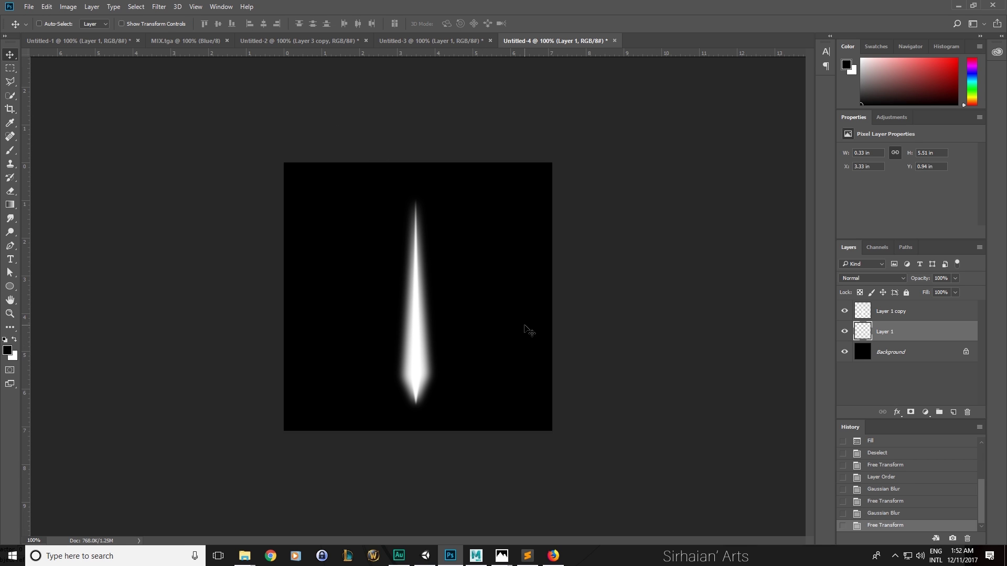
Raise the lower end of the Layer 1 blade core, extend its tip upward and nudge the layer slightly down
{"action": "key", "text": "ctrl+t"}
{"action": "left_click_drag", "start_coordinate": [416, 406], "coordinate": [417, 397]}
{"action": "key", "text": "Return"}
{"action": "key", "text": "ctrl+t"}
{"action": "left_click_drag", "start_coordinate": [415, 199], "coordinate": [416, 187]}
{"action": "key", "text": "Return"}
{"action": "key", "text": "Down"}
{"action": "key", "text": "Down"}
Merge Layer 1 and Layer 1 copy into a single blade layer
{"action": "left_click", "coordinate": [887, 312]}
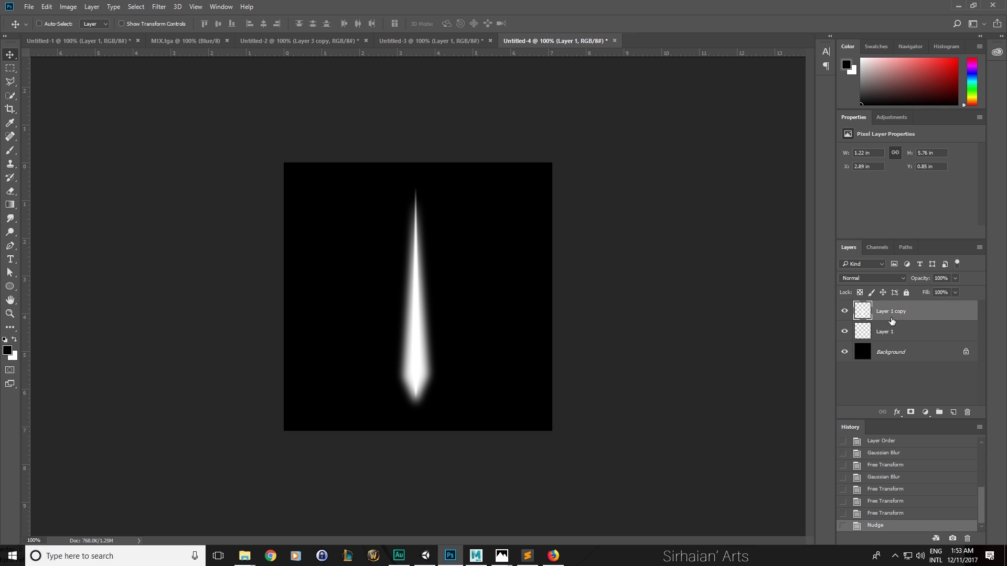
{"action": "left_click", "coordinate": [904, 337], "text": "ctrl"}
{"action": "key", "text": "ctrl+e"}
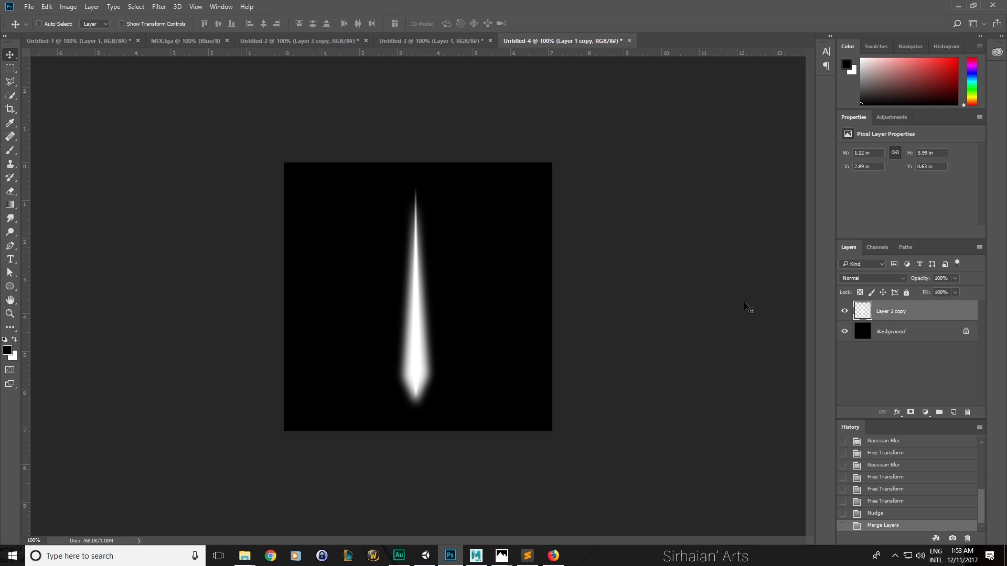
{"action": "key", "text": "ctrl+z"}
{"action": "key", "text": "ctrl+e"}
{"action": "key", "text": "ctrl+z"}
{"action": "key", "text": "ctrl+z"}
{"action": "key", "text": "ctrl+t"}
{"action": "key", "text": "Escape"}
Duplicate the merged blade layer and set the lower layer's opacity to 50%
{"action": "left_click_drag", "start_coordinate": [887, 310], "coordinate": [885, 302], "text": "alt"}
{"action": "left_click", "coordinate": [891, 328]}
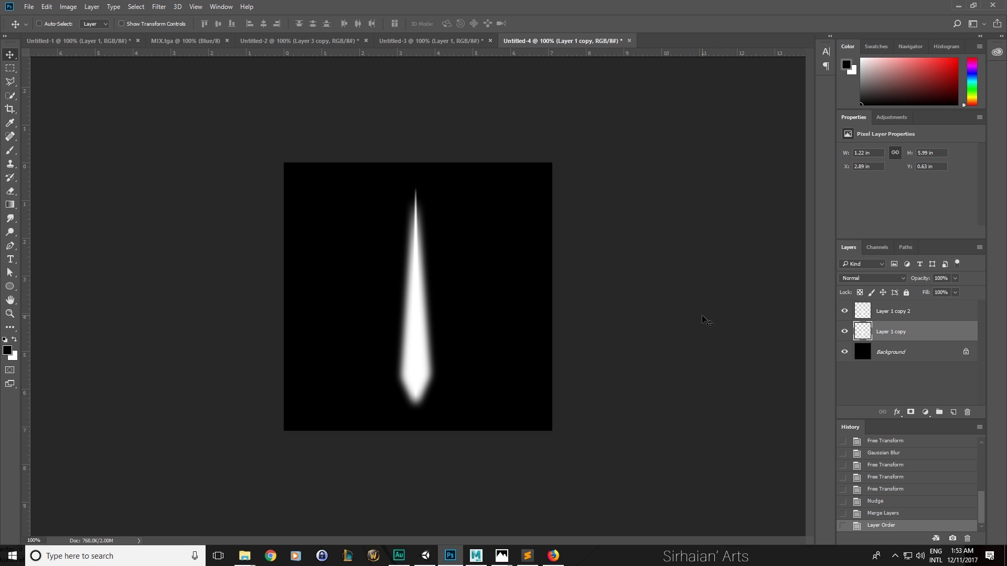
{"action": "key", "text": "5"}
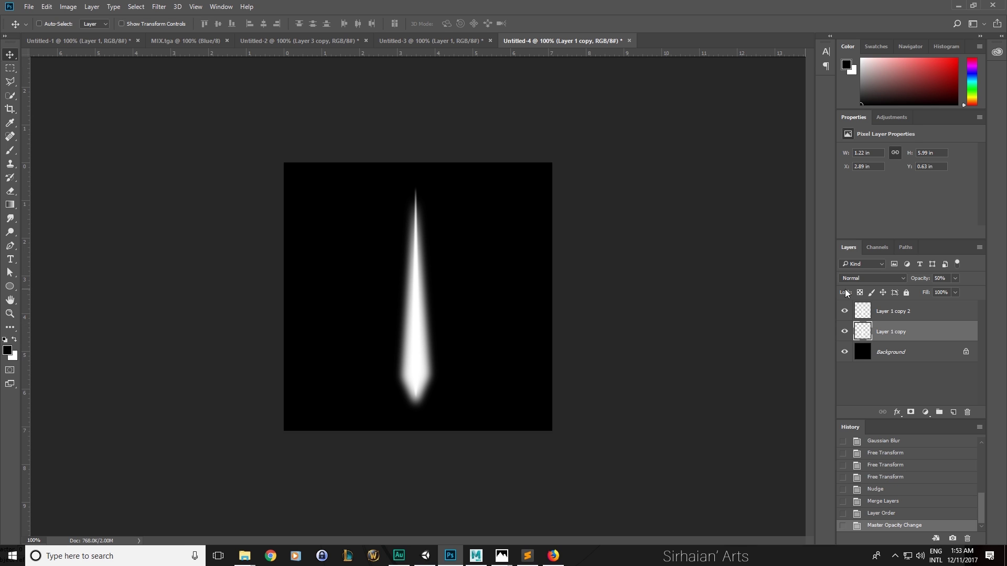
Widen Layer 1 copy 2 symmetrically about its centre to about 2.36 in
{"action": "left_click", "coordinate": [905, 313]}
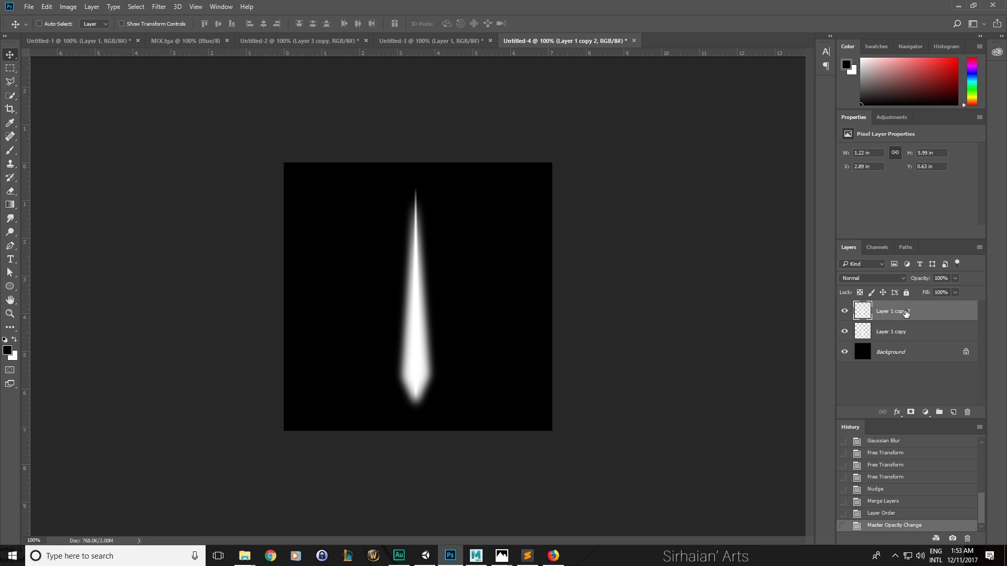
{"action": "key", "text": "ctrl+t"}
{"action": "left_click_drag", "start_coordinate": [434, 299], "coordinate": [459, 300], "text": "alt"}
{"action": "key", "text": "Return"}
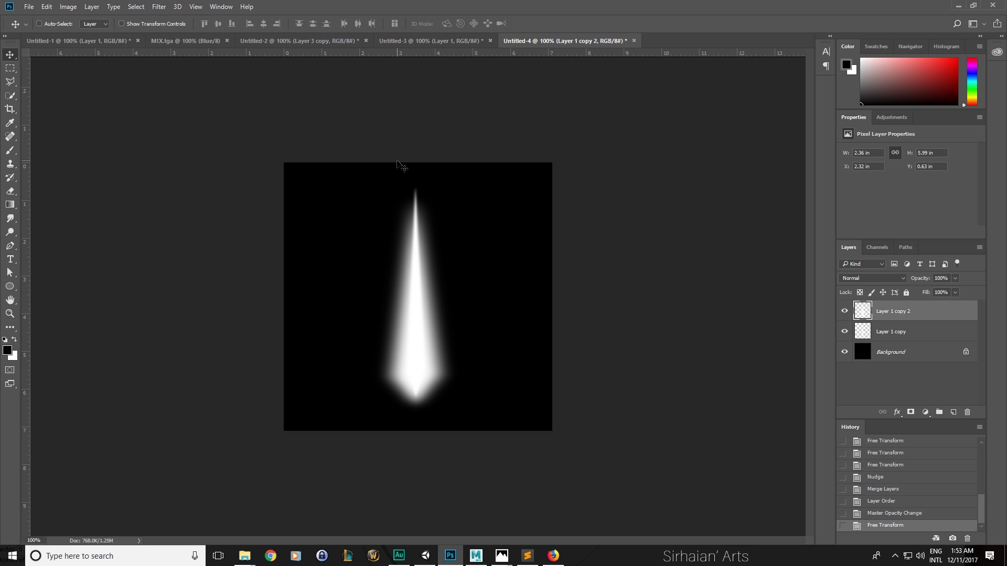
Apply a Gaussian Blur with a 10-pixel radius to Layer 1 copy 2
{"action": "left_click", "coordinate": [159, 6]}
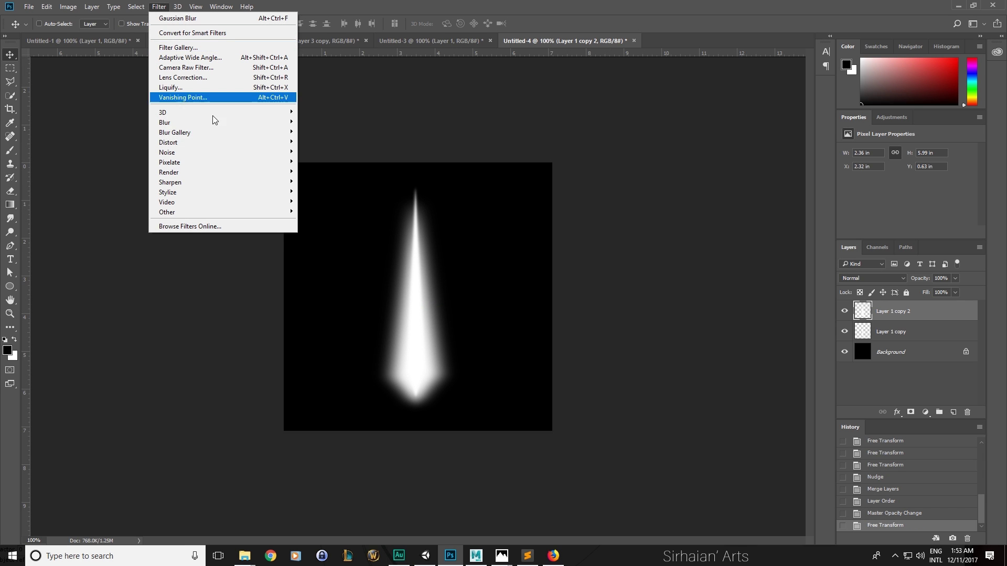
{"action": "mouse_move", "coordinate": [216, 124]}
{"action": "left_click", "coordinate": [326, 162]}
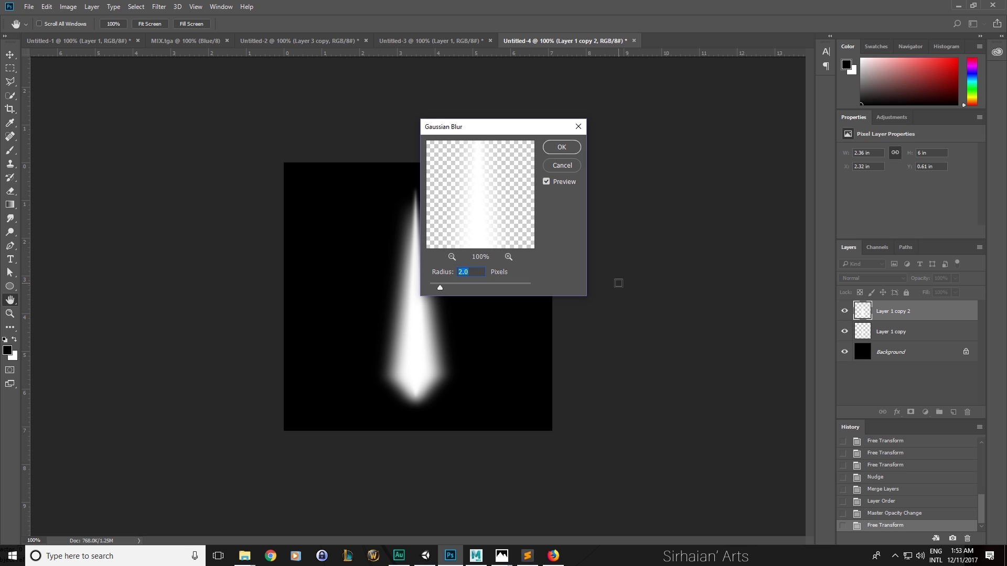
{"action": "type", "text": "5"}
{"action": "type", "text": "10"}
{"action": "key", "text": "Return"}
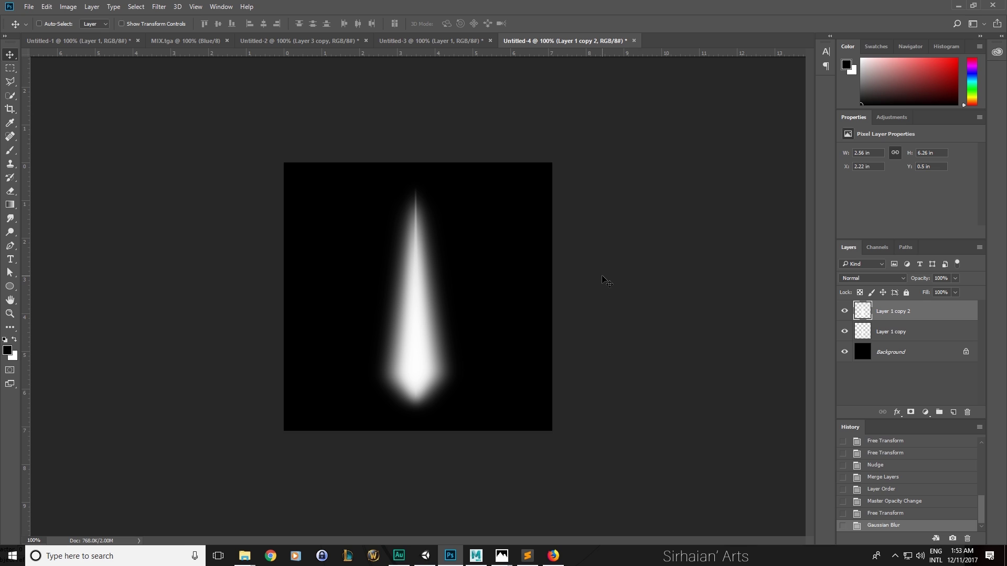
Set Layer 1 copy's opacity to 100% and lower Layer 1 copy 2's opacity to 23%
{"action": "key", "text": "1"}
{"action": "left_click", "coordinate": [909, 338]}
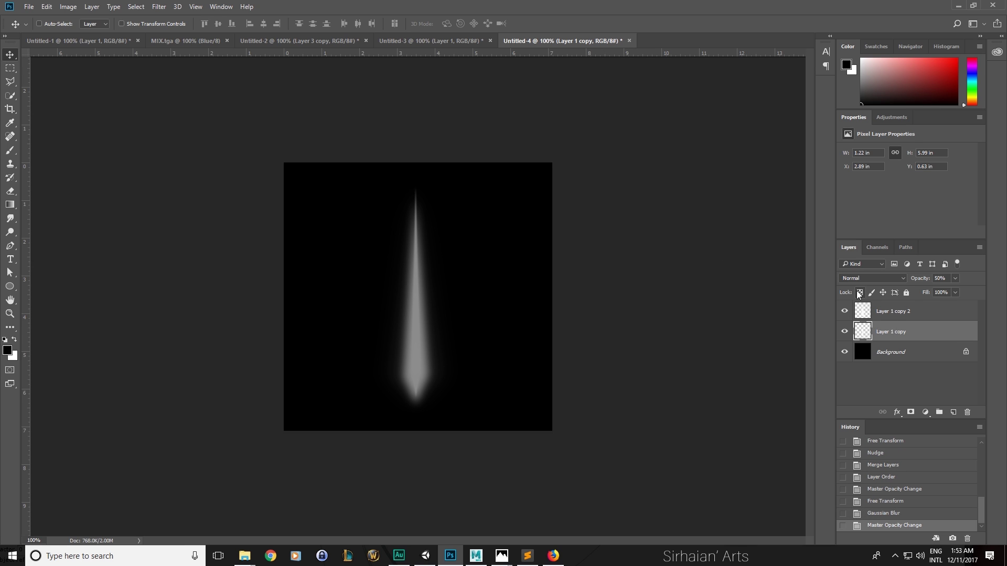
{"action": "key", "text": "0"}
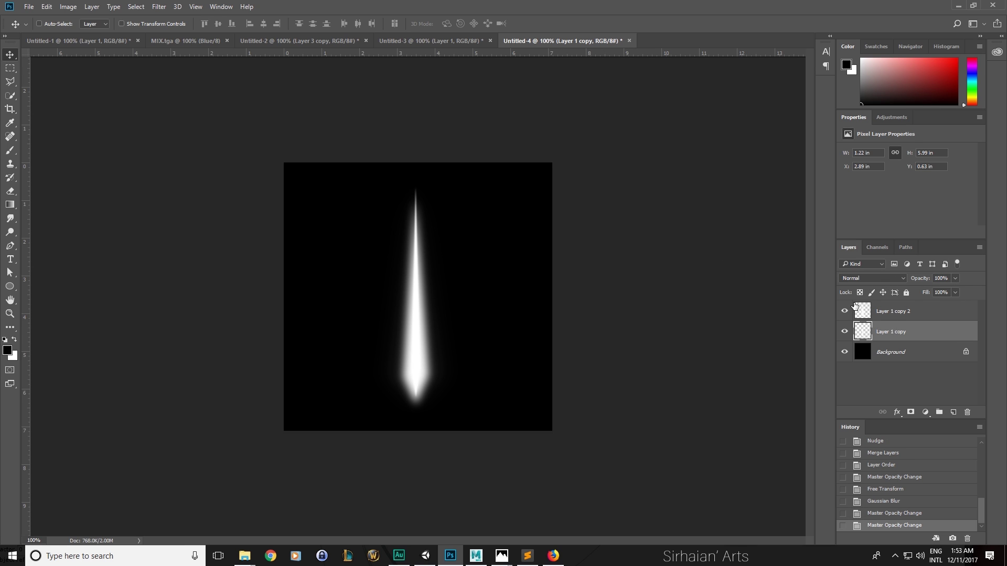
{"action": "left_click", "coordinate": [905, 317]}
{"action": "mouse_move", "coordinate": [917, 278]}
{"action": "left_mouse_down"}
{"action": "mouse_move", "coordinate": [929, 280]}
{"action": "mouse_move", "coordinate": [914, 283]}
{"action": "left_mouse_up"}
Narrow the sharp blade on Layer 1 copy slightly, symmetrically about its centre
{"action": "left_click", "coordinate": [901, 333]}
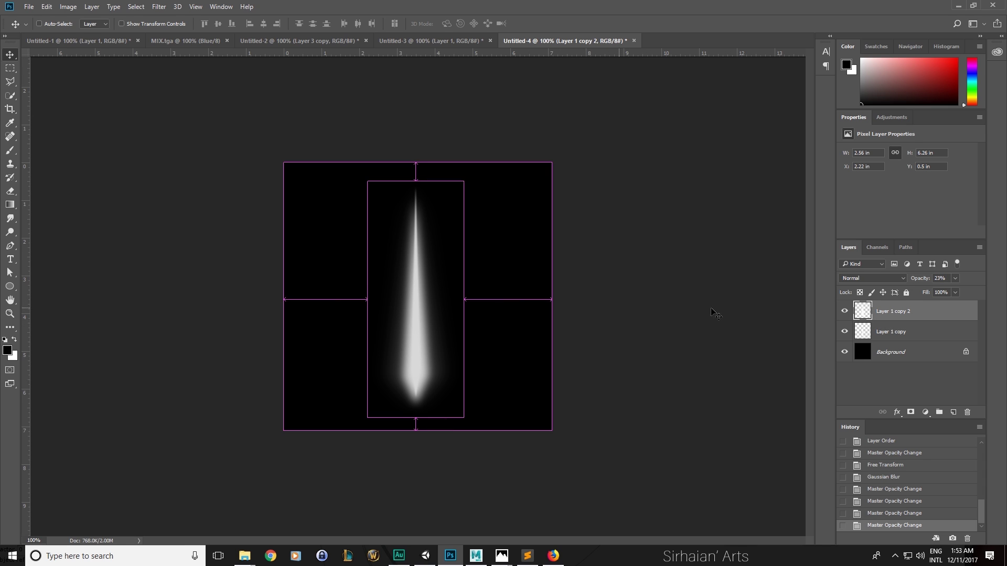
{"action": "key", "text": "ctrl+t"}
{"action": "left_click_drag", "start_coordinate": [439, 300], "coordinate": [435, 300], "text": "alt"}
{"action": "key", "text": "Return"}
Merge Layer 1 copy and Layer 1 copy 2 into a single glowing blade layer
{"action": "left_click", "coordinate": [902, 313], "text": "ctrl"}
{"action": "key", "text": "ctrl+e"}
{"action": "key", "text": "ctrl+w"}
{"action": "key", "text": "Escape"}
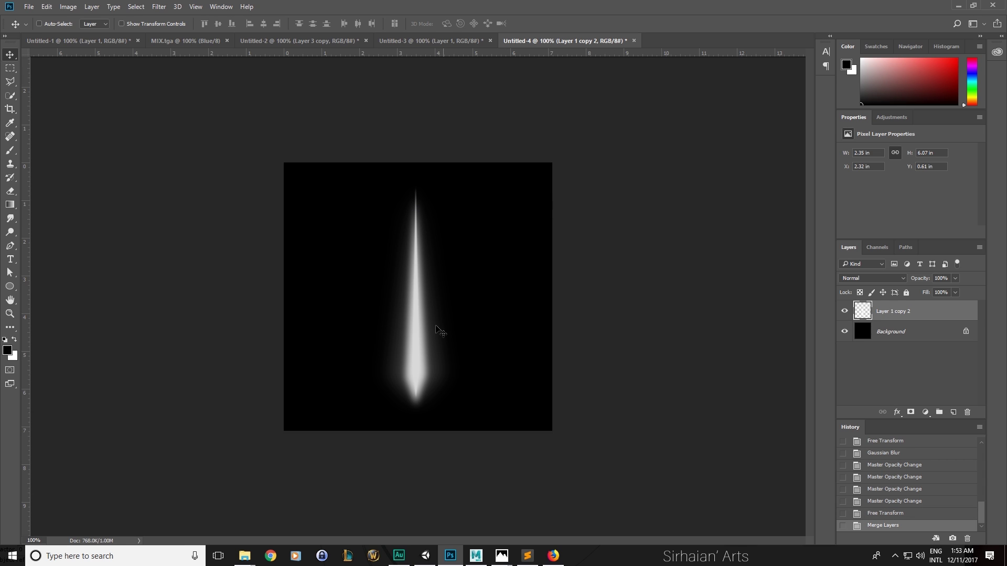
{"action": "left_click_drag", "start_coordinate": [454, 344], "coordinate": [524, 339], "text": "alt"}
{"action": "key", "text": "ctrl+z"}
{"action": "mouse_move", "coordinate": [441, 338]}
{"action": "left_mouse_down", "text": "alt"}
{"action": "mouse_move", "coordinate": [501, 360]}
{"action": "mouse_move", "coordinate": [505, 300]}
{"action": "mouse_move", "coordinate": [531, 302]}
{"action": "mouse_move", "coordinate": [518, 299]}
{"action": "left_mouse_up", "text": "alt"}
{"action": "key", "text": "ctrl+z"}
Duplicate the glowing blade to its right and scale the copy down to about 1.15 by 4.33 in
{"action": "mouse_move", "coordinate": [420, 360]}
{"action": "left_mouse_down", "text": "alt"}
{"action": "mouse_move", "coordinate": [467, 367]}
{"action": "mouse_move", "coordinate": [488, 383]}
{"action": "mouse_move", "coordinate": [361, 394]}
{"action": "mouse_move", "coordinate": [485, 386]}
{"action": "left_mouse_up", "text": "alt"}
{"action": "key", "text": "ctrl+t"}
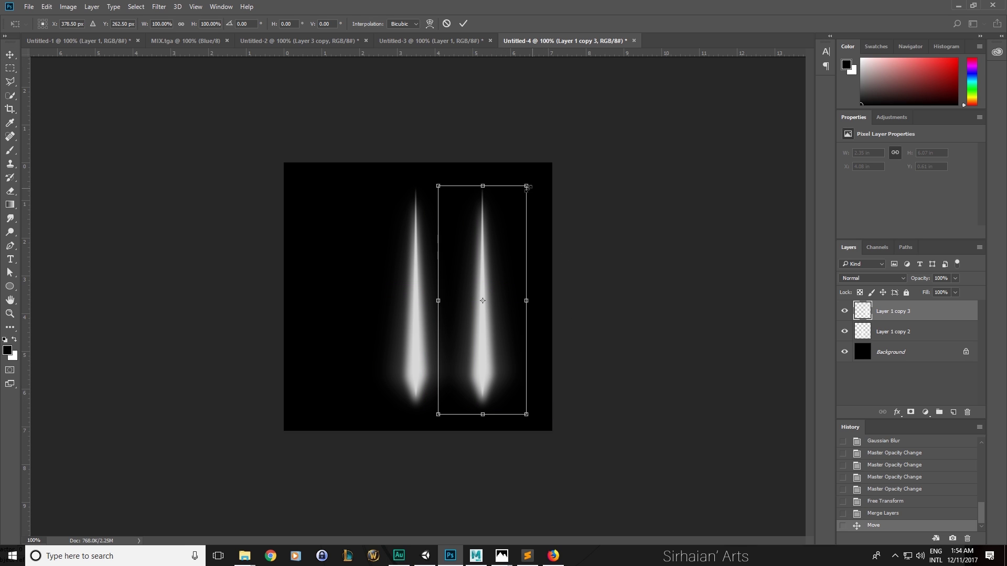
{"action": "left_click_drag", "start_coordinate": [484, 307], "coordinate": [489, 342]}
{"action": "key", "text": "ctrl+z"}
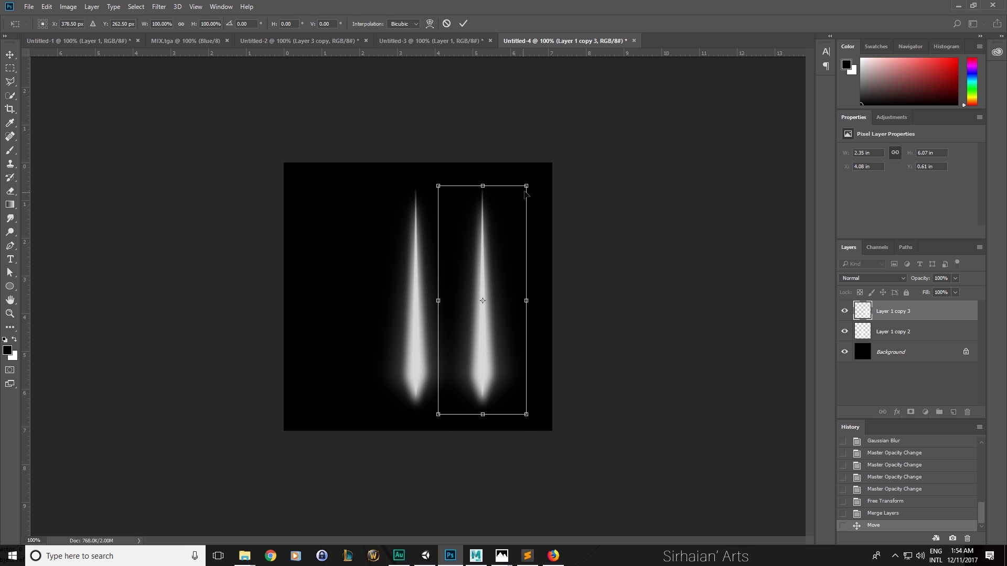
{"action": "mouse_move", "coordinate": [525, 191]}
{"action": "left_mouse_down", "text": "shift"}
{"action": "mouse_move", "coordinate": [485, 290]}
{"action": "mouse_move", "coordinate": [489, 319]}
{"action": "mouse_move", "coordinate": [498, 246]}
{"action": "left_mouse_up", "text": "shift"}
Duplicate the smaller blade to the left of the central one and shrink the copy to about 0.85 by 2.58 in
{"action": "left_click_drag", "start_coordinate": [474, 326], "coordinate": [342, 326]}
{"action": "key", "text": "Return"}
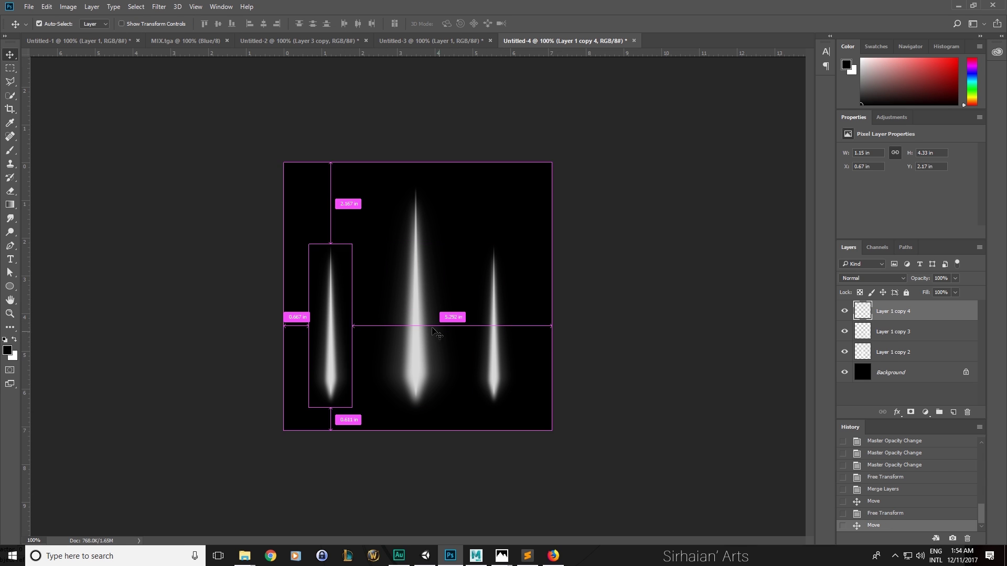
{"action": "key", "text": "ctrl+t"}
{"action": "mouse_move", "coordinate": [352, 244]}
{"action": "left_mouse_down"}
{"action": "mouse_move", "coordinate": [342, 358]}
{"action": "mouse_move", "coordinate": [373, 357]}
{"action": "left_mouse_up"}
{"action": "key", "text": "Return"}
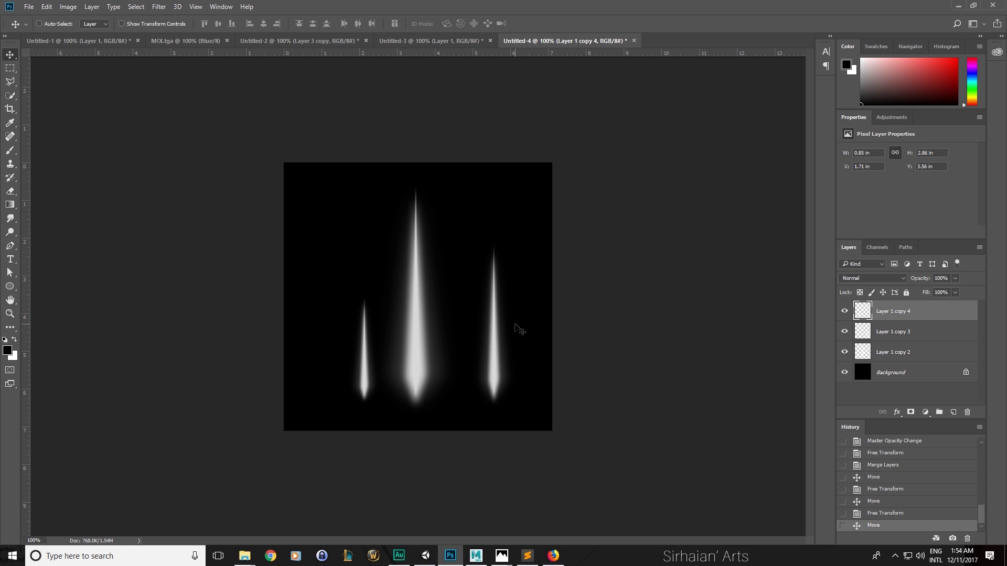
{"action": "key", "text": "ctrl+t"}
{"action": "left_click_drag", "start_coordinate": [365, 300], "coordinate": [365, 314]}
{"action": "key", "text": "Return"}
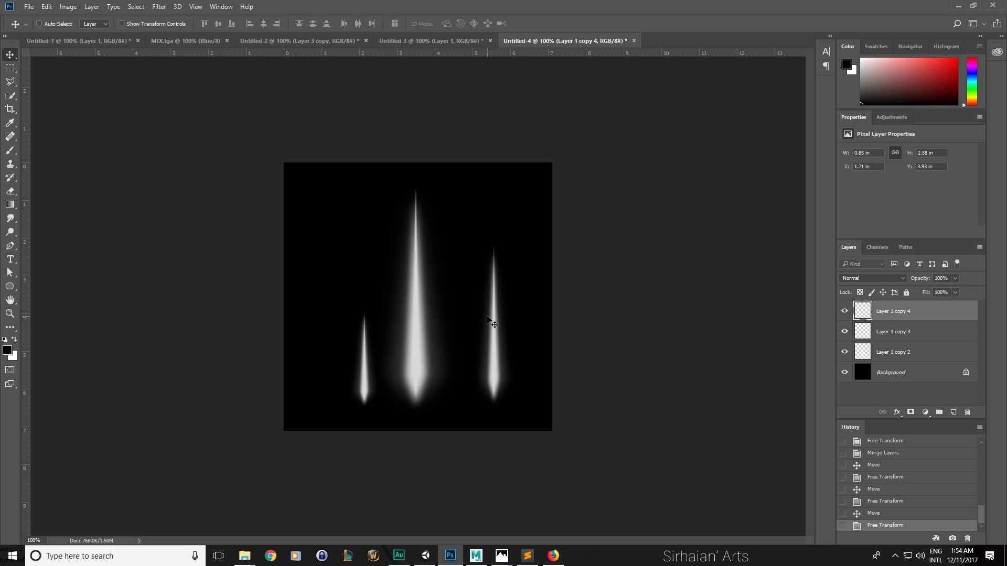
Stamp all visible layers into a new layer above Layer 1 copy 4
{"action": "left_click", "coordinate": [909, 332]}
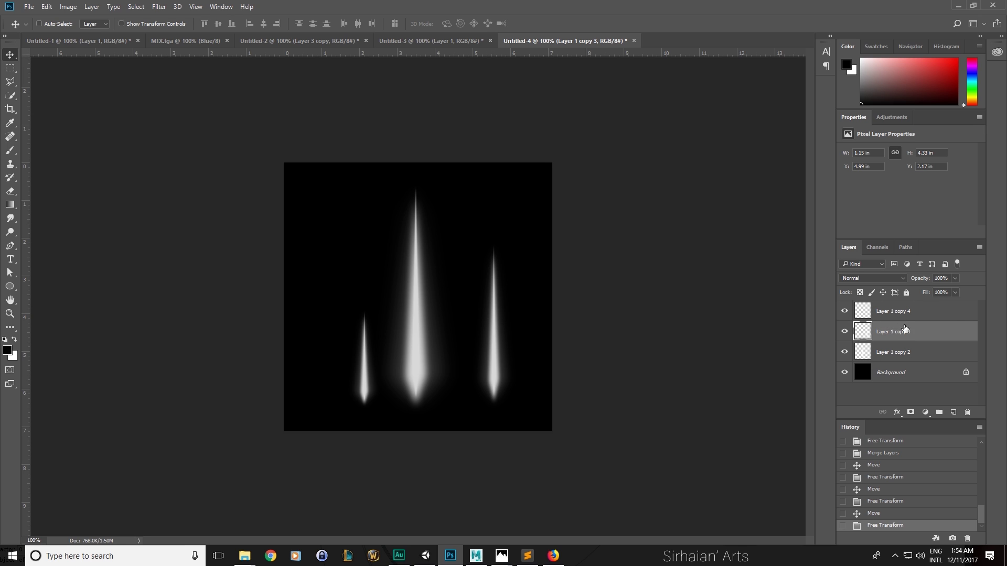
{"action": "left_click", "coordinate": [900, 310]}
{"action": "left_click", "coordinate": [926, 349], "text": "shift"}
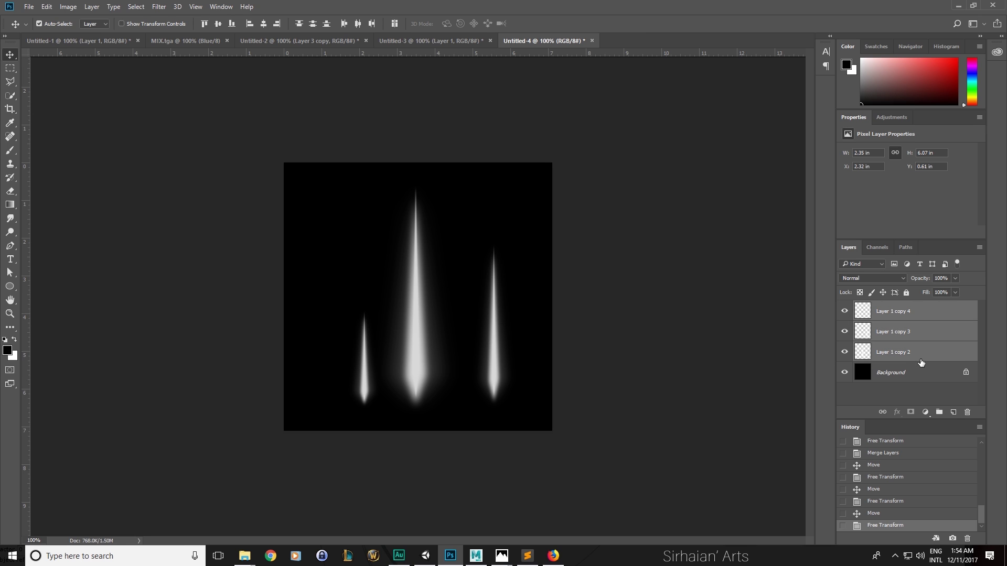
{"action": "left_click", "coordinate": [911, 310]}
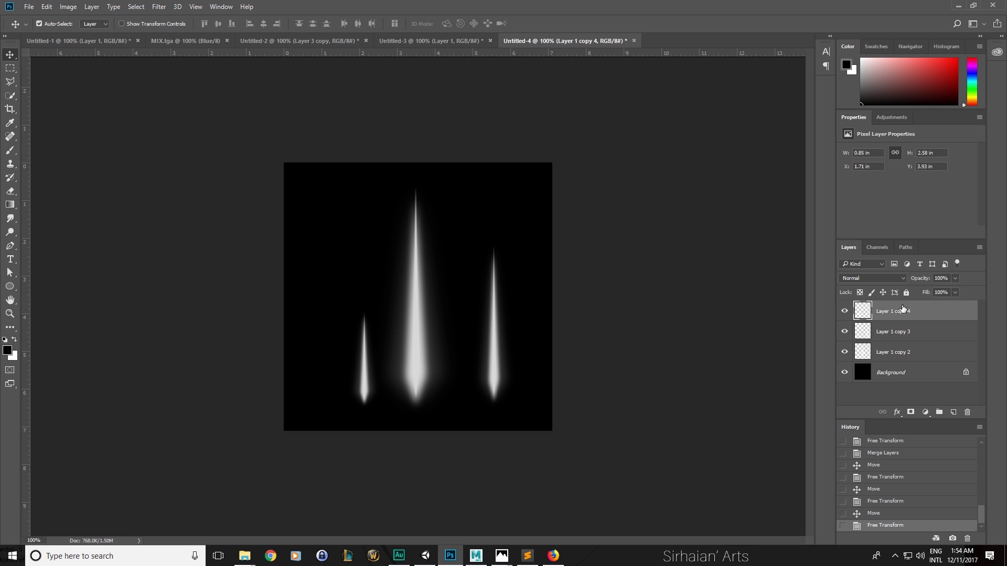
{"action": "key", "text": "ctrl+shift+alt+e"}
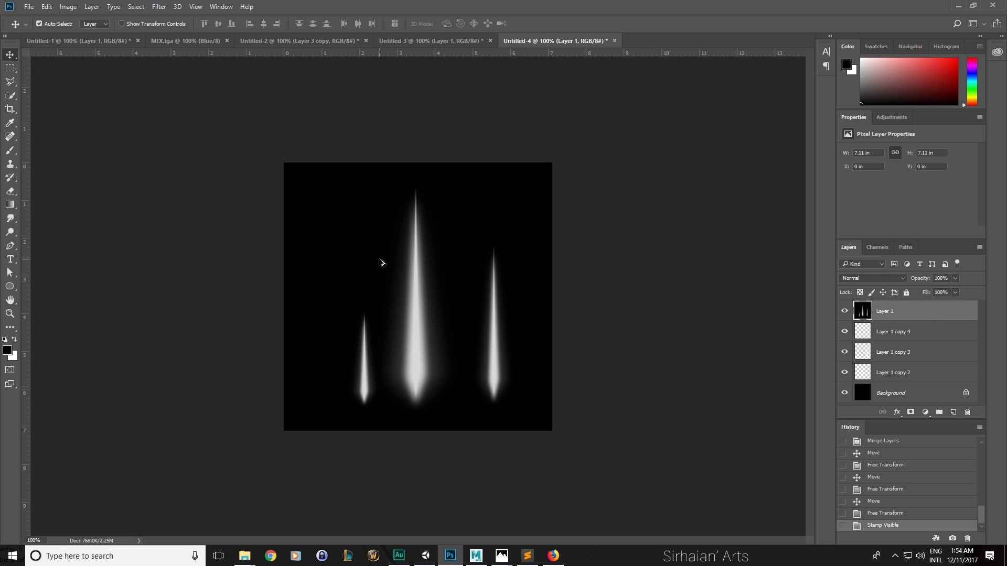
Repeat the last Gaussian Blur four times on the stamped layer
{"action": "key", "text": "ctrl+f"}
{"action": "key", "text": "ctrl+f"}
{"action": "key", "text": "ctrl+f"}
{"action": "key", "text": "ctrl+f"}
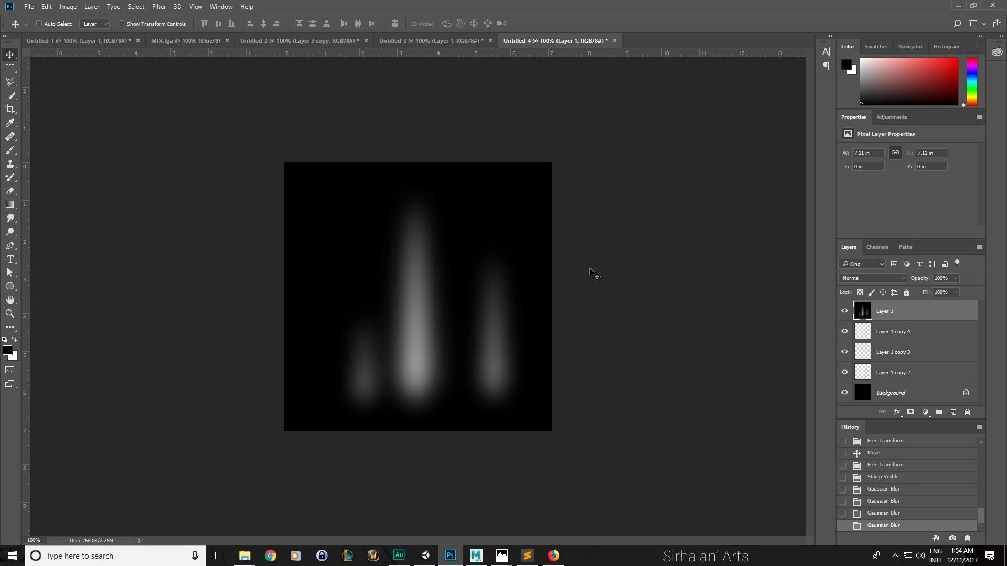
Set the blurred layer's blending mode to Lighten and its opacity to 50%
{"action": "left_click", "coordinate": [869, 278]}
{"action": "left_click", "coordinate": [851, 347]}
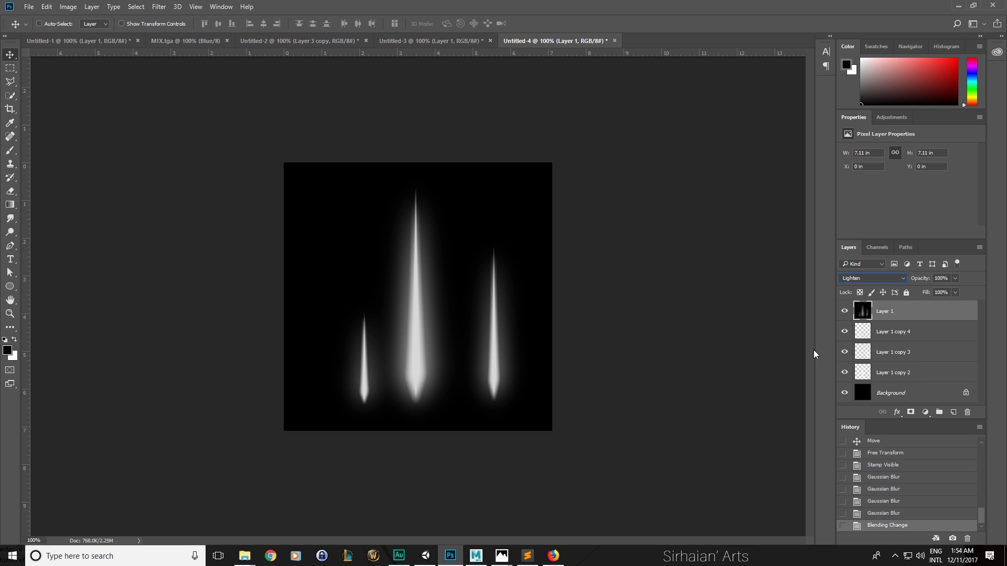
{"action": "key", "text": "5"}
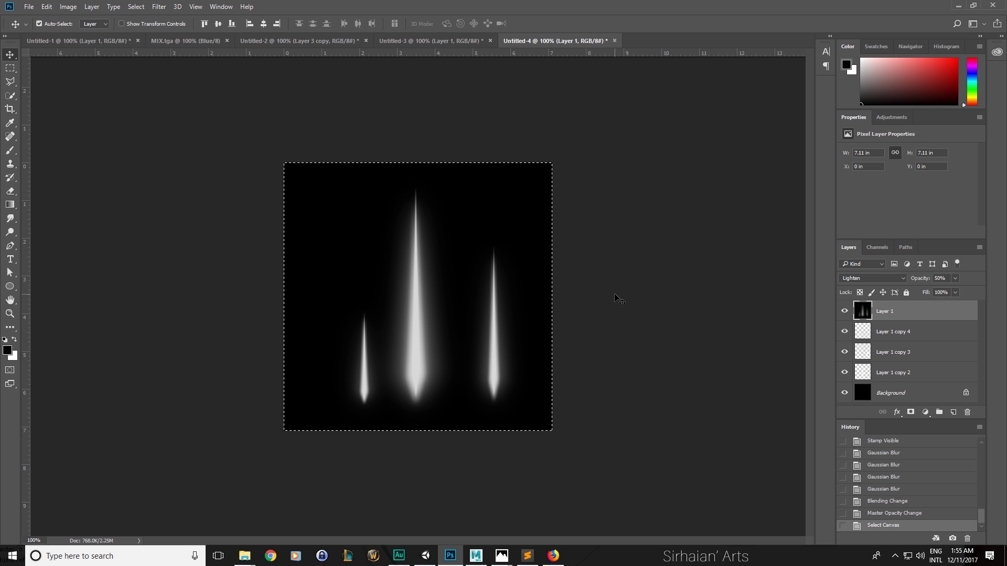
Paste the copied three-blade image into the Alpha 1 channel of MIX.tga, deselect it and save the file
{"action": "left_click", "coordinate": [186, 41]}
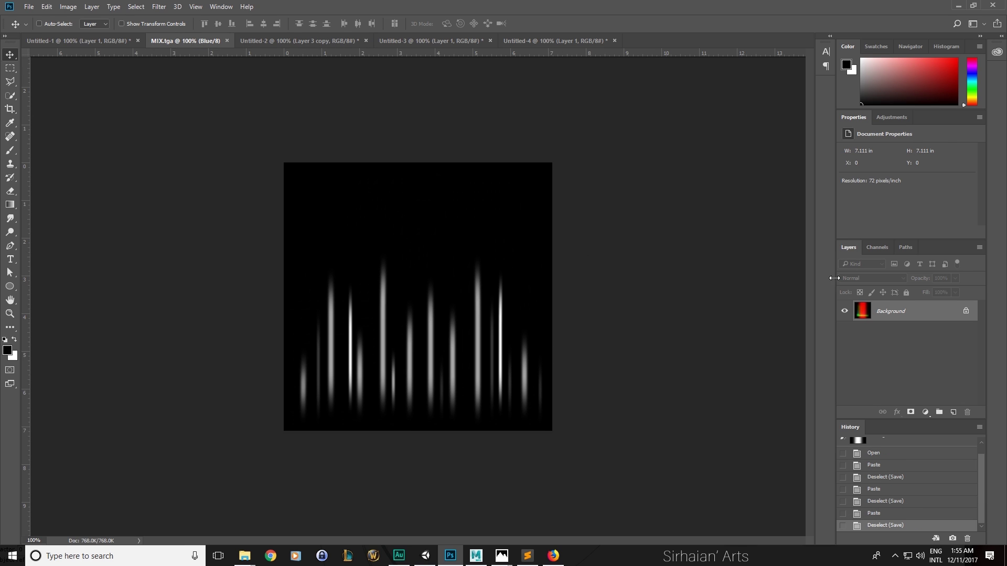
{"action": "left_click", "coordinate": [877, 247]}
{"action": "left_click", "coordinate": [890, 346]}
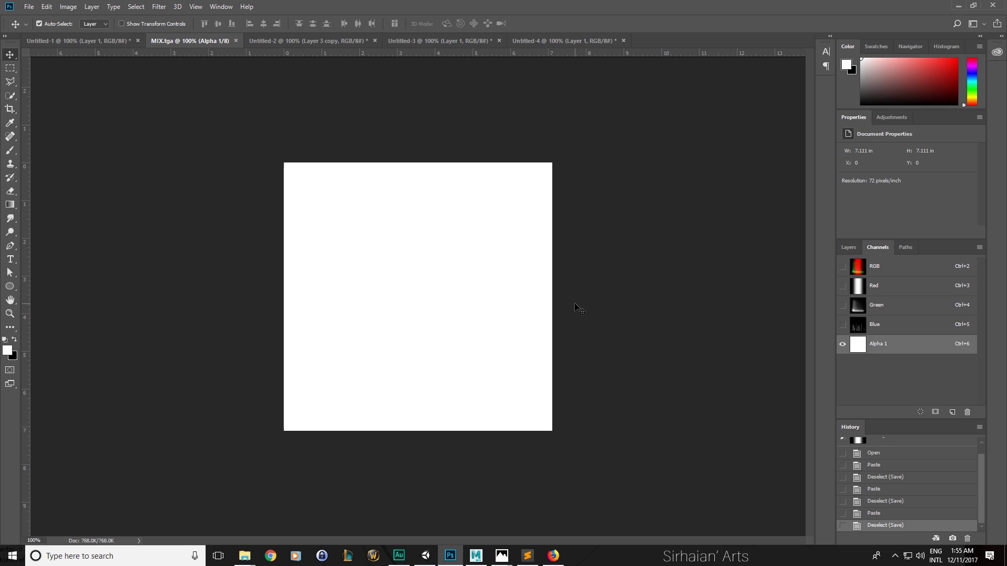
{"action": "key", "text": "ctrl+v"}
{"action": "key", "text": "ctrl+d"}
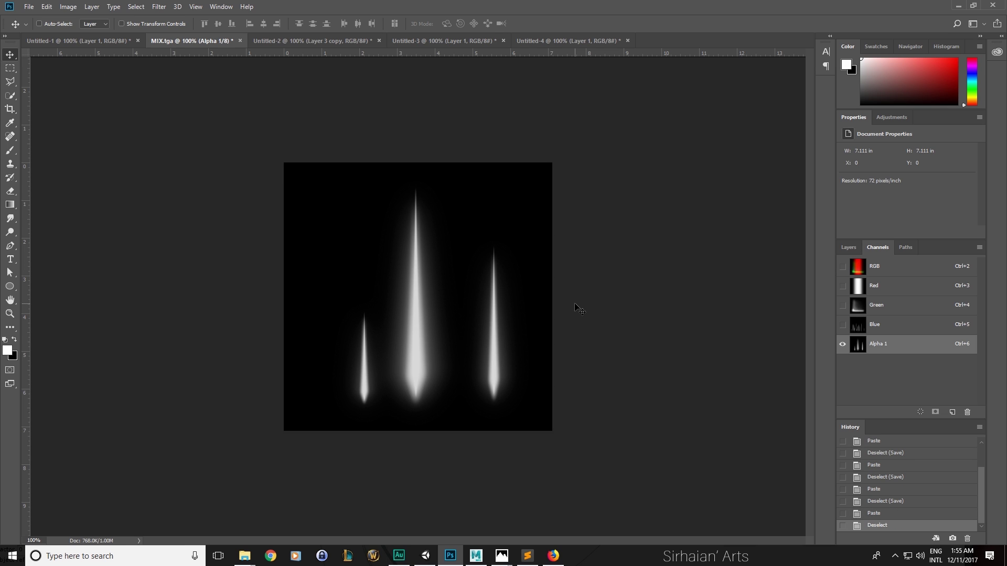
{"action": "key", "text": "ctrl+s"}
{"action": "key", "text": "Return"}
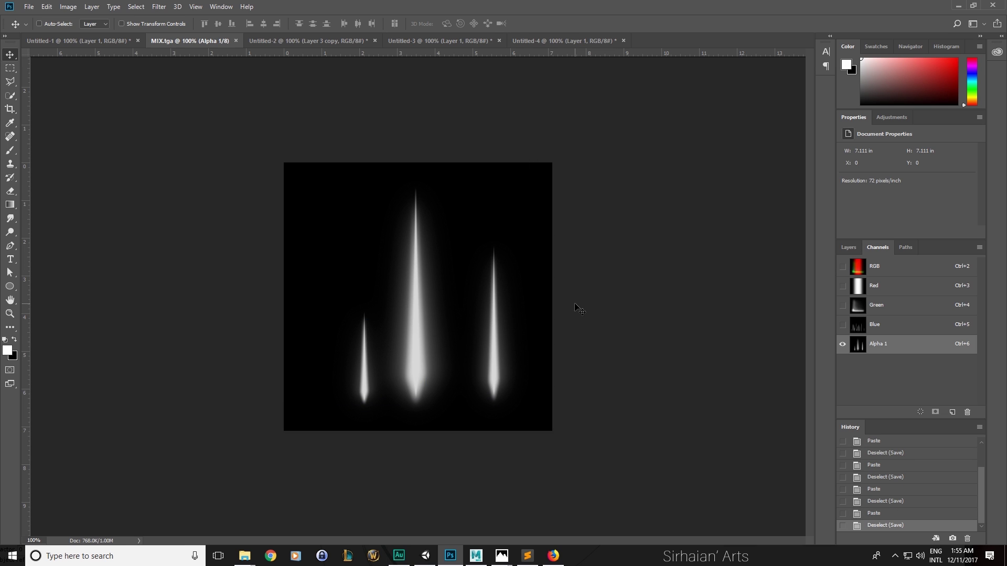
Switch to Unity's Shader Forge graph and duplicate the Indentations speed, Append, Multiply and Add nodes above the originals
{"action": "key", "text": "alt+Tab"}
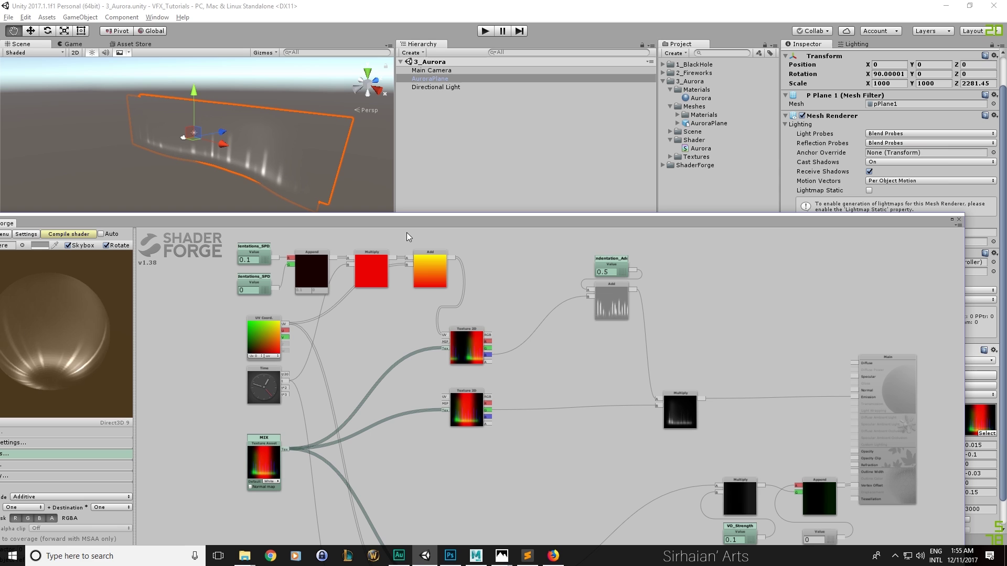
{"action": "left_click_drag", "start_coordinate": [542, 283], "coordinate": [526, 291]}
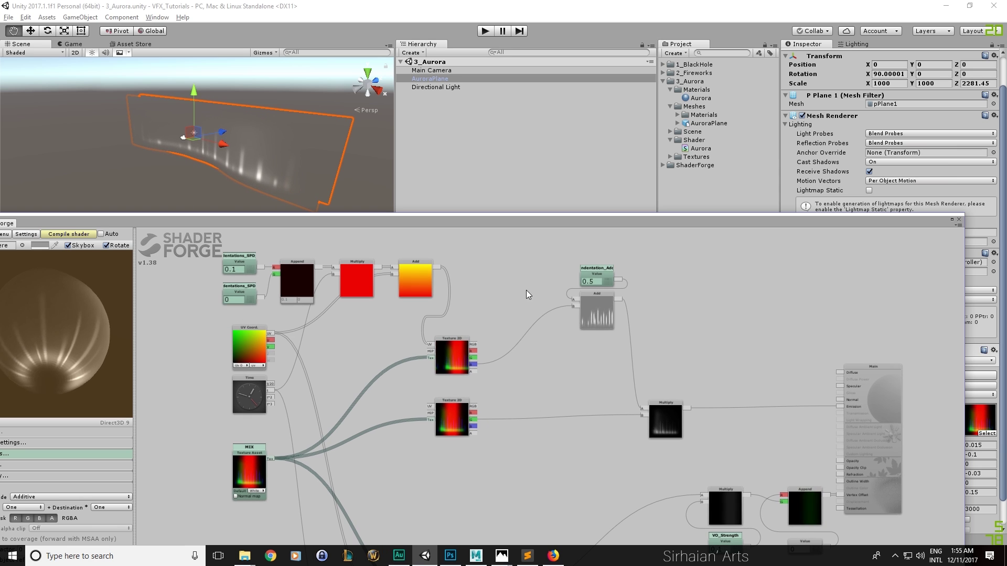
{"action": "left_click_drag", "start_coordinate": [690, 328], "coordinate": [676, 335]}
{"action": "left_click_drag", "start_coordinate": [614, 348], "coordinate": [641, 393]}
{"action": "left_click_drag", "start_coordinate": [243, 312], "coordinate": [472, 266]}
{"action": "key", "text": "ctrl+d"}
{"action": "left_click_drag", "start_coordinate": [522, 290], "coordinate": [540, 313]}
{"action": "left_click", "coordinate": [540, 313]}
Rename the duplicated speed values Lines_SPD_U and Lines_SPD_V
{"action": "left_click", "coordinate": [309, 255]}
{"action": "left_click_drag", "start_coordinate": [314, 254], "coordinate": [216, 246]}
{"action": "type", "text": "Lines"}
{"action": "key", "text": "End"}
{"action": "key", "text": "BackSpace"}
{"action": "key", "text": "BackSpace"}
{"action": "key", "text": "BackSpace"}
{"action": "key", "text": "BackSpace"}
{"action": "key", "text": "BackSpace"}
{"action": "key", "text": "Return"}
{"action": "left_click", "coordinate": [307, 287]}
{"action": "type", "text": "Lines"}
{"action": "key", "text": "End"}
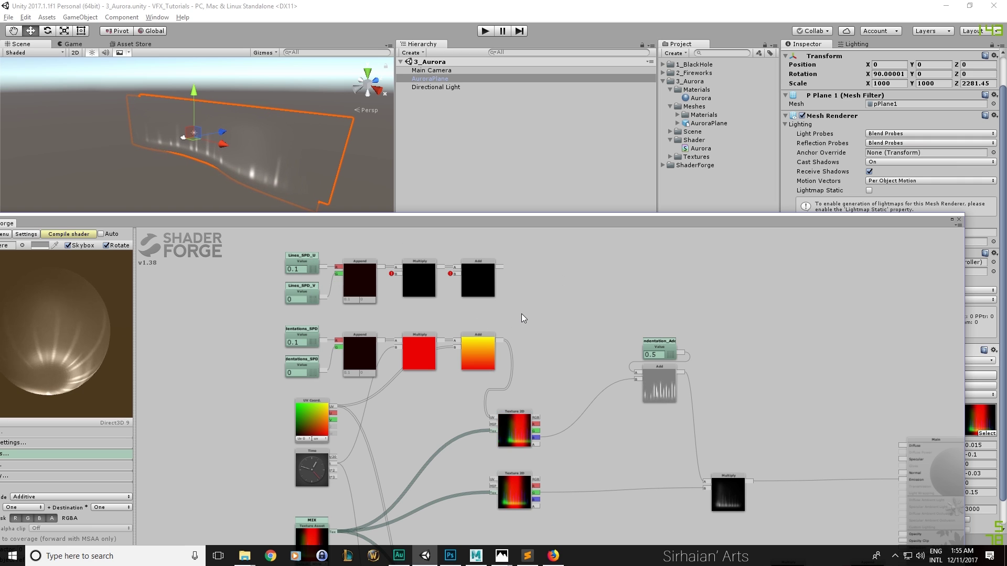
Connect Time to the Lines Multiply node and the UV coordinates to the Lines Add node
{"action": "left_click_drag", "start_coordinate": [333, 464], "coordinate": [334, 464]}
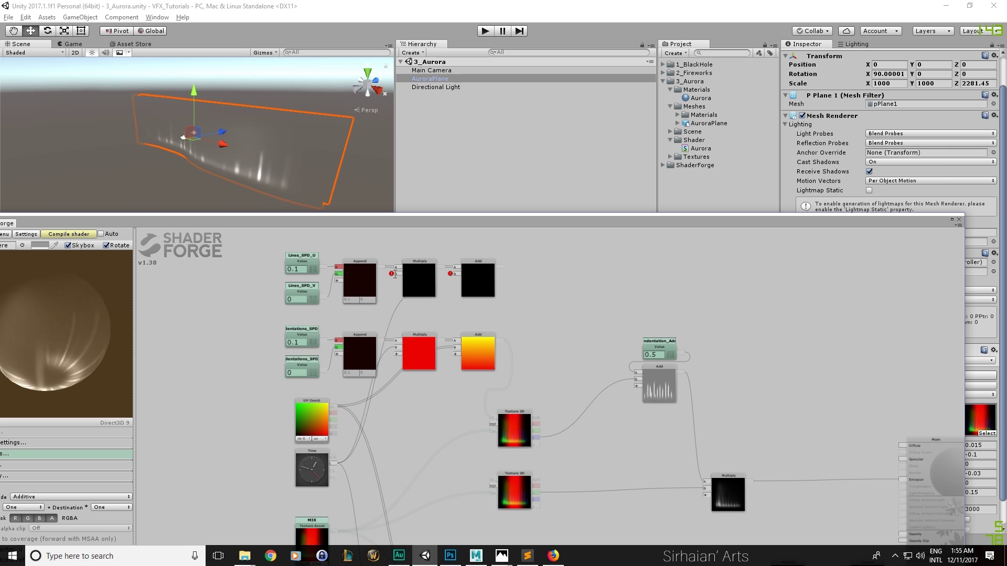
{"action": "left_click_drag", "start_coordinate": [395, 274], "coordinate": [395, 268]}
{"action": "left_click_drag", "start_coordinate": [335, 413], "coordinate": [455, 274]}
Add a Texture 2D node and stack it above the two existing Texture 2D nodes, moving those down to make room
{"action": "key", "text": "t"}
{"action": "left_click", "coordinate": [565, 385]}
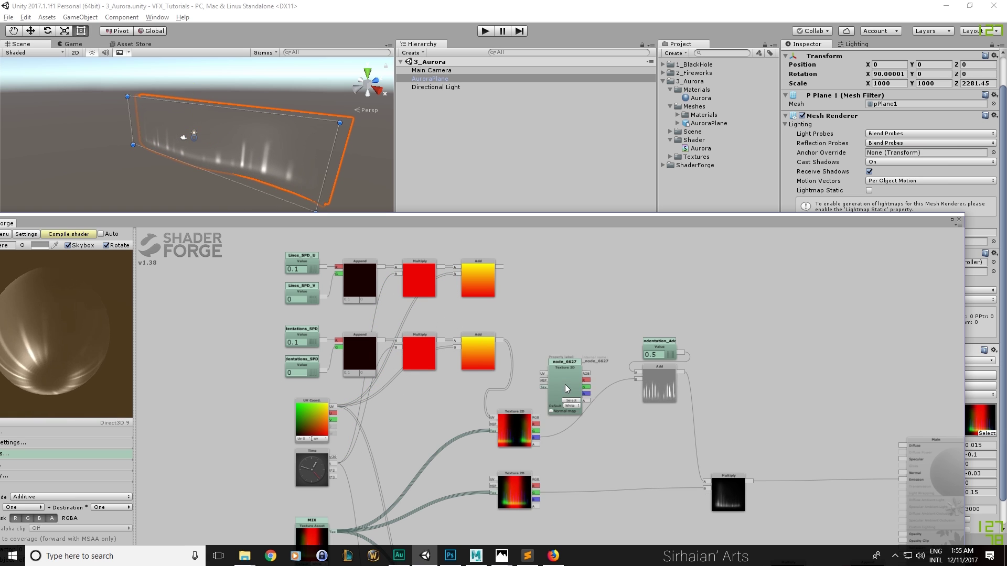
{"action": "middle_click_drag", "start_coordinate": [516, 450], "coordinate": [549, 390]}
{"action": "left_click_drag", "start_coordinate": [514, 413], "coordinate": [517, 452]}
{"action": "left_click_drag", "start_coordinate": [510, 358], "coordinate": [514, 408]}
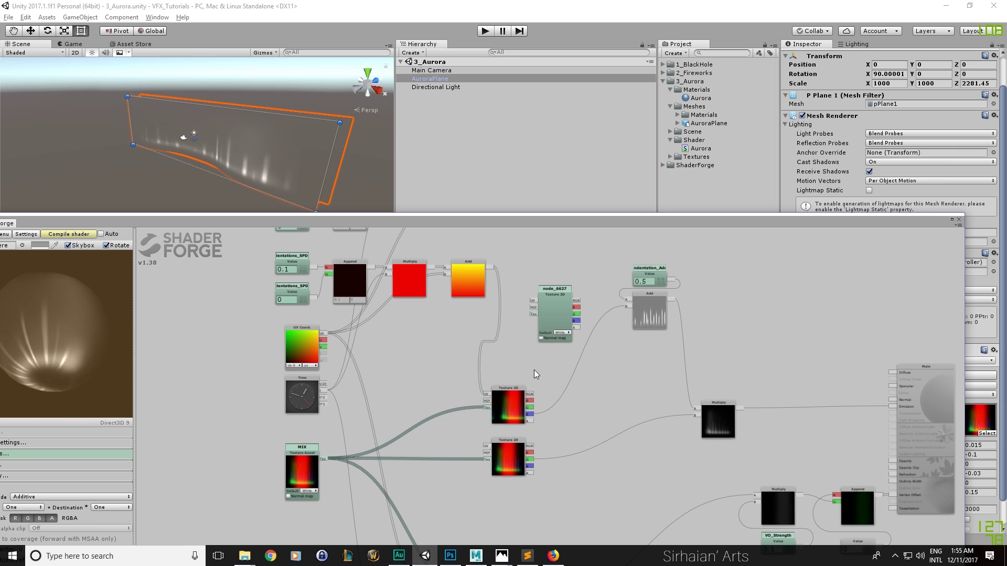
{"action": "left_click_drag", "start_coordinate": [525, 332], "coordinate": [506, 348]}
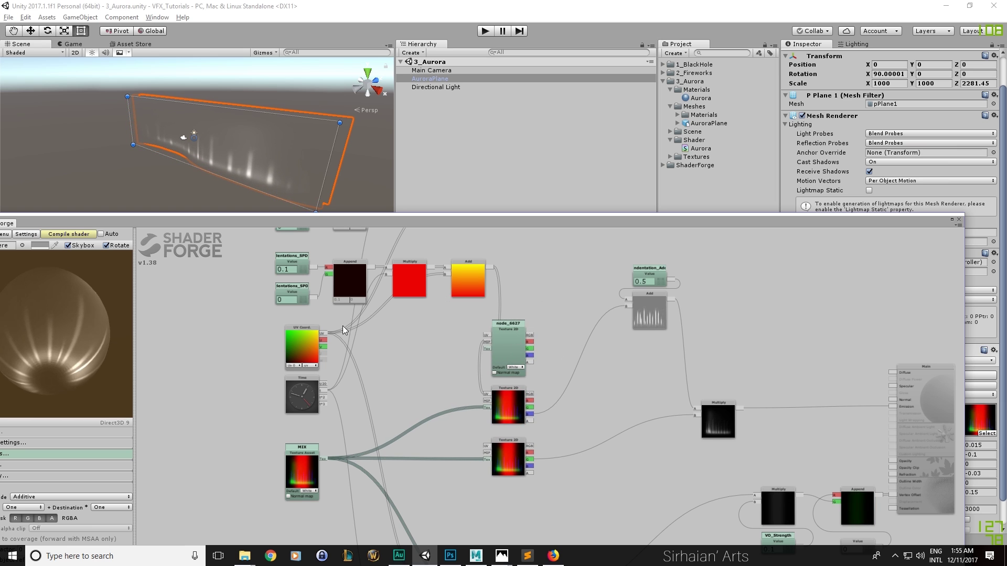
Connect the MIX texture asset and the Lines Add output to the new Texture 2D node's Tex and UV inputs
{"action": "left_click_drag", "start_coordinate": [323, 460], "coordinate": [486, 349]}
{"action": "left_click_drag", "start_coordinate": [542, 299], "coordinate": [525, 362]}
{"action": "left_click_drag", "start_coordinate": [469, 273], "coordinate": [463, 414]}
{"action": "left_click_drag", "start_coordinate": [531, 371], "coordinate": [471, 363]}
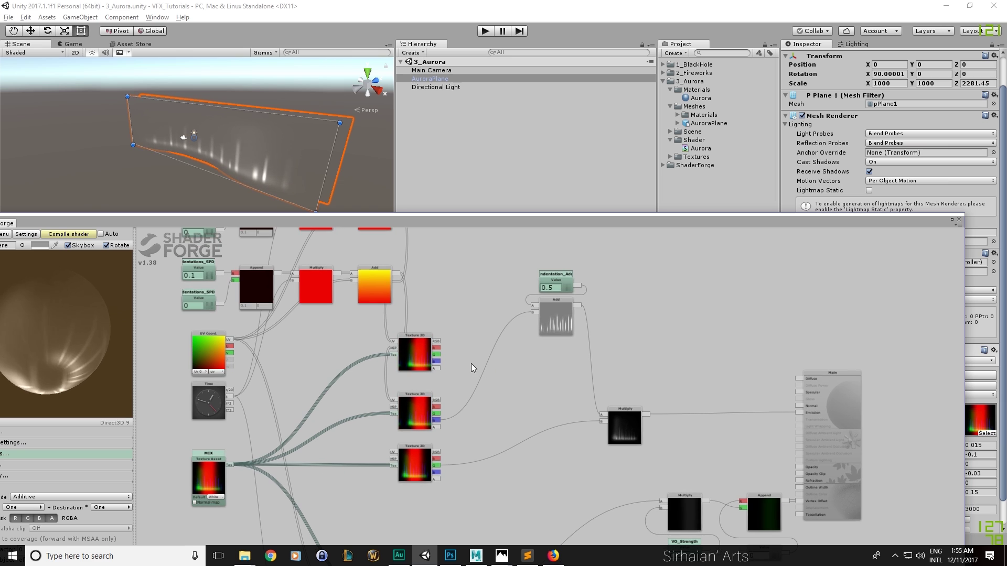
Move the indentation Add node and its 0.5 value node down beside the final Multiply
{"action": "left_click", "coordinate": [567, 315]}
{"action": "left_click", "coordinate": [568, 281], "text": "shift"}
{"action": "left_click_drag", "start_coordinate": [566, 322], "coordinate": [560, 405]}
{"action": "left_click", "coordinate": [465, 364]}
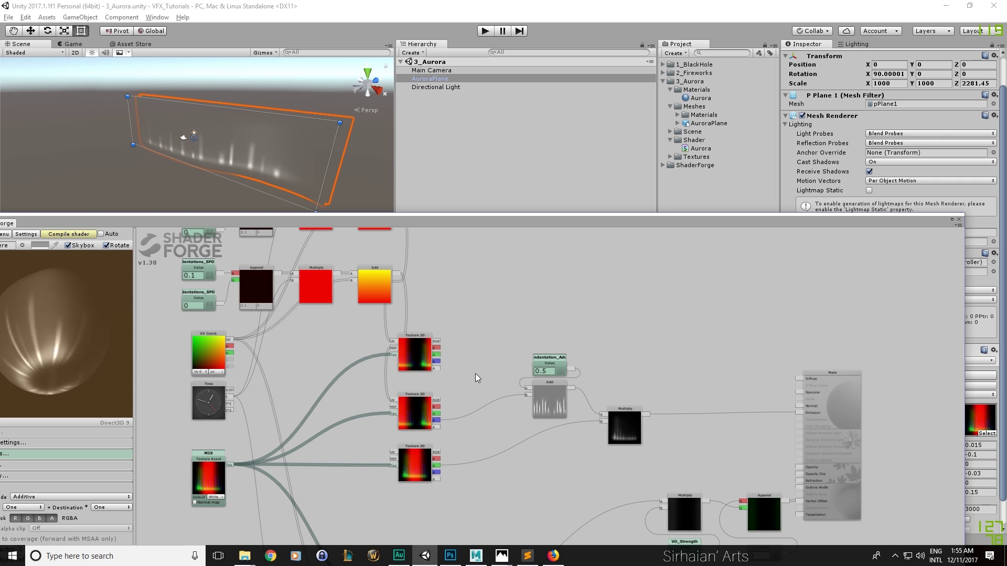
Create an Add node combining the new texture's alpha with the final Multiply result, and feed it into Emission
{"action": "left_click_drag", "start_coordinate": [436, 368], "coordinate": [495, 380]}
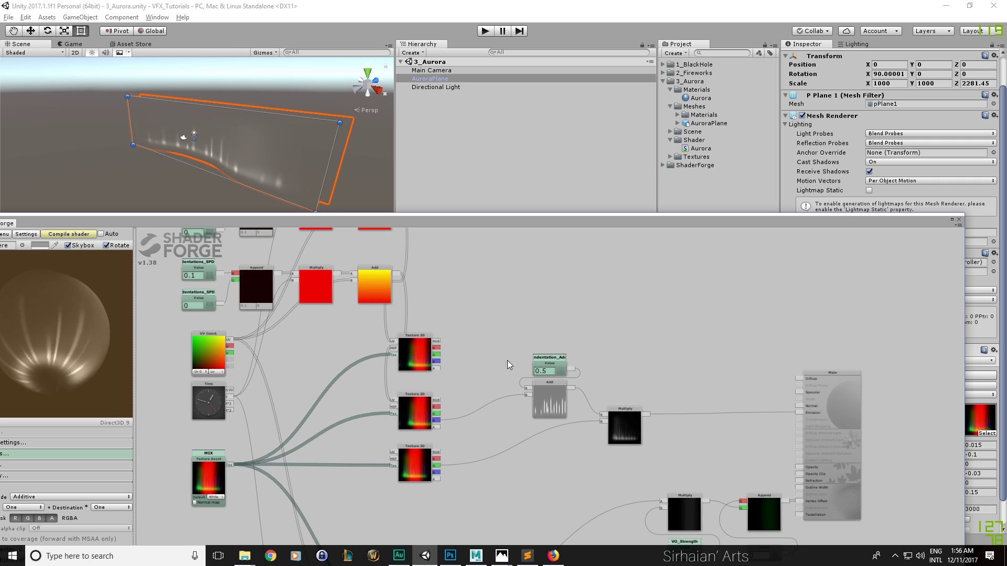
{"action": "key", "text": "a"}
{"action": "left_click", "coordinate": [662, 367]}
{"action": "left_click_drag", "start_coordinate": [668, 370], "coordinate": [686, 352]}
{"action": "left_click", "coordinate": [495, 334]}
{"action": "left_click_drag", "start_coordinate": [436, 368], "coordinate": [656, 338]}
{"action": "left_click_drag", "start_coordinate": [649, 414], "coordinate": [799, 412]}
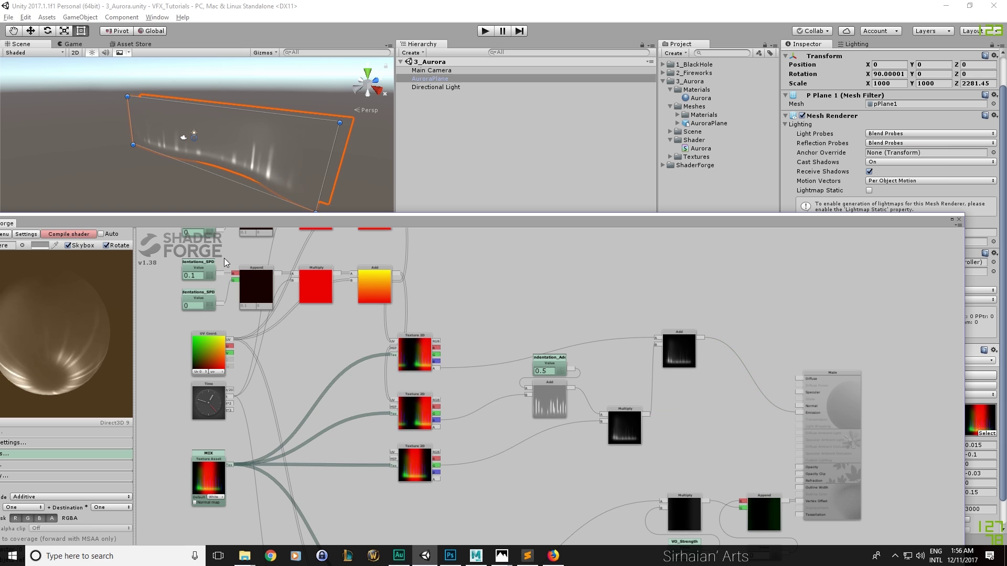
Compile the updated shader and inspect the aurora plane in the scene
{"action": "left_click", "coordinate": [69, 234]}
{"action": "key", "text": "w"}
{"action": "left_click_drag", "start_coordinate": [200, 196], "coordinate": [235, 199], "text": "alt"}
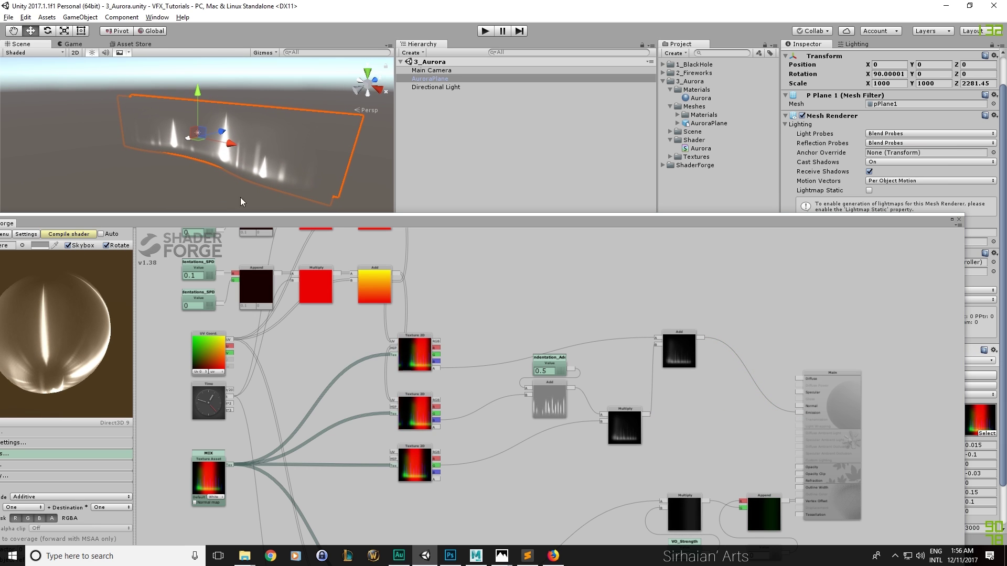
Try a Lines_SPD_U value of -0.085 on the Aurora material
{"action": "left_click_drag", "start_coordinate": [491, 220], "coordinate": [424, 524]}
{"action": "left_click", "coordinate": [979, 502]}
{"action": "type", "text": "-"}
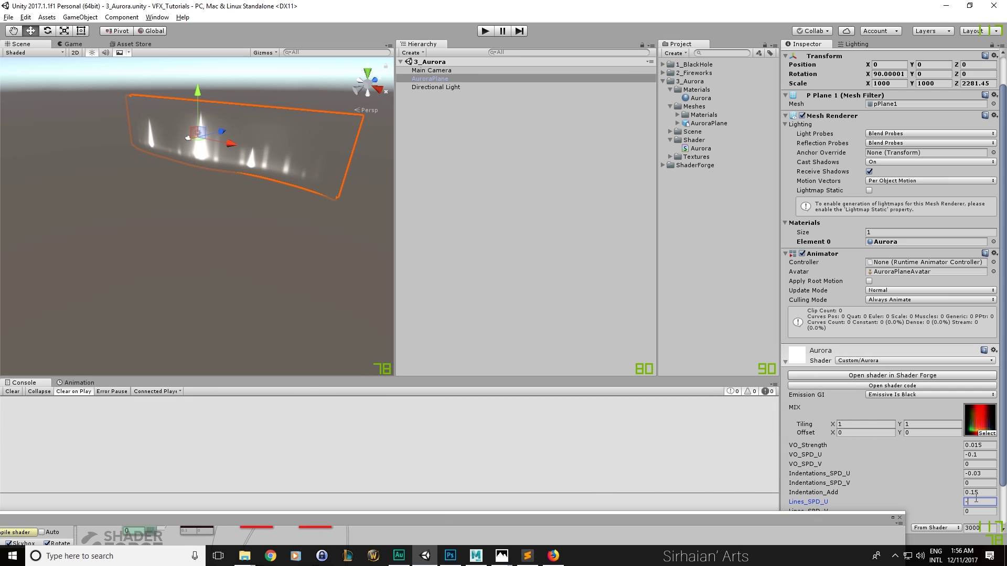
{"action": "type", "text": "0.085"}
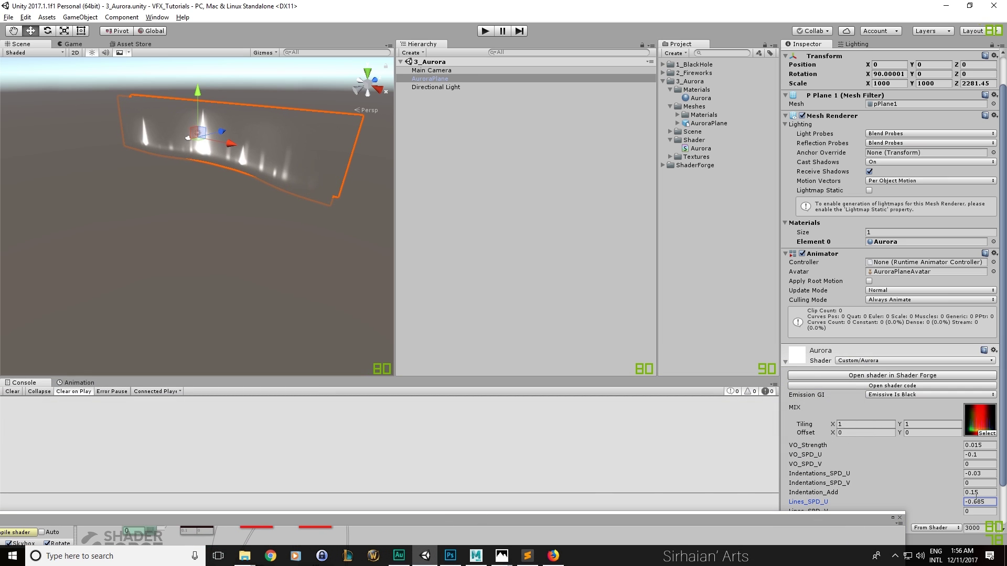
{"action": "key", "text": "Return"}
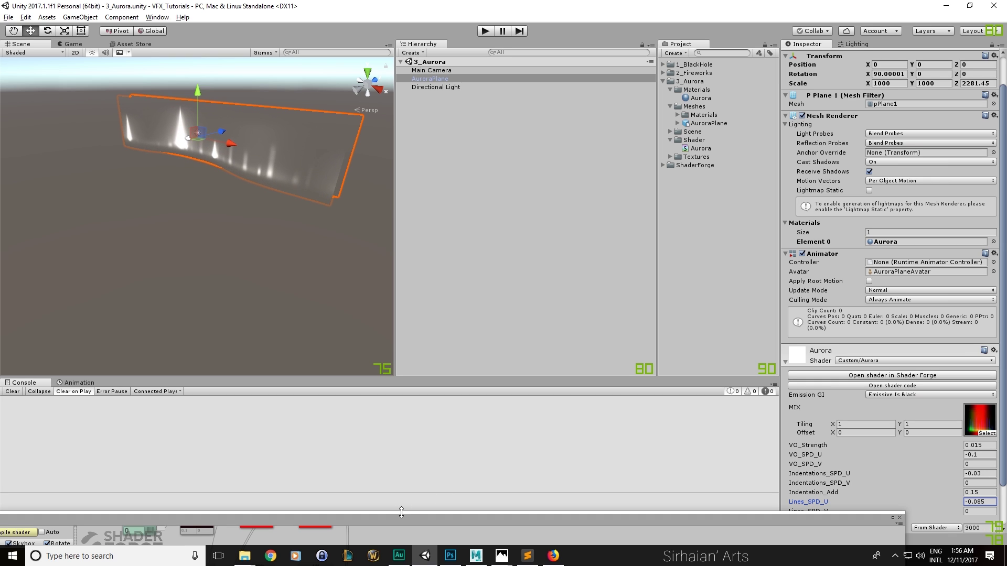
Set the Aurora material's Lines_SPD_U to -0.02
{"action": "left_click_drag", "start_coordinate": [977, 502], "coordinate": [996, 505]}
{"action": "type", "text": "-0.03"}
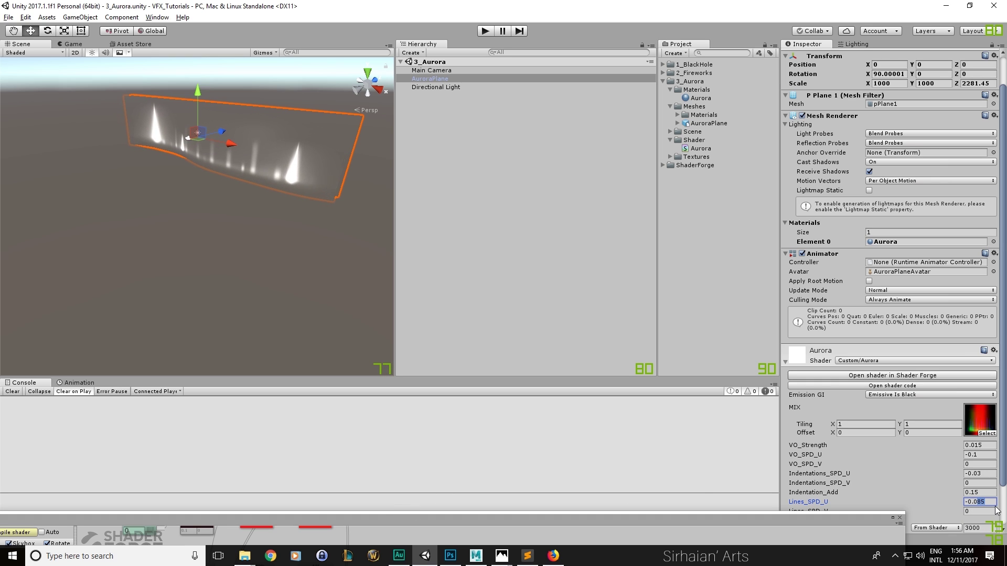
{"action": "left_click_drag", "start_coordinate": [977, 502], "coordinate": [986, 502]}
{"action": "type", "text": "2"}
Stretch AuroraPlane along its X axis to a scale of about 1395
{"action": "left_click_drag", "start_coordinate": [491, 522], "coordinate": [579, 203]}
{"action": "left_click_drag", "start_coordinate": [92, 206], "coordinate": [93, 206]}
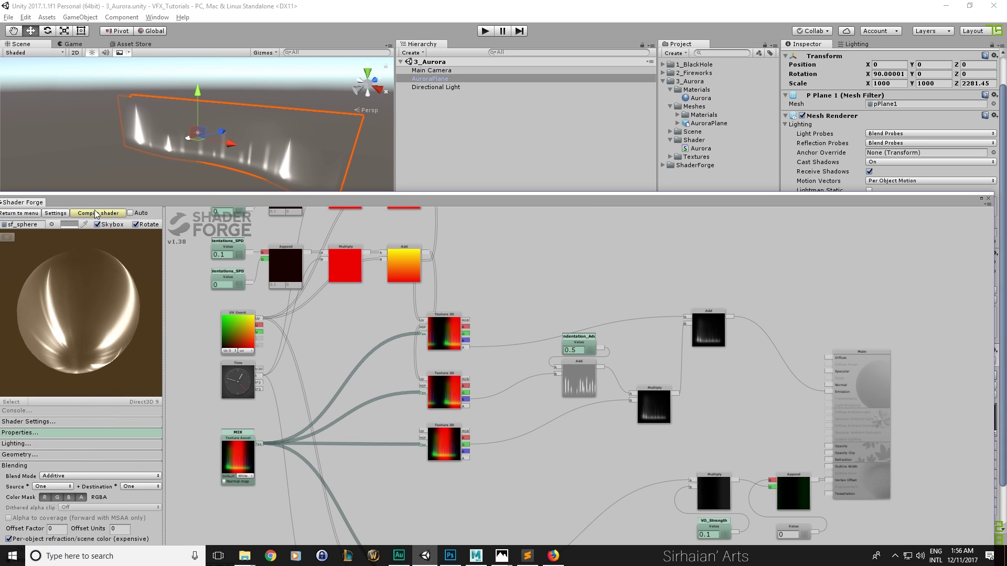
{"action": "left_click_drag", "start_coordinate": [173, 141], "coordinate": [175, 151], "text": "alt"}
{"action": "key", "text": "r"}
{"action": "left_click_drag", "start_coordinate": [238, 150], "coordinate": [248, 129]}
{"action": "key", "text": "w"}
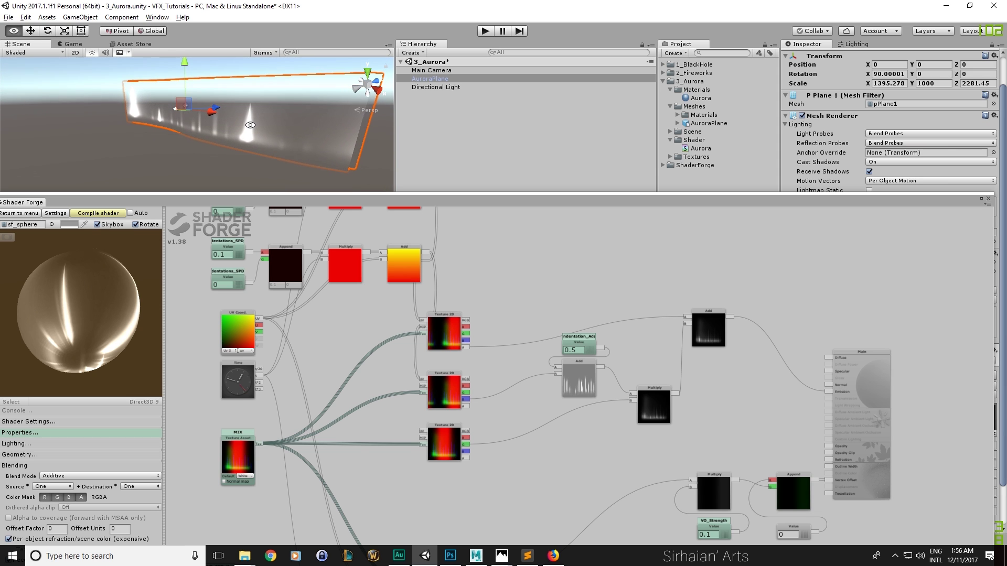
Close the Shader Forge window and examine the stretched aurora plane in the scene
{"action": "left_click_drag", "start_coordinate": [446, 201], "coordinate": [421, 242]}
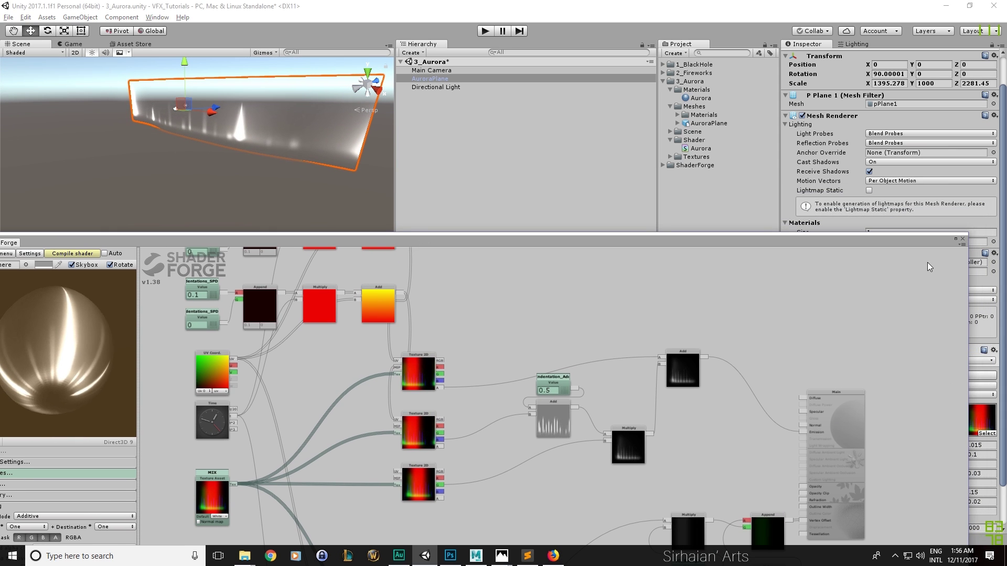
{"action": "left_click", "coordinate": [962, 238]}
{"action": "left_click", "coordinate": [355, 217]}
{"action": "left_click_drag", "start_coordinate": [355, 217], "coordinate": [333, 209], "text": "alt"}
{"action": "left_click", "coordinate": [333, 209]}
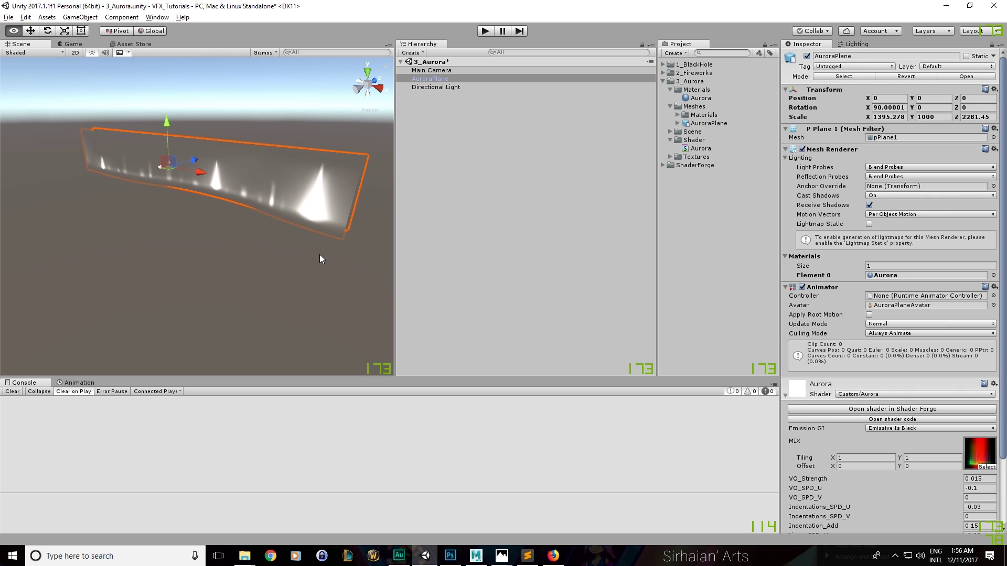
{"action": "key", "text": "f"}
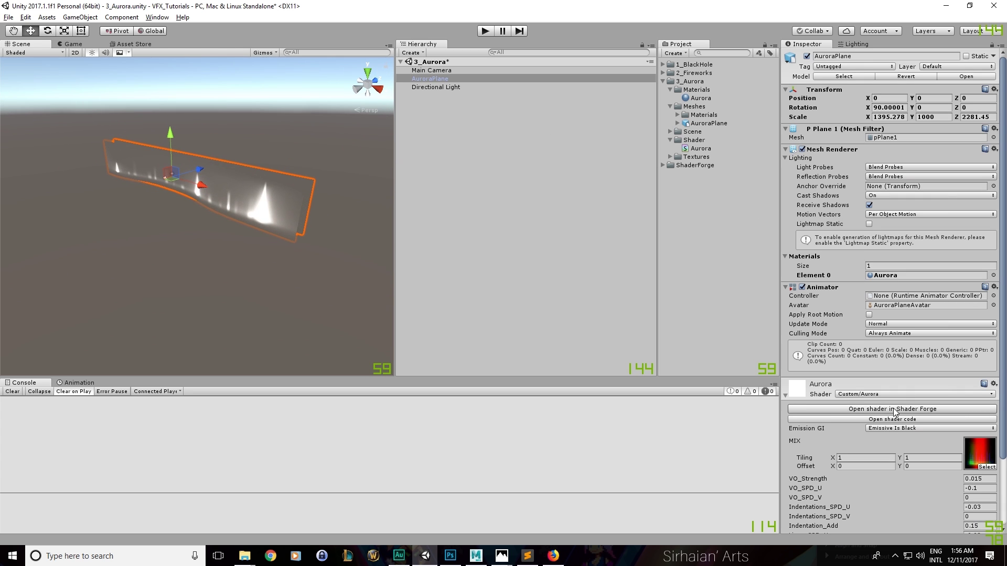
Reopen the Aurora shader in Shader Forge and recompile it
{"action": "left_click", "coordinate": [892, 409]}
{"action": "scroll", "coordinate": [483, 212], "scroll_direction": "down", "scroll_amount": 5}
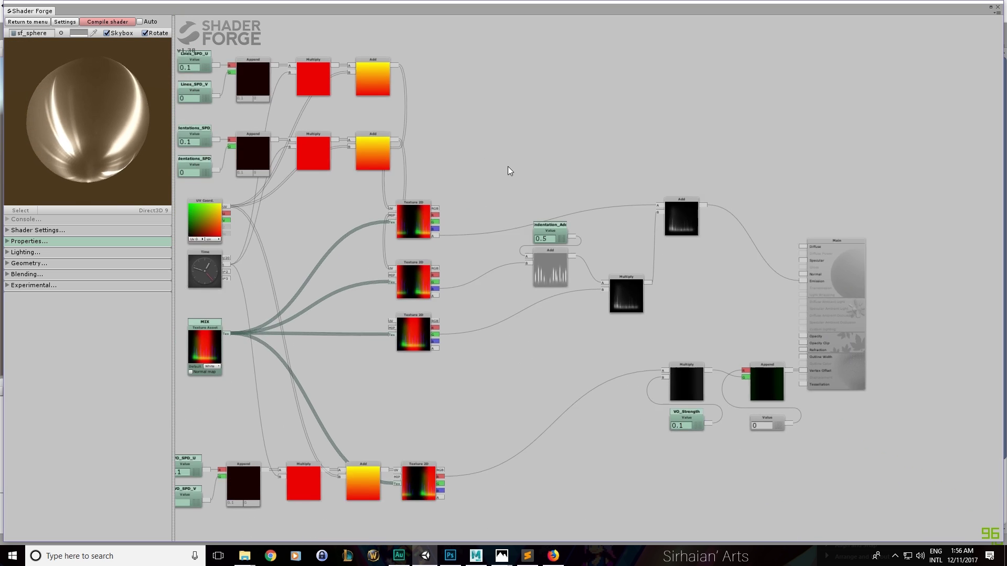
{"action": "scroll", "coordinate": [424, 263], "scroll_direction": "up", "scroll_amount": 1}
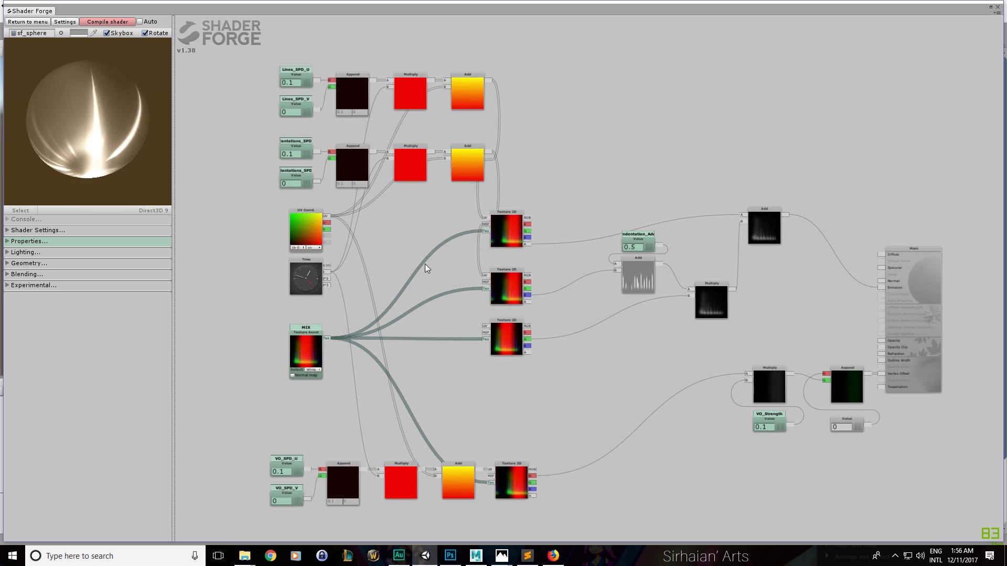
{"action": "middle_click_drag", "start_coordinate": [435, 247], "coordinate": [407, 242]}
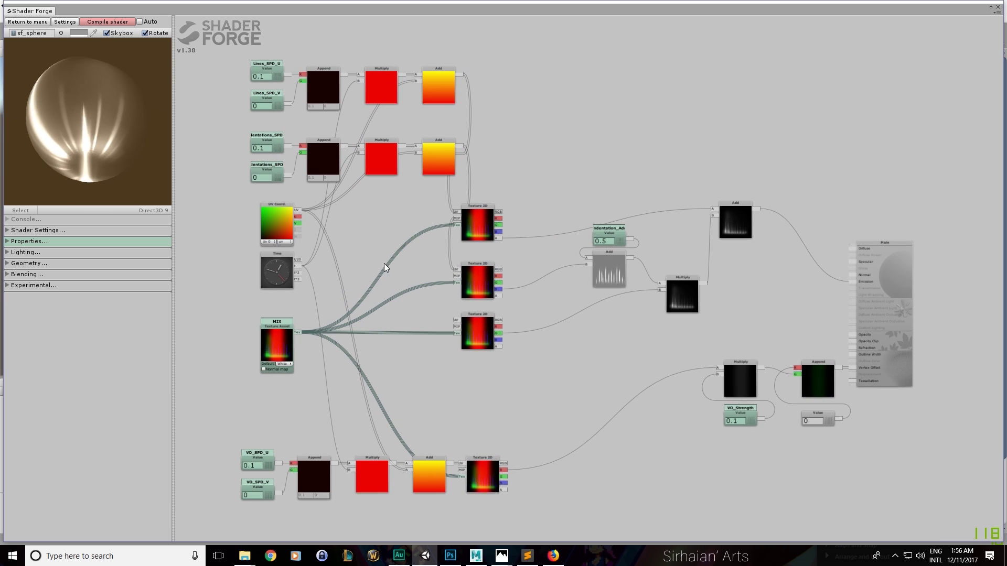
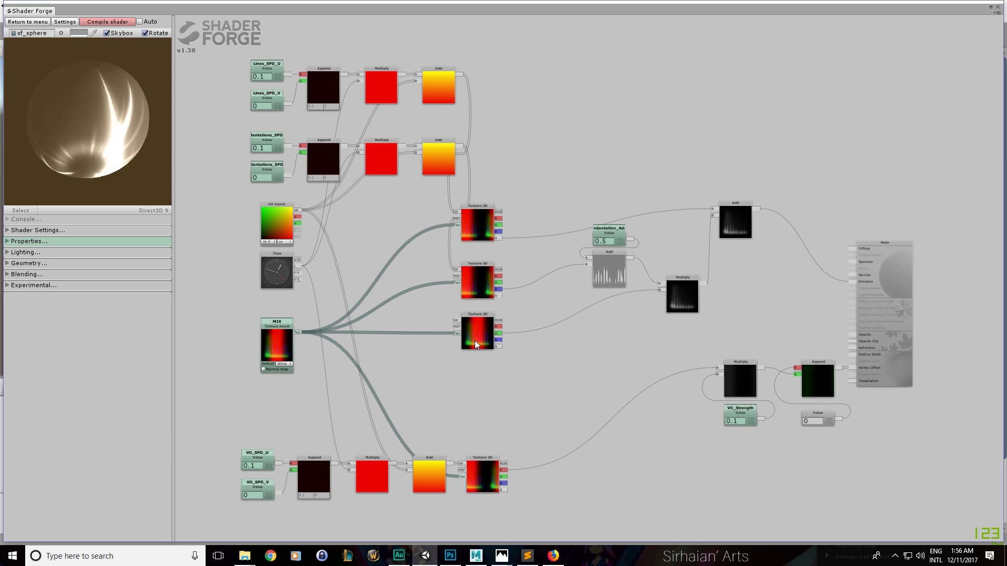
{"action": "middle_click_drag", "start_coordinate": [567, 305], "coordinate": [468, 310]}
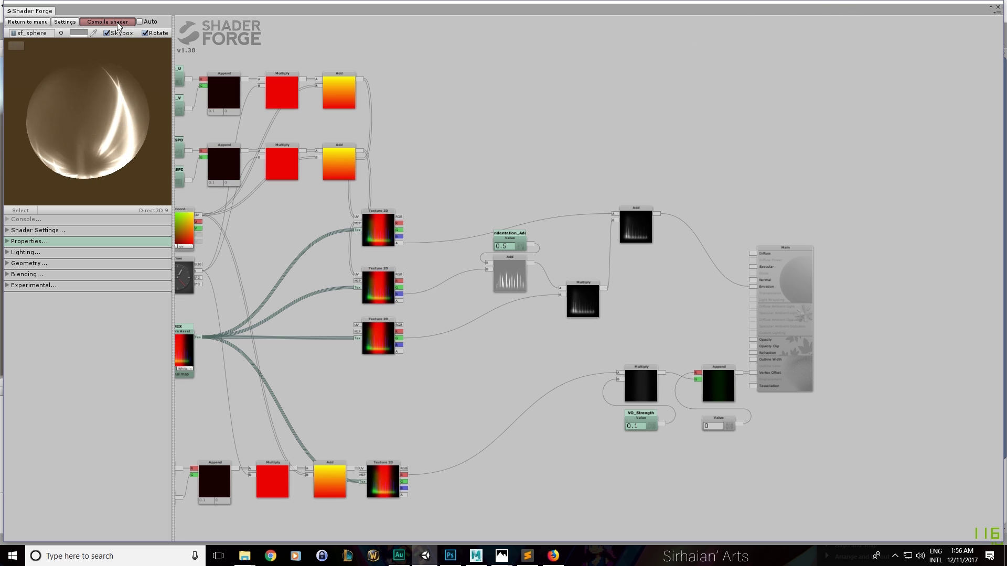
{"action": "left_click_drag", "start_coordinate": [283, 9], "coordinate": [282, 450]}
Select AuroraPlane and examine the scrolling lines on it from several angles in the scene
{"action": "mouse_move", "coordinate": [297, 276]}
{"action": "left_mouse_down"}
{"action": "mouse_move", "coordinate": [333, 263]}
{"action": "mouse_move", "coordinate": [266, 252]}
{"action": "mouse_move", "coordinate": [306, 234]}
{"action": "mouse_move", "coordinate": [292, 274]}
{"action": "left_mouse_up"}
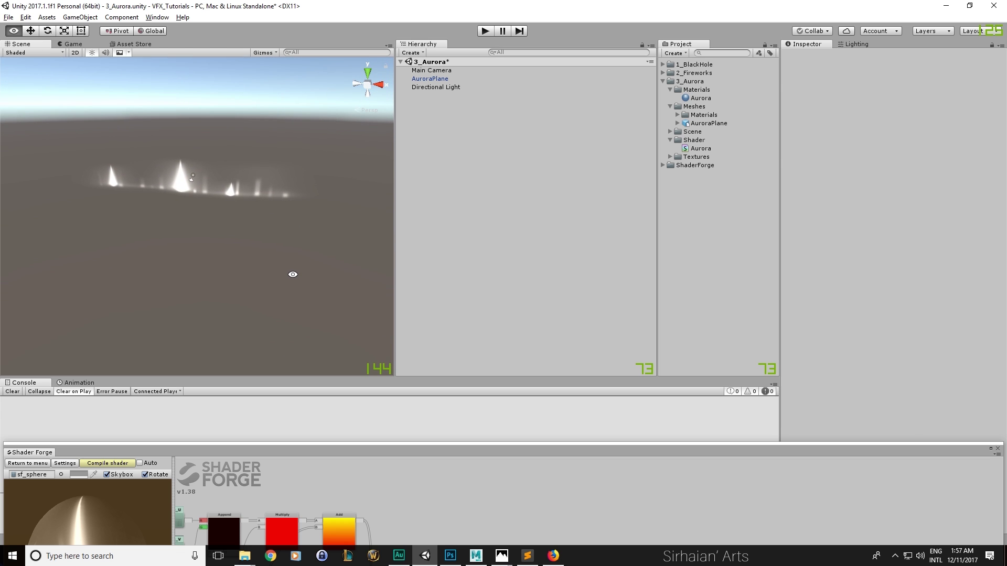
{"action": "left_click", "coordinate": [281, 198]}
{"action": "left_click_drag", "start_coordinate": [281, 198], "coordinate": [219, 268], "text": "alt"}
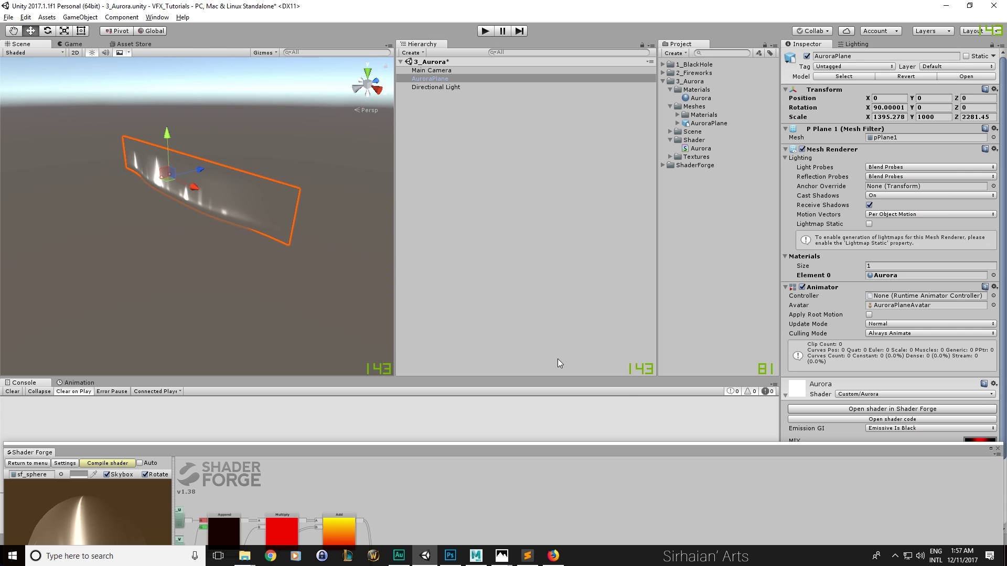
{"action": "left_click_drag", "start_coordinate": [607, 452], "coordinate": [606, 352]}
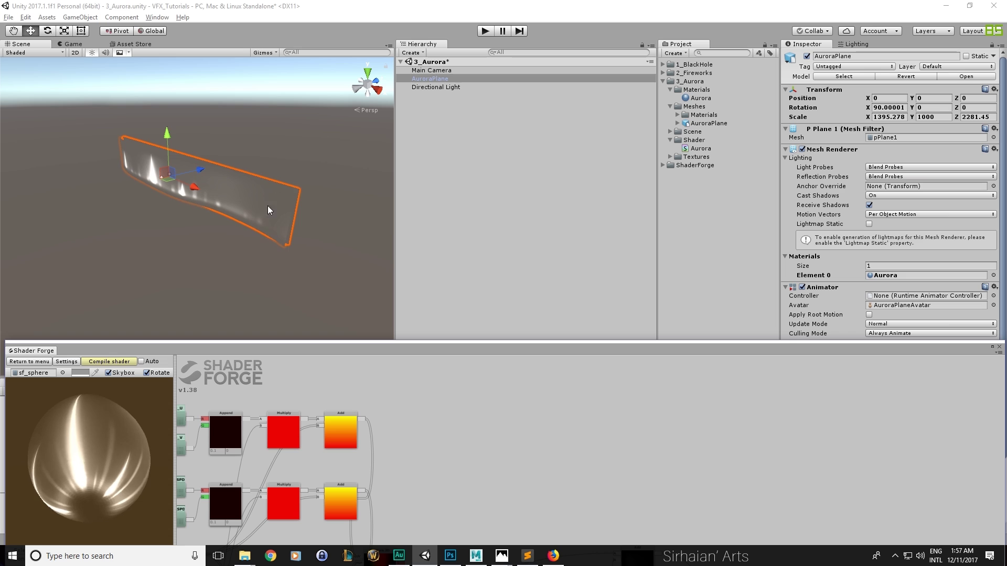
{"action": "left_click_drag", "start_coordinate": [296, 240], "coordinate": [316, 216], "text": "alt"}
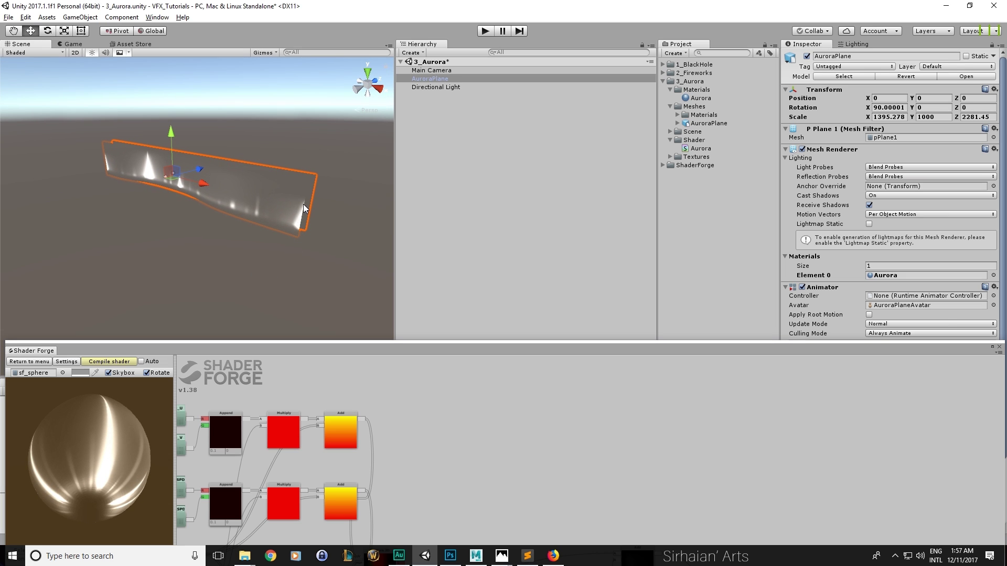
Delete the Add node feeding Emission and create a new Add node below the indentation Add
{"action": "left_click_drag", "start_coordinate": [278, 346], "coordinate": [346, 167]}
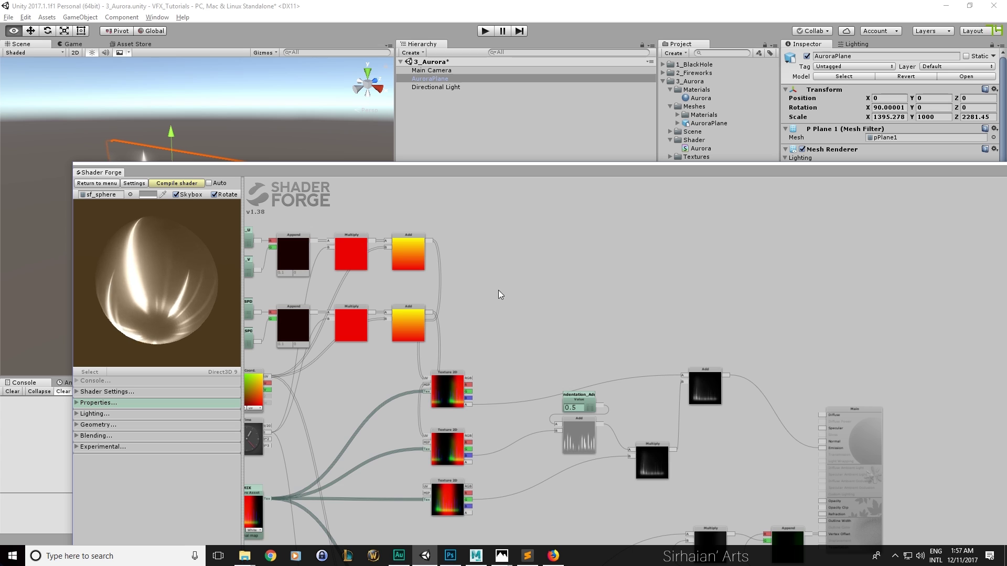
{"action": "middle_click_drag", "start_coordinate": [499, 290], "coordinate": [518, 189]}
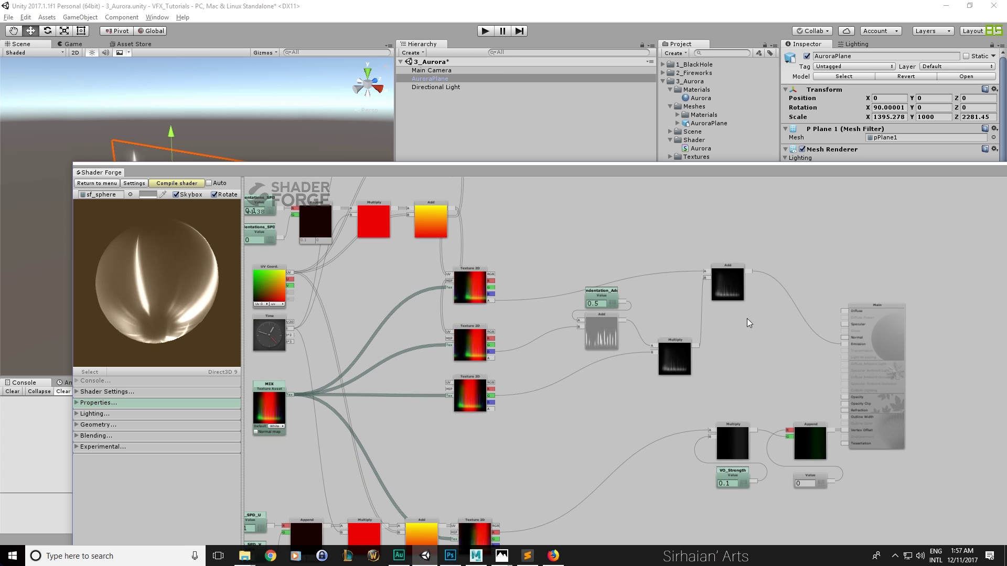
{"action": "left_click_drag", "start_coordinate": [723, 363], "coordinate": [728, 326], "text": "alt"}
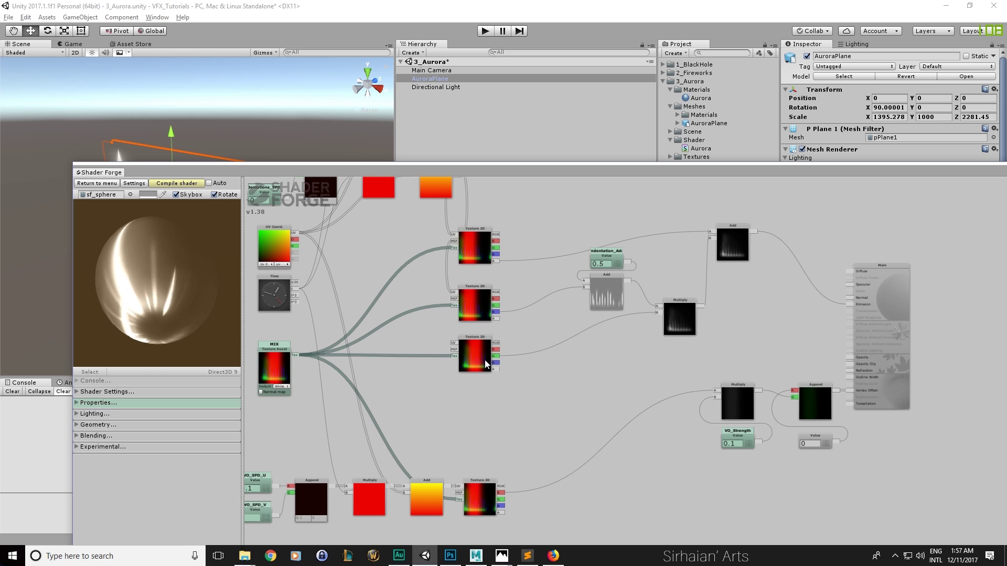
{"action": "left_click_drag", "start_coordinate": [623, 345], "coordinate": [610, 368], "text": "alt"}
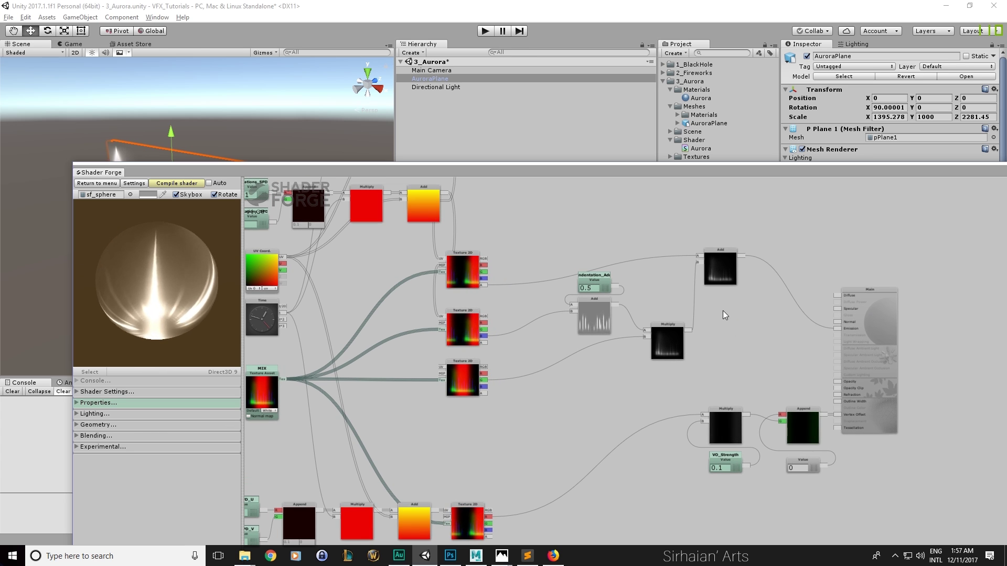
{"action": "left_click", "coordinate": [734, 282]}
{"action": "key", "text": "Delete"}
{"action": "key", "text": "a"}
{"action": "left_click", "coordinate": [641, 389]}
{"action": "left_click_drag", "start_coordinate": [635, 387], "coordinate": [604, 373]}
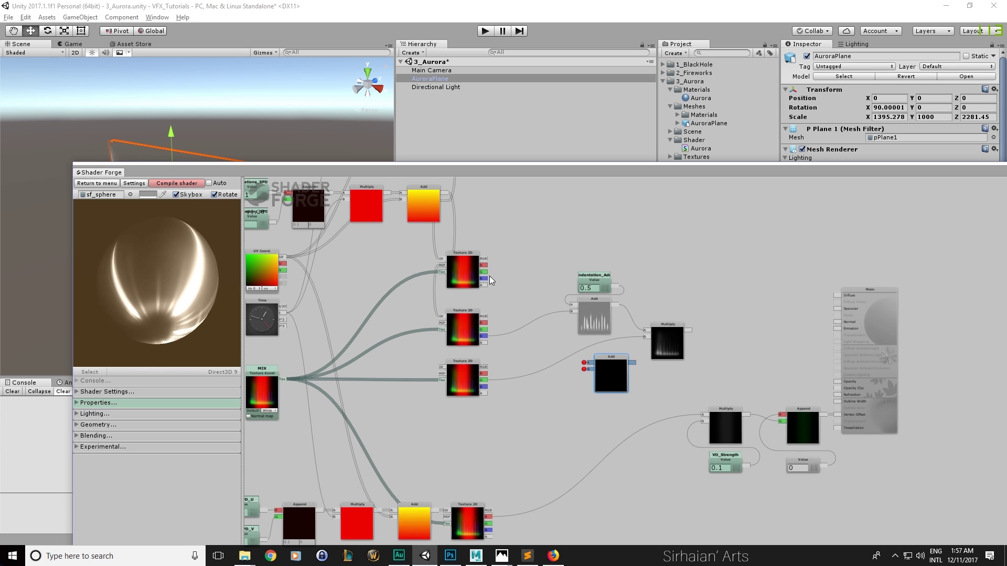
Combine the lines texture's alpha with the indentation Add in the new Add node, feed that into the Multiply, and connect the Multiply to Emission
{"action": "left_click_drag", "start_coordinate": [589, 360], "coordinate": [615, 380]}
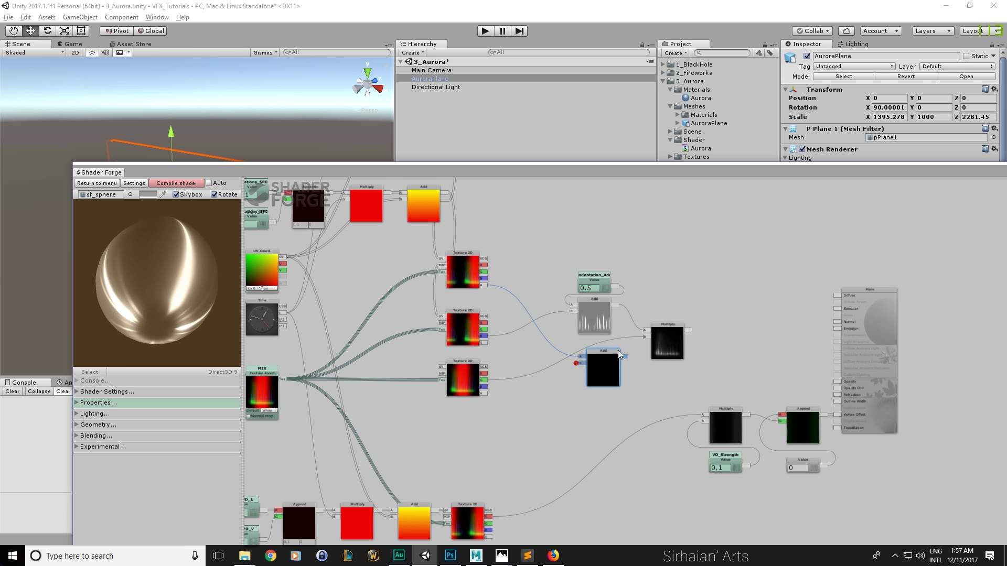
{"action": "left_click_drag", "start_coordinate": [616, 305], "coordinate": [581, 364]}
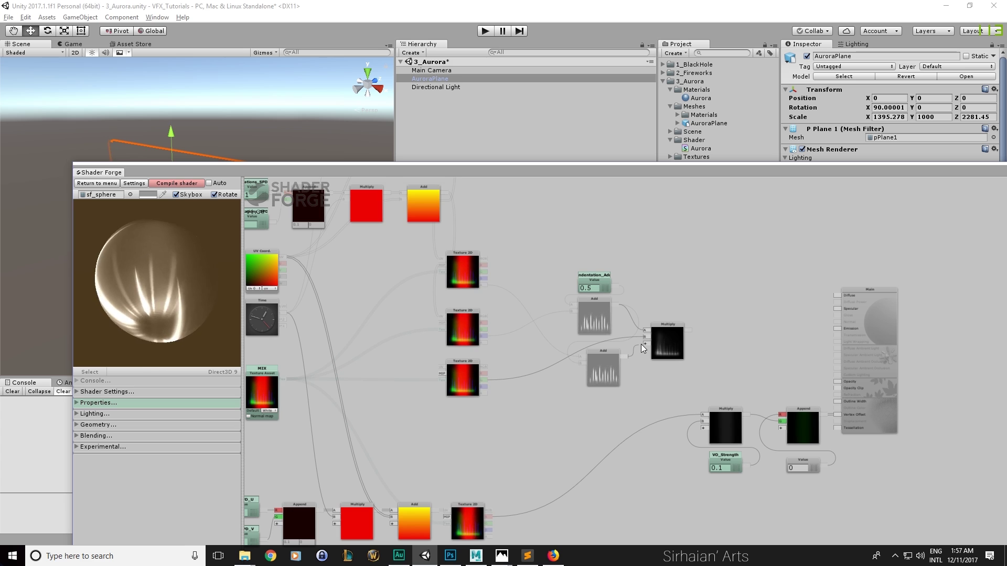
{"action": "left_click_drag", "start_coordinate": [647, 348], "coordinate": [720, 346]}
{"action": "left_click_drag", "start_coordinate": [603, 371], "coordinate": [658, 310]}
{"action": "left_click", "coordinate": [657, 306]}
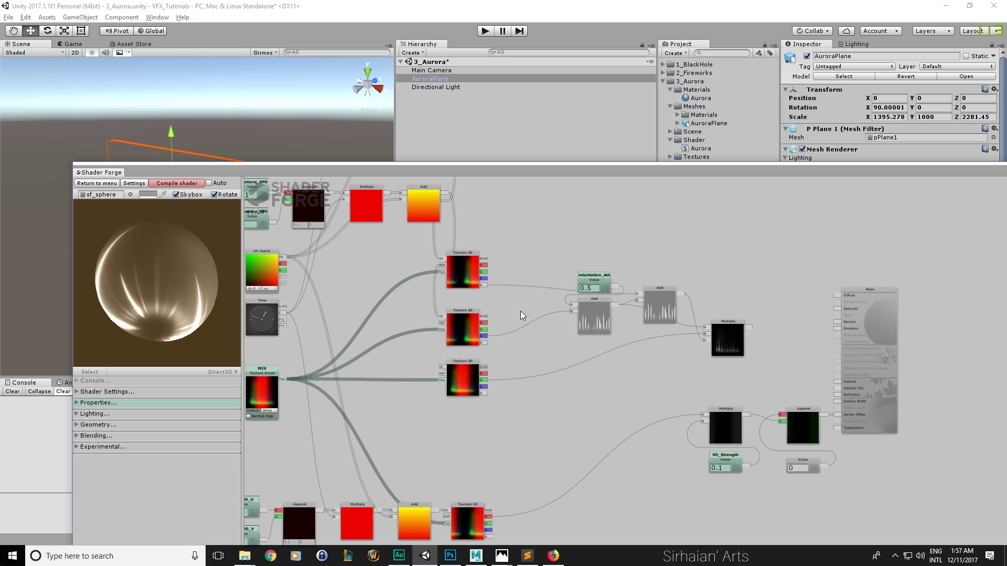
{"action": "left_click", "coordinate": [763, 329]}
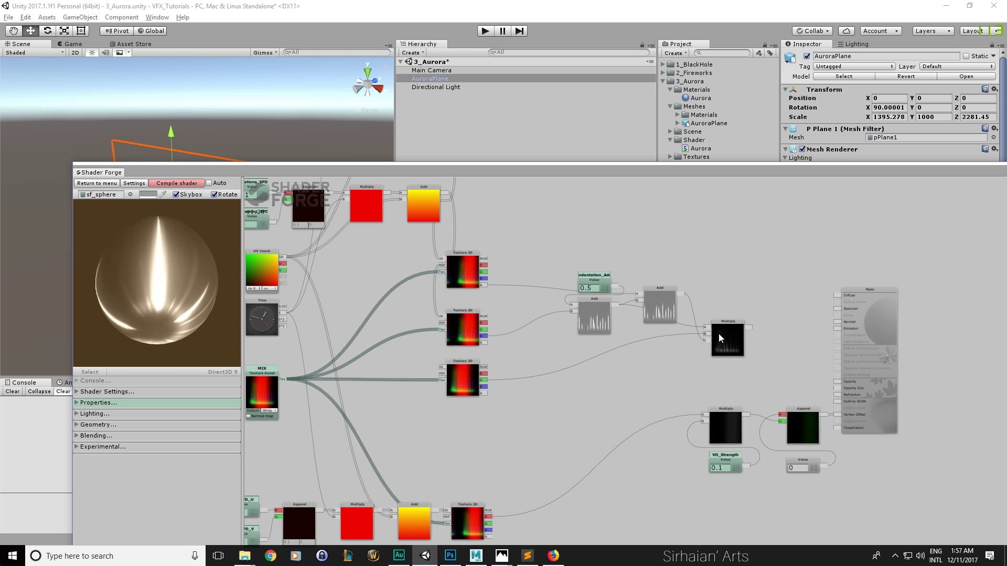
{"action": "left_click_drag", "start_coordinate": [748, 327], "coordinate": [836, 328]}
Compile the rewired shader and inspect the aurora plane in the scene
{"action": "left_click", "coordinate": [183, 180]}
{"action": "left_click_drag", "start_coordinate": [193, 172], "coordinate": [176, 273]}
{"action": "left_click_drag", "start_coordinate": [205, 236], "coordinate": [236, 233], "text": "alt"}
{"action": "left_click_drag", "start_coordinate": [236, 269], "coordinate": [199, 193]}
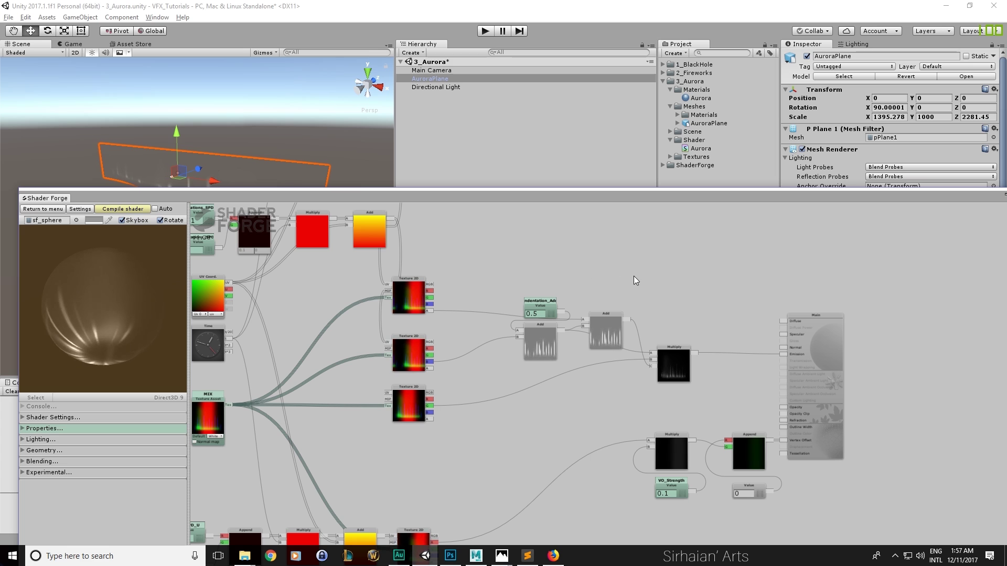
Delete the Add node between the indentation Add and the final Multiply, and move the Multiply closer to the Main node
{"action": "right_click_drag", "start_coordinate": [456, 299], "coordinate": [458, 328], "text": "alt"}
{"action": "left_click", "coordinate": [617, 339]}
{"action": "key", "text": "Delete"}
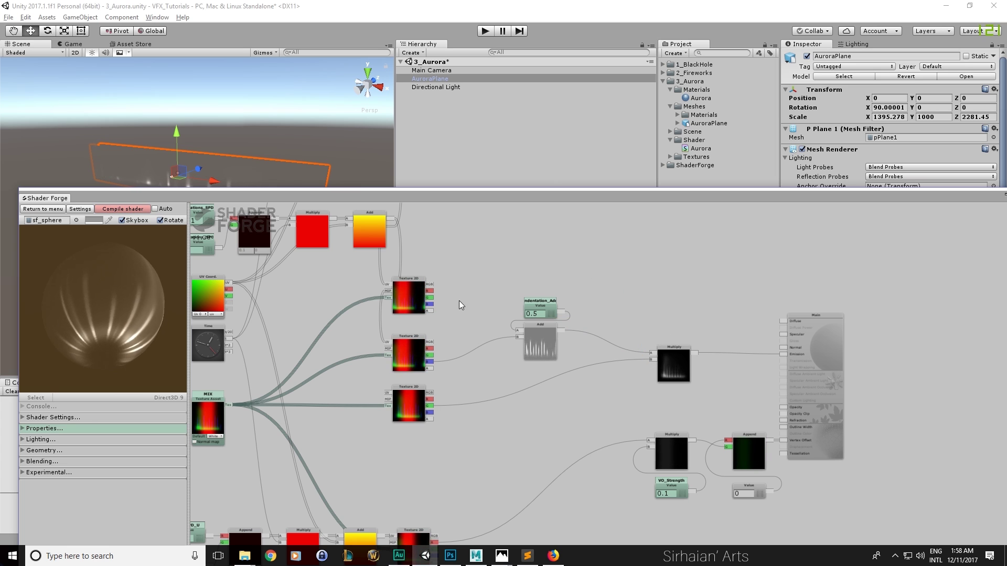
{"action": "left_click_drag", "start_coordinate": [670, 359], "coordinate": [720, 356]}
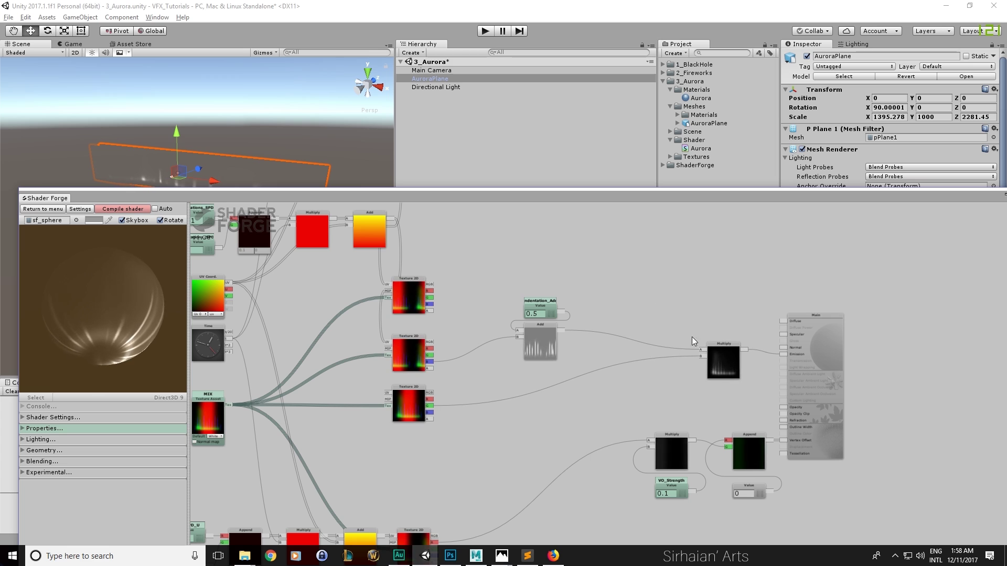
{"action": "key", "text": "a"}
{"action": "left_click", "coordinate": [620, 310]}
{"action": "left_click_drag", "start_coordinate": [625, 310], "coordinate": [490, 268]}
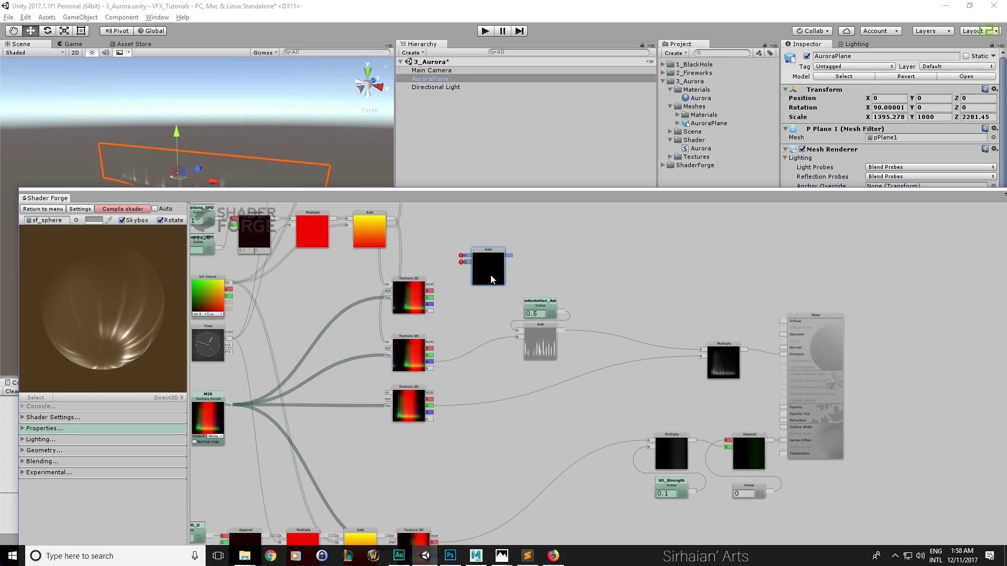
{"action": "key", "text": "Delete"}
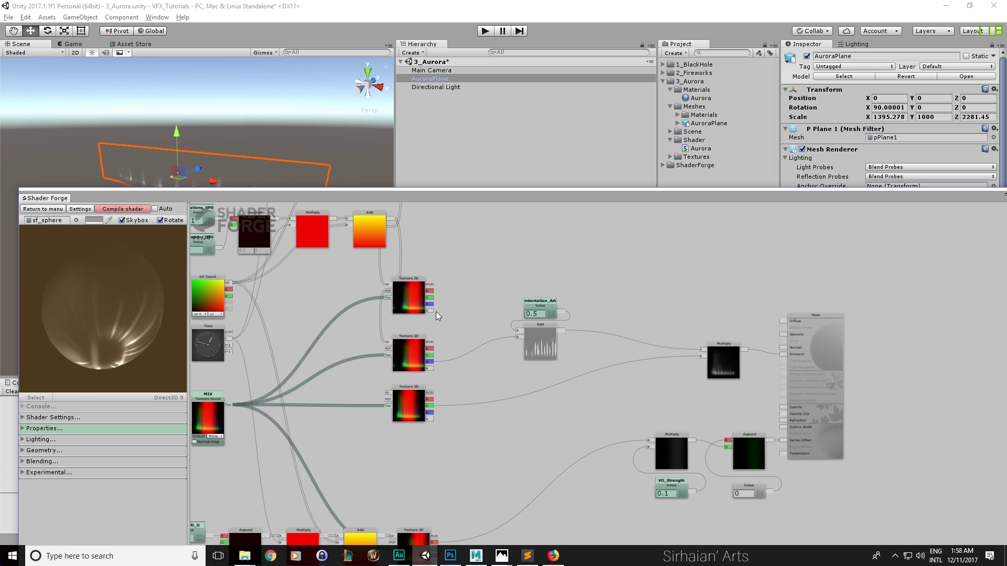
Create an Add node above the final Multiply, move the Multiply back beside the indentation Add, and connect the lines texture's alpha to the new Add
{"action": "key", "text": "a"}
{"action": "left_click", "coordinate": [622, 306]}
{"action": "left_click_drag", "start_coordinate": [622, 306], "coordinate": [650, 275]}
{"action": "left_click_drag", "start_coordinate": [721, 357], "coordinate": [623, 351]}
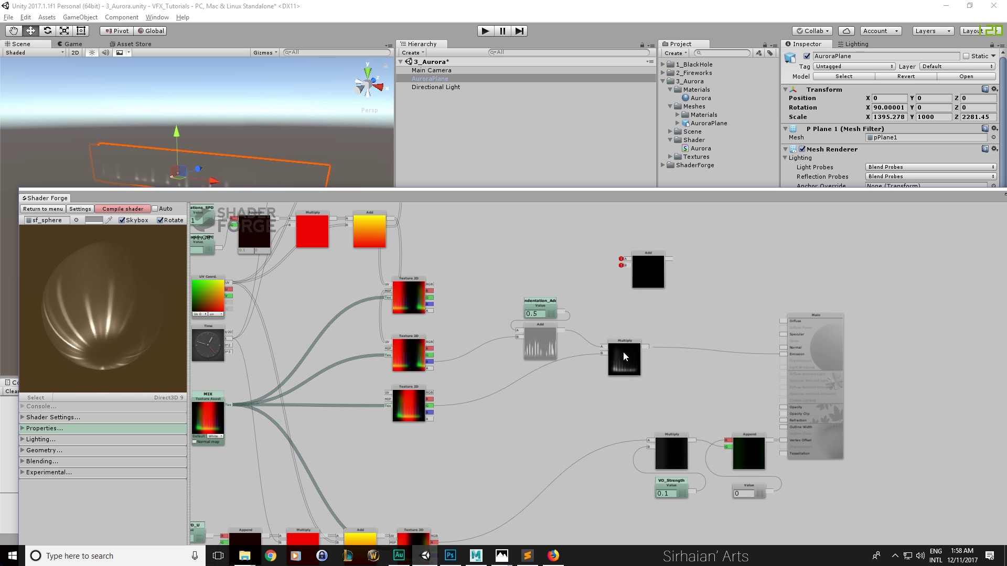
{"action": "left_click_drag", "start_coordinate": [429, 311], "coordinate": [626, 259]}
Delete the final Multiply and connect the indentation Add output to the new Add node's second input
{"action": "mouse_move", "coordinate": [649, 343]}
{"action": "left_mouse_down"}
{"action": "mouse_move", "coordinate": [624, 267]}
{"action": "mouse_move", "coordinate": [652, 315]}
{"action": "mouse_move", "coordinate": [631, 341]}
{"action": "left_mouse_up"}
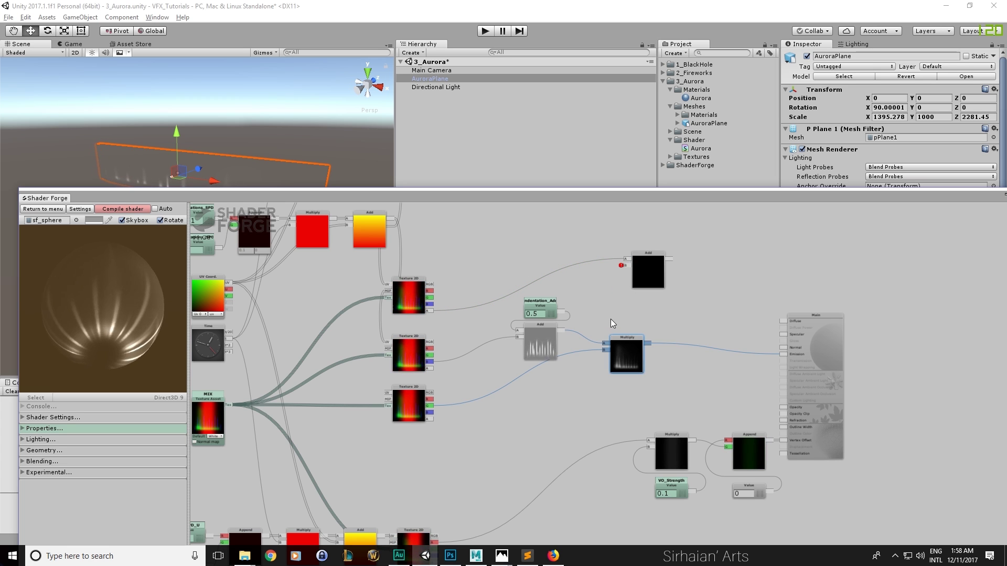
{"action": "key", "text": "Delete"}
{"action": "left_click_drag", "start_coordinate": [562, 330], "coordinate": [626, 266]}
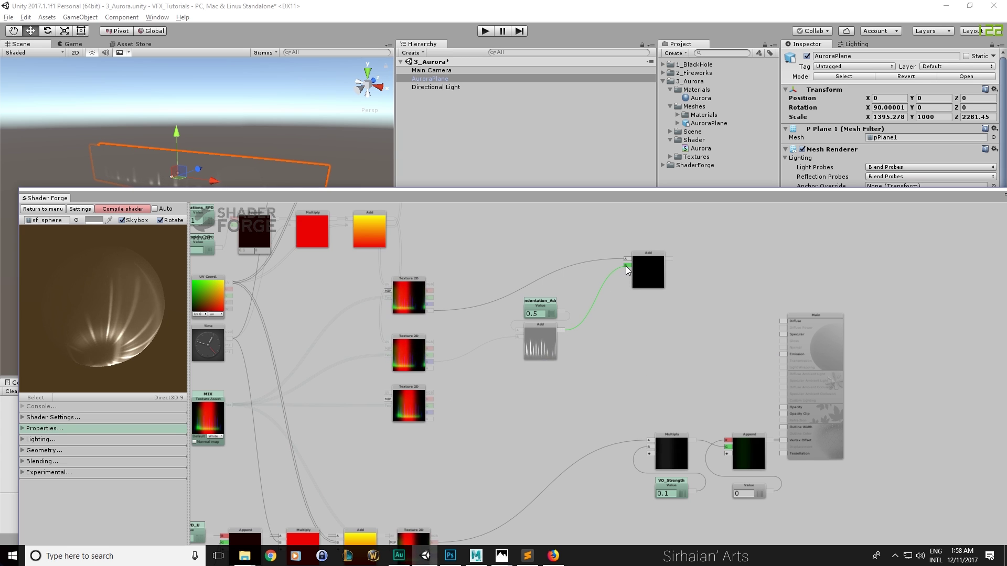
Create a Multiply node combining the final Add with the third MIX texture's green channel, connect it to Emission, and compile the shader
{"action": "key", "text": "m"}
{"action": "left_click", "coordinate": [702, 336]}
{"action": "left_click", "coordinate": [441, 420]}
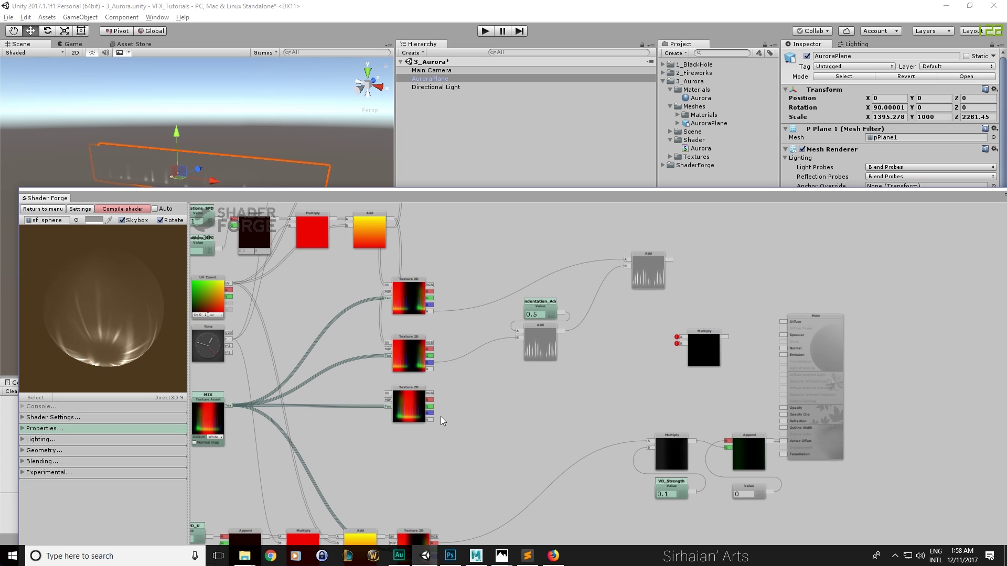
{"action": "mouse_move", "coordinate": [430, 408]}
{"action": "left_mouse_down"}
{"action": "mouse_move", "coordinate": [679, 341]}
{"action": "mouse_move", "coordinate": [781, 355]}
{"action": "left_mouse_up"}
{"action": "left_click", "coordinate": [122, 209]}
{"action": "left_click_drag", "start_coordinate": [180, 195], "coordinate": [179, 253]}
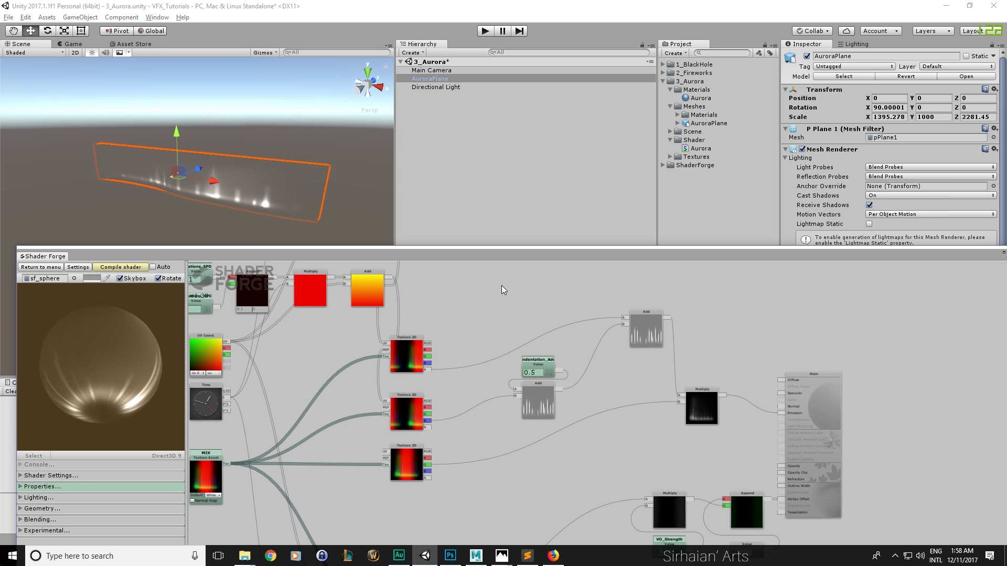
Create a Multiply node above the combining Add and connect the lines texture's alpha to it
{"action": "left_click_drag", "start_coordinate": [508, 251], "coordinate": [505, 250]}
{"action": "left_click_drag", "start_coordinate": [732, 351], "coordinate": [565, 304]}
{"action": "left_click_drag", "start_coordinate": [426, 369], "coordinate": [534, 301]}
{"action": "left_click_drag", "start_coordinate": [482, 328], "coordinate": [491, 370]}
Add a Value property named Lines_Strength set to 2, wire it through the new Multiply into the combining Add, and compile
{"action": "key", "text": "v"}
{"action": "left_click", "coordinate": [487, 298]}
{"action": "left_click", "coordinate": [497, 296]}
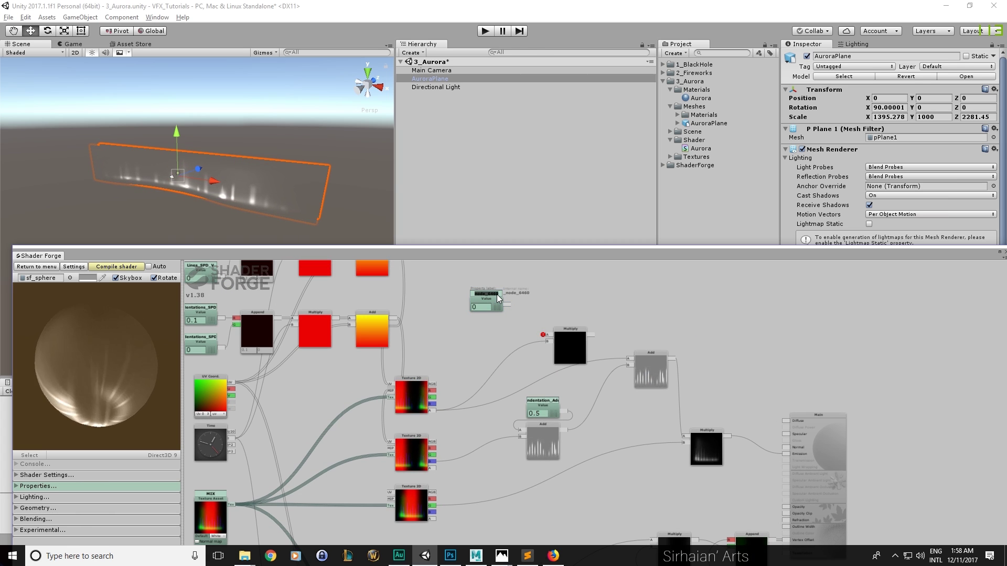
{"action": "type", "text": "Lines_Strength"}
{"action": "left_click", "coordinate": [483, 304]}
{"action": "type", "text": "2"}
{"action": "left_click_drag", "start_coordinate": [508, 305], "coordinate": [609, 357]}
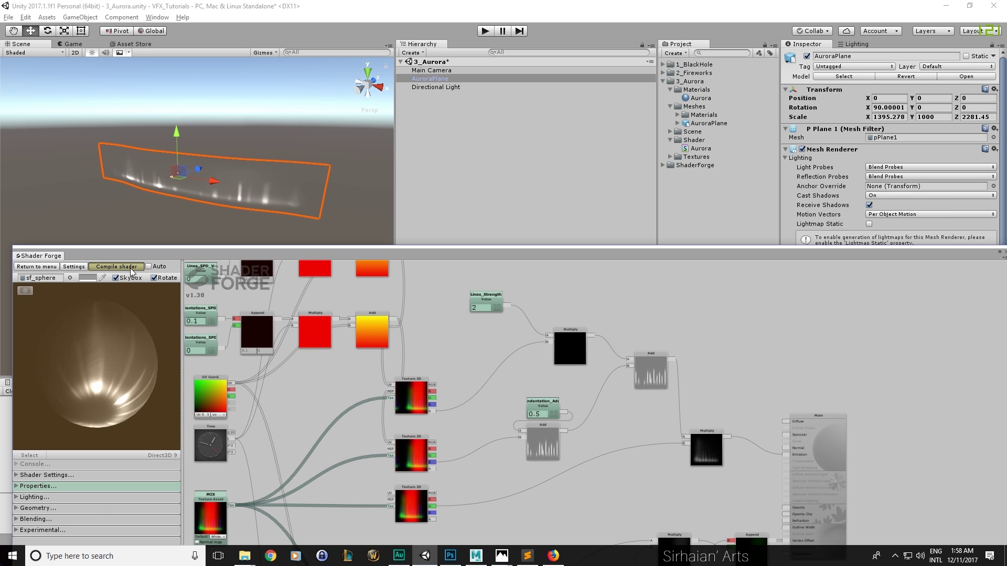
Set the Aurora material's Lines_Strength to 3.5 and inspect the brighter lines on the plane from several angles
{"action": "left_click_drag", "start_coordinate": [940, 254], "coordinate": [853, 258]}
{"action": "left_click", "coordinate": [918, 256]}
{"action": "left_click_drag", "start_coordinate": [347, 169], "coordinate": [333, 176], "text": "alt"}
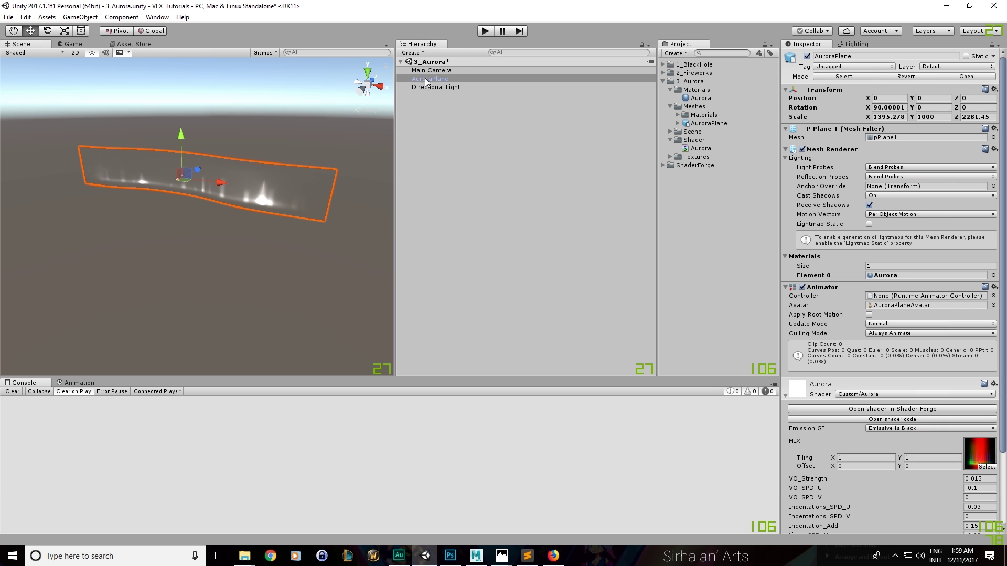
{"action": "left_click_drag", "start_coordinate": [284, 141], "coordinate": [273, 160], "text": "alt"}
{"action": "scroll", "coordinate": [815, 453], "scroll_direction": "down", "scroll_amount": 3}
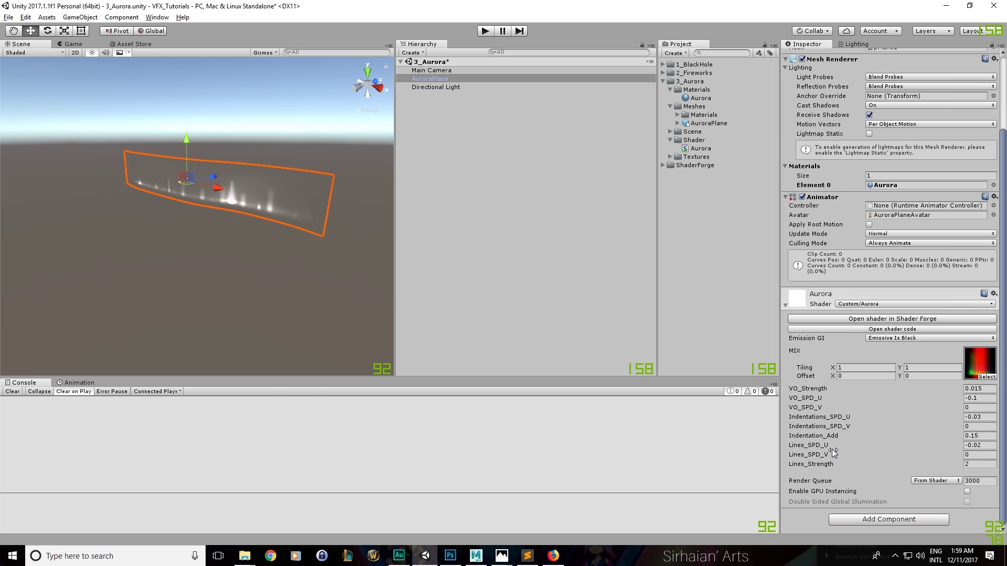
{"action": "left_click_drag", "start_coordinate": [917, 457], "coordinate": [868, 454]}
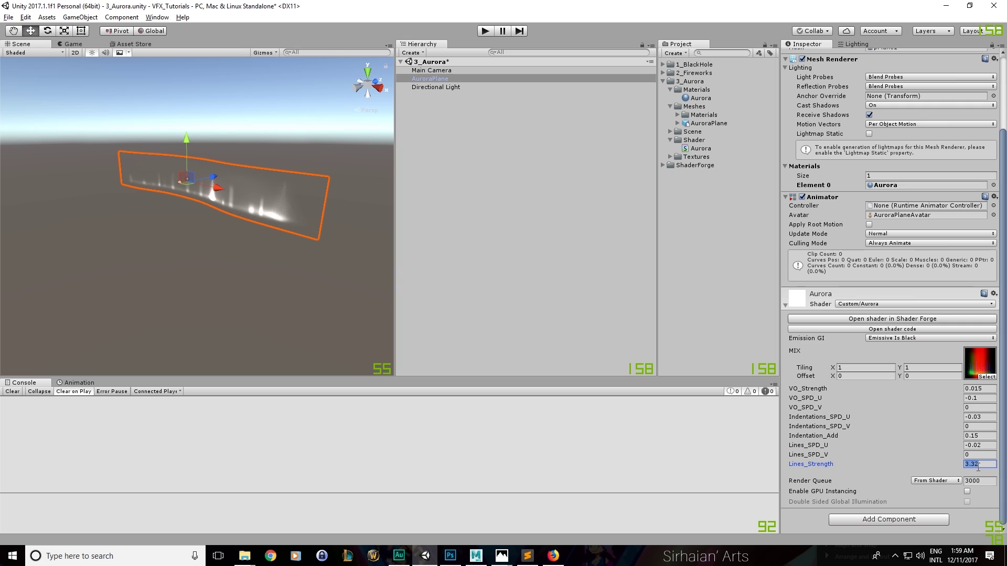
{"action": "type", "text": "3.5"}
{"action": "left_click_drag", "start_coordinate": [197, 241], "coordinate": [263, 236], "text": "alt"}
{"action": "left_click_drag", "start_coordinate": [319, 192], "coordinate": [281, 187], "text": "alt"}
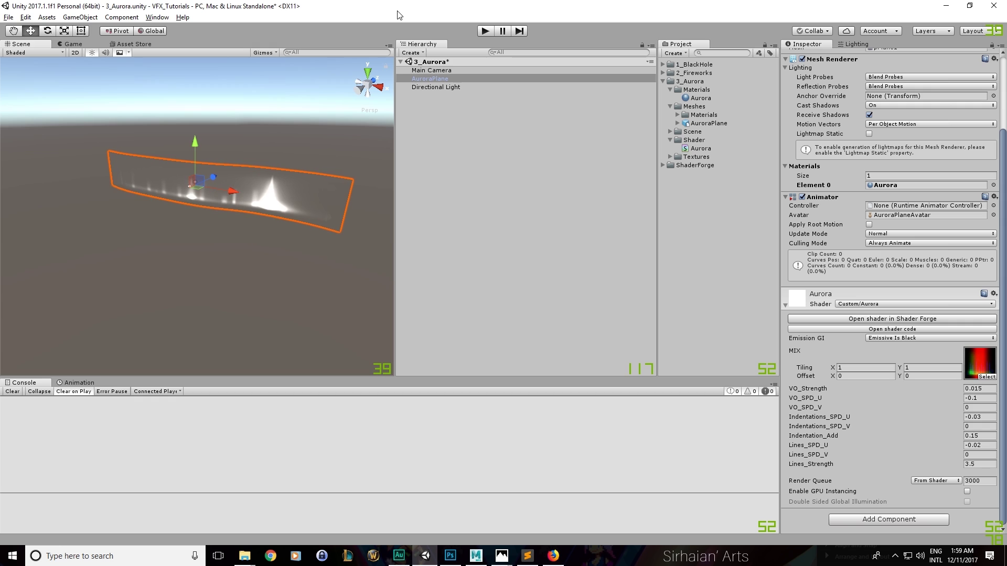
{"action": "left_click_drag", "start_coordinate": [295, 143], "coordinate": [265, 152], "text": "alt"}
{"action": "middle_click_drag", "start_coordinate": [271, 166], "coordinate": [279, 168]}
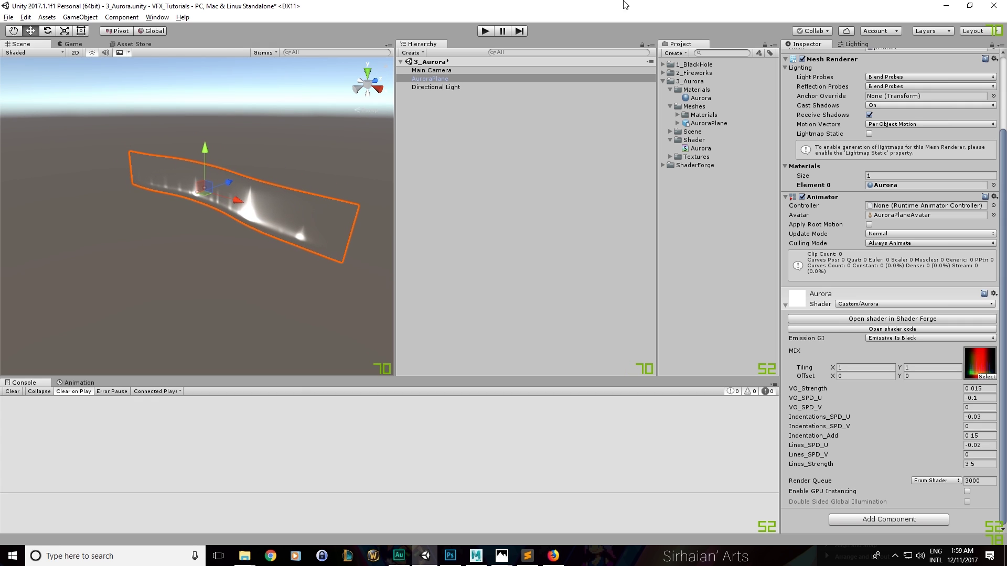
Reopen the Aurora shader in Shader Forge, recompile it, and move its window below the scene view
{"action": "left_click", "coordinate": [852, 319]}
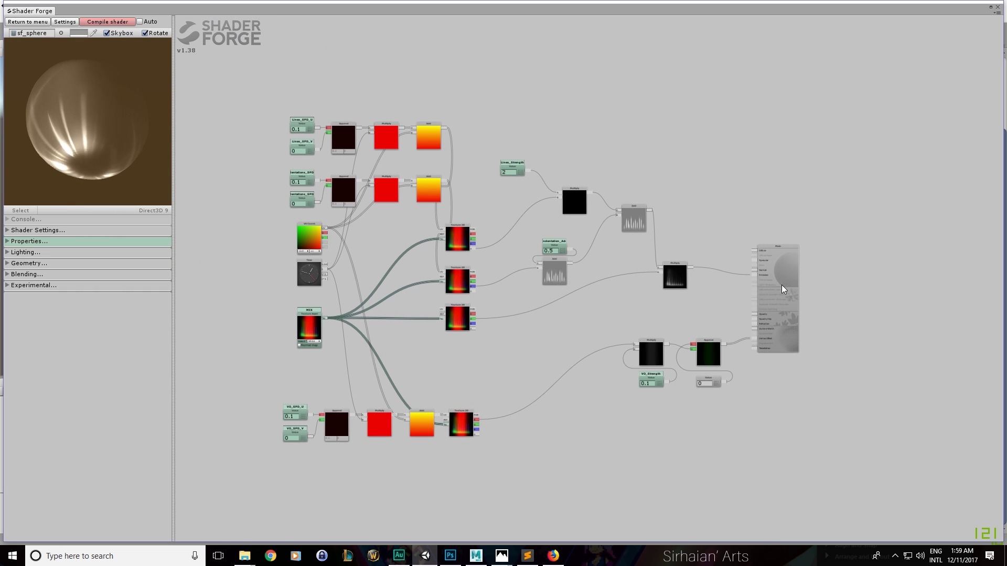
{"action": "double_click", "coordinate": [441, 12]}
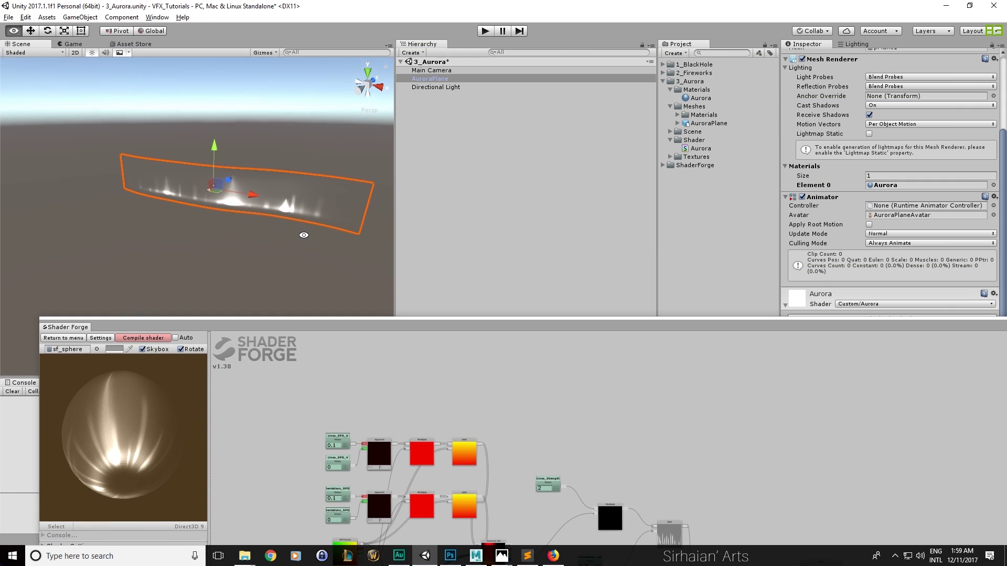
{"action": "left_click_drag", "start_coordinate": [264, 231], "coordinate": [241, 232], "text": "alt"}
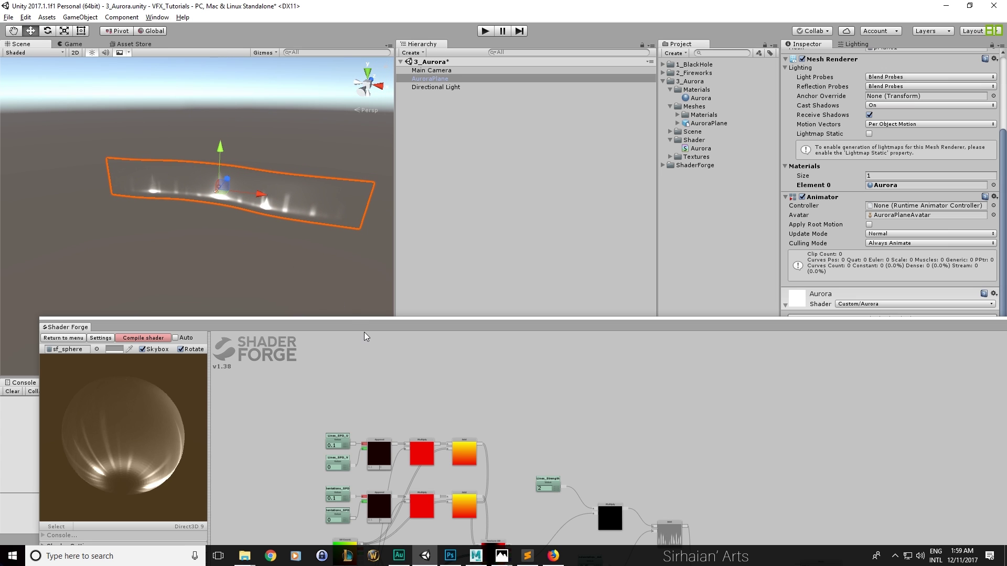
{"action": "left_click_drag", "start_coordinate": [363, 326], "coordinate": [345, 110]}
{"action": "left_click_drag", "start_coordinate": [504, 258], "coordinate": [474, 223], "text": "alt"}
{"action": "left_click_drag", "start_coordinate": [474, 114], "coordinate": [347, 458]}
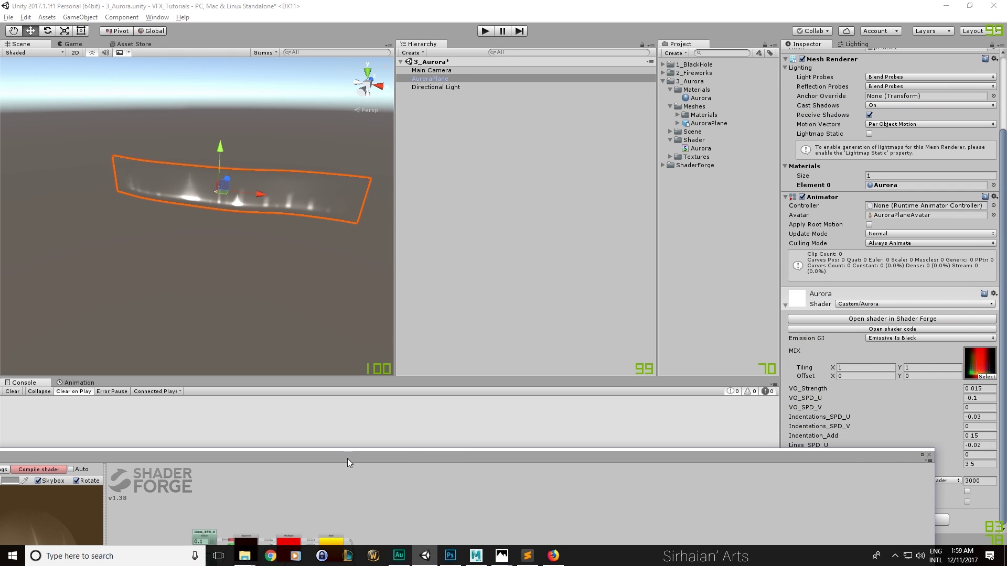
{"action": "left_click", "coordinate": [45, 471]}
Try the MIX texture's tiling at Y 2.55, X 2.15 and X 3.48, and undo each change
{"action": "left_click_drag", "start_coordinate": [898, 366], "coordinate": [918, 369]}
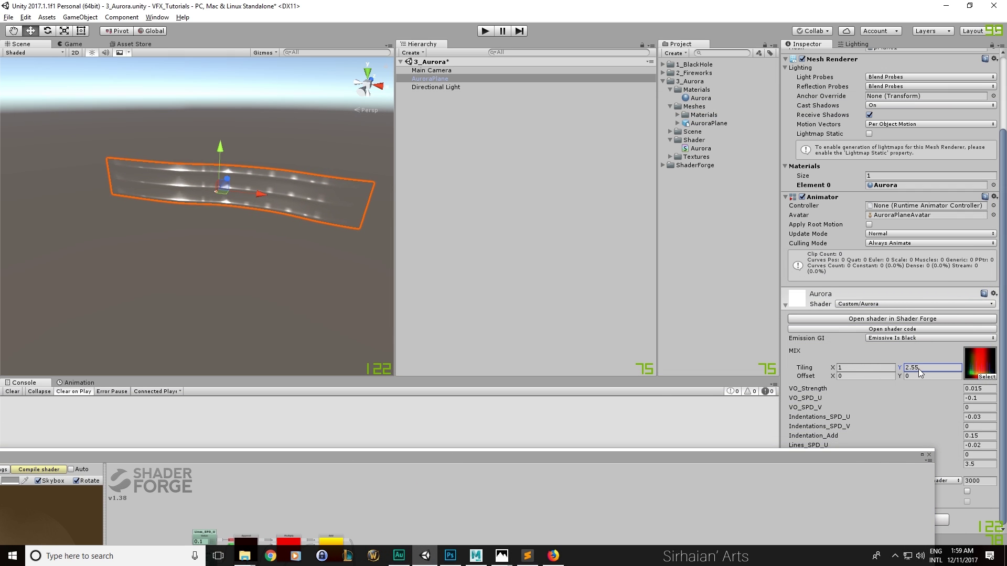
{"action": "key", "text": "ctrl+z"}
{"action": "left_click_drag", "start_coordinate": [832, 367], "coordinate": [847, 370]}
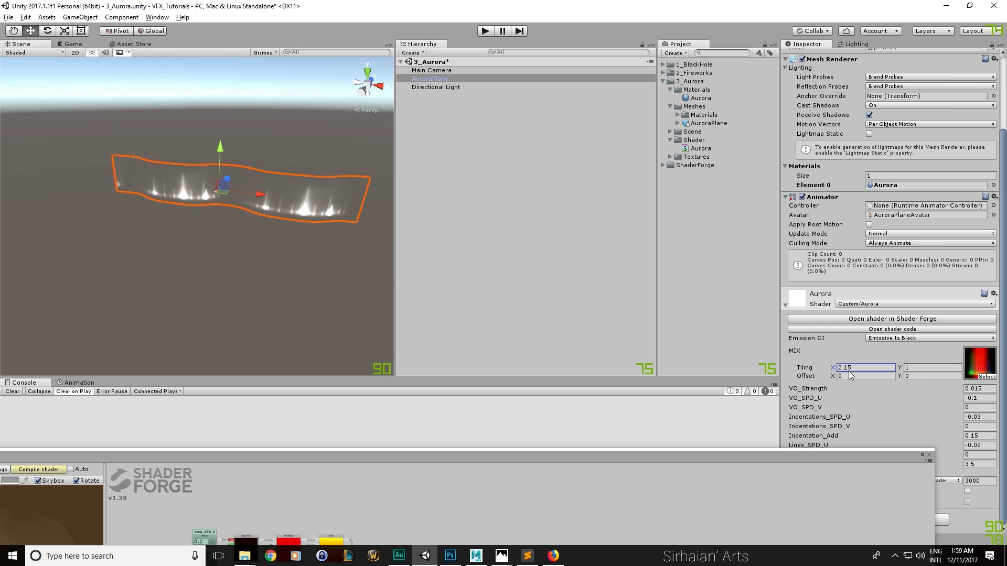
{"action": "left_click_drag", "start_coordinate": [379, 272], "coordinate": [296, 283], "text": "alt"}
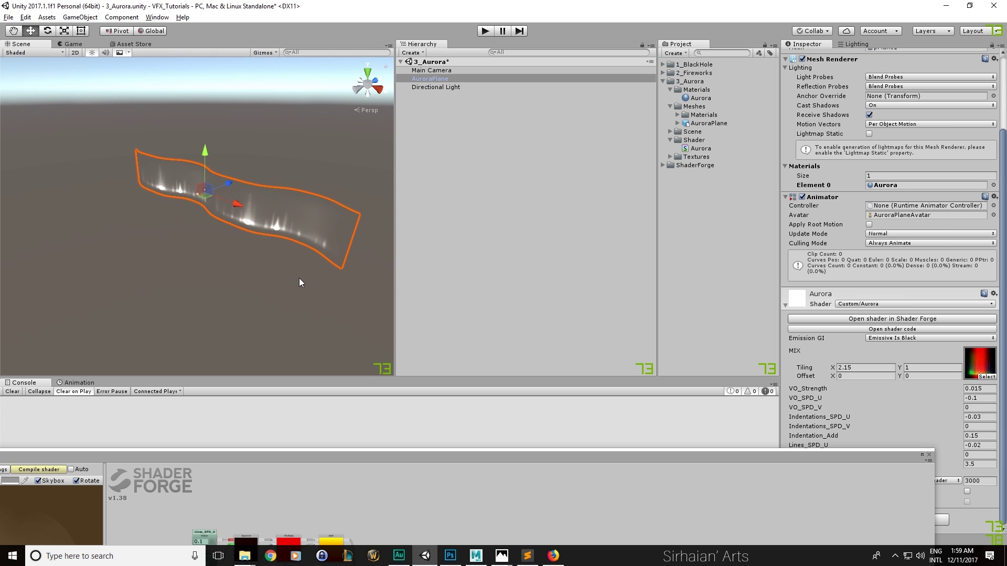
{"action": "left_click_drag", "start_coordinate": [833, 368], "coordinate": [859, 372]}
{"action": "left_click_drag", "start_coordinate": [278, 283], "coordinate": [273, 256], "text": "alt"}
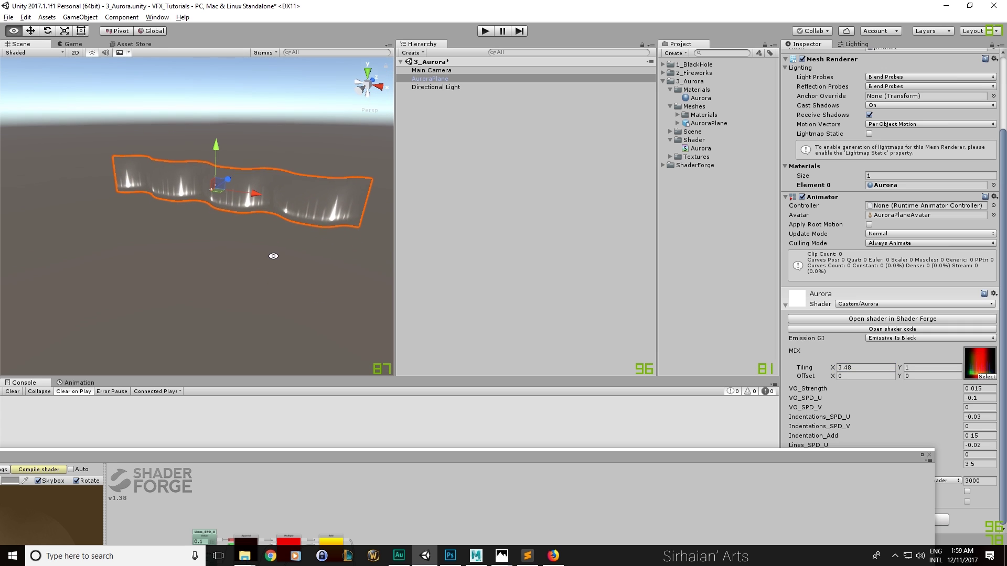
{"action": "left_click_drag", "start_coordinate": [172, 206], "coordinate": [182, 228], "text": "alt"}
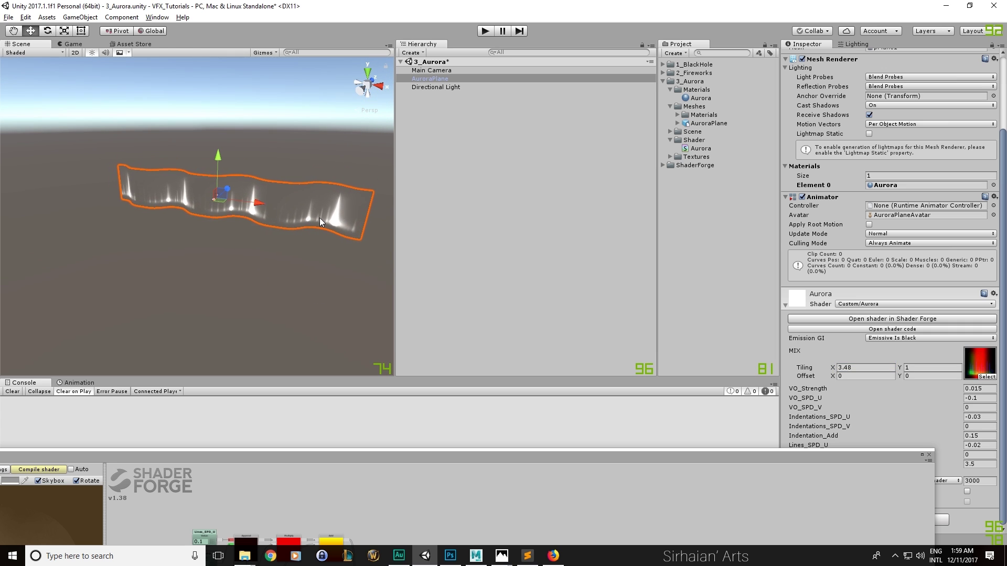
{"action": "key", "text": "ctrl+z"}
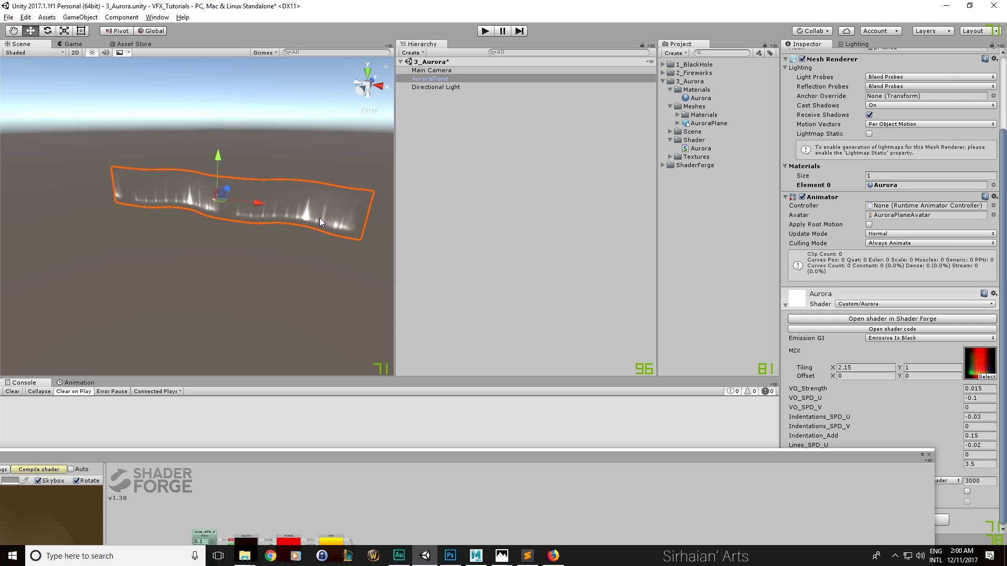
{"action": "key", "text": "ctrl+z"}
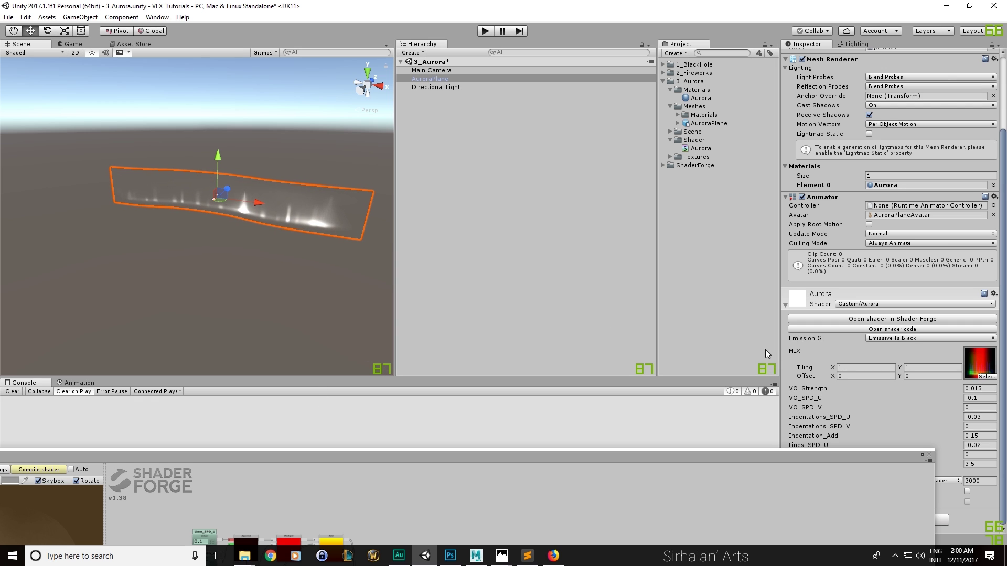
Bring the Shader Forge graph back into full view and create a Multiply node above the Lines_Strength property
{"action": "left_click_drag", "start_coordinate": [484, 459], "coordinate": [572, 122]}
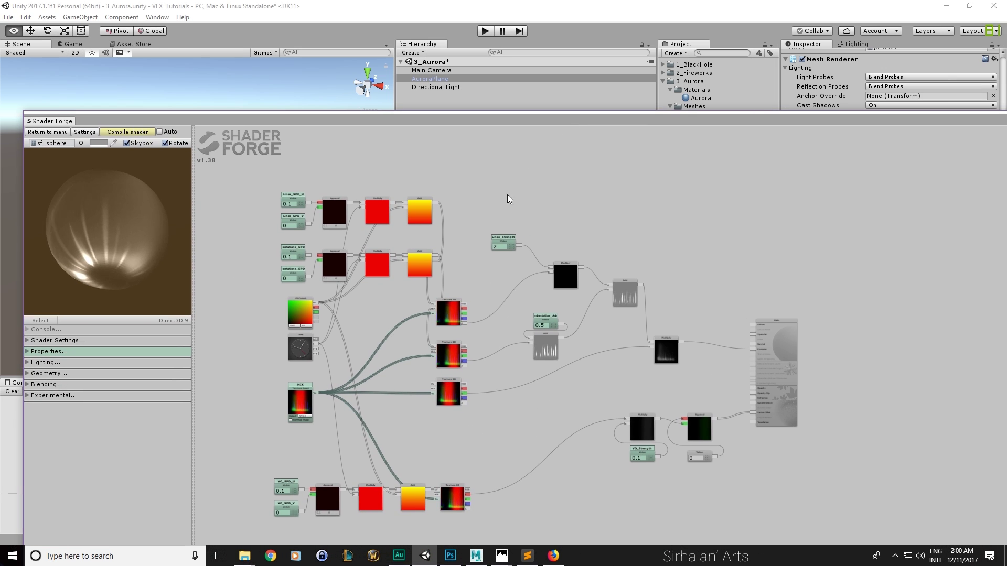
{"action": "left_click_drag", "start_coordinate": [502, 192], "coordinate": [518, 202], "text": "alt"}
{"action": "key", "text": "m"}
{"action": "left_click", "coordinate": [585, 205]}
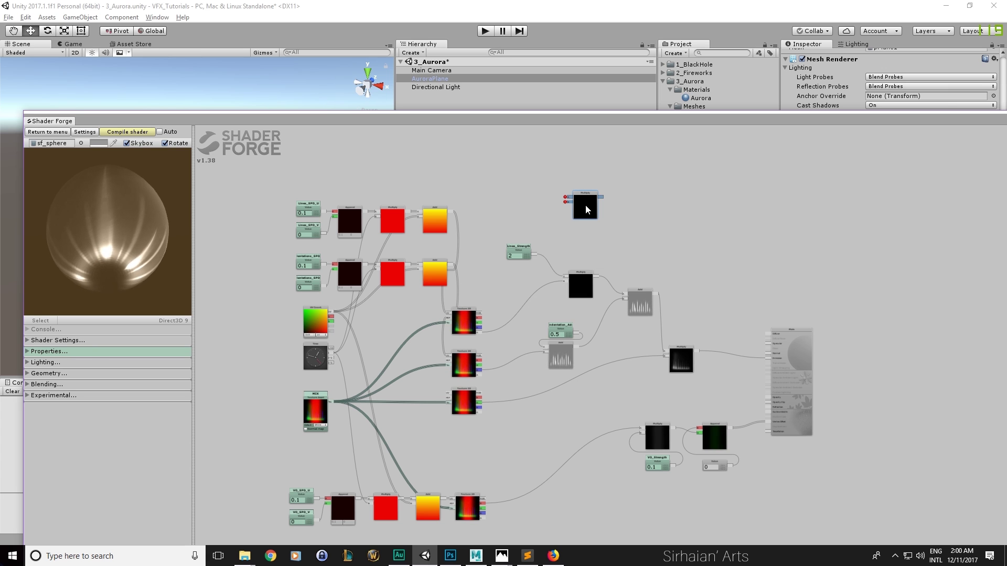
{"action": "scroll", "coordinate": [445, 276], "scroll_direction": "up", "scroll_amount": 3}
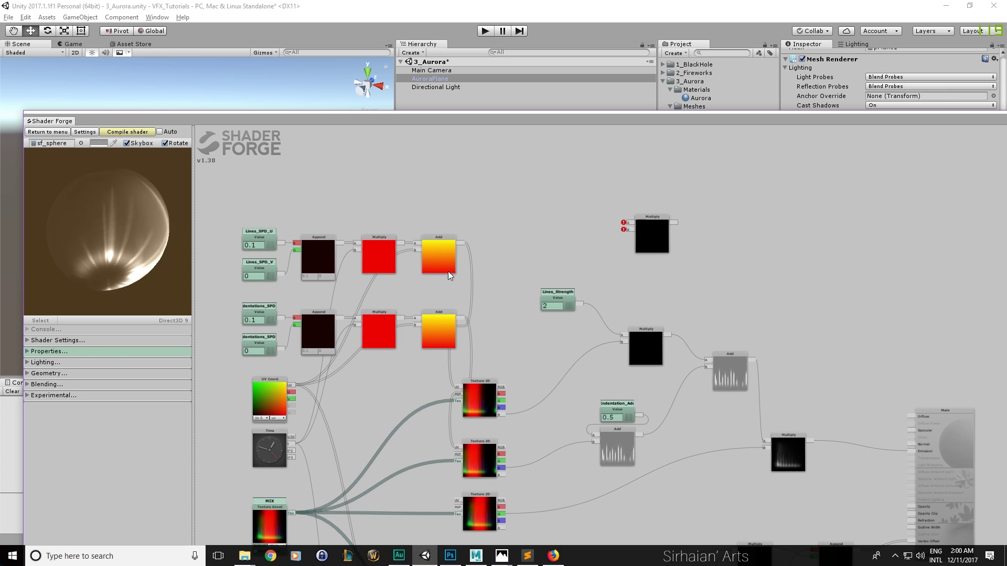
{"action": "middle_click_drag", "start_coordinate": [470, 222], "coordinate": [471, 257]}
{"action": "left_click_drag", "start_coordinate": [630, 269], "coordinate": [476, 286]}
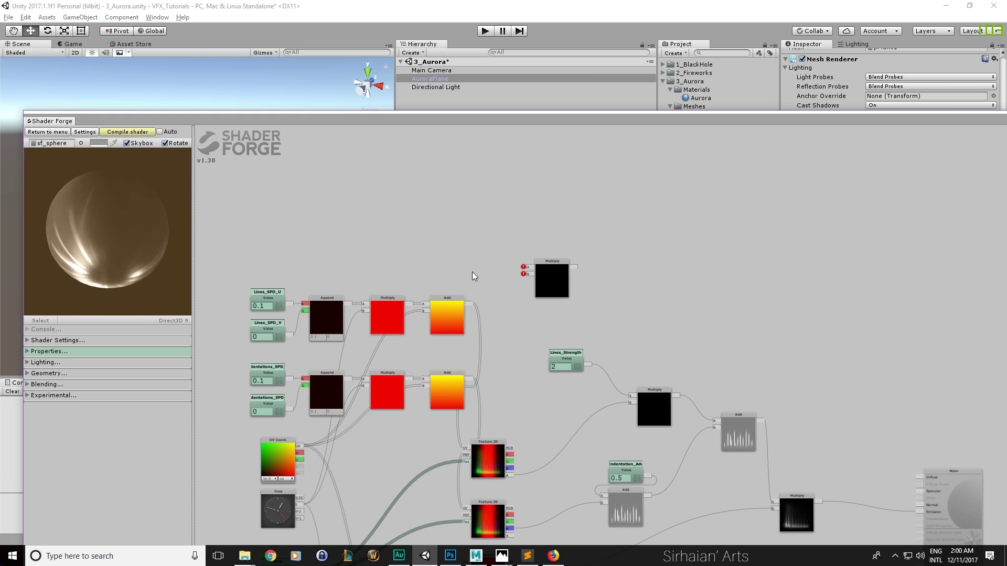
Create a Value property named Lines_Tile_U above the line speed nodes
{"action": "right_click", "coordinate": [473, 276]}
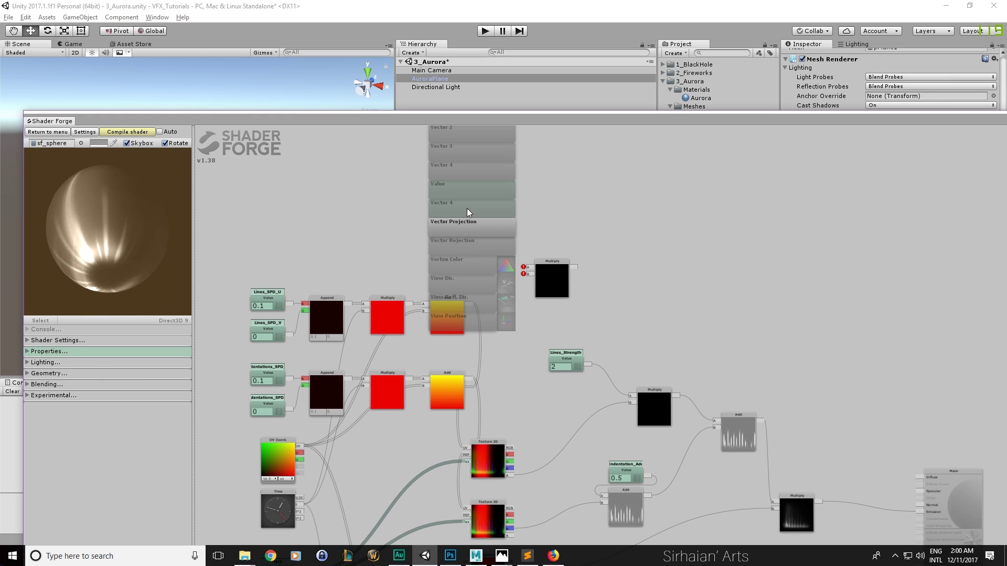
{"action": "left_click", "coordinate": [499, 246]}
{"action": "right_click", "coordinate": [483, 261]}
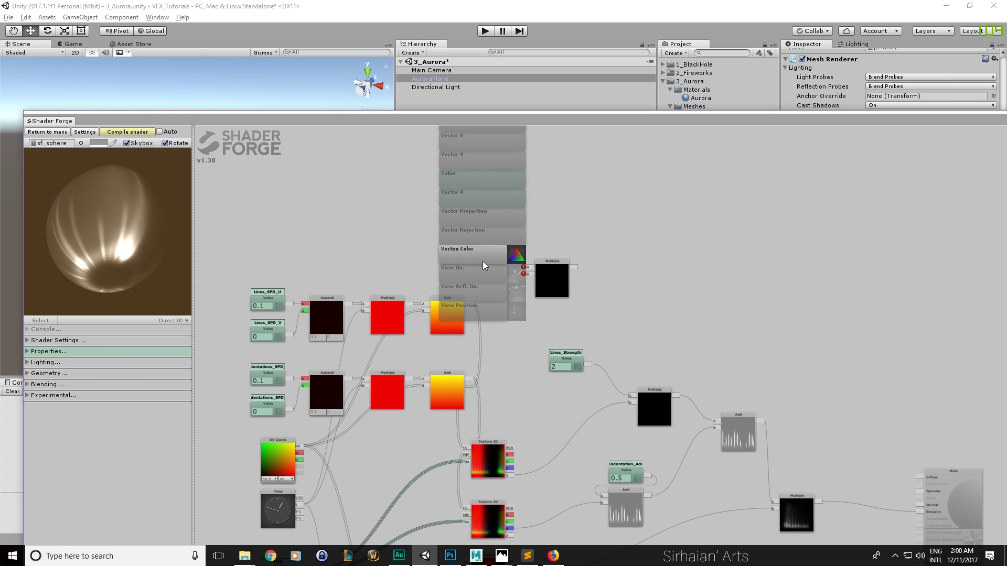
{"action": "left_click", "coordinate": [482, 186]}
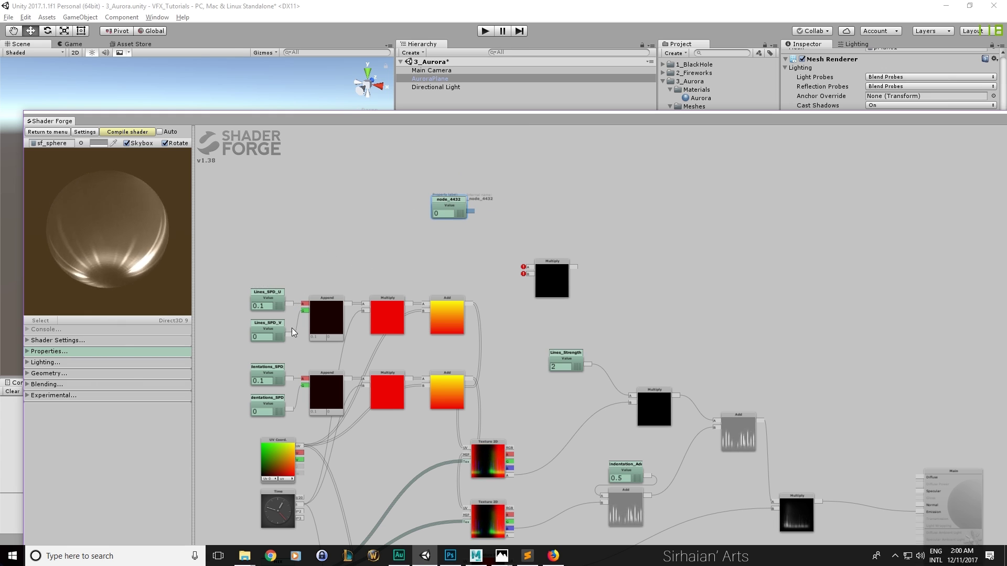
{"action": "type", "text": "Lines_Tile_U"}
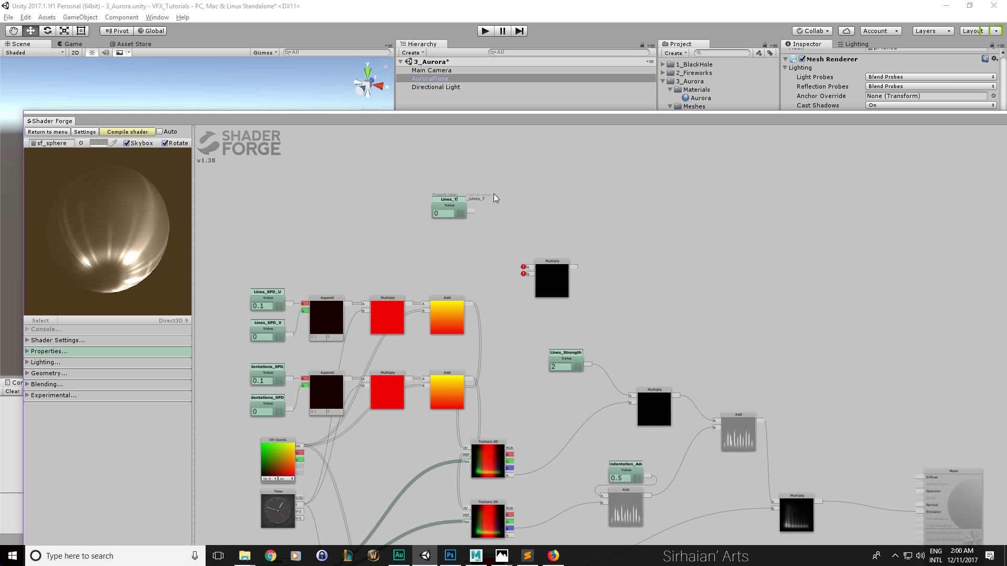
{"action": "key", "text": "Return"}
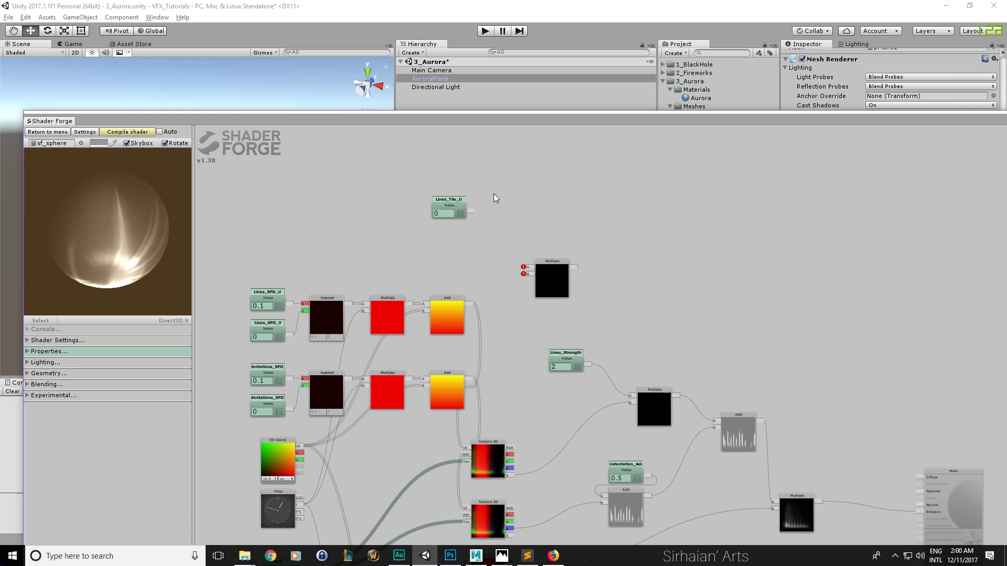
Create a Value property named Lines_Tile_V set to 1, and set Lines_Tile_U to 4
{"action": "right_click", "coordinate": [493, 194]}
{"action": "left_click", "coordinate": [512, 260]}
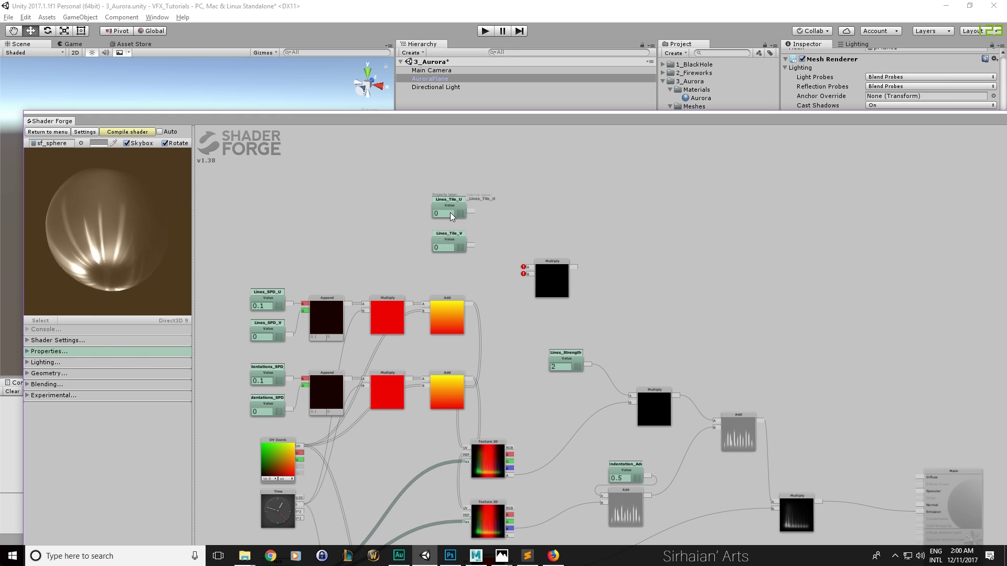
{"action": "type", "text": "1"}
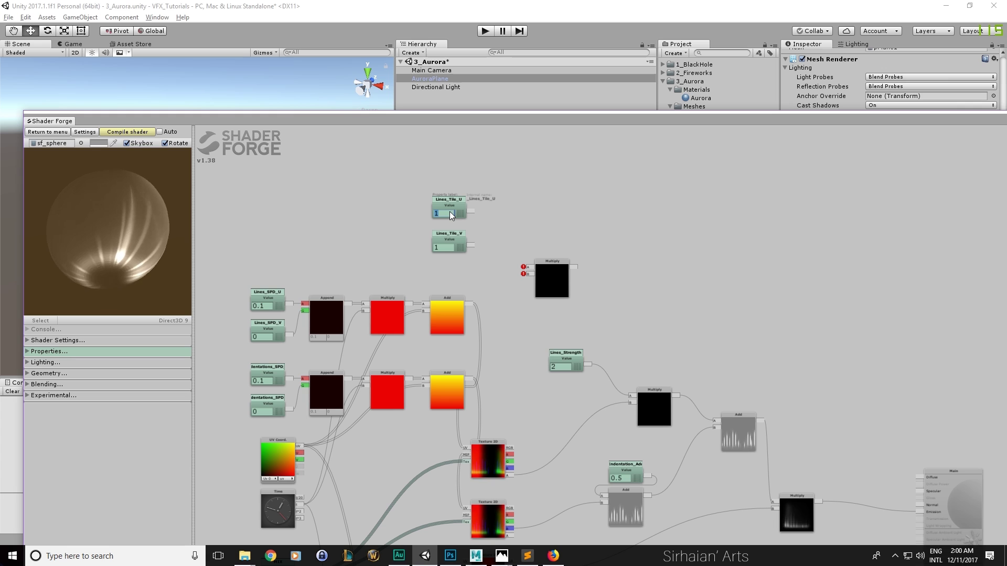
{"action": "type", "text": "4"}
{"action": "left_click", "coordinate": [492, 225]}
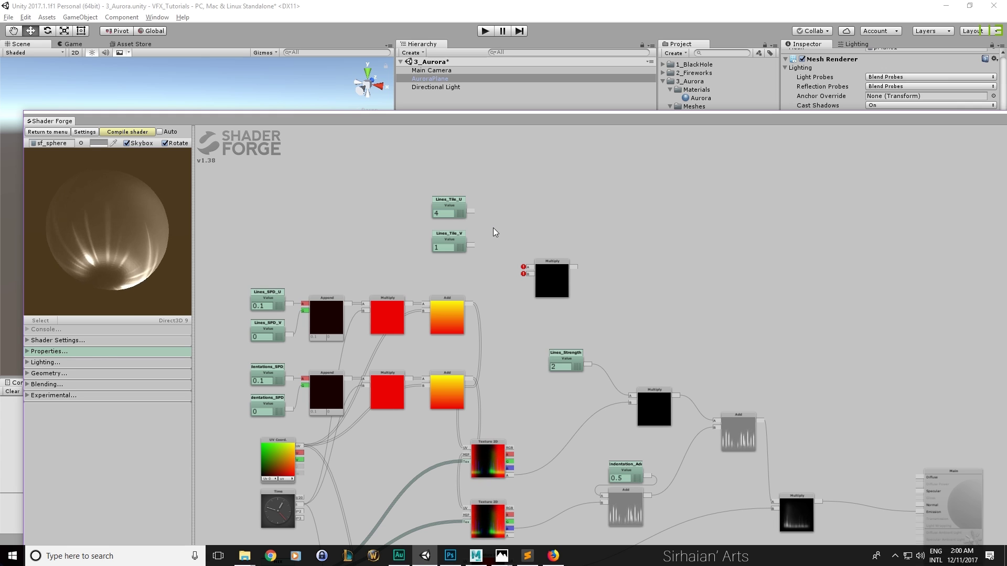
{"action": "left_click_drag", "start_coordinate": [472, 212], "coordinate": [528, 267]}
{"action": "left_click_drag", "start_coordinate": [471, 245], "coordinate": [528, 274]}
{"action": "left_click_drag", "start_coordinate": [556, 287], "coordinate": [544, 267]}
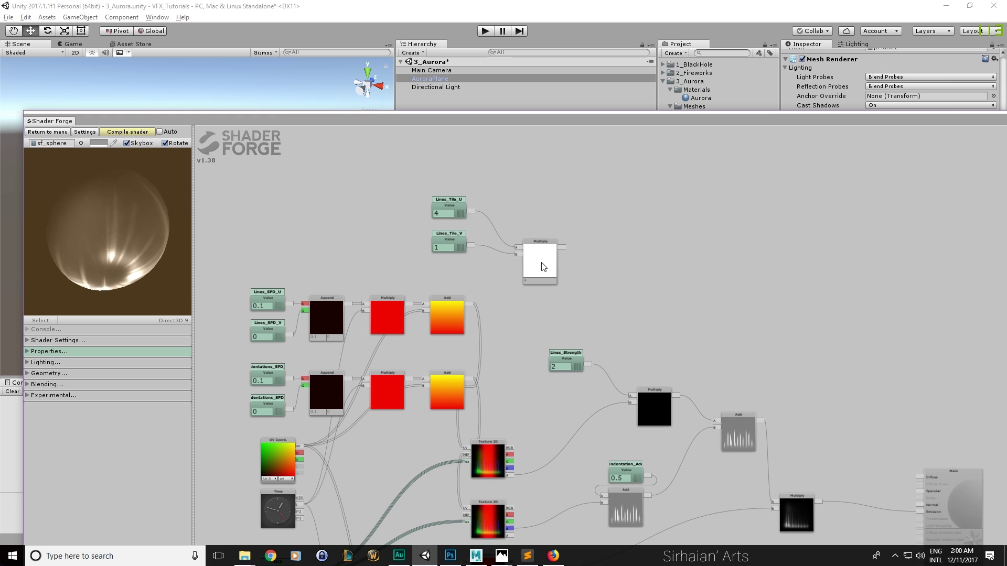
Replace the Multiply node beside the tile properties with an Append fed by Lines_Tile_U and Lines_Tile_V
{"action": "key", "text": "a"}
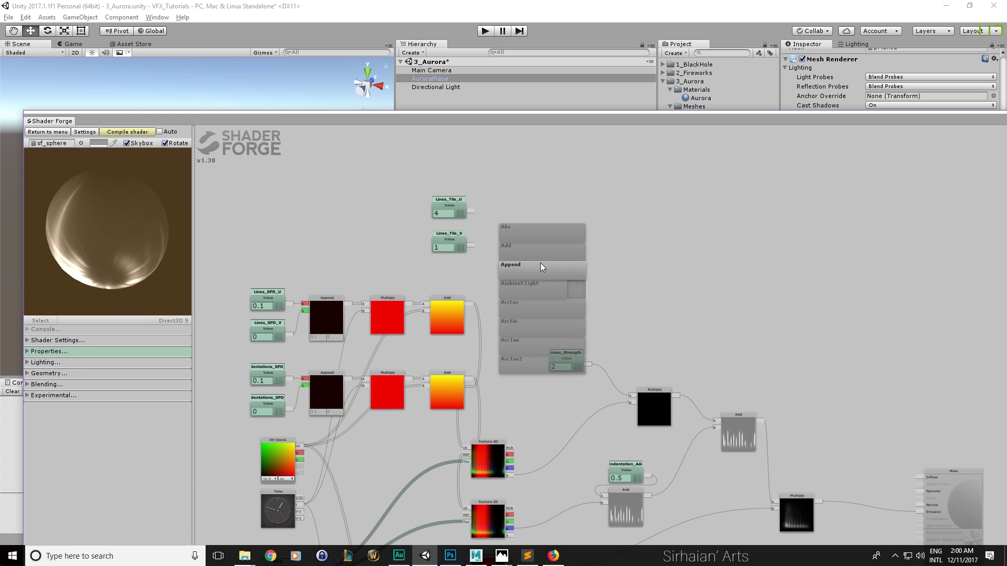
{"action": "left_click_drag", "start_coordinate": [540, 263], "coordinate": [522, 242]}
{"action": "left_click_drag", "start_coordinate": [471, 211], "coordinate": [498, 229]}
Create a Multiply node combining the lines tile Append with the lines speed Add, and feed it into the lines Texture 2D
{"action": "right_click", "coordinate": [594, 276]}
{"action": "left_click", "coordinate": [595, 278]}
{"action": "left_click_drag", "start_coordinate": [599, 275], "coordinate": [552, 223]}
{"action": "left_click_drag", "start_coordinate": [470, 303], "coordinate": [487, 299]}
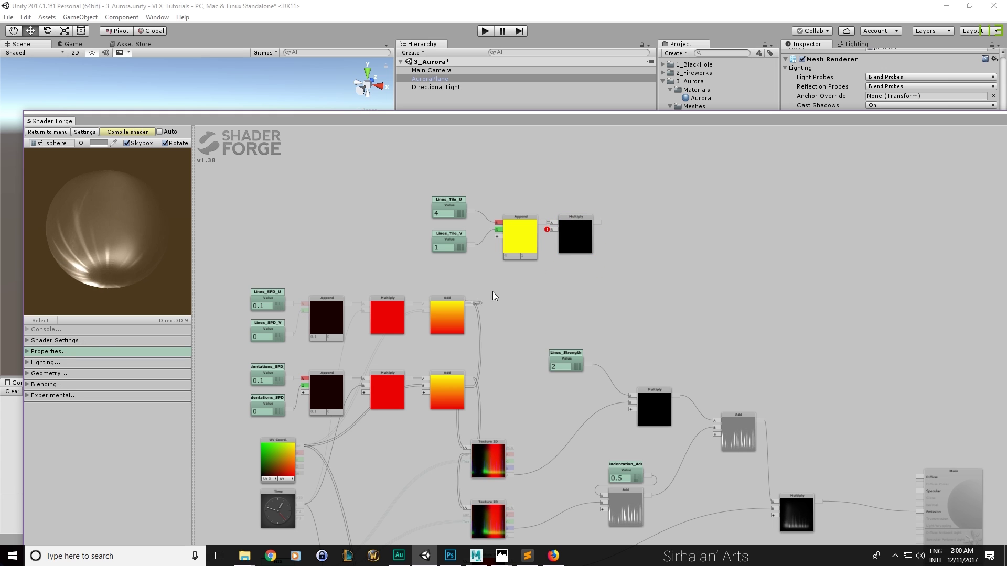
{"action": "left_click_drag", "start_coordinate": [559, 234], "coordinate": [558, 234]}
{"action": "left_click_drag", "start_coordinate": [490, 292], "coordinate": [502, 256]}
{"action": "left_click_drag", "start_coordinate": [611, 197], "coordinate": [482, 404]}
Place the lines tiling nodes beside the lines speed nodes and shift the group up, leaving space above the indentations nodes
{"action": "left_click_drag", "start_coordinate": [403, 154], "coordinate": [468, 234], "text": "alt"}
{"action": "left_click", "coordinate": [547, 218]}
{"action": "left_click_drag", "start_coordinate": [540, 269], "coordinate": [540, 234]}
{"action": "left_click_drag", "start_coordinate": [375, 180], "coordinate": [372, 242]}
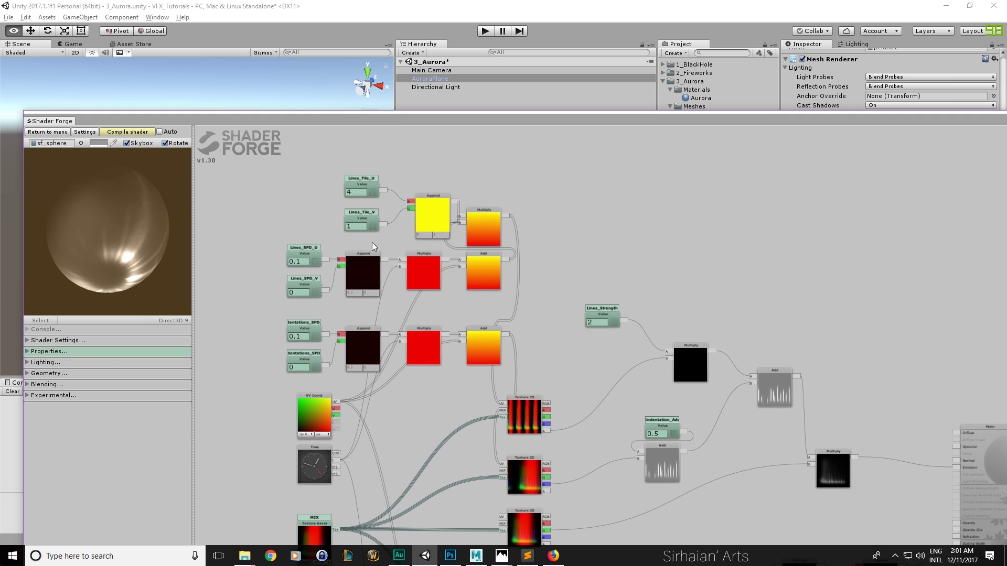
{"action": "left_click_drag", "start_coordinate": [519, 265], "coordinate": [493, 257], "text": "ctrl"}
{"action": "left_click_drag", "start_coordinate": [488, 208], "coordinate": [488, 168]}
Create two Value properties named indentations_Tile_U and Indentations_Tile_V between the lines and indentations speed nodes
{"action": "left_click", "coordinate": [545, 235]}
{"action": "key", "text": "a"}
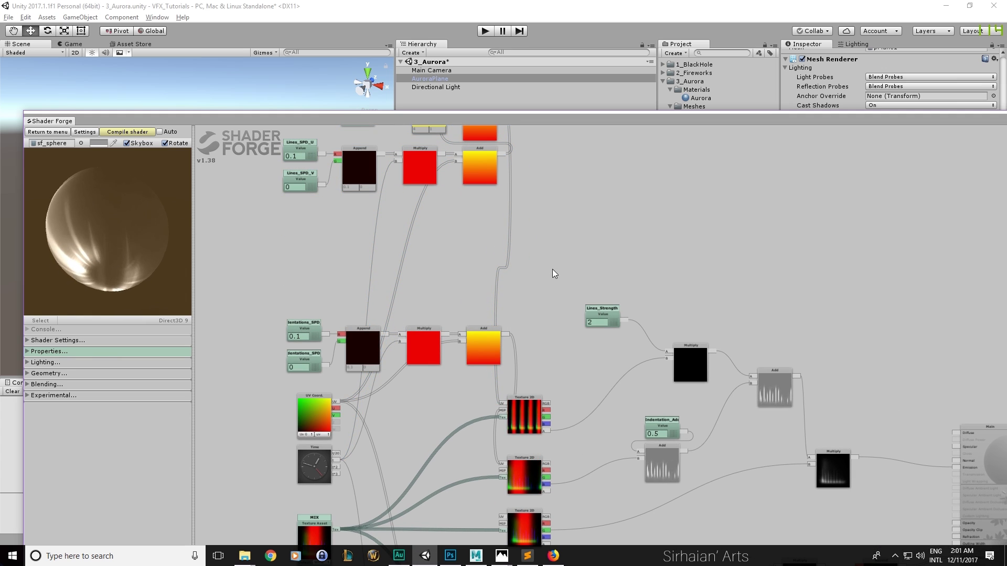
{"action": "key", "text": "v"}
{"action": "left_click", "coordinate": [556, 243]}
{"action": "key", "text": "v"}
{"action": "left_click", "coordinate": [627, 182]}
{"action": "left_click_drag", "start_coordinate": [583, 272], "coordinate": [571, 273]}
{"action": "left_click", "coordinate": [564, 236]}
{"action": "left_click_drag", "start_coordinate": [513, 229], "coordinate": [576, 271], "text": "alt"}
{"action": "left_click_drag", "start_coordinate": [566, 269], "coordinate": [310, 273]}
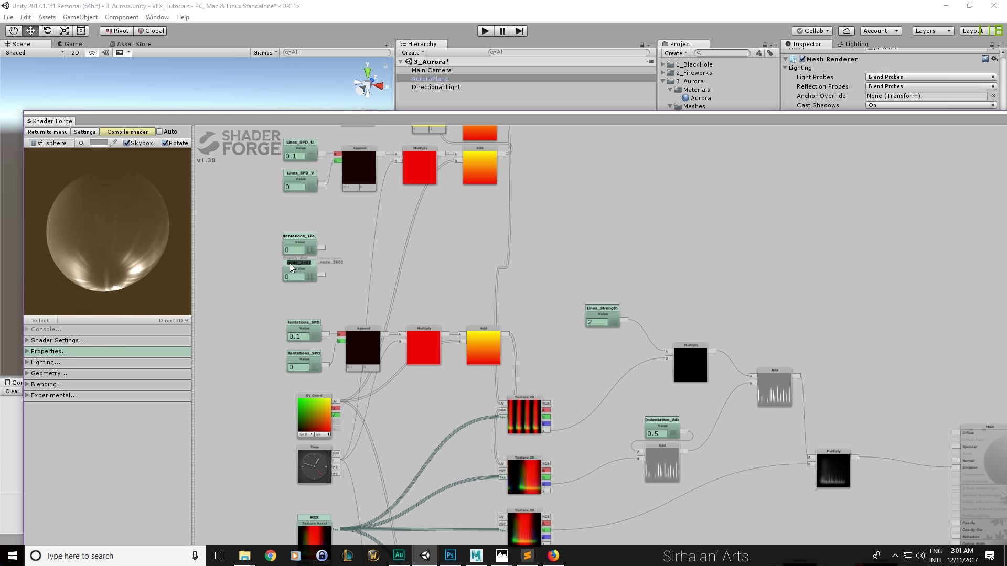
{"action": "type", "text": "Indentations_Tile_"}
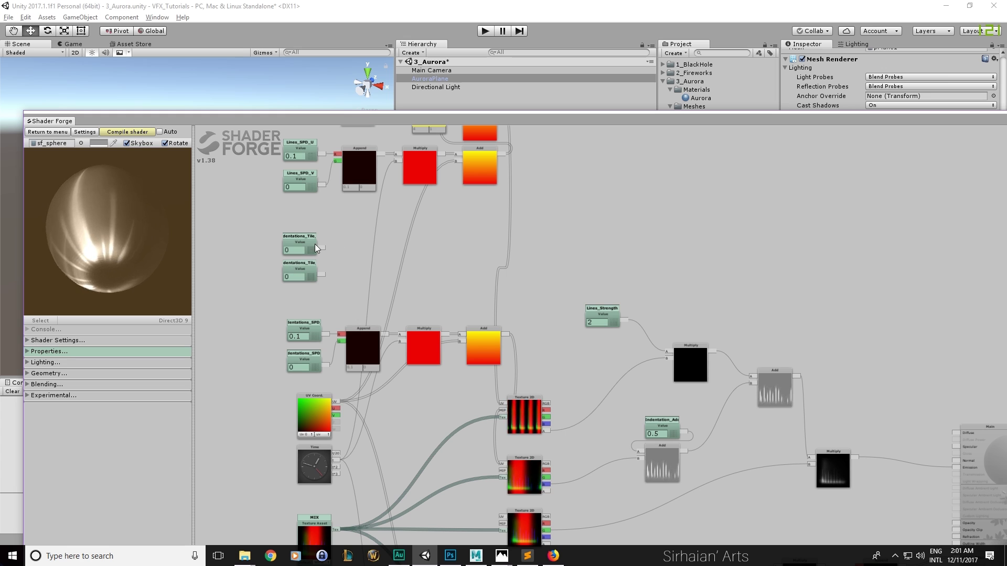
Set the indentations tiling values to 3 for U and 1 for V
{"action": "left_click", "coordinate": [293, 250]}
{"action": "type", "text": "3"}
{"action": "left_click", "coordinate": [286, 276]}
{"action": "type", "text": "1"}
Add an Append node fed by the indentations U and V tiling properties
{"action": "left_click", "coordinate": [334, 281]}
{"action": "key", "text": "a"}
{"action": "scroll", "coordinate": [383, 287], "scroll_direction": "down", "scroll_amount": 2}
{"action": "left_click", "coordinate": [366, 260]}
{"action": "left_click_drag", "start_coordinate": [323, 247], "coordinate": [344, 256]}
Multiply the indentations tile Append by the indentations speed Add and feed the result into the indentations Texture 2D
{"action": "middle_click_drag", "start_coordinate": [449, 229], "coordinate": [471, 287]}
{"action": "key", "text": "m"}
{"action": "left_click", "coordinate": [468, 313]}
{"action": "left_click_drag", "start_coordinate": [468, 313], "coordinate": [430, 306]}
{"action": "left_click", "coordinate": [495, 286]}
{"action": "left_click_drag", "start_coordinate": [531, 391], "coordinate": [528, 455]}
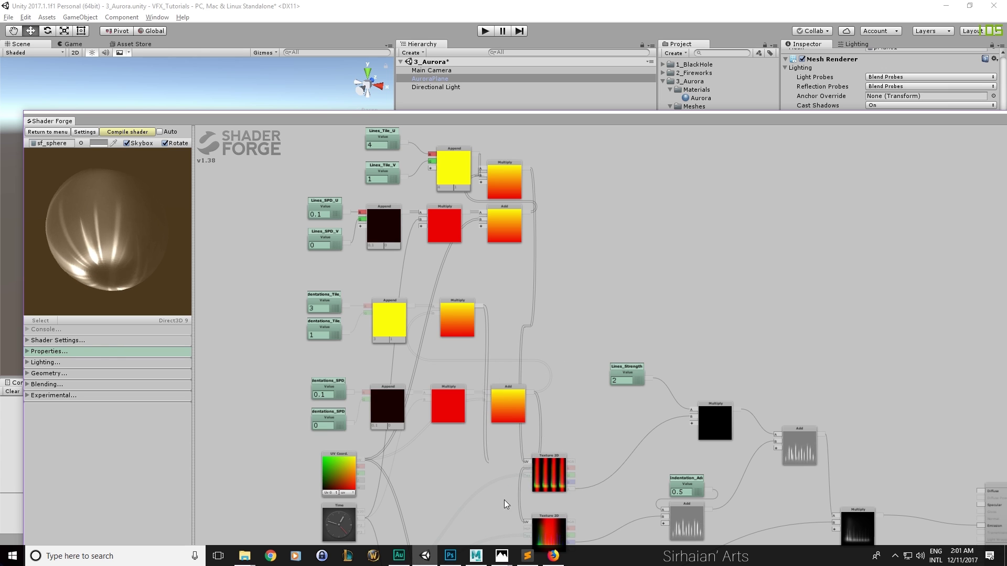
Create a Value property named VO_Tile_U near the vertex offset Texture 2D
{"action": "left_click_drag", "start_coordinate": [552, 416], "coordinate": [568, 313], "text": "alt"}
{"action": "middle_click_drag", "start_coordinate": [568, 312], "coordinate": [563, 231]}
{"action": "middle_click_drag", "start_coordinate": [604, 449], "coordinate": [597, 256]}
{"action": "middle_click_drag", "start_coordinate": [598, 300], "coordinate": [586, 313]}
{"action": "left_click_drag", "start_coordinate": [586, 312], "coordinate": [574, 350], "text": "alt"}
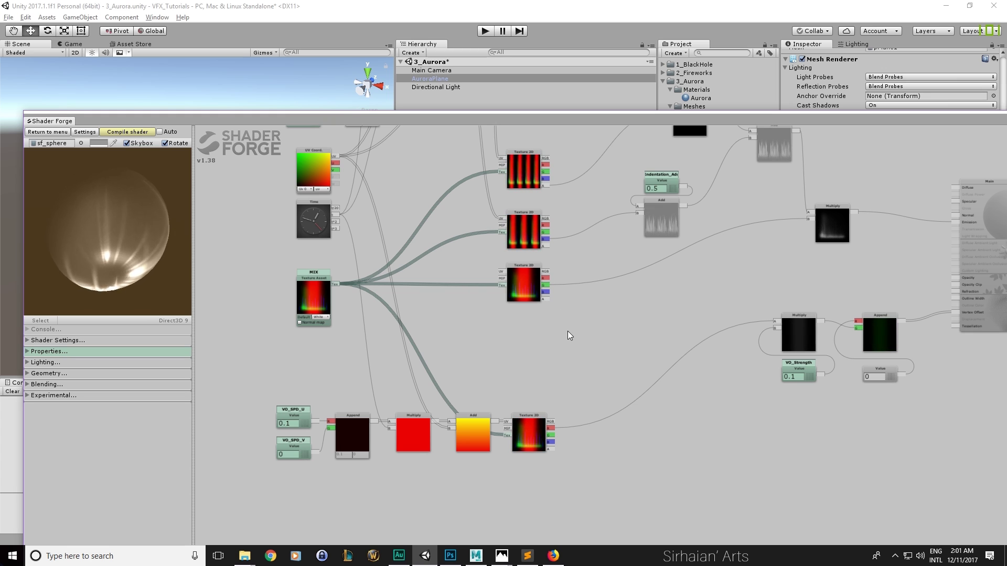
{"action": "middle_click_drag", "start_coordinate": [426, 397], "coordinate": [430, 396]}
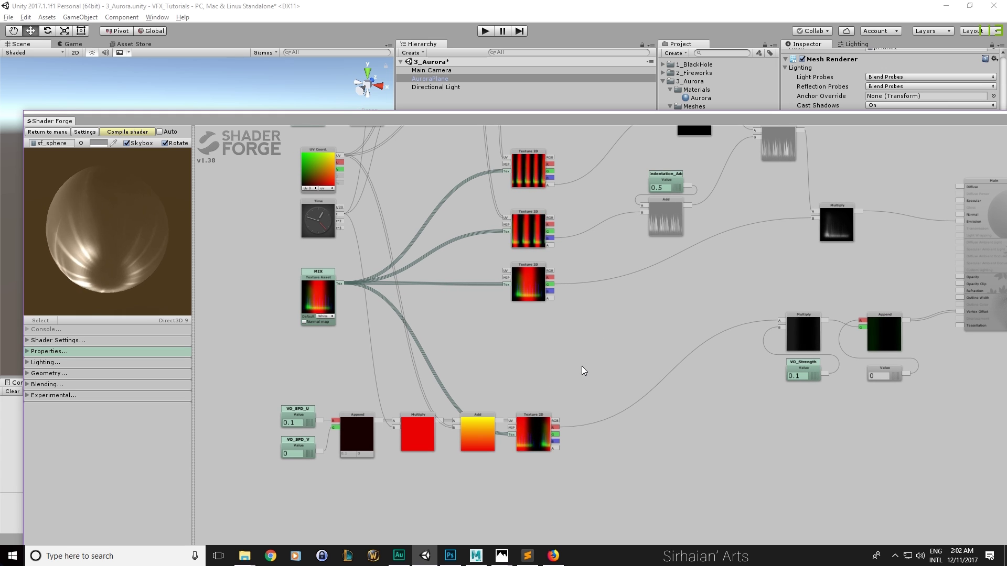
{"action": "middle_click_drag", "start_coordinate": [596, 503], "coordinate": [597, 457]}
{"action": "right_click", "coordinate": [633, 460]}
{"action": "left_click", "coordinate": [646, 389]}
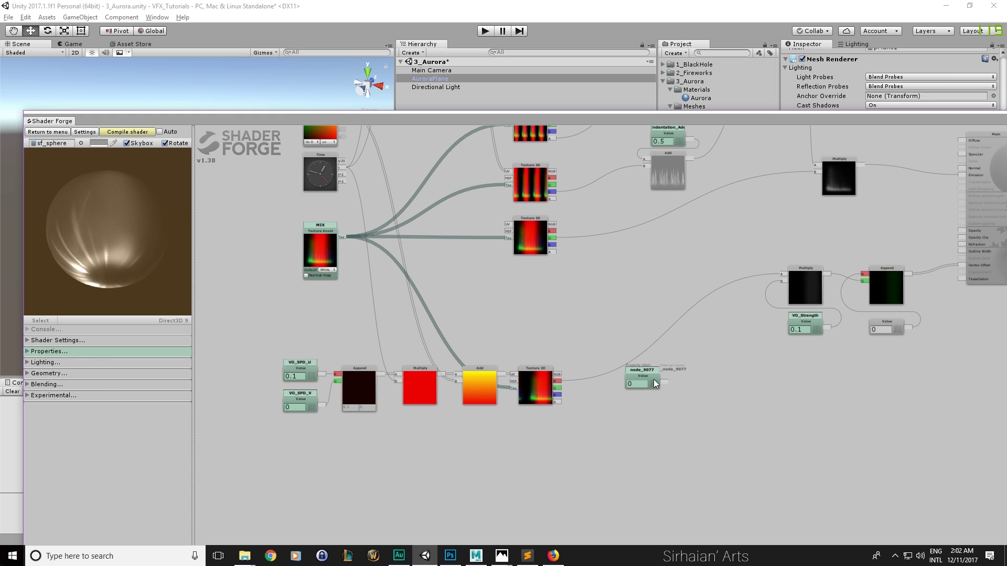
{"action": "left_click", "coordinate": [650, 372]}
{"action": "type", "text": "VO_Tile_U"}
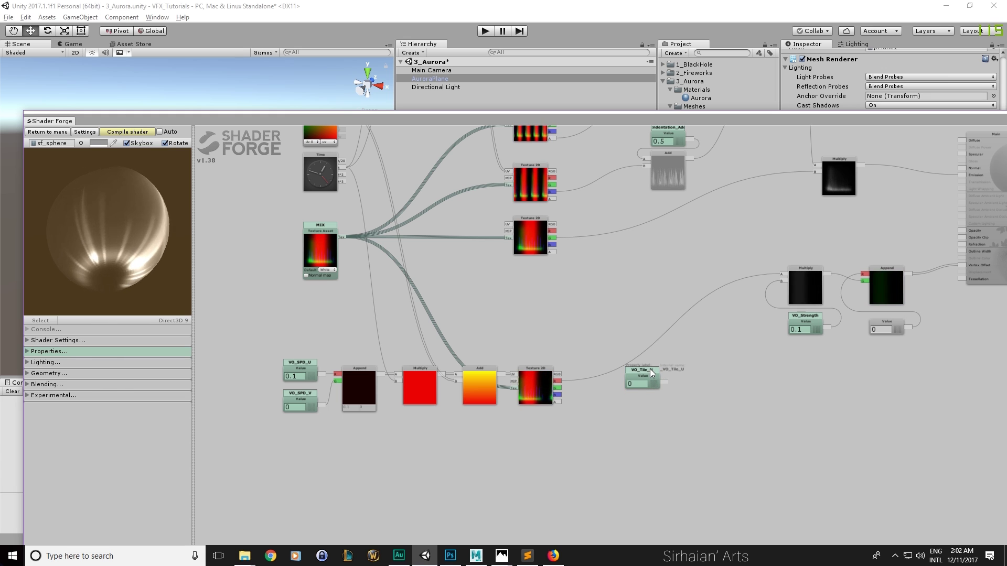
Create a Value property named VO_Tile_V and place both VO tile properties below the VO speed nodes
{"action": "right_click", "coordinate": [705, 452]}
{"action": "left_click", "coordinate": [707, 373]}
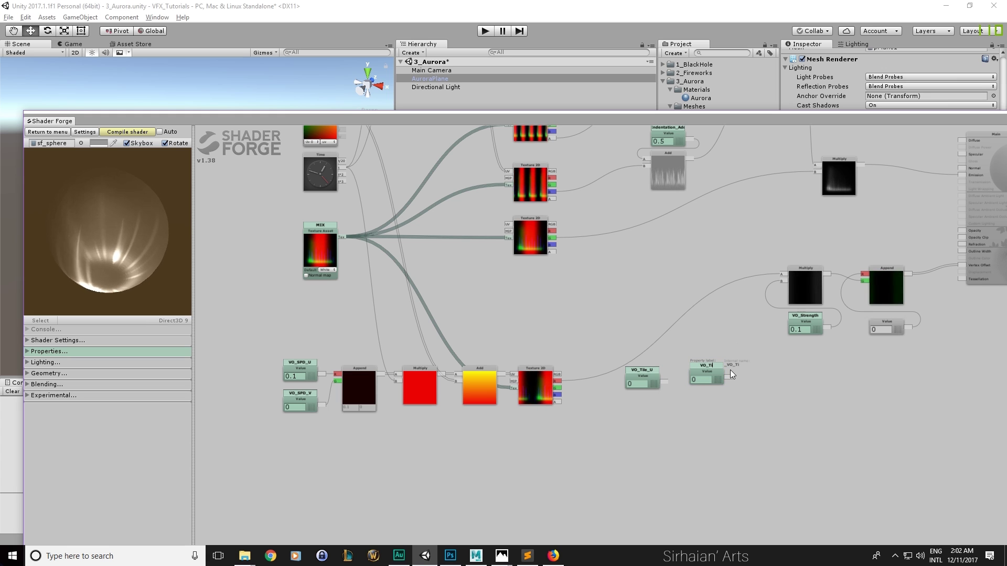
{"action": "key", "text": "Return"}
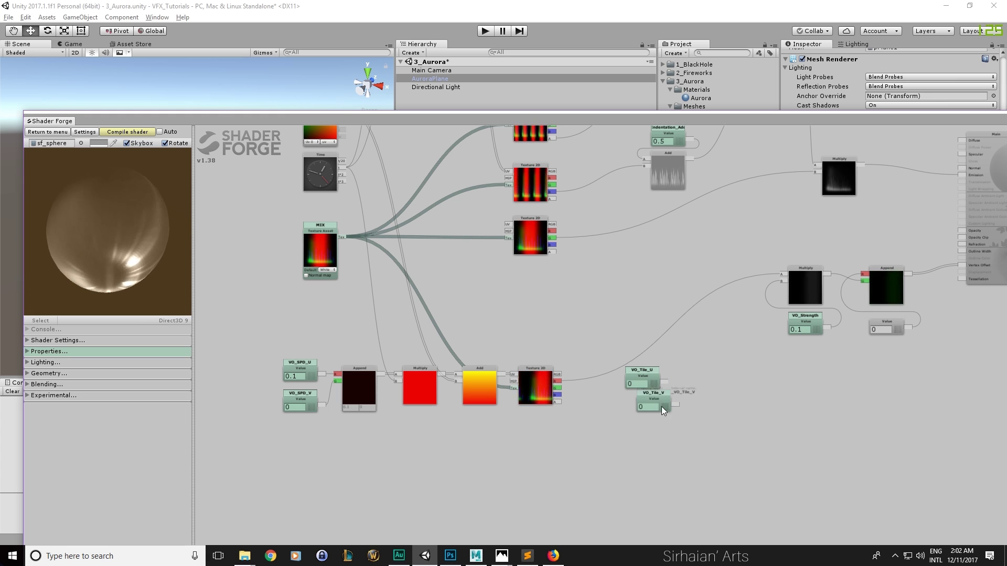
{"action": "left_click_drag", "start_coordinate": [653, 405], "coordinate": [434, 474]}
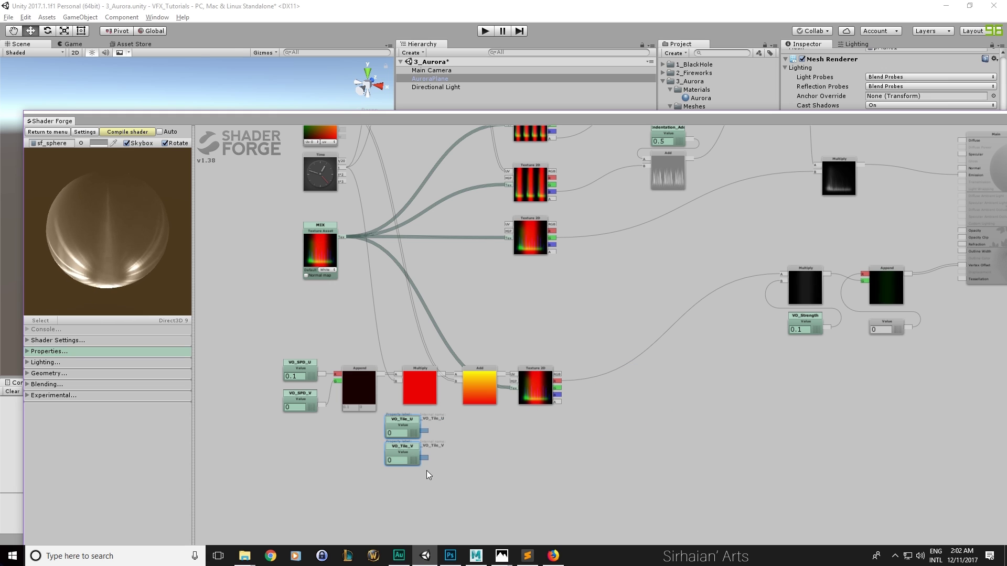
Add an Append node fed by VO_Tile_U and VO_Tile_V
{"action": "left_click", "coordinate": [568, 490]}
{"action": "key", "text": "q"}
{"action": "left_click_drag", "start_coordinate": [571, 503], "coordinate": [443, 463]}
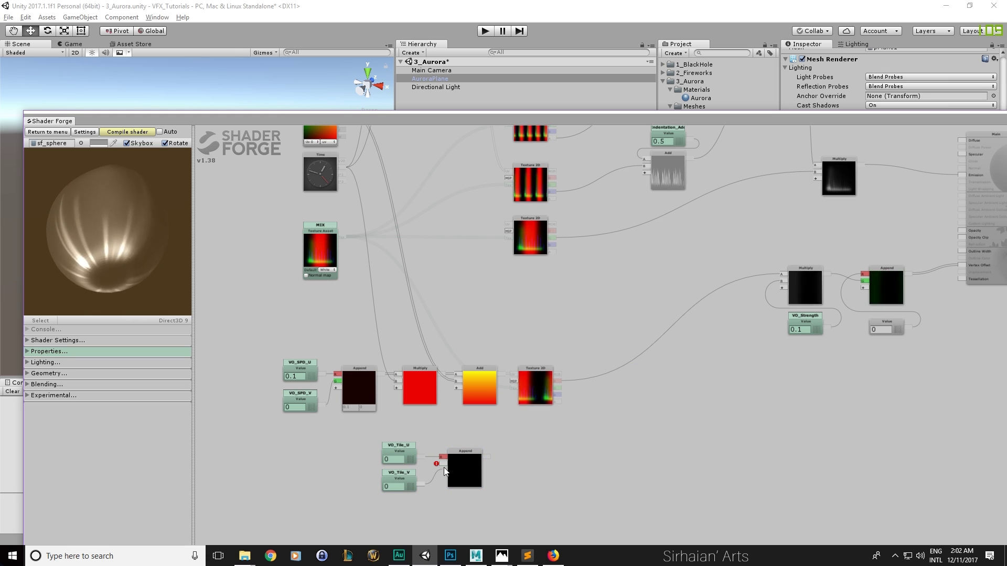
Multiply the VO tile Append by the VO speed Add and feed the result into the vertex offset Texture 2D, placed beside it
{"action": "right_click", "coordinate": [608, 494]}
{"action": "left_click", "coordinate": [611, 482]}
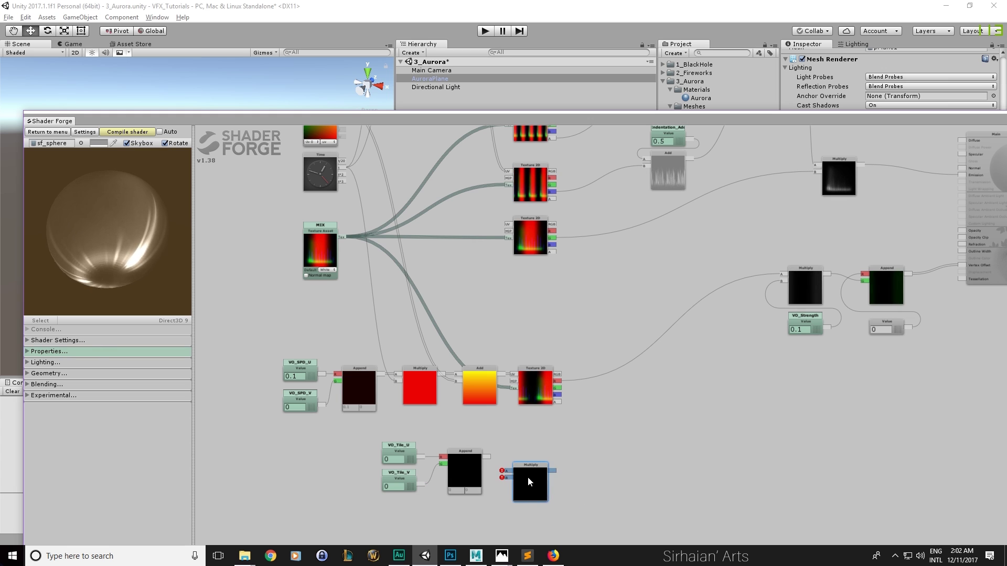
{"action": "left_click_drag", "start_coordinate": [532, 481], "coordinate": [527, 470]}
{"action": "left_click_drag", "start_coordinate": [504, 376], "coordinate": [500, 464]}
{"action": "left_click_drag", "start_coordinate": [550, 395], "coordinate": [596, 397]}
{"action": "left_click_drag", "start_coordinate": [546, 457], "coordinate": [577, 484]}
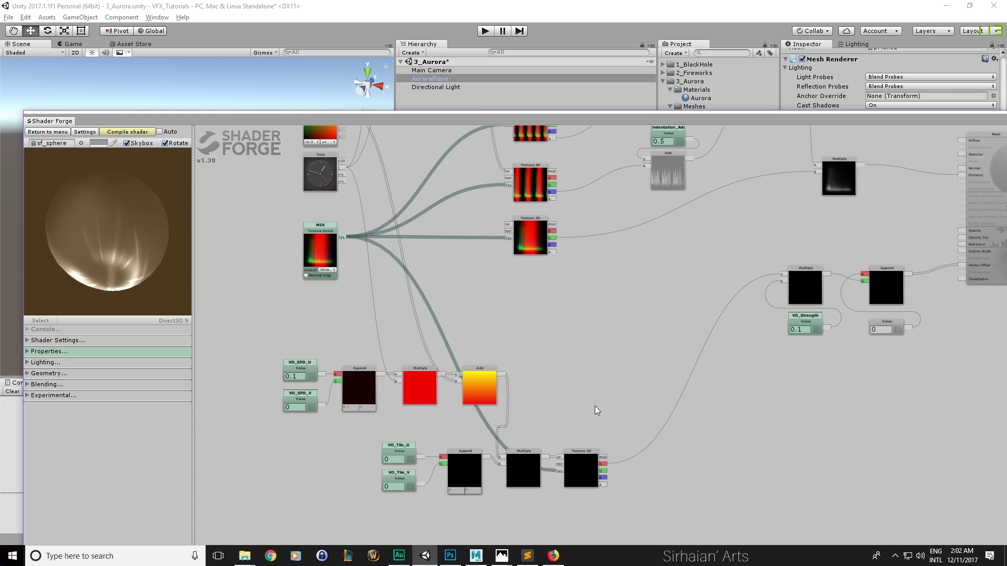
Compile the shader with the new tiling nodes
{"action": "left_click", "coordinate": [152, 133]}
{"action": "middle_click_drag", "start_coordinate": [424, 247], "coordinate": [470, 499]}
{"action": "middle_click_drag", "start_coordinate": [577, 253], "coordinate": [520, 357]}
{"action": "scroll", "coordinate": [538, 308], "scroll_direction": "down", "scroll_amount": 3}
{"action": "scroll", "coordinate": [538, 307], "scroll_direction": "down", "scroll_amount": 5}
{"action": "middle_click_drag", "start_coordinate": [578, 307], "coordinate": [586, 245]}
{"action": "scroll", "coordinate": [556, 257], "scroll_direction": "up", "scroll_amount": 1}
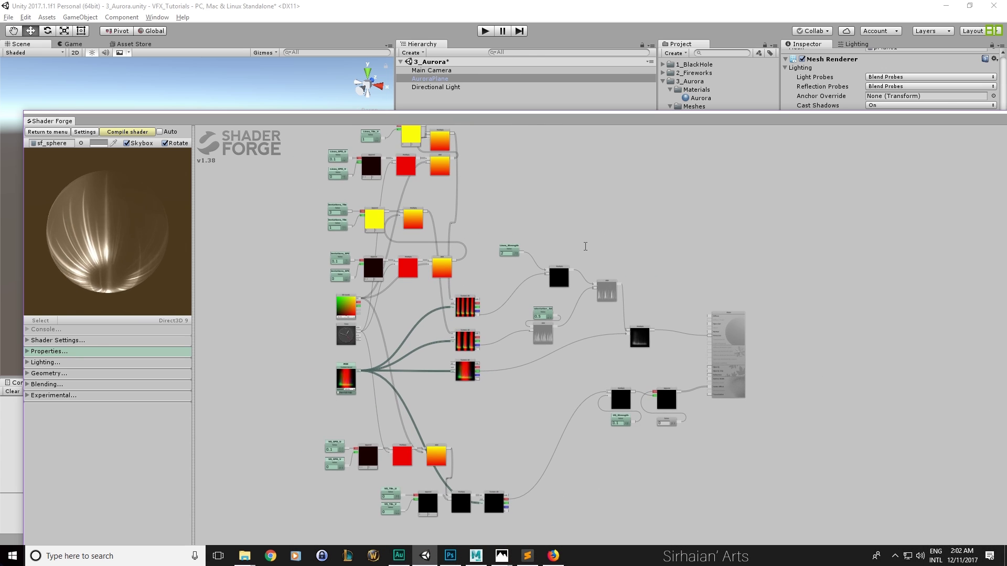
{"action": "scroll", "coordinate": [540, 360], "scroll_direction": "up", "scroll_amount": 6}
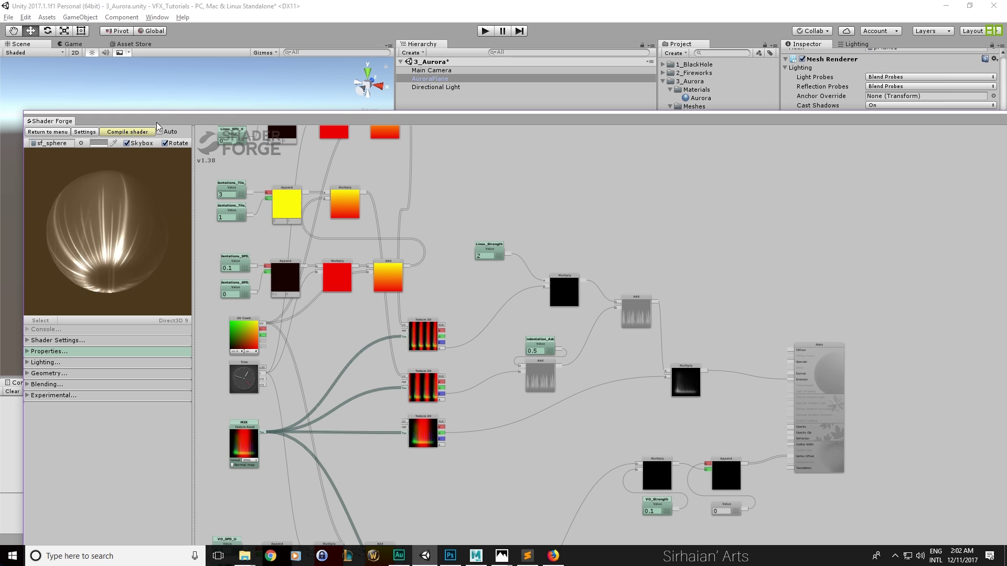
Move the Shader Forge window out of the way and set VO_Tile_U to 1.5 and VO_Tile_V to 1 on the Aurora material
{"action": "left_click_drag", "start_coordinate": [180, 126], "coordinate": [208, 378]}
{"action": "left_click_drag", "start_coordinate": [288, 278], "coordinate": [215, 314], "text": "alt"}
{"action": "middle_click_drag", "start_coordinate": [215, 314], "coordinate": [225, 244]}
{"action": "left_click_drag", "start_coordinate": [823, 377], "coordinate": [573, 366]}
{"action": "left_click", "coordinate": [796, 360]}
{"action": "scroll", "coordinate": [812, 396], "scroll_direction": "down", "scroll_amount": 2}
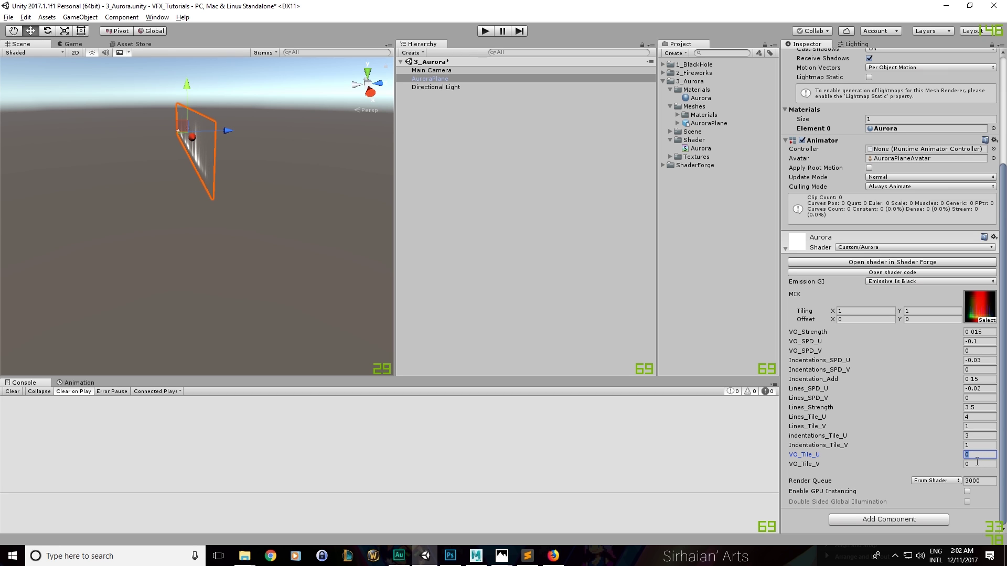
{"action": "type", "text": "2"}
{"action": "key", "text": "BackSpace"}
{"action": "type", "text": "1.5"}
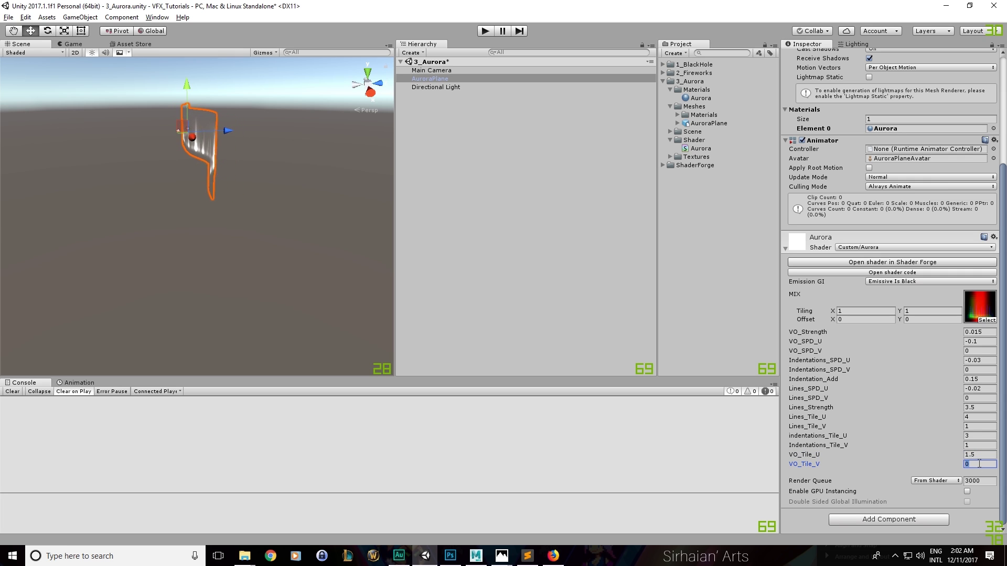
{"action": "left_click_drag", "start_coordinate": [346, 273], "coordinate": [338, 210], "text": "alt"}
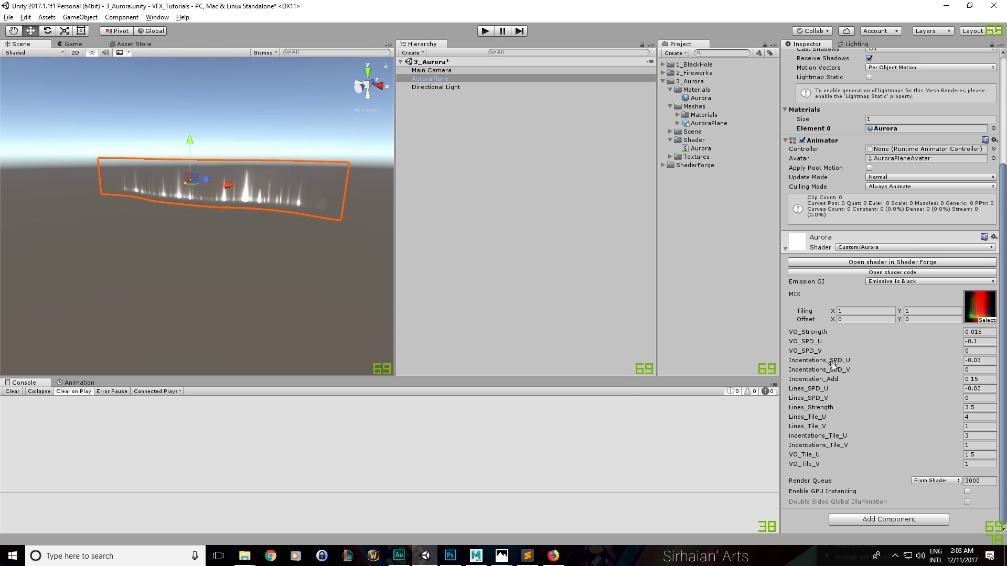
Set Lines_Tile_U to 5 on the Aurora material
{"action": "left_click_drag", "start_coordinate": [814, 418], "coordinate": [835, 418]}
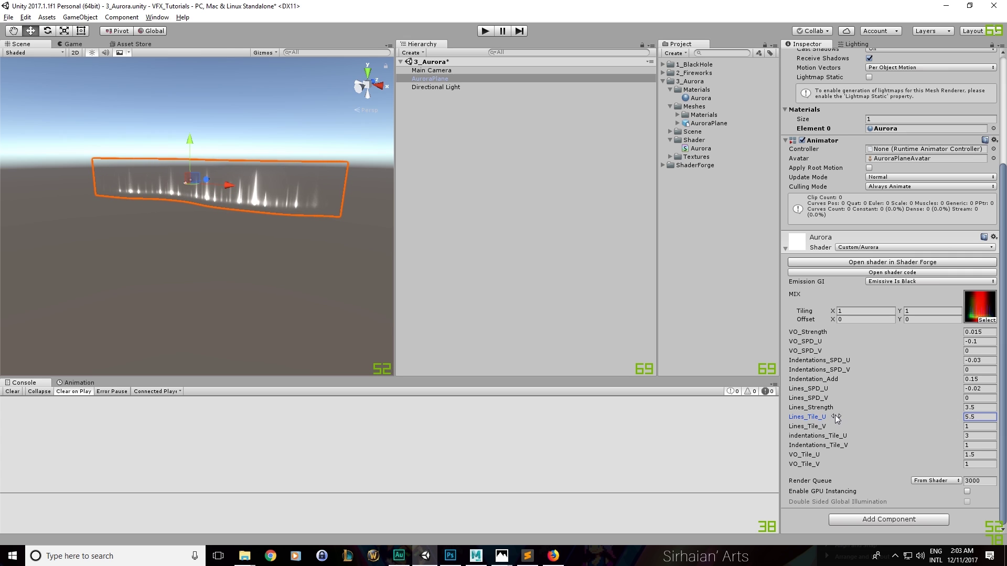
{"action": "left_click", "coordinate": [971, 417]}
{"action": "type", "text": "5"}
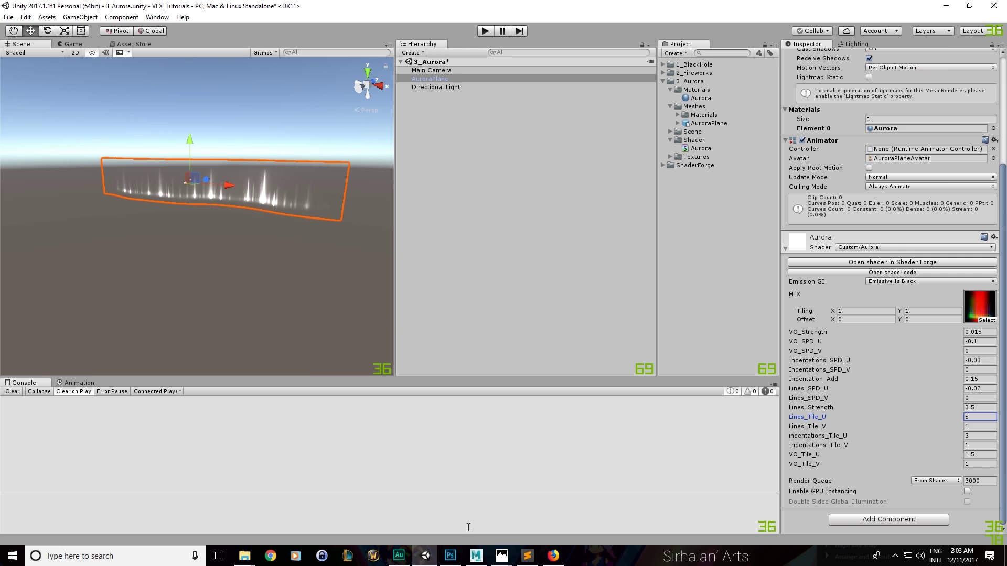
Switch to Photoshop and delete the merged glow layer above the streak layers in the Untitled-4 document
{"action": "left_click", "coordinate": [450, 556]}
{"action": "left_click", "coordinate": [847, 247]}
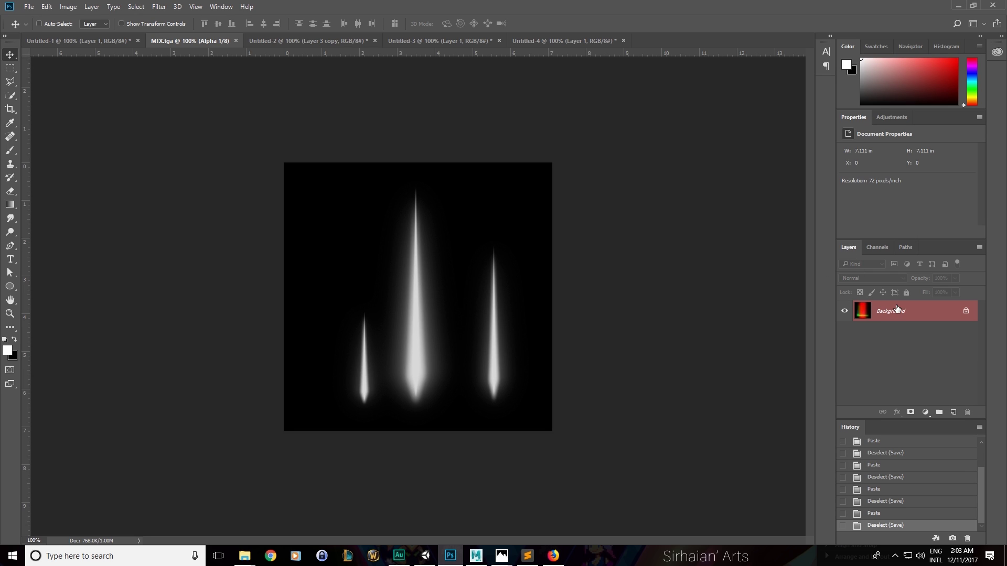
{"action": "left_click", "coordinate": [522, 42]}
{"action": "left_click", "coordinate": [904, 331]}
{"action": "left_click", "coordinate": [899, 312]}
{"action": "key", "text": "Delete"}
Narrow the tall streak on Layer 1 copy 2 symmetrically to about 42% of its width
{"action": "left_click", "coordinate": [843, 312]}
{"action": "left_click", "coordinate": [843, 312]}
{"action": "left_click", "coordinate": [845, 354]}
{"action": "left_click", "coordinate": [844, 354]}
{"action": "left_click", "coordinate": [879, 354]}
{"action": "key", "text": "ctrl+t"}
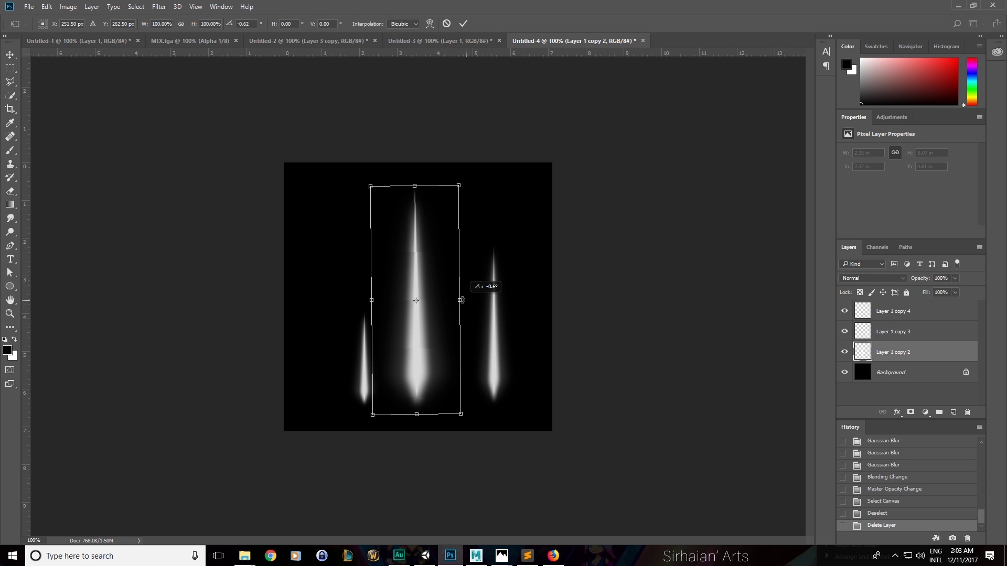
{"action": "left_click_drag", "start_coordinate": [459, 300], "coordinate": [438, 295], "text": "alt"}
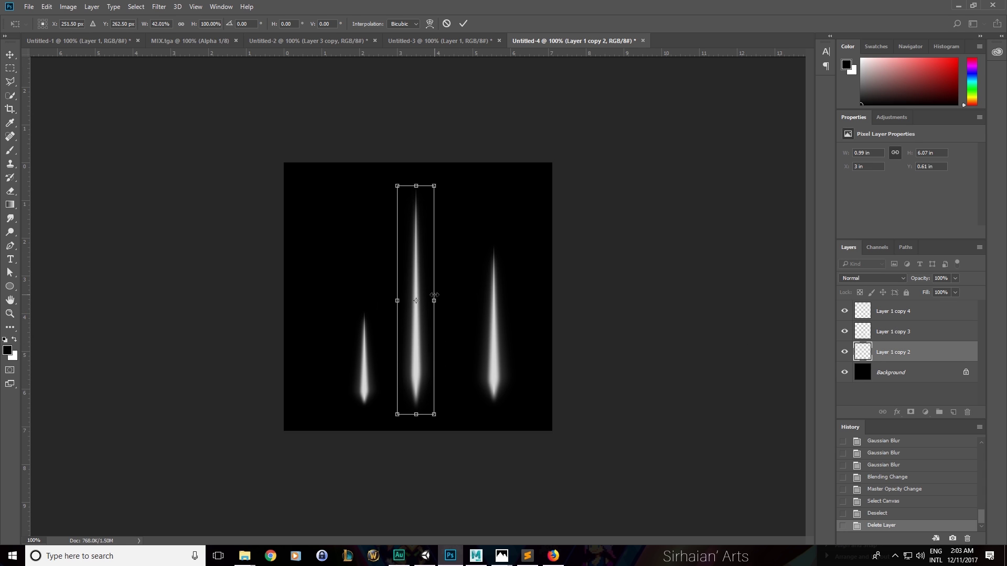
{"action": "key", "text": "Return"}
Narrow the streak on Layer 1 copy 3 symmetrically and nudge Layer 1 copy 4
{"action": "left_click", "coordinate": [891, 331]}
{"action": "key", "text": "ctrl+t"}
{"action": "left_click_drag", "start_coordinate": [516, 323], "coordinate": [507, 317], "text": "alt"}
{"action": "key", "text": "Return"}
{"action": "left_click", "coordinate": [896, 314]}
{"action": "left_click_drag", "start_coordinate": [547, 367], "coordinate": [532, 365]}
Paste a merged copy of the streaks as a new layer, apply Gaussian Blur twice and change its blending mode for a glow
{"action": "key", "text": "ctrl+a"}
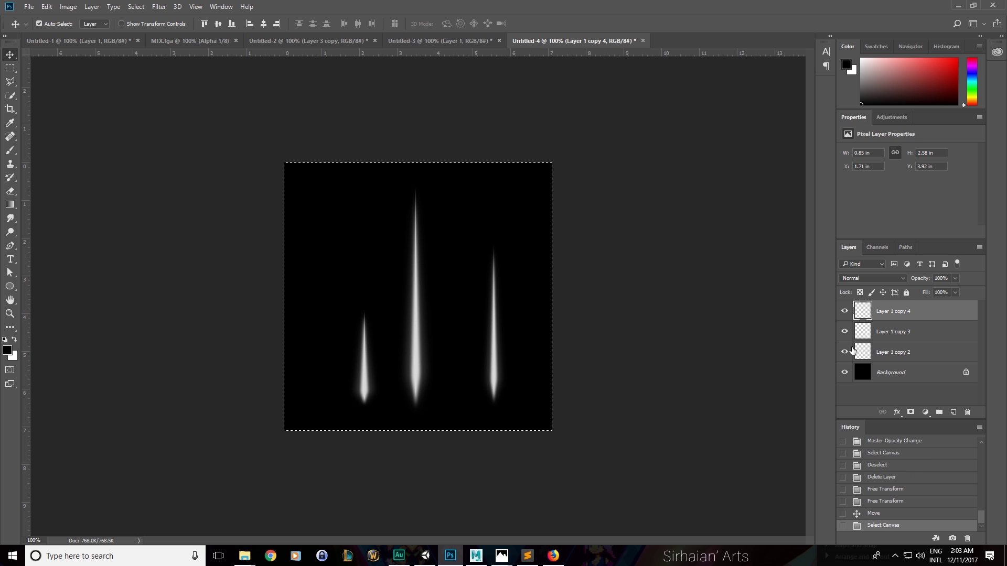
{"action": "key", "text": "ctrl+shift+c"}
{"action": "key", "text": "ctrl+v"}
{"action": "key", "text": "ctrl+f"}
{"action": "key", "text": "ctrl+f"}
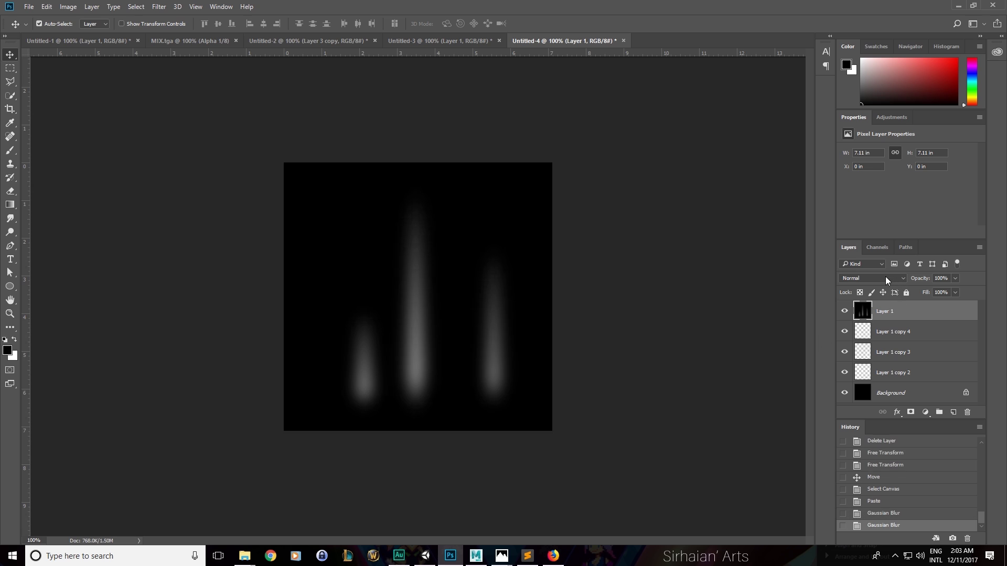
{"action": "left_click", "coordinate": [886, 278]}
{"action": "left_click", "coordinate": [843, 347]}
Copy the merged streaks into the Alpha 1 channel of MIX.tga and save the file
{"action": "key", "text": "ctrl+a"}
{"action": "key", "text": "ctrl+d"}
{"action": "left_click", "coordinate": [205, 41]}
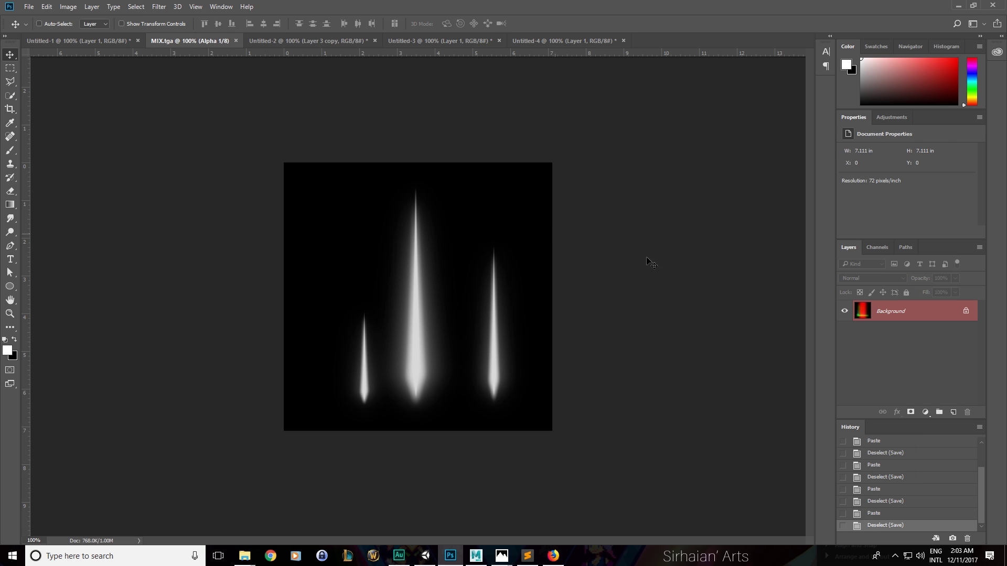
{"action": "left_click", "coordinate": [875, 248]}
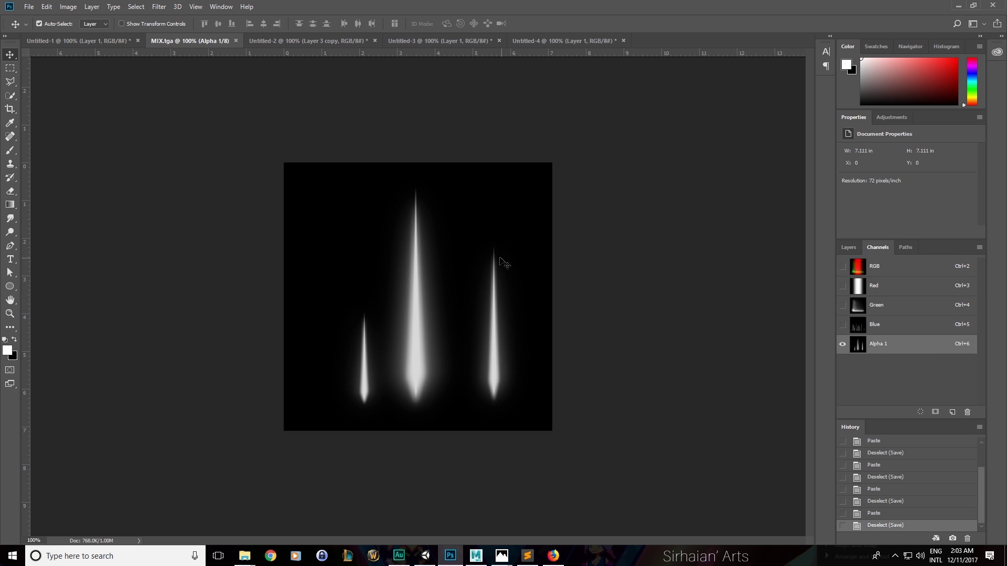
{"action": "key", "text": "ctrl+v"}
{"action": "key", "text": "ctrl+d"}
{"action": "key", "text": "ctrl+s"}
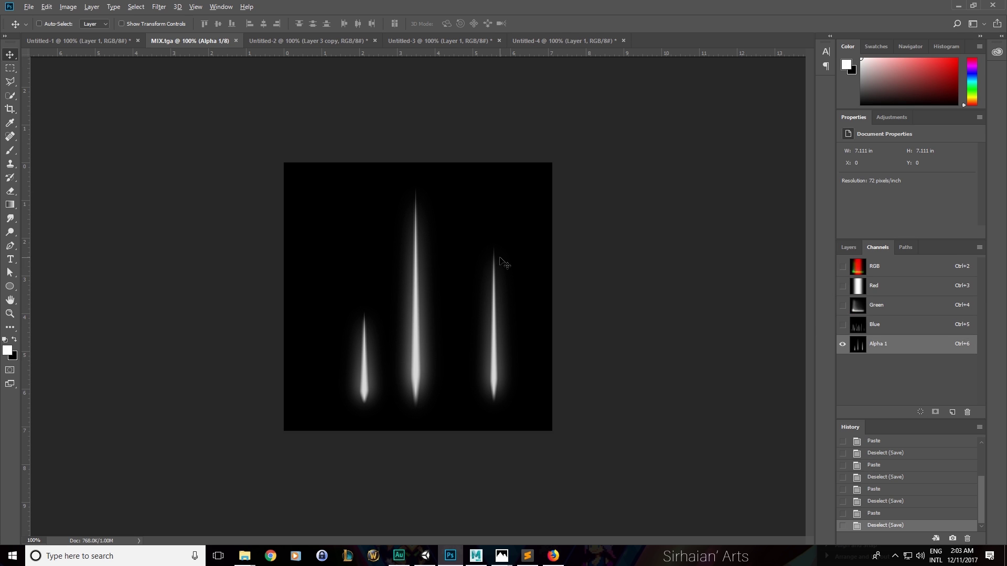
Switch back to Unity, set Indentation_Add to 0.81 on the Aurora material, and save the scene
{"action": "key", "text": "alt+Tab"}
{"action": "left_click_drag", "start_coordinate": [500, 260], "coordinate": [311, 267], "text": "alt"}
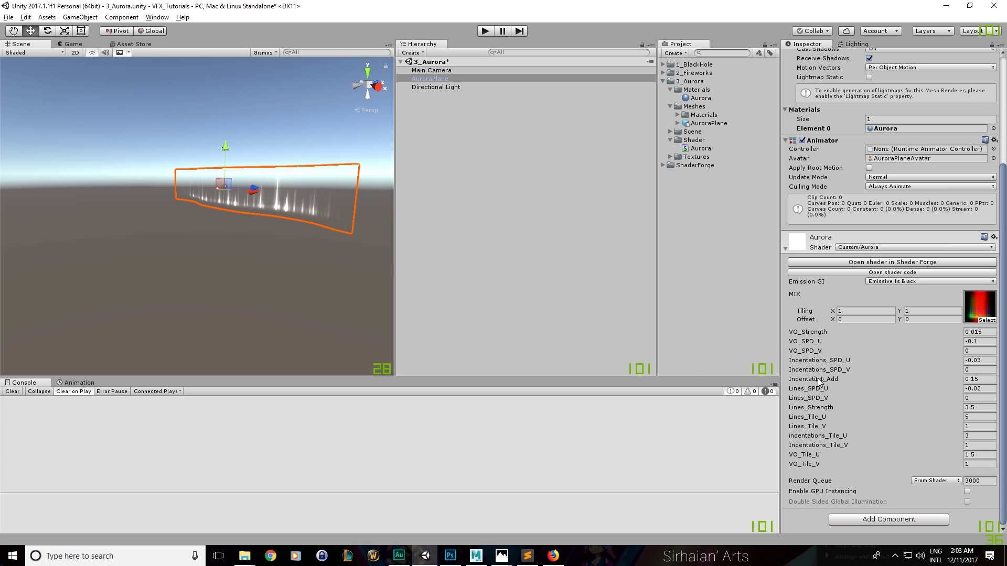
{"action": "left_click_drag", "start_coordinate": [818, 381], "coordinate": [825, 383]}
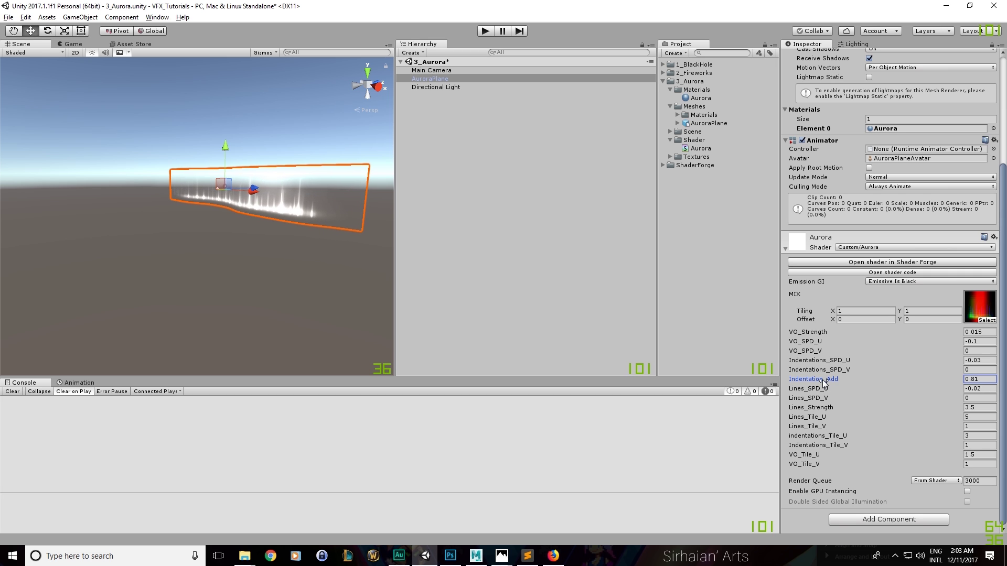
{"action": "left_click_drag", "start_coordinate": [368, 272], "coordinate": [393, 291], "text": "alt"}
{"action": "left_click_drag", "start_coordinate": [563, 300], "coordinate": [432, 34], "text": "alt"}
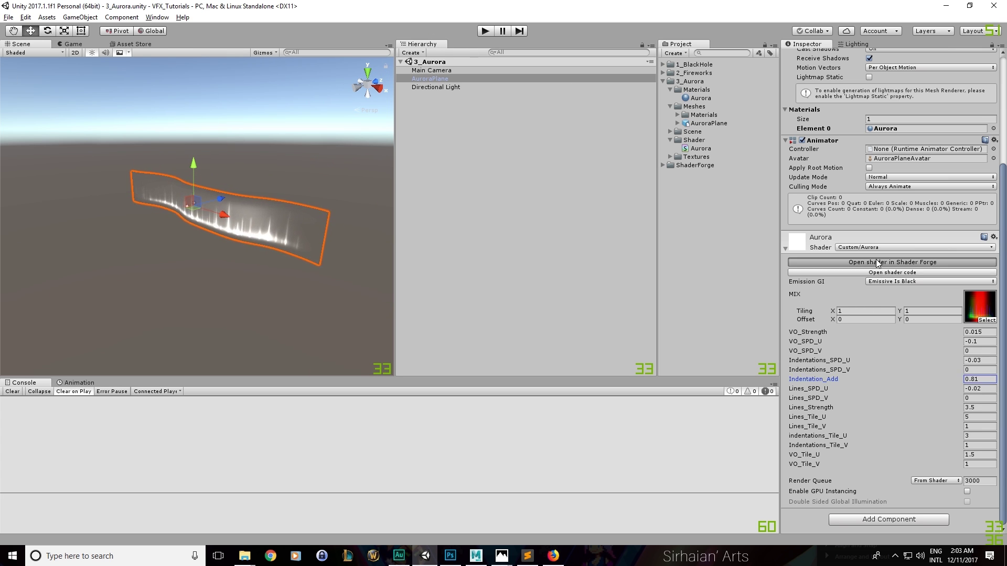
Open the Aurora shader in Shader Forge and add a Lerp node above the Main node
{"action": "left_click", "coordinate": [891, 261]}
{"action": "scroll", "coordinate": [673, 177], "scroll_direction": "down", "scroll_amount": 5}
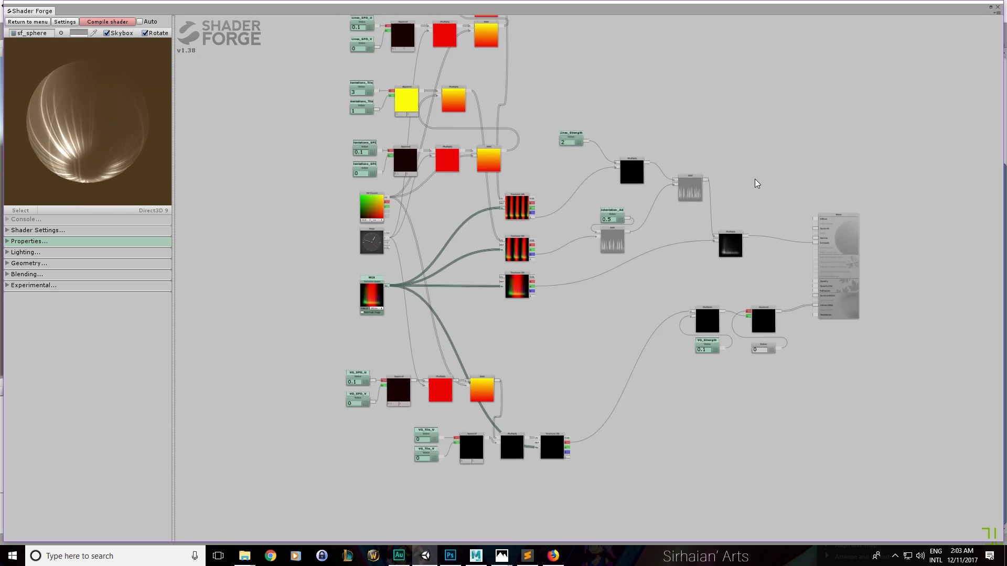
{"action": "scroll", "coordinate": [687, 189], "scroll_direction": "up", "scroll_amount": 2}
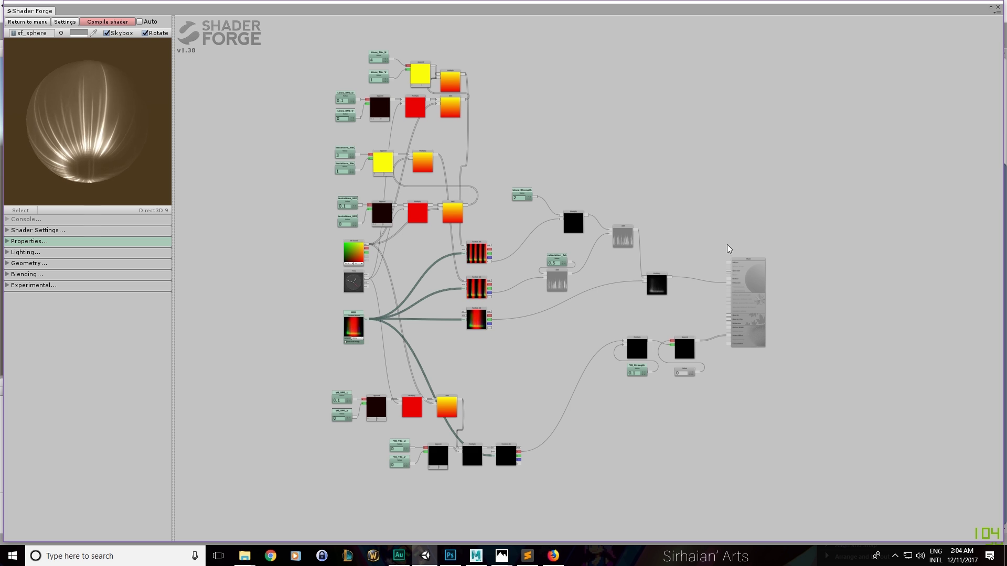
{"action": "scroll", "coordinate": [724, 226], "scroll_direction": "up", "scroll_amount": 3}
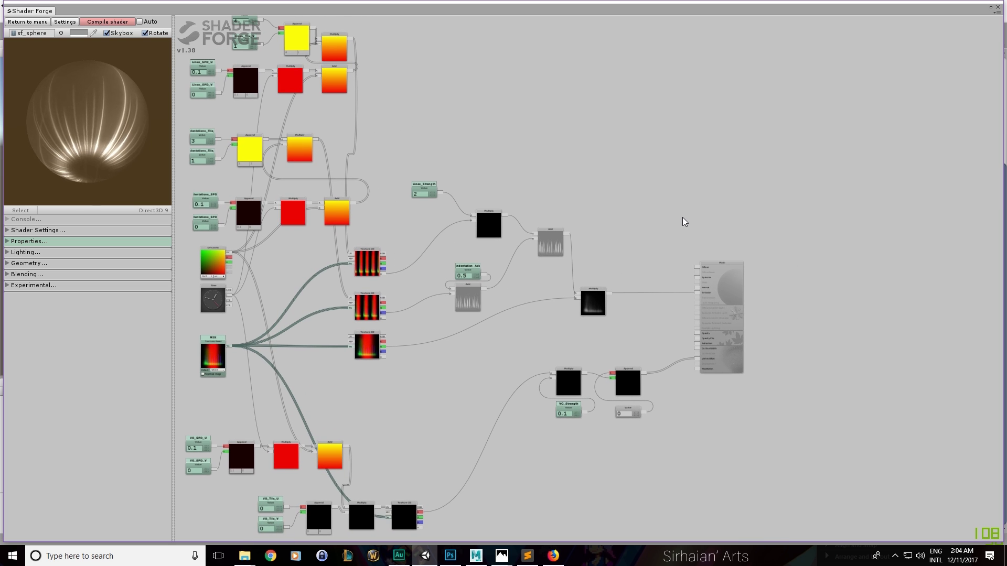
{"action": "scroll", "coordinate": [634, 204], "scroll_direction": "up", "scroll_amount": 2}
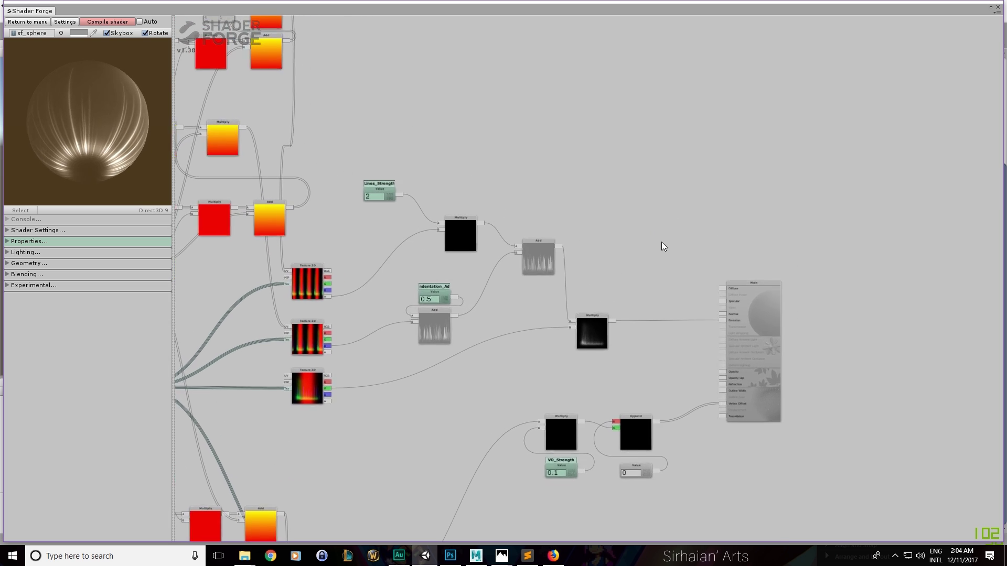
{"action": "scroll", "coordinate": [663, 247], "scroll_direction": "up", "scroll_amount": 3}
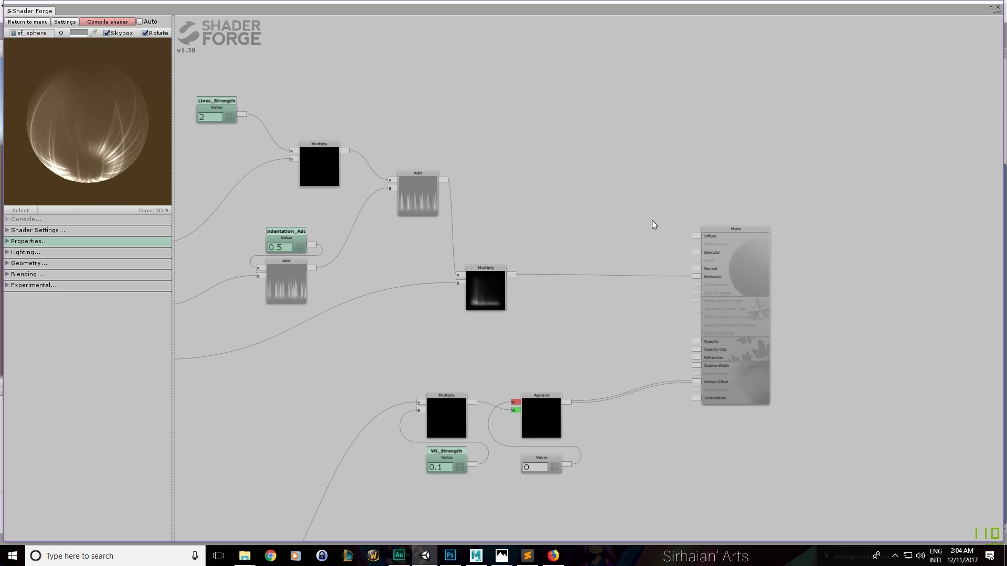
{"action": "middle_click_drag", "start_coordinate": [596, 198], "coordinate": [603, 203]}
{"action": "key", "text": "l"}
{"action": "left_click", "coordinate": [589, 202]}
{"action": "mouse_move", "coordinate": [560, 209]}
{"action": "middle_mouse_down"}
{"action": "mouse_move", "coordinate": [586, 257]}
{"action": "mouse_move", "coordinate": [616, 270]}
{"action": "mouse_move", "coordinate": [590, 292]}
{"action": "middle_mouse_up"}
Add a Slider node named ColorSlider beside the Lerp, with a maximum of 2 and a value of 1
{"action": "right_click", "coordinate": [590, 293]}
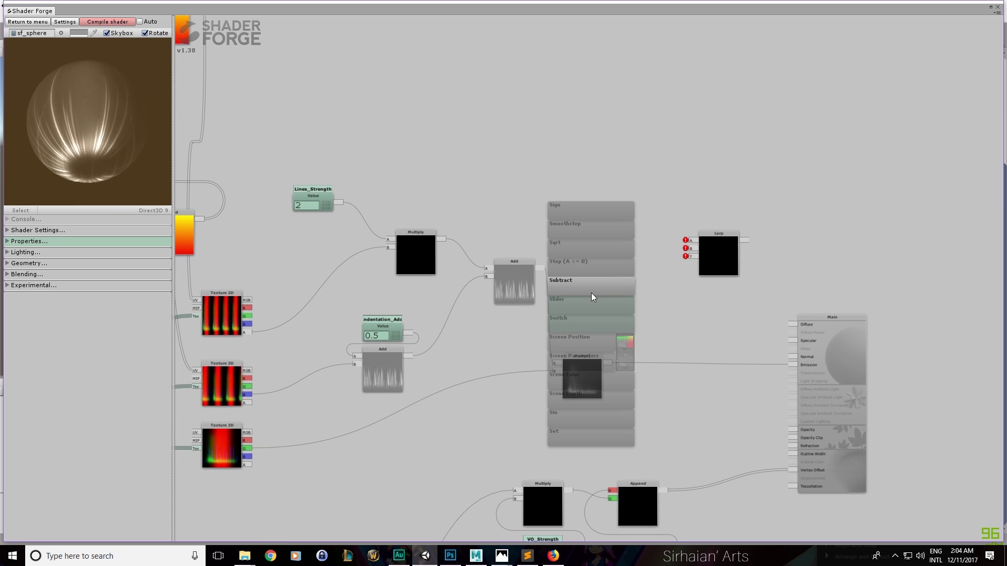
{"action": "left_click", "coordinate": [591, 304]}
{"action": "left_click_drag", "start_coordinate": [609, 304], "coordinate": [571, 221]}
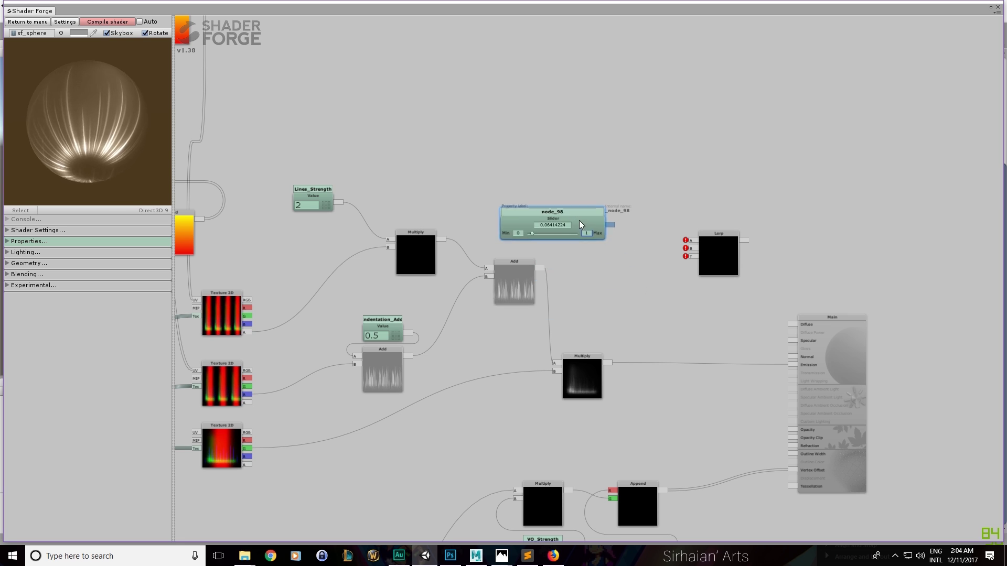
{"action": "left_click", "coordinate": [552, 208]}
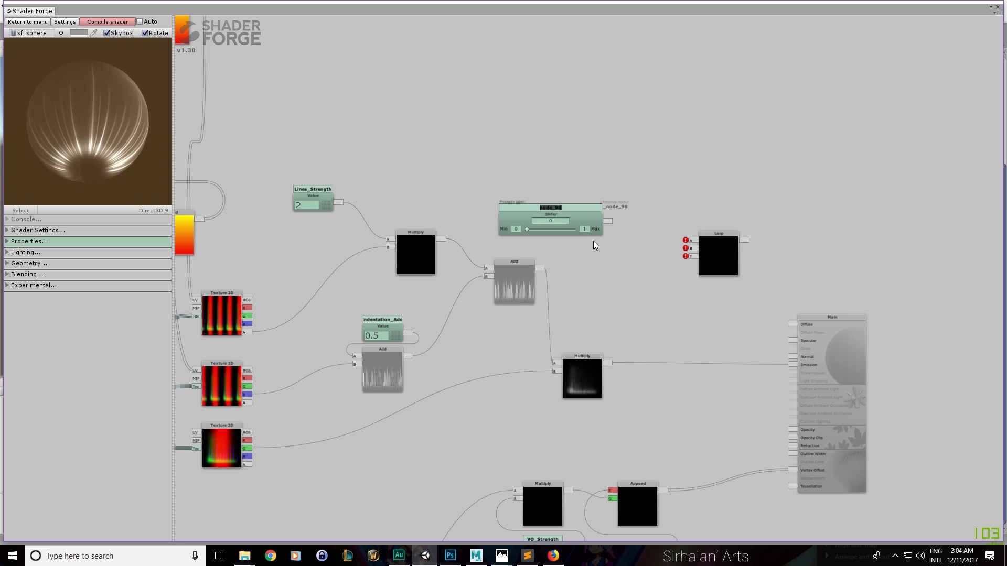
{"action": "type", "text": "Coolor"}
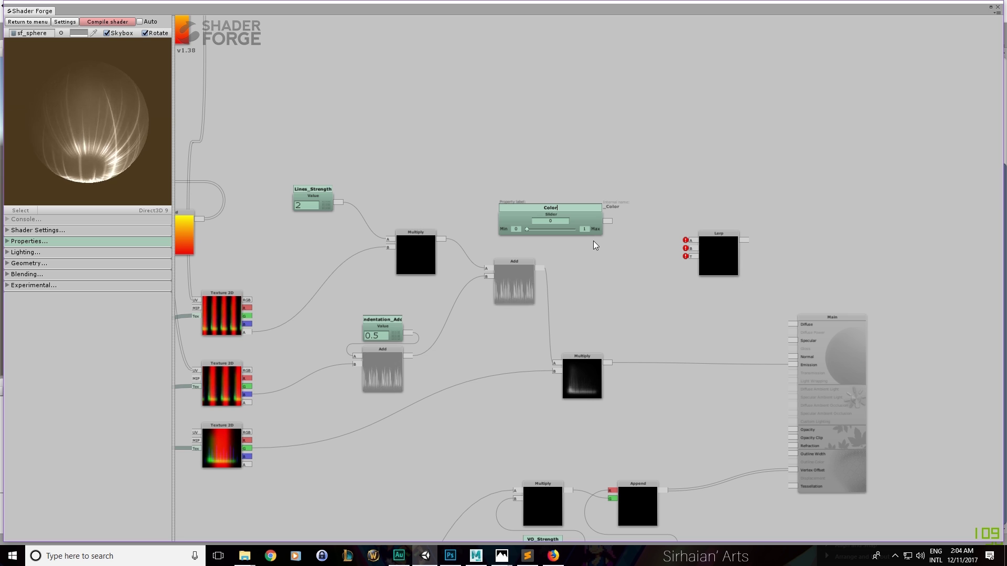
{"action": "type", "text": "Slider"}
{"action": "left_click", "coordinate": [593, 241]}
{"action": "type", "text": "2"}
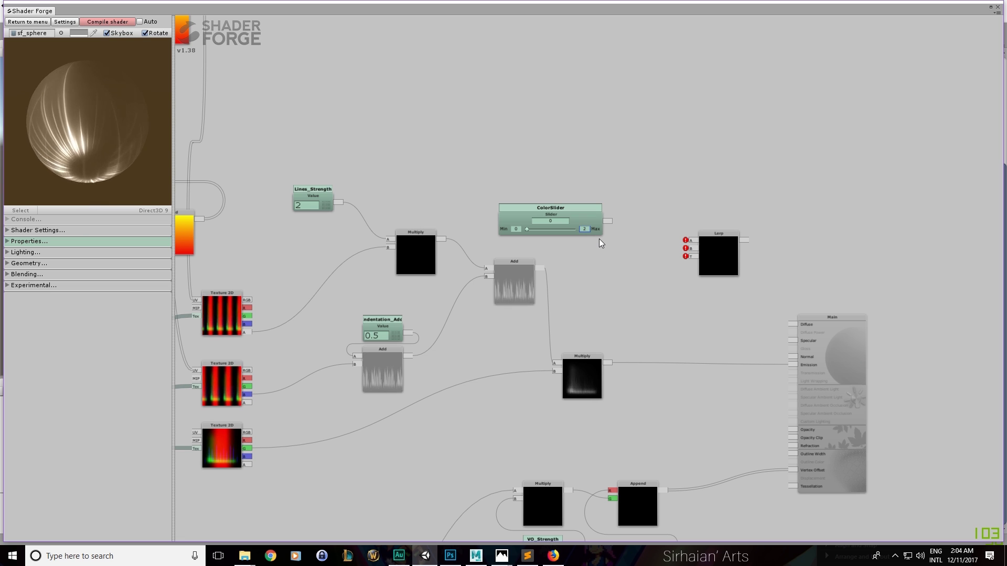
{"action": "left_click", "coordinate": [561, 222]}
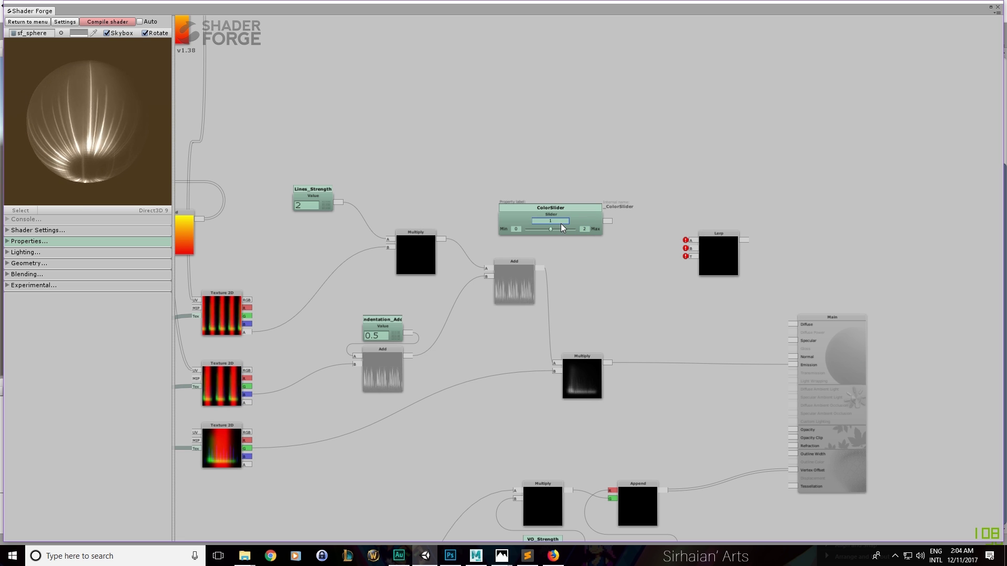
{"action": "left_click_drag", "start_coordinate": [593, 218], "coordinate": [589, 214]}
Add a Multiply node combining ColorSlider with the lines-and-indentation Add output, and connect it to the Lerp's T input
{"action": "left_click_drag", "start_coordinate": [437, 160], "coordinate": [502, 180]}
{"action": "left_click_drag", "start_coordinate": [659, 183], "coordinate": [628, 180]}
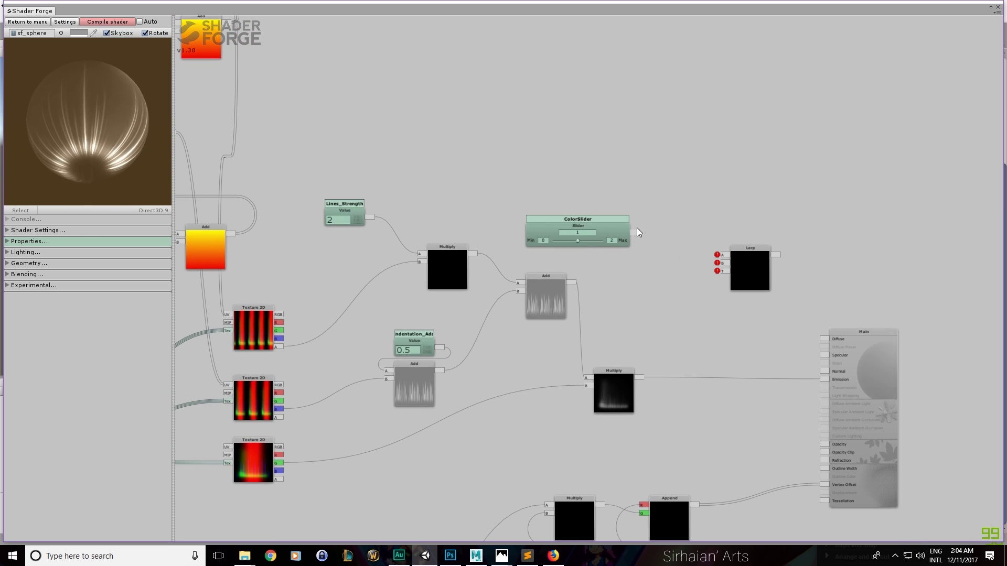
{"action": "left_click", "coordinate": [673, 310]}
{"action": "left_click", "coordinate": [679, 359]}
{"action": "scroll", "coordinate": [604, 317], "scroll_direction": "down", "scroll_amount": 3}
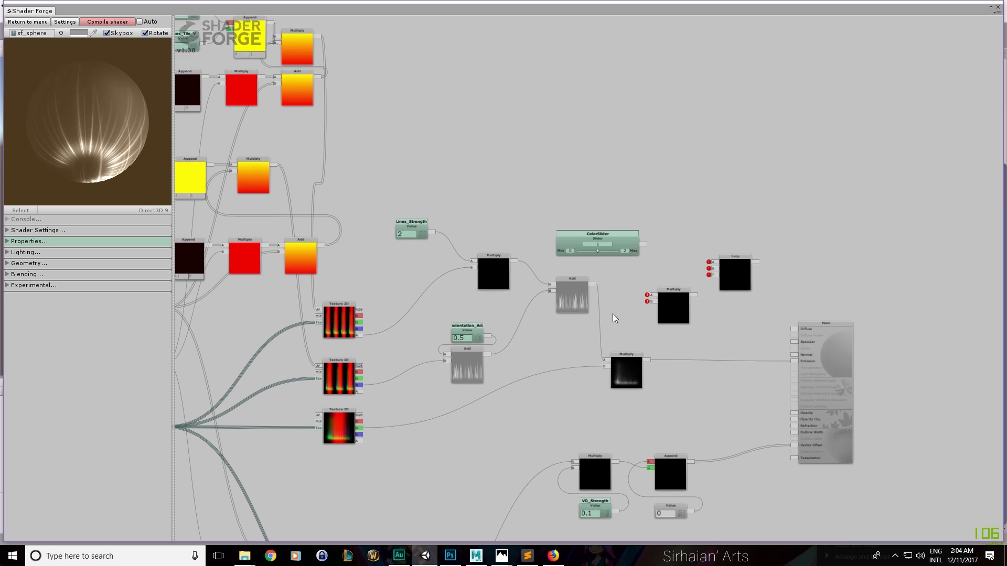
{"action": "left_click_drag", "start_coordinate": [585, 281], "coordinate": [651, 302]}
{"action": "left_click_drag", "start_coordinate": [641, 237], "coordinate": [756, 152]}
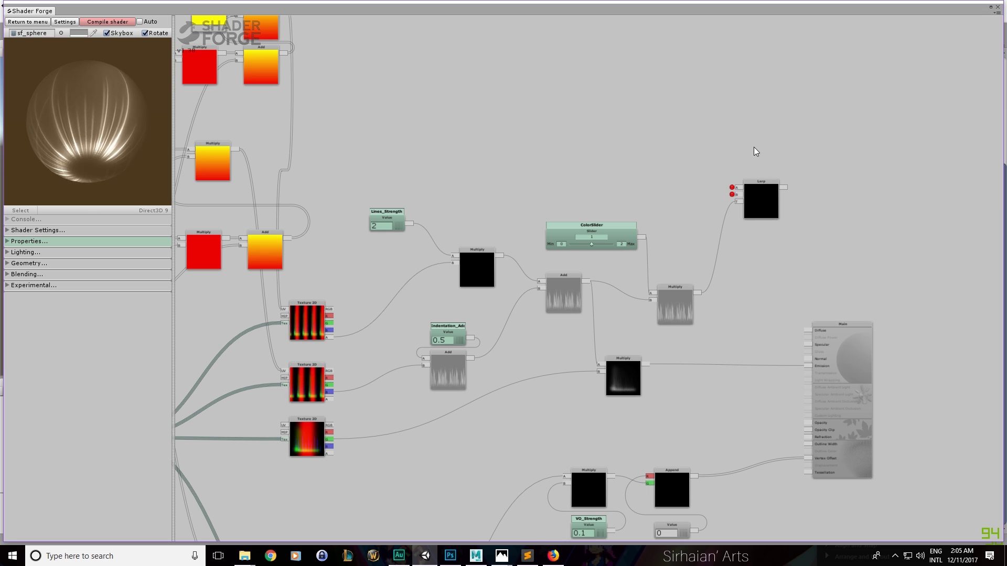
Add a Color node named Color_1, set it to bright light blue, and place it above the Lerp node
{"action": "key", "text": "c"}
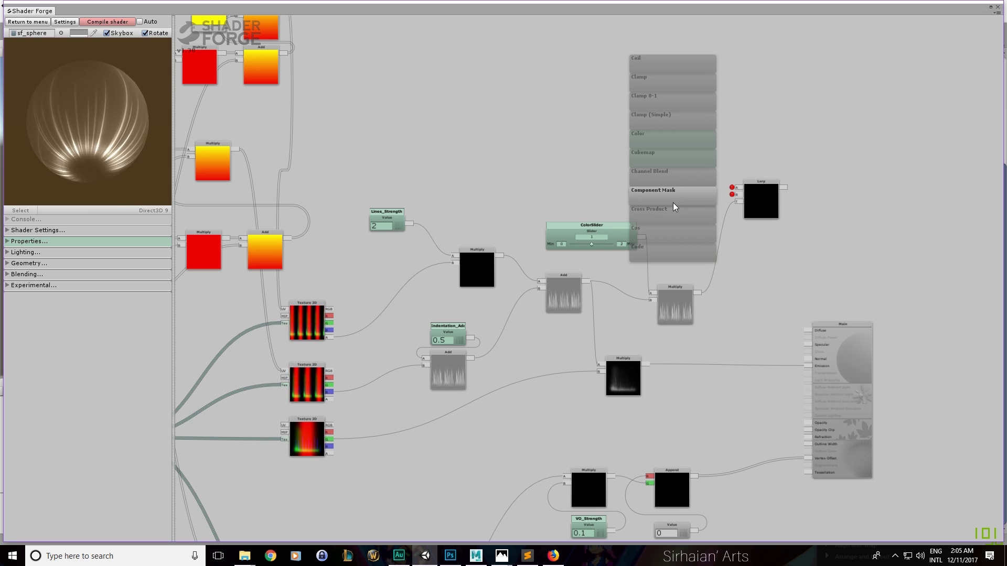
{"action": "left_click", "coordinate": [677, 140]}
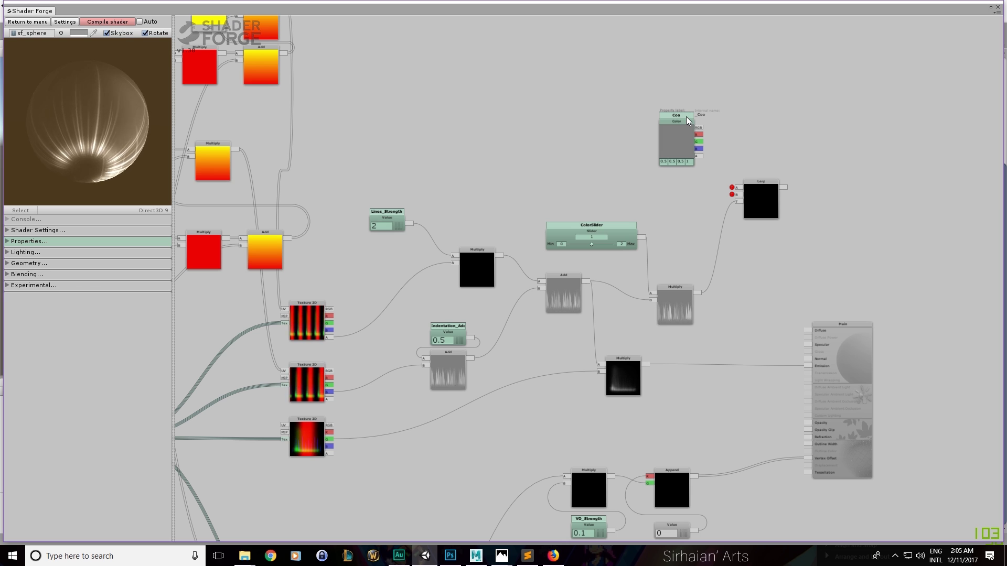
{"action": "type", "text": "Color_1"}
{"action": "left_click", "coordinate": [664, 156]}
{"action": "left_click", "coordinate": [664, 157]}
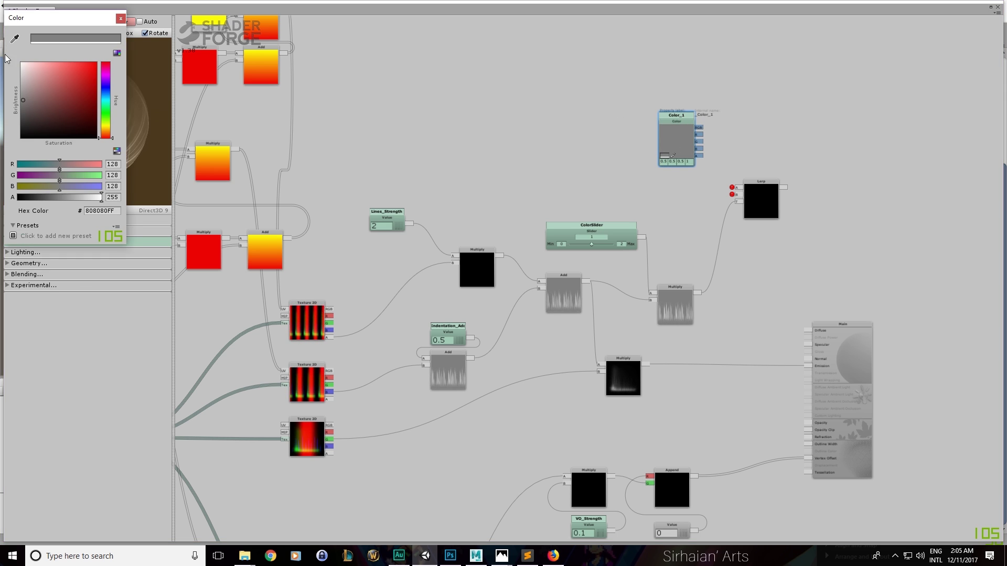
{"action": "left_click", "coordinate": [107, 98]}
{"action": "left_click", "coordinate": [91, 63]}
{"action": "left_click", "coordinate": [120, 19]}
{"action": "middle_click_drag", "start_coordinate": [486, 100], "coordinate": [409, 89]}
{"action": "left_click_drag", "start_coordinate": [603, 121], "coordinate": [589, 83]}
Add a second Color node named Color_2 below Color_1 and set it to magenta
{"action": "key", "text": "v"}
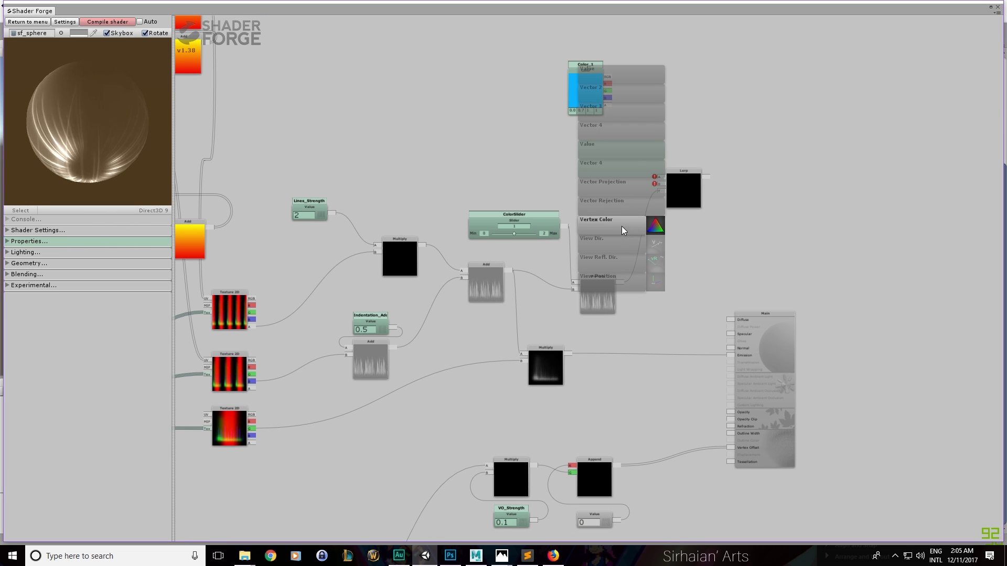
{"action": "key", "text": "c"}
{"action": "left_click_drag", "start_coordinate": [639, 153], "coordinate": [593, 161]}
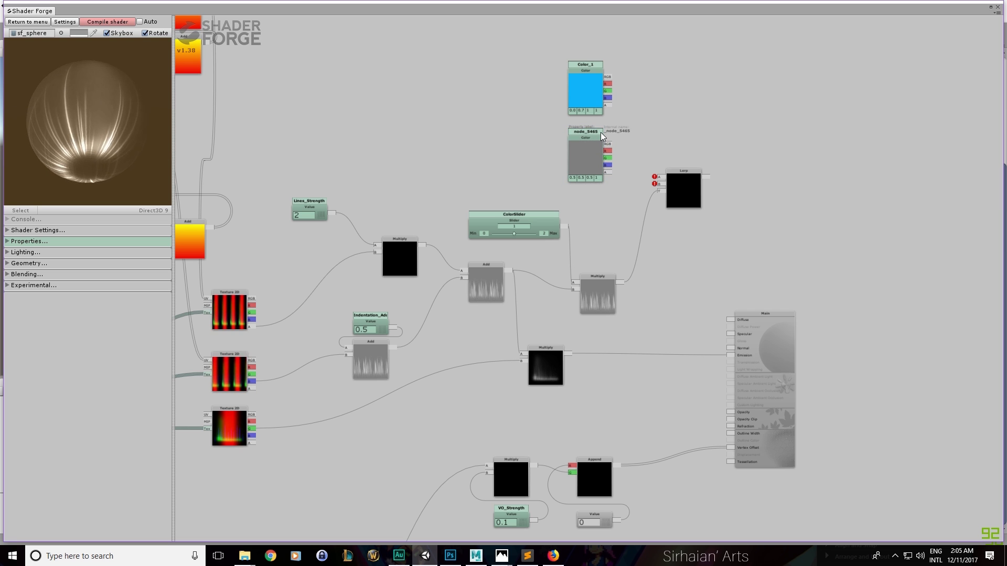
{"action": "type", "text": "Color_"}
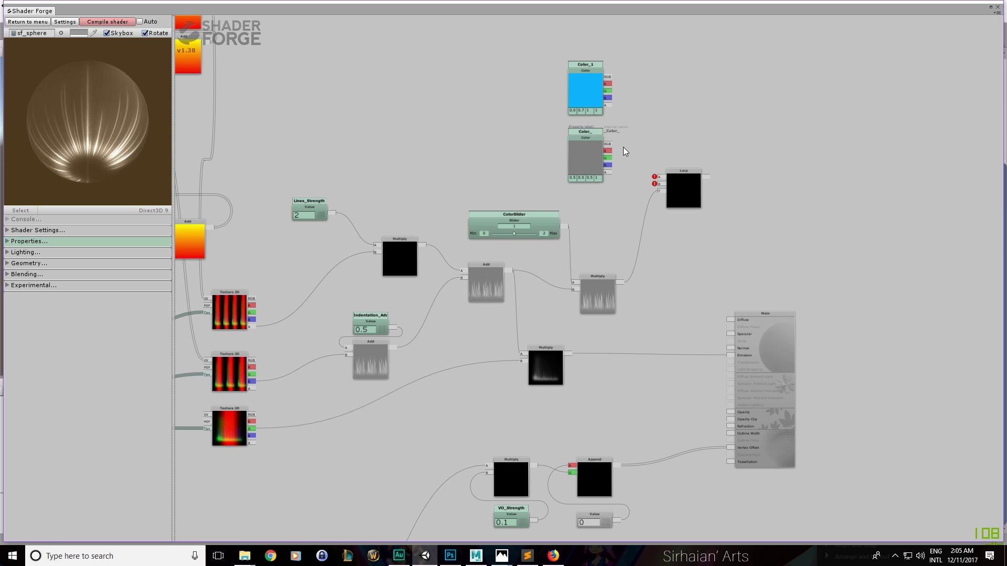
{"action": "type", "text": "2"}
{"action": "left_click", "coordinate": [575, 171]}
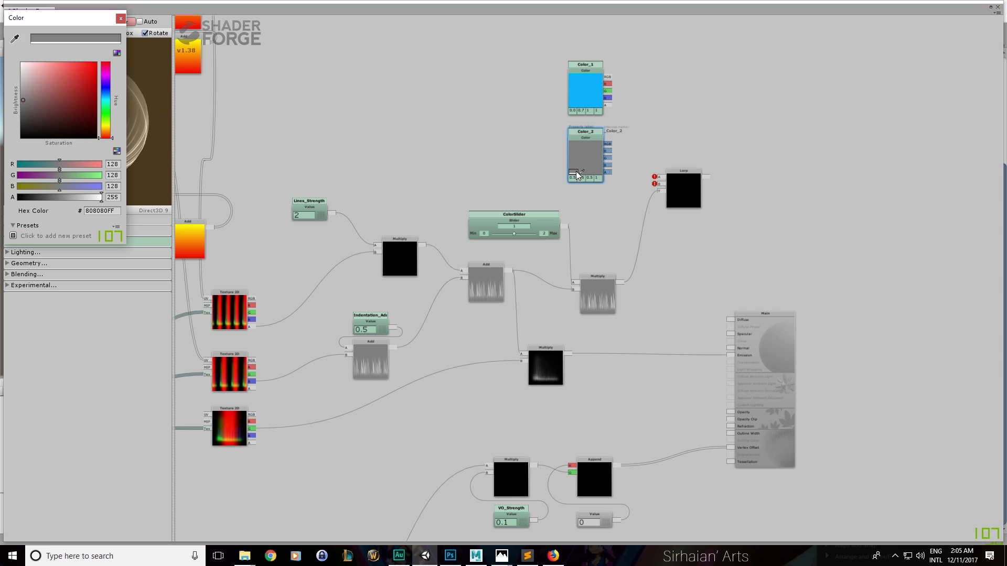
{"action": "left_click", "coordinate": [107, 75]}
{"action": "left_click_drag", "start_coordinate": [81, 78], "coordinate": [108, 44]}
{"action": "left_click", "coordinate": [120, 19]}
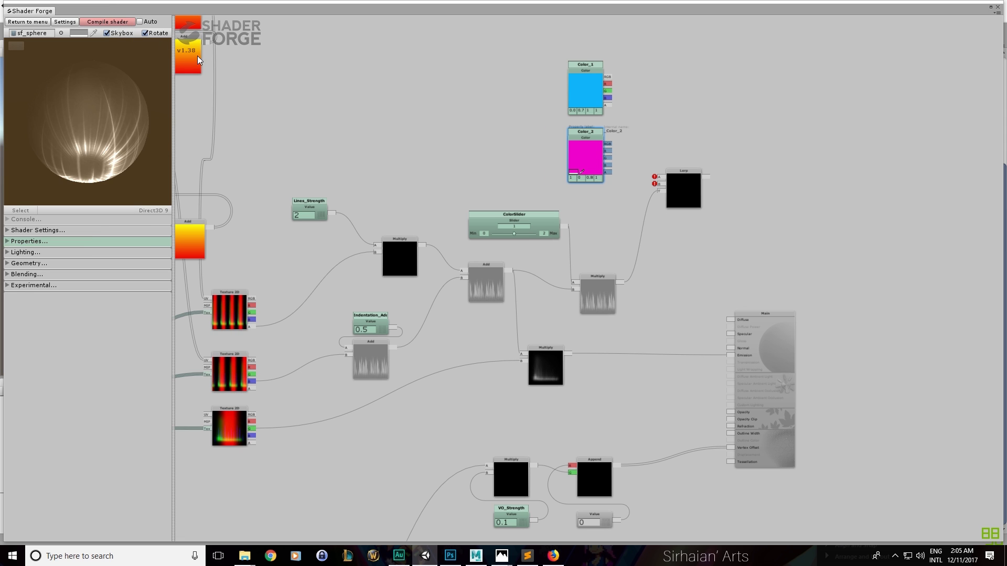
Connect Color_1's RGB output to the Lerp's A input and Color_2's RGB output to its B input
{"action": "left_click_drag", "start_coordinate": [608, 76], "coordinate": [658, 177]}
{"action": "left_click_drag", "start_coordinate": [607, 144], "coordinate": [660, 185]}
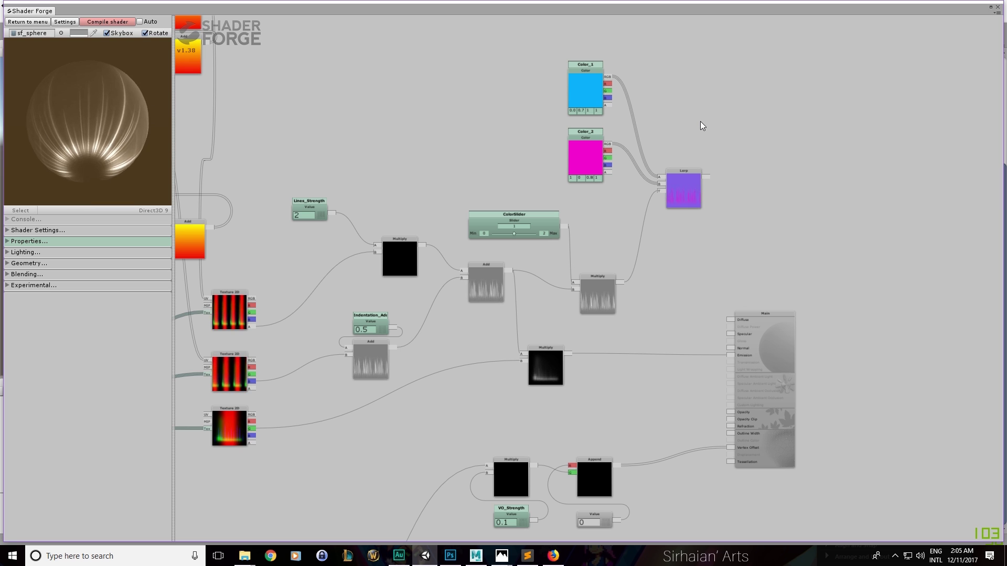
{"action": "middle_click_drag", "start_coordinate": [679, 144], "coordinate": [662, 157]}
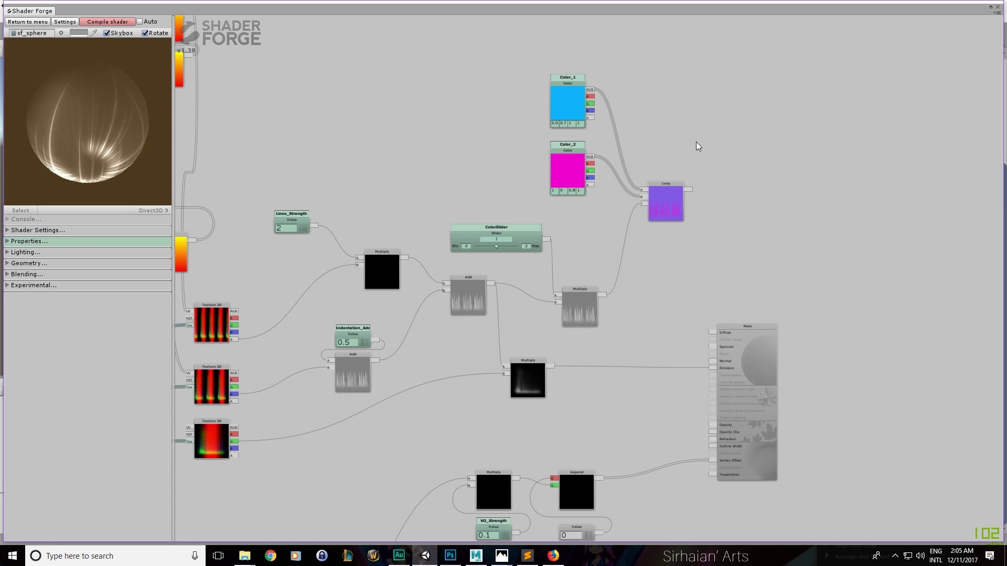
{"action": "middle_click_drag", "start_coordinate": [715, 194], "coordinate": [705, 187]}
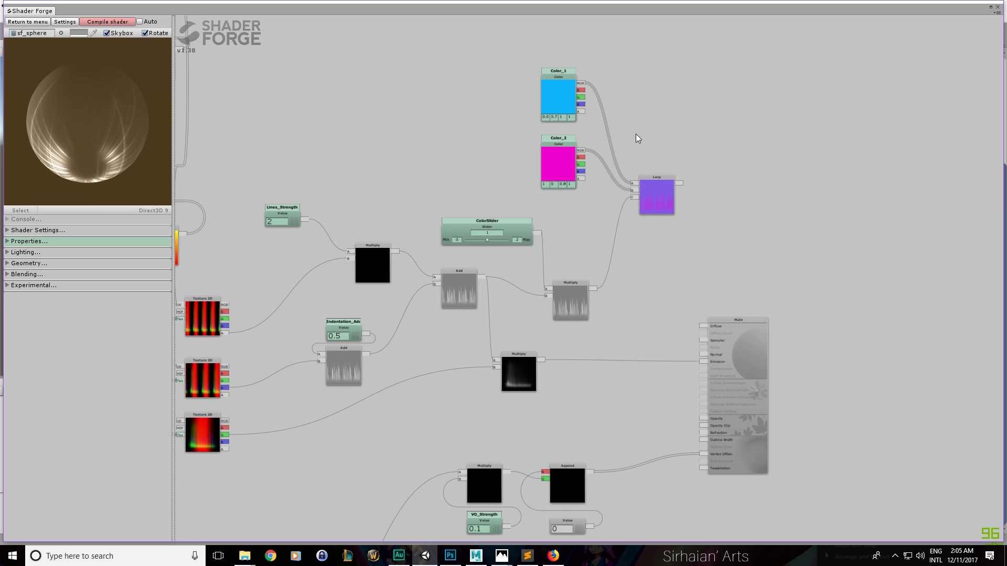
Connect the Lerp output to input A of the Multiply node that feeds Emission
{"action": "left_click_drag", "start_coordinate": [709, 191], "coordinate": [678, 174]}
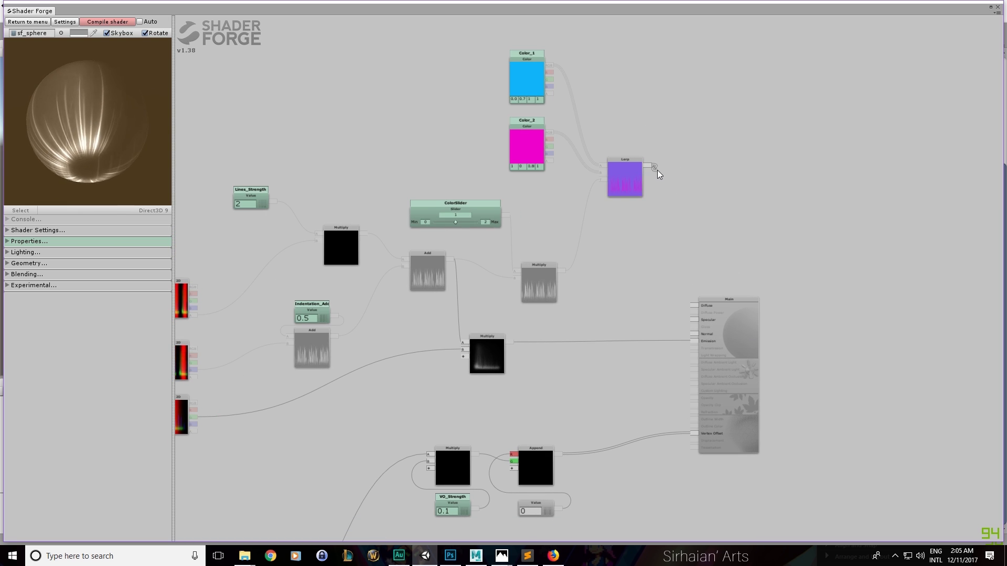
{"action": "key", "text": "m"}
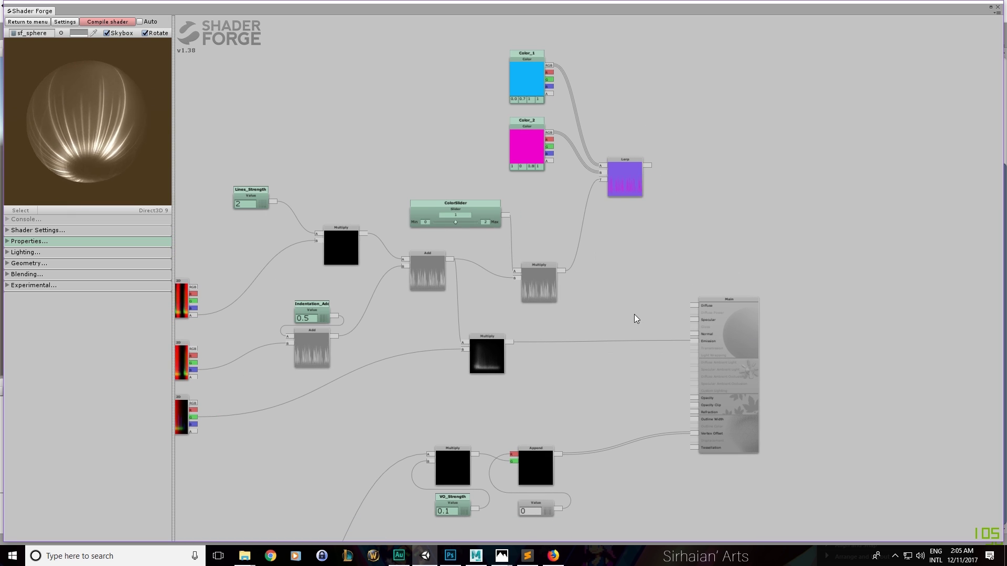
{"action": "left_click_drag", "start_coordinate": [636, 309], "coordinate": [620, 294]}
{"action": "left_click_drag", "start_coordinate": [630, 152], "coordinate": [442, 327]}
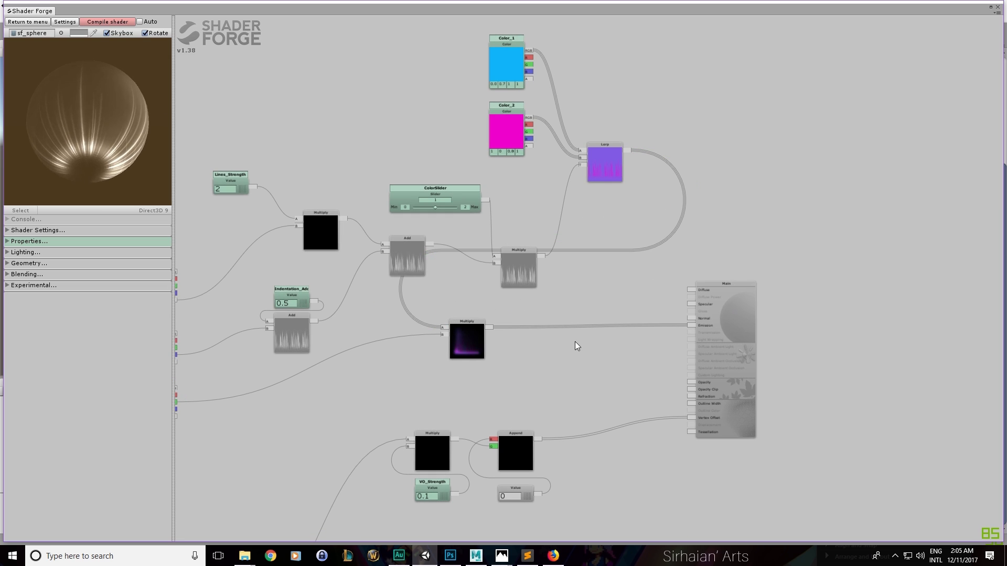
Compile the shader, then close the Shader Forge window after checking the aurora in the Unity scene
{"action": "scroll", "coordinate": [463, 339], "scroll_direction": "up", "scroll_amount": 3}
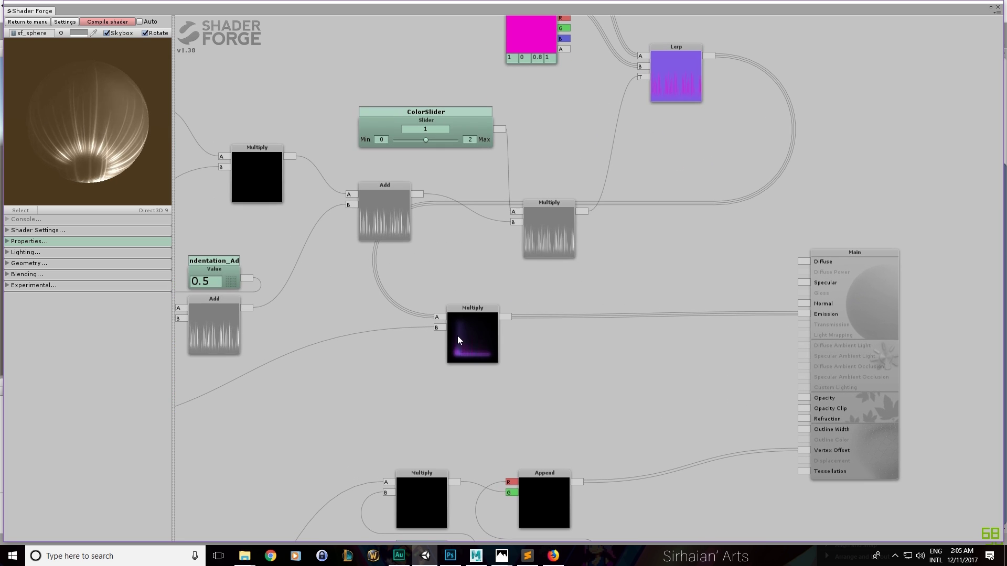
{"action": "scroll", "coordinate": [459, 332], "scroll_direction": "down", "scroll_amount": 2}
{"action": "left_click", "coordinate": [107, 22]}
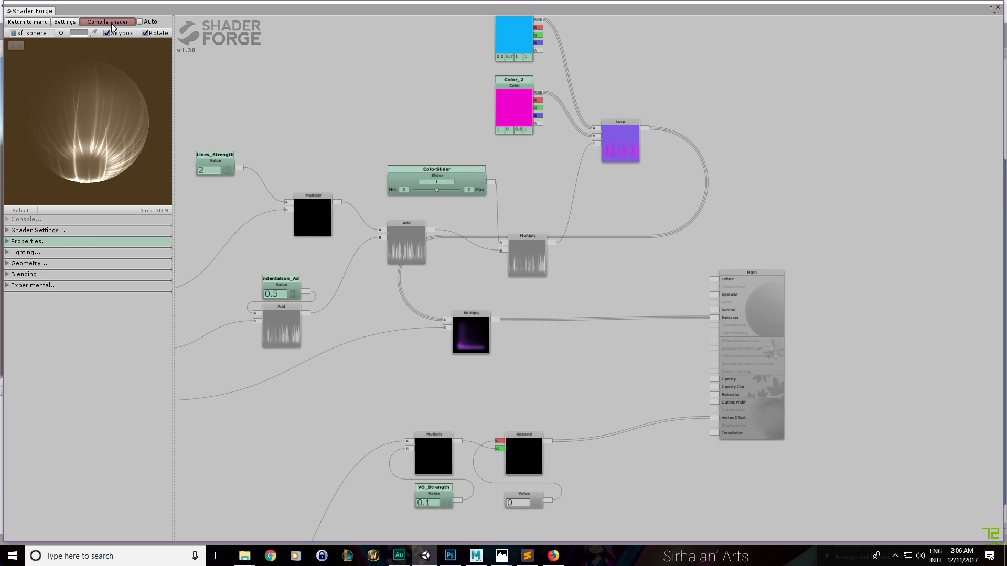
{"action": "left_click_drag", "start_coordinate": [599, 8], "coordinate": [564, 389]}
{"action": "left_click_drag", "start_coordinate": [342, 272], "coordinate": [310, 286], "text": "alt"}
{"action": "left_click_drag", "start_coordinate": [689, 391], "coordinate": [658, 442]}
{"action": "mouse_move", "coordinate": [320, 294]}
{"action": "left_mouse_down", "text": "alt"}
{"action": "mouse_move", "coordinate": [414, 245]}
{"action": "mouse_move", "coordinate": [312, 285]}
{"action": "left_mouse_up", "text": "alt"}
{"action": "left_click_drag", "start_coordinate": [249, 268], "coordinate": [245, 273], "text": "alt"}
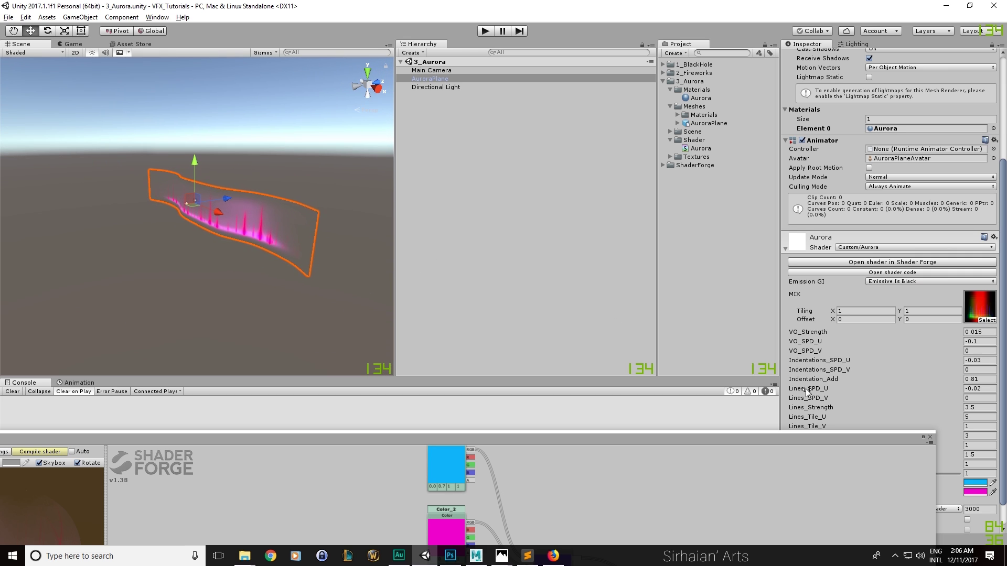
{"action": "left_click", "coordinate": [930, 437]}
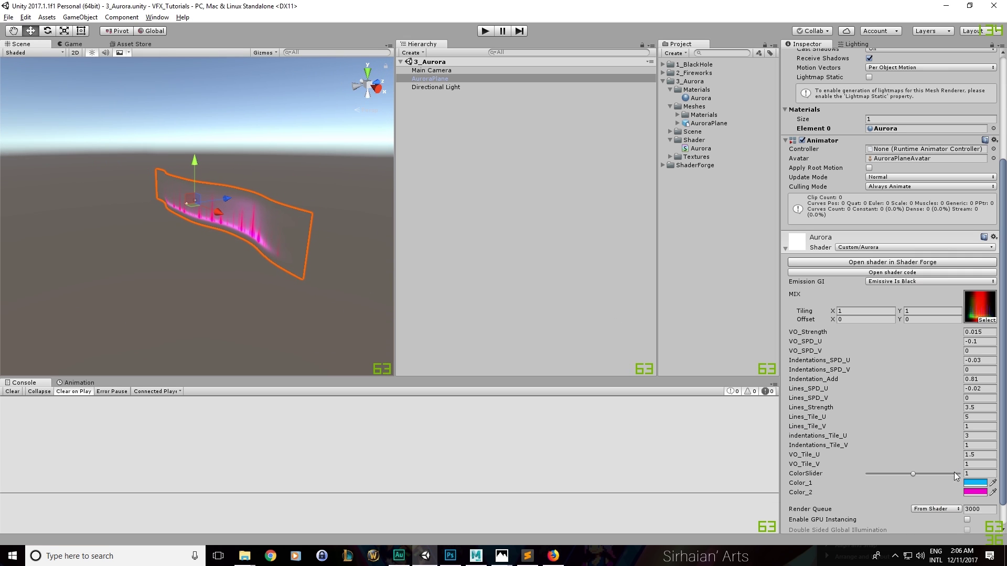
Change Color_2 on the Aurora material to purple, hex 9824FFFF
{"action": "left_click", "coordinate": [972, 492]}
{"action": "left_click_drag", "start_coordinate": [105, 81], "coordinate": [87, 63]}
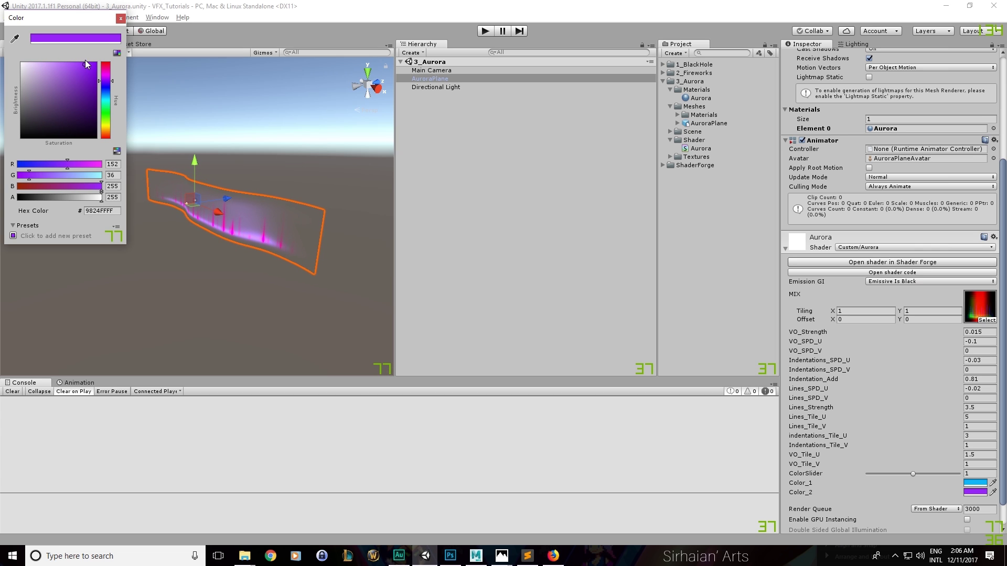
{"action": "left_click", "coordinate": [120, 20]}
Set ColorSlider on the Aurora material to 0 and examine the aurora plane up close
{"action": "left_click_drag", "start_coordinate": [914, 474], "coordinate": [851, 481]}
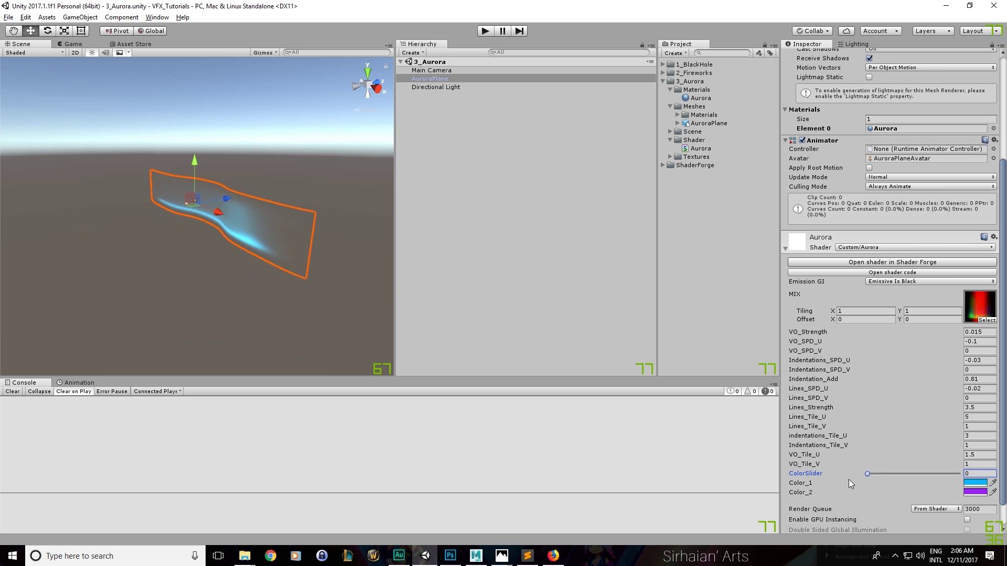
{"action": "left_click_drag", "start_coordinate": [295, 286], "coordinate": [379, 315], "text": "alt"}
{"action": "scroll", "coordinate": [266, 257], "scroll_direction": "up", "scroll_amount": 5}
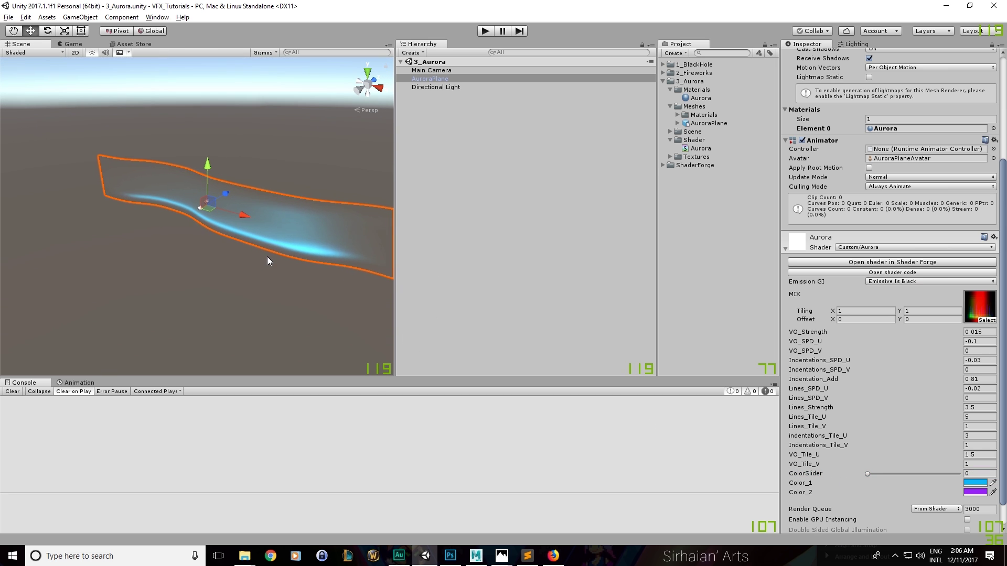
Set ColorSlider on the Aurora material to 1.06 and reopen its shader in Shader Forge
{"action": "middle_click_drag", "start_coordinate": [275, 244], "coordinate": [247, 240]}
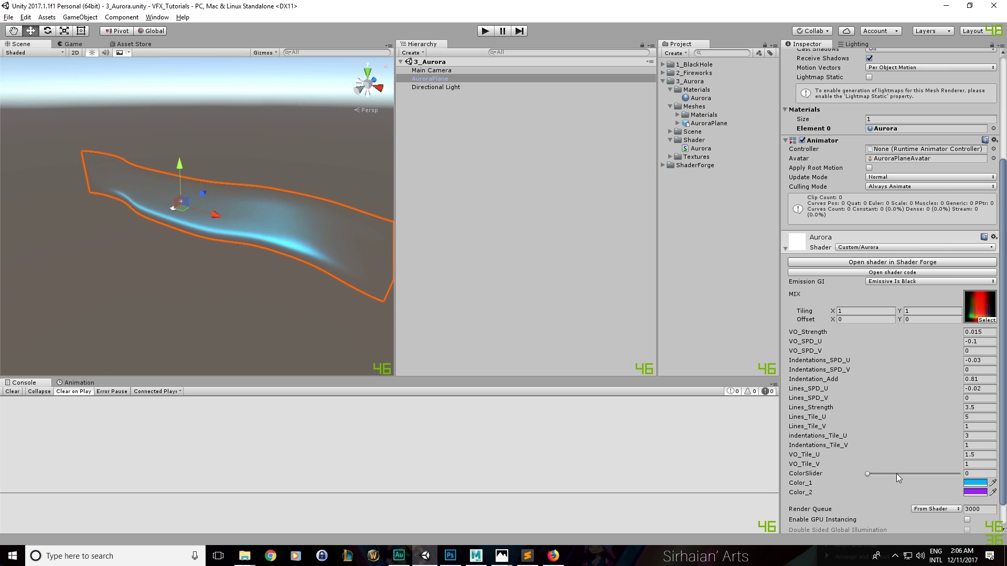
{"action": "left_click_drag", "start_coordinate": [867, 473], "coordinate": [916, 474]}
{"action": "left_click", "coordinate": [890, 263]}
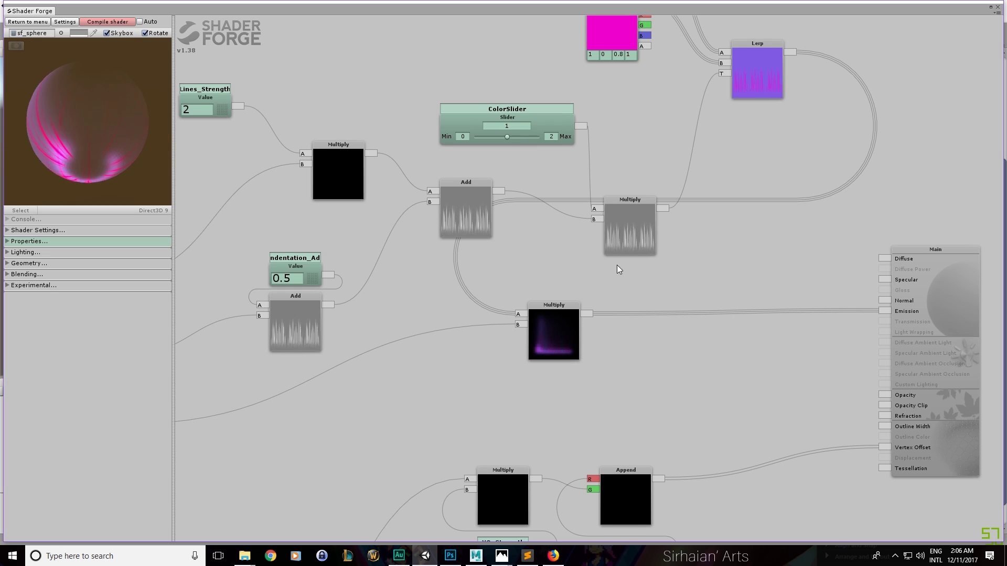
Move the ColorSlider Multiply node and the Multiply node feeding Emission further along to free space between them and the Add node
{"action": "scroll", "coordinate": [672, 230], "scroll_direction": "down", "scroll_amount": 3}
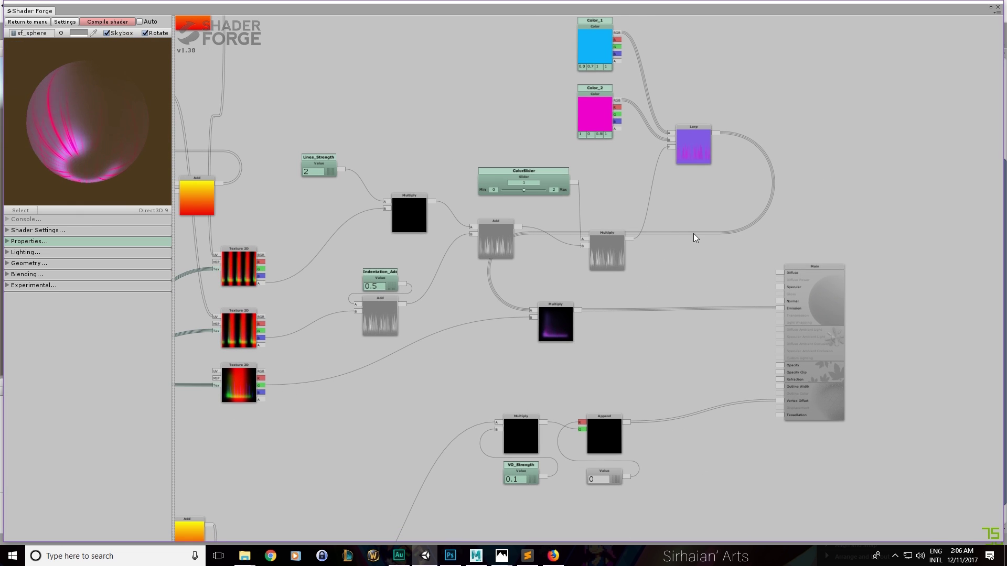
{"action": "scroll", "coordinate": [694, 234], "scroll_direction": "up", "scroll_amount": 2}
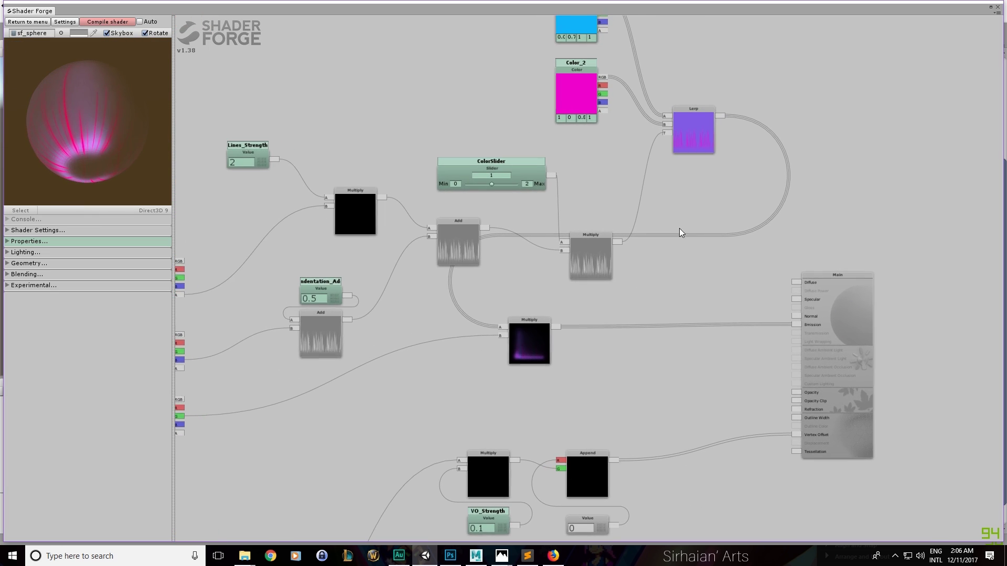
{"action": "left_click_drag", "start_coordinate": [586, 263], "coordinate": [640, 265]}
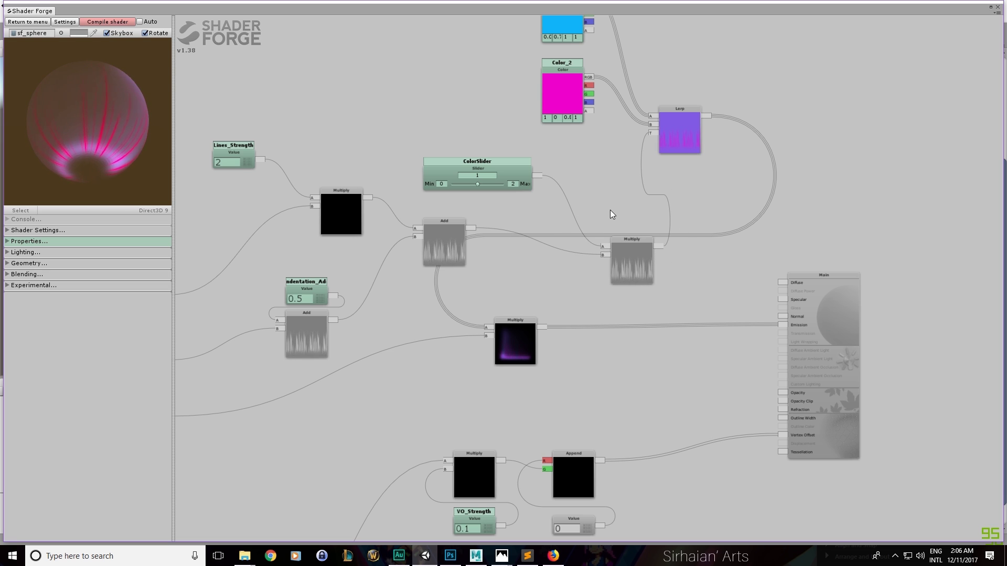
{"action": "left_click_drag", "start_coordinate": [633, 213], "coordinate": [588, 211]}
{"action": "left_click_drag", "start_coordinate": [586, 268], "coordinate": [579, 236]}
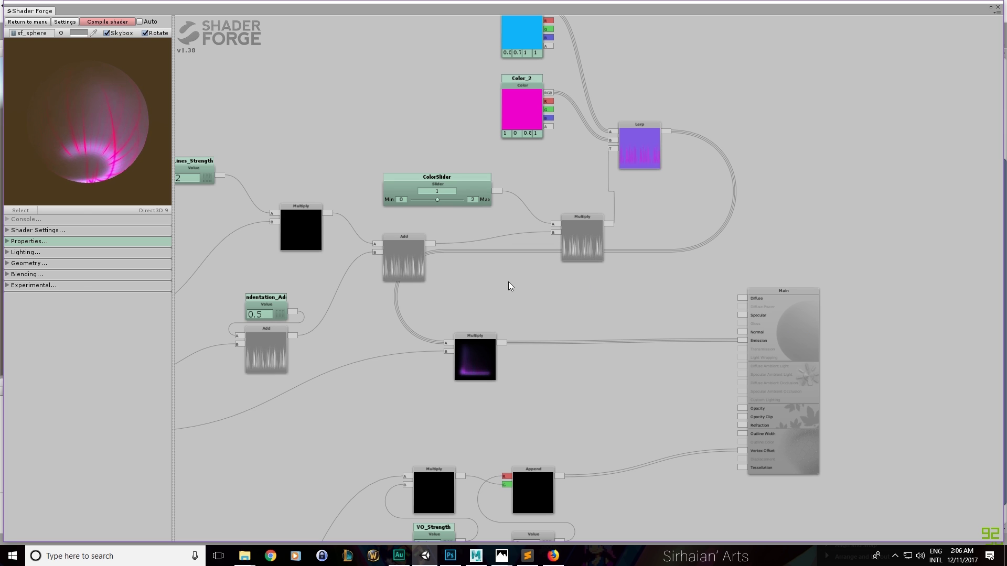
{"action": "middle_click_drag", "start_coordinate": [472, 300], "coordinate": [493, 299]}
{"action": "left_click_drag", "start_coordinate": [507, 353], "coordinate": [577, 361]}
{"action": "middle_click_drag", "start_coordinate": [505, 293], "coordinate": [514, 294]}
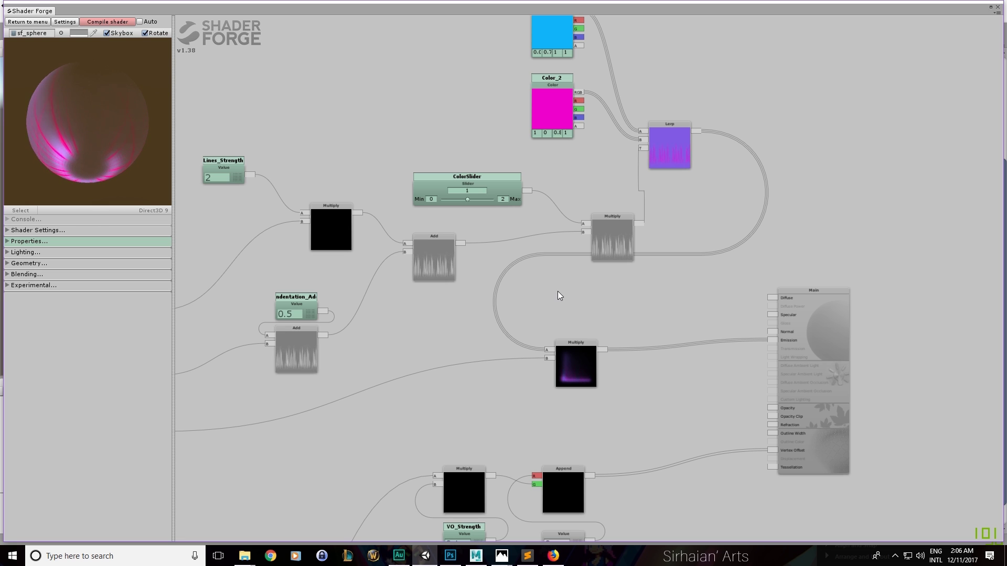
{"action": "left_click_drag", "start_coordinate": [558, 291], "coordinate": [529, 285]}
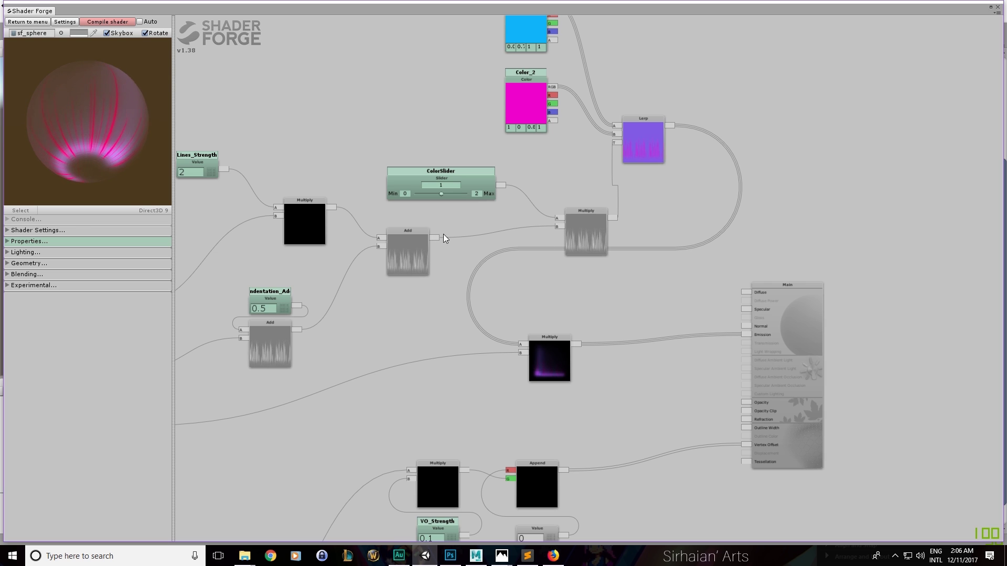
Rewire Add through the lower Multiply into input B of the ColorSlider Multiply, connect the Lerp output to Emission, and compile the shader
{"action": "right_click_drag", "start_coordinate": [455, 228], "coordinate": [525, 301], "text": "alt"}
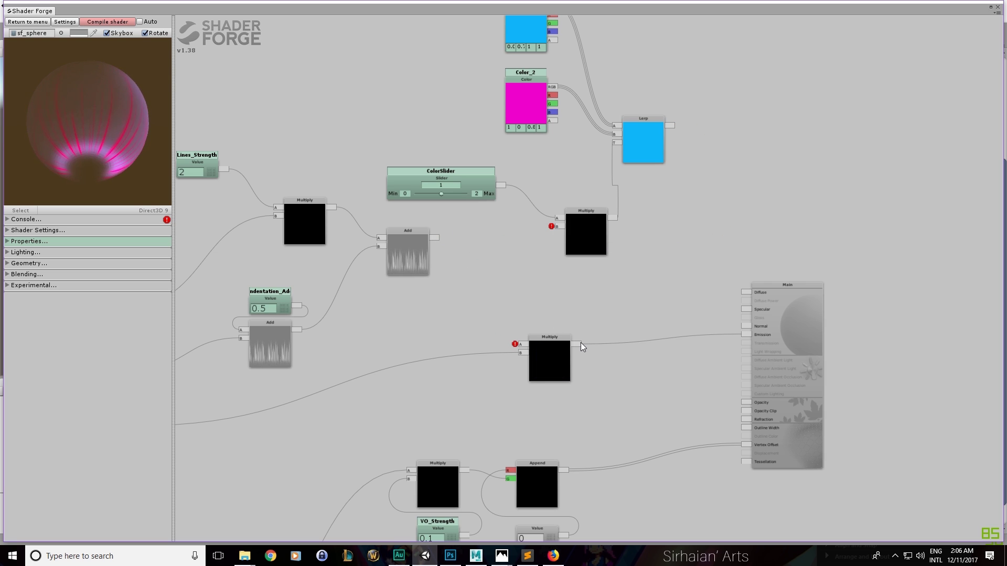
{"action": "mouse_move", "coordinate": [434, 238]}
{"action": "left_mouse_down"}
{"action": "mouse_move", "coordinate": [521, 345]}
{"action": "mouse_move", "coordinate": [538, 241]}
{"action": "mouse_move", "coordinate": [560, 226]}
{"action": "left_mouse_up"}
{"action": "left_click_drag", "start_coordinate": [672, 128], "coordinate": [748, 337]}
{"action": "left_click", "coordinate": [123, 23]}
Add a Multiply node before Main with Lerp in A and the lower Multiply in B, feed it to Emission, and compile the shader
{"action": "left_click_drag", "start_coordinate": [765, 329], "coordinate": [815, 325]}
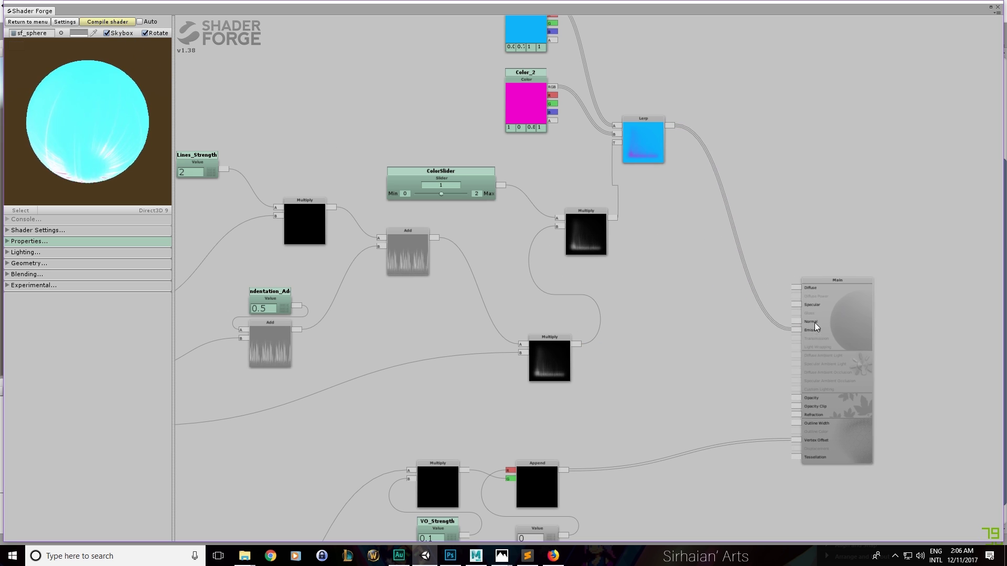
{"action": "left_click", "coordinate": [729, 326]}
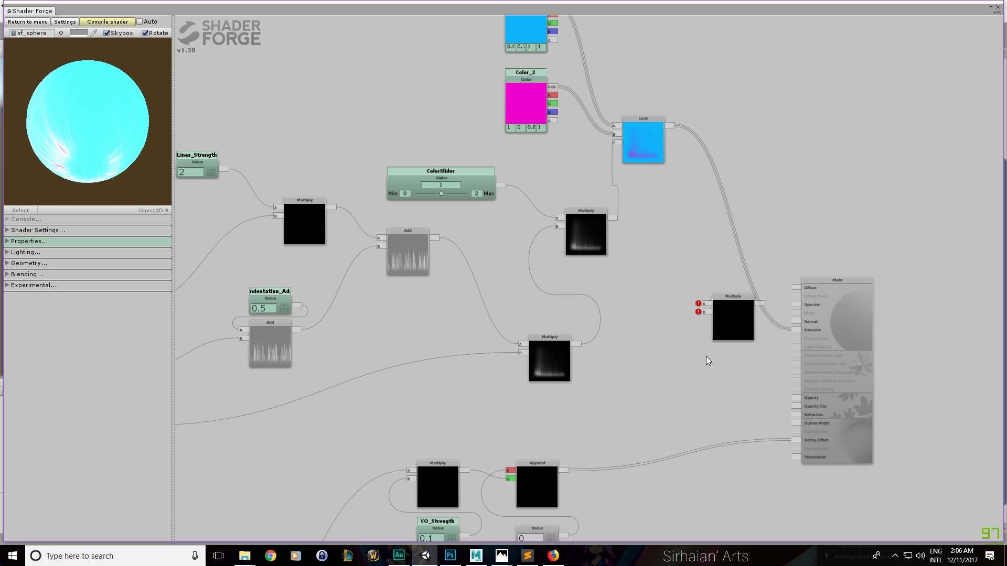
{"action": "left_click_drag", "start_coordinate": [670, 126], "coordinate": [703, 303]}
{"action": "left_click_drag", "start_coordinate": [577, 344], "coordinate": [796, 330]}
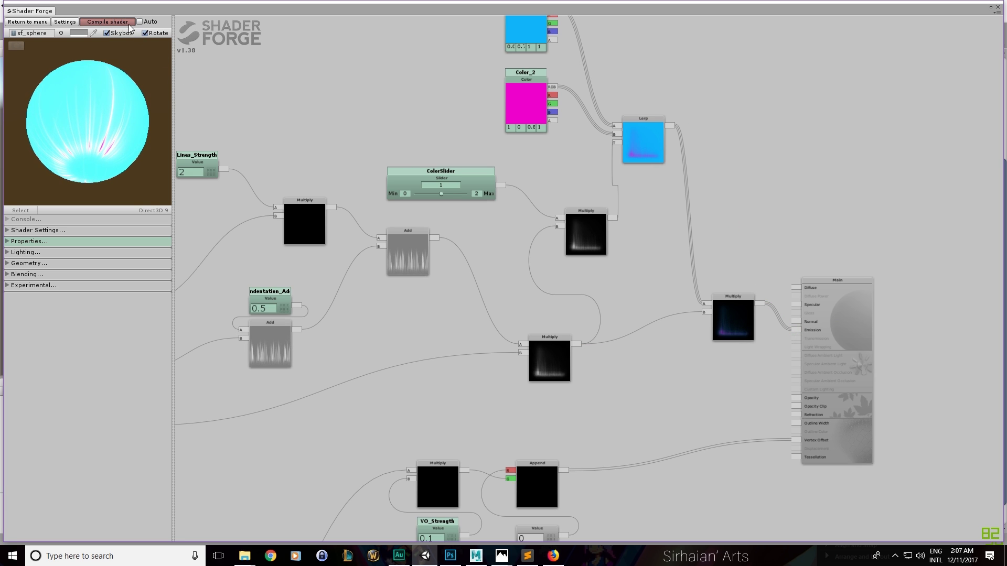
Restore and reposition the Shader Forge window, make room before the Main node, and add another Multiply node there
{"action": "key", "text": "shift+space"}
{"action": "left_click_drag", "start_coordinate": [617, 409], "coordinate": [627, 79]}
{"action": "left_click_drag", "start_coordinate": [837, 406], "coordinate": [916, 396]}
{"action": "left_click_drag", "start_coordinate": [765, 375], "coordinate": [719, 323]}
{"action": "key", "text": "m"}
{"action": "left_click", "coordinate": [731, 348]}
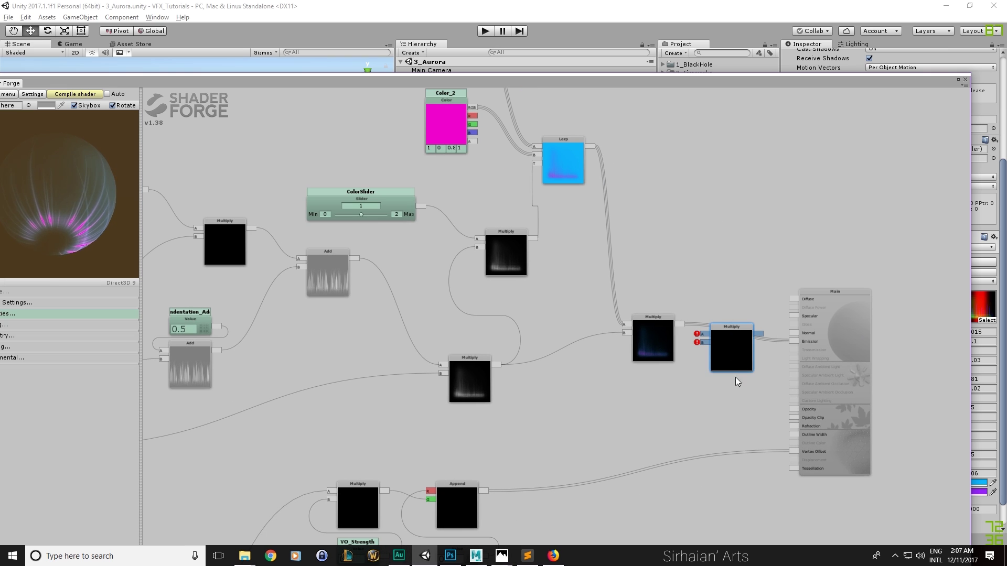
Add a Value property node named Emissive_Strength below the new Multiply node and set it to 1.5
{"action": "left_click_drag", "start_coordinate": [693, 439], "coordinate": [685, 370]}
{"action": "key", "text": "v"}
{"action": "left_click", "coordinate": [646, 361]}
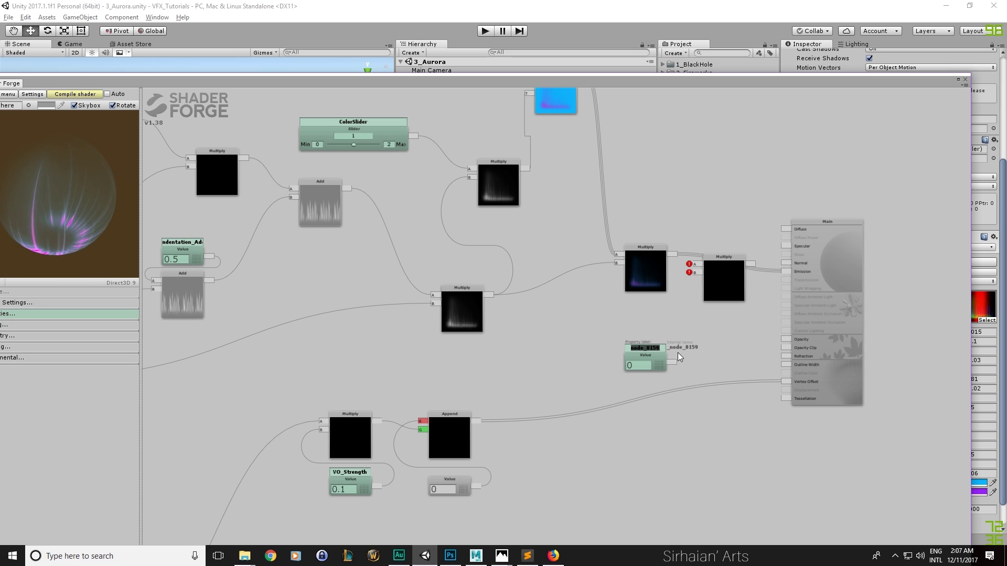
{"action": "type", "text": "Emissive_Strength"}
{"action": "key", "text": "Return"}
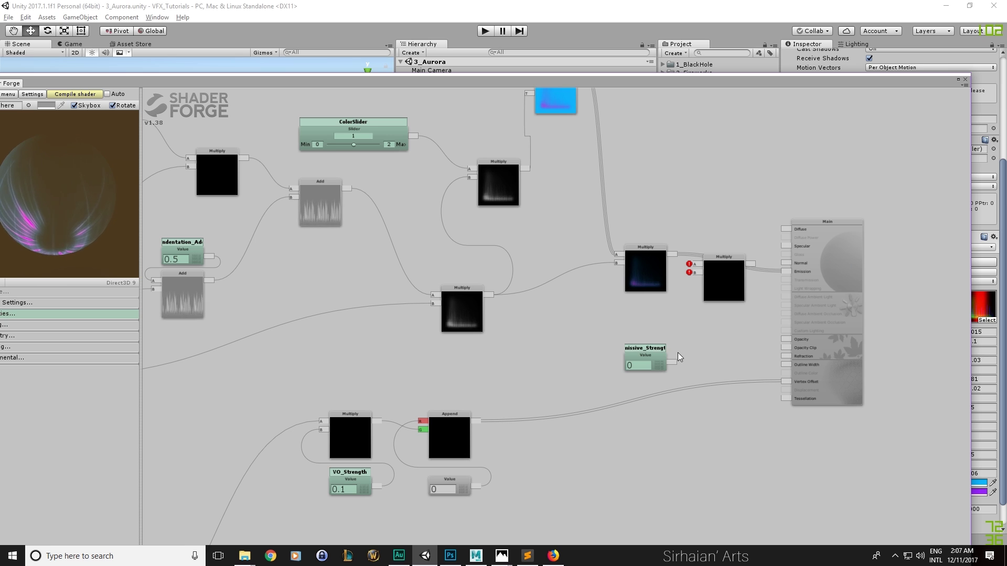
{"action": "left_click", "coordinate": [642, 366]}
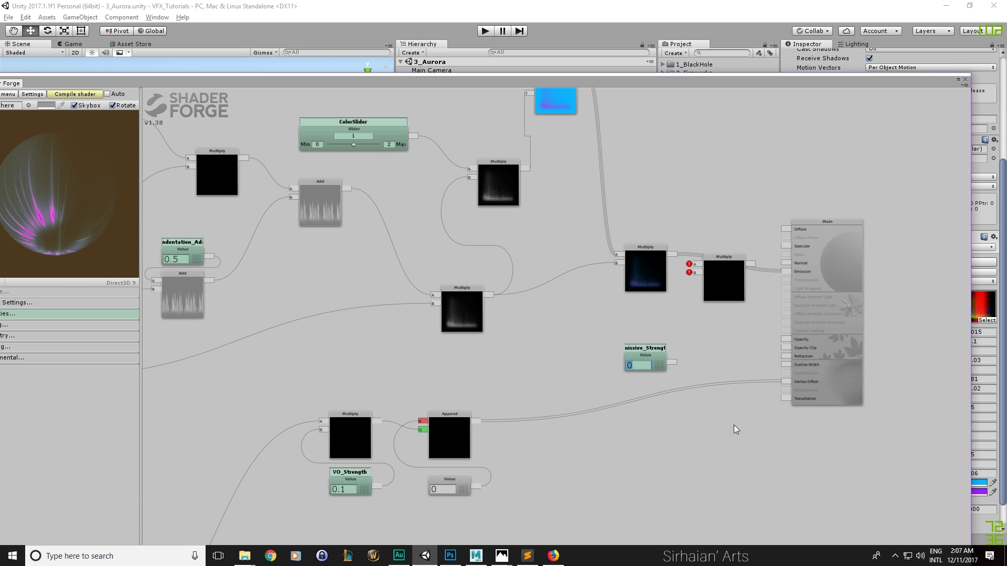
{"action": "type", "text": "1.5"}
Multiply the blended color by Emissive_Strength in the new Multiply node, connect its output to Emission, and compile the shader
{"action": "left_click_drag", "start_coordinate": [670, 361], "coordinate": [671, 363]}
{"action": "left_click_drag", "start_coordinate": [691, 275], "coordinate": [784, 271]}
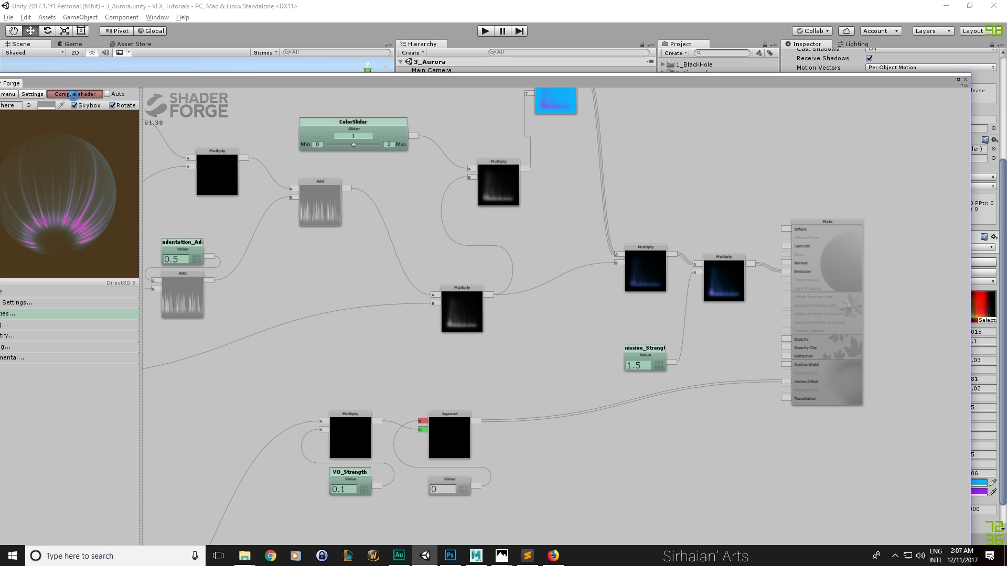
{"action": "left_click", "coordinate": [74, 95]}
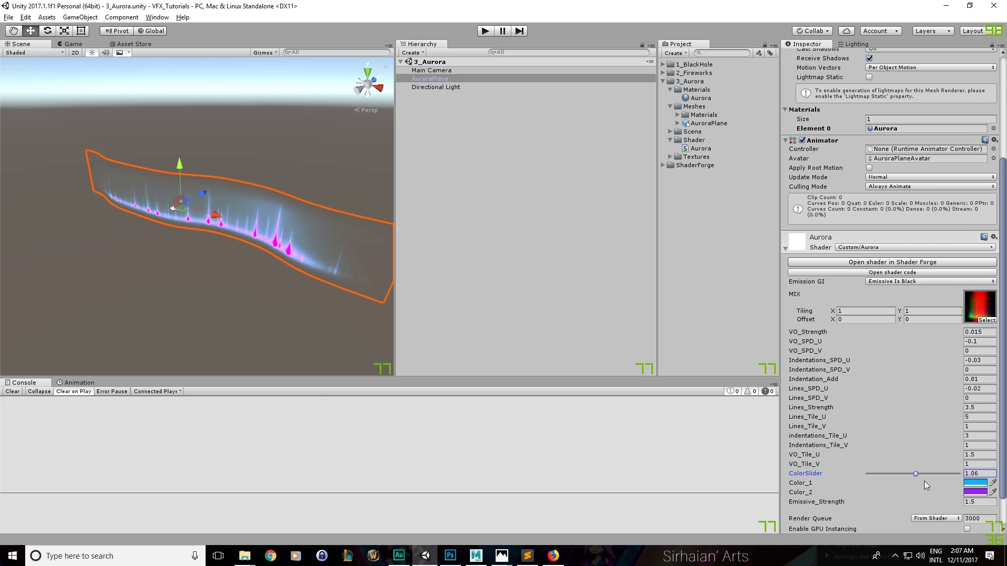
Set ColorSlider on the Aurora material to 0.86 and change Color_2 to blue, hex 2922FFFF
{"action": "mouse_move", "coordinate": [924, 474]}
{"action": "left_mouse_down"}
{"action": "mouse_move", "coordinate": [867, 468]}
{"action": "mouse_move", "coordinate": [908, 467]}
{"action": "left_mouse_up"}
{"action": "left_click", "coordinate": [970, 490]}
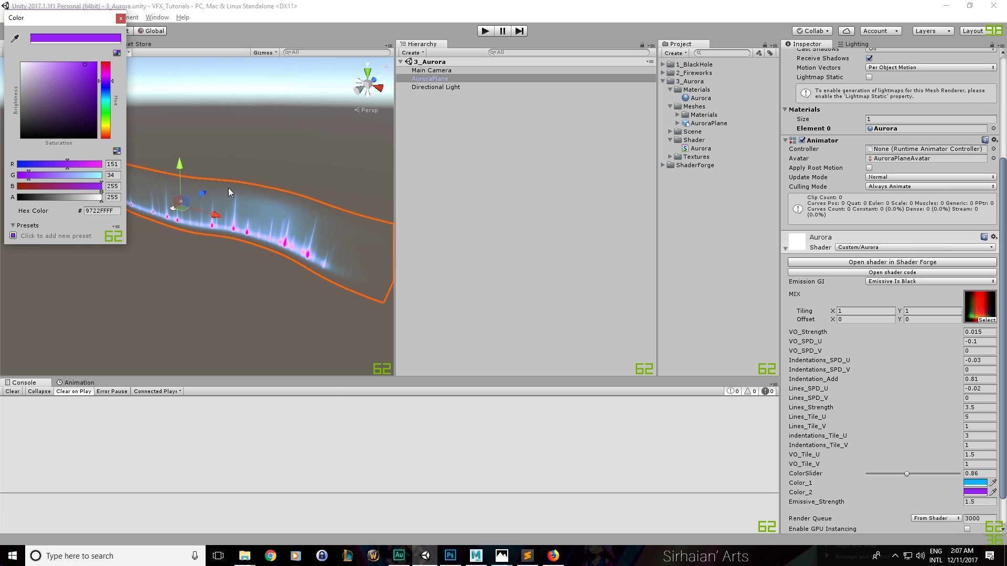
{"action": "left_click", "coordinate": [107, 87]}
{"action": "left_click_drag", "start_coordinate": [107, 87], "coordinate": [107, 87]}
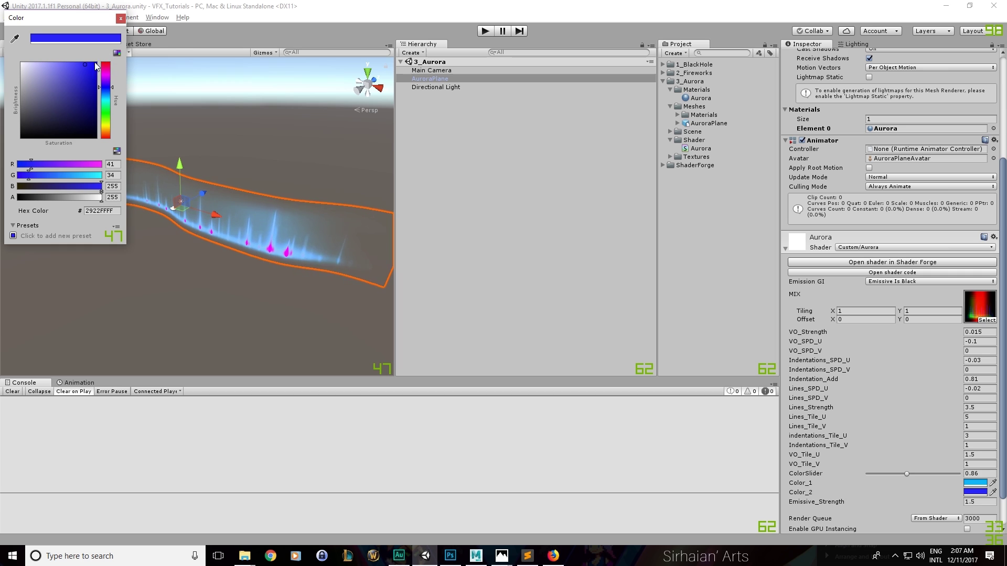
{"action": "left_click", "coordinate": [121, 18]}
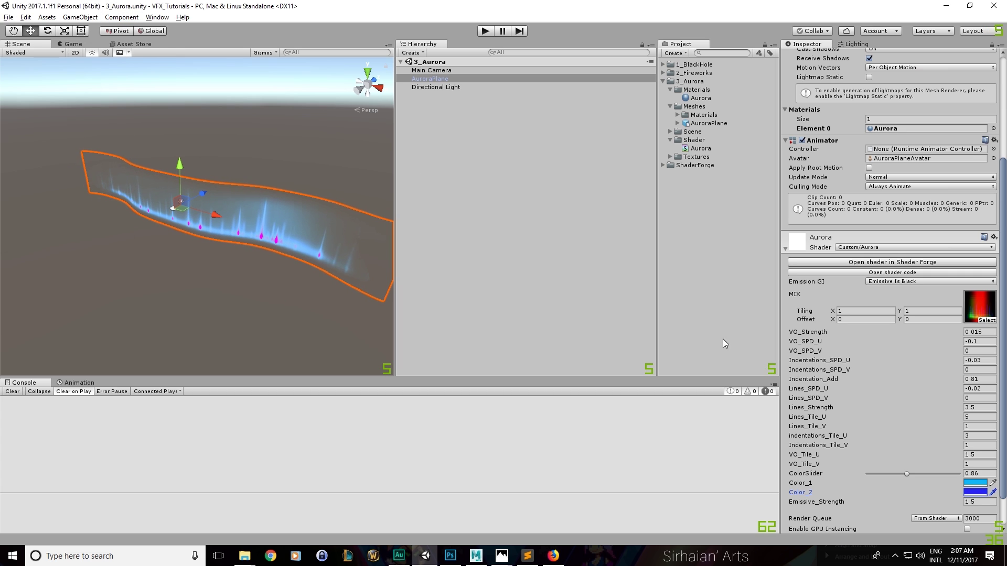
Change Color_1 on the Aurora material to violet, hex 6004FFFF
{"action": "left_click", "coordinate": [975, 482]}
{"action": "left_click_drag", "start_coordinate": [107, 88], "coordinate": [106, 82]}
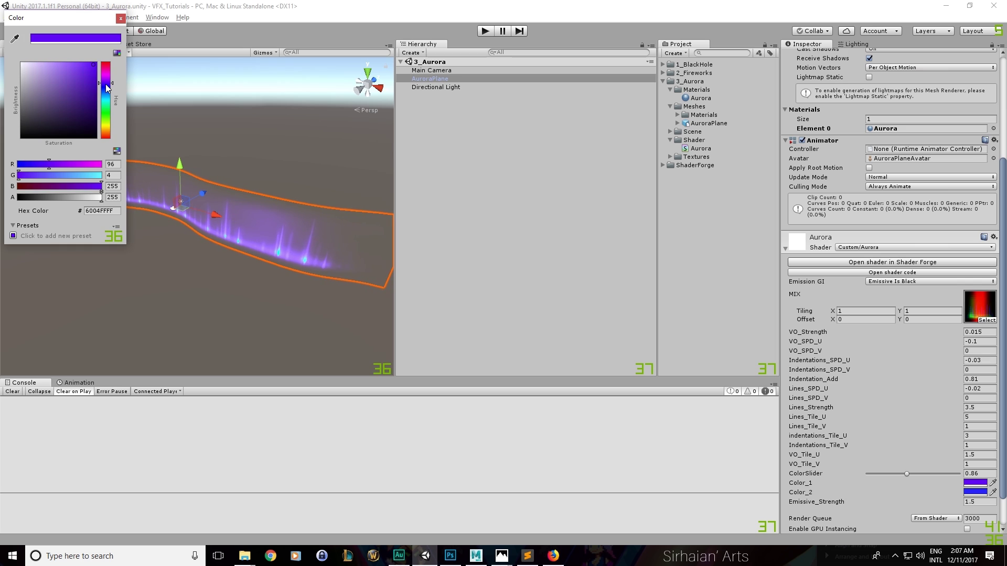
{"action": "left_click", "coordinate": [120, 18]}
Change Color_2 on the Aurora material to light blue, hex 3C9EFFFF
{"action": "left_click", "coordinate": [974, 492]}
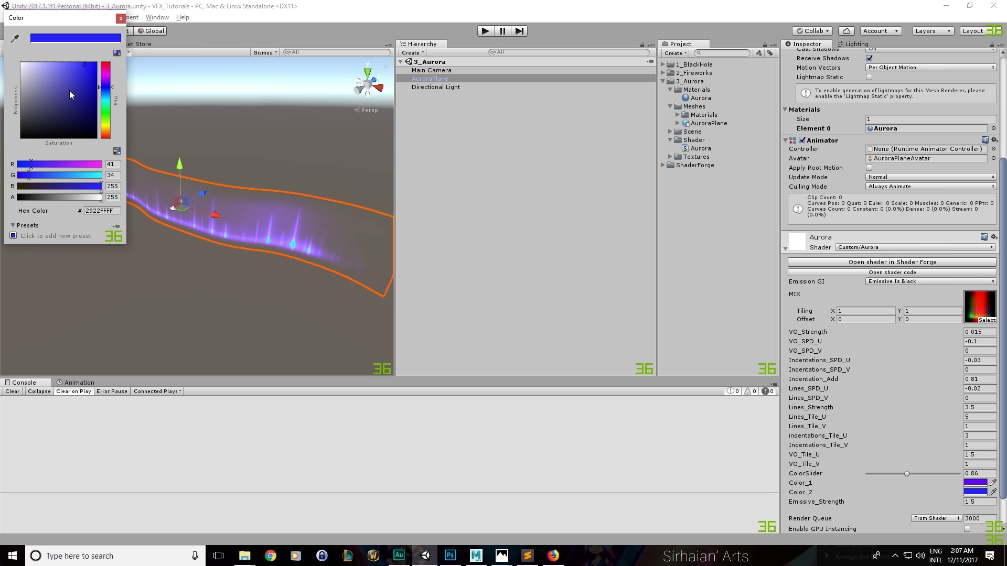
{"action": "left_click_drag", "start_coordinate": [106, 97], "coordinate": [106, 95]}
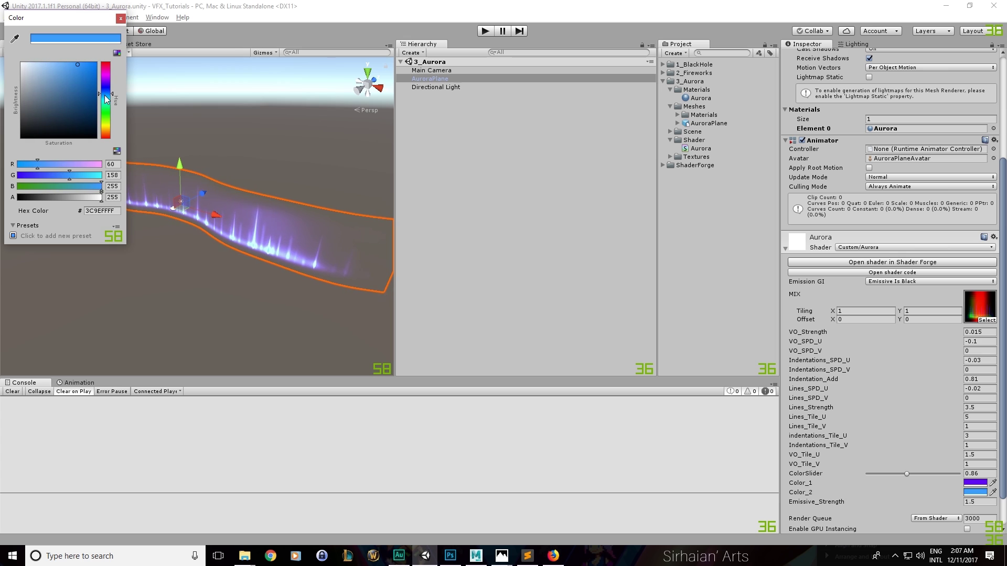
{"action": "left_click", "coordinate": [121, 19]}
Change Color_1 on the Aurora material to deep blue, hex 2C04FFFF, and deselect the aurora plane to view the effect without its outline
{"action": "left_click", "coordinate": [975, 482]}
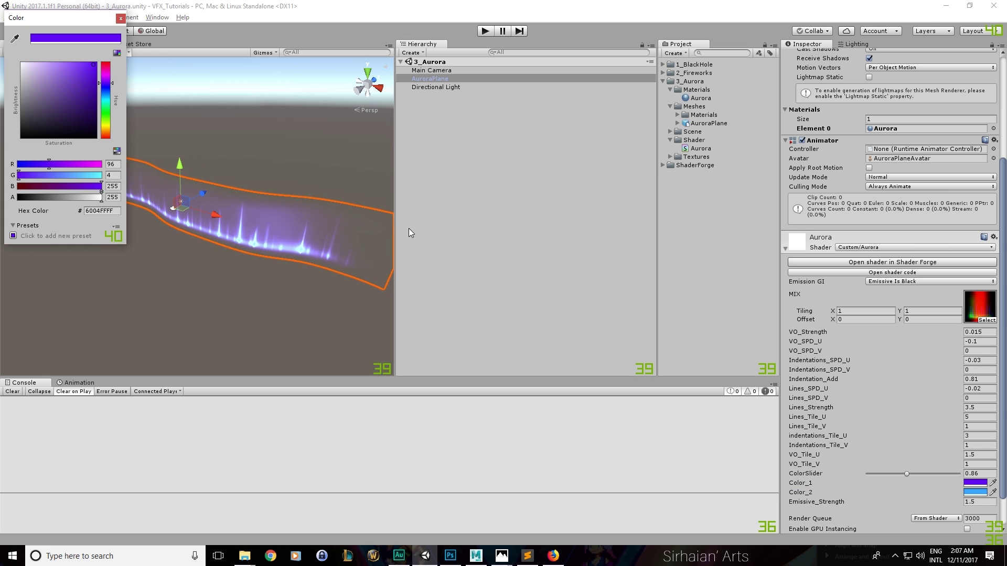
{"action": "left_click_drag", "start_coordinate": [110, 95], "coordinate": [109, 91]}
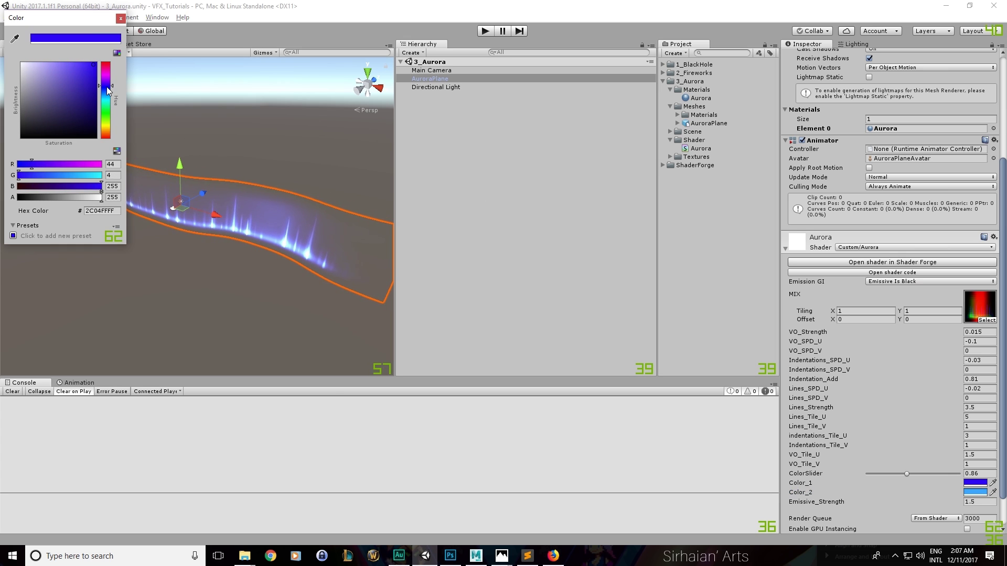
{"action": "left_click", "coordinate": [120, 18]}
{"action": "left_click_drag", "start_coordinate": [212, 262], "coordinate": [220, 289], "text": "alt"}
{"action": "left_click", "coordinate": [444, 221]}
{"action": "left_click_drag", "start_coordinate": [333, 247], "coordinate": [362, 296], "text": "alt"}
{"action": "left_click_drag", "start_coordinate": [279, 173], "coordinate": [277, 167], "text": "alt"}
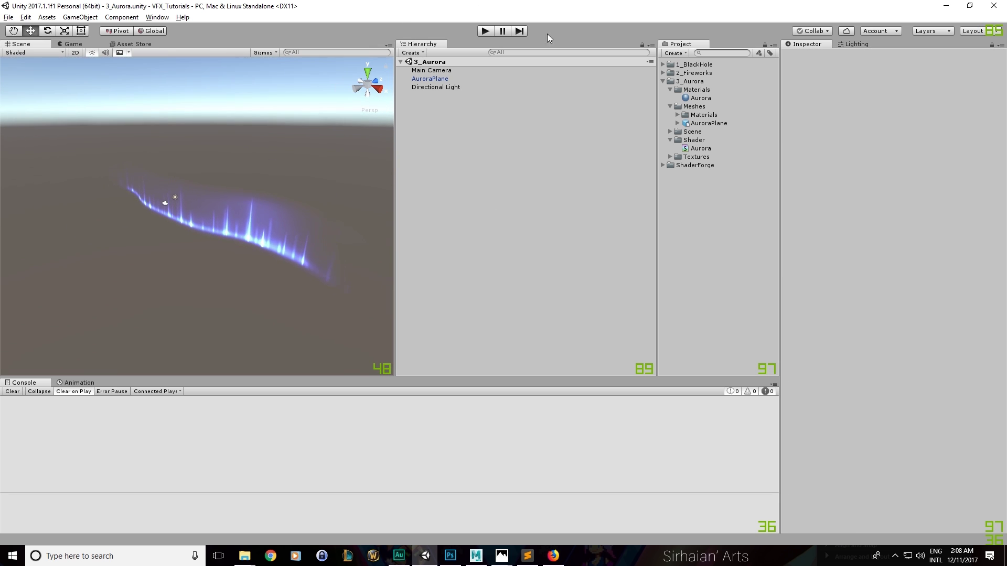
Show the scene lighting settings and create a new material named Skybox in the 3_Aurora Materials folder
{"action": "left_click", "coordinate": [845, 44]}
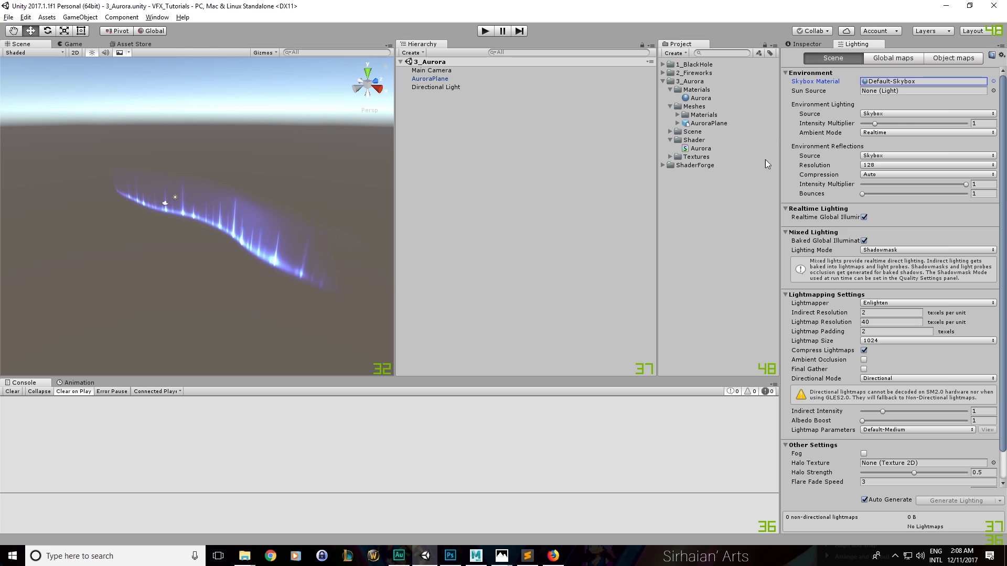
{"action": "right_click", "coordinate": [708, 90]}
{"action": "mouse_move", "coordinate": [721, 95]}
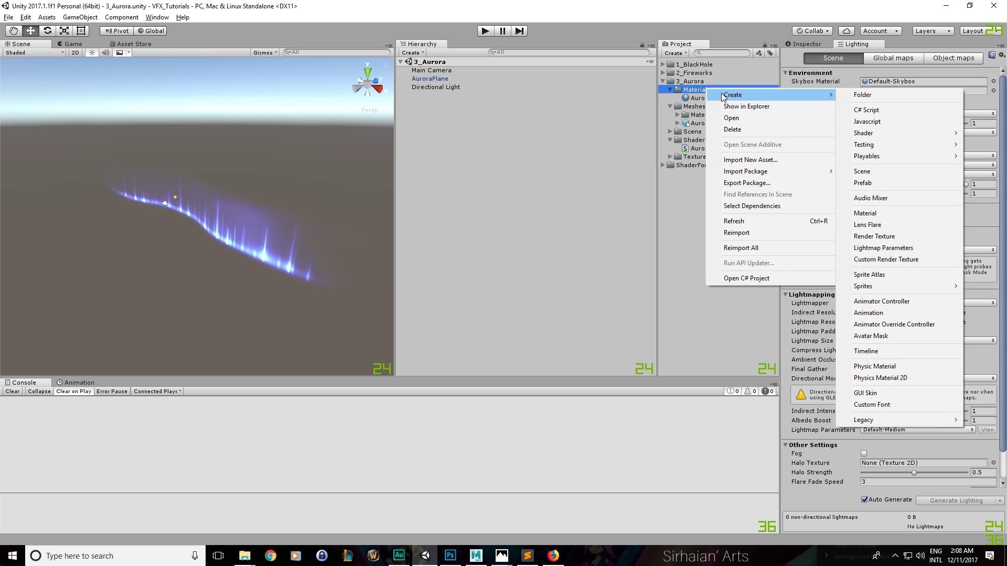
{"action": "left_click", "coordinate": [884, 213]}
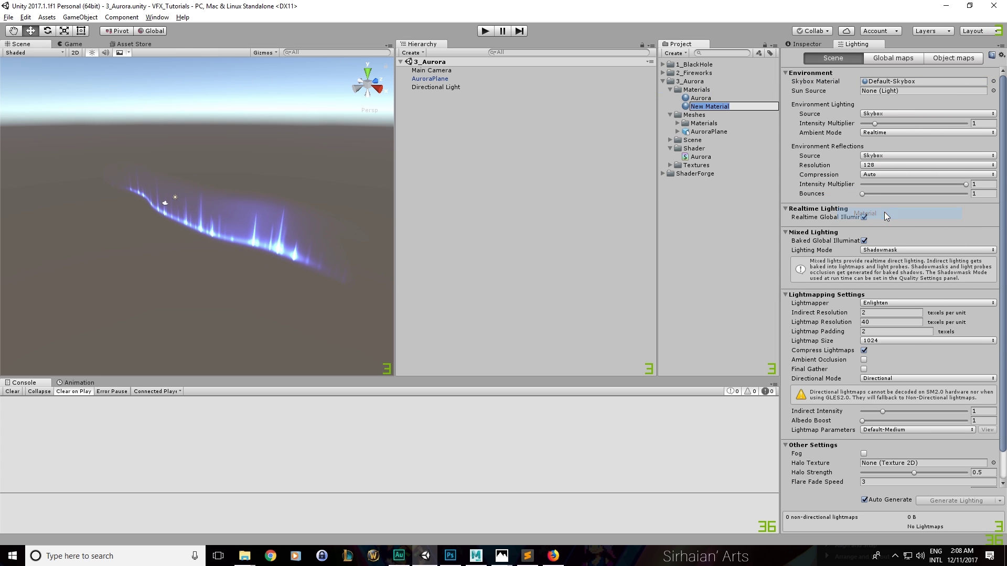
{"action": "type", "text": "Skybox"}
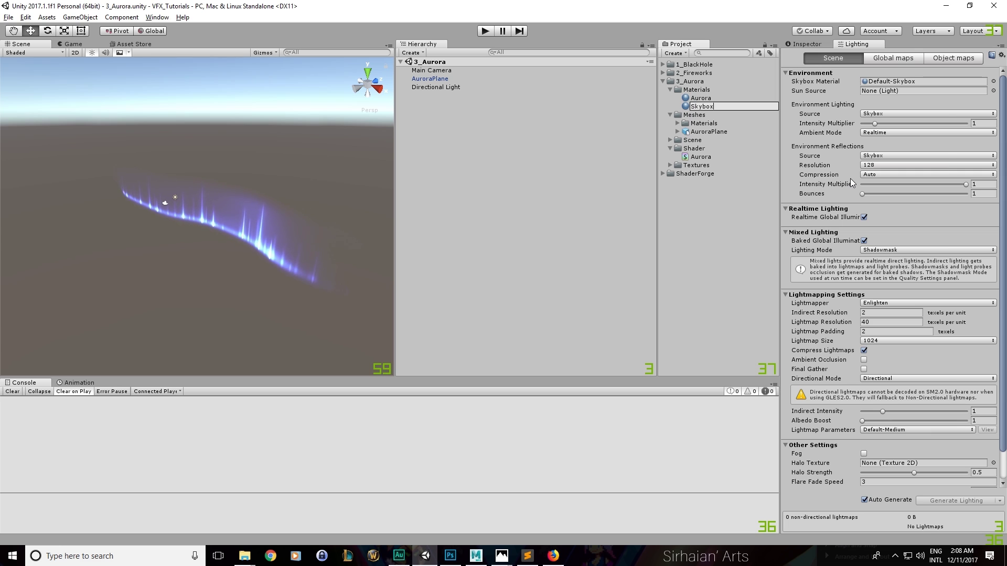
Set the Skybox material's shader to Skybox/Procedural and assign it as the scene's skybox material
{"action": "left_click", "coordinate": [821, 44]}
{"action": "left_click", "coordinate": [870, 65]}
{"action": "mouse_move", "coordinate": [866, 180]}
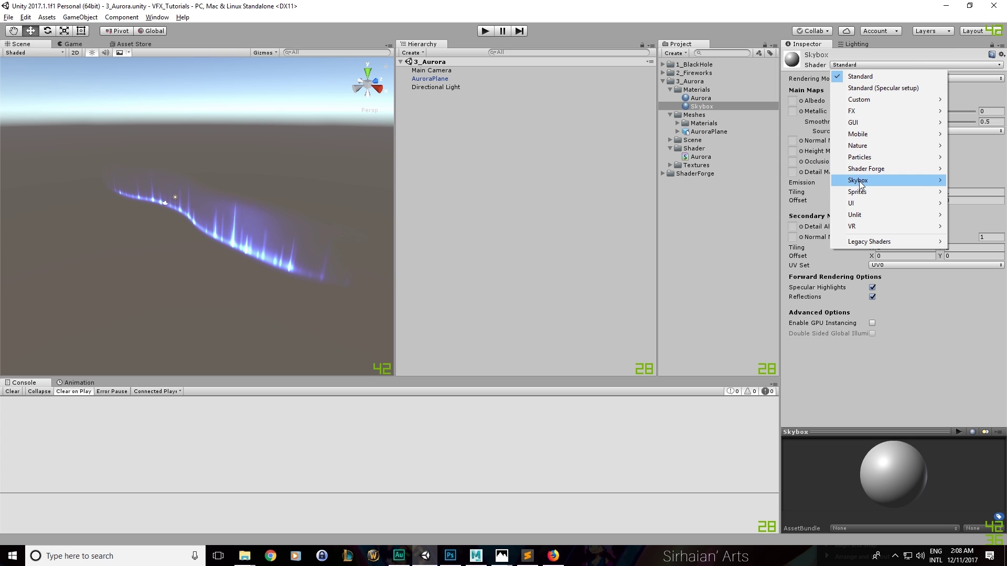
{"action": "left_click", "coordinate": [793, 202]}
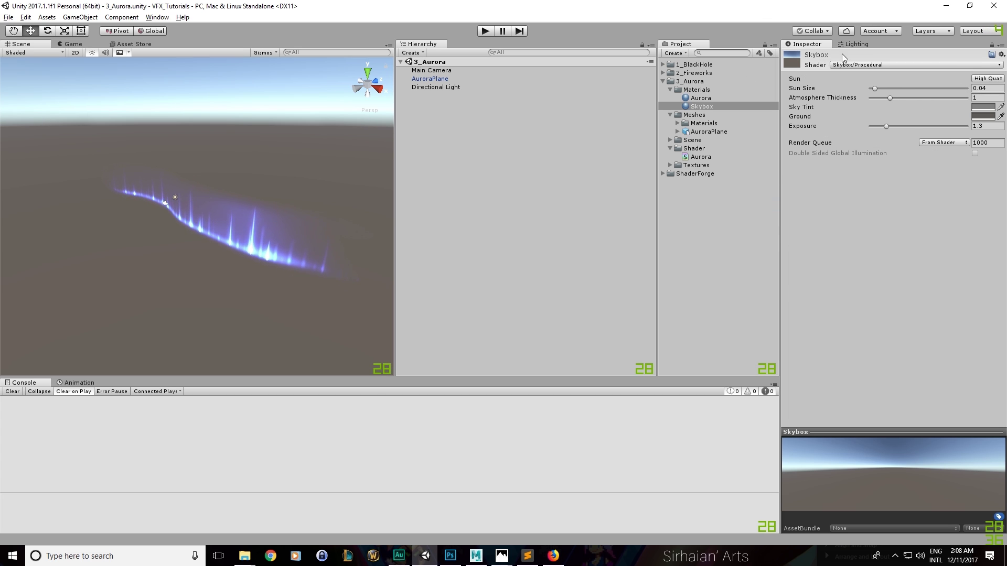
{"action": "left_click", "coordinate": [853, 44]}
{"action": "left_click_drag", "start_coordinate": [702, 106], "coordinate": [913, 81]}
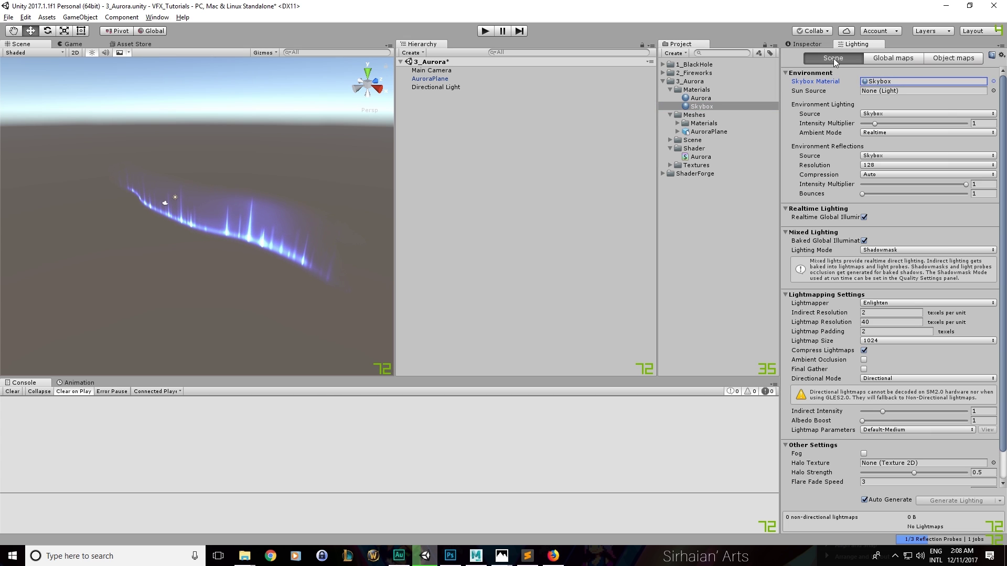
Set the Skybox material's Sun Size to 0 and Atmosphere Thickness to 0.04
{"action": "left_click", "coordinate": [806, 44]}
{"action": "left_click", "coordinate": [875, 89]}
{"action": "mouse_move", "coordinate": [875, 90]}
{"action": "left_mouse_down"}
{"action": "mouse_move", "coordinate": [854, 87]}
{"action": "mouse_move", "coordinate": [871, 100]}
{"action": "left_mouse_up"}
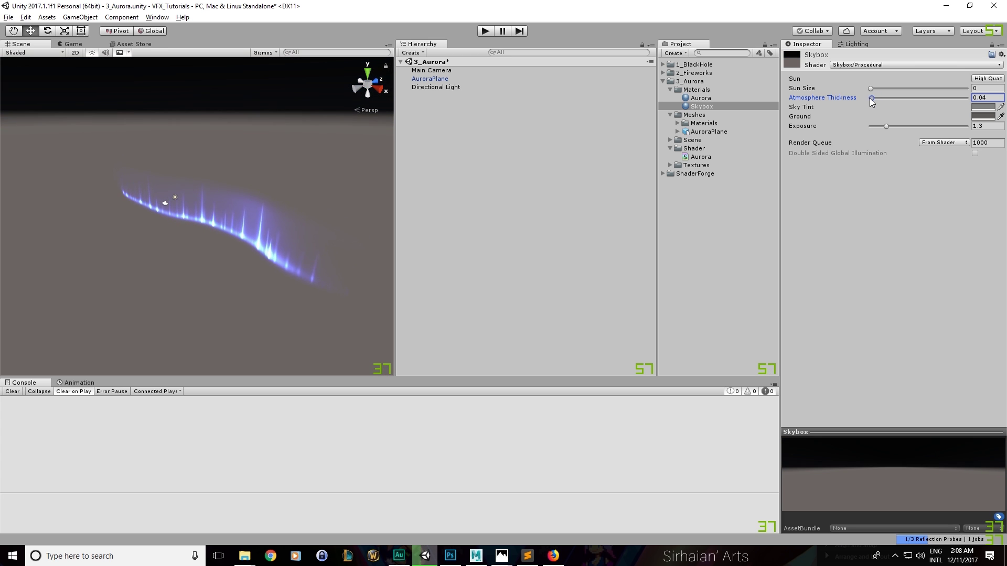
Set the Skybox material's Ground color to black, hex 000000FF
{"action": "left_click", "coordinate": [983, 115]}
{"action": "left_click_drag", "start_coordinate": [28, 110], "coordinate": [22, 141]}
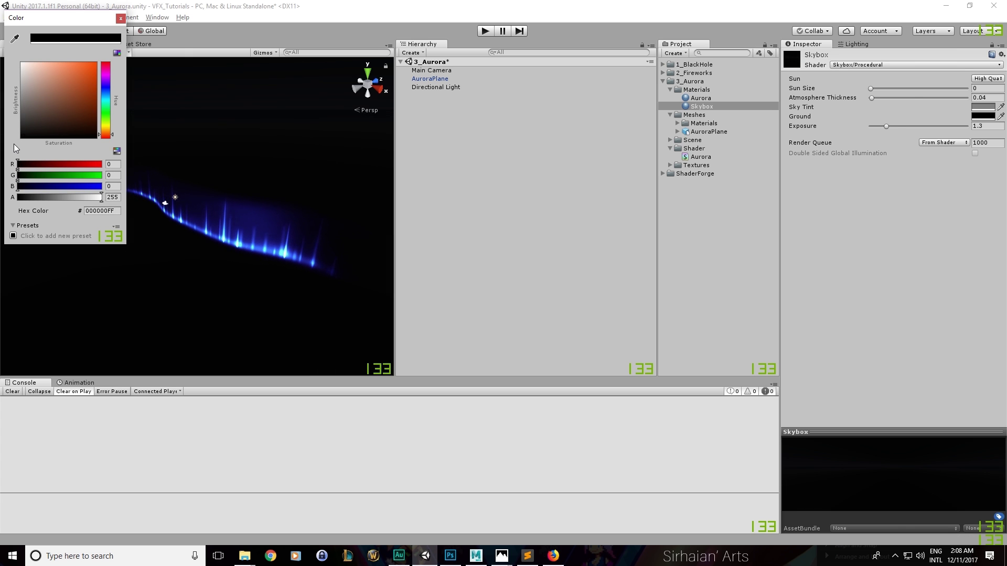
{"action": "left_click", "coordinate": [120, 18]}
{"action": "left_click_drag", "start_coordinate": [256, 205], "coordinate": [326, 247], "text": "alt"}
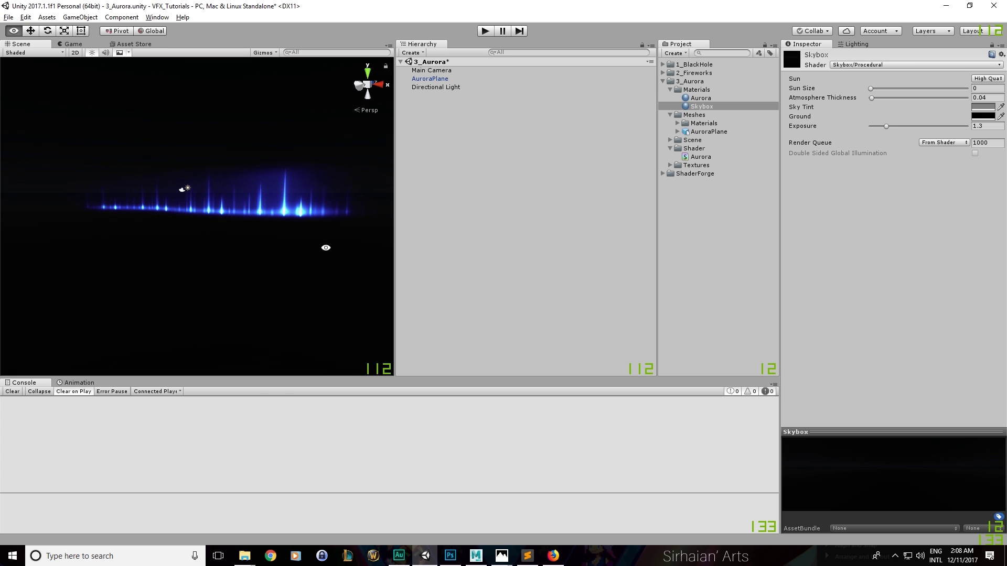
Set VO_Strength to 0.025 on the aurora plane's material, and deselect the plane to view the wave without its outline
{"action": "left_click", "coordinate": [310, 234]}
{"action": "mouse_move", "coordinate": [184, 239]}
{"action": "left_mouse_down"}
{"action": "mouse_move", "coordinate": [180, 277]}
{"action": "mouse_move", "coordinate": [180, 254]}
{"action": "mouse_move", "coordinate": [285, 279]}
{"action": "mouse_move", "coordinate": [181, 250]}
{"action": "left_mouse_up"}
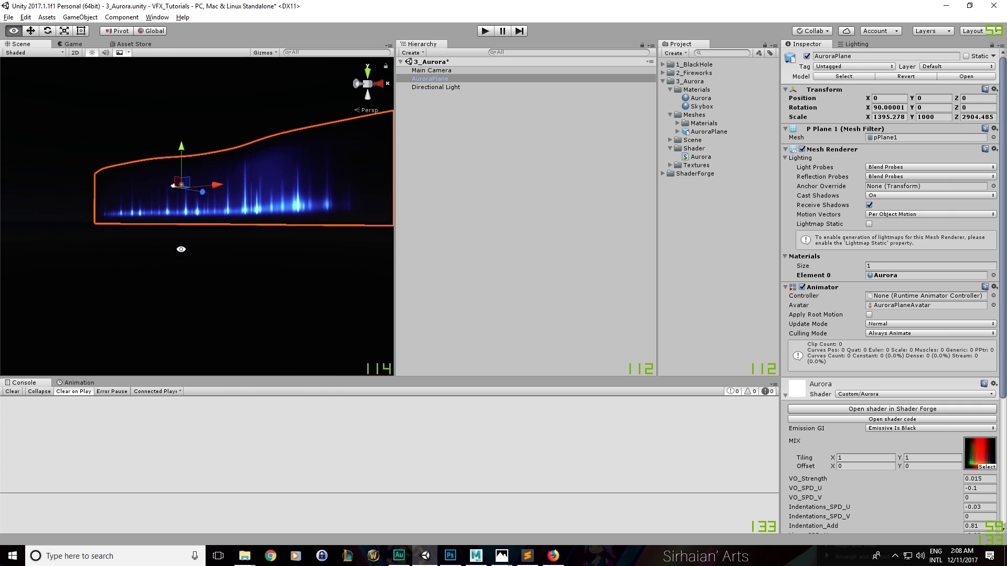
{"action": "left_click", "coordinate": [977, 480]}
{"action": "type", "text": "0.025"}
{"action": "left_click_drag", "start_coordinate": [278, 241], "coordinate": [87, 189], "text": "alt"}
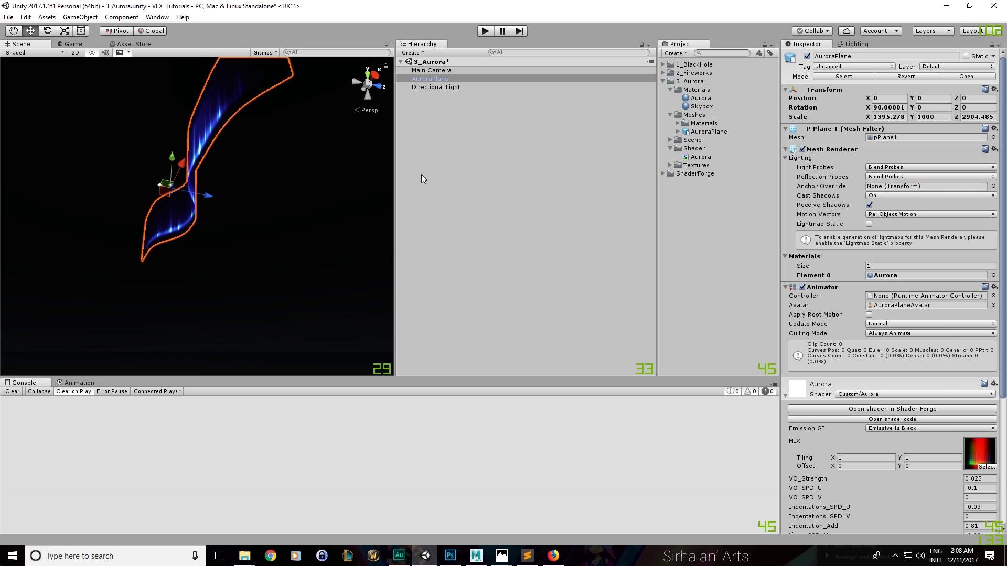
{"action": "left_click", "coordinate": [341, 143]}
{"action": "left_click_drag", "start_coordinate": [341, 144], "coordinate": [390, 11], "text": "alt"}
{"action": "left_click_drag", "start_coordinate": [391, 563], "coordinate": [220, 181], "text": "alt"}
{"action": "left_click", "coordinate": [205, 175]}
{"action": "left_click_drag", "start_coordinate": [212, 266], "coordinate": [285, 318], "text": "alt"}
{"action": "left_click", "coordinate": [285, 319]}
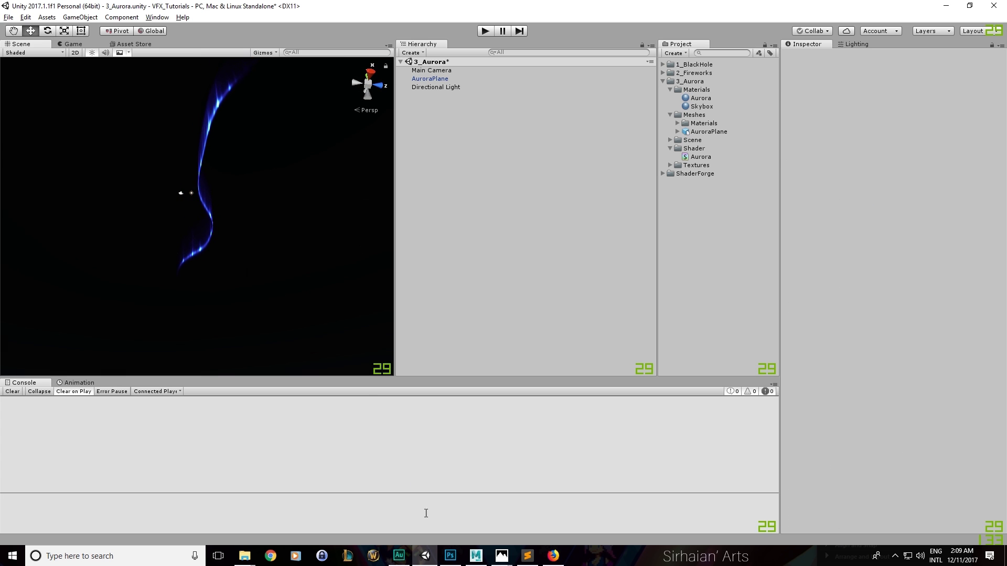
Switch to Photoshop and display the Red channel of MIX.tga
{"action": "left_click", "coordinate": [450, 555]}
{"action": "left_click", "coordinate": [909, 285]}
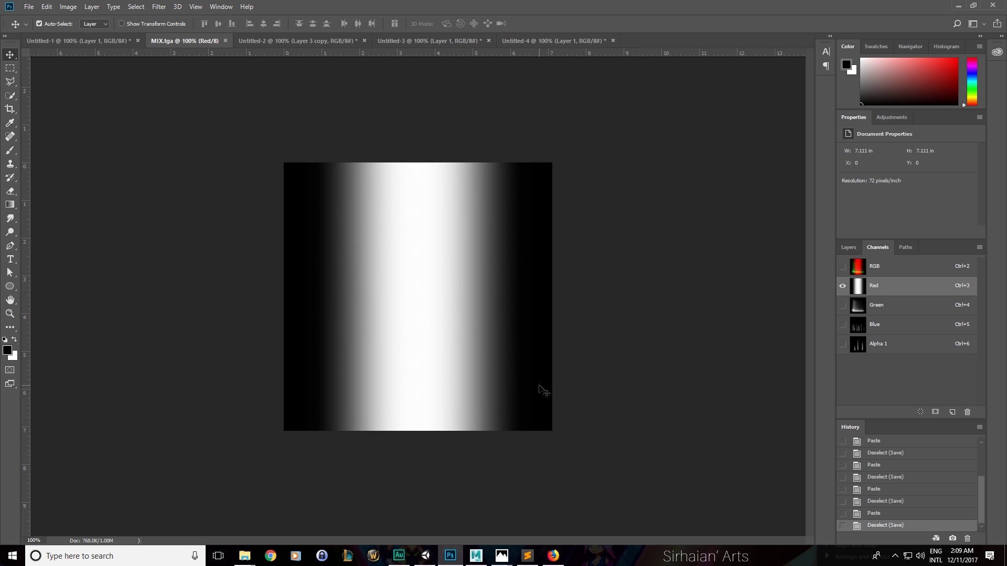
{"action": "key", "text": "ctrl+l"}
{"action": "mouse_move", "coordinate": [669, 184]}
{"action": "left_mouse_down"}
{"action": "mouse_move", "coordinate": [556, 183]}
{"action": "mouse_move", "coordinate": [687, 186]}
{"action": "left_mouse_up"}
{"action": "mouse_move", "coordinate": [540, 184]}
{"action": "left_mouse_down"}
{"action": "mouse_move", "coordinate": [683, 186]}
{"action": "mouse_move", "coordinate": [528, 181]}
{"action": "left_mouse_up"}
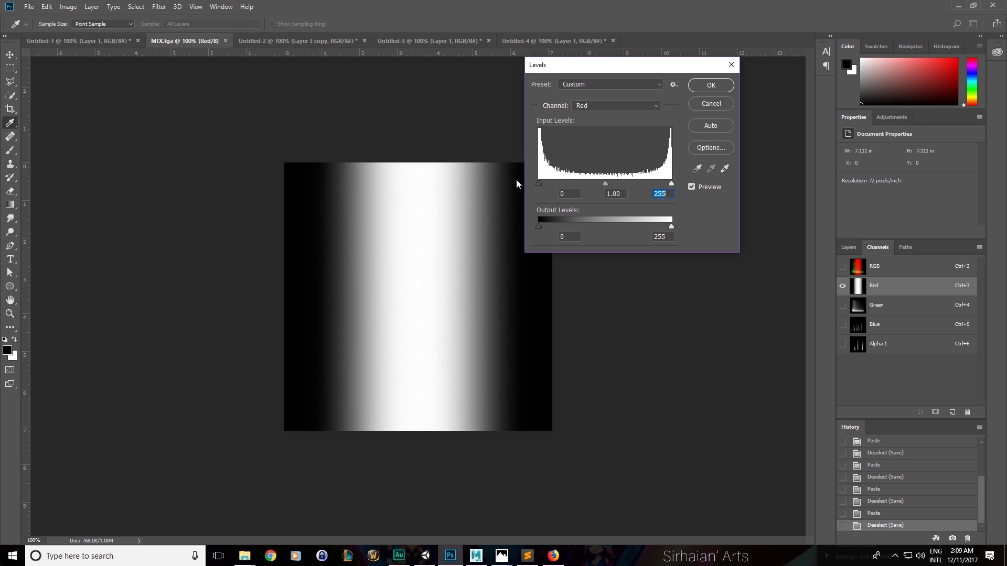
{"action": "left_click", "coordinate": [708, 106]}
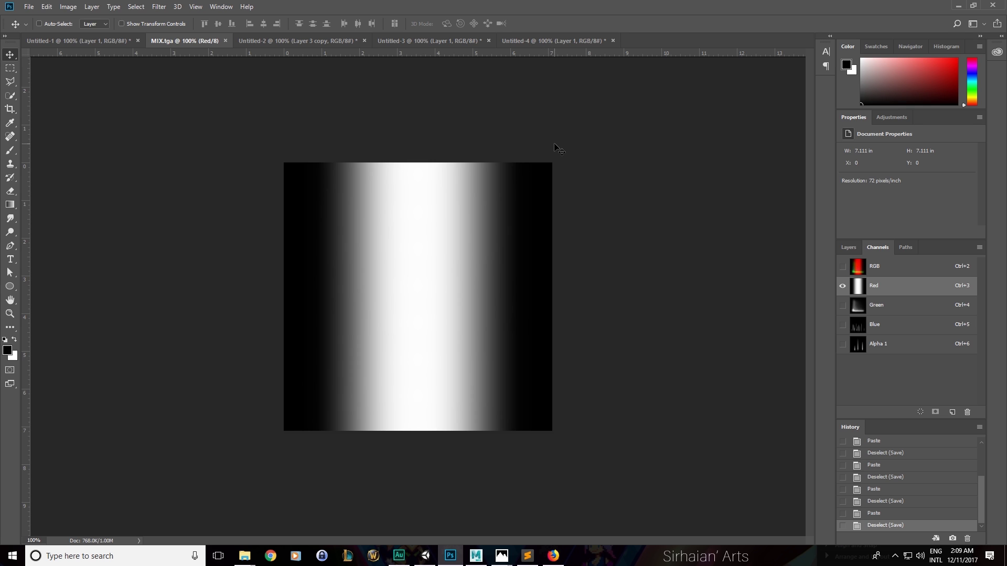
In the Untitled-1 document, narrow Layer 1 symmetrically to about 88% of its width and reapply the last Gaussian Blur
{"action": "left_click", "coordinate": [848, 247]}
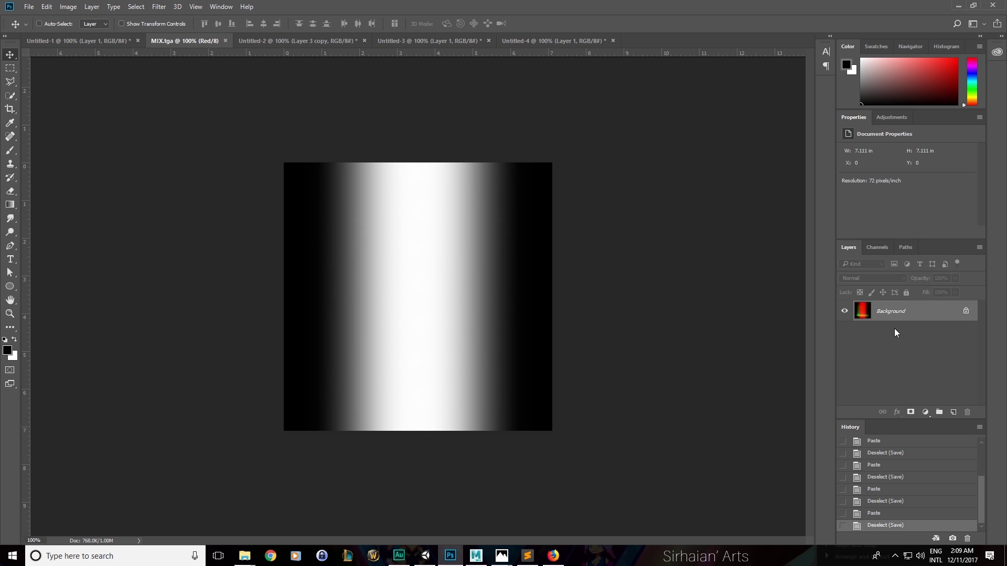
{"action": "left_click", "coordinate": [82, 41]}
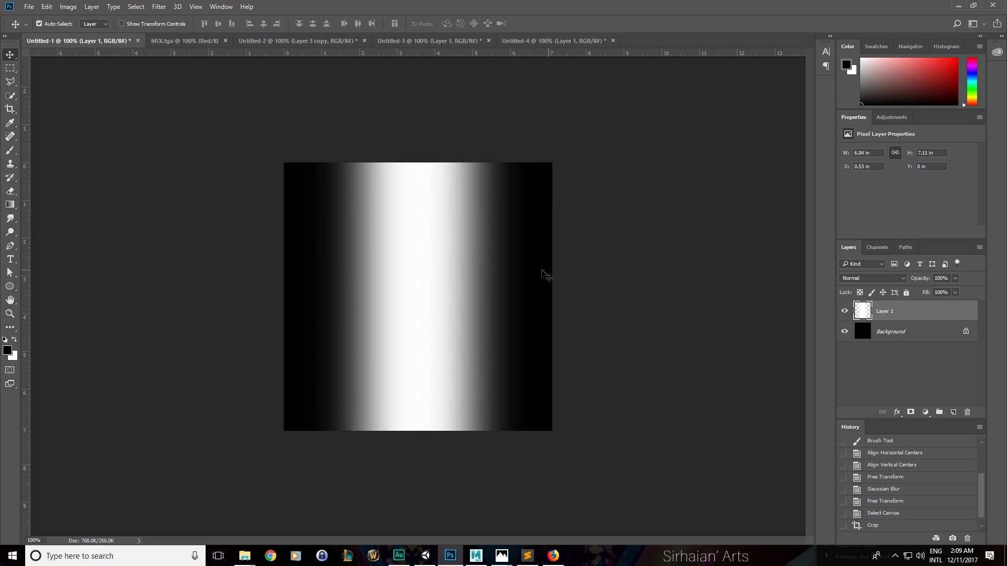
{"action": "key", "text": "ctrl+t"}
{"action": "left_click_drag", "start_coordinate": [531, 297], "coordinate": [518, 296], "text": "alt"}
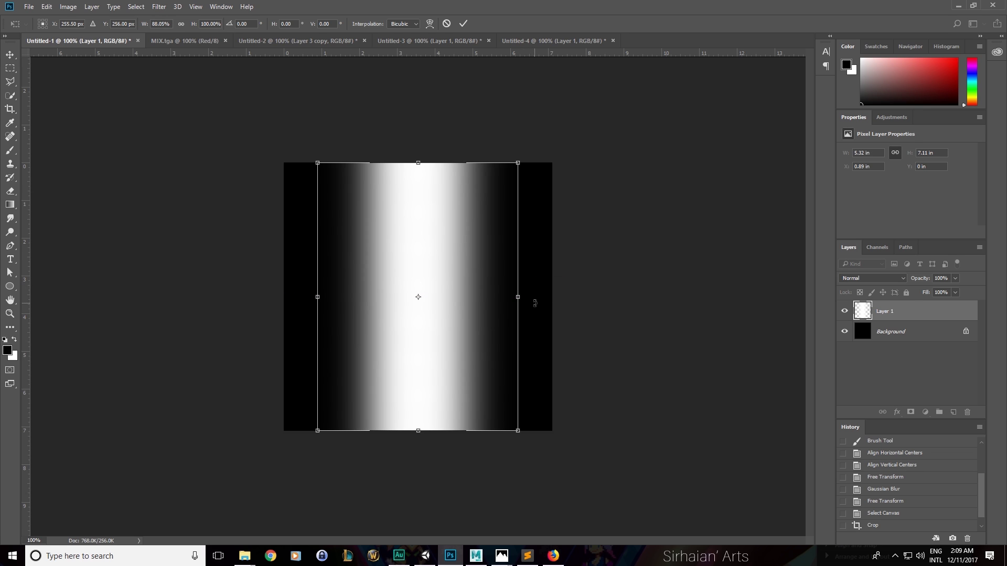
{"action": "key", "text": "Return"}
{"action": "left_click", "coordinate": [178, 6]}
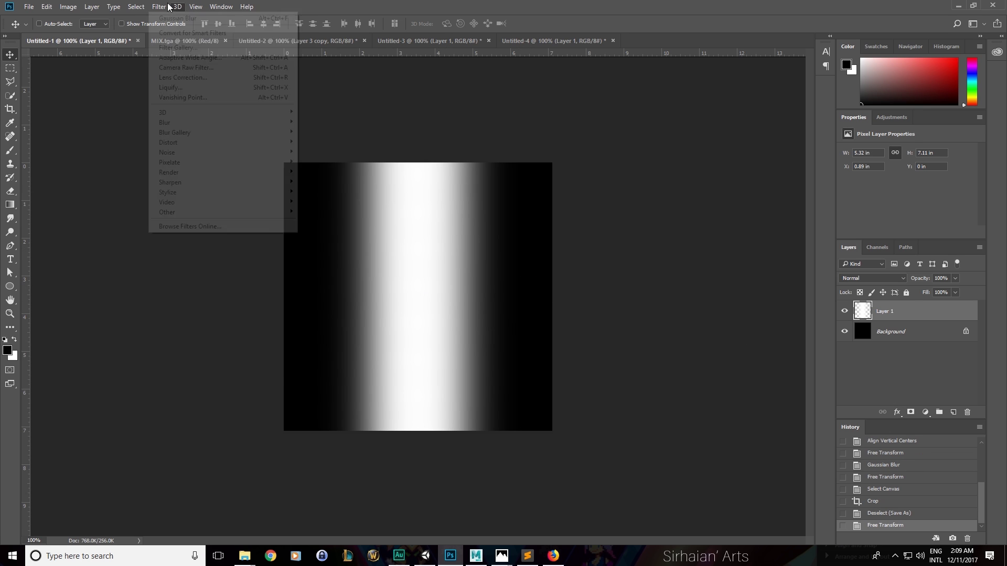
{"action": "left_click", "coordinate": [190, 12]}
Apply a Gaussian Blur with a radius of 48.4 pixels to Layer 1
{"action": "left_click", "coordinate": [136, 7]}
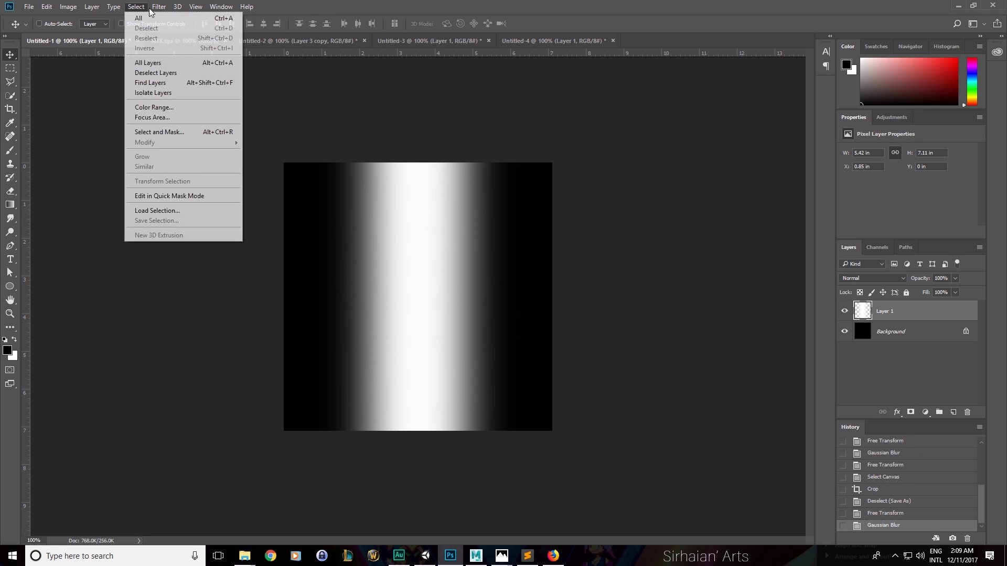
{"action": "mouse_move", "coordinate": [159, 6]}
{"action": "mouse_move", "coordinate": [178, 123]}
{"action": "left_click", "coordinate": [321, 162]}
{"action": "left_click_drag", "start_coordinate": [476, 285], "coordinate": [488, 286]}
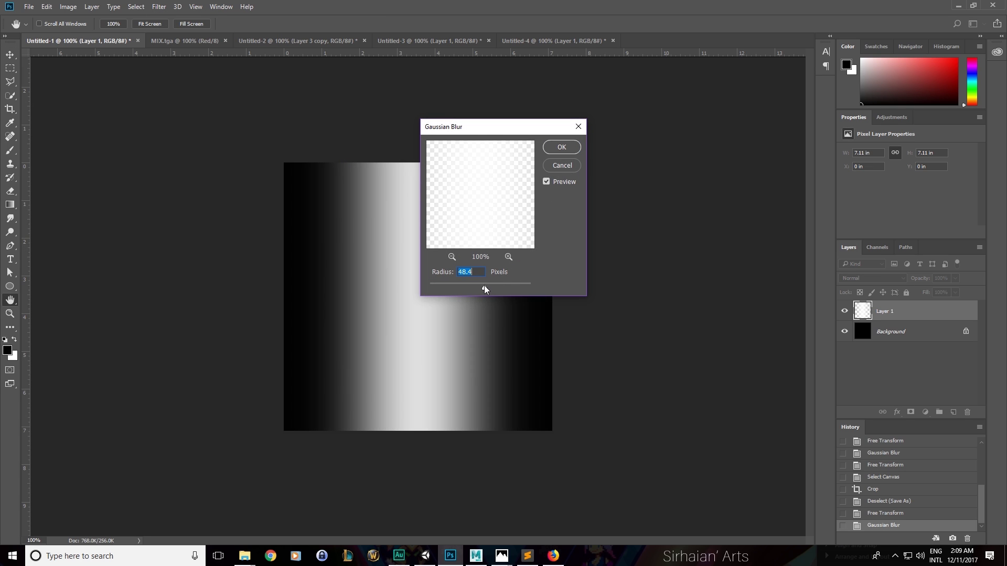
{"action": "left_click", "coordinate": [562, 148]}
Narrow Layer 1 symmetrically about its center to about 5.61 in wide
{"action": "key", "text": "ctrl+t"}
{"action": "left_click_drag", "start_coordinate": [552, 297], "coordinate": [524, 297], "text": "alt"}
{"action": "key", "text": "Return"}
Try repeating the last Gaussian Blur on Layer 1, and undo it
{"action": "key", "text": "ctrl+f"}
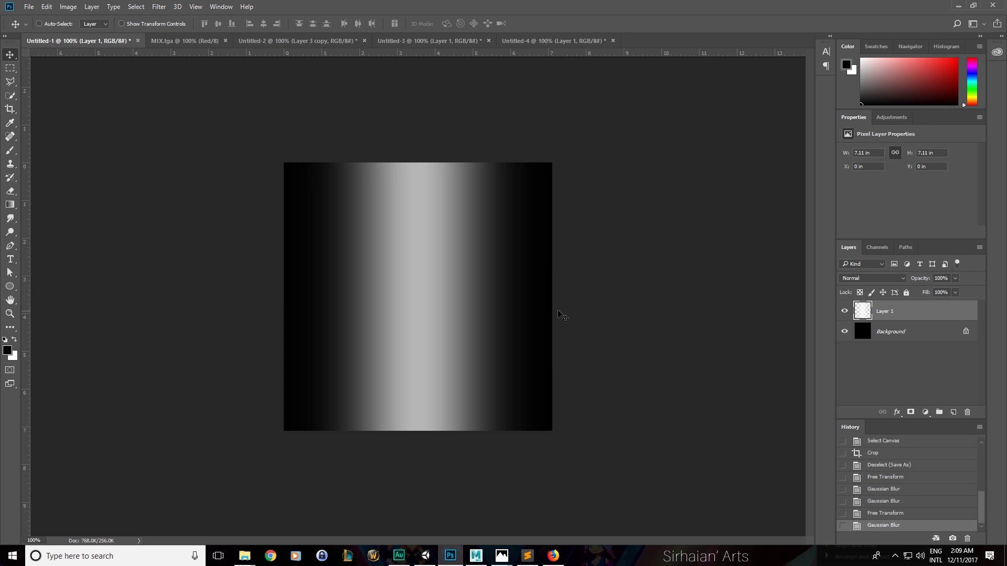
{"action": "key", "text": "ctrl+t"}
{"action": "key", "text": "Escape"}
{"action": "key", "text": "ctrl+z"}
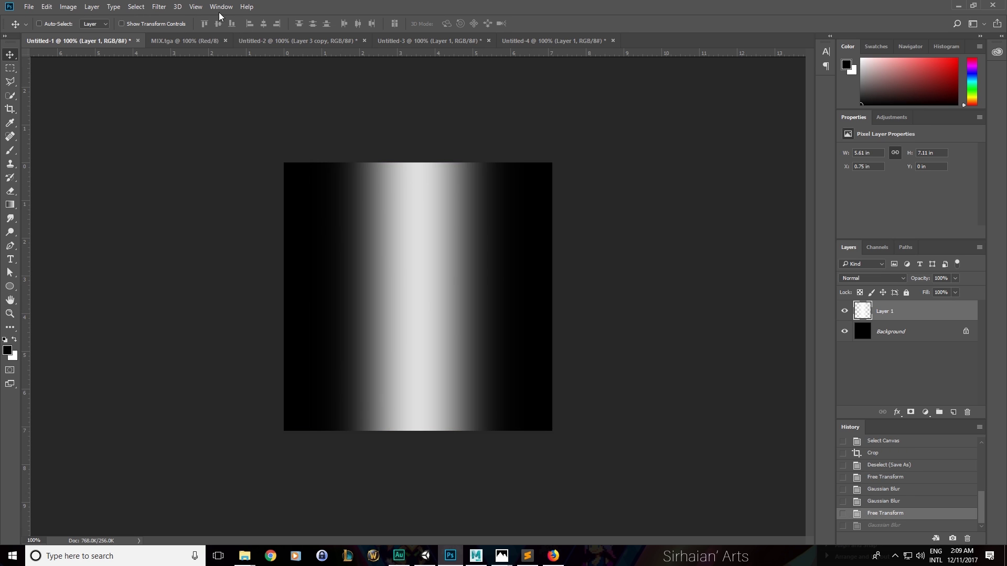
Apply a softer Gaussian Blur with a radius of about 27.7 pixels to Layer 1
{"action": "left_click", "coordinate": [160, 6]}
{"action": "mouse_move", "coordinate": [168, 125]}
{"action": "left_click", "coordinate": [325, 162]}
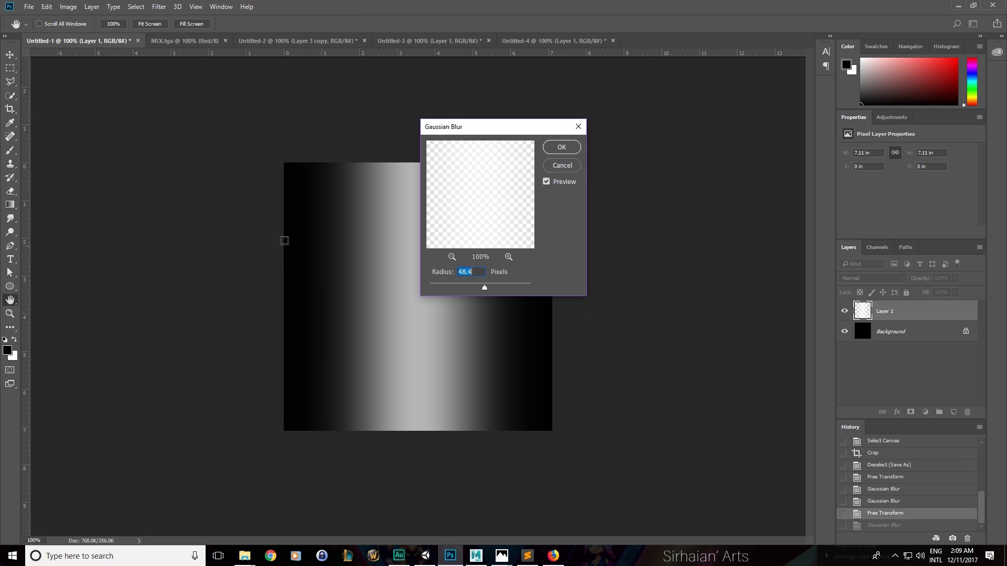
{"action": "left_click", "coordinate": [450, 286]}
{"action": "left_click_drag", "start_coordinate": [456, 286], "coordinate": [480, 287]}
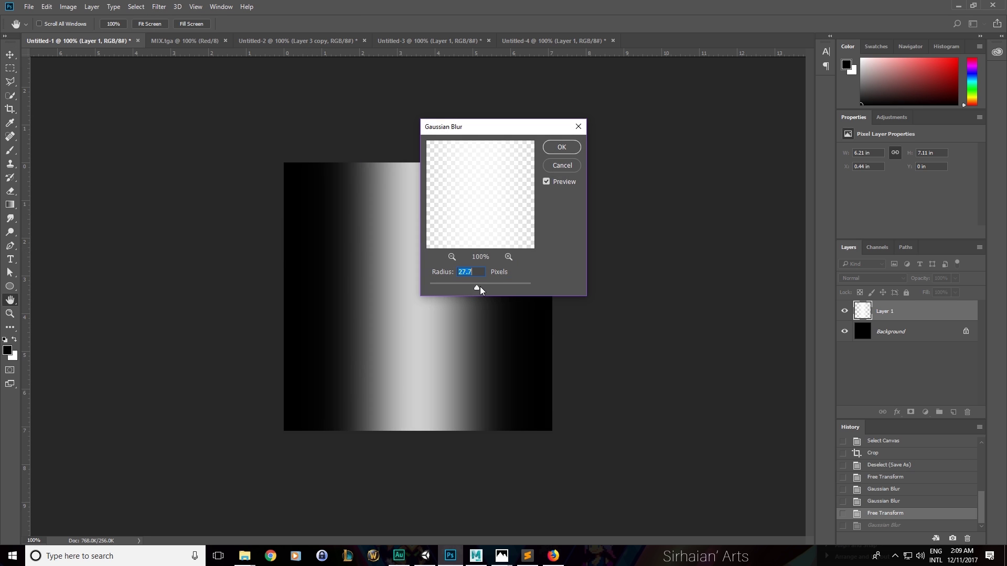
{"action": "left_click", "coordinate": [561, 147]}
Reapply the same Gaussian Blur to Layer 1 several more times to widen the gradient's falloff
{"action": "key", "text": "ctrl+t"}
{"action": "key", "text": "Escape"}
{"action": "key", "text": "ctrl+alt+f"}
{"action": "key", "text": "ctrl+t"}
{"action": "key", "text": "Escape"}
{"action": "key", "text": "ctrl+alt+f"}
{"action": "key", "text": "ctrl+alt+f"}
{"action": "key", "text": "ctrl+t"}
{"action": "key", "text": "Escape"}
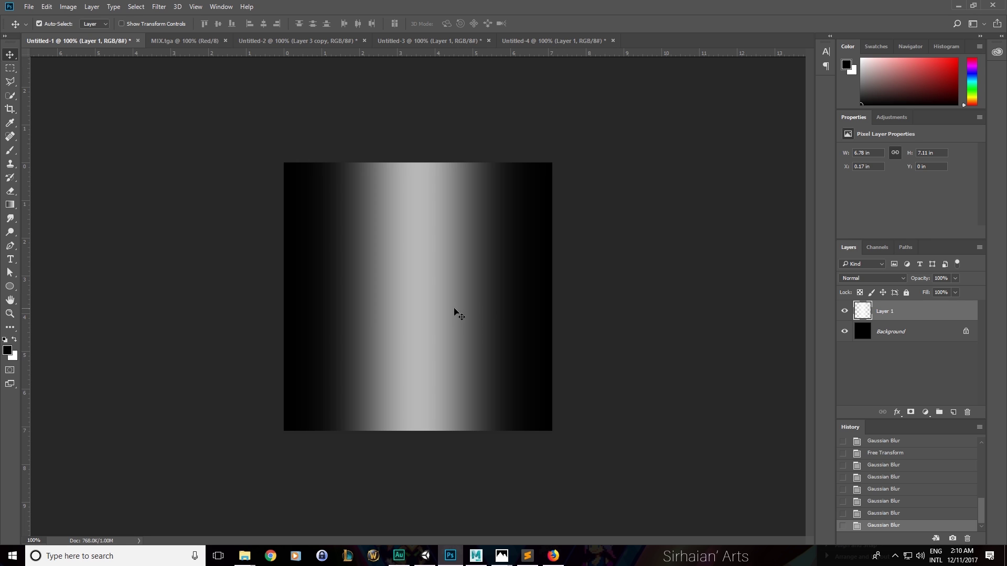
Add a Levels adjustment layer above Layer 1 and lower its white input level until the gradient's center is nearly white
{"action": "left_click", "coordinate": [926, 412]}
{"action": "left_click", "coordinate": [921, 247]}
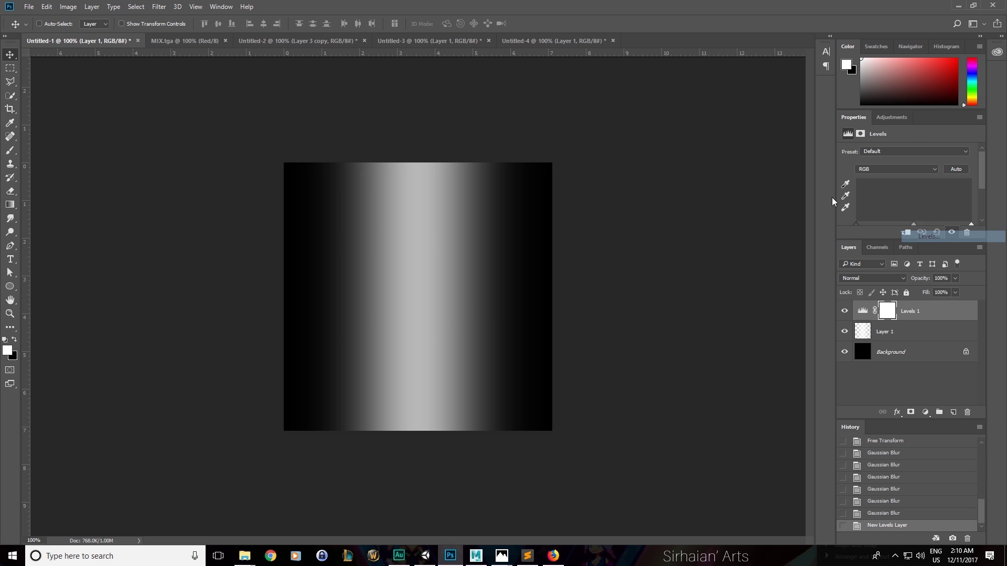
{"action": "left_click_drag", "start_coordinate": [971, 225], "coordinate": [945, 222]}
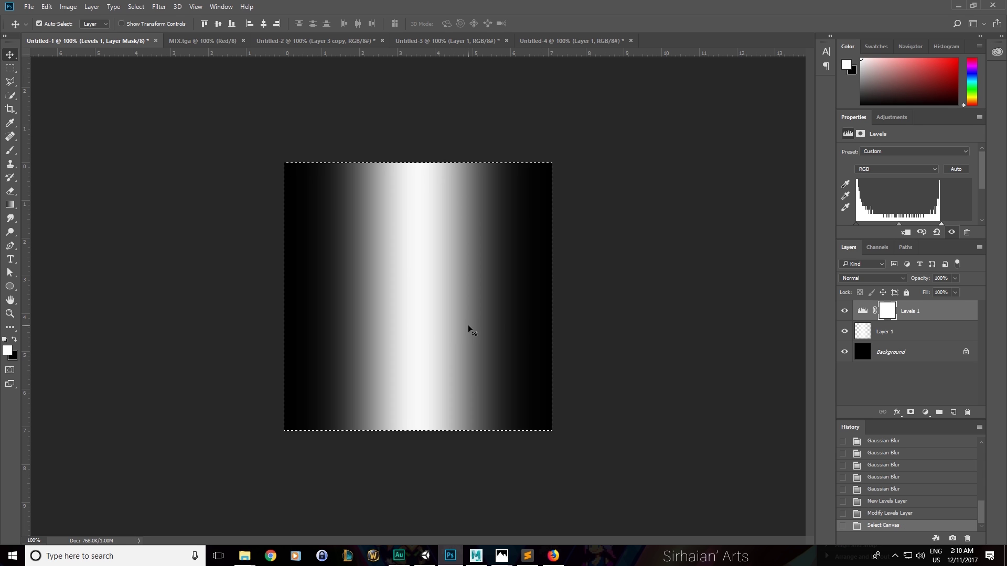
Copy the merged gradient canvas, paste it into the Red channel of MIX.tga, and save the texture
{"action": "key", "text": "ctrl"}
{"action": "left_click", "coordinate": [208, 39]}
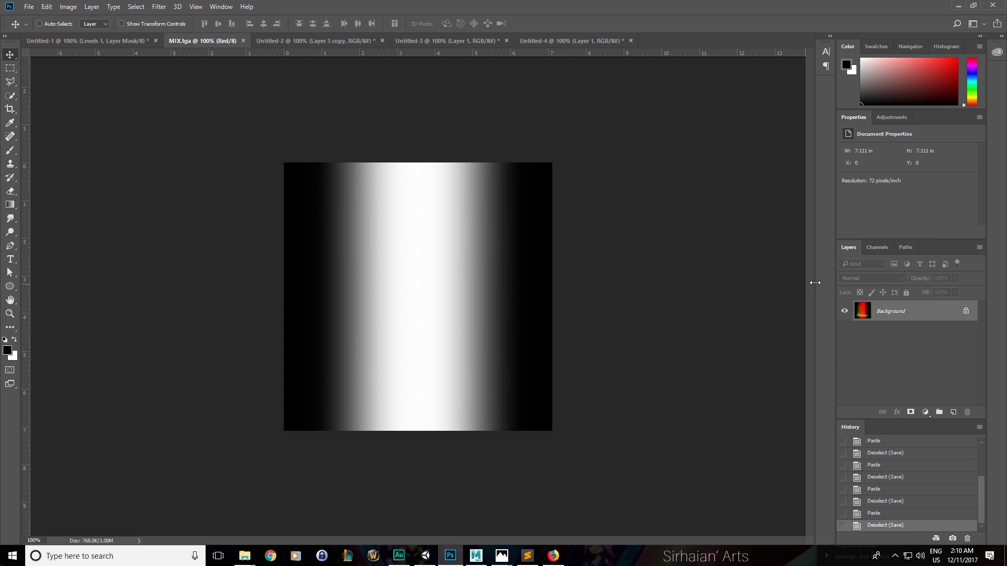
{"action": "left_click", "coordinate": [884, 248]}
{"action": "key", "text": "ctrl+v"}
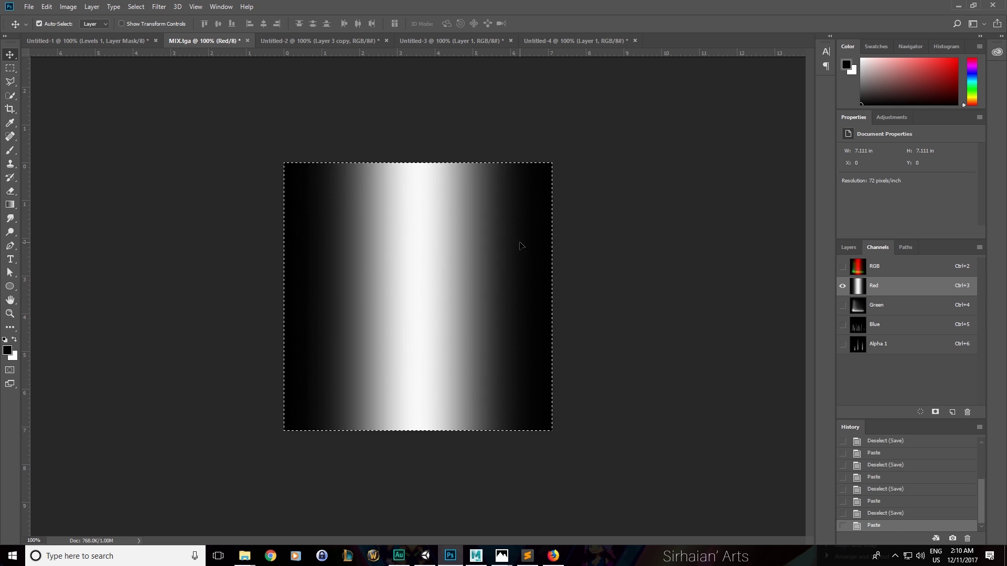
Switch back to Unity, view the aurora with the updated texture, and select the aurora plane
{"action": "key", "text": "alt+Tab"}
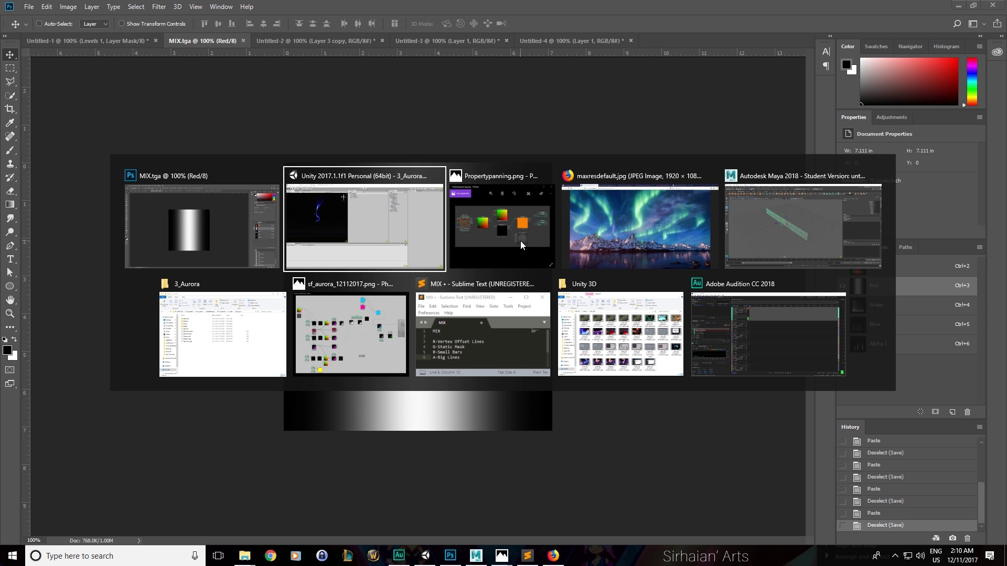
{"action": "left_click", "coordinate": [376, 220]}
{"action": "left_click_drag", "start_coordinate": [376, 220], "coordinate": [283, 145], "text": "alt"}
{"action": "left_click_drag", "start_coordinate": [209, 171], "coordinate": [279, 428], "text": "alt"}
{"action": "left_click_drag", "start_coordinate": [267, 318], "coordinate": [243, 255], "text": "alt"}
{"action": "left_click", "coordinate": [247, 273]}
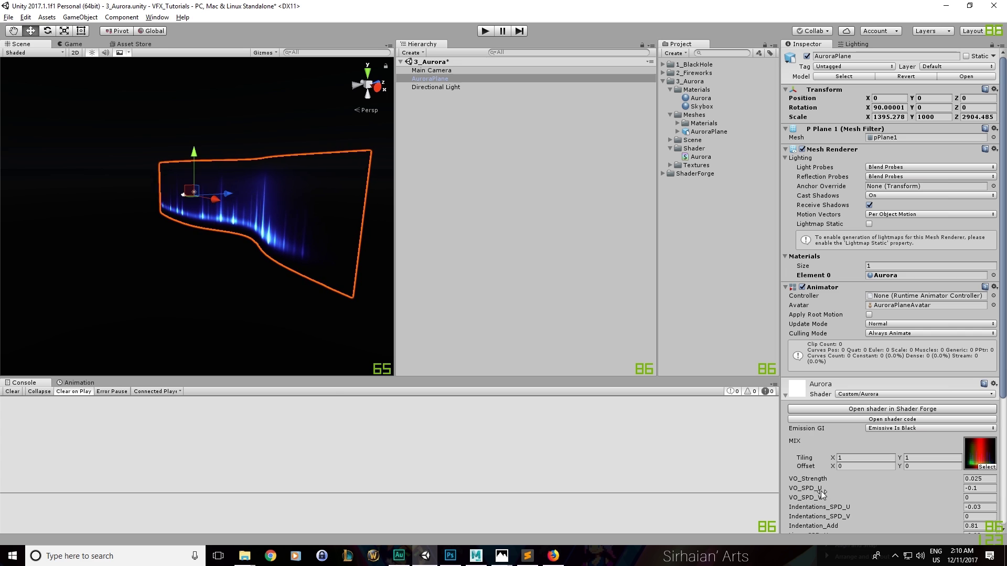
Try a VO_Tile_U value of 2.5 on the Aurora material
{"action": "scroll", "coordinate": [820, 487], "scroll_direction": "down", "scroll_amount": 3}
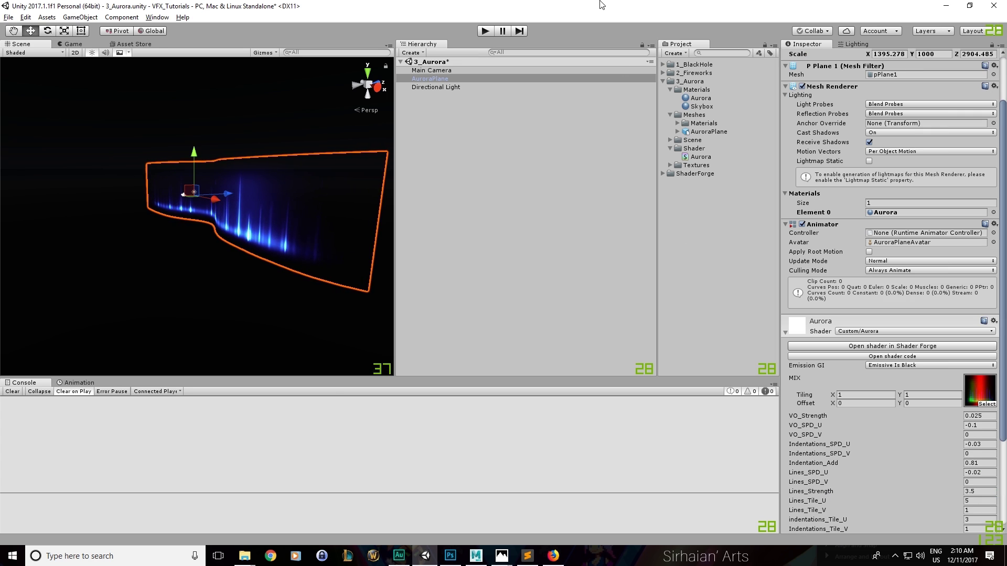
{"action": "left_click", "coordinate": [965, 416]}
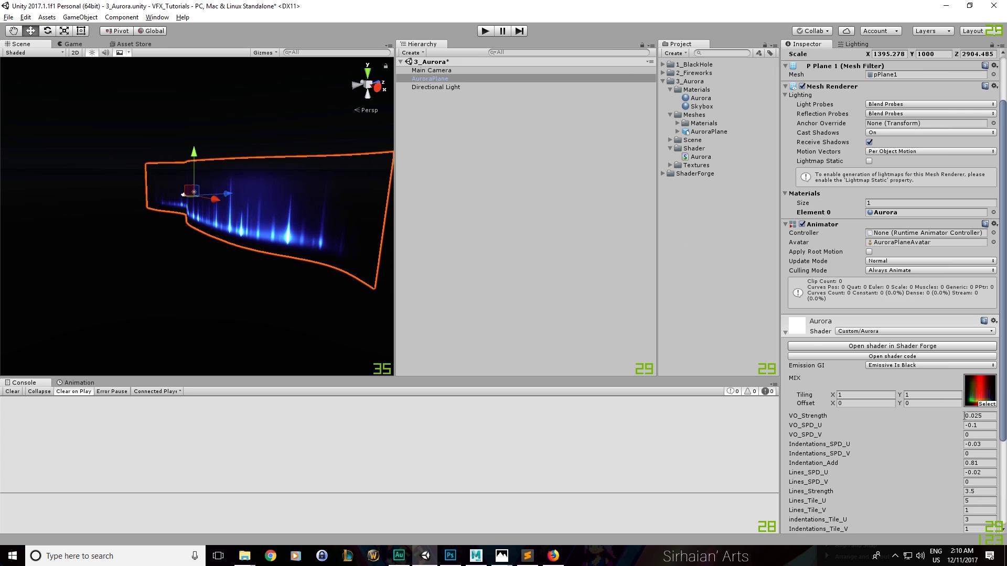
{"action": "scroll", "coordinate": [909, 426], "scroll_direction": "down", "scroll_amount": 6}
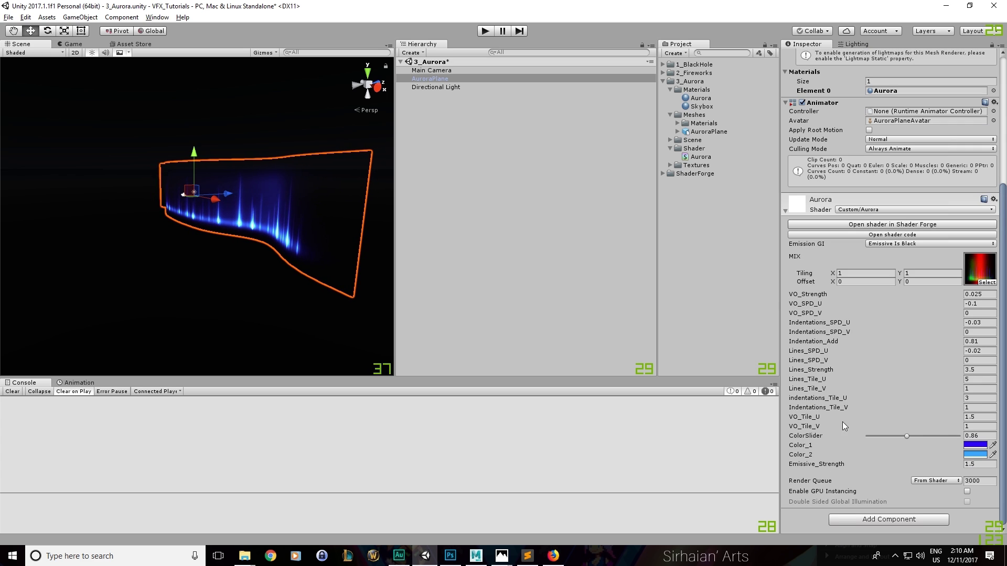
{"action": "left_click_drag", "start_coordinate": [843, 422], "coordinate": [1000, 424]}
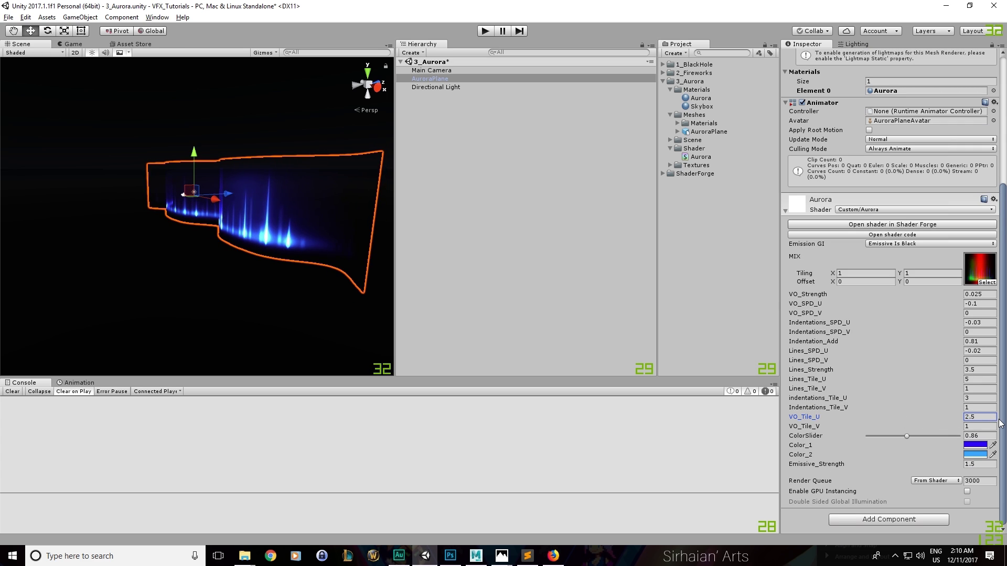
Set the Aurora material's VO_Tile_U to 1.85
{"action": "left_click_drag", "start_coordinate": [137, 294], "coordinate": [169, 367], "text": "alt"}
{"action": "left_click_drag", "start_coordinate": [222, 302], "coordinate": [209, 220], "text": "alt"}
{"action": "left_click", "coordinate": [974, 418]}
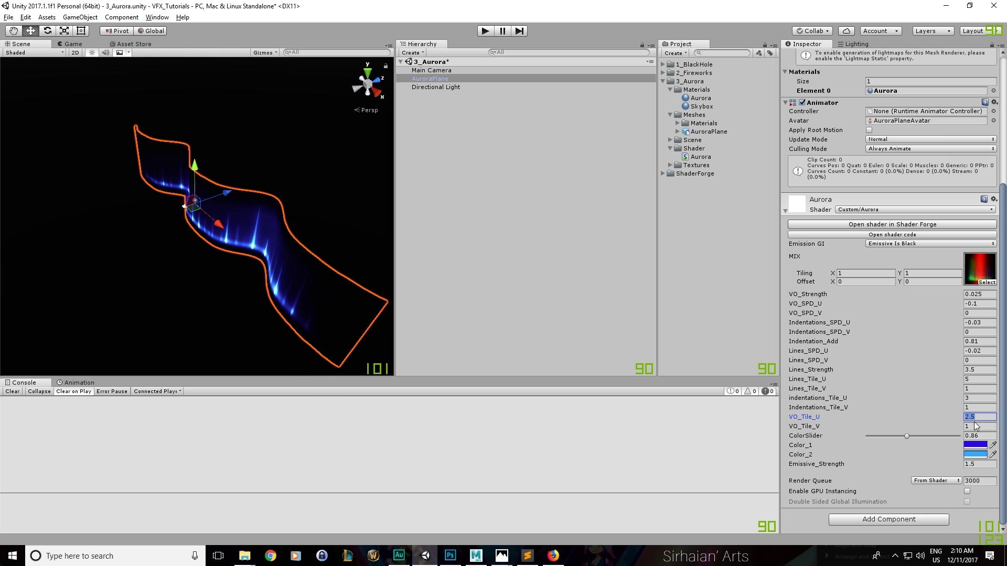
{"action": "type", "text": "1.85"}
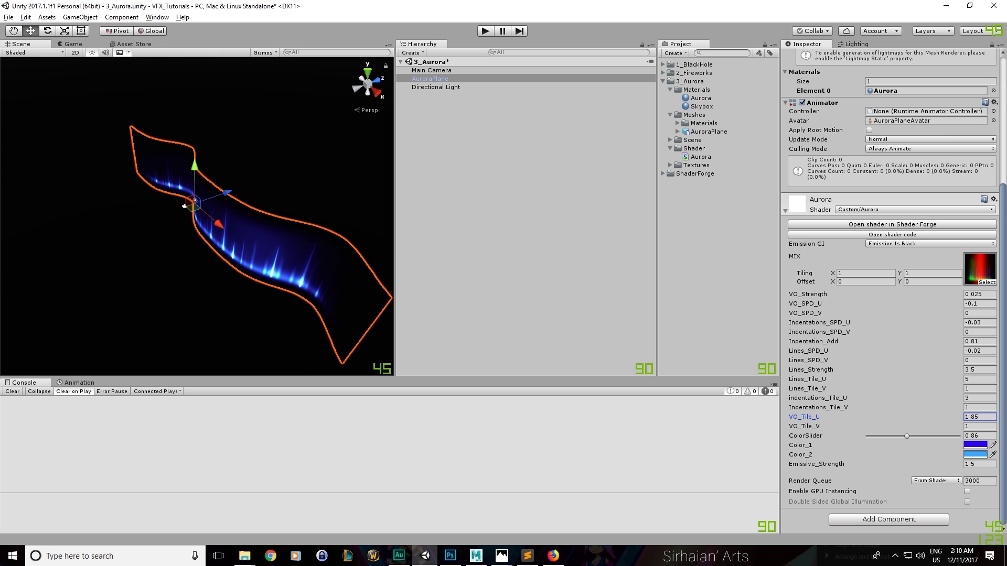
Try a VO_Strength of 0.005 on the Aurora material, and undo the change
{"action": "left_click", "coordinate": [974, 295]}
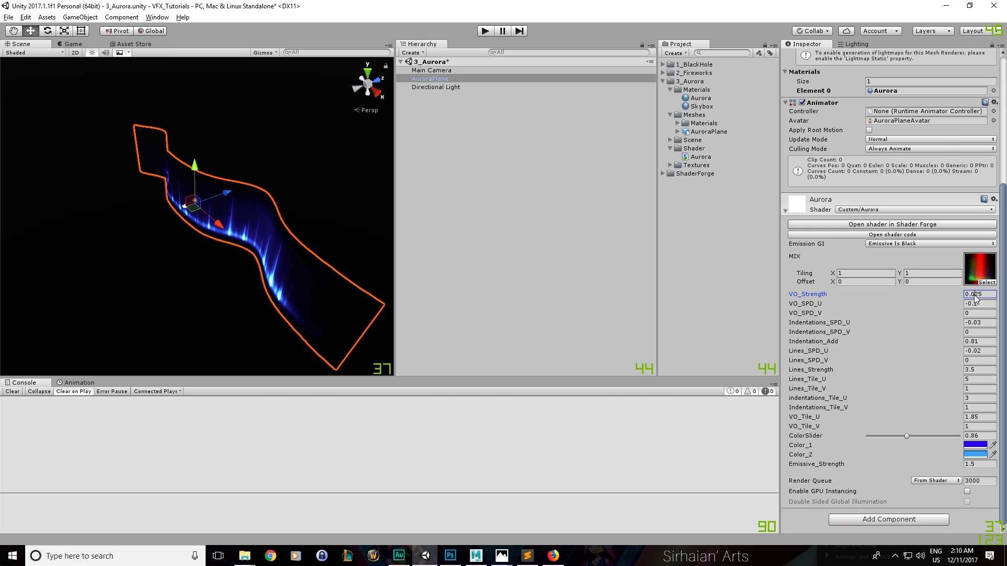
{"action": "type", "text": "0.005"}
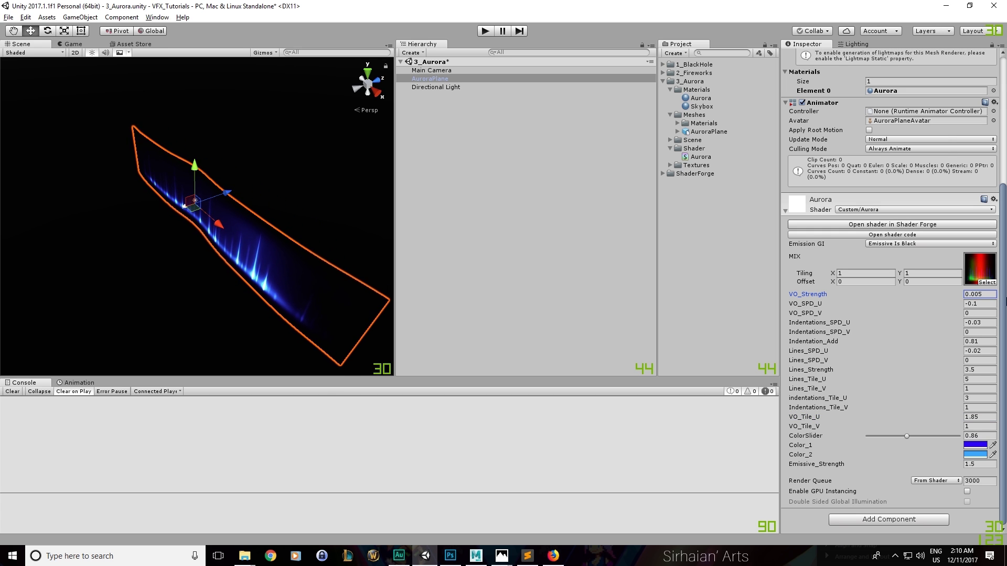
{"action": "key", "text": "ctrl+z"}
Set the Aurora material's VO_SPD_U to -0.05
{"action": "left_click", "coordinate": [976, 304]}
{"action": "type", "text": "-0.0"}
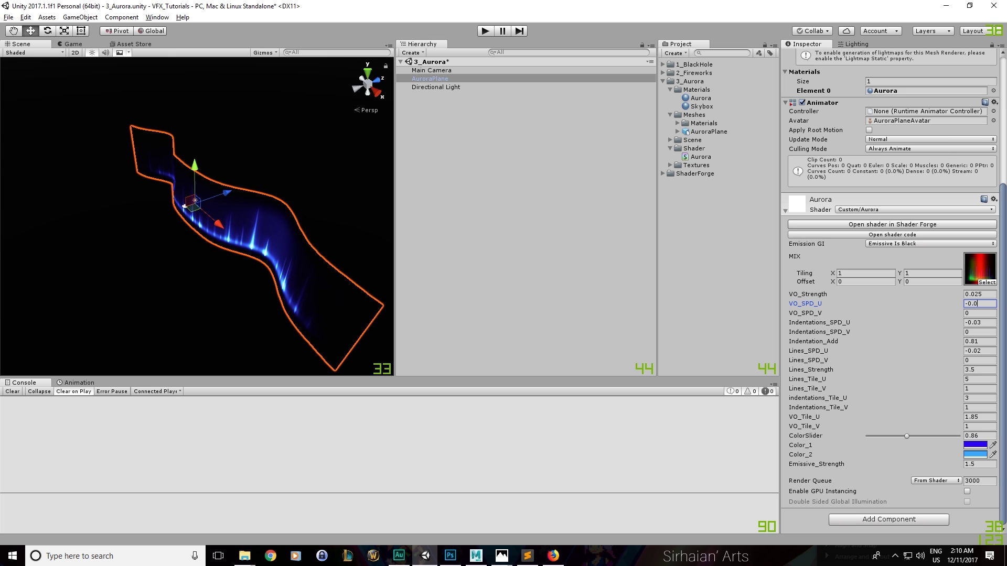
{"action": "type", "text": "5"}
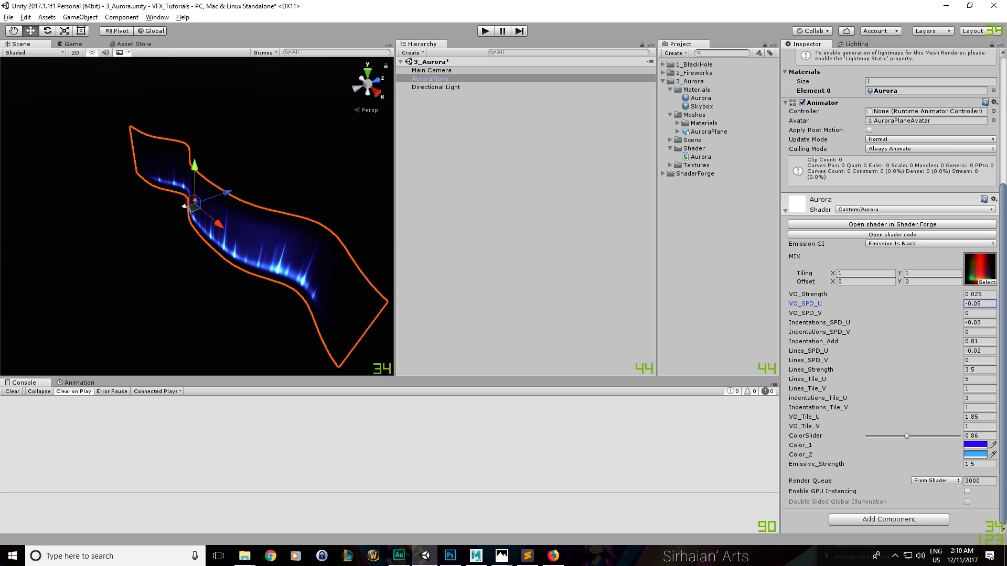
Deselect the aurora plane and inspect the animated aurora from several angles in the scene
{"action": "left_click_drag", "start_coordinate": [197, 261], "coordinate": [300, 243], "text": "alt"}
{"action": "left_click", "coordinate": [218, 271]}
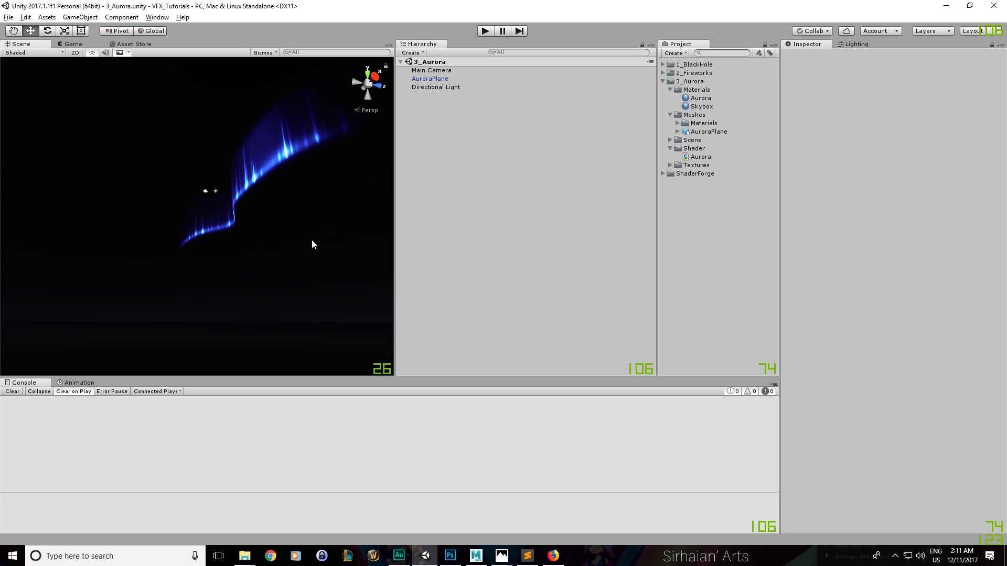
{"action": "key", "text": "alt"}
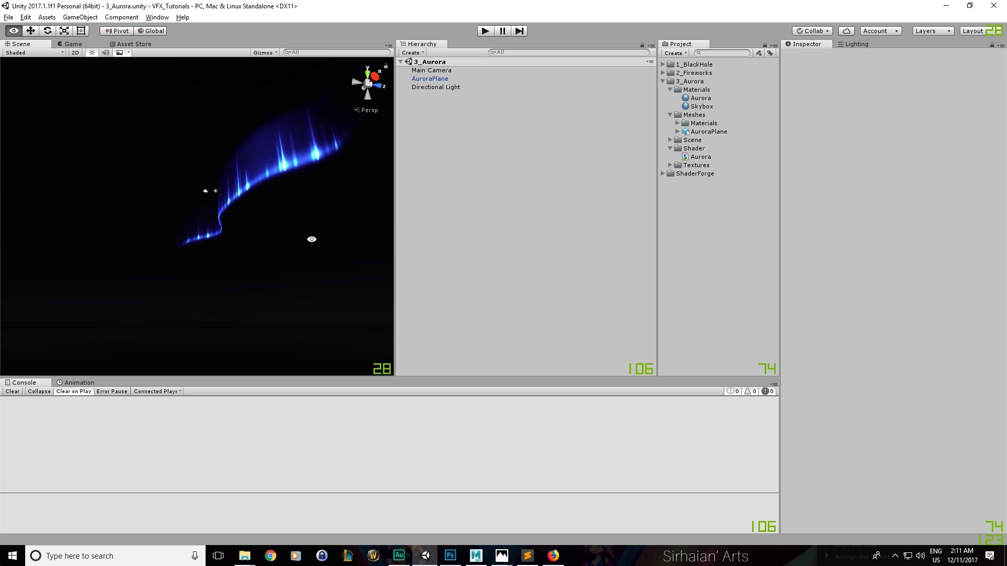
{"action": "left_click_drag", "start_coordinate": [312, 240], "coordinate": [317, 265], "text": "alt"}
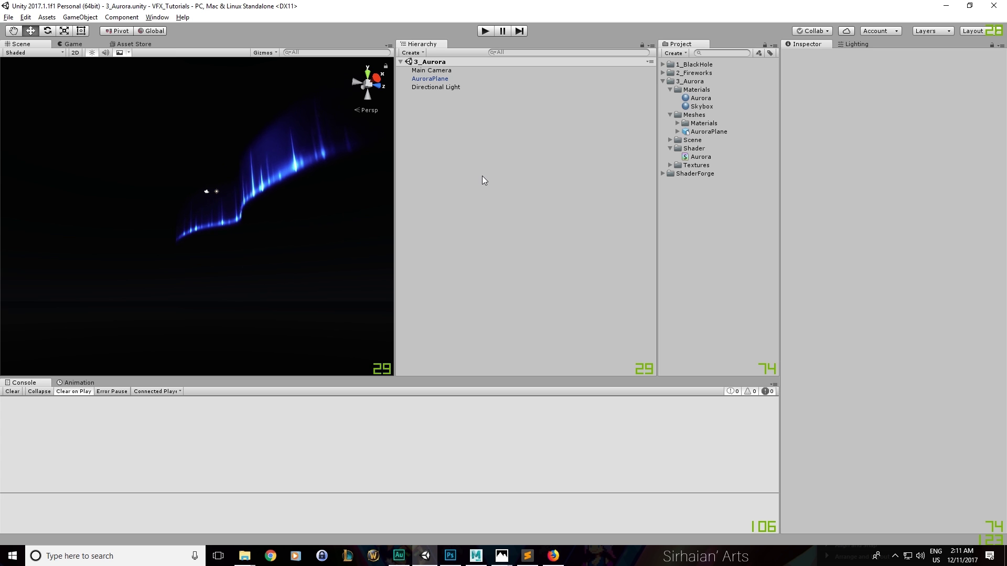
{"action": "right_click", "coordinate": [482, 175]}
{"action": "key", "text": "Escape"}
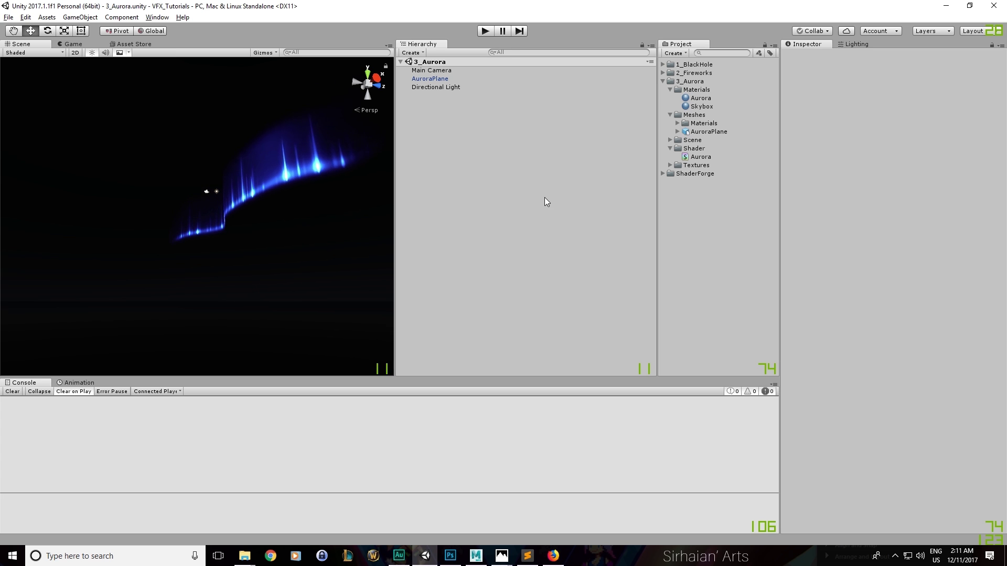
Dock the Game view beside the Scene view and rotate the Main Camera to about -66.6 degrees around Y
{"action": "left_click", "coordinate": [433, 70]}
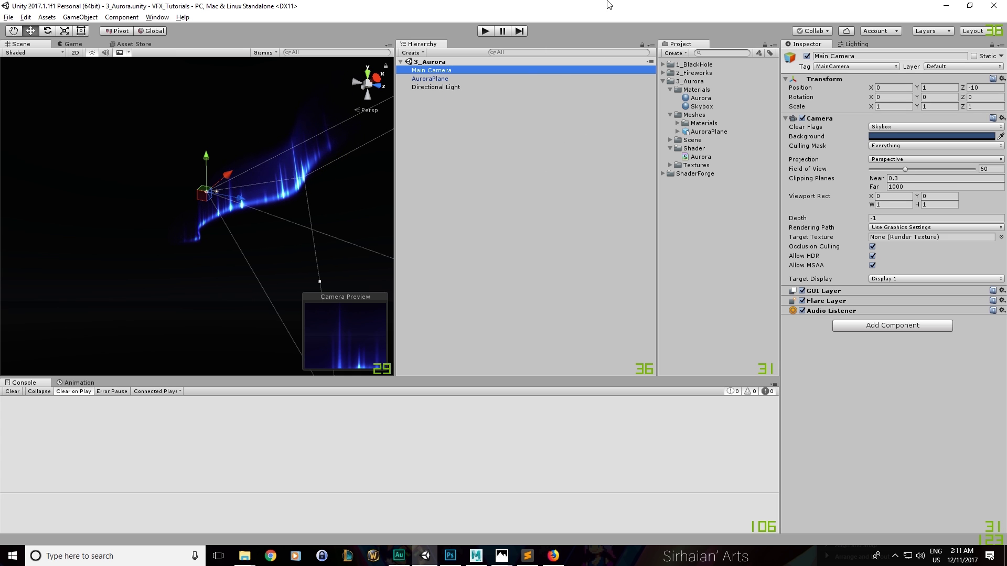
{"action": "left_click_drag", "start_coordinate": [74, 43], "coordinate": [196, 160]}
{"action": "left_click_drag", "start_coordinate": [130, 181], "coordinate": [161, 239], "text": "alt"}
{"action": "key", "text": "e"}
{"action": "key", "text": "w"}
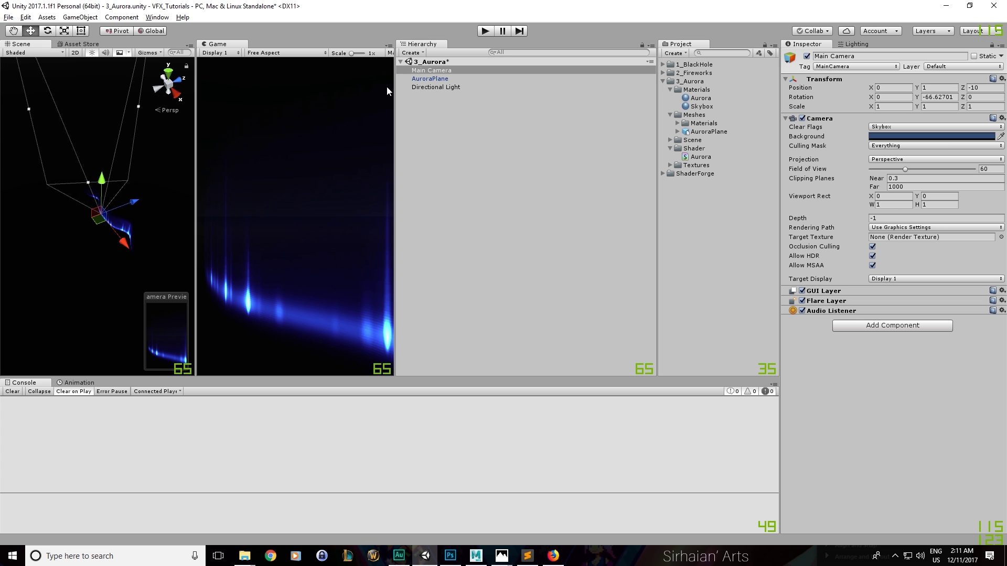
Place the Main Camera at position 150, -90, -44 with rotation about -19, -69, -7 degrees, and save the scene
{"action": "left_click_drag", "start_coordinate": [100, 224], "coordinate": [133, 316]}
{"action": "key", "text": "e"}
{"action": "key", "text": "w"}
{"action": "left_click_drag", "start_coordinate": [105, 272], "coordinate": [111, 87], "text": "alt"}
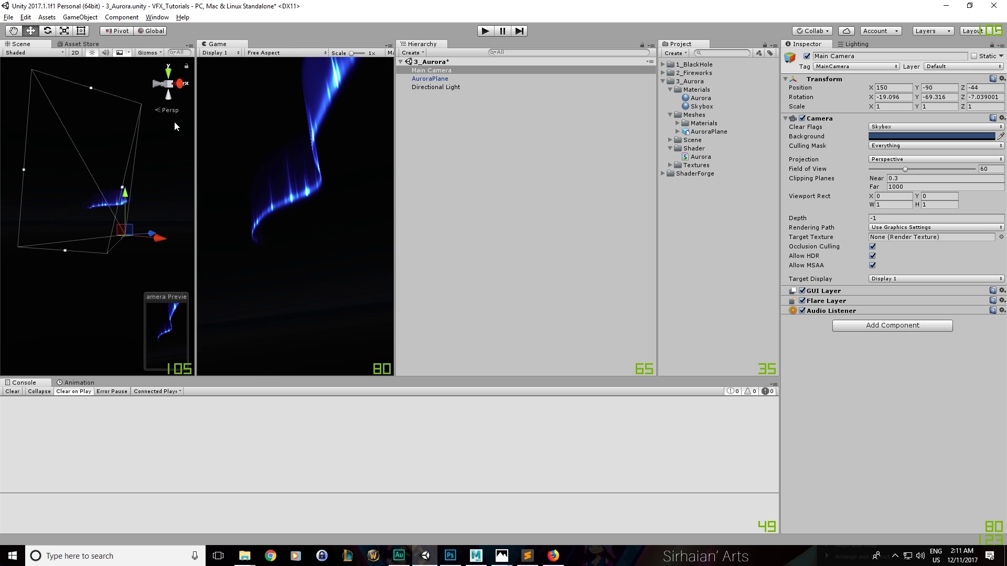
{"action": "left_click", "coordinate": [174, 121]}
{"action": "left_click_drag", "start_coordinate": [120, 169], "coordinate": [139, 176], "text": "alt"}
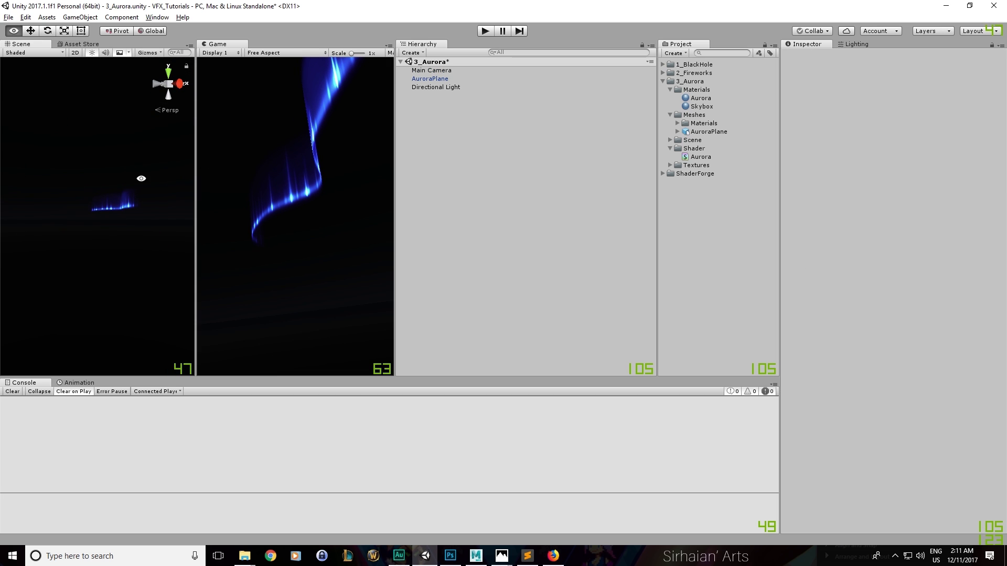
{"action": "left_click", "coordinate": [436, 71]}
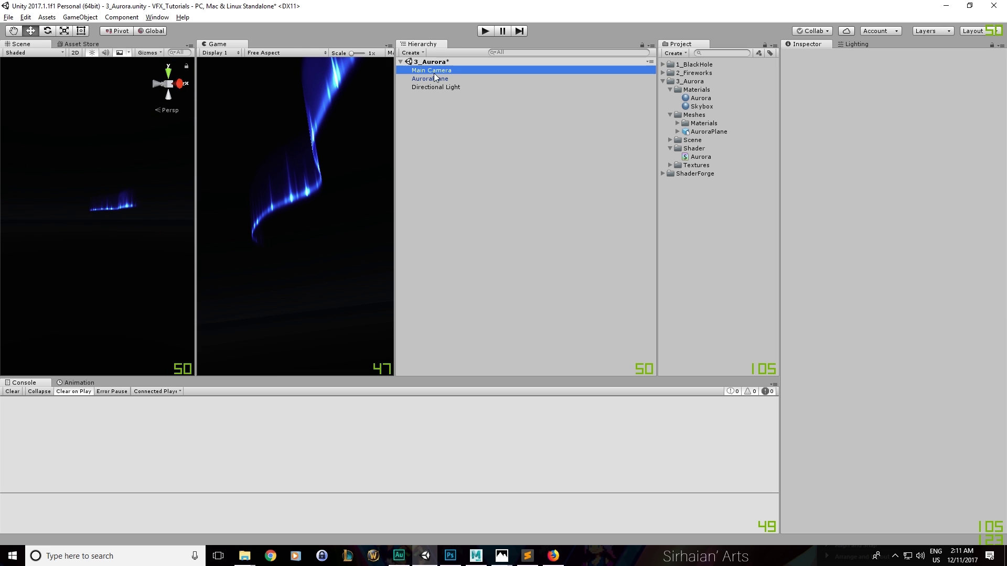
{"action": "left_click", "coordinate": [460, 101]}
{"action": "key", "text": "ctrl+s"}
Search the Asset Store for "post process" and open the free Post Processing Stack page
{"action": "left_click", "coordinate": [82, 44]}
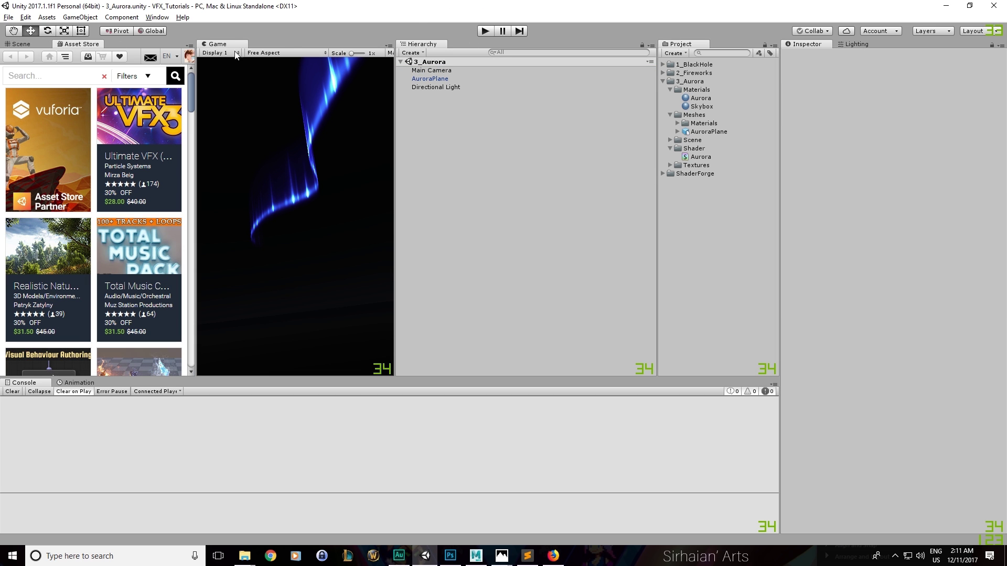
{"action": "left_click_drag", "start_coordinate": [196, 110], "coordinate": [259, 110]}
{"action": "left_click", "coordinate": [114, 76]}
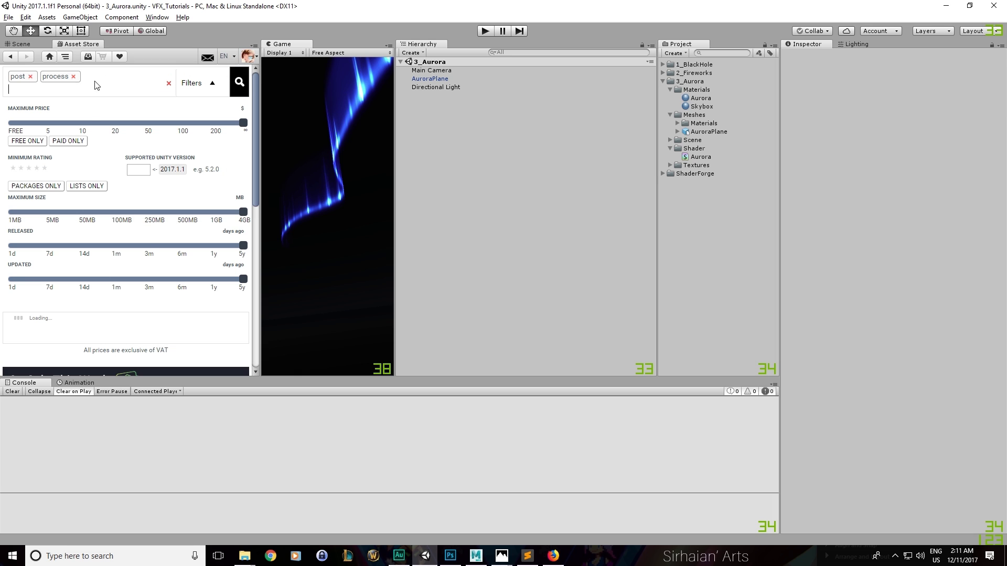
{"action": "scroll", "coordinate": [148, 244], "scroll_direction": "down", "scroll_amount": 4}
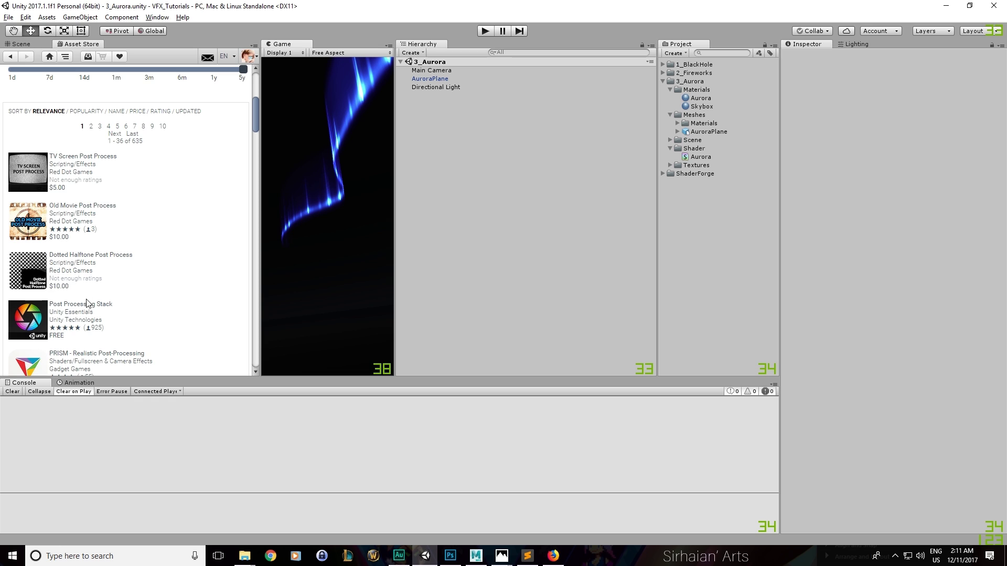
{"action": "left_click", "coordinate": [87, 305]}
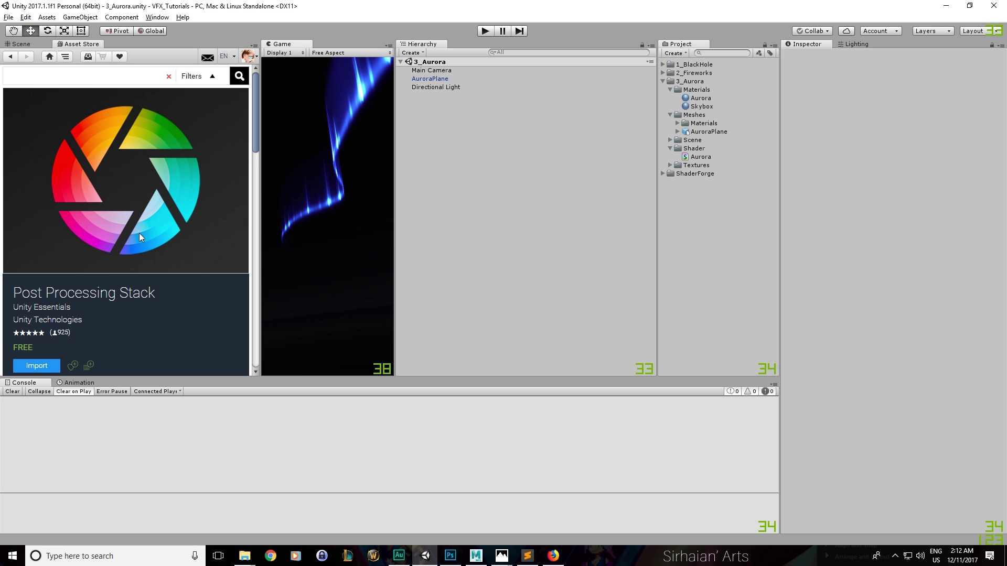
Import the complete Post Processing Stack package into the project
{"action": "scroll", "coordinate": [206, 226], "scroll_direction": "down", "scroll_amount": 1}
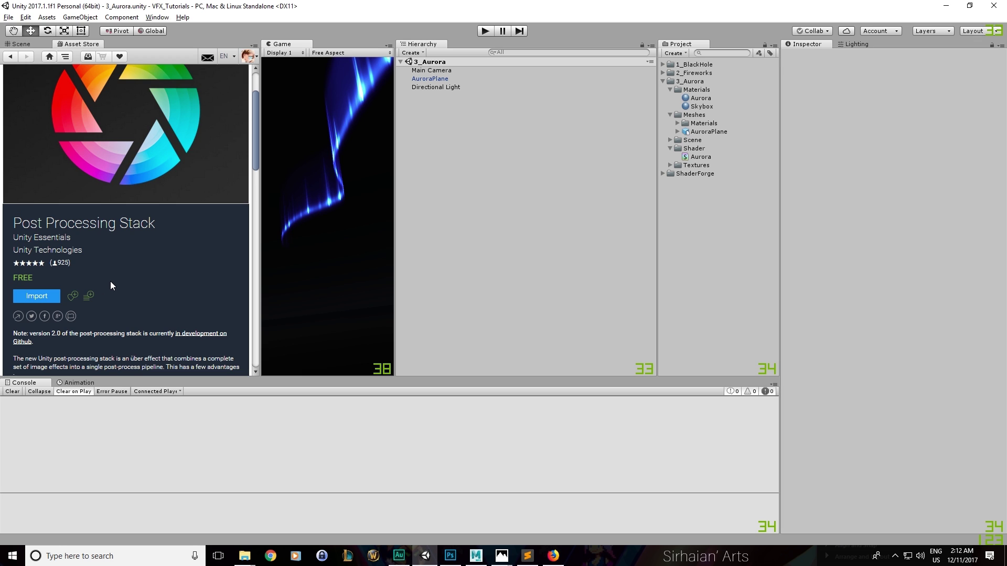
{"action": "left_click", "coordinate": [55, 297]}
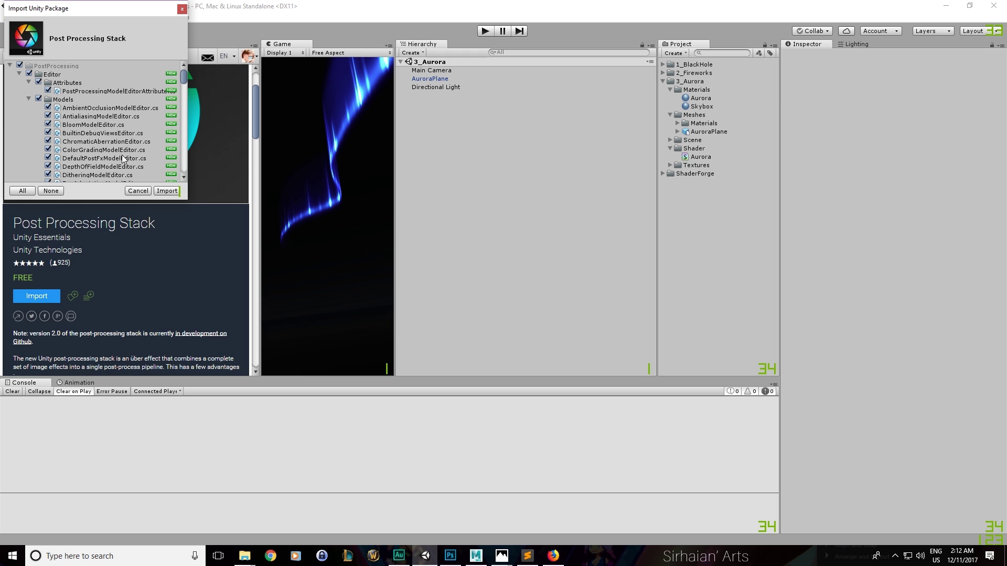
{"action": "scroll", "coordinate": [201, 81], "scroll_direction": "down", "scroll_amount": 5}
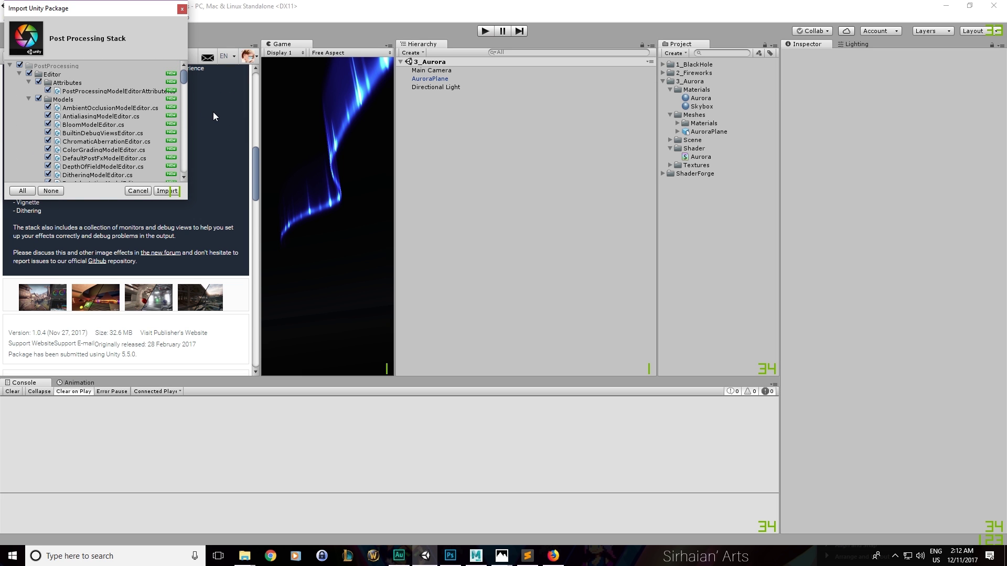
{"action": "scroll", "coordinate": [214, 114], "scroll_direction": "up", "scroll_amount": 5}
{"action": "scroll", "coordinate": [121, 124], "scroll_direction": "down", "scroll_amount": 10}
{"action": "left_click_drag", "start_coordinate": [183, 108], "coordinate": [185, 86]}
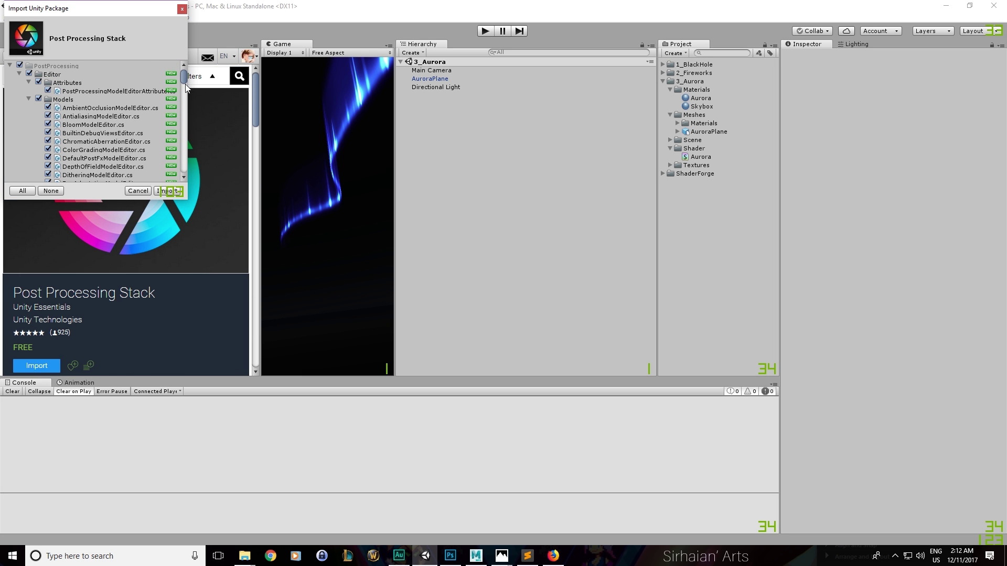
{"action": "left_click", "coordinate": [164, 191]}
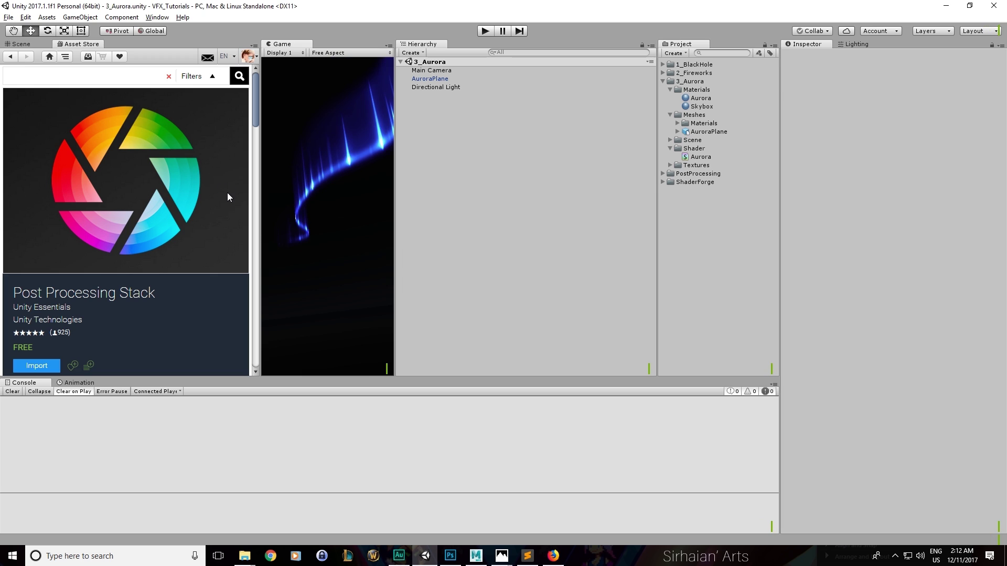
Return to the Scene view and add a Post-Processing Behaviour component to the Main Camera
{"action": "left_click", "coordinate": [37, 44]}
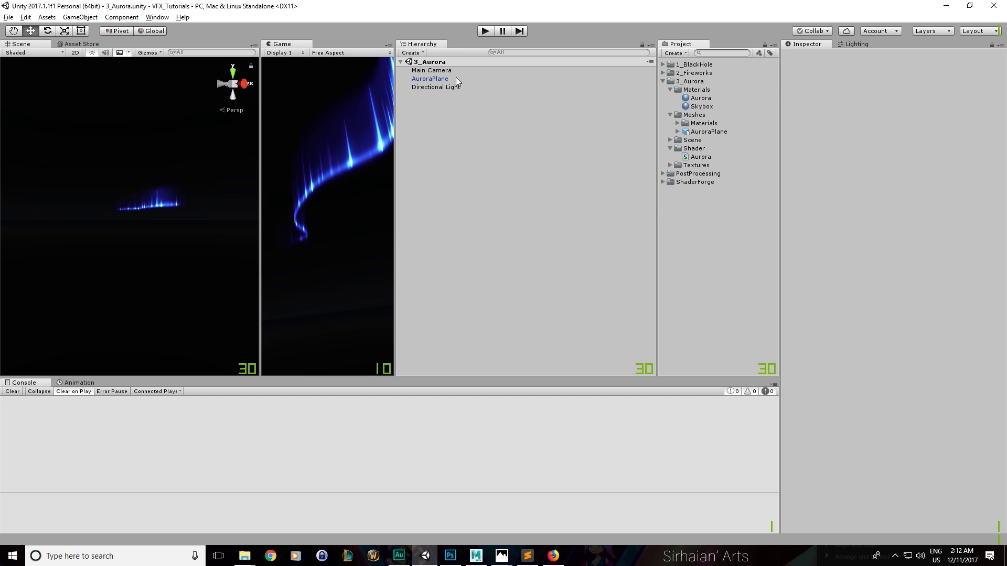
{"action": "left_click", "coordinate": [431, 71]}
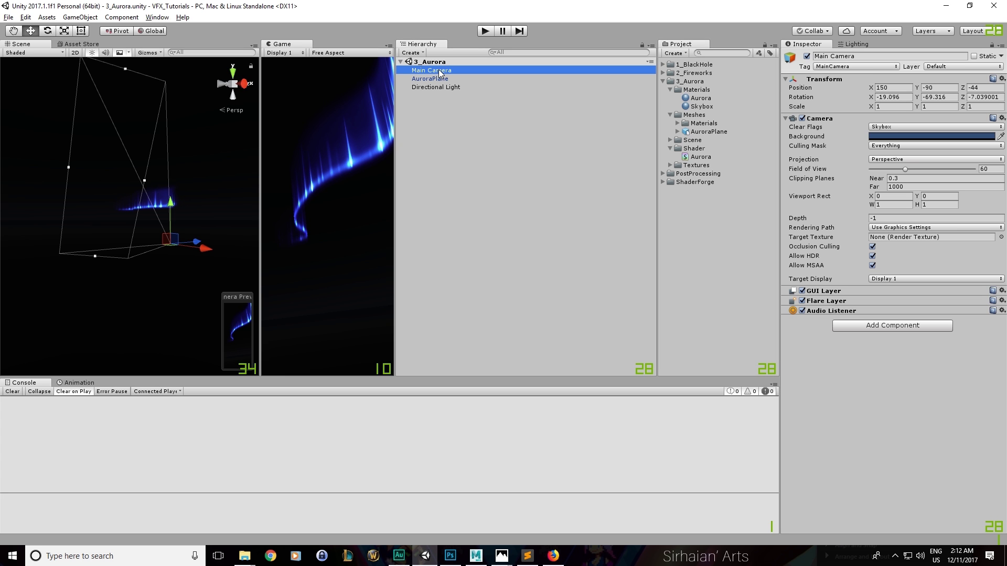
{"action": "left_click", "coordinate": [890, 324]}
{"action": "type", "text": "post"}
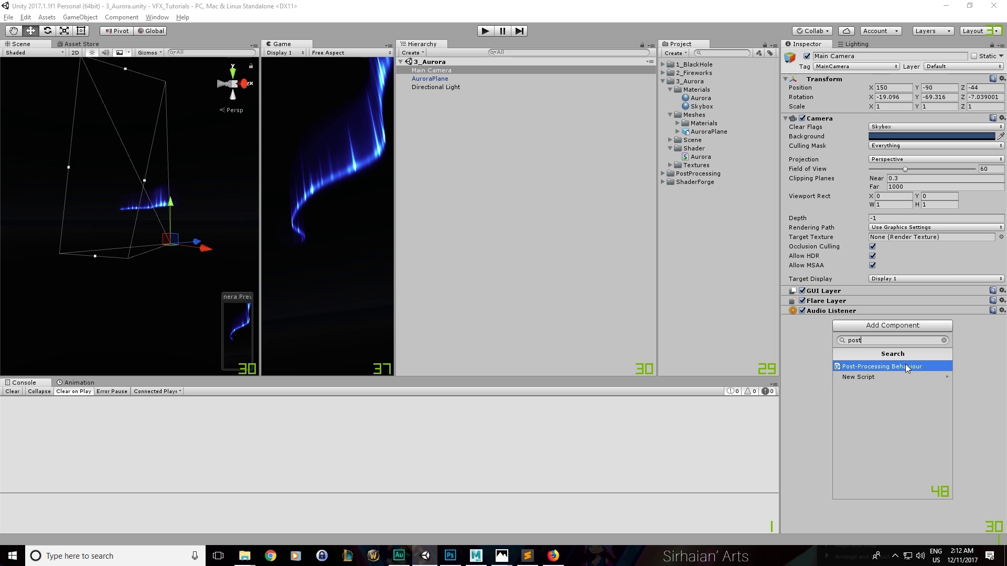
{"action": "left_click", "coordinate": [905, 366]}
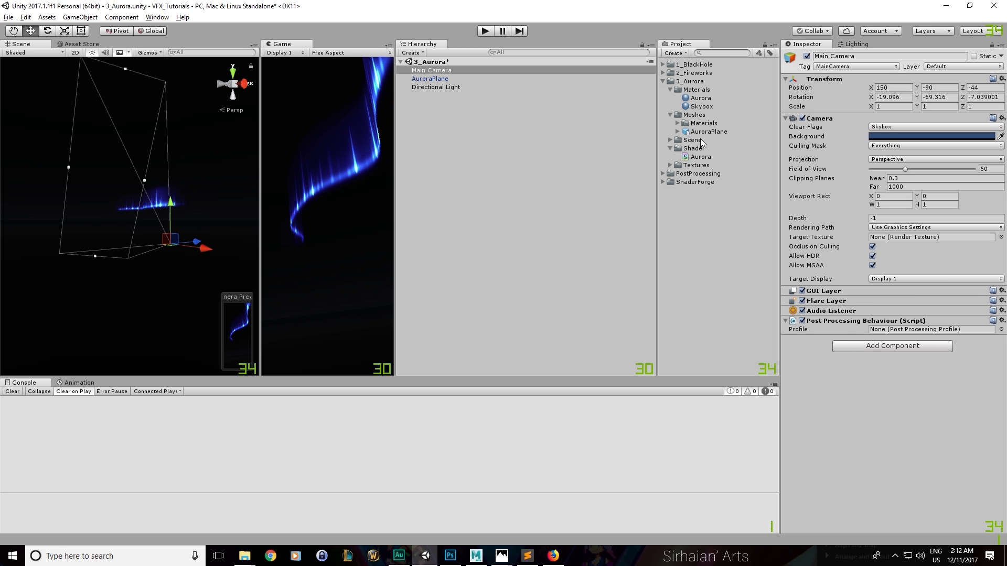
Create a folder named PP inside the 3_Aurora project folder
{"action": "right_click", "coordinate": [690, 85]}
{"action": "mouse_move", "coordinate": [702, 88]}
{"action": "left_click", "coordinate": [842, 88]}
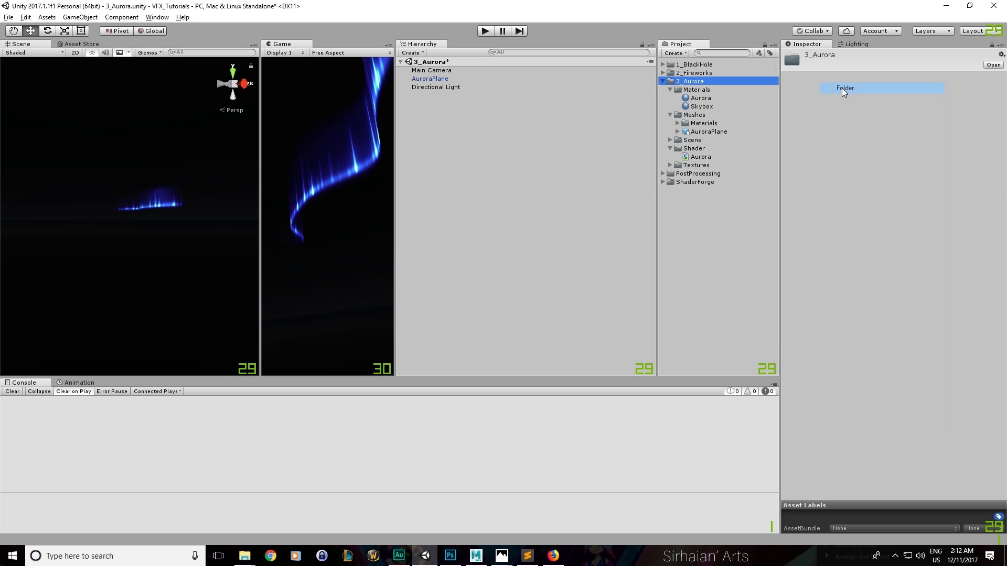
{"action": "type", "text": "PP"}
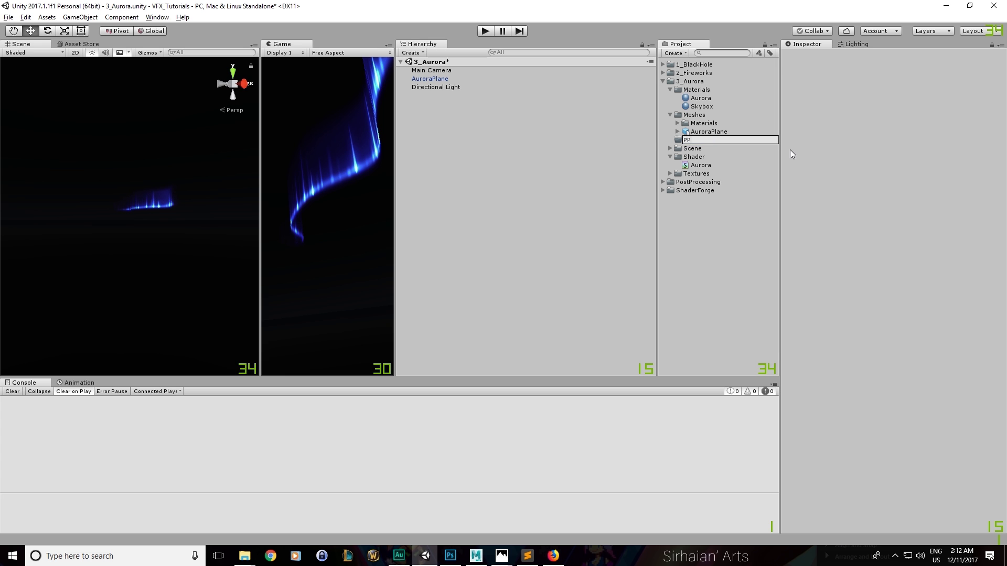
{"action": "key", "text": "Return"}
Create a Post-Processing Profile named Aurora in the PP folder
{"action": "right_click", "coordinate": [693, 139]}
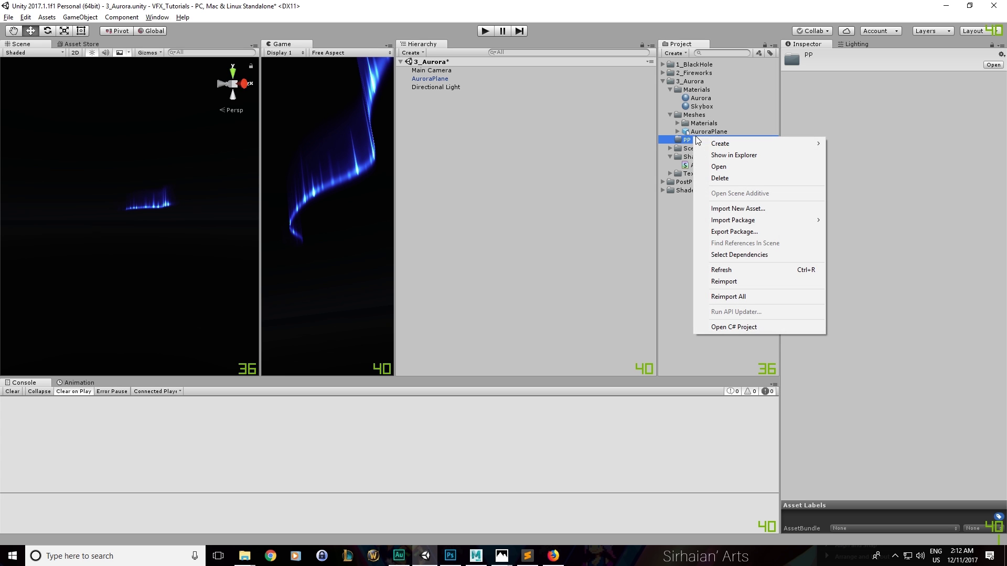
{"action": "mouse_move", "coordinate": [706, 143]}
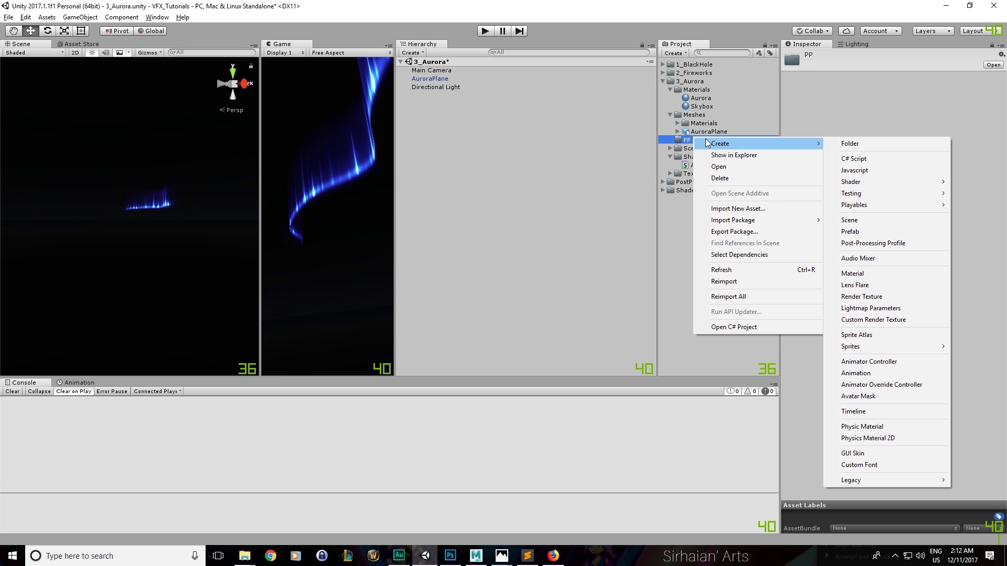
{"action": "left_click", "coordinate": [871, 244]}
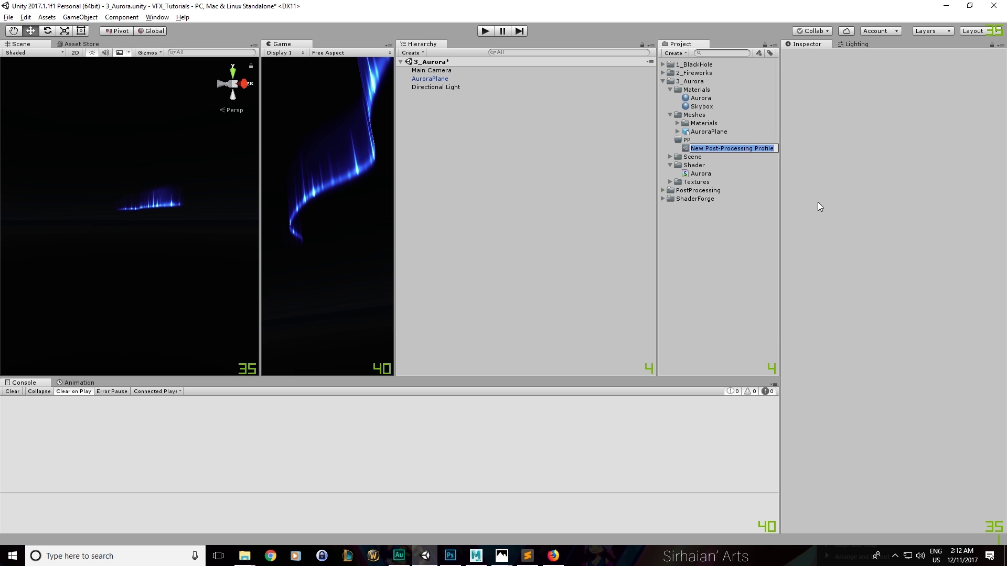
{"action": "type", "text": "Aurora"}
{"action": "key", "text": "Return"}
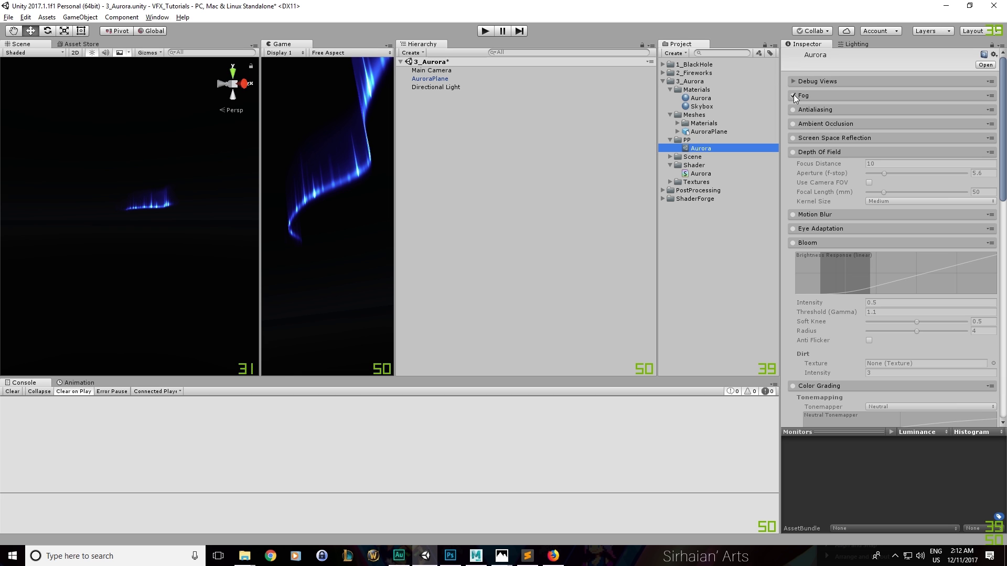
Review the Aurora post-processing profile's effects and disable Fog
{"action": "scroll", "coordinate": [816, 119], "scroll_direction": "down", "scroll_amount": 10}
{"action": "scroll", "coordinate": [855, 278], "scroll_direction": "up", "scroll_amount": 10}
{"action": "scroll", "coordinate": [828, 187], "scroll_direction": "down", "scroll_amount": 3}
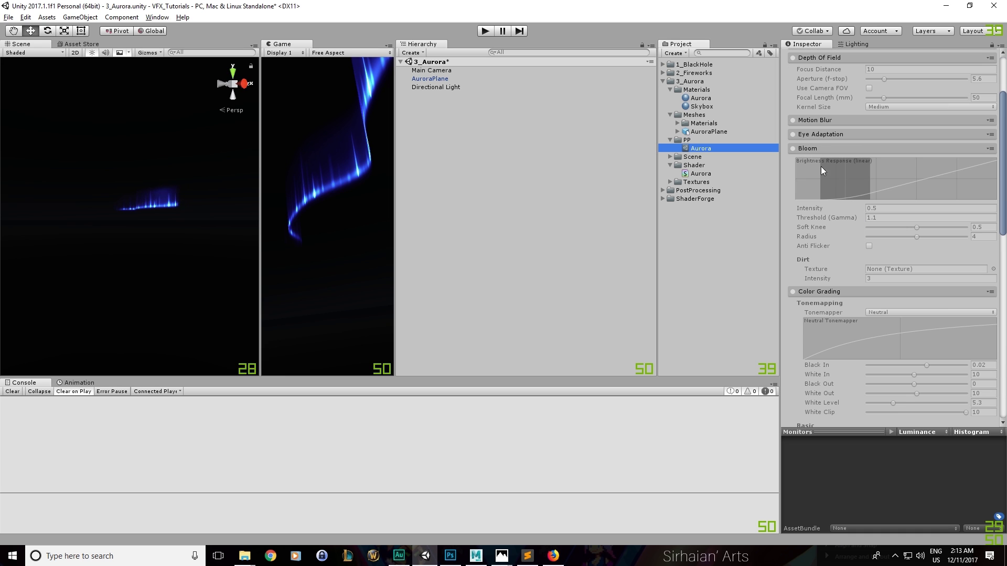
{"action": "scroll", "coordinate": [821, 165], "scroll_direction": "down", "scroll_amount": 8}
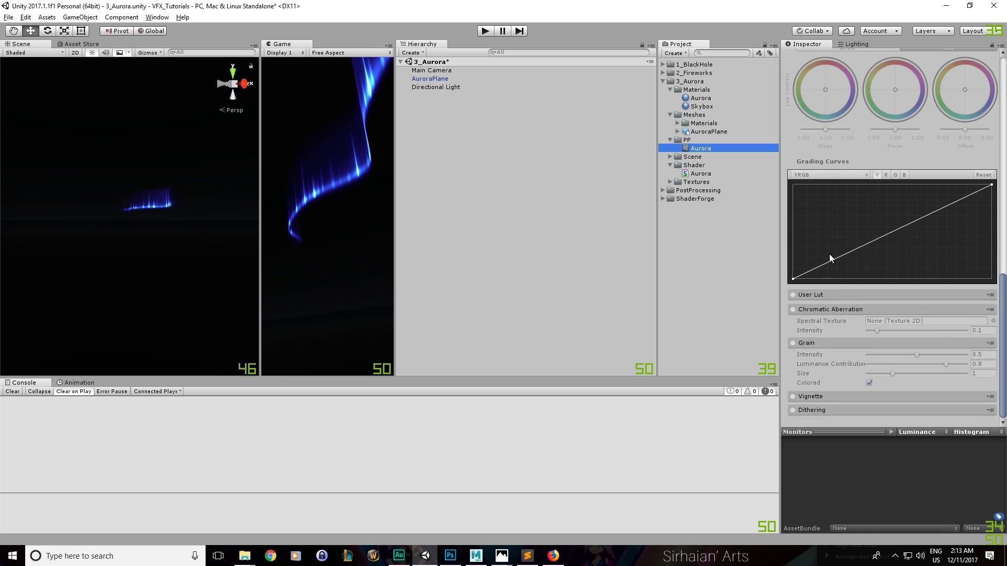
{"action": "scroll", "coordinate": [839, 220], "scroll_direction": "up", "scroll_amount": 10}
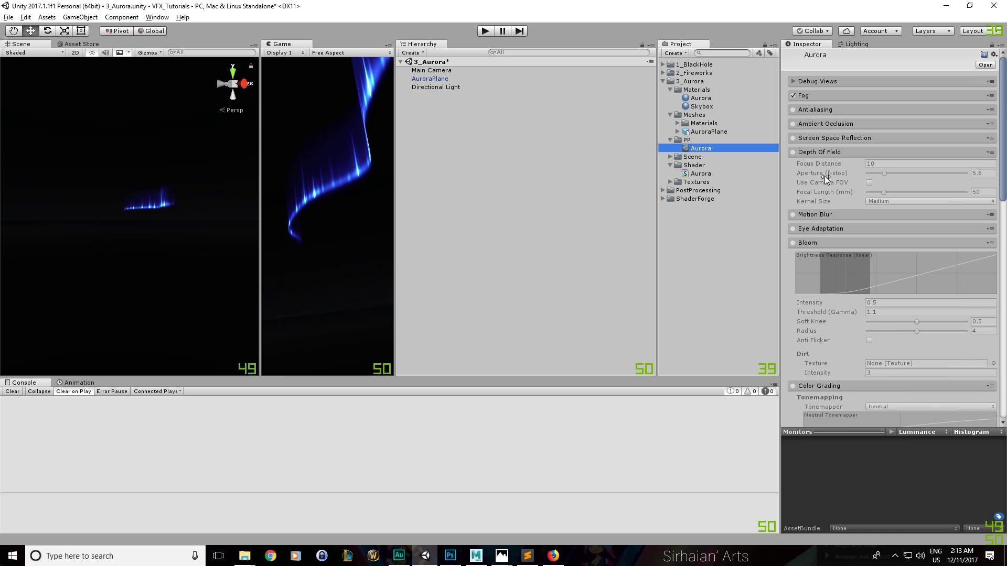
{"action": "left_click", "coordinate": [793, 95]}
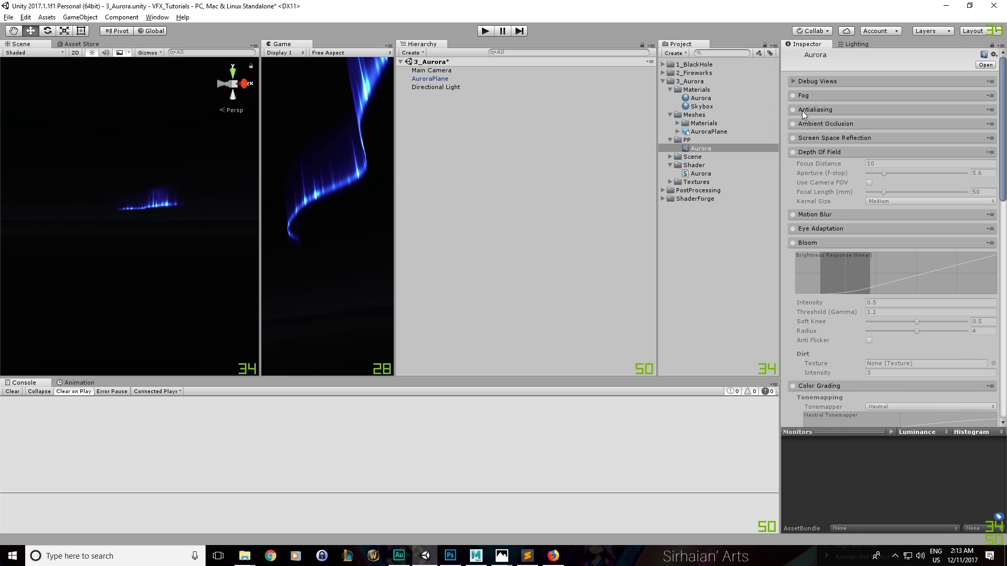
Enable Antialiasing with the Extreme Quality preset and turn on Bloom in the Aurora post-processing profile
{"action": "left_click", "coordinate": [804, 114]}
{"action": "left_click", "coordinate": [792, 110]}
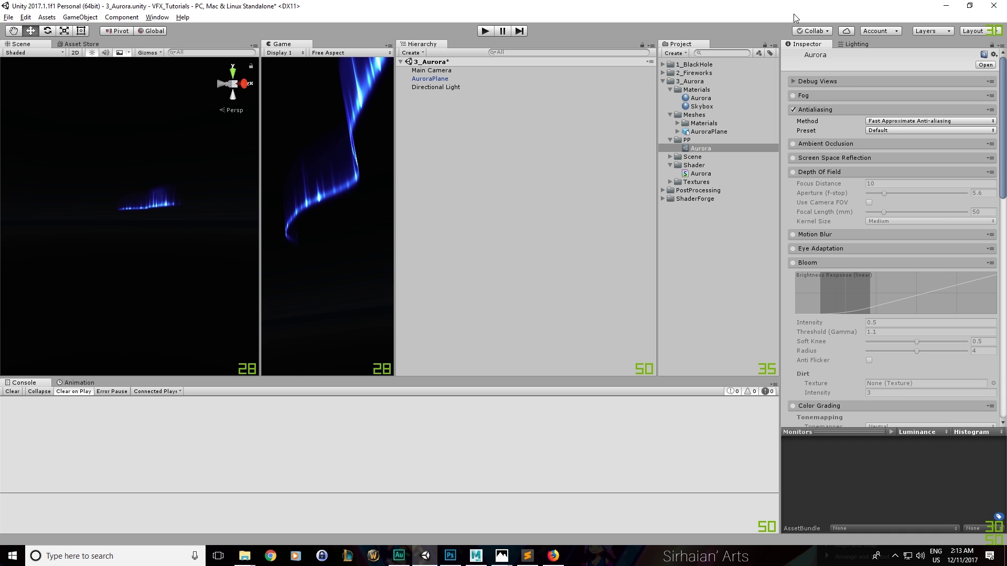
{"action": "left_click", "coordinate": [895, 130]}
{"action": "left_click", "coordinate": [914, 187]}
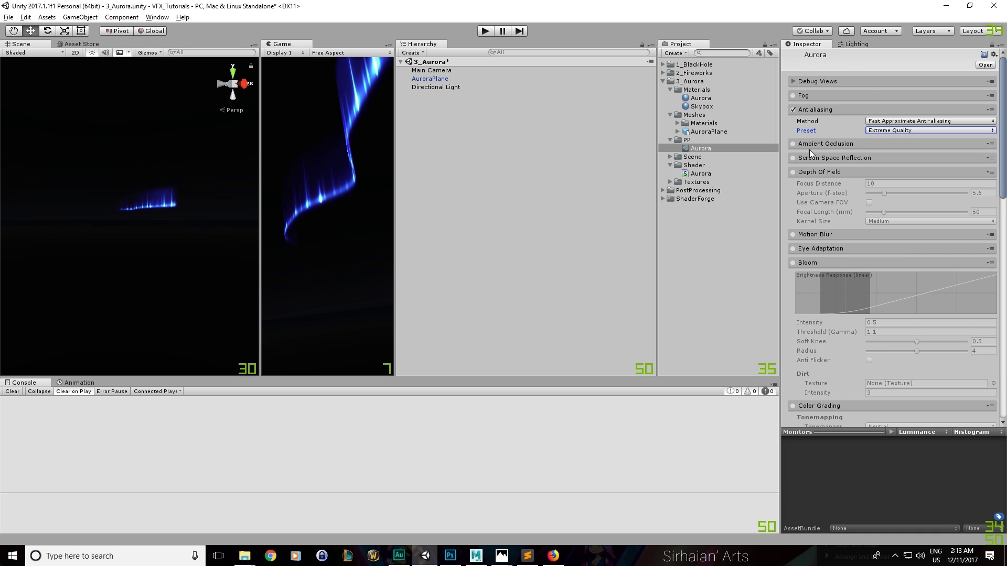
{"action": "scroll", "coordinate": [810, 149], "scroll_direction": "down", "scroll_amount": 3}
{"action": "left_click", "coordinate": [793, 168]}
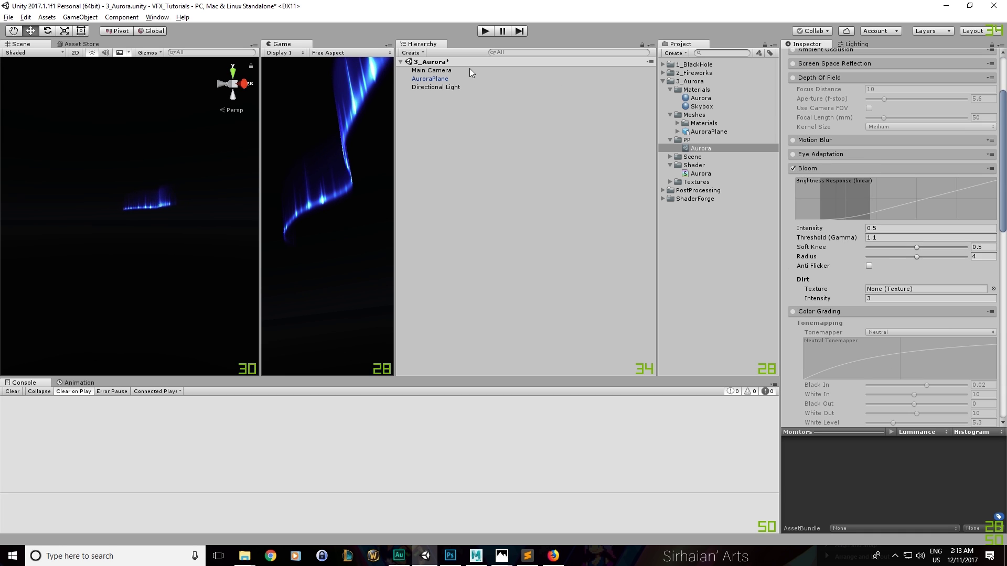
Assign the Aurora post-processing profile to the Main Camera's Post Processing Behaviour and widen the Game view to check the bloom
{"action": "left_click", "coordinate": [431, 71]}
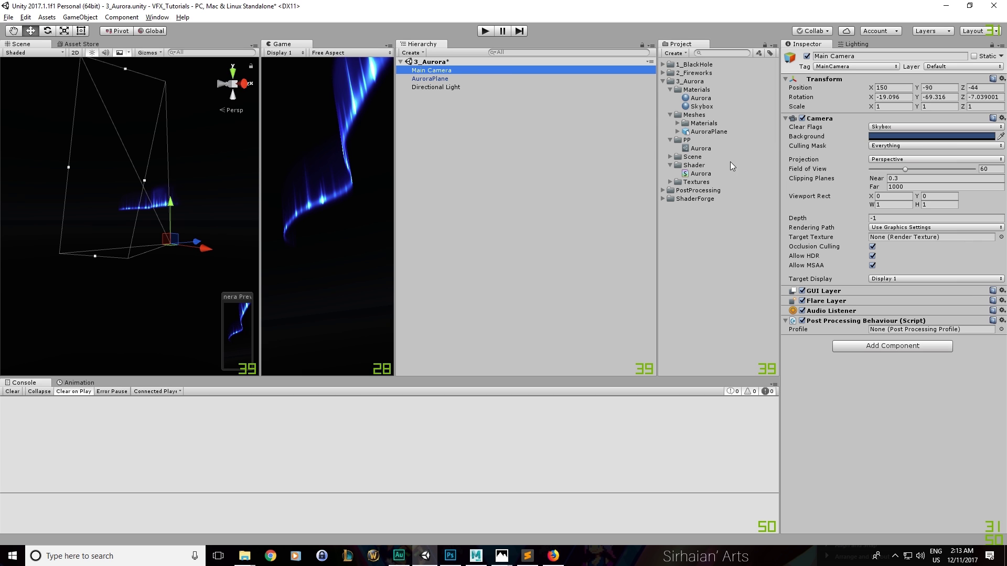
{"action": "left_click_drag", "start_coordinate": [700, 148], "coordinate": [898, 332]}
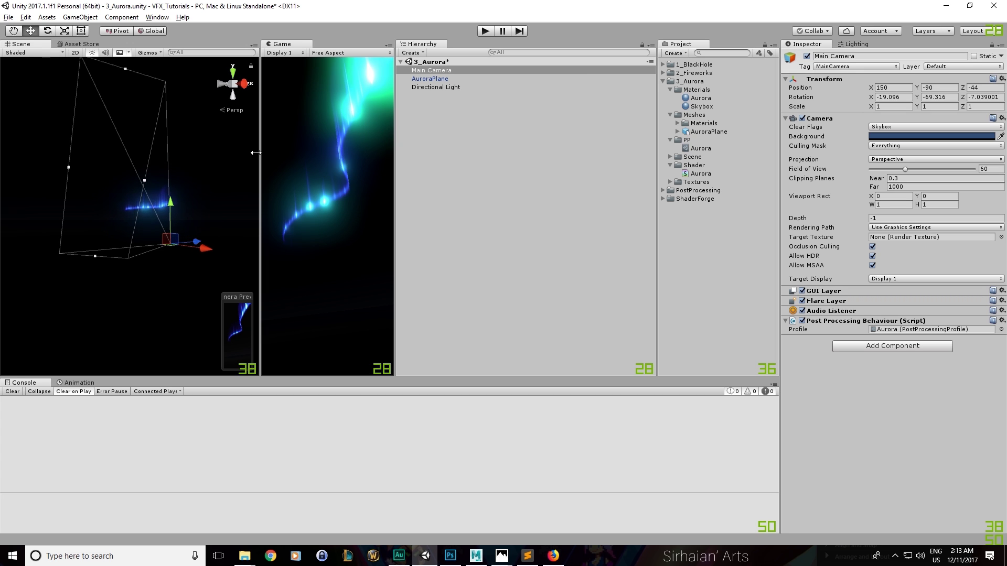
{"action": "left_click_drag", "start_coordinate": [259, 153], "coordinate": [80, 157]}
{"action": "left_click_drag", "start_coordinate": [395, 180], "coordinate": [540, 183]}
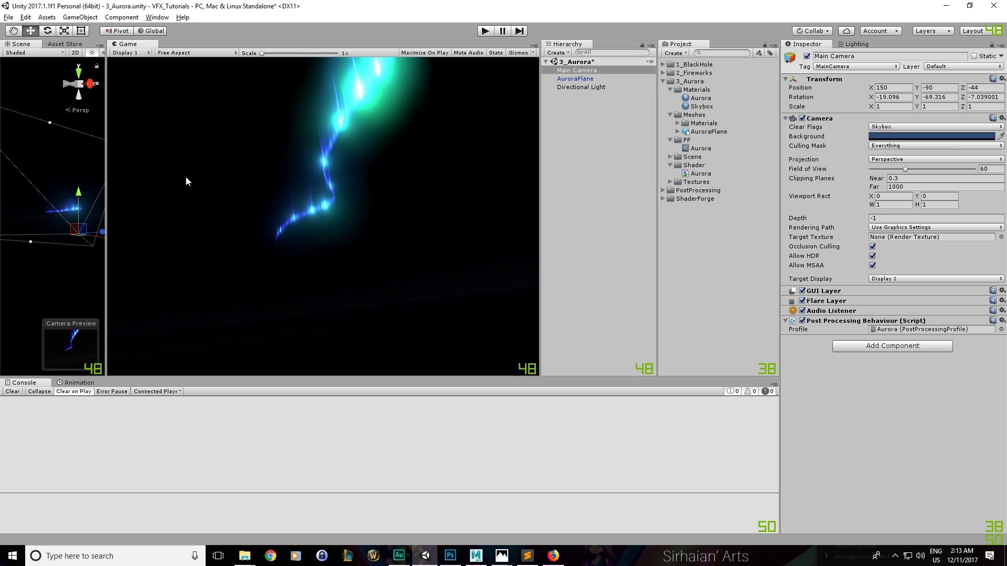
{"action": "left_click_drag", "start_coordinate": [107, 177], "coordinate": [270, 181]}
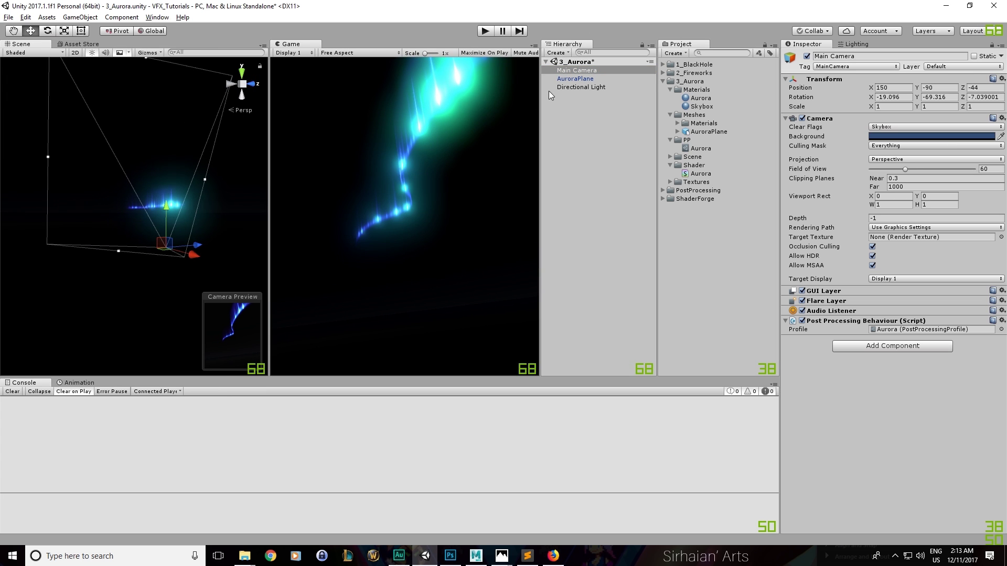
Duplicate AuroraPlane and move the copy along the Z axis to about -67
{"action": "left_click", "coordinate": [575, 78]}
{"action": "left_click_drag", "start_coordinate": [236, 236], "coordinate": [180, 313], "text": "alt"}
{"action": "key", "text": "ctrl+d"}
{"action": "left_click_drag", "start_coordinate": [189, 199], "coordinate": [159, 199]}
{"action": "left_click_drag", "start_coordinate": [220, 230], "coordinate": [164, 229], "text": "alt"}
{"action": "key", "text": "e"}
{"action": "key", "text": "w"}
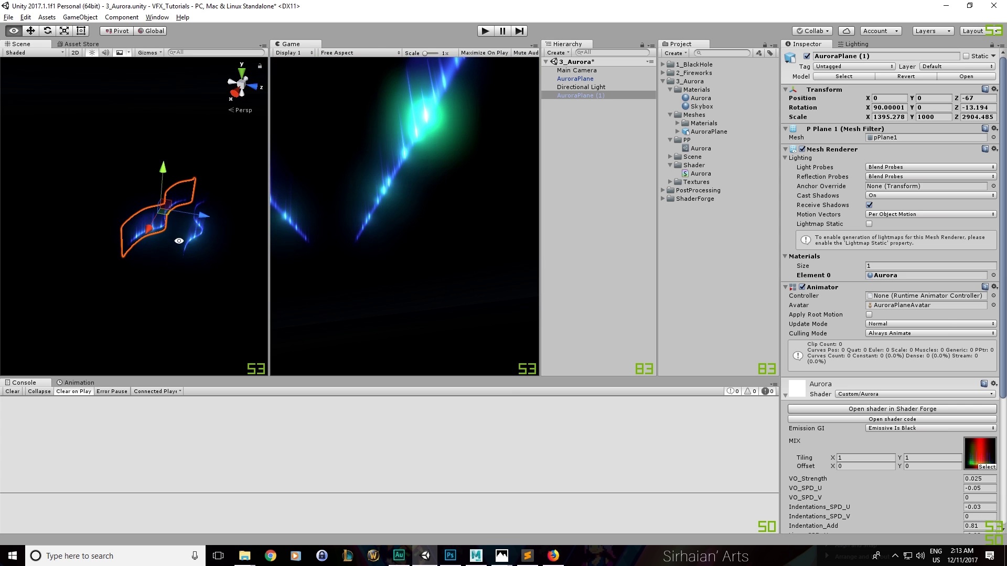
{"action": "left_click_drag", "start_coordinate": [269, 252], "coordinate": [234, 242]}
Inspect both aurora planes relative to the Main Camera and briefly run the scene in Play mode
{"action": "left_click", "coordinate": [544, 153]}
{"action": "left_click", "coordinate": [577, 87]}
{"action": "left_click", "coordinate": [575, 78]}
{"action": "left_click", "coordinate": [572, 64]}
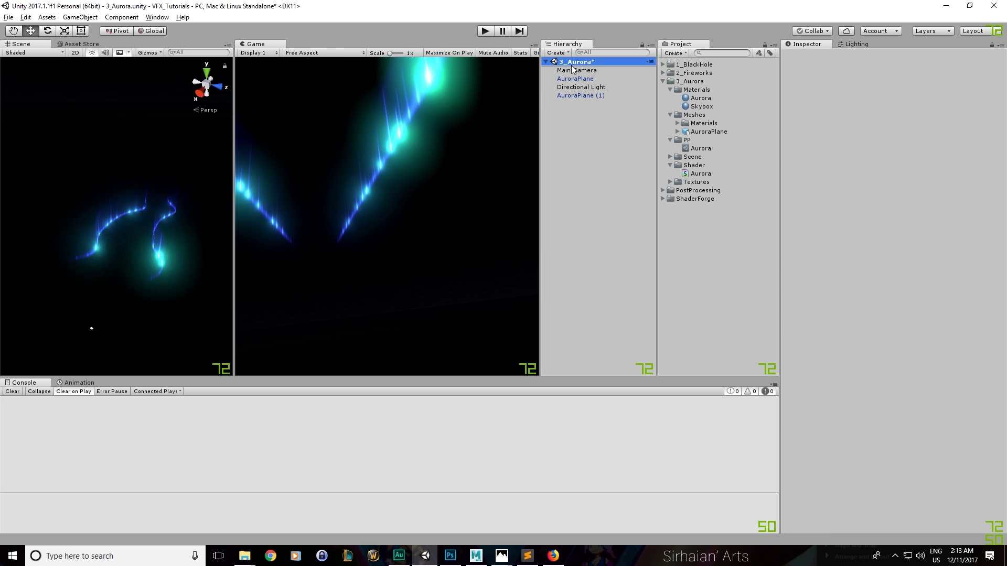
{"action": "left_click", "coordinate": [571, 71]}
{"action": "left_click_drag", "start_coordinate": [112, 252], "coordinate": [186, 199], "text": "alt"}
{"action": "middle_click_drag", "start_coordinate": [160, 238], "coordinate": [132, 216]}
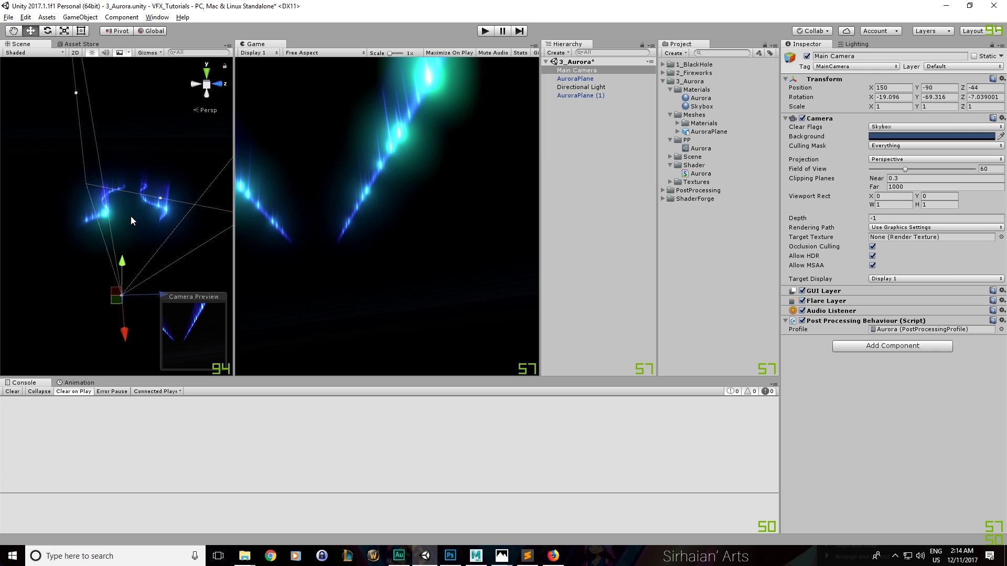
{"action": "left_click", "coordinate": [587, 95]}
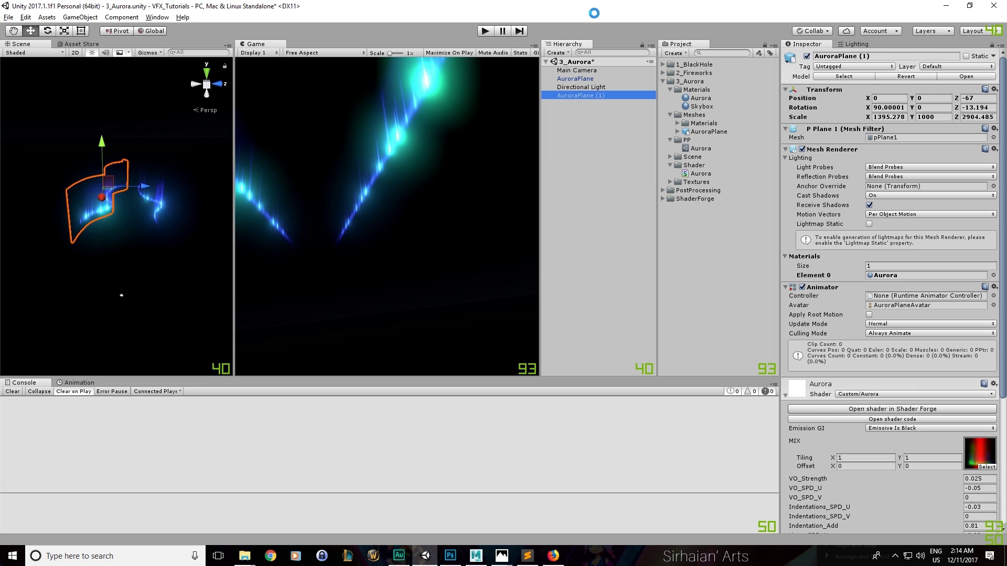
{"action": "left_click", "coordinate": [485, 31]}
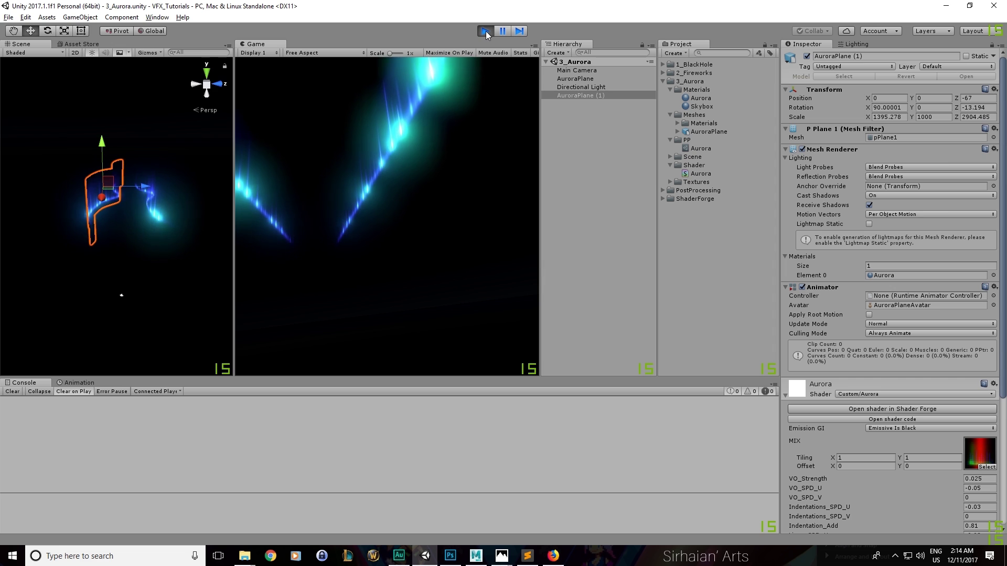
{"action": "left_click", "coordinate": [485, 30]}
{"action": "left_click", "coordinate": [581, 79]}
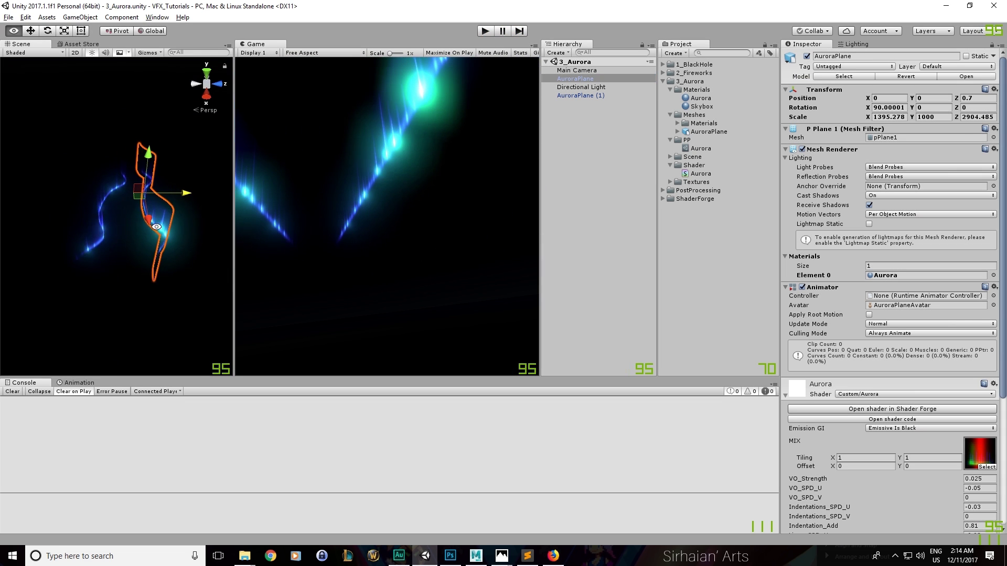
{"action": "left_click", "coordinate": [563, 95], "text": "ctrl"}
{"action": "mouse_move", "coordinate": [147, 151]}
{"action": "left_mouse_down"}
{"action": "mouse_move", "coordinate": [142, 182]}
{"action": "mouse_move", "coordinate": [145, 163]}
{"action": "left_mouse_up"}
{"action": "key", "text": "ctrl+z"}
{"action": "left_click_drag", "start_coordinate": [112, 209], "coordinate": [159, 222], "text": "alt"}
{"action": "key", "text": "r"}
{"action": "key", "text": "ctrl+z"}
{"action": "key", "text": "w"}
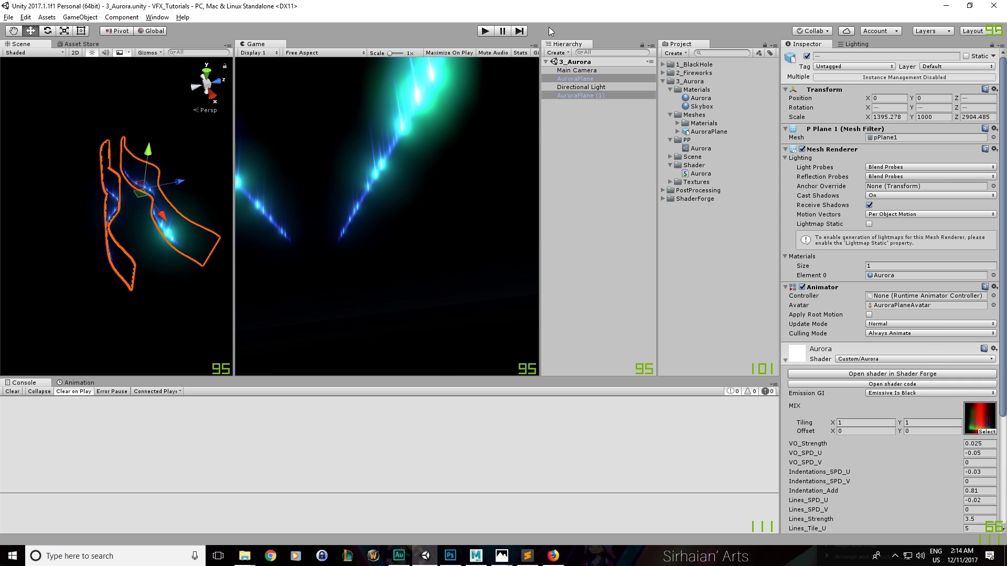
{"action": "left_click", "coordinate": [579, 95]}
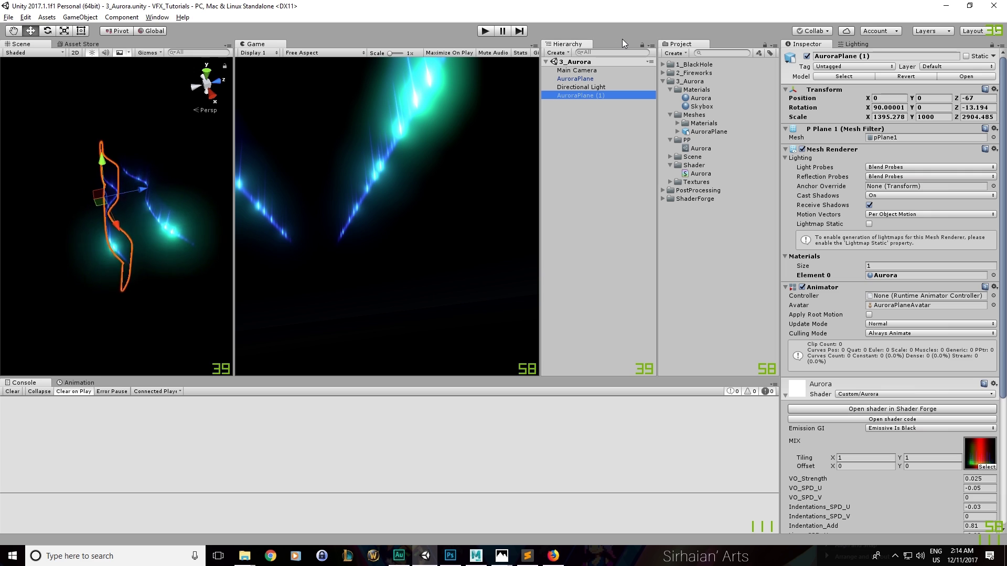
{"action": "key", "text": "Delete"}
{"action": "key", "text": "ctrl+z"}
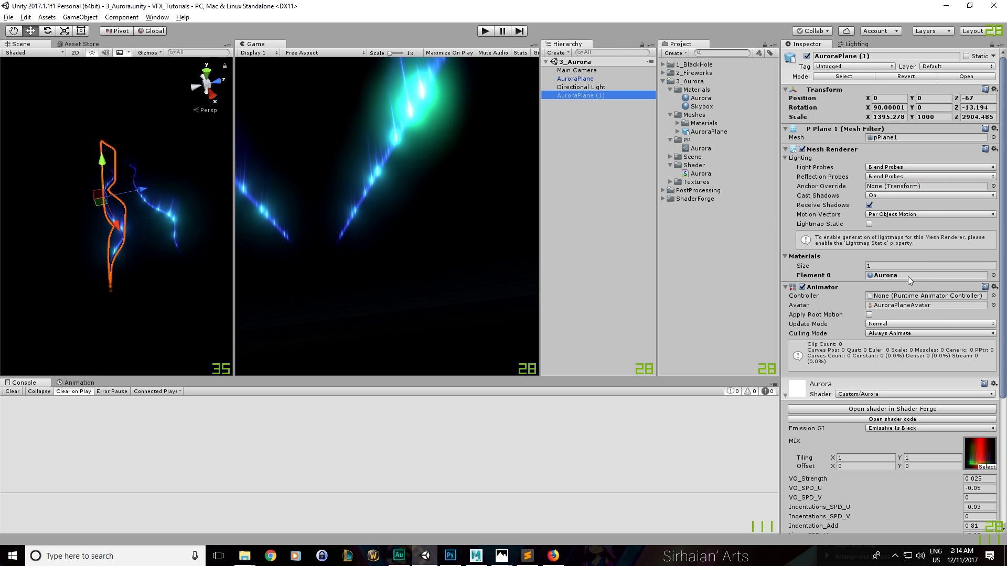
Duplicate the Aurora material, assign the copy to AuroraPlane (1), and expand its shader properties
{"action": "left_click", "coordinate": [701, 98]}
{"action": "key", "text": "ctrl+d"}
{"action": "left_click", "coordinate": [581, 95]}
{"action": "left_click_drag", "start_coordinate": [700, 106], "coordinate": [893, 277]}
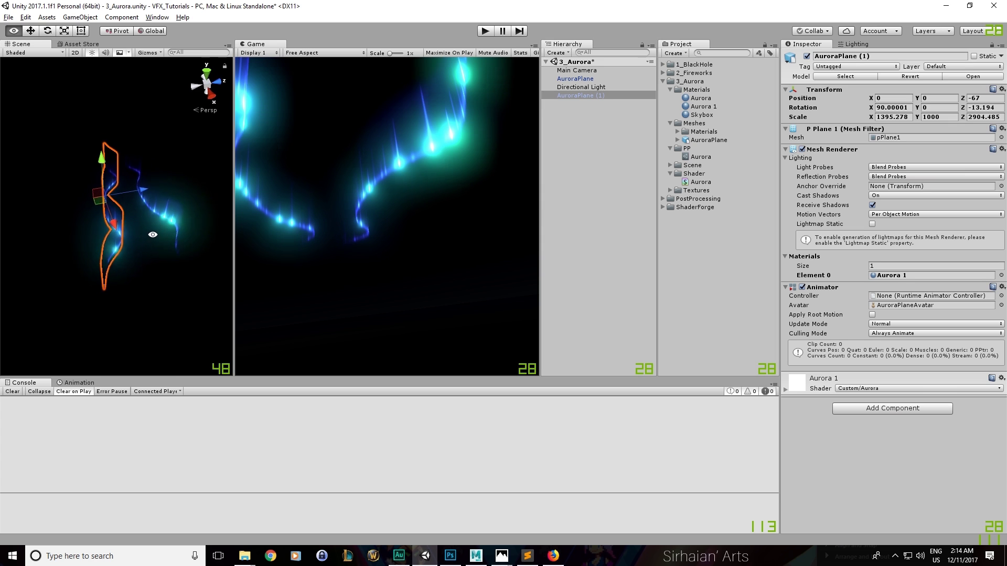
{"action": "left_click", "coordinate": [787, 389]}
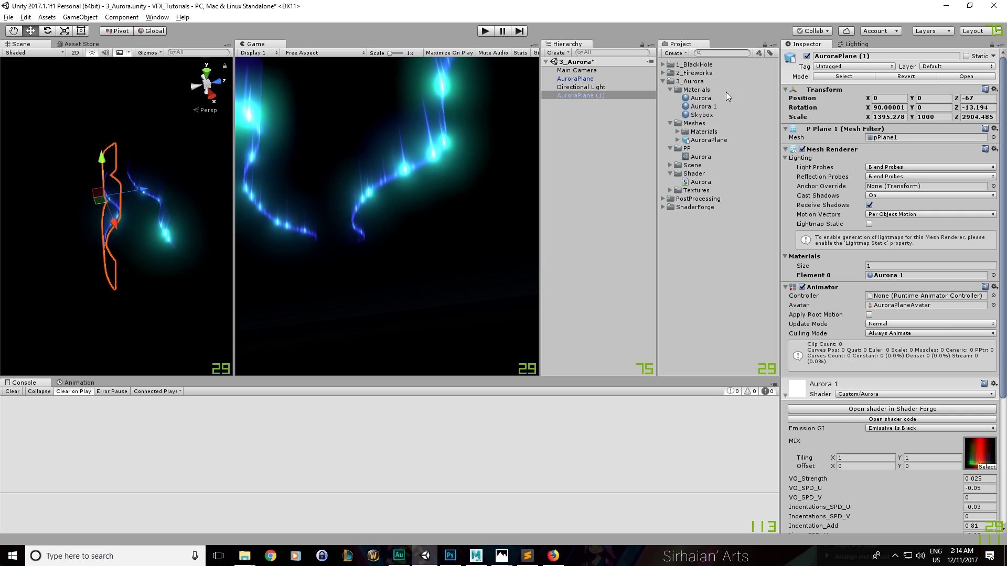
Rename the duplicated Aurora material as Aurora_2
{"action": "double_click", "coordinate": [703, 107]}
{"action": "type", "text": "_2"}
{"action": "key", "text": "Return"}
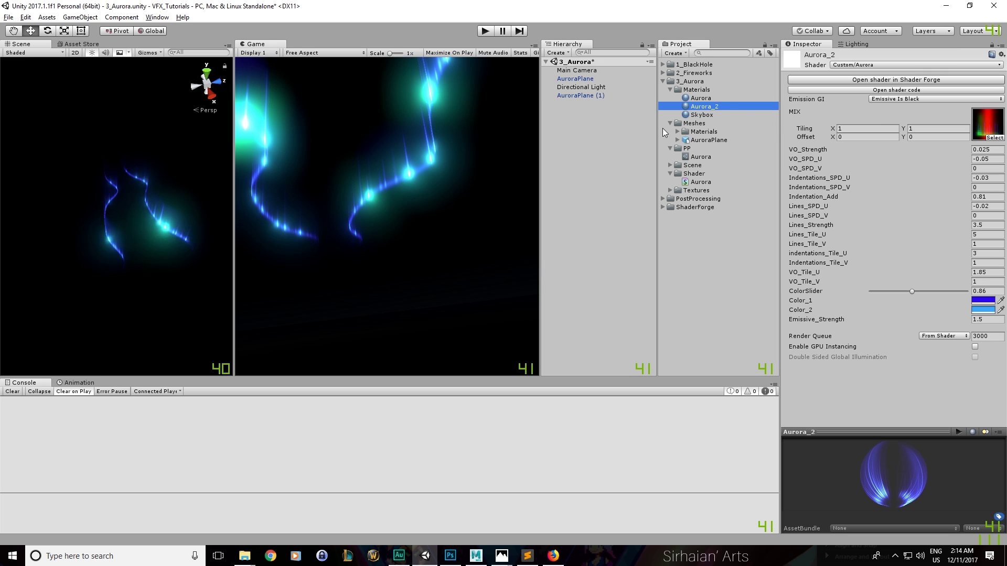
Set Aurora_2's Color_1 to light blue (0497FF) and Color_2 to orange
{"action": "left_click", "coordinate": [979, 300]}
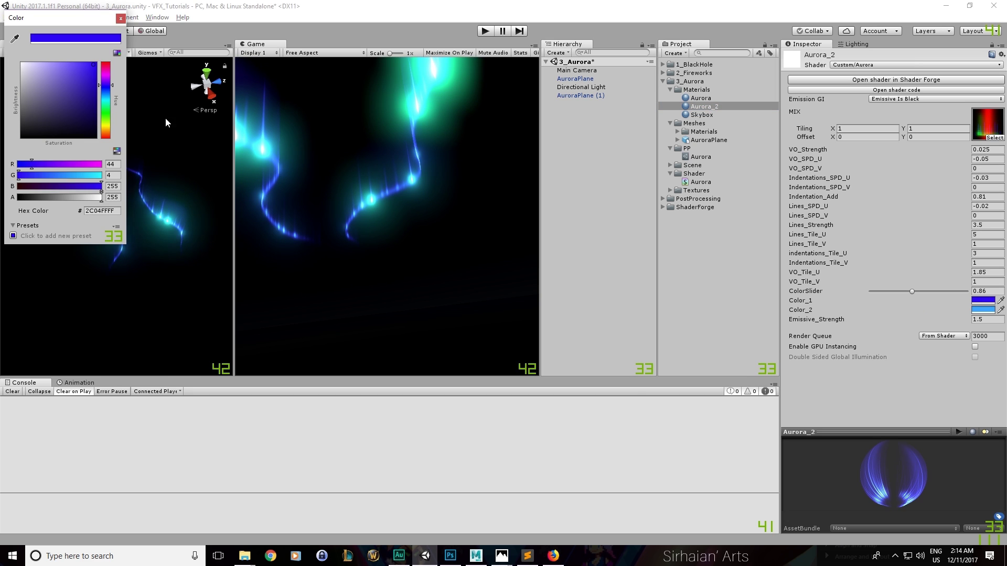
{"action": "left_click_drag", "start_coordinate": [108, 93], "coordinate": [108, 96]}
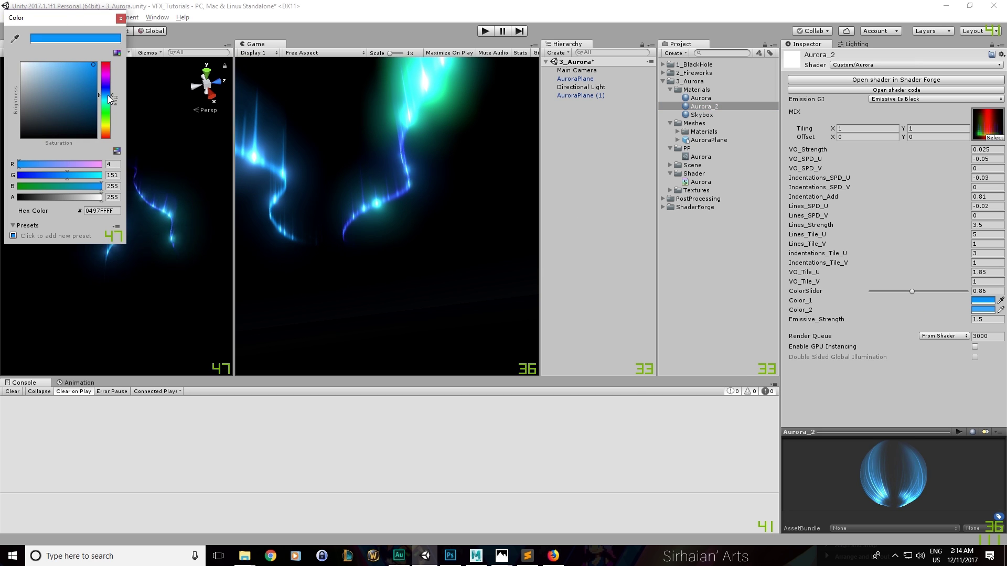
{"action": "left_click", "coordinate": [980, 310]}
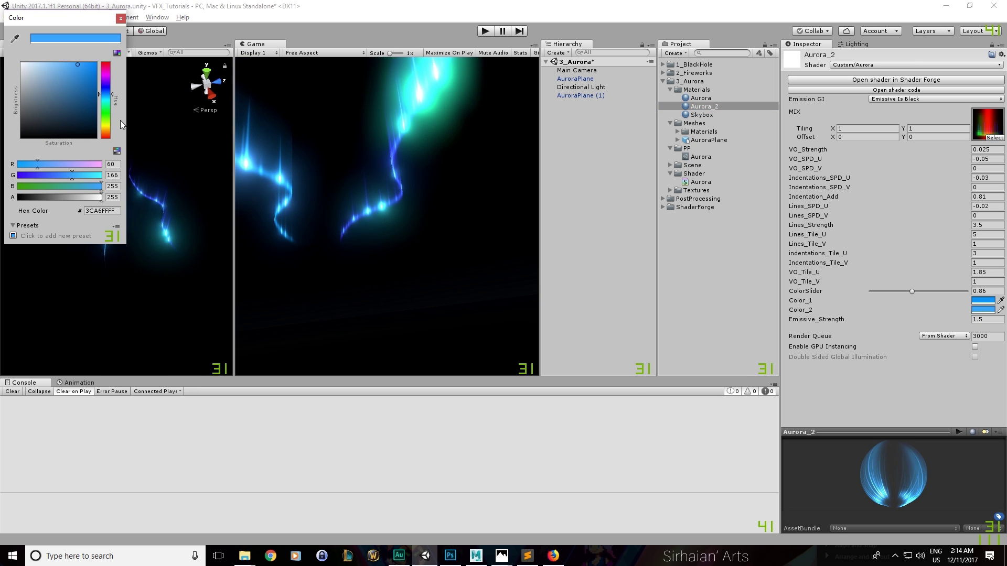
{"action": "left_click", "coordinate": [106, 114]}
{"action": "left_click_drag", "start_coordinate": [109, 113], "coordinate": [108, 109]}
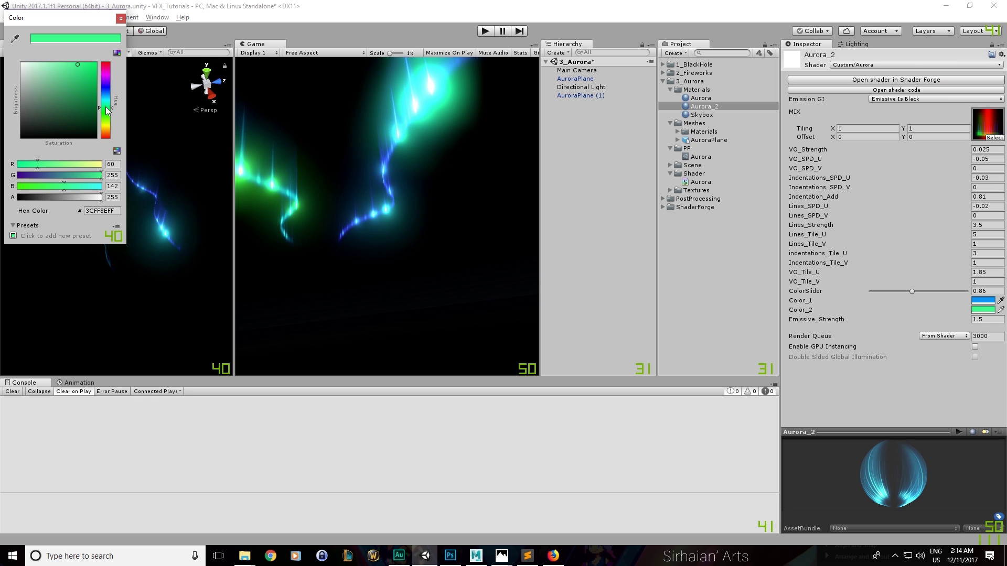
{"action": "left_click_drag", "start_coordinate": [109, 118], "coordinate": [107, 137]}
{"action": "left_click", "coordinate": [120, 18]}
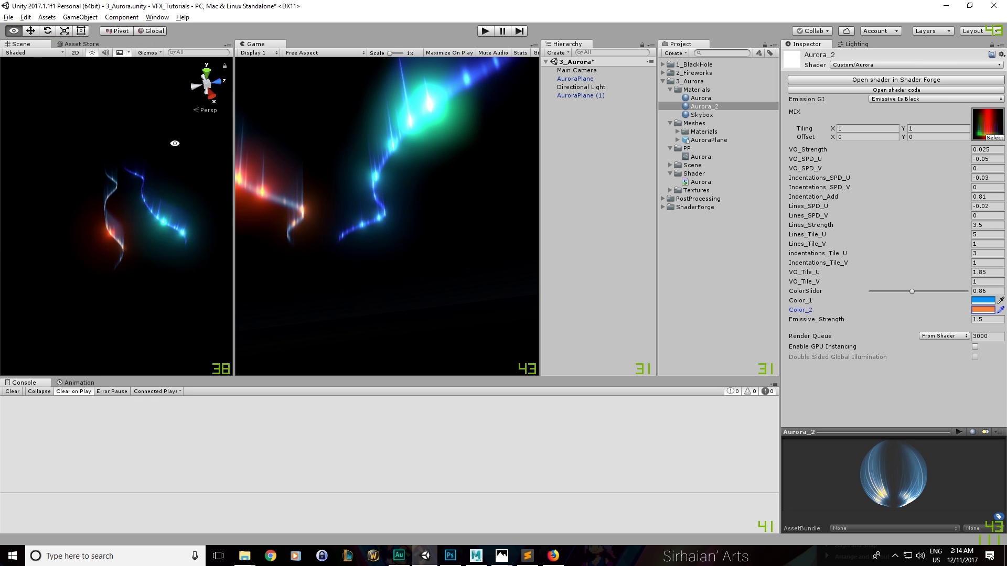
Change Aurora_2's Color_1 to deep blue (0405FF) and set its ColorSlider to 0.54
{"action": "left_click_drag", "start_coordinate": [234, 190], "coordinate": [249, 187]}
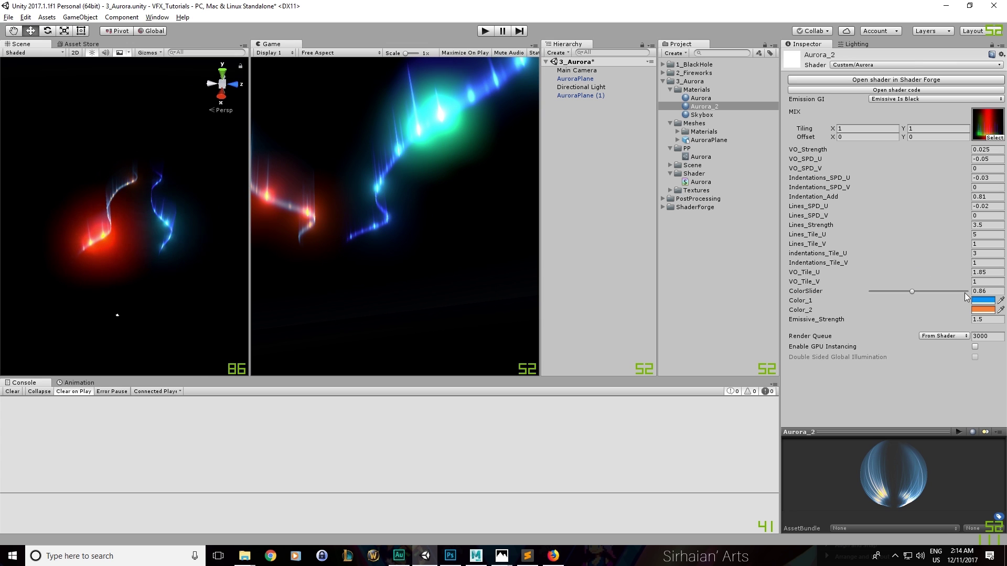
{"action": "left_click", "coordinate": [983, 300]}
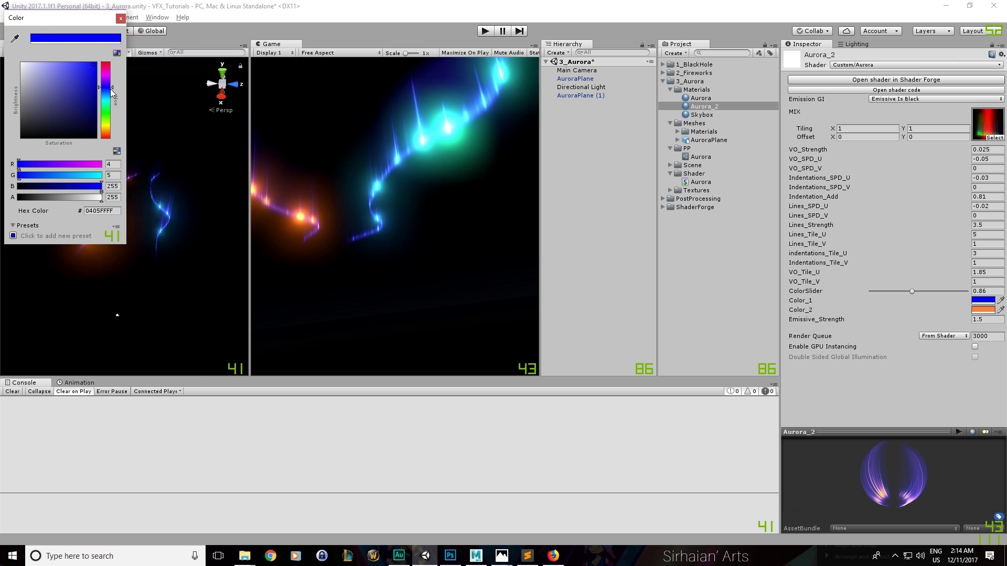
{"action": "mouse_move", "coordinate": [913, 292]}
{"action": "left_mouse_down"}
{"action": "mouse_move", "coordinate": [951, 297]}
{"action": "mouse_move", "coordinate": [898, 293]}
{"action": "left_mouse_up"}
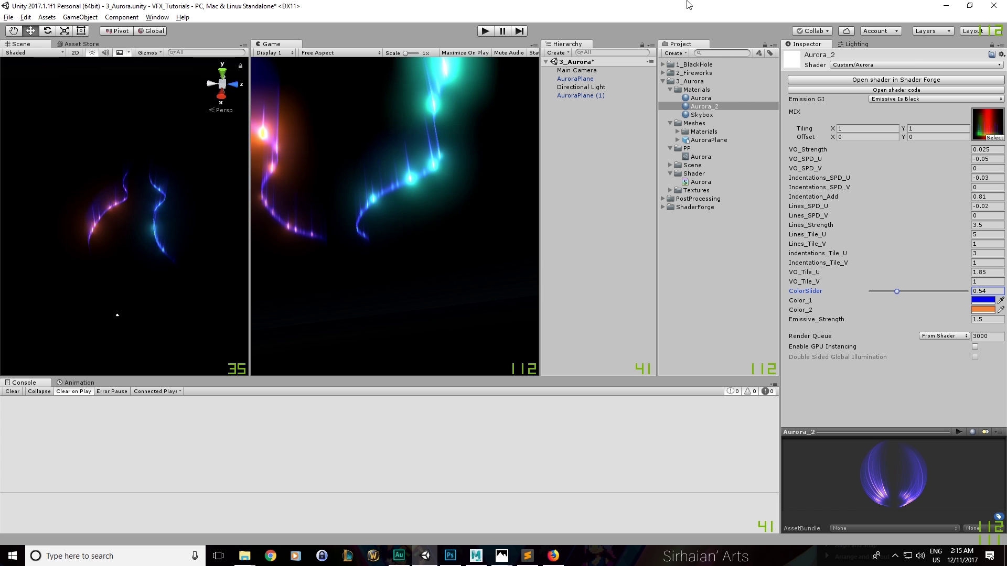
Set Aurora_2's VO_Strength to 0.018 and VO_SPD_U to -0.03
{"action": "left_click", "coordinate": [988, 150]}
{"action": "key", "text": "BackSpace"}
{"action": "key", "text": "BackSpace"}
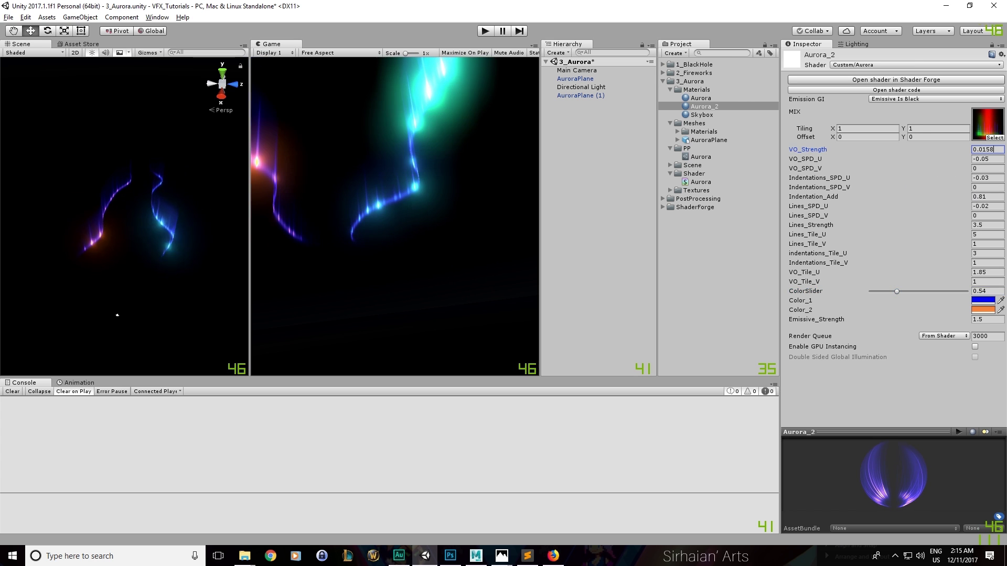
{"action": "type", "text": "18"}
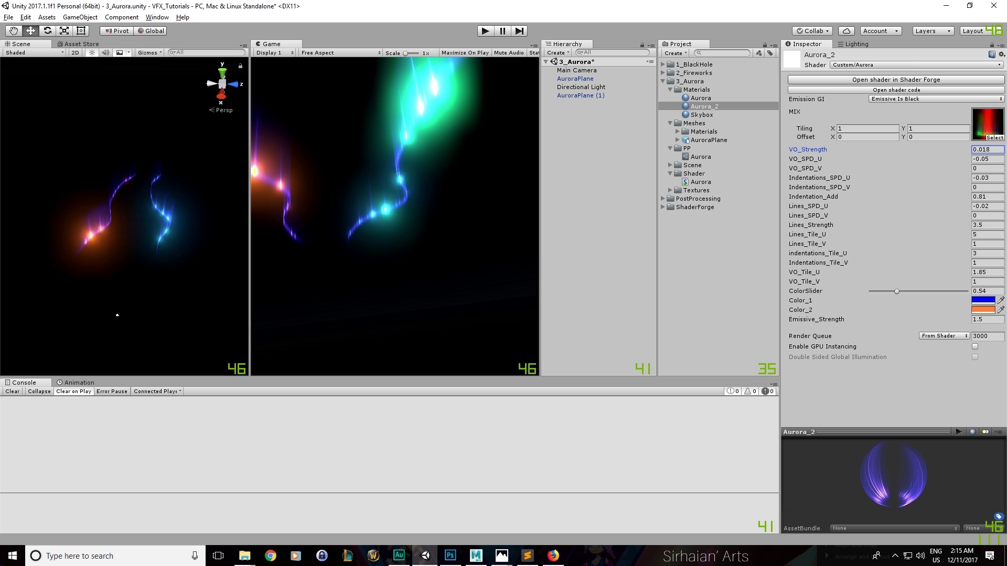
{"action": "left_click", "coordinate": [988, 159]}
{"action": "type", "text": "-0.03"}
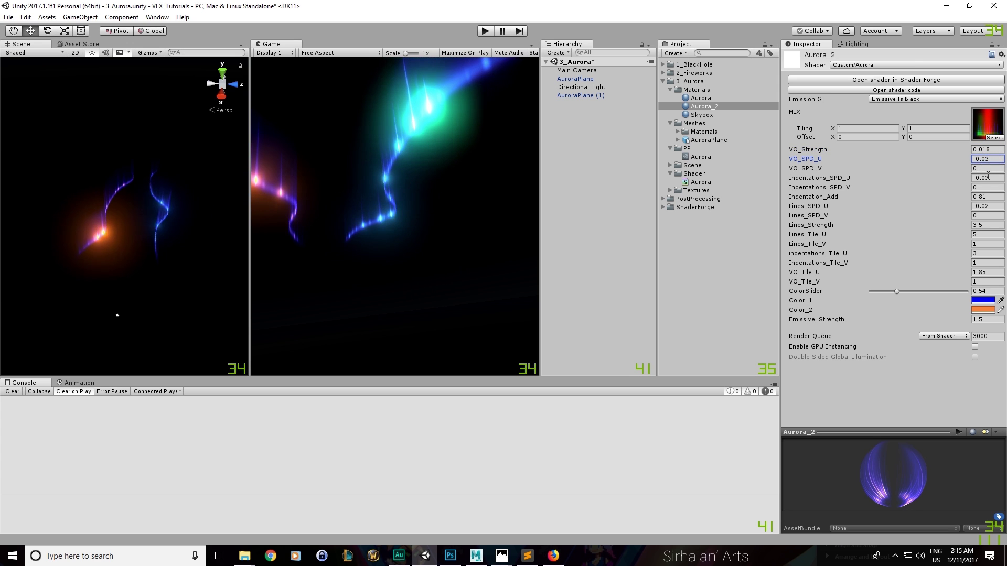
Set Aurora_2's Indentations_SPD_U to -0.04 and Indentation_Add to 0.9
{"action": "left_click", "coordinate": [988, 178]}
{"action": "type", "text": "-0.04"}
{"action": "left_click", "coordinate": [988, 198]}
{"action": "type", "text": "0.9"}
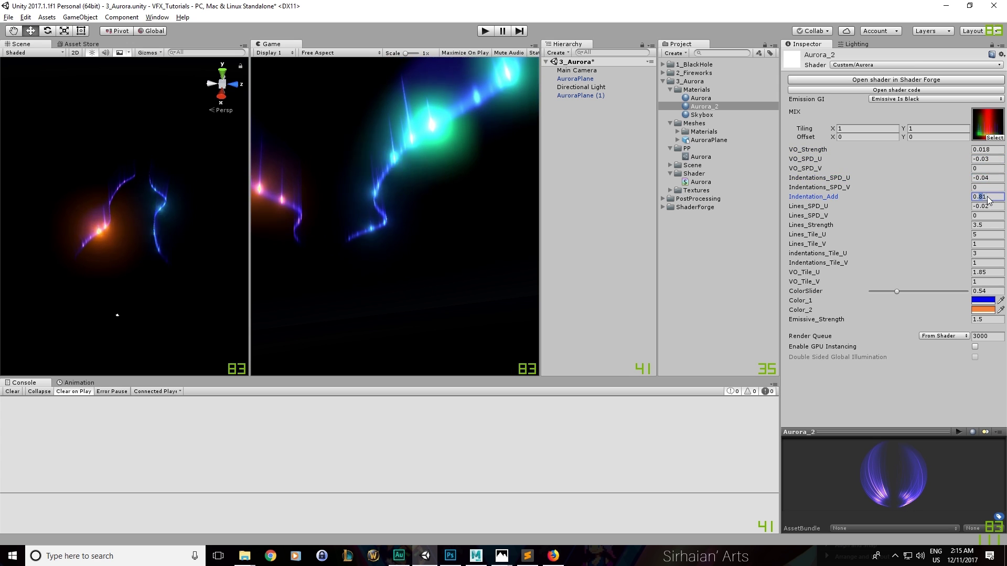
Set Aurora_2's Lines_Strength to 5 and Lines_Tile_U to 2
{"action": "left_click", "coordinate": [986, 226]}
{"action": "type", "text": "5"}
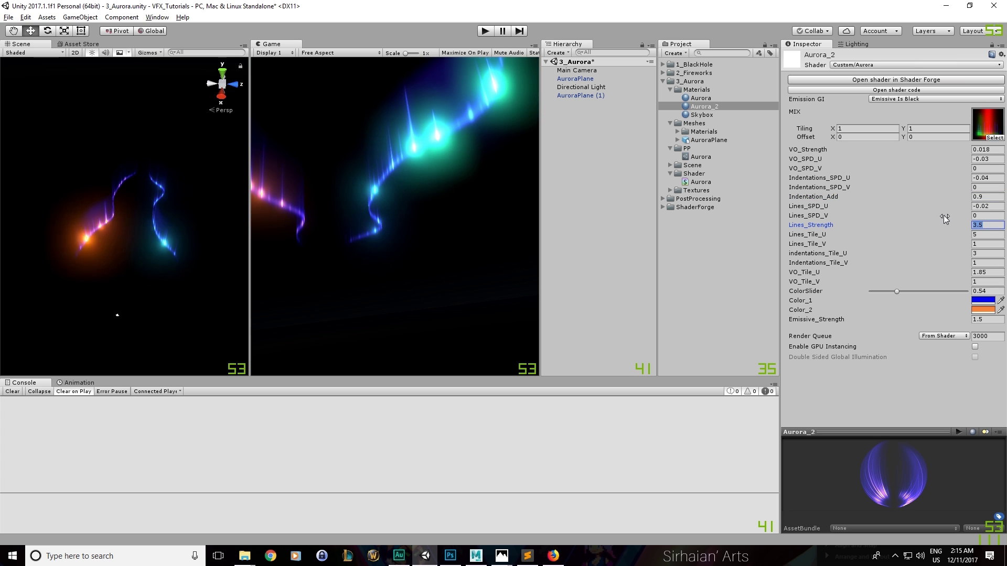
{"action": "left_click", "coordinate": [986, 235]}
{"action": "type", "text": "2"}
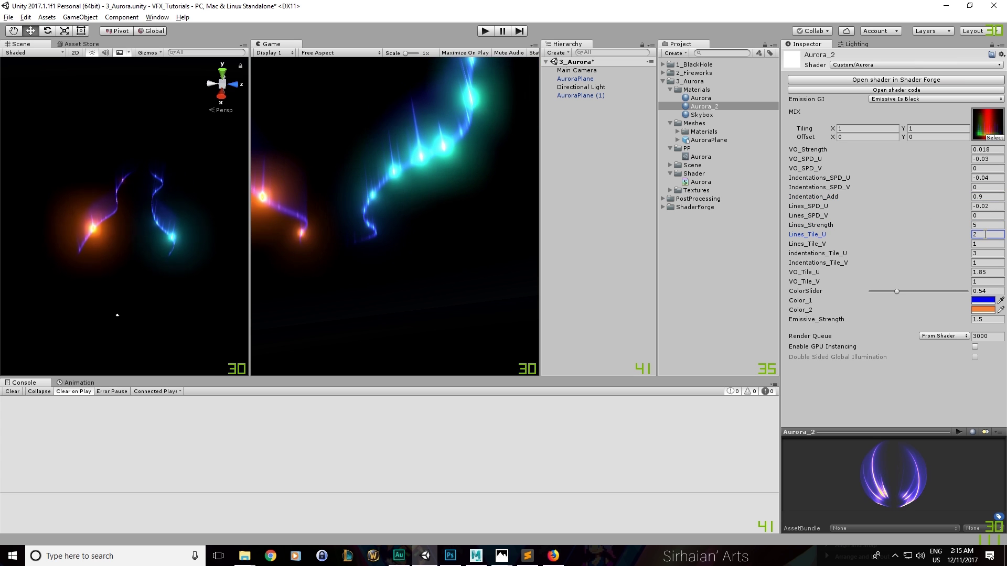
{"action": "left_click_drag", "start_coordinate": [239, 225], "coordinate": [209, 206], "text": "alt"}
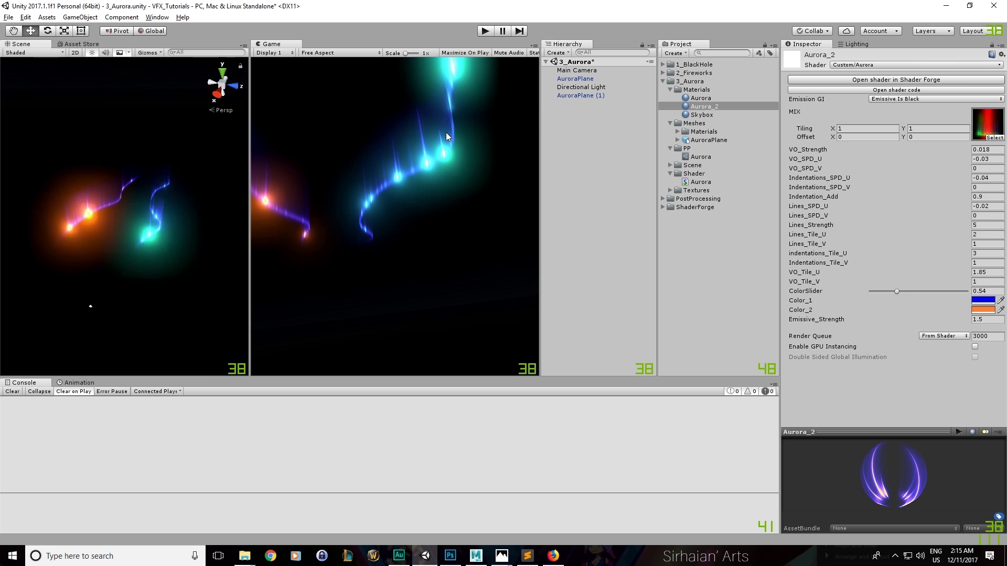
Widen the Game view and open the Aurora post-processing profile assigned to the Main Camera
{"action": "left_click", "coordinate": [577, 79]}
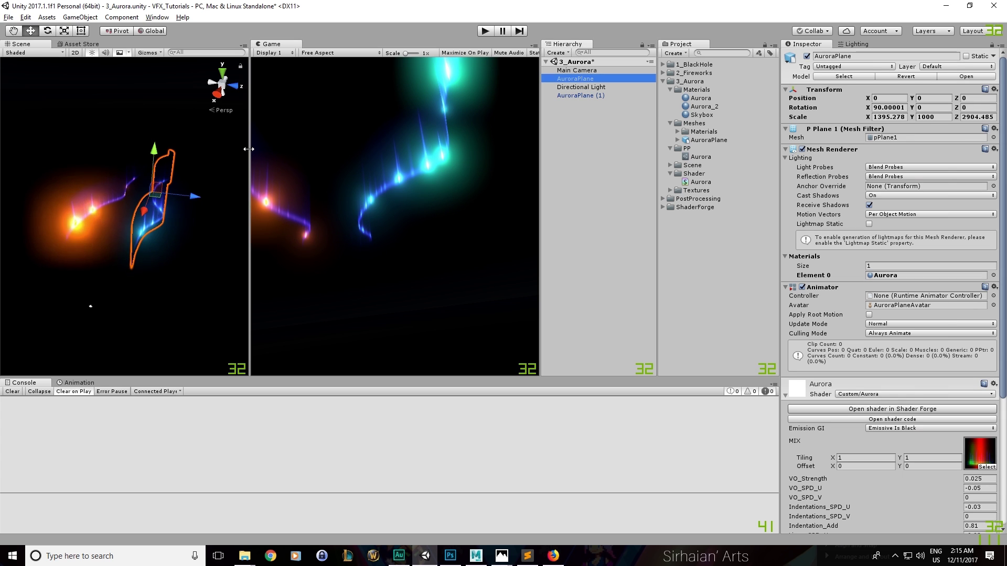
{"action": "left_click_drag", "start_coordinate": [249, 149], "coordinate": [124, 149]}
{"action": "left_click", "coordinate": [595, 70]}
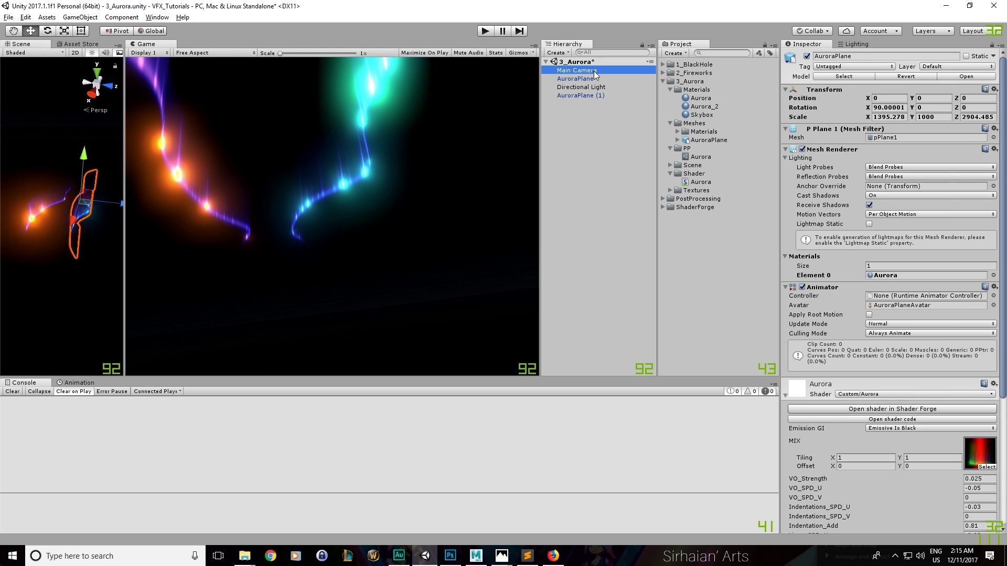
{"action": "left_click", "coordinate": [902, 329]}
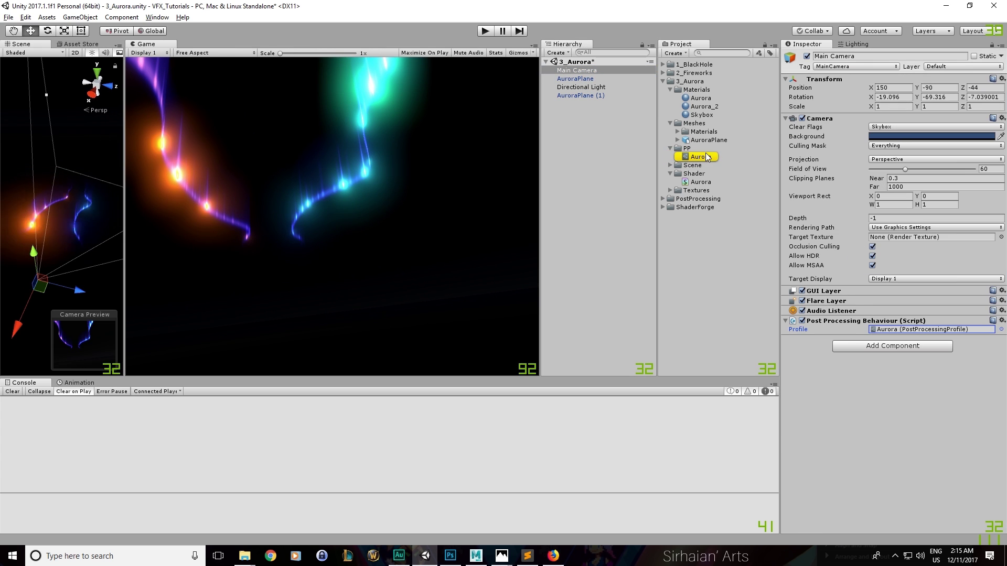
{"action": "double_click", "coordinate": [902, 330]}
{"action": "scroll", "coordinate": [817, 212], "scroll_direction": "down", "scroll_amount": 3}
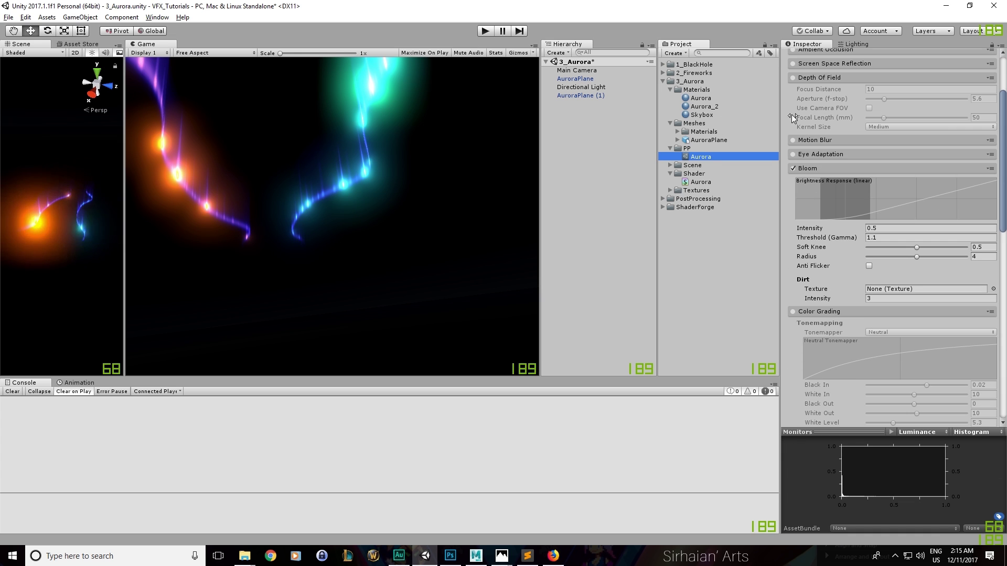
Try a Bloom intensity of 0.09 with a threshold of 0.1 in the Aurora profile
{"action": "left_click_drag", "start_coordinate": [809, 230], "coordinate": [785, 228]}
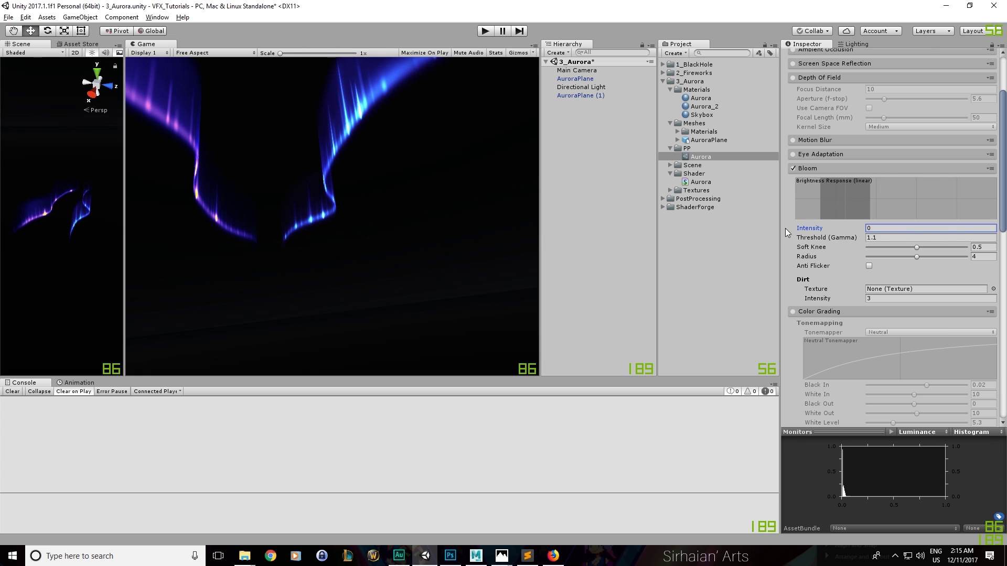
{"action": "left_click_drag", "start_coordinate": [788, 228], "coordinate": [843, 241]}
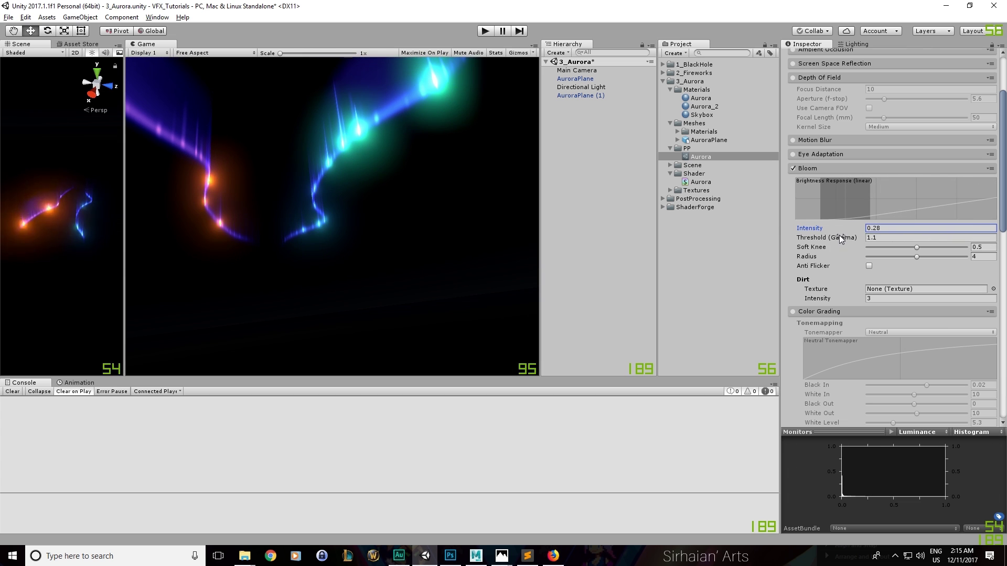
{"action": "left_click_drag", "start_coordinate": [842, 240], "coordinate": [794, 242]}
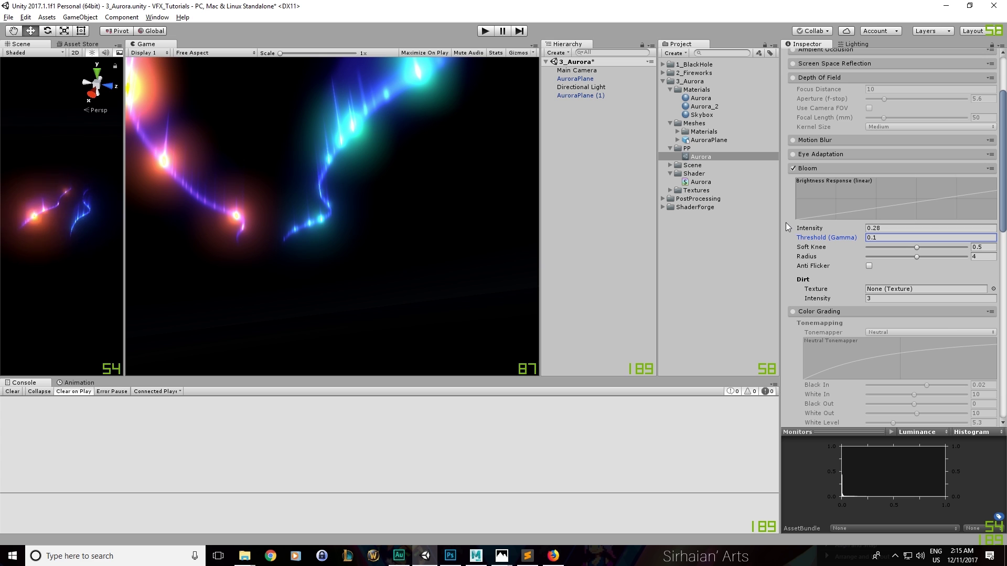
{"action": "left_click_drag", "start_coordinate": [795, 226], "coordinate": [799, 231]}
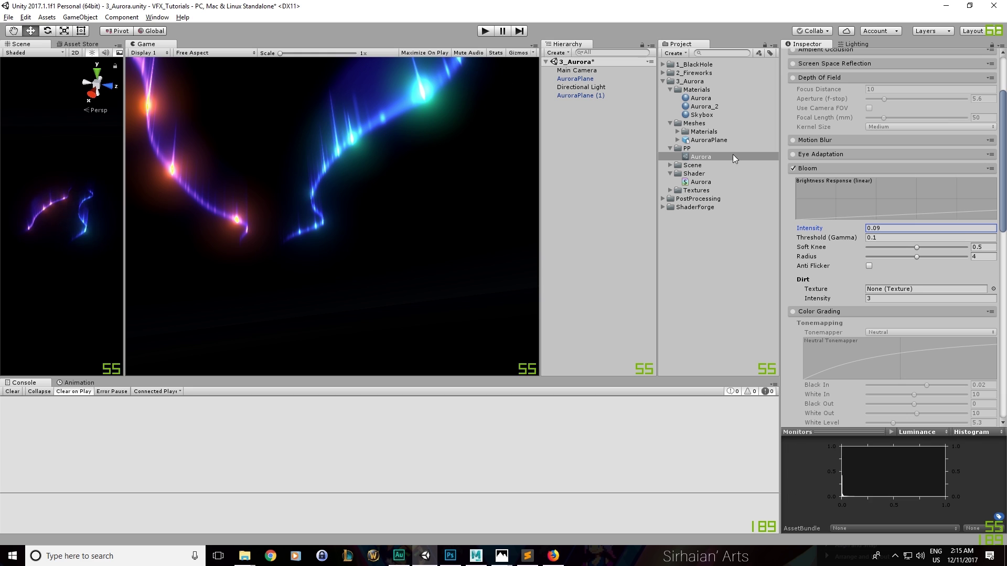
Enable Bloom's Anti Flicker option, comparing the auroras with it on and off
{"action": "left_click", "coordinate": [869, 266]}
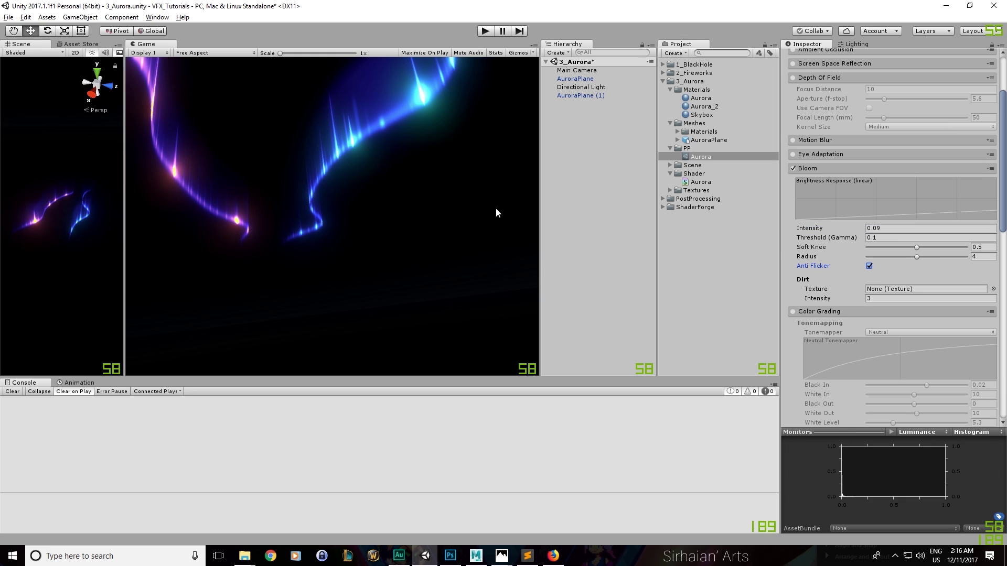
{"action": "left_click", "coordinate": [868, 265]}
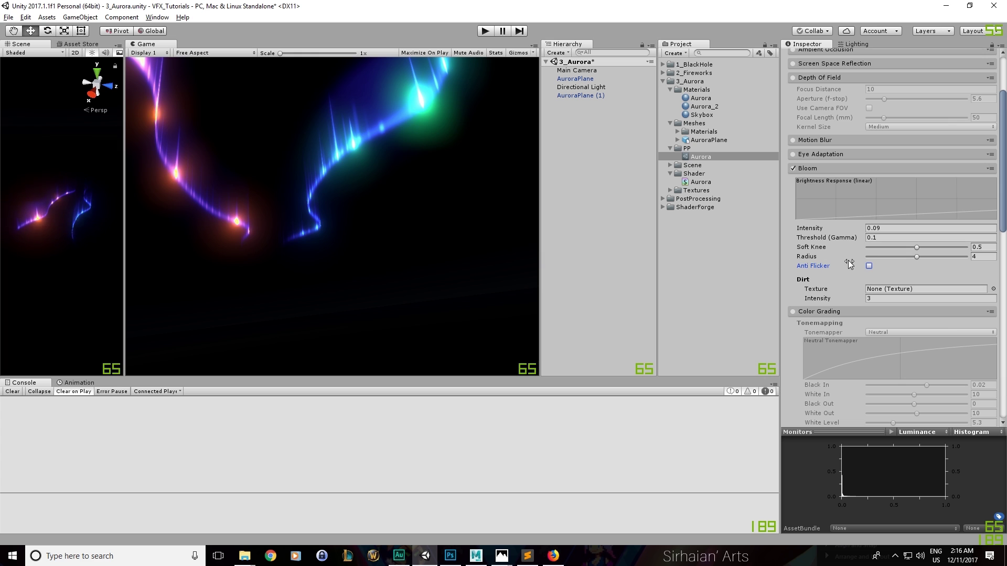
{"action": "left_click", "coordinate": [869, 266]}
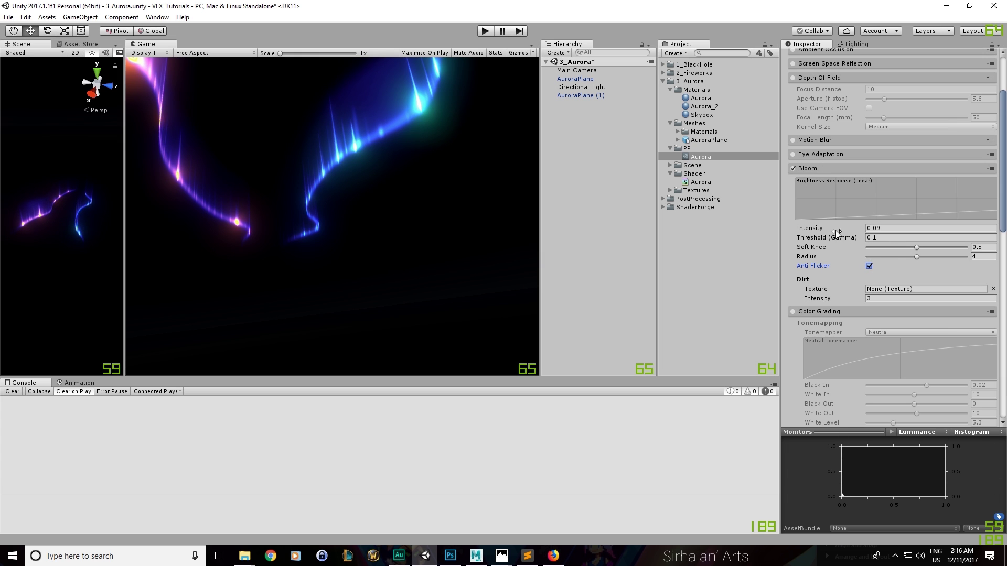
Try other Bloom intensity and Soft Knee settings and undo them
{"action": "left_click_drag", "start_coordinate": [815, 229], "coordinate": [817, 230]}
{"action": "mouse_move", "coordinate": [910, 244]}
{"action": "left_mouse_down"}
{"action": "mouse_move", "coordinate": [897, 251]}
{"action": "mouse_move", "coordinate": [949, 245]}
{"action": "mouse_move", "coordinate": [899, 242]}
{"action": "left_mouse_up"}
{"action": "key", "text": "ctrl+z"}
{"action": "left_click_drag", "start_coordinate": [817, 227], "coordinate": [838, 242]}
{"action": "key", "text": "ctrl+z"}
{"action": "left_click_drag", "start_coordinate": [909, 247], "coordinate": [956, 252]}
{"action": "key", "text": "ctrl+z"}
Set Bloom's intensity to 0.23, threshold to 0.45, Soft Knee to 0.835 and radius to 6.01
{"action": "left_click_drag", "start_coordinate": [829, 239], "coordinate": [801, 247]}
{"action": "left_click_drag", "start_coordinate": [918, 249], "coordinate": [969, 248]}
{"action": "left_click", "coordinate": [932, 247]}
{"action": "mouse_move", "coordinate": [961, 249]}
{"action": "left_mouse_down"}
{"action": "mouse_move", "coordinate": [932, 257]}
{"action": "mouse_move", "coordinate": [960, 256]}
{"action": "mouse_move", "coordinate": [952, 257]}
{"action": "left_mouse_up"}
{"action": "left_click_drag", "start_coordinate": [829, 229], "coordinate": [829, 227]}
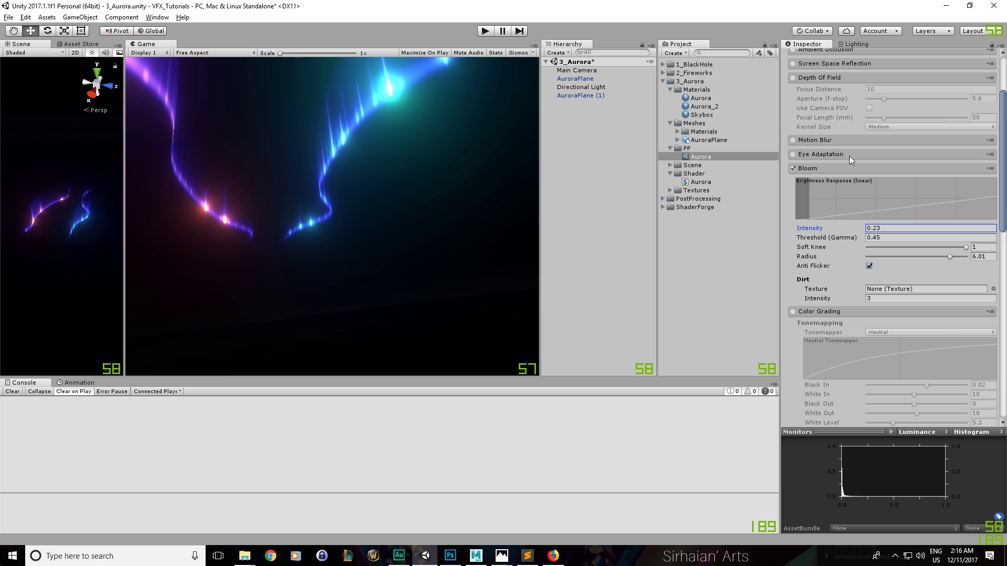
{"action": "left_click_drag", "start_coordinate": [966, 249], "coordinate": [950, 252]}
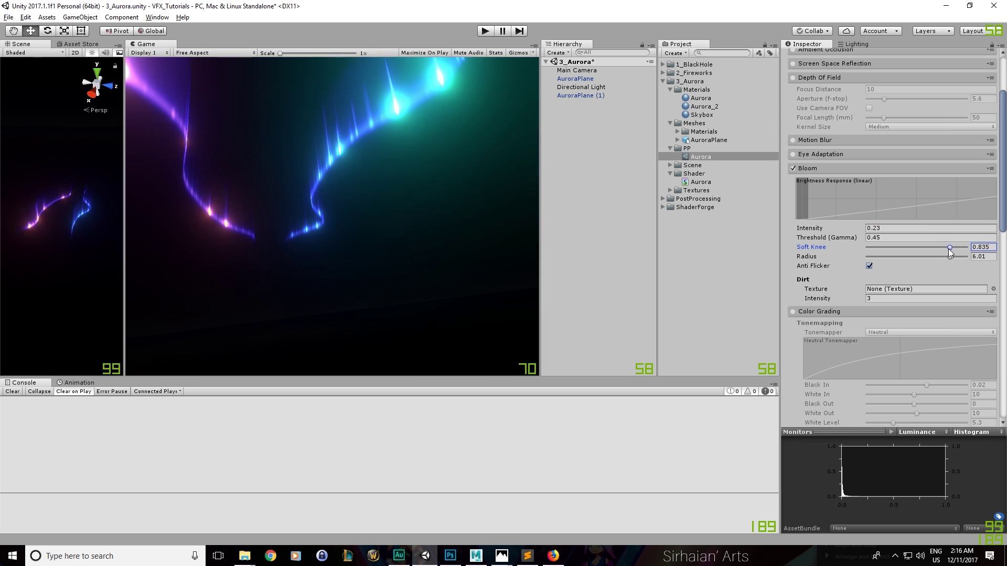
Enable Color Grading with Saturation 1.06, Post Exposure 1.24, Black In 0.044, Black Out 0.004 and White Clip 10
{"action": "scroll", "coordinate": [846, 235], "scroll_direction": "down", "scroll_amount": 5}
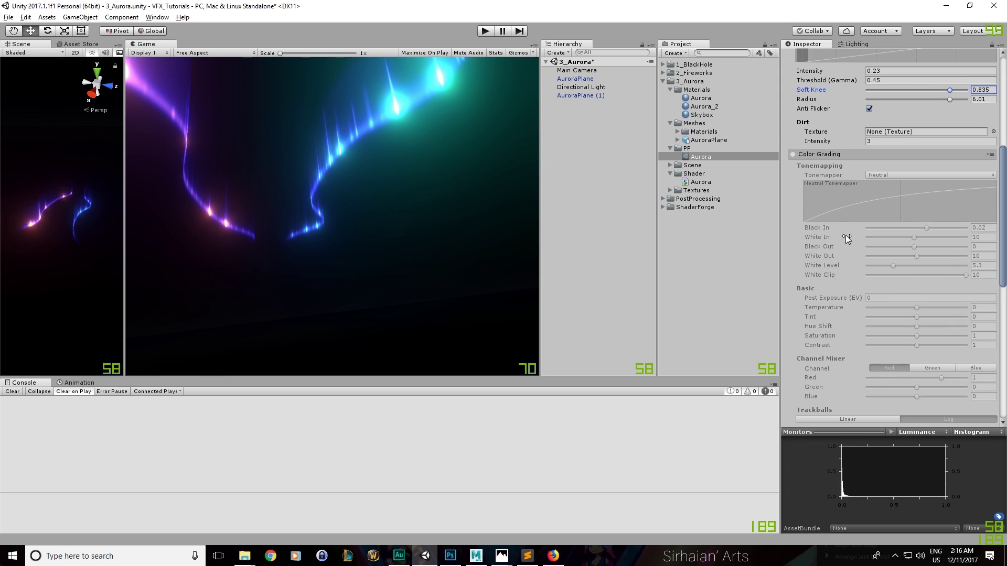
{"action": "left_click", "coordinate": [793, 154]}
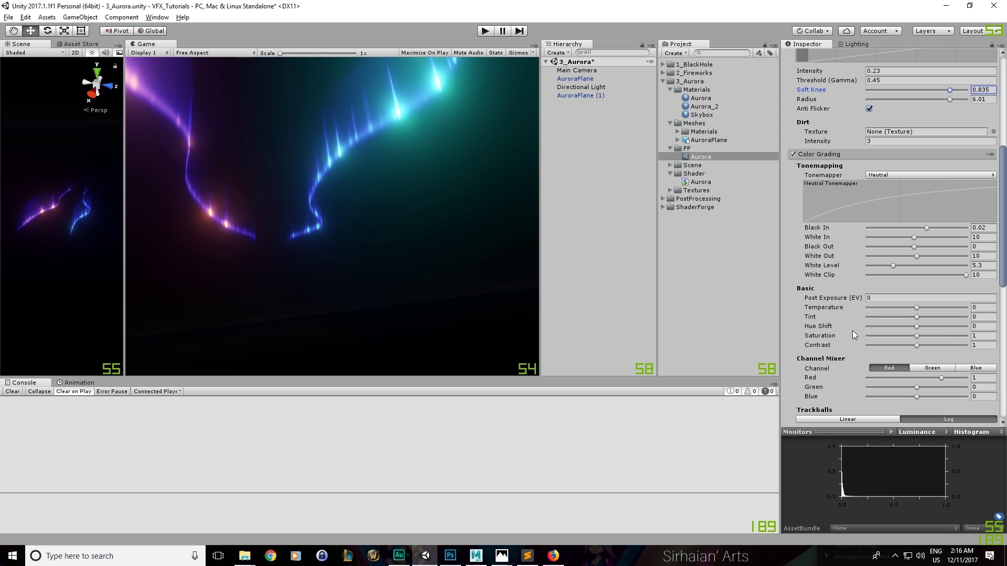
{"action": "left_click_drag", "start_coordinate": [916, 337], "coordinate": [922, 342]}
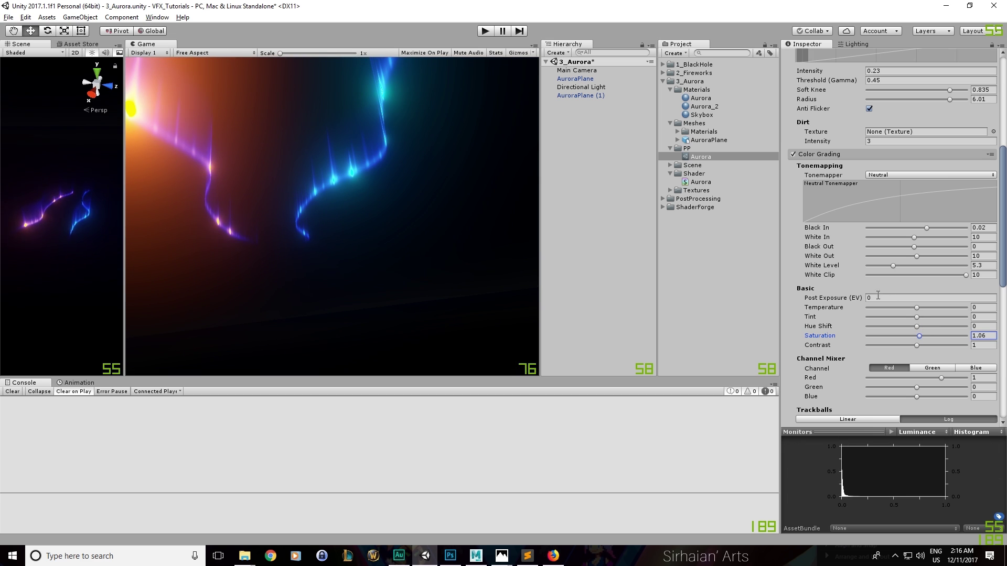
{"action": "left_click_drag", "start_coordinate": [851, 298], "coordinate": [875, 301]}
{"action": "left_click_drag", "start_coordinate": [921, 231], "coordinate": [893, 267]}
{"action": "mouse_move", "coordinate": [965, 275]}
{"action": "left_mouse_down"}
{"action": "mouse_move", "coordinate": [841, 277]}
{"action": "mouse_move", "coordinate": [967, 275]}
{"action": "left_mouse_up"}
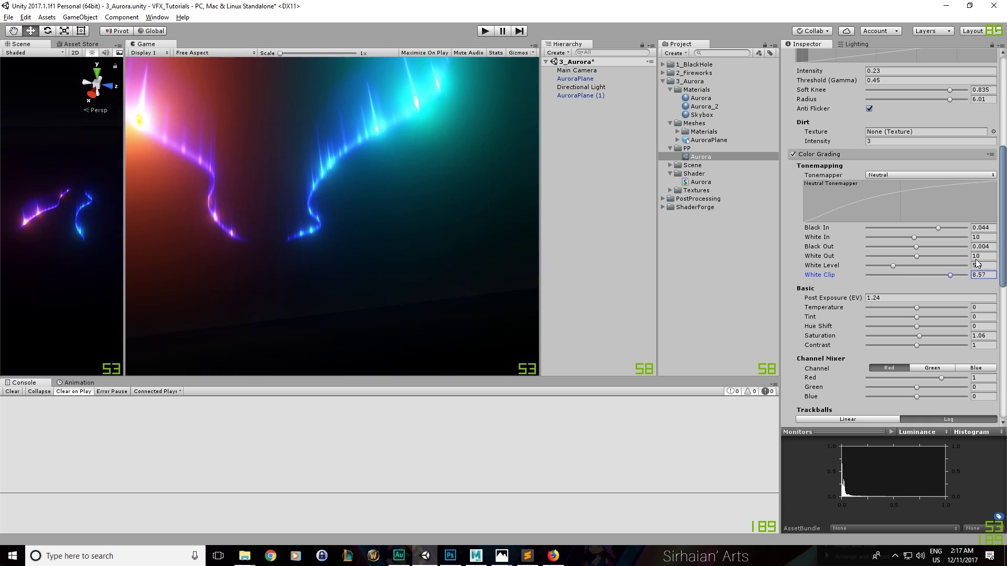
Enable Chromatic Aberration in the profile and set its intensity to 1
{"action": "scroll", "coordinate": [793, 249], "scroll_direction": "down", "scroll_amount": 4}
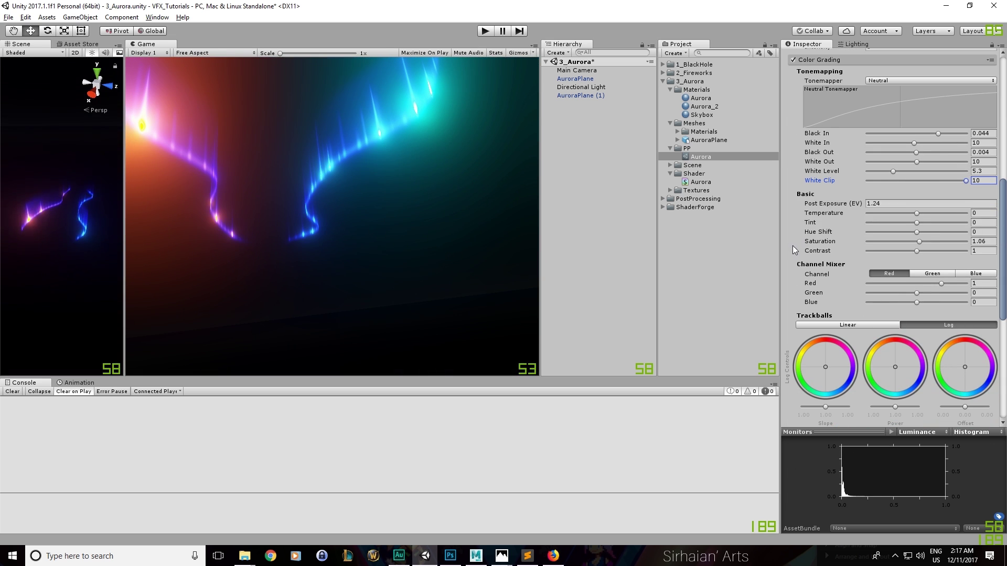
{"action": "scroll", "coordinate": [811, 230], "scroll_direction": "down", "scroll_amount": 10}
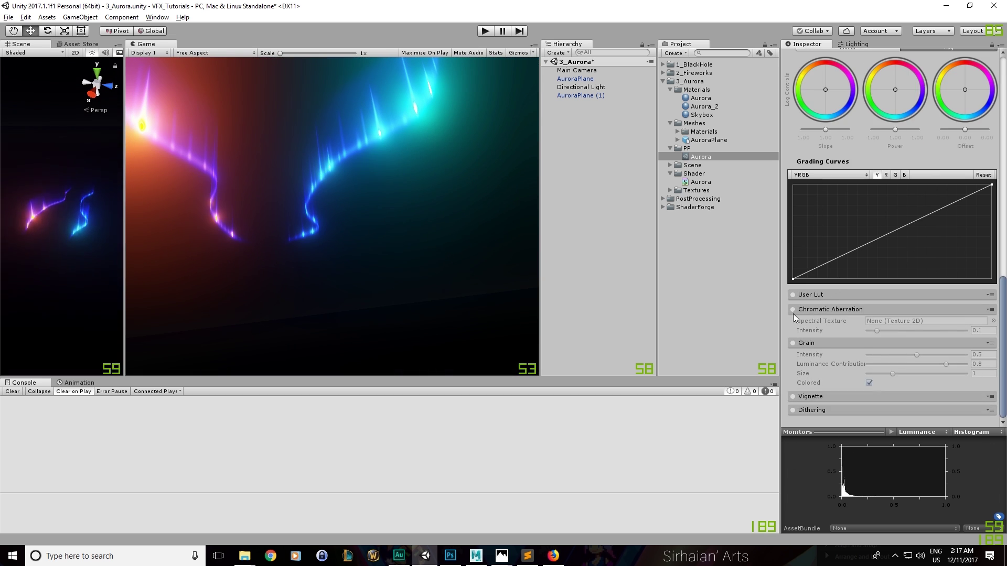
{"action": "left_click", "coordinate": [793, 310]}
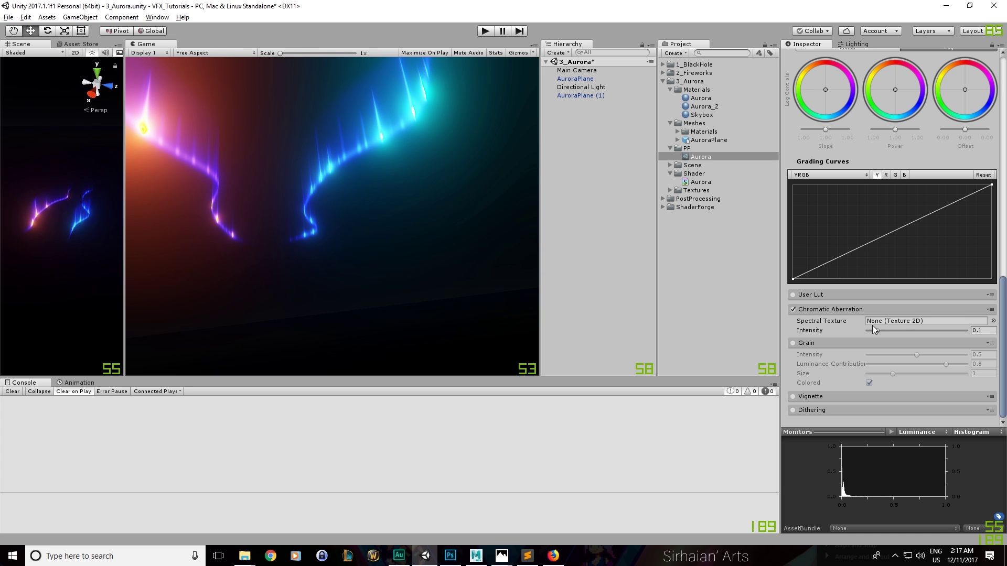
{"action": "left_click_drag", "start_coordinate": [874, 331], "coordinate": [967, 331]}
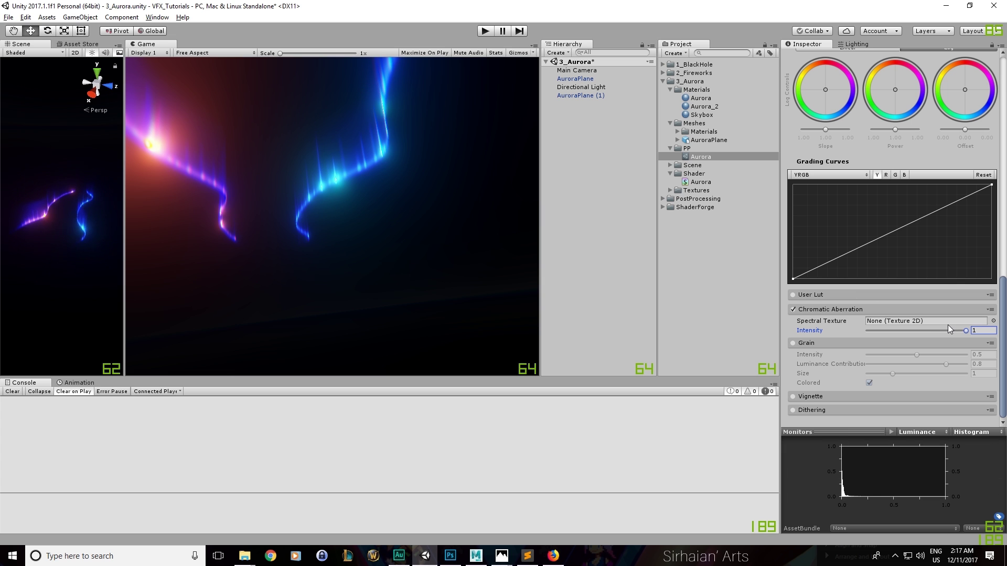
{"action": "left_click_drag", "start_coordinate": [966, 331], "coordinate": [986, 336]}
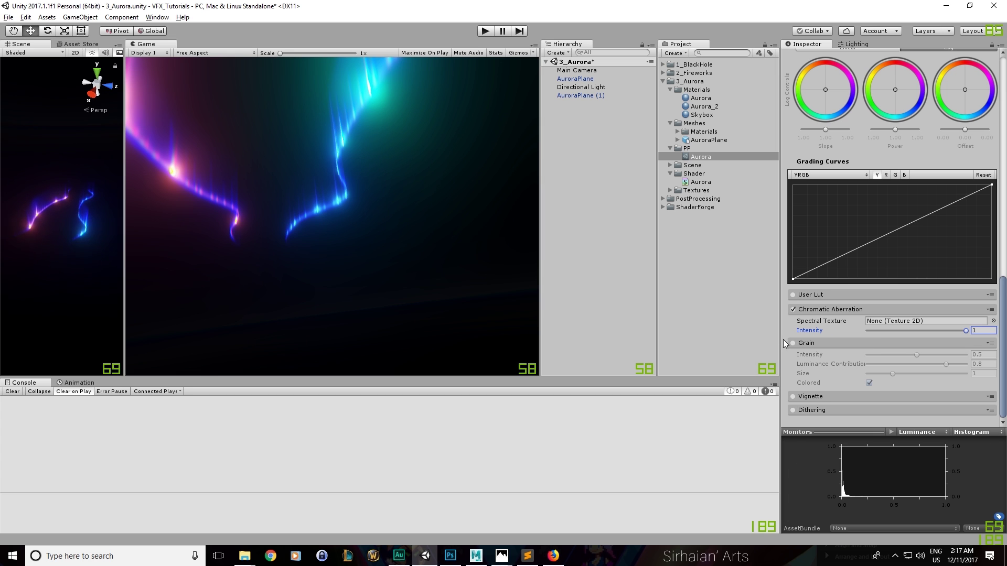
Enable the Vignette effect and set its Smoothness to 0.4
{"action": "left_click", "coordinate": [793, 397]}
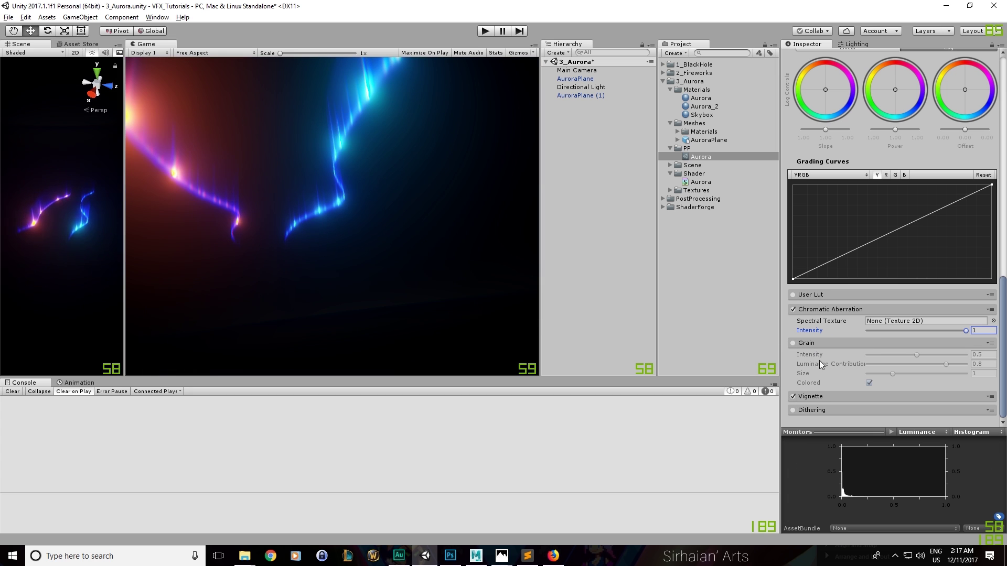
{"action": "left_click", "coordinate": [816, 397]}
{"action": "scroll", "coordinate": [825, 387], "scroll_direction": "down", "scroll_amount": 3}
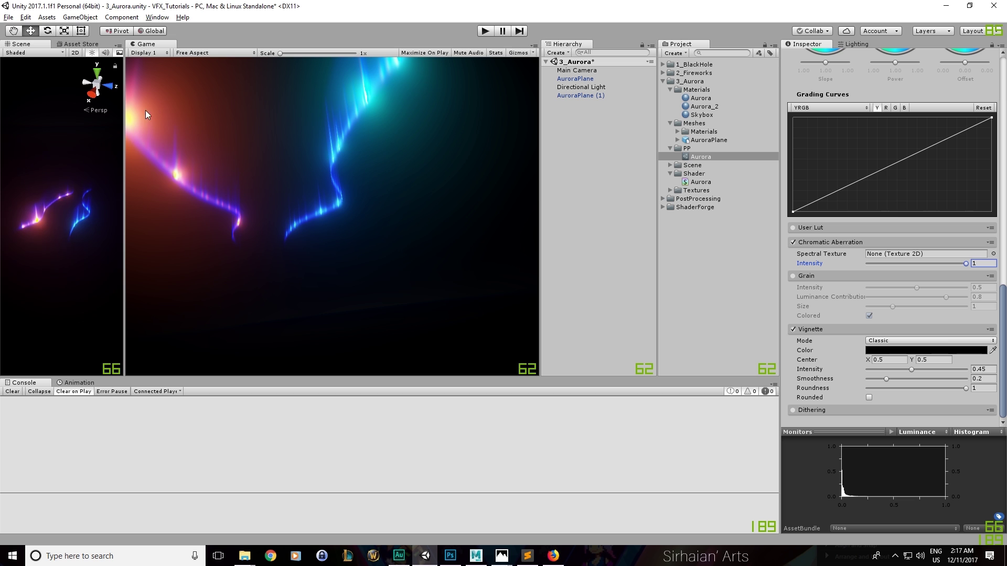
{"action": "mouse_move", "coordinate": [913, 369]}
{"action": "left_mouse_down"}
{"action": "mouse_move", "coordinate": [946, 368]}
{"action": "mouse_move", "coordinate": [892, 379]}
{"action": "mouse_move", "coordinate": [929, 382]}
{"action": "mouse_move", "coordinate": [920, 383]}
{"action": "left_mouse_up"}
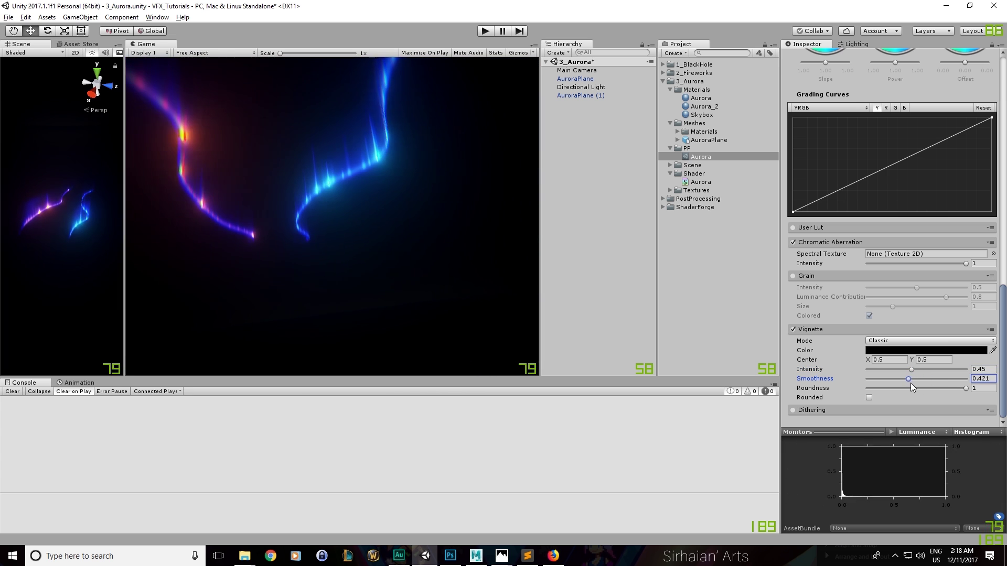
Enable the Grain effect and adjust its size and intensity
{"action": "scroll", "coordinate": [814, 314], "scroll_direction": "up", "scroll_amount": 3}
{"action": "scroll", "coordinate": [818, 304], "scroll_direction": "up", "scroll_amount": 5}
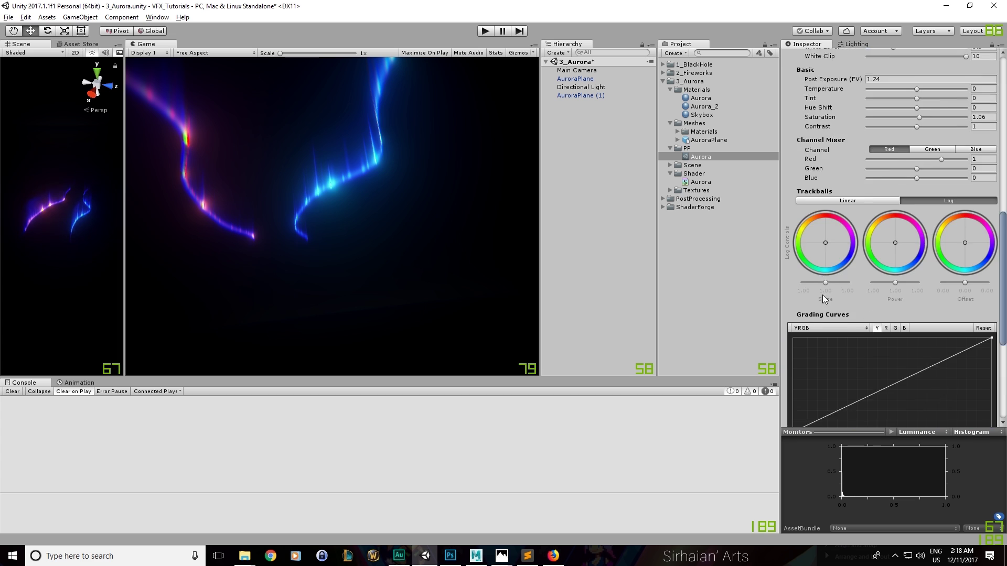
{"action": "scroll", "coordinate": [820, 289], "scroll_direction": "down", "scroll_amount": 8}
{"action": "left_click", "coordinate": [793, 276]}
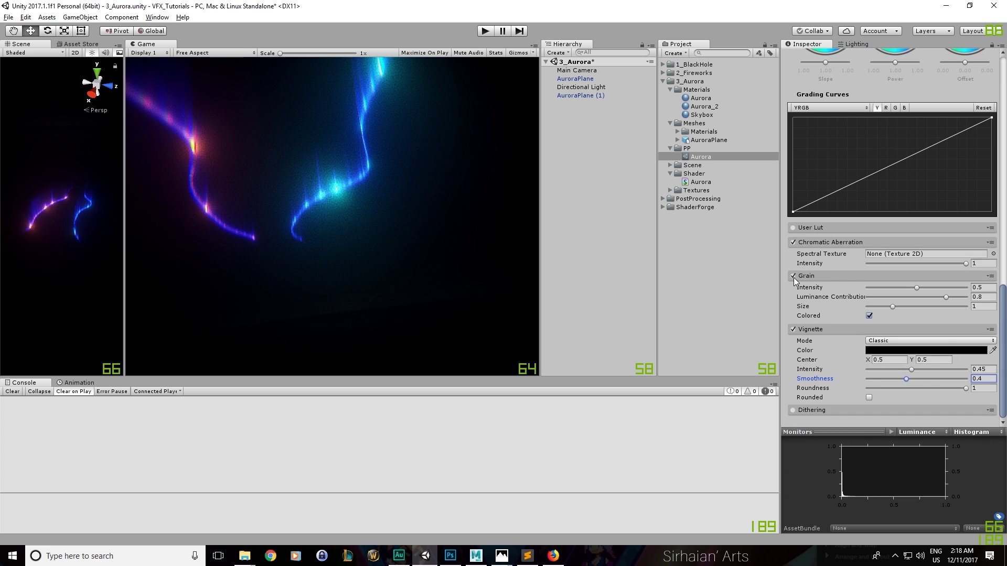
{"action": "left_click_drag", "start_coordinate": [892, 307], "coordinate": [876, 288]}
Review the profile's settings and compare the Game view with the Main Camera's Post Processing Behaviour on and off
{"action": "scroll", "coordinate": [835, 180], "scroll_direction": "up", "scroll_amount": 3}
{"action": "scroll", "coordinate": [836, 179], "scroll_direction": "up", "scroll_amount": 10}
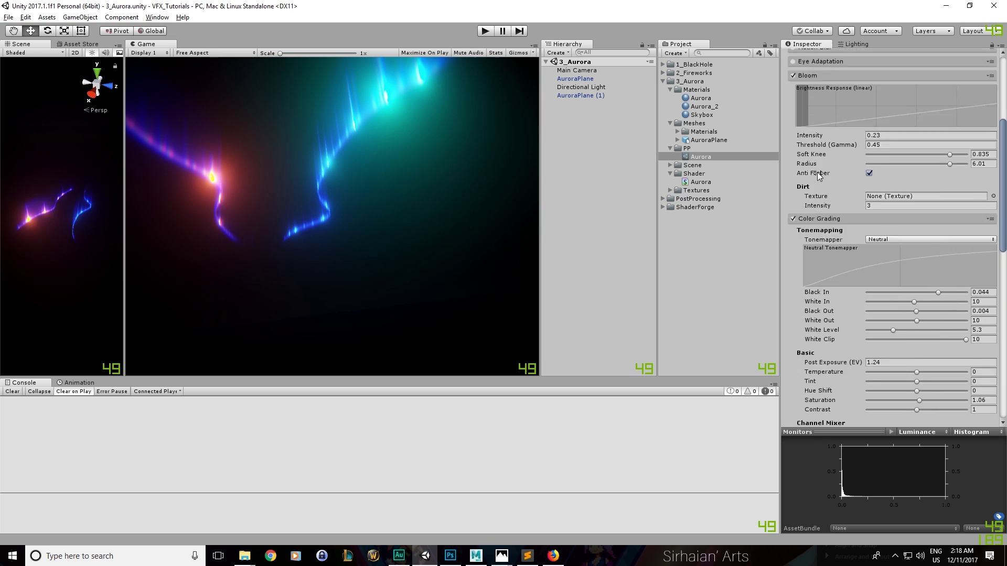
{"action": "scroll", "coordinate": [817, 181], "scroll_direction": "up", "scroll_amount": 3}
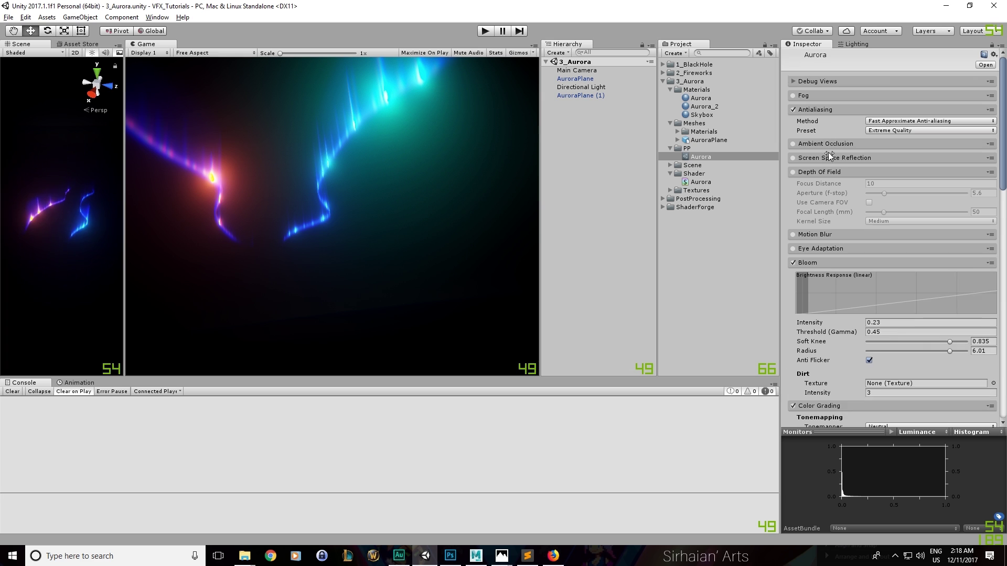
{"action": "scroll", "coordinate": [829, 155], "scroll_direction": "down", "scroll_amount": 4}
{"action": "scroll", "coordinate": [829, 155], "scroll_direction": "up", "scroll_amount": 4}
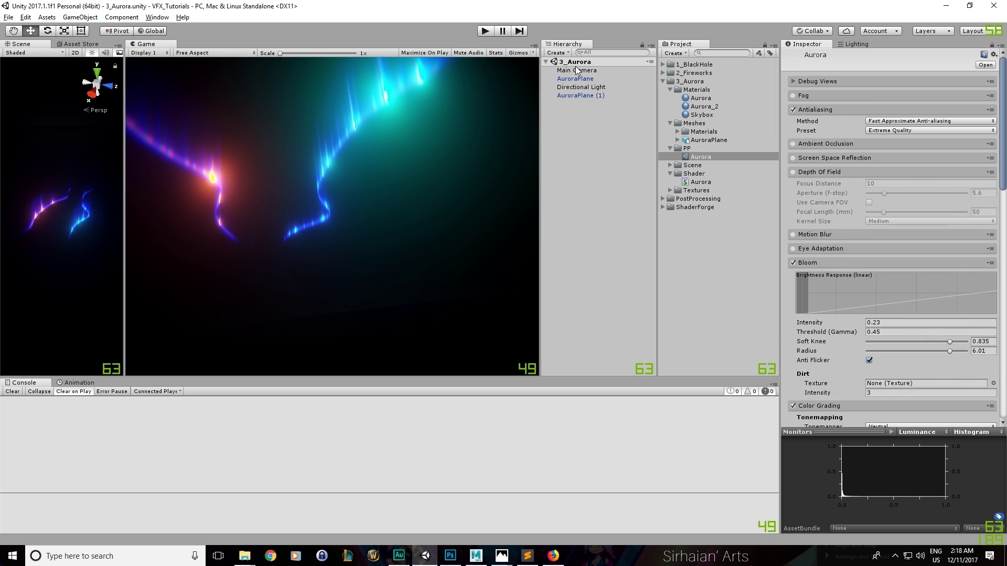
{"action": "left_click", "coordinate": [577, 70]}
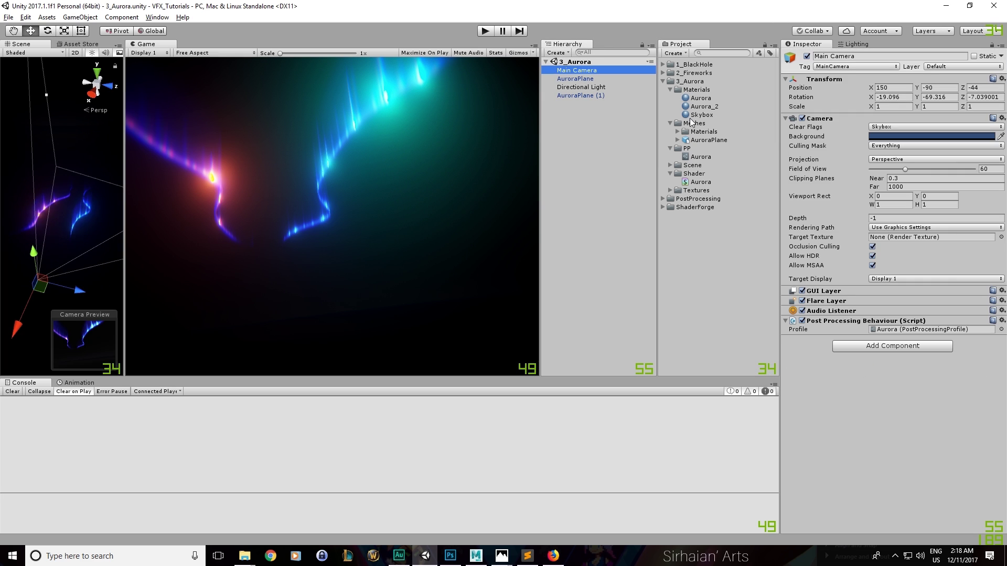
{"action": "left_click", "coordinate": [802, 321]}
{"action": "left_click", "coordinate": [803, 321]}
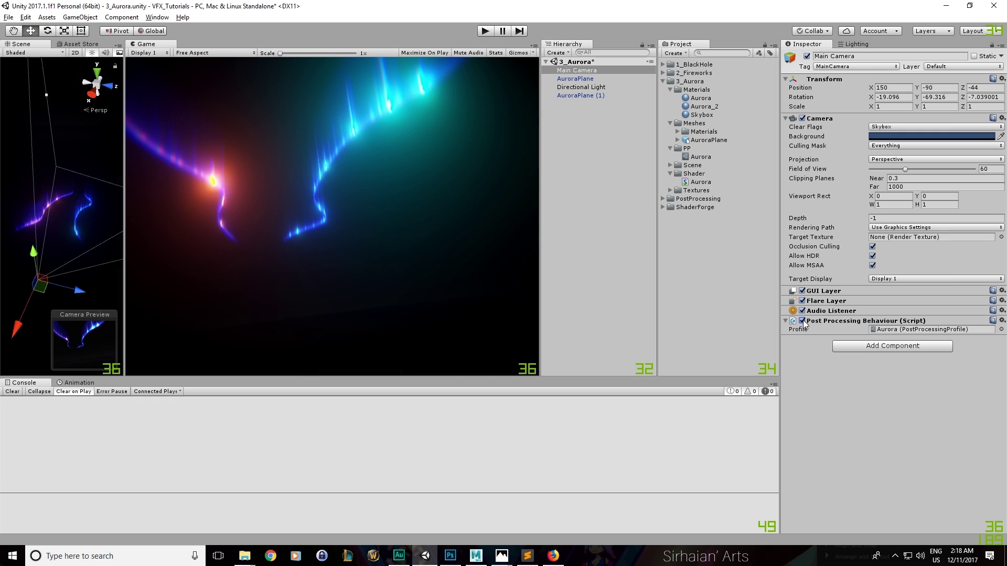
{"action": "left_click", "coordinate": [802, 321]}
{"action": "left_click", "coordinate": [802, 321]}
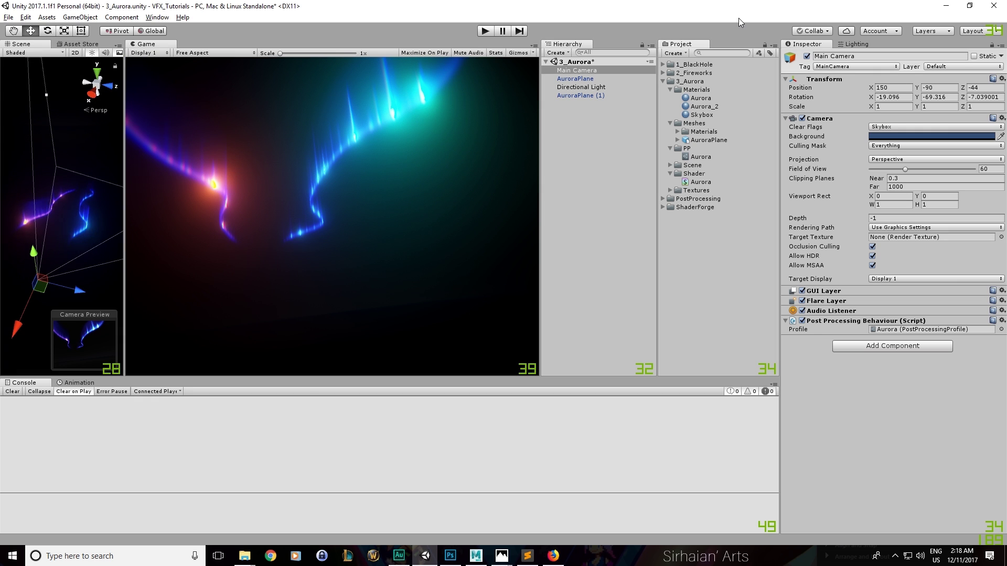
Move AuroraPlane to Z 27 and tilt it to about 92.2 degrees around X
{"action": "left_click_drag", "start_coordinate": [124, 185], "coordinate": [309, 185]}
{"action": "left_click_drag", "start_coordinate": [199, 194], "coordinate": [103, 214], "text": "alt"}
{"action": "left_click", "coordinate": [582, 78]}
{"action": "left_click", "coordinate": [580, 95], "text": "ctrl"}
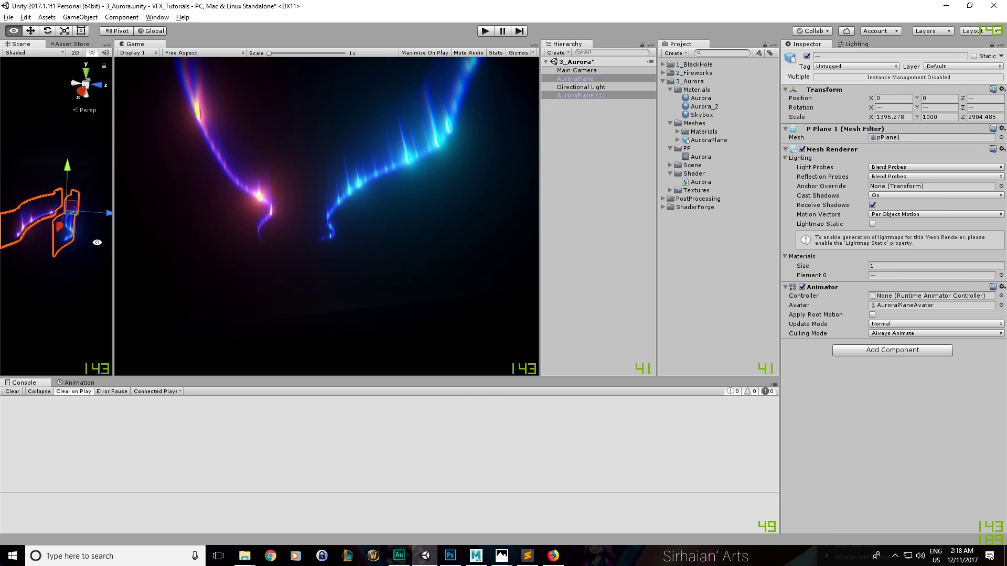
{"action": "left_click", "coordinate": [566, 79]}
{"action": "left_click_drag", "start_coordinate": [36, 246], "coordinate": [66, 227], "text": "alt"}
{"action": "key", "text": "e"}
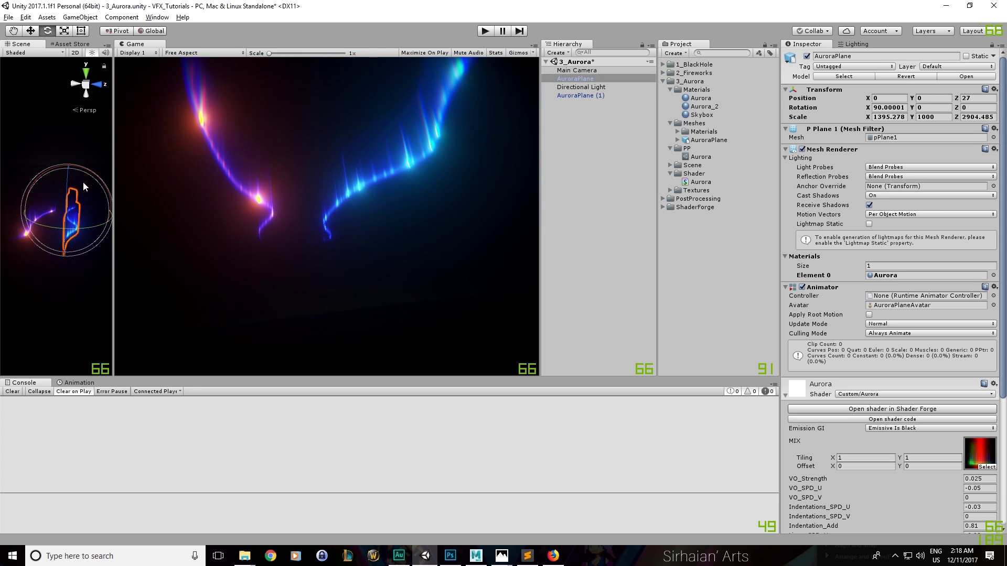
{"action": "left_click_drag", "start_coordinate": [83, 182], "coordinate": [87, 187]}
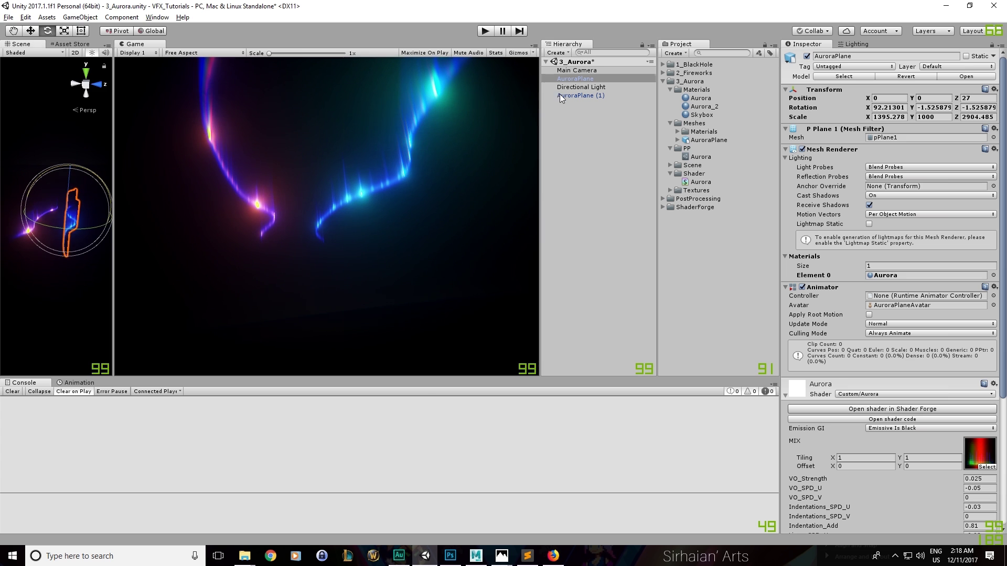
Scale up AuroraPlane (1) and move it farther from the other aurora and slightly upward
{"action": "left_click", "coordinate": [89, 188]}
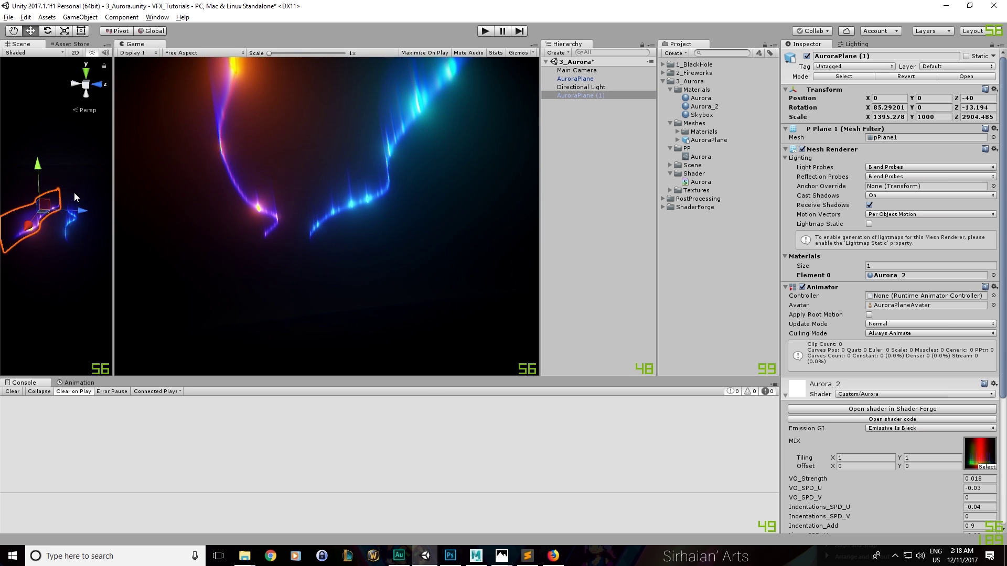
{"action": "key", "text": "r"}
{"action": "left_click_drag", "start_coordinate": [35, 210], "coordinate": [71, 210]}
{"action": "key", "text": "w"}
{"action": "scroll", "coordinate": [934, 417], "scroll_direction": "down", "scroll_amount": 6}
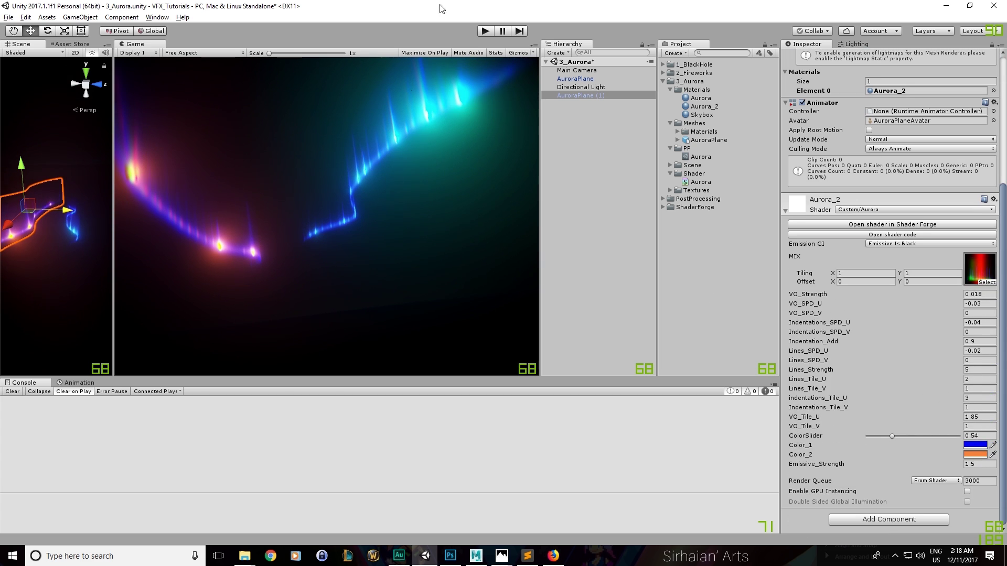
{"action": "left_click_drag", "start_coordinate": [21, 175], "coordinate": [21, 171]}
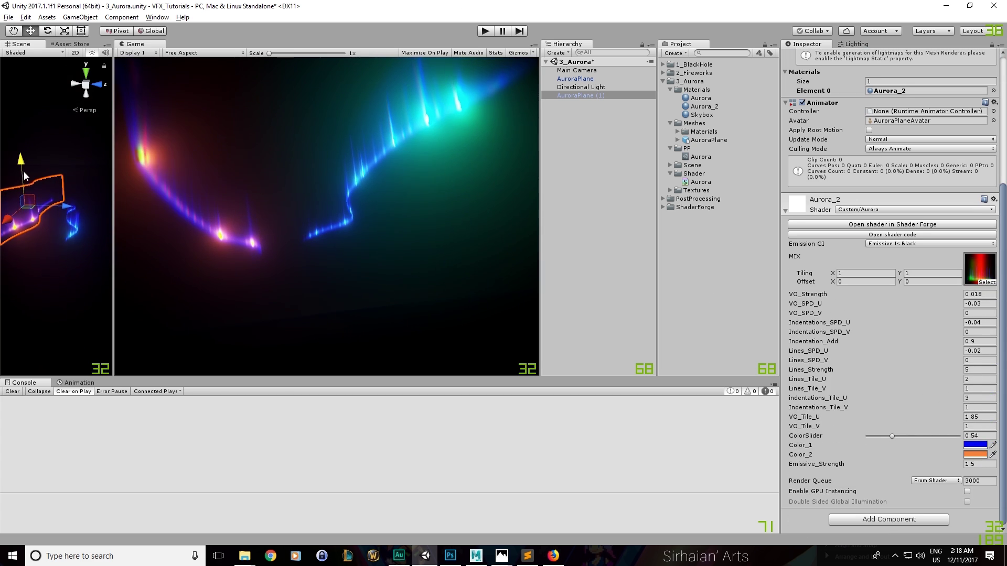